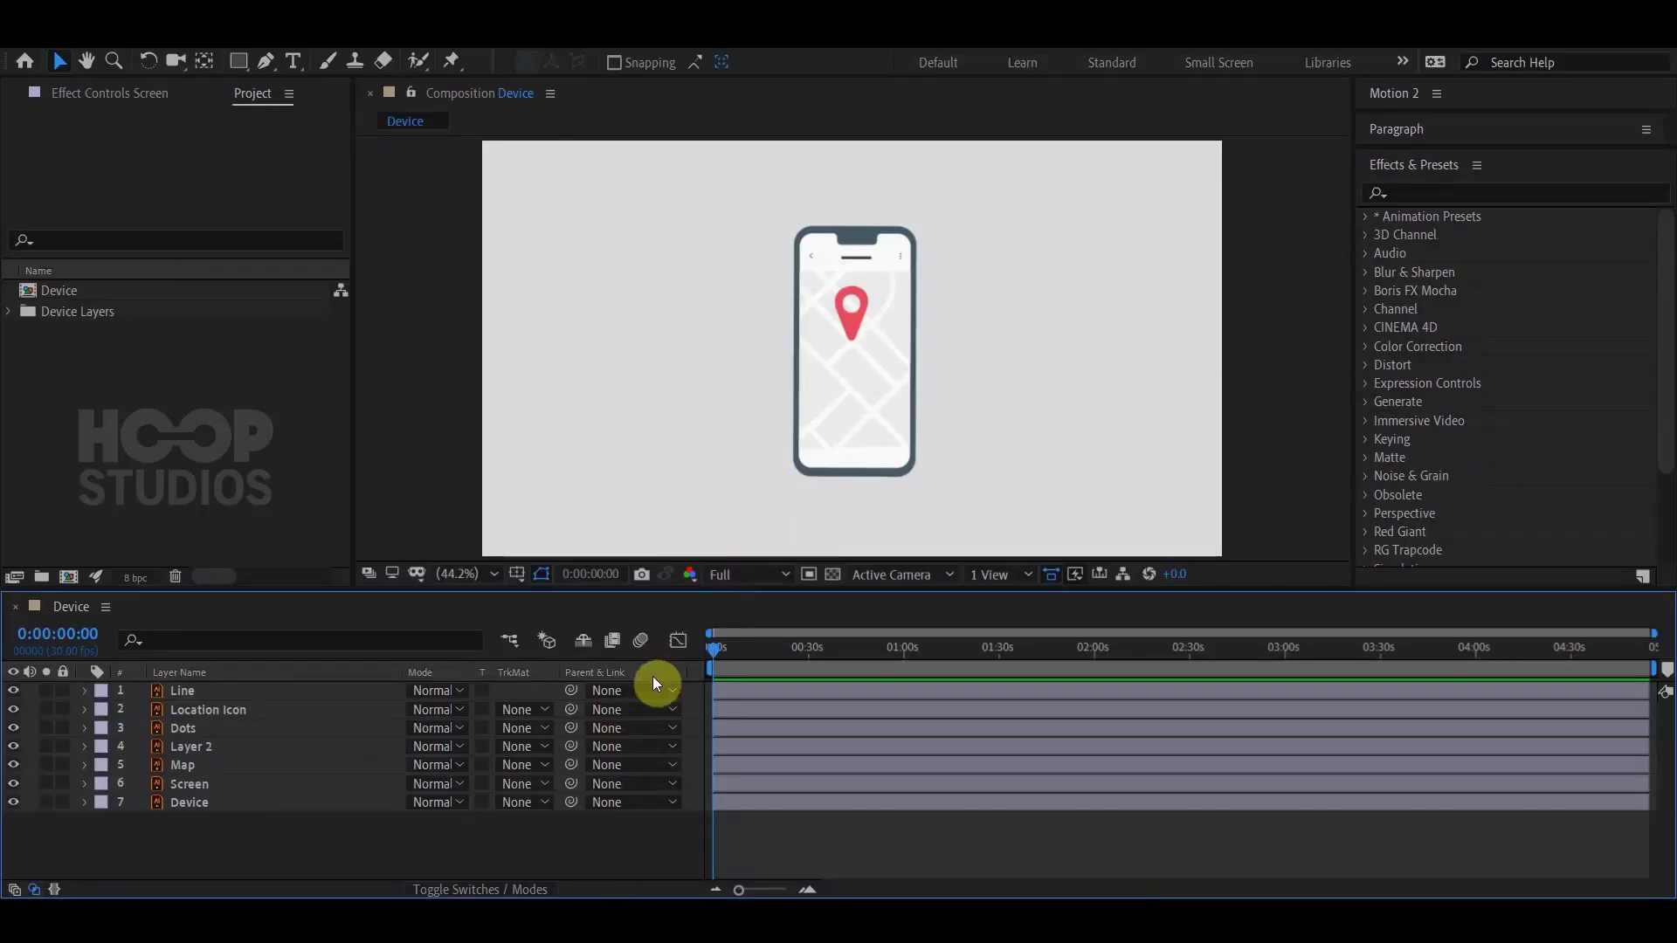
Select the six layers above Device, from Line down to Screen, for parenting.
left_click(208, 802)
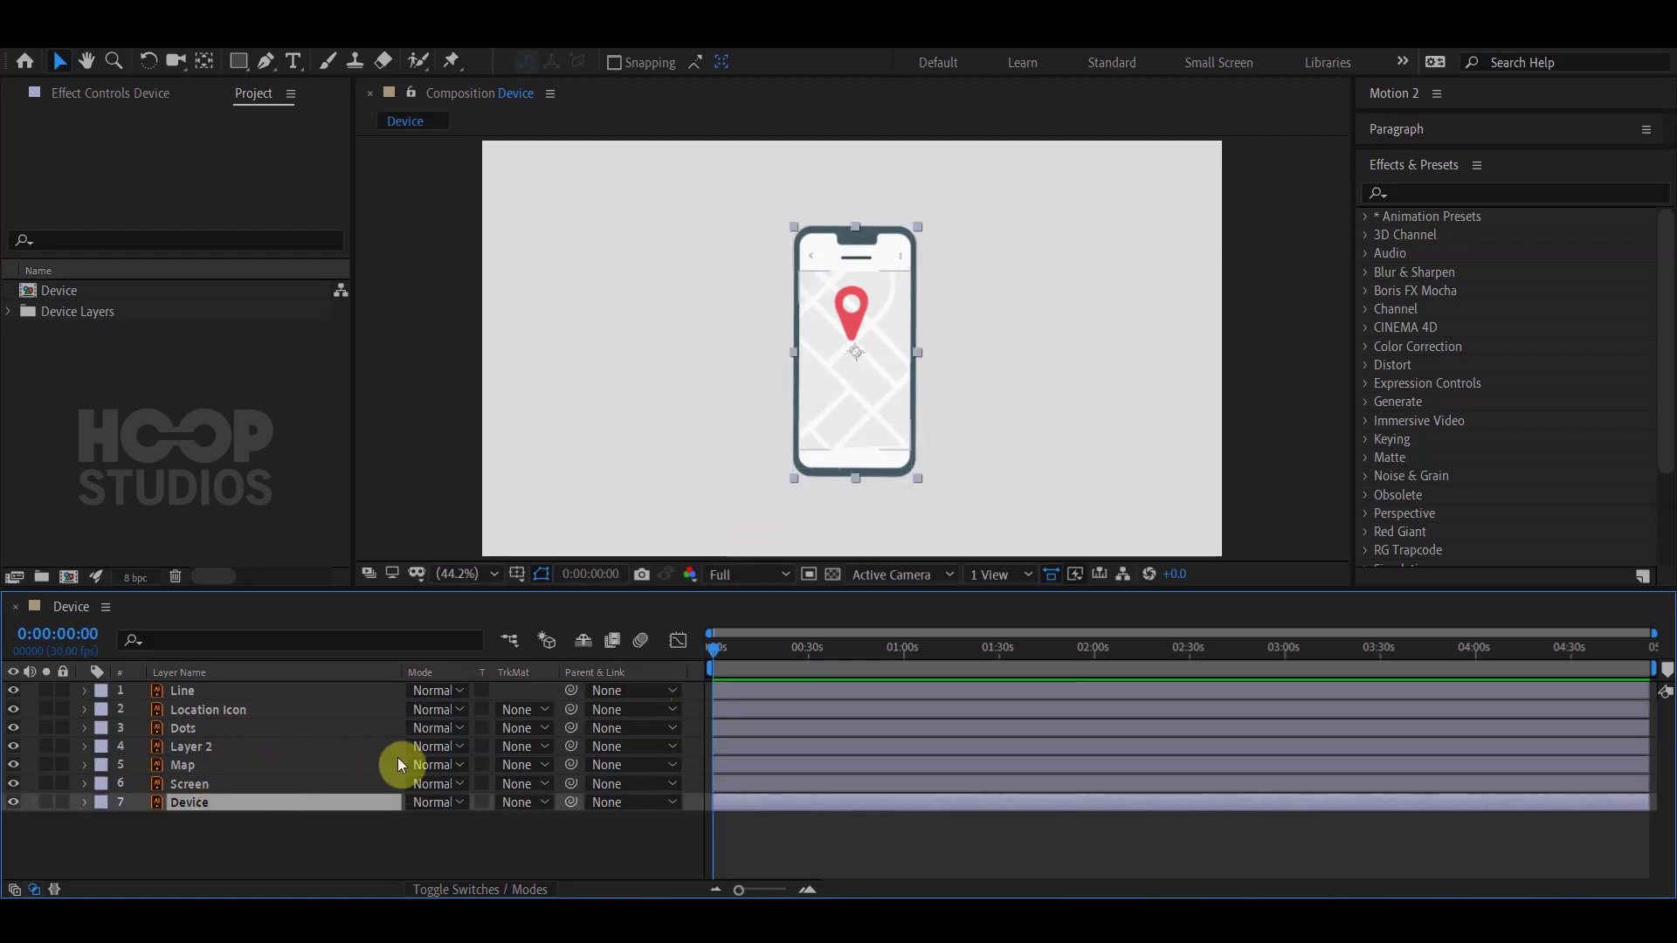
left_click(203, 784)
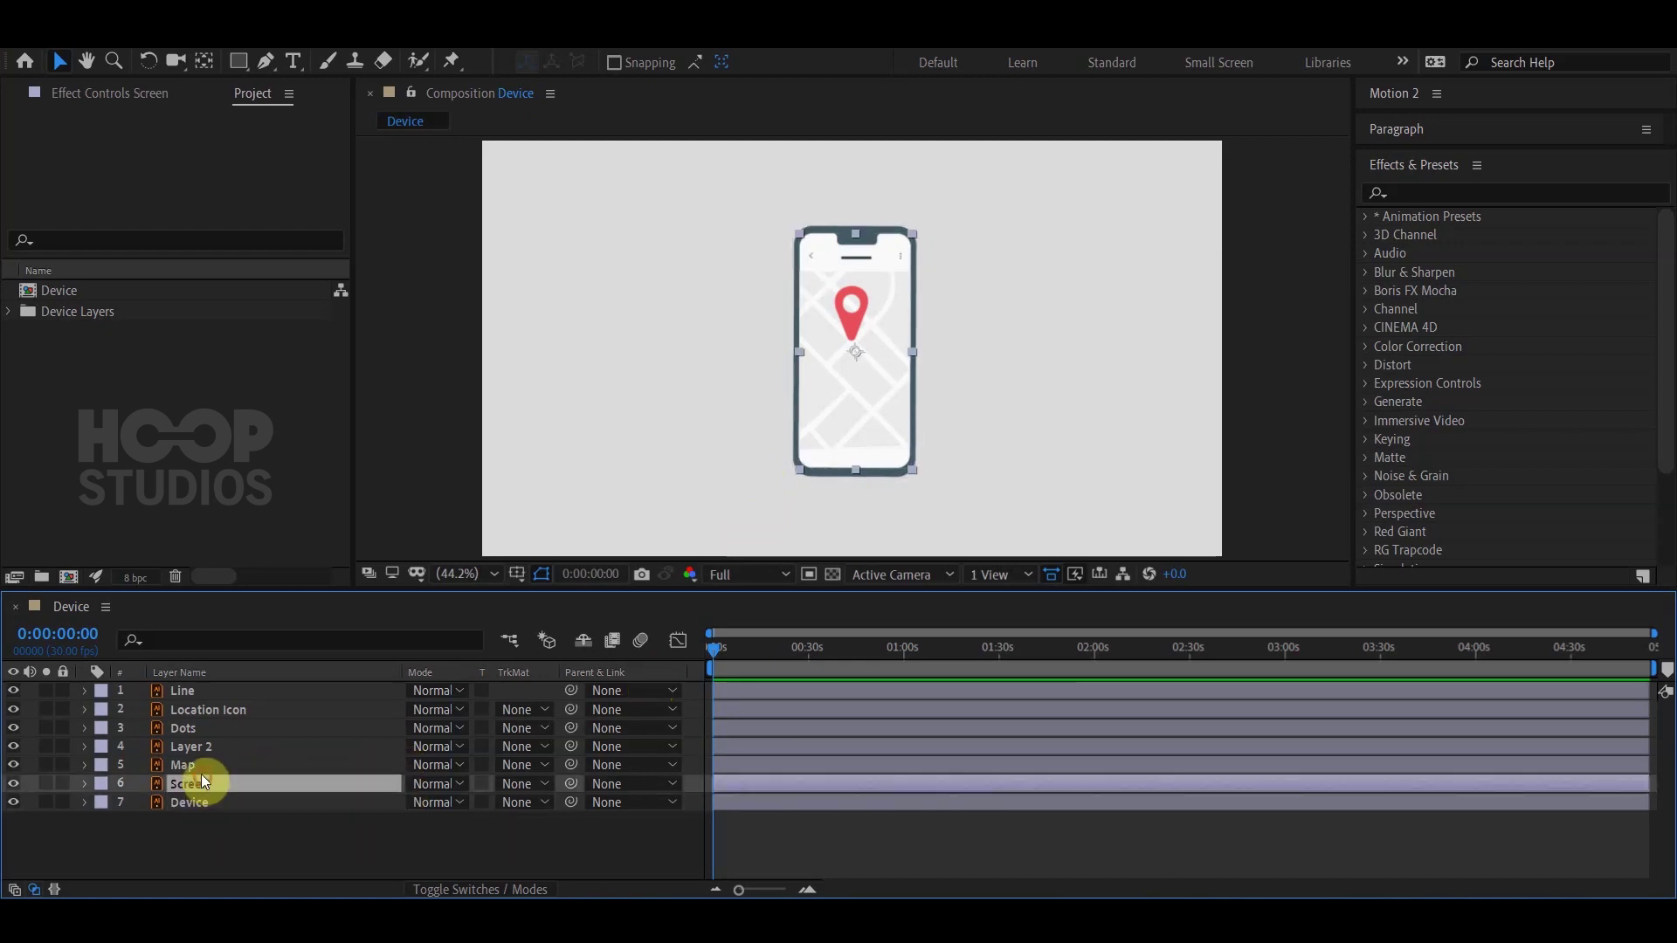
left_click(219, 691, "shift")
Parent the six selected layers to Device and reveal Device's Scale property.
left_click_drag(571, 783, 229, 805)
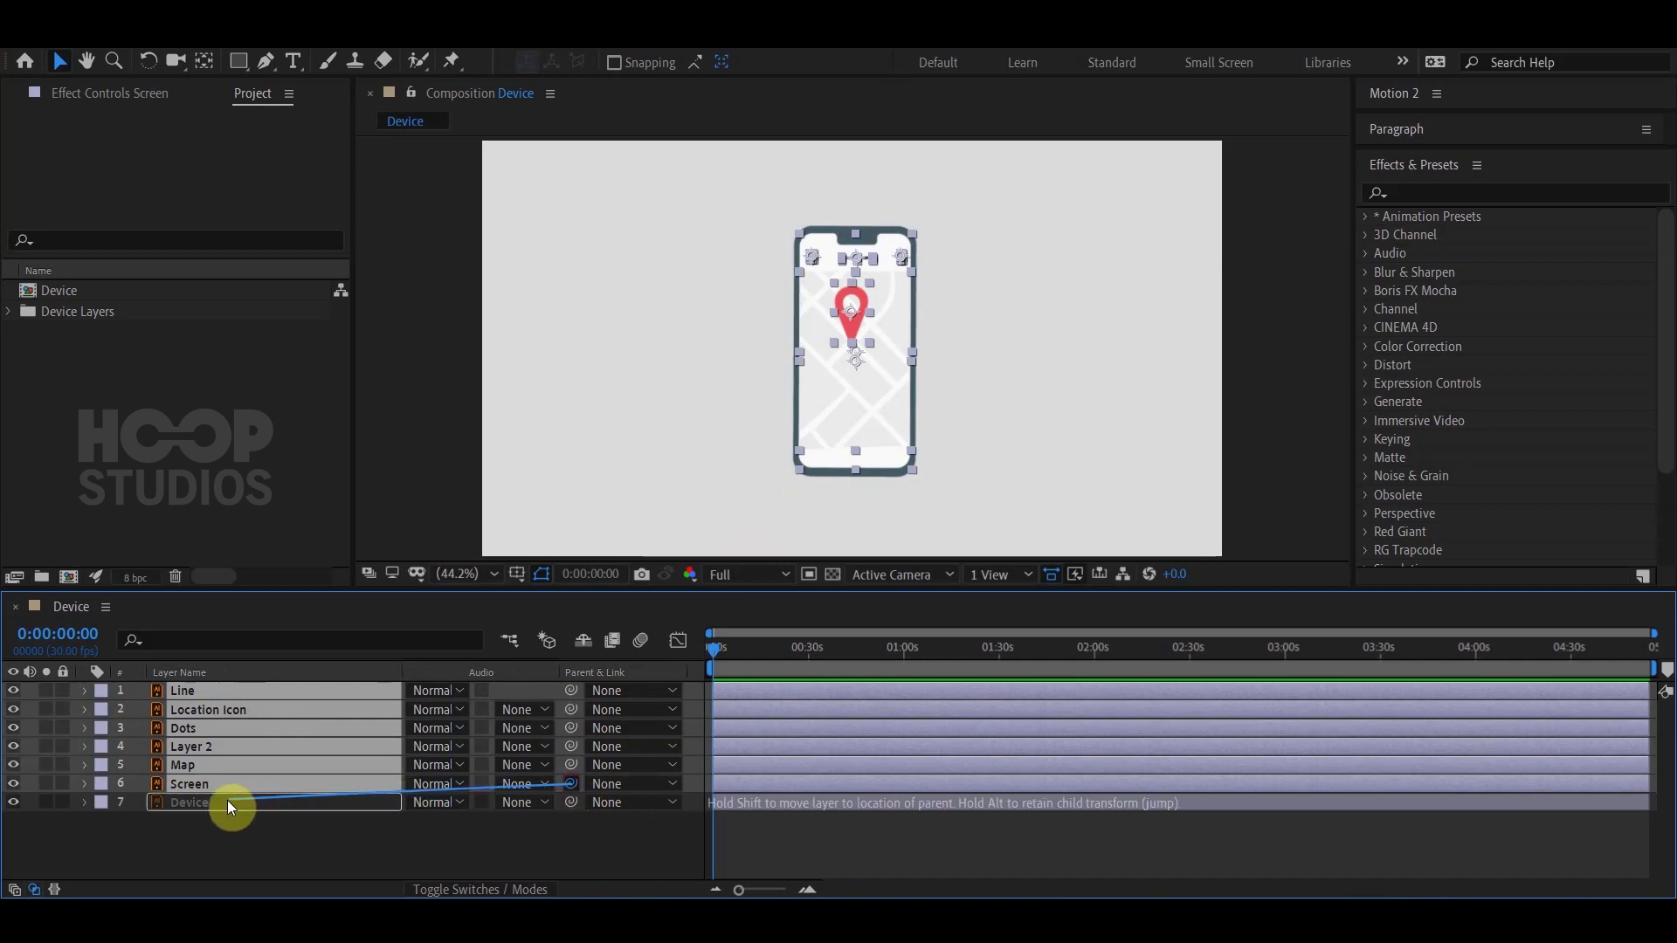
left_click(212, 800)
key("s")
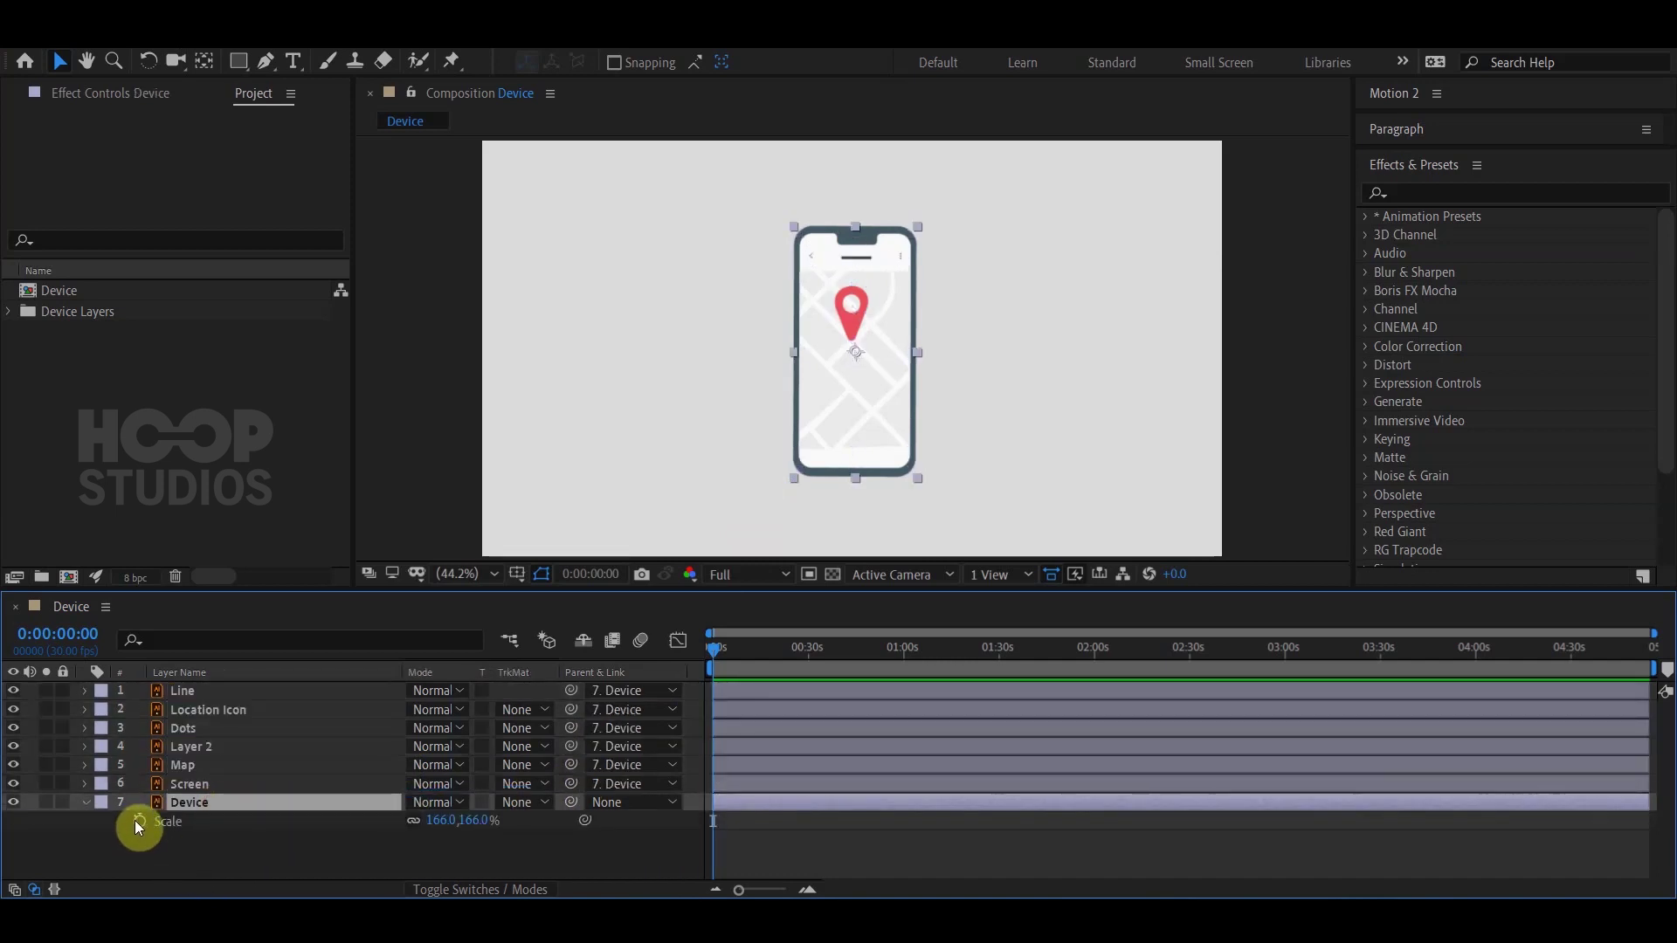
Keyframe Device's Scale at 166% at 0:00:01:00 and 0% at the start.
left_click(138, 821)
scroll(734, 720, "up", 3, "alt")
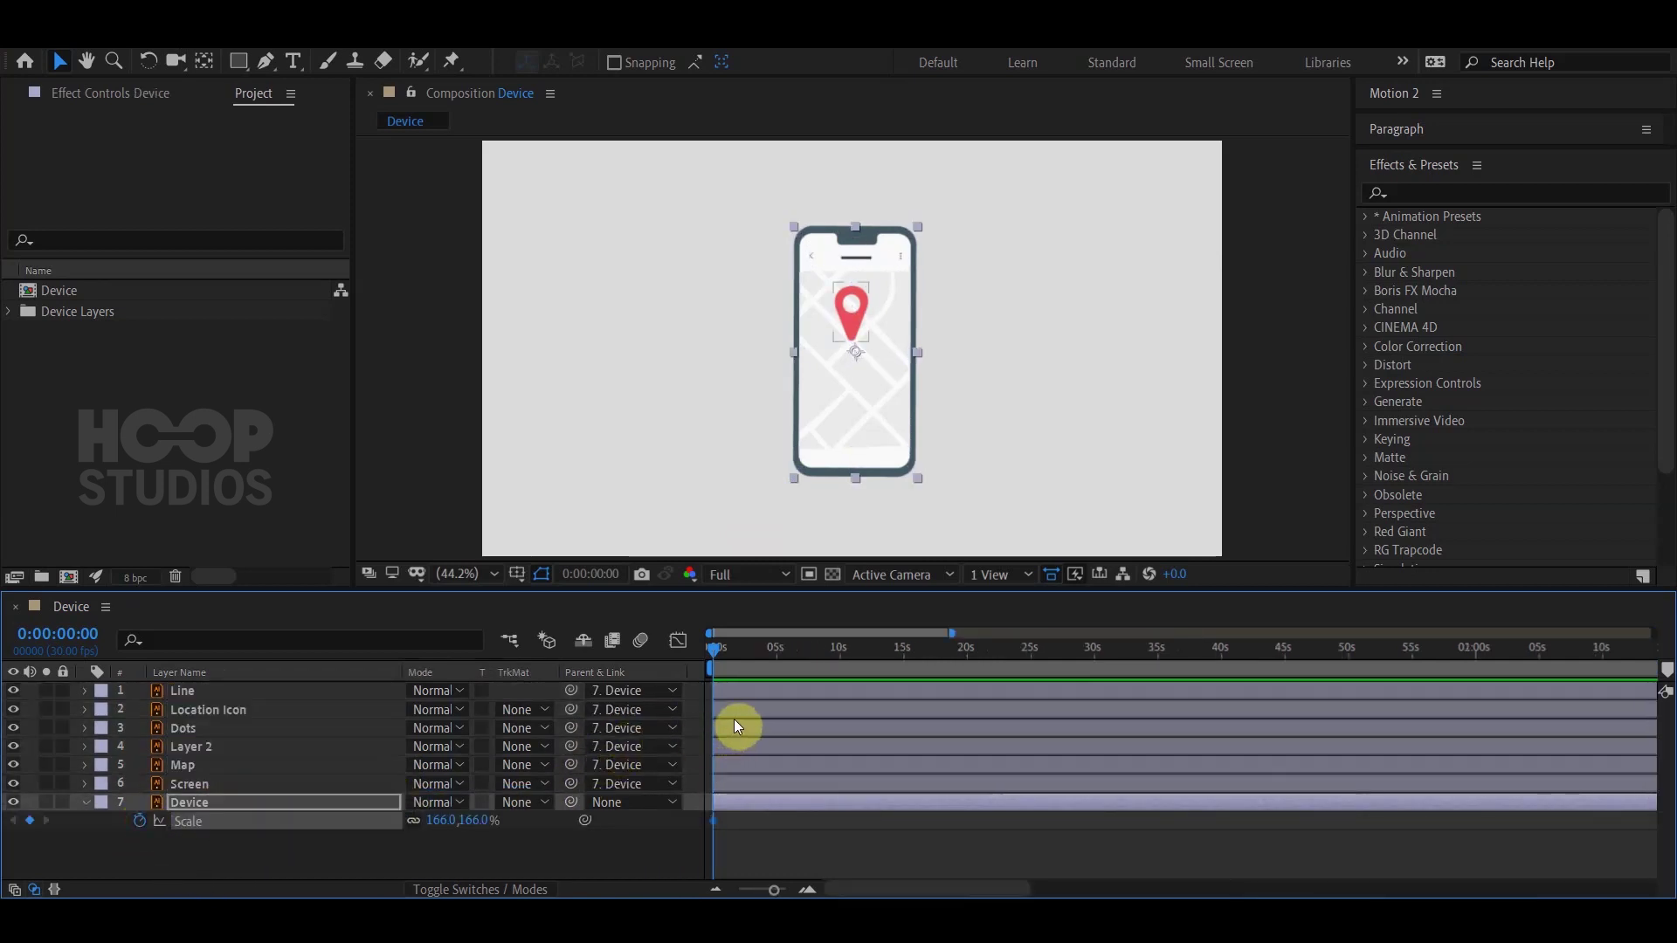
scroll(879, 711, "up", 2, "alt")
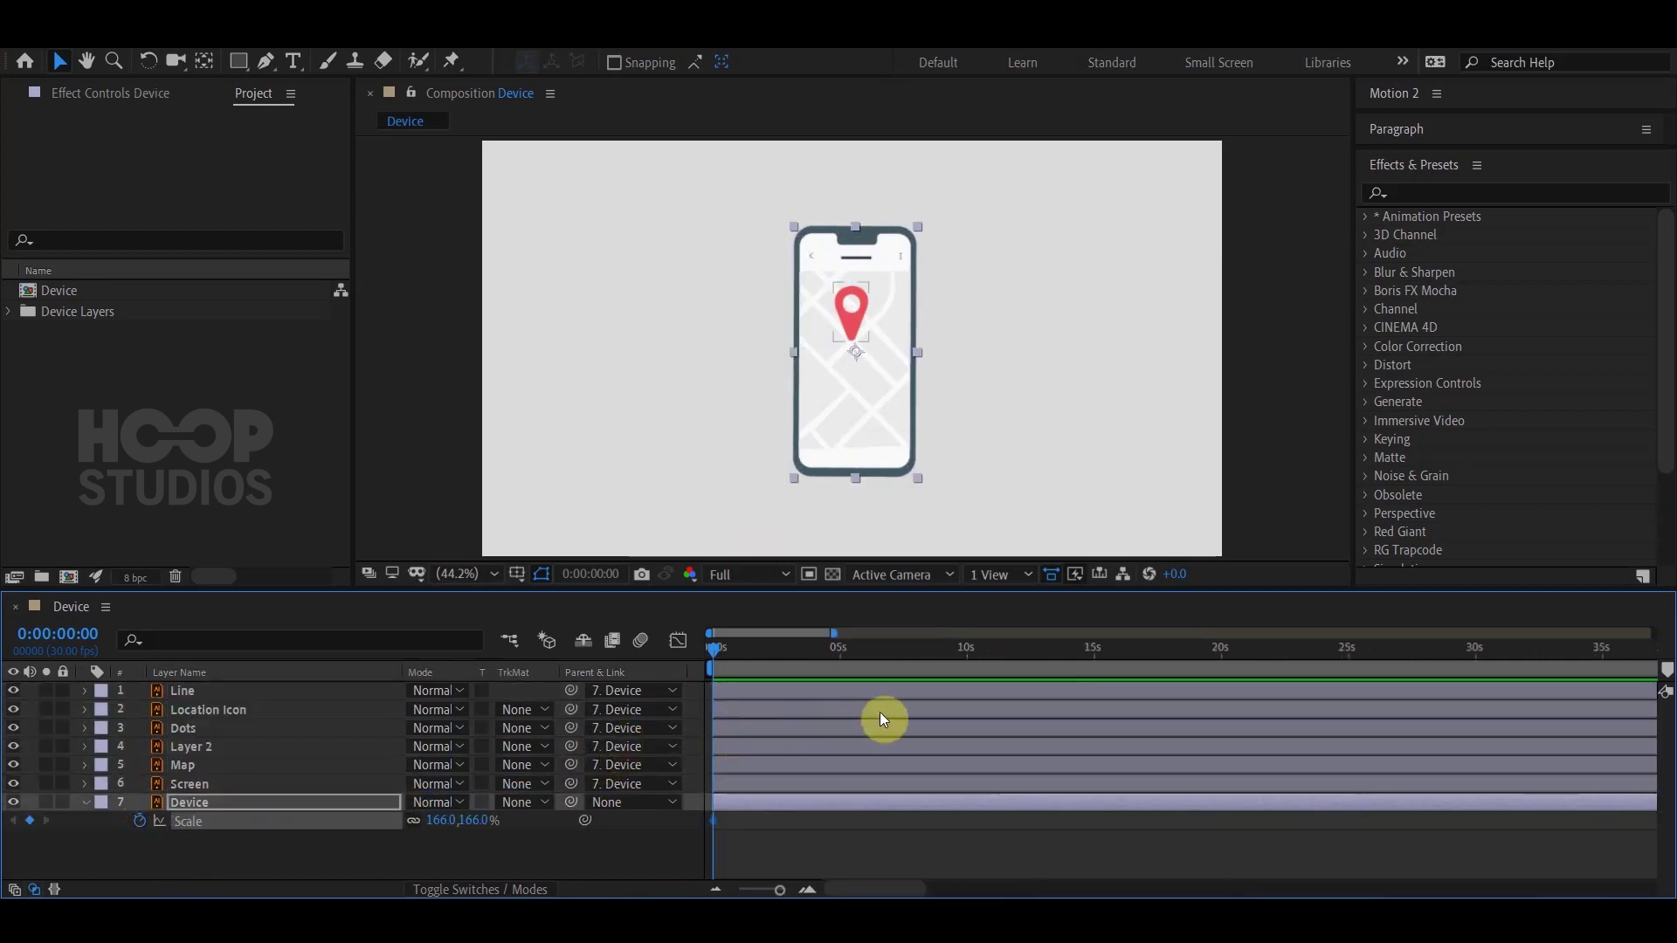
left_click(966, 652)
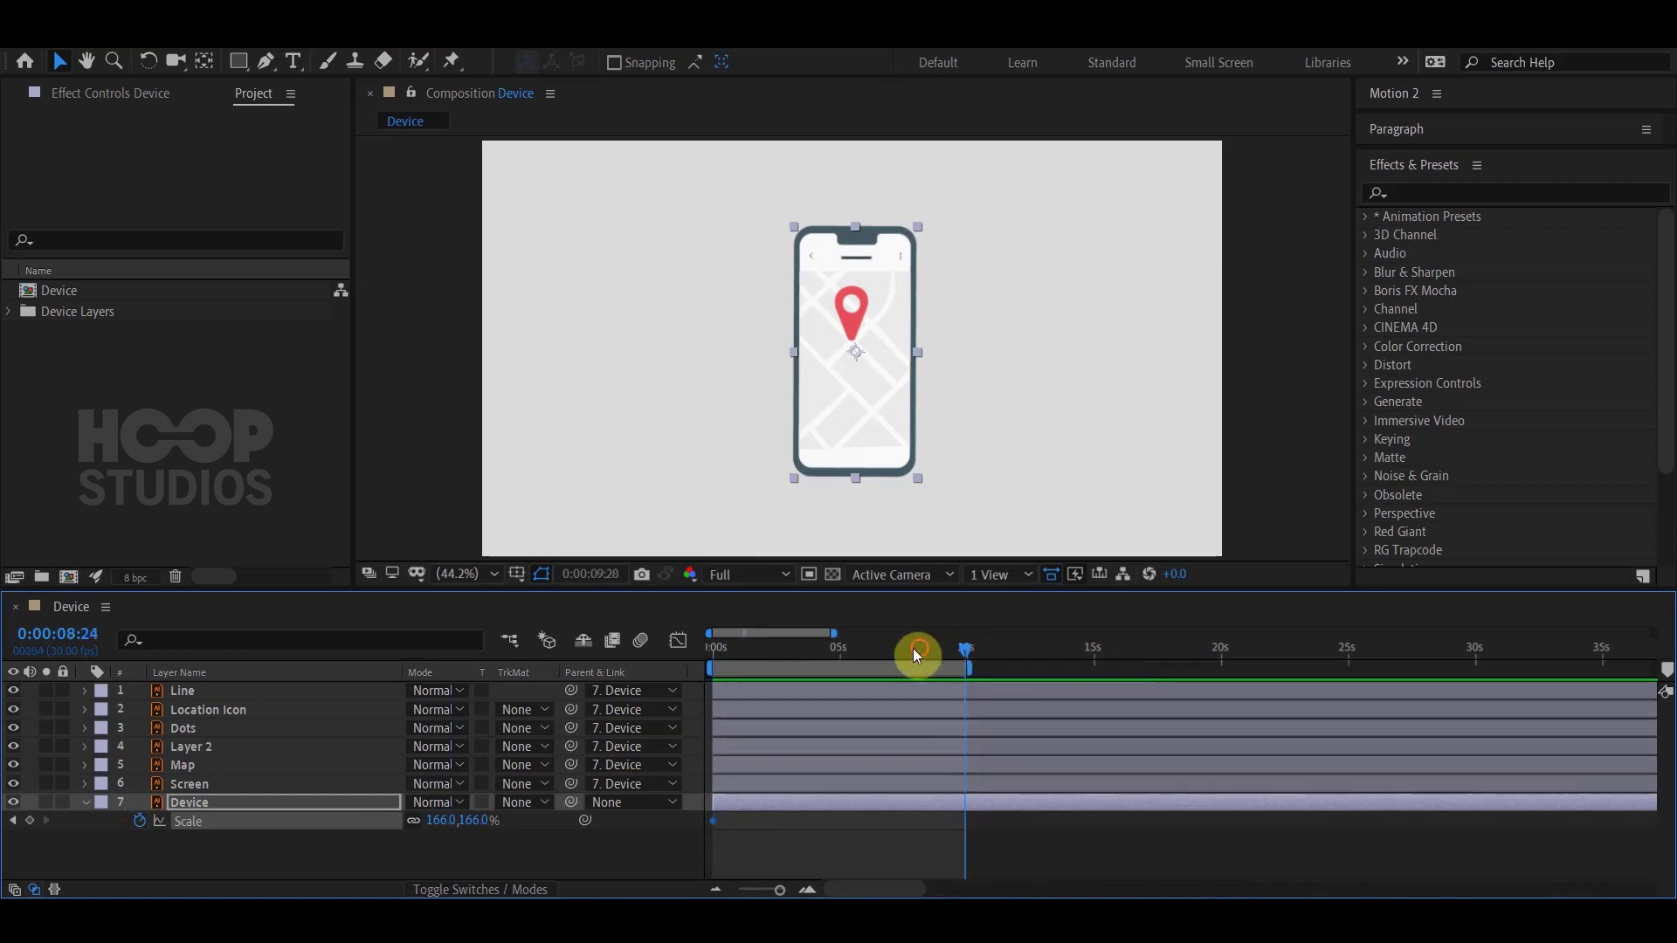
left_click_drag(966, 652, 678, 658)
scroll(849, 715, "up", 2, "alt")
scroll(852, 722, "up", 2, "alt")
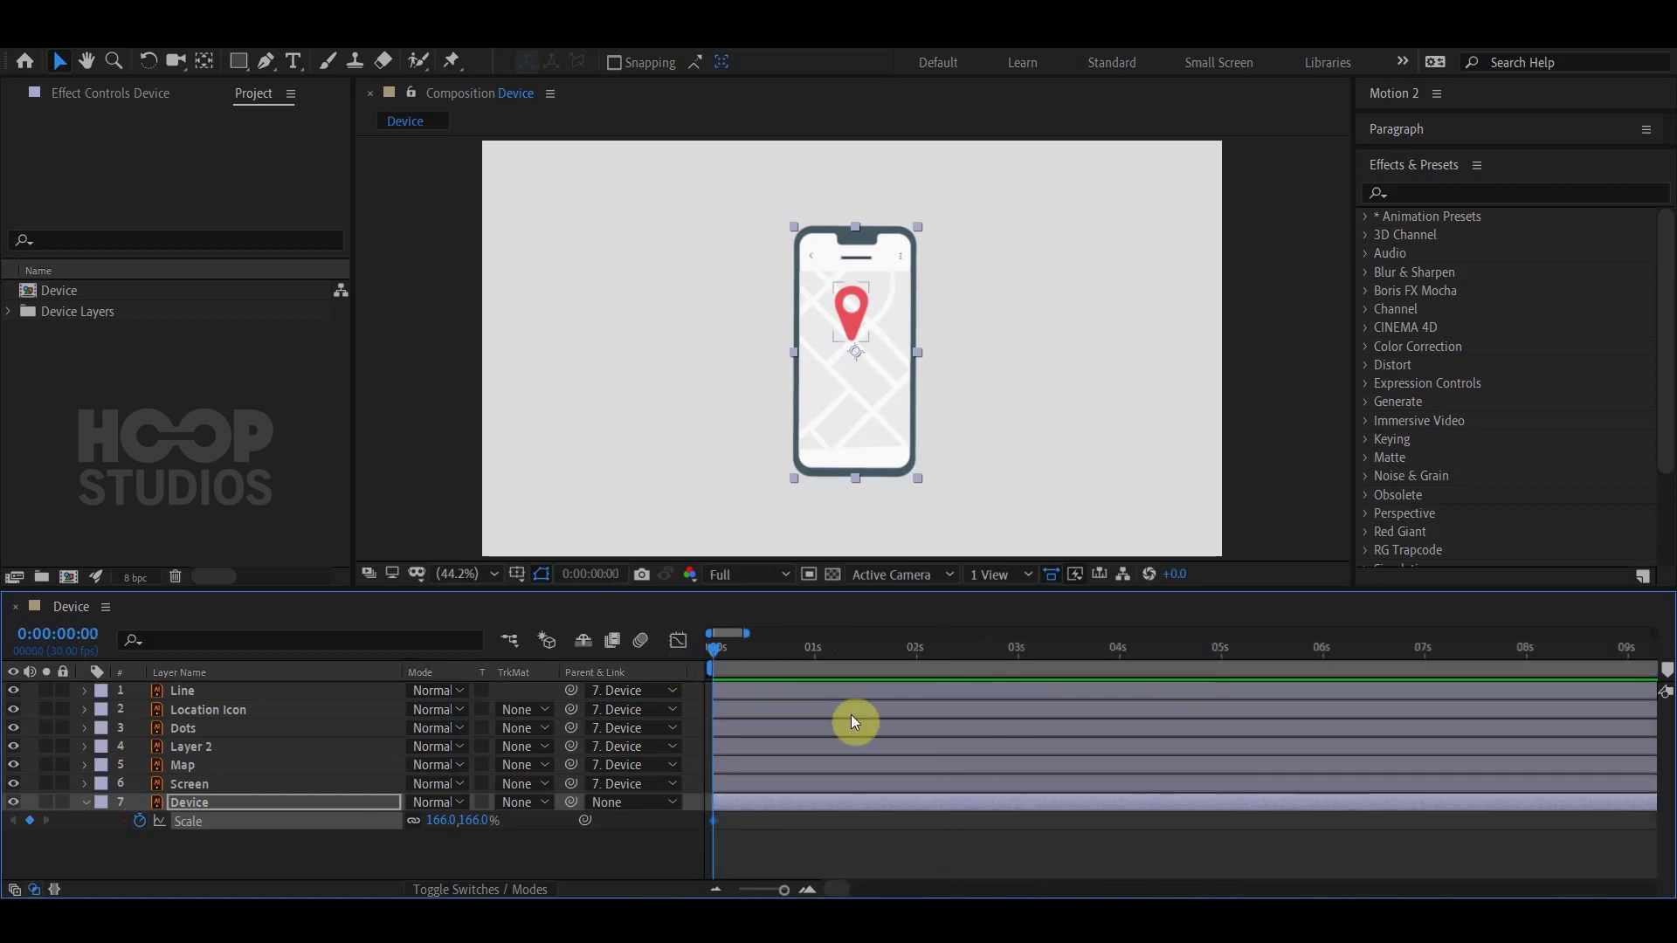
left_click(811, 651)
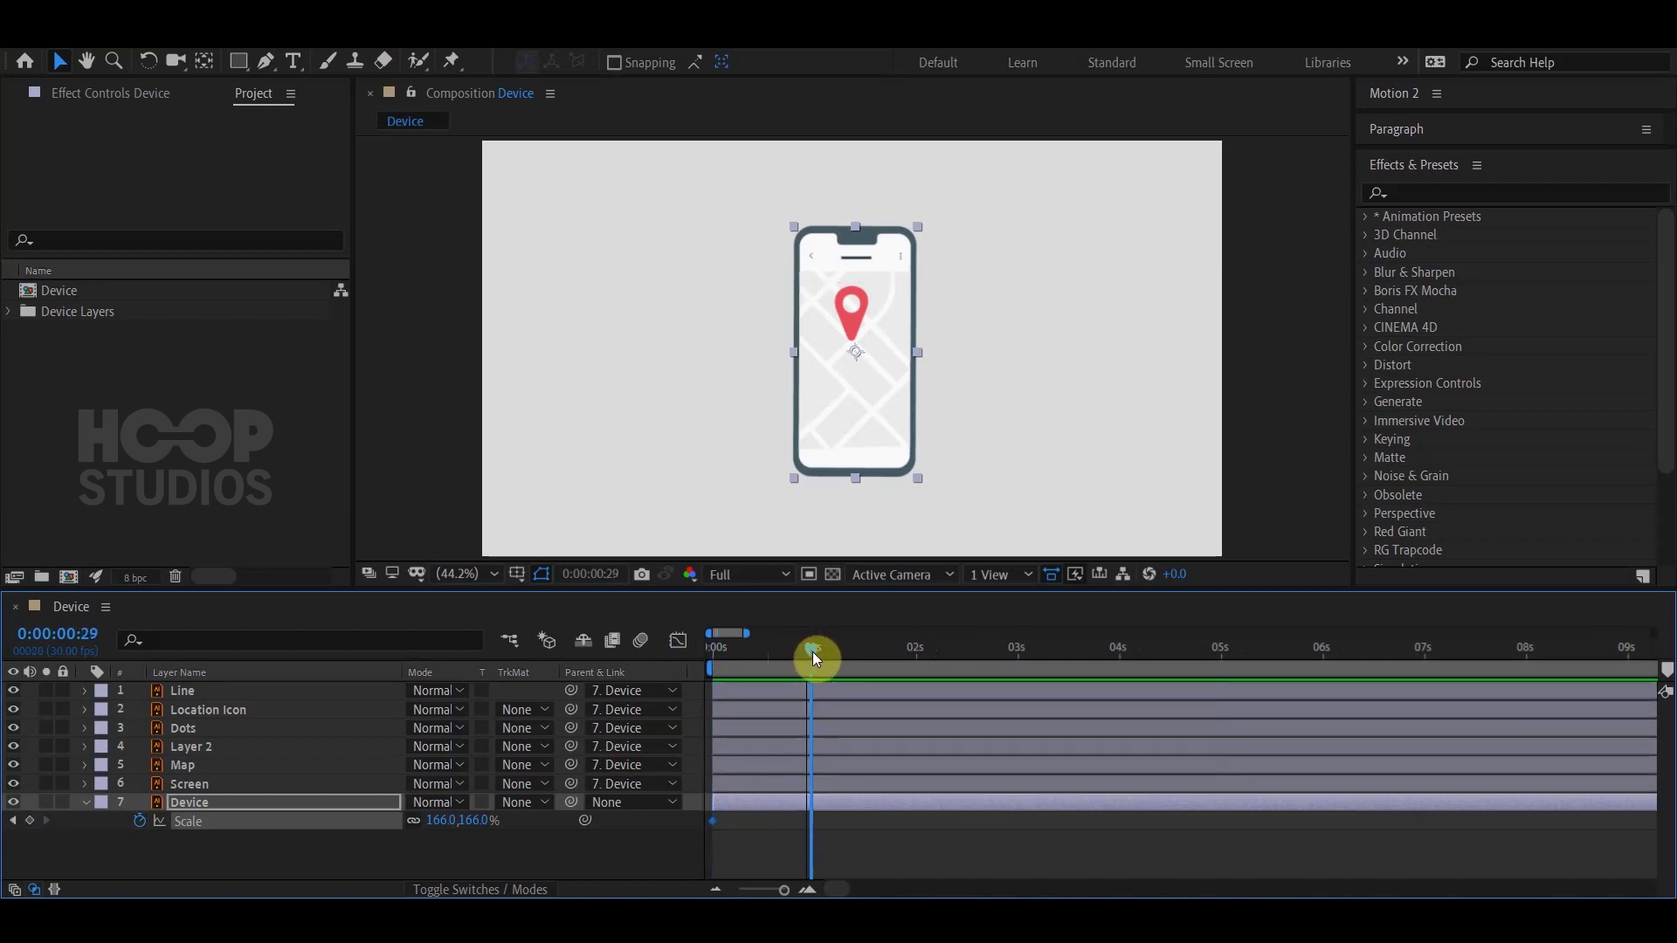
left_click(814, 651)
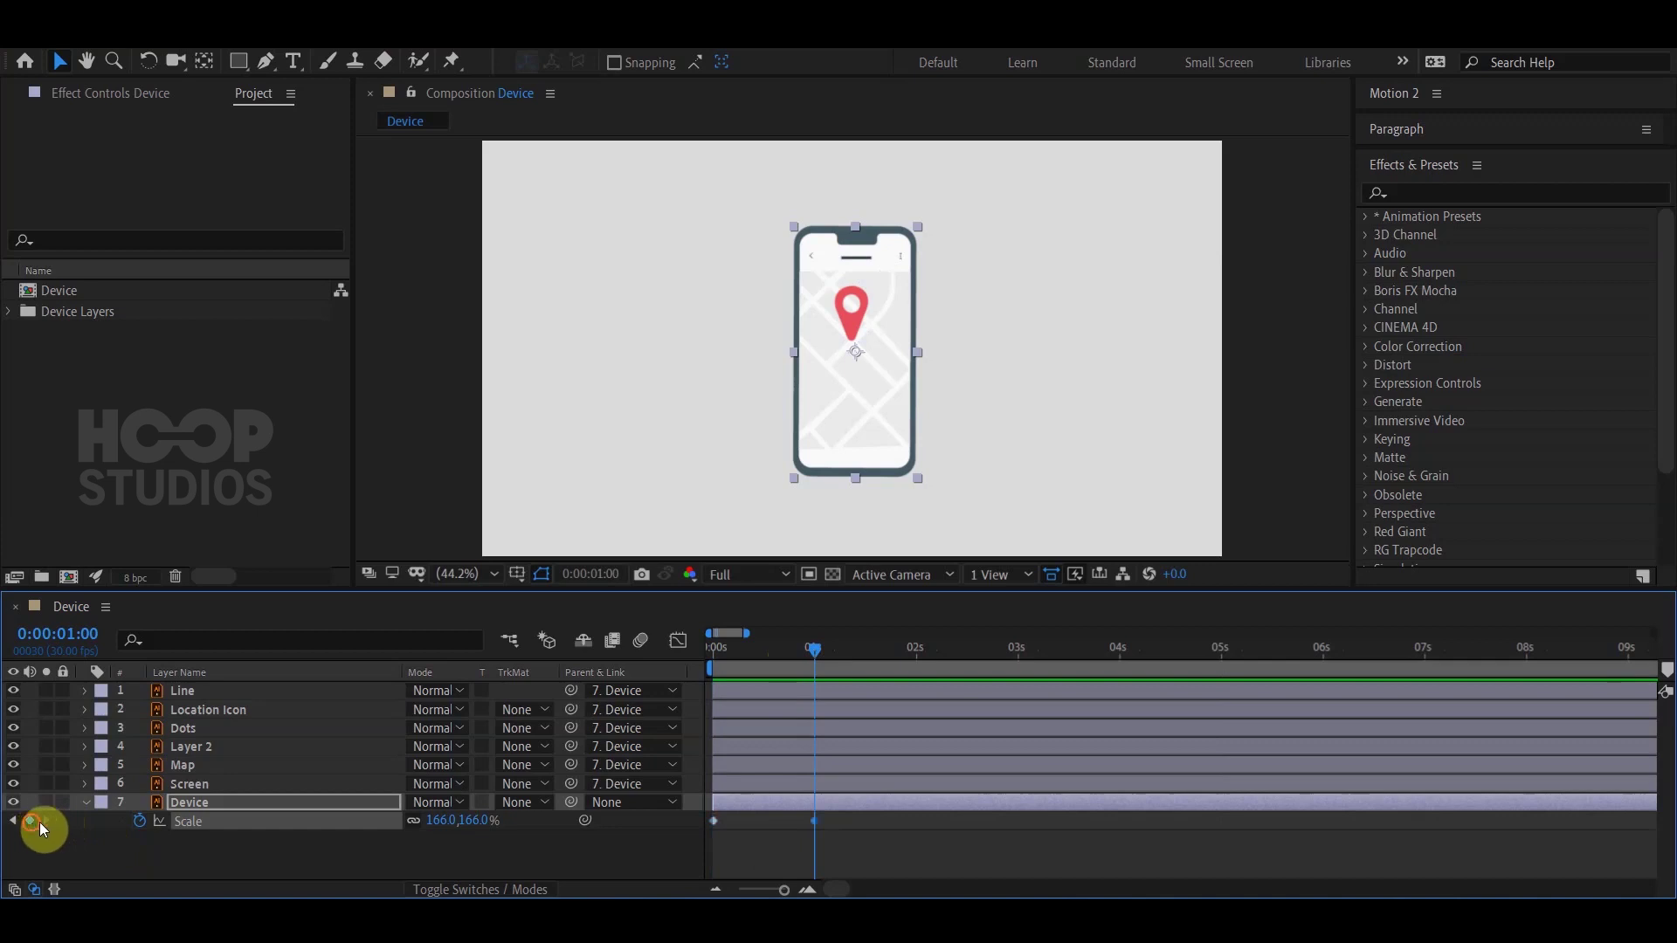
left_click_drag(741, 674, 714, 658)
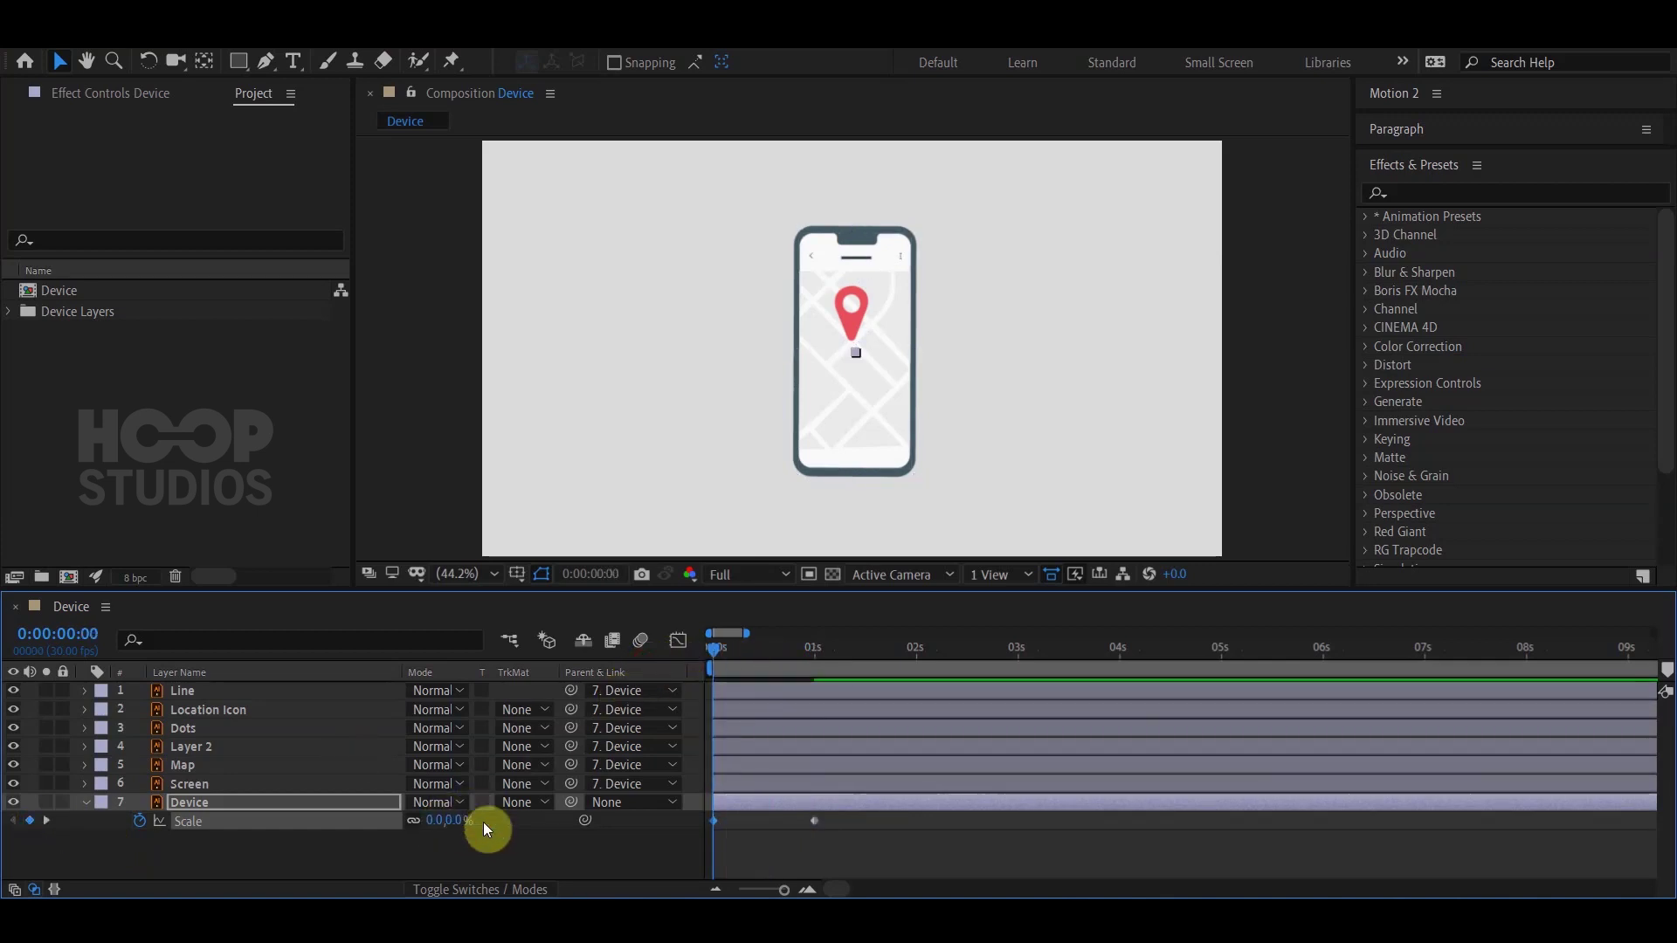
left_click_drag(769, 652, 838, 651)
scroll(922, 357, "up", 1)
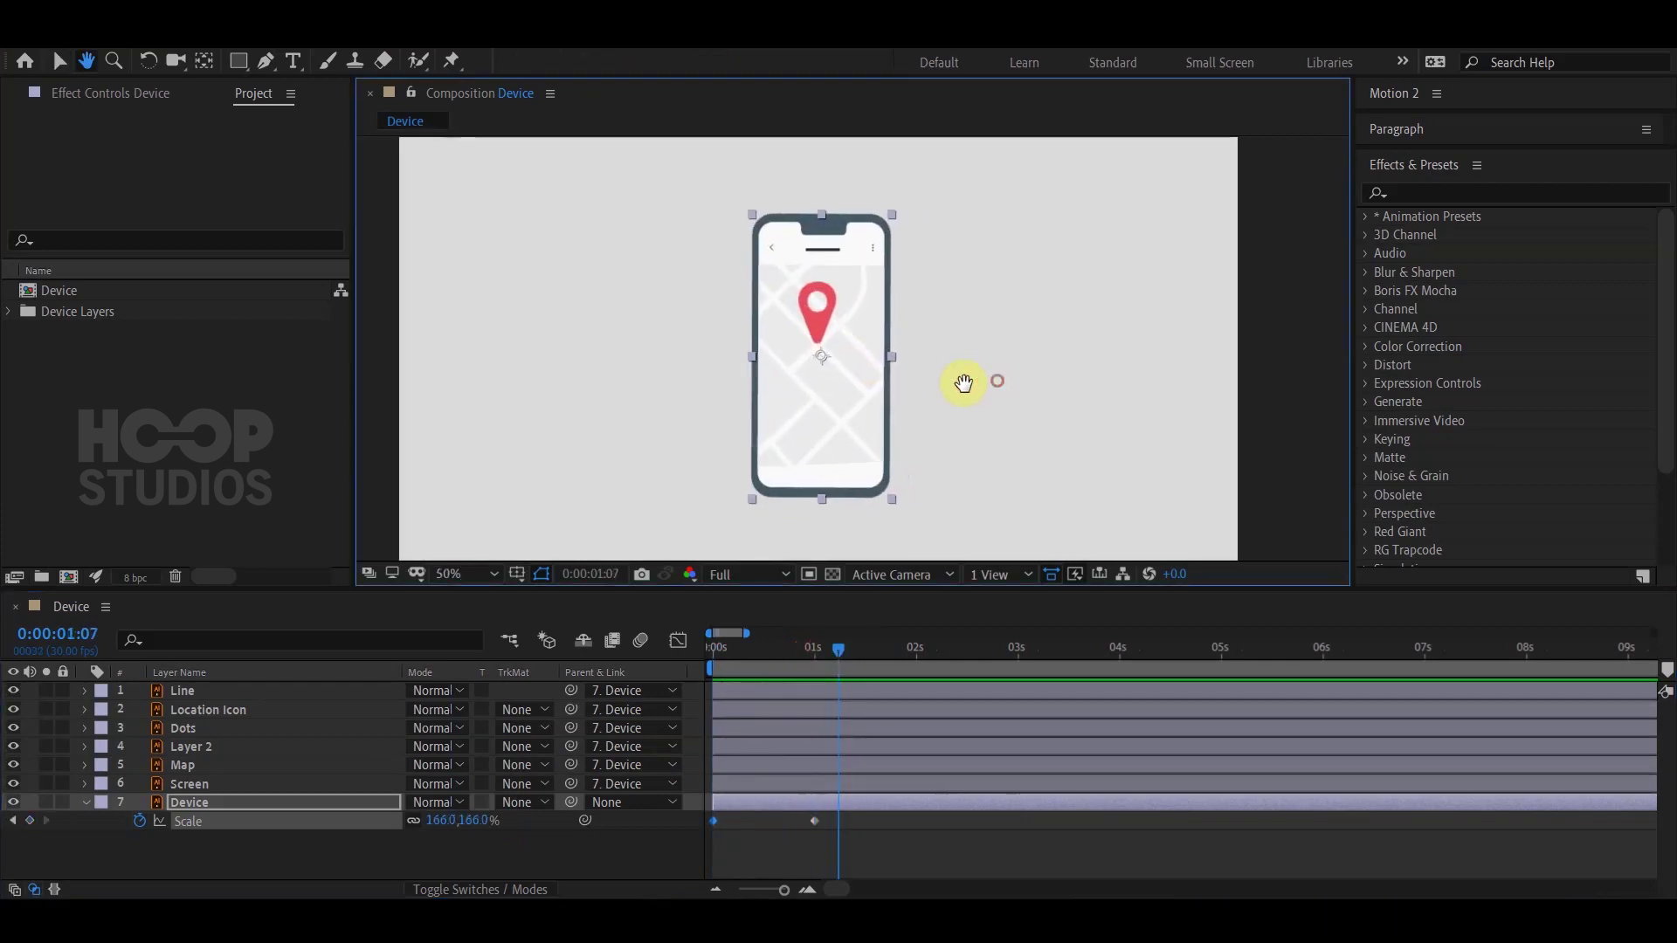
Toggle the Screen layer's visibility off and back on to check its content.
key("v")
left_click(201, 784)
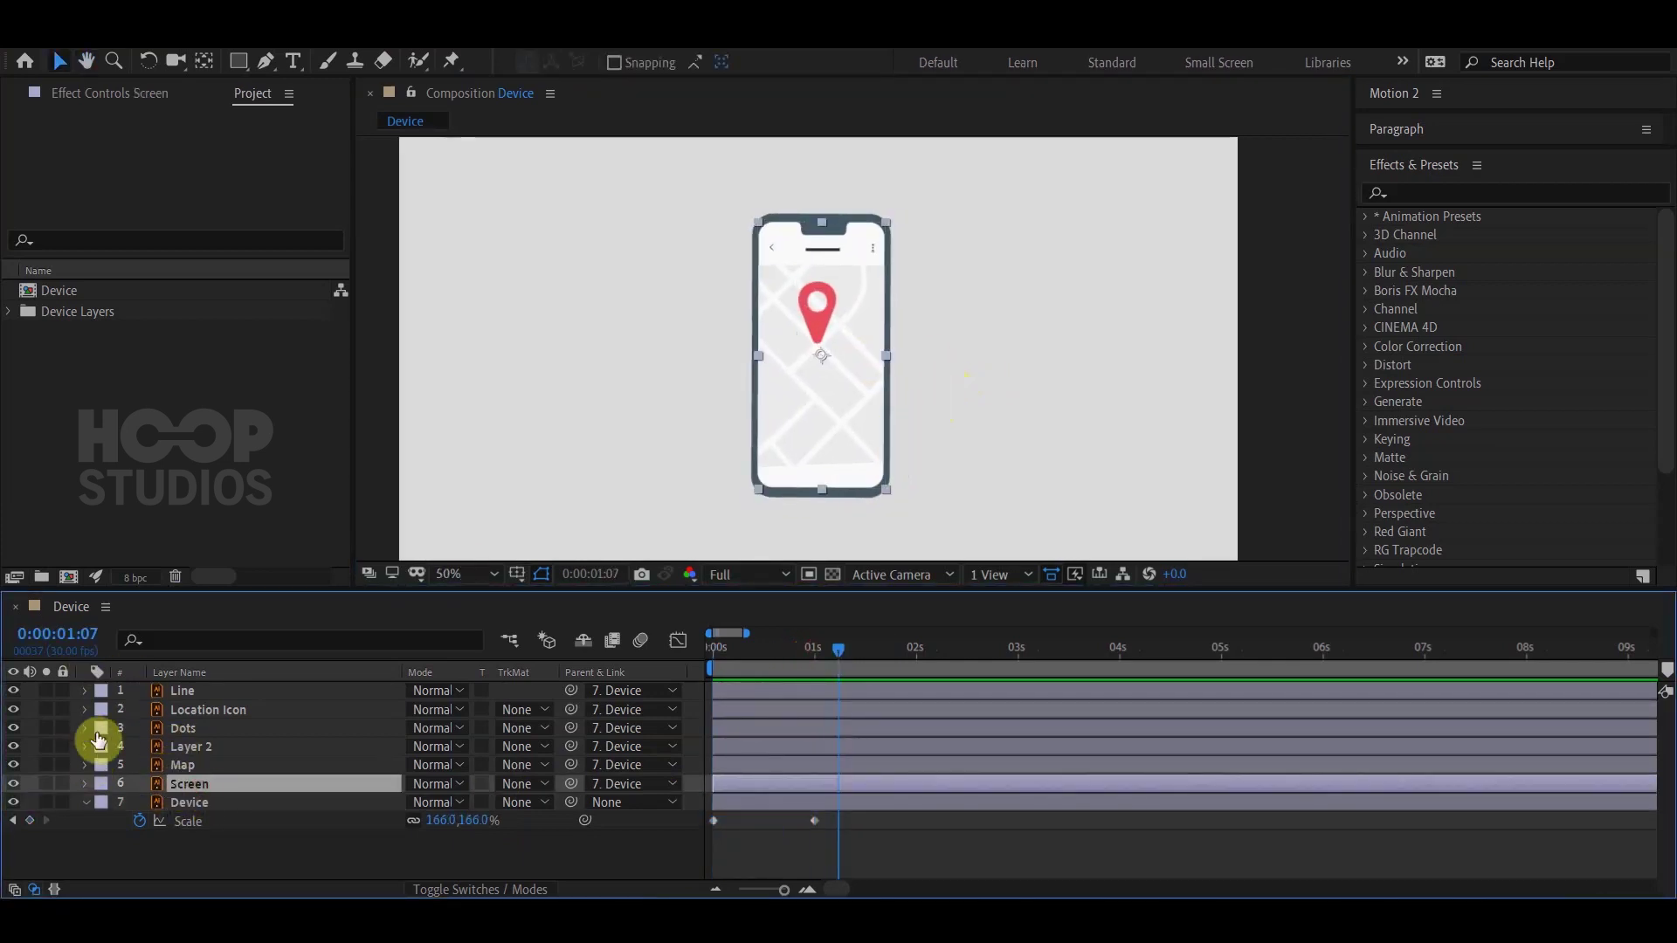
left_click(13, 784)
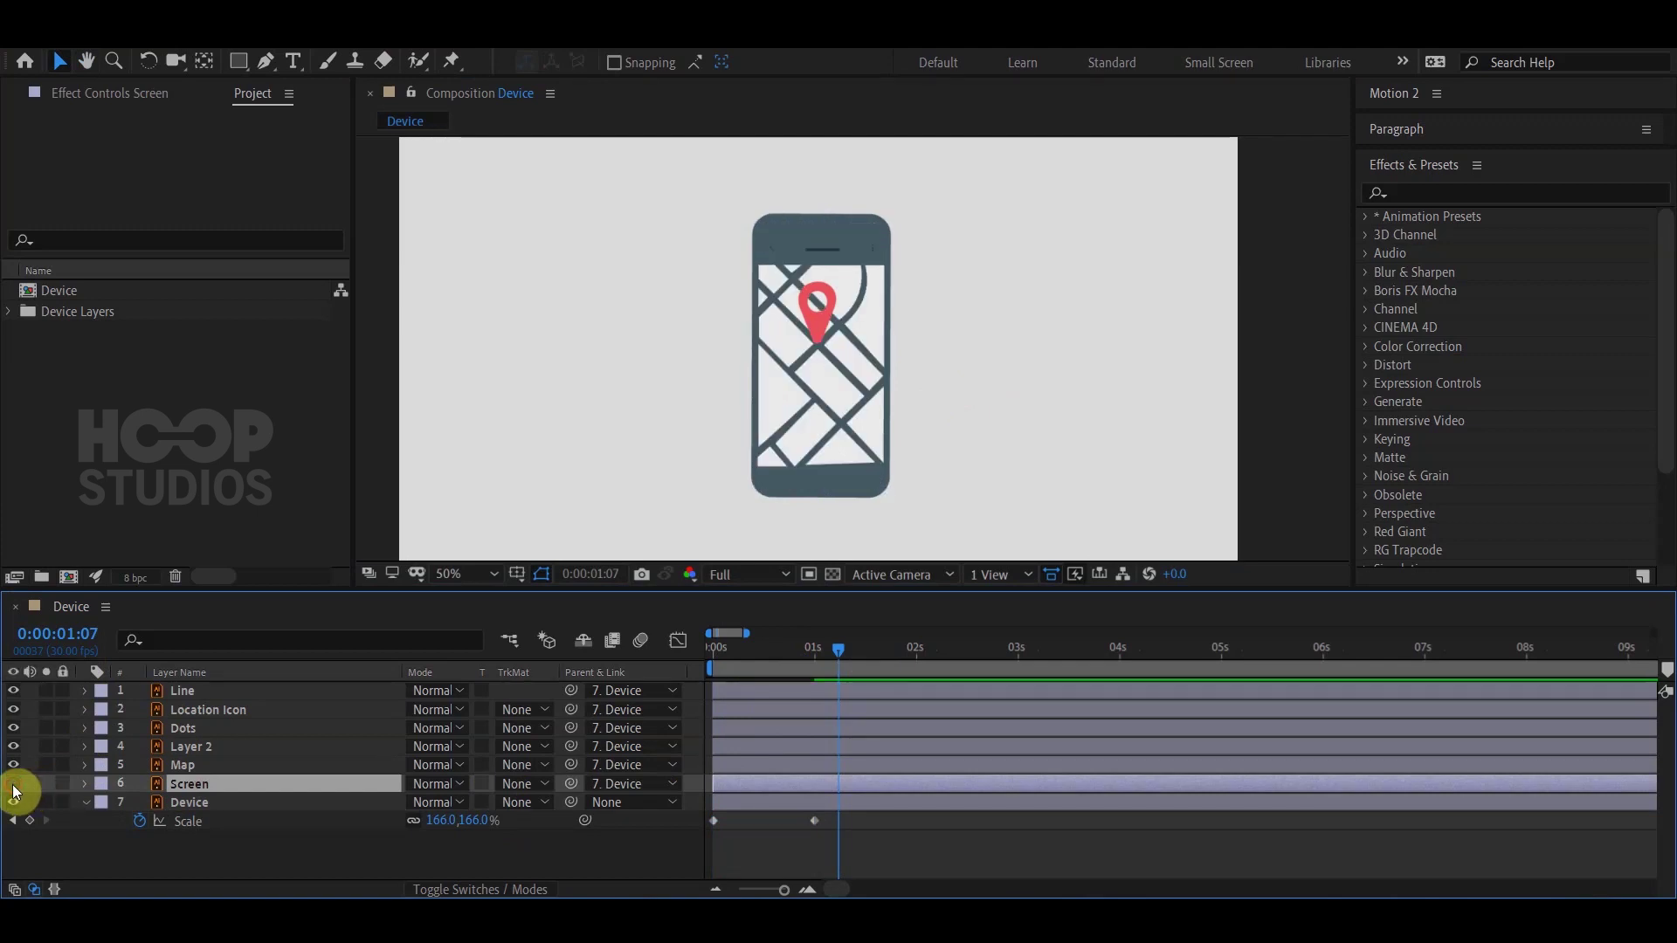
left_click(13, 784)
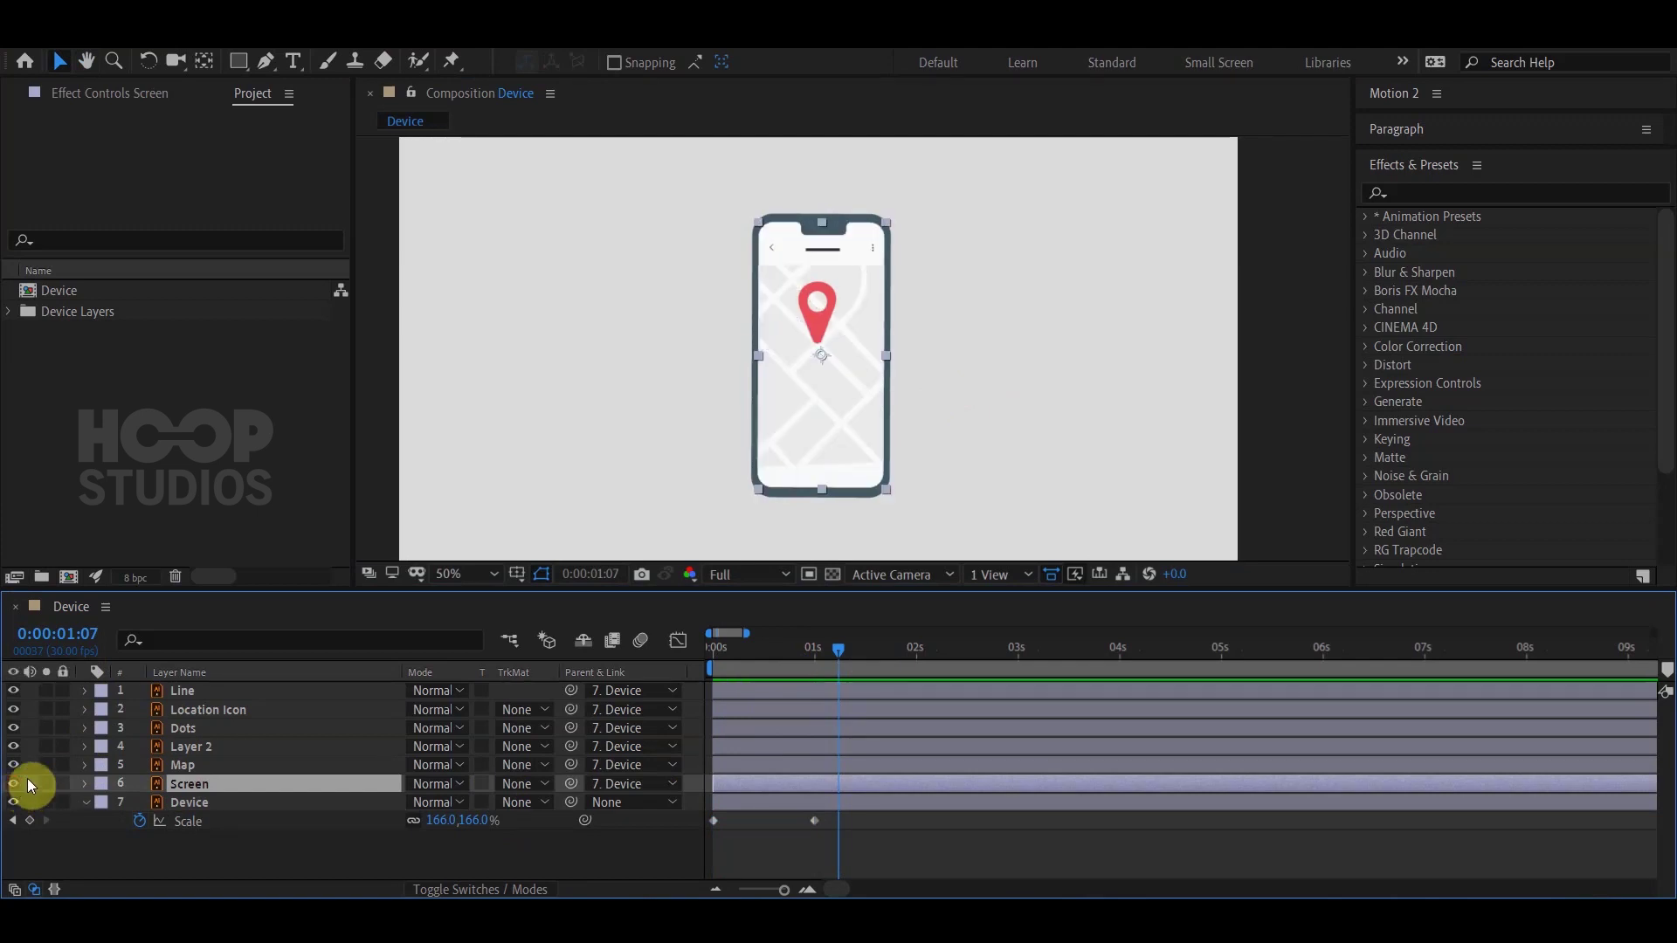
Hide Layer 2, Dots, Location Icon and Line.
left_click(215, 747)
scroll(836, 437, "up", 2)
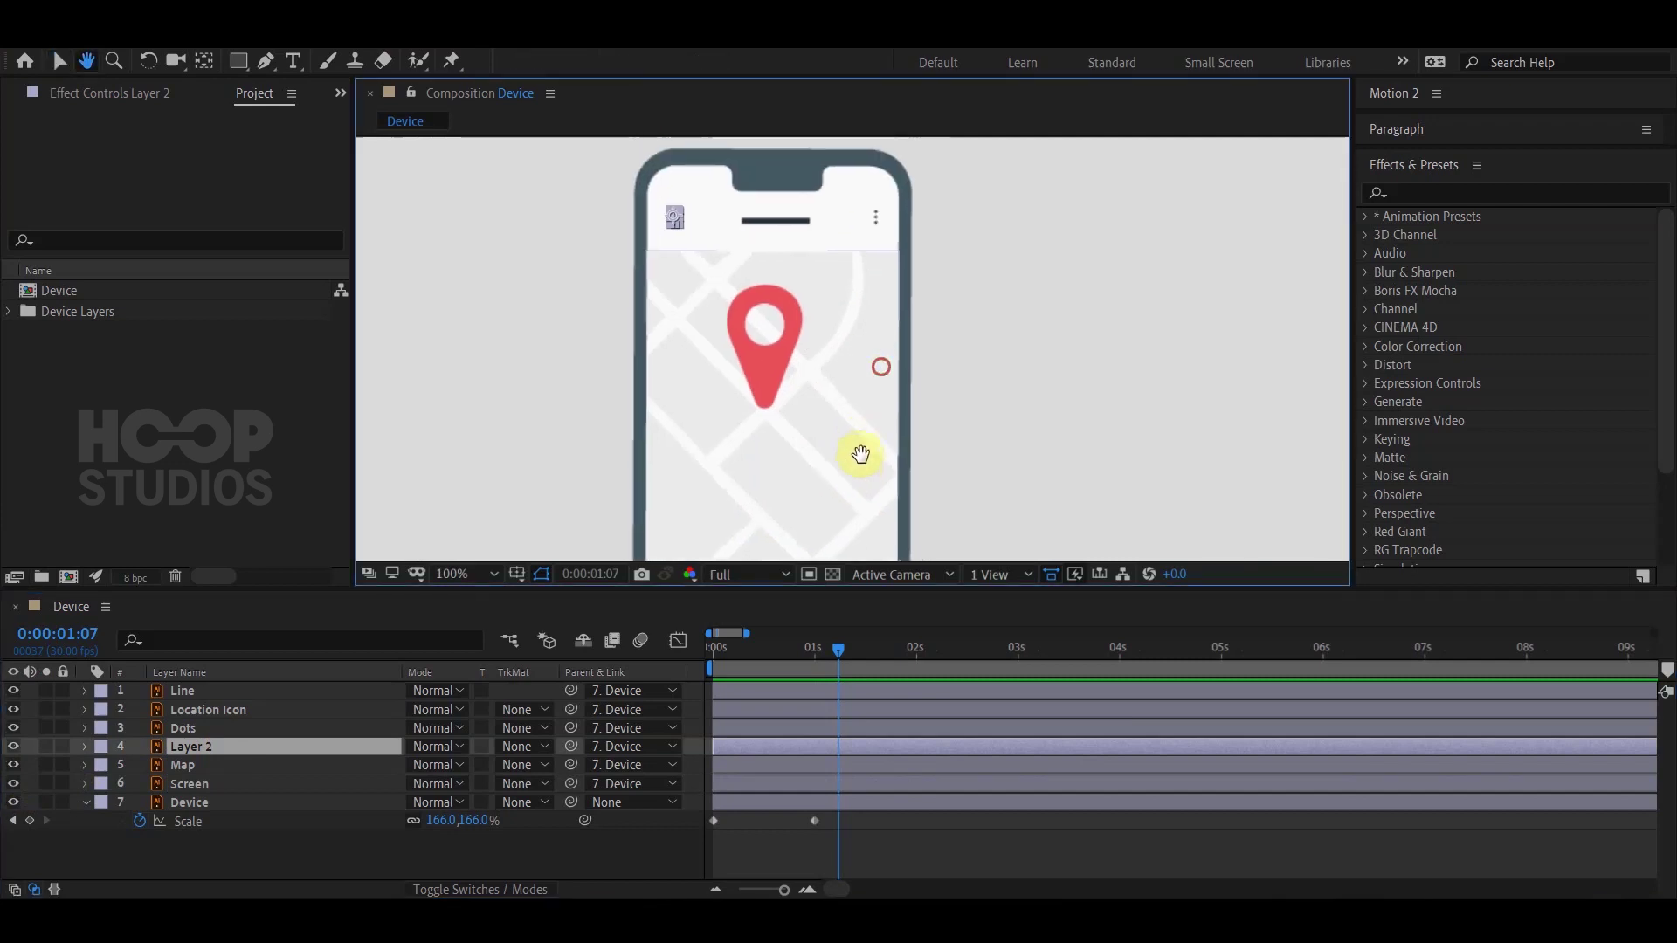
scroll(664, 469, "down", 2)
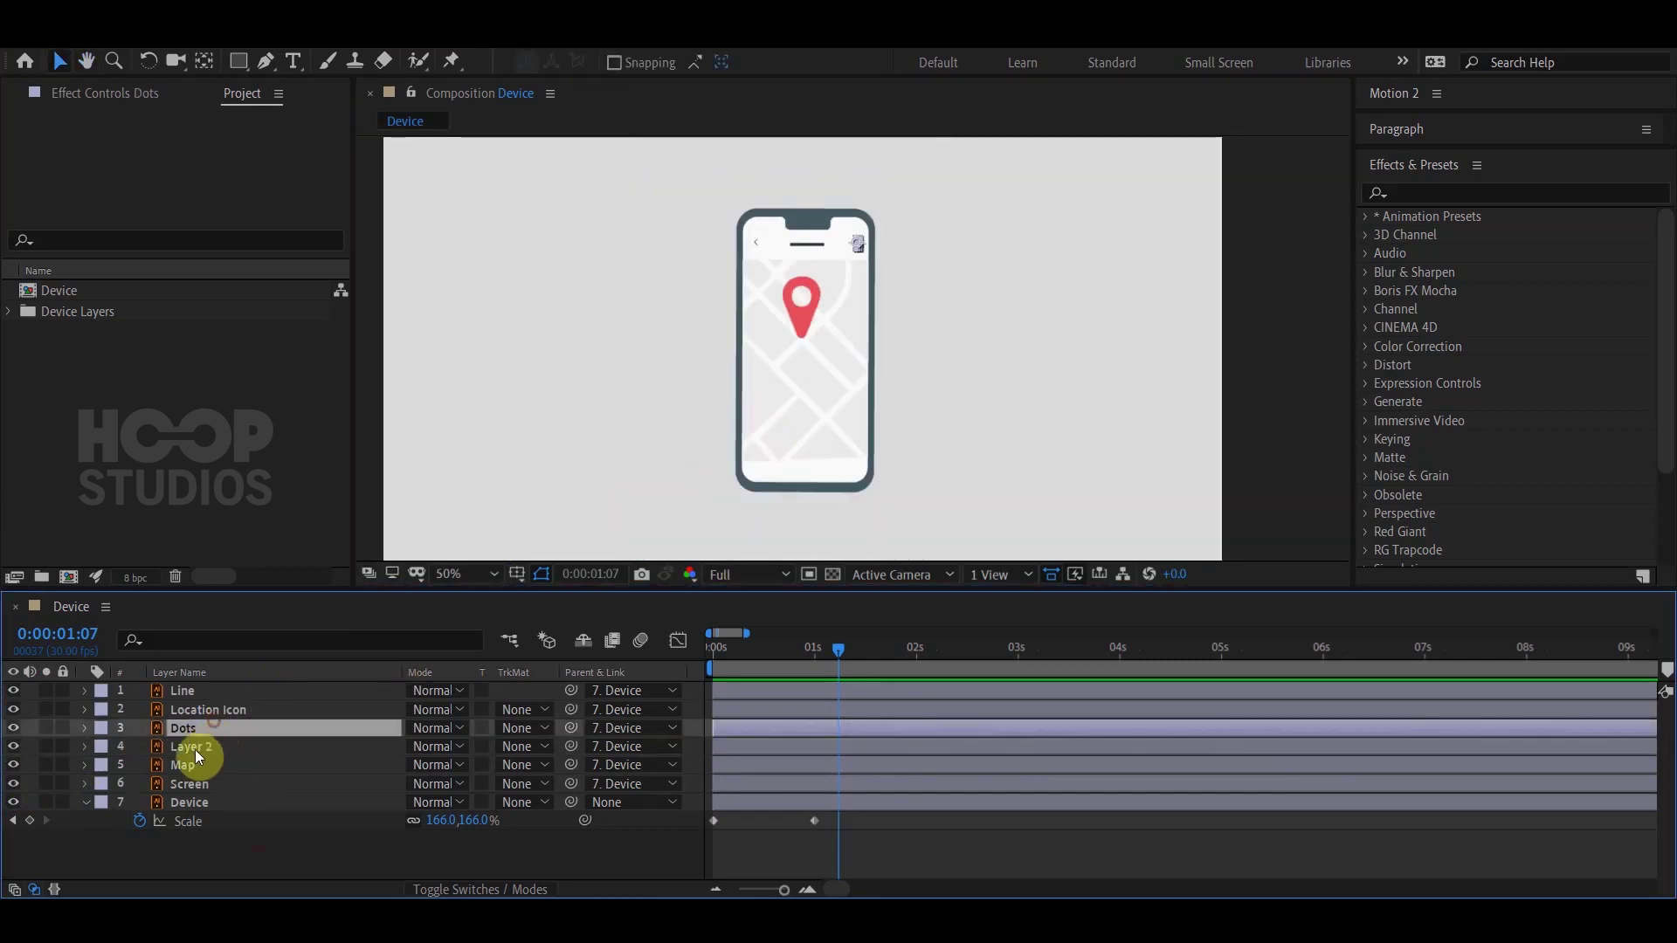
left_click(199, 731, "ctrl")
left_click(206, 709, "ctrl")
left_click(187, 691, "ctrl")
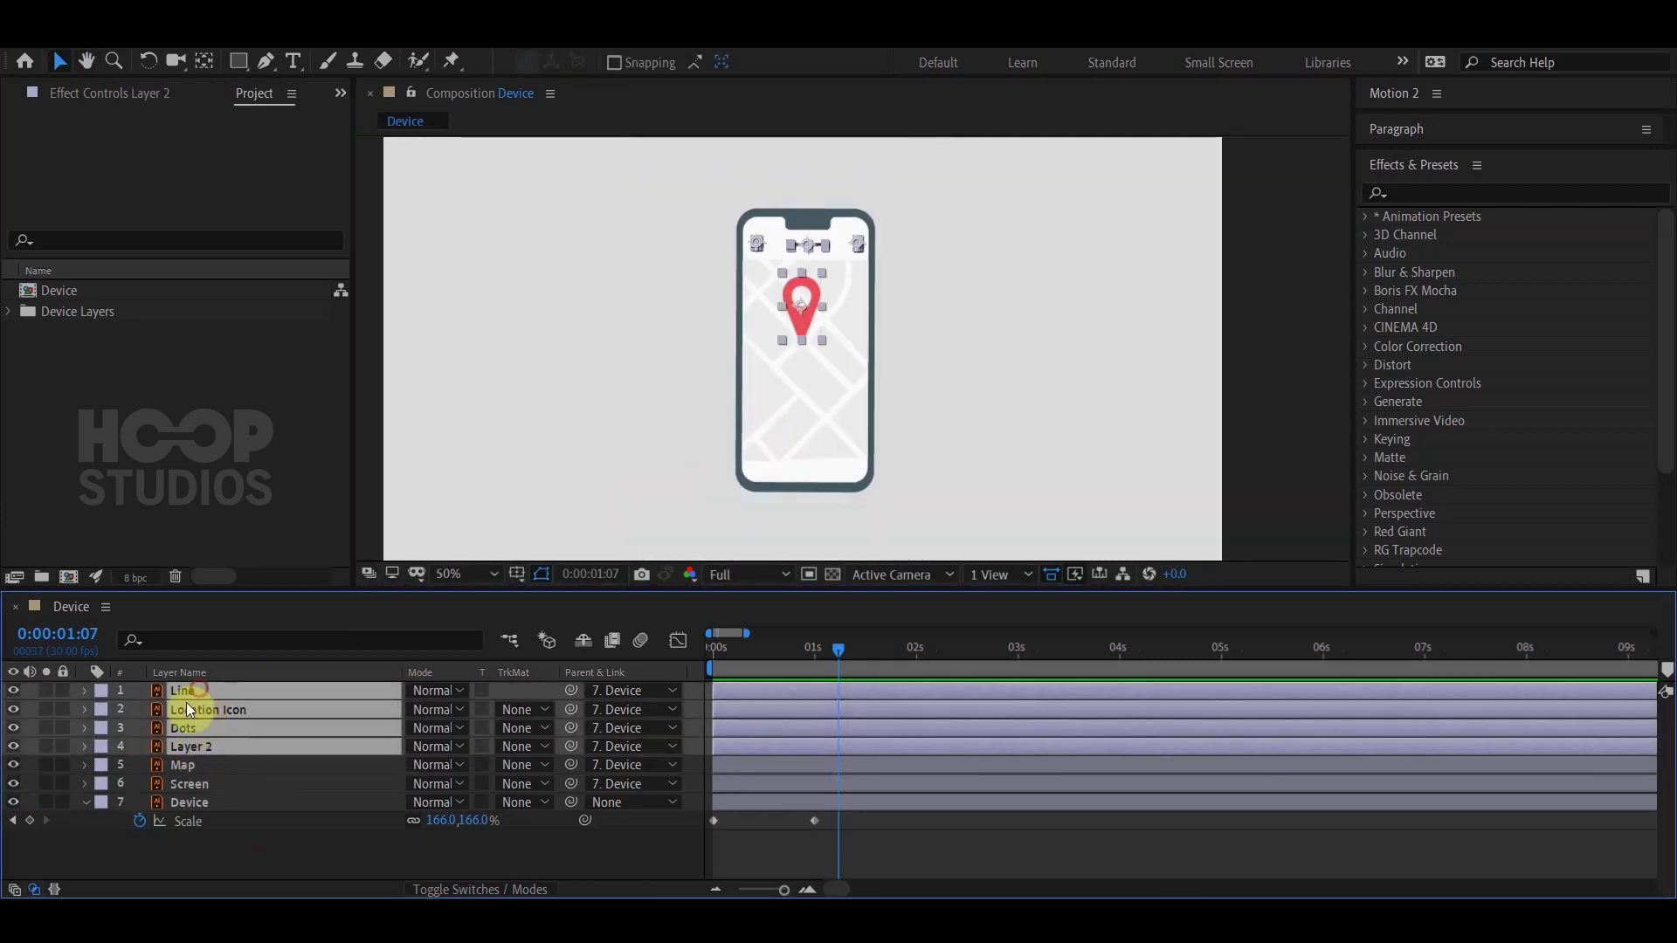
left_click(16, 750)
Select the Map layer and pick the Rectangle tool.
left_click(186, 765)
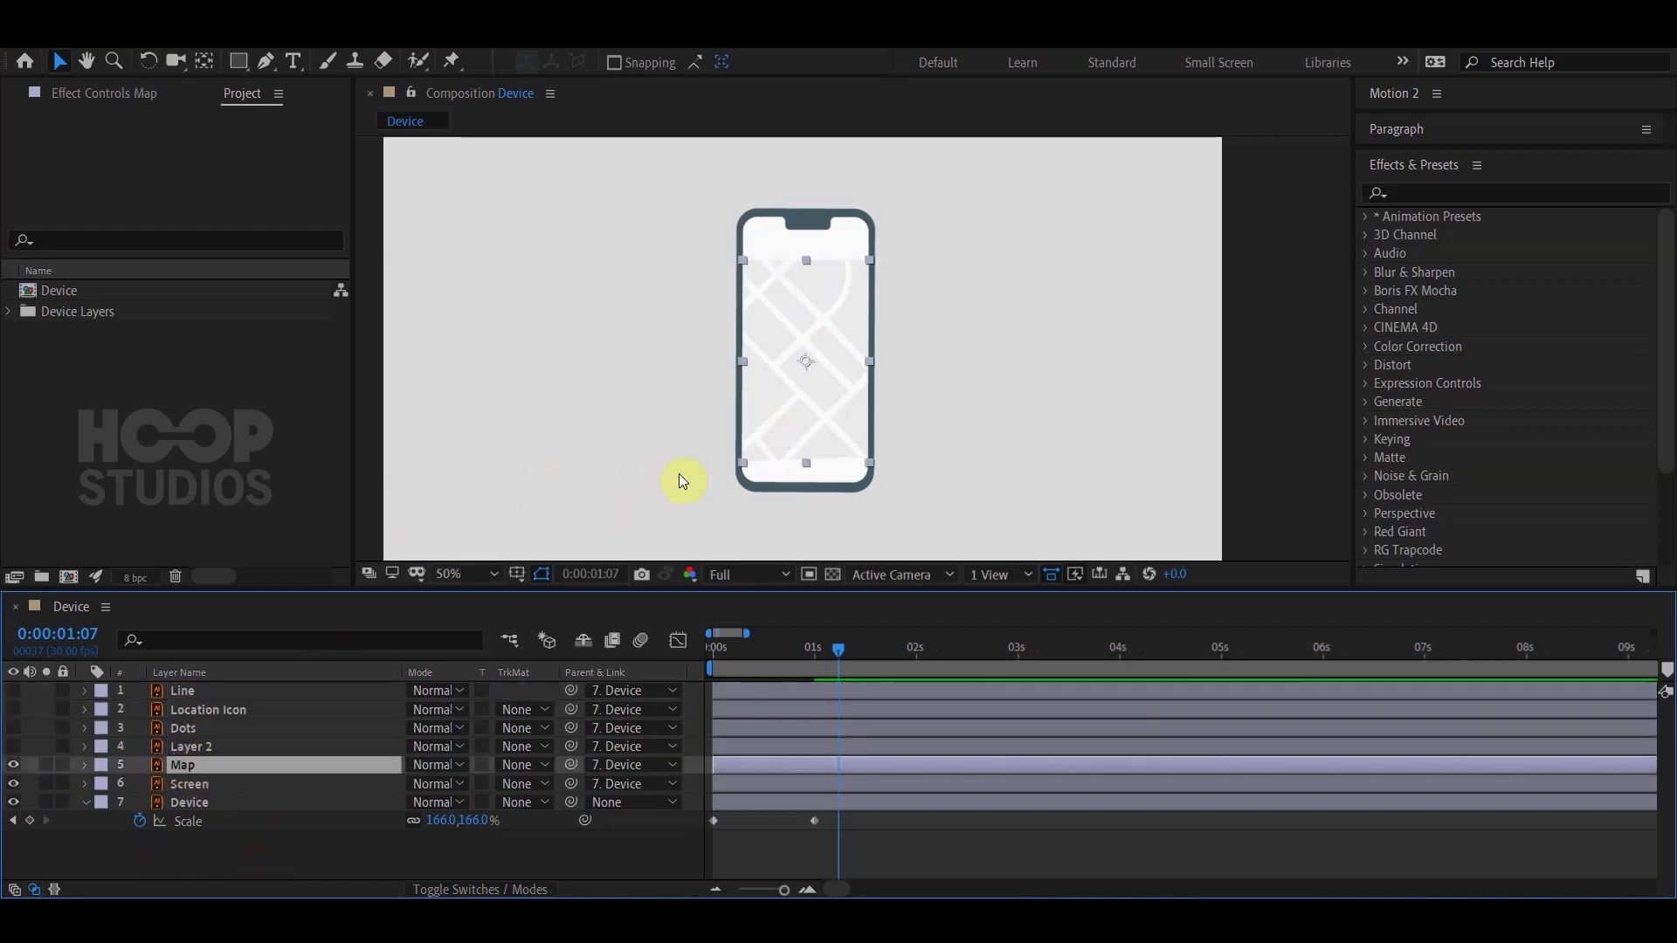
left_click(230, 63)
left_click(411, 127)
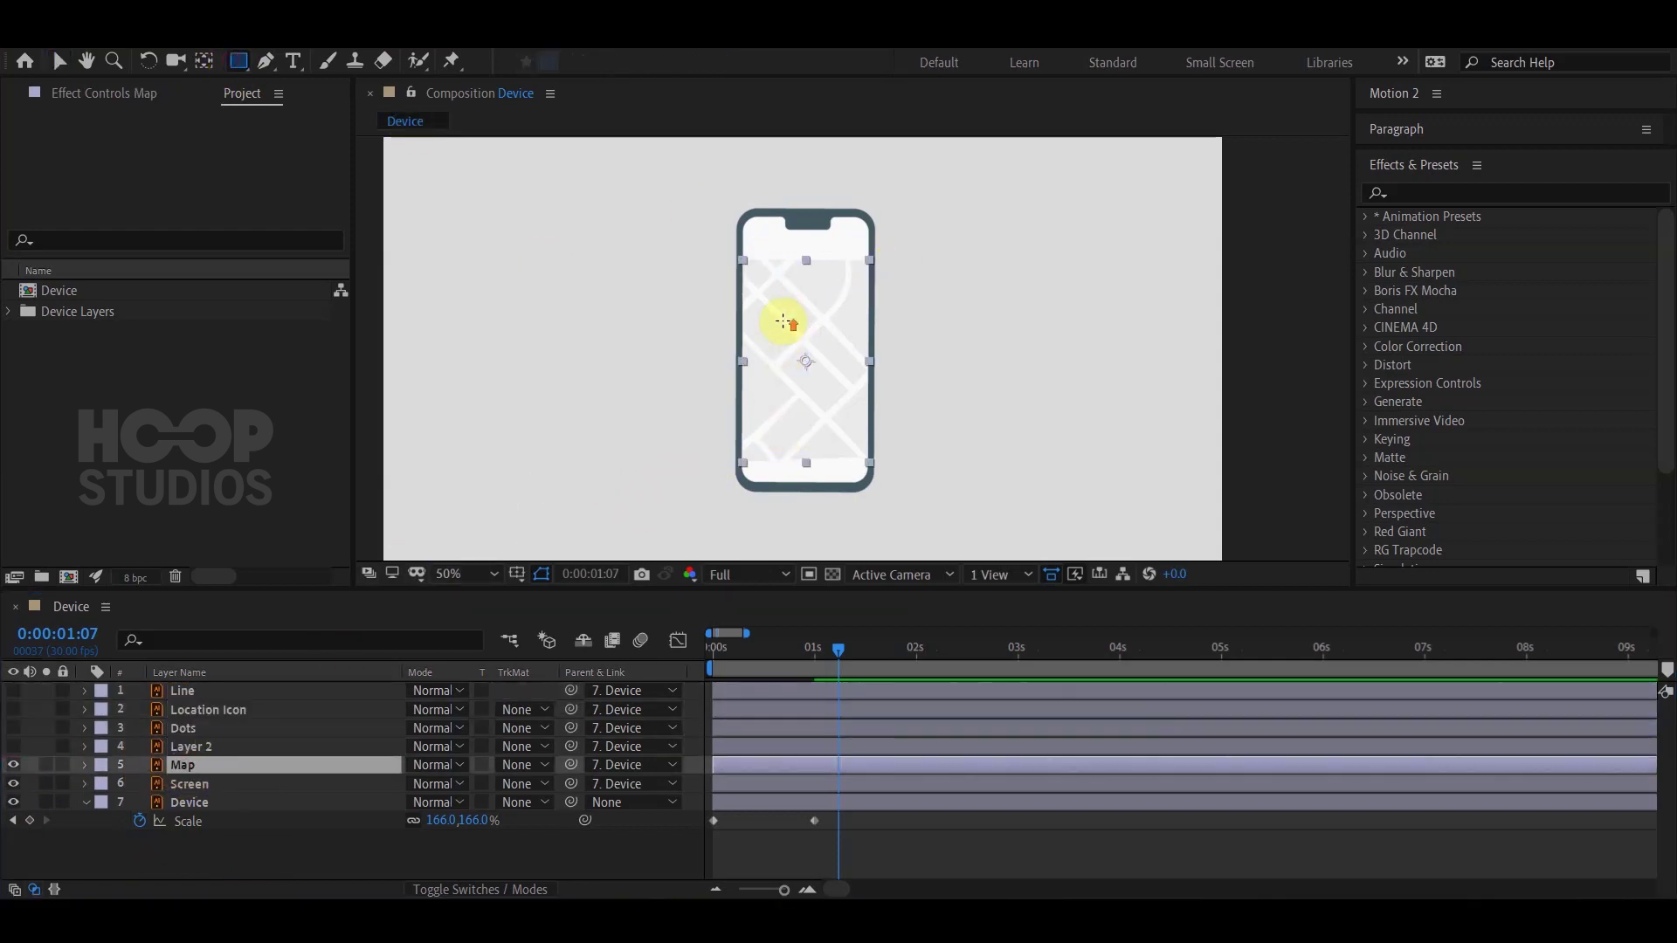
scroll(786, 322, "up", 2)
Draw a rectangle mask over the phone screen on Map and keyframe its path at 1s.
left_click_drag(797, 344, 805, 315)
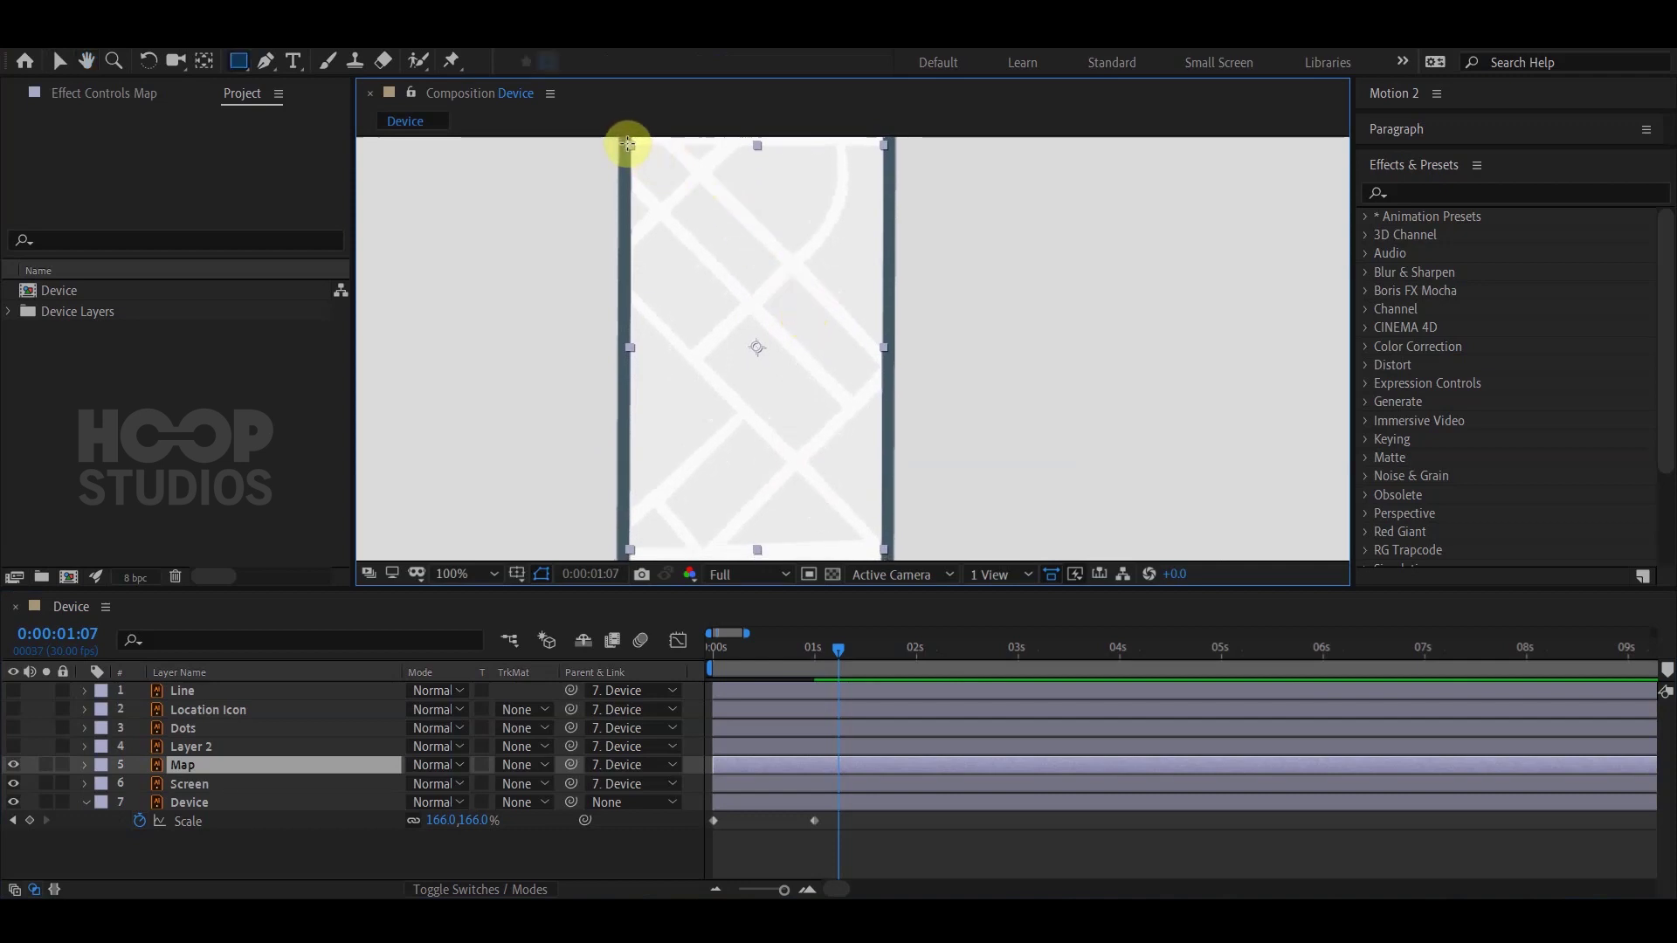
mouse_move(629, 142)
left_mouse_down()
mouse_move(883, 566)
mouse_move(890, 538)
left_mouse_up()
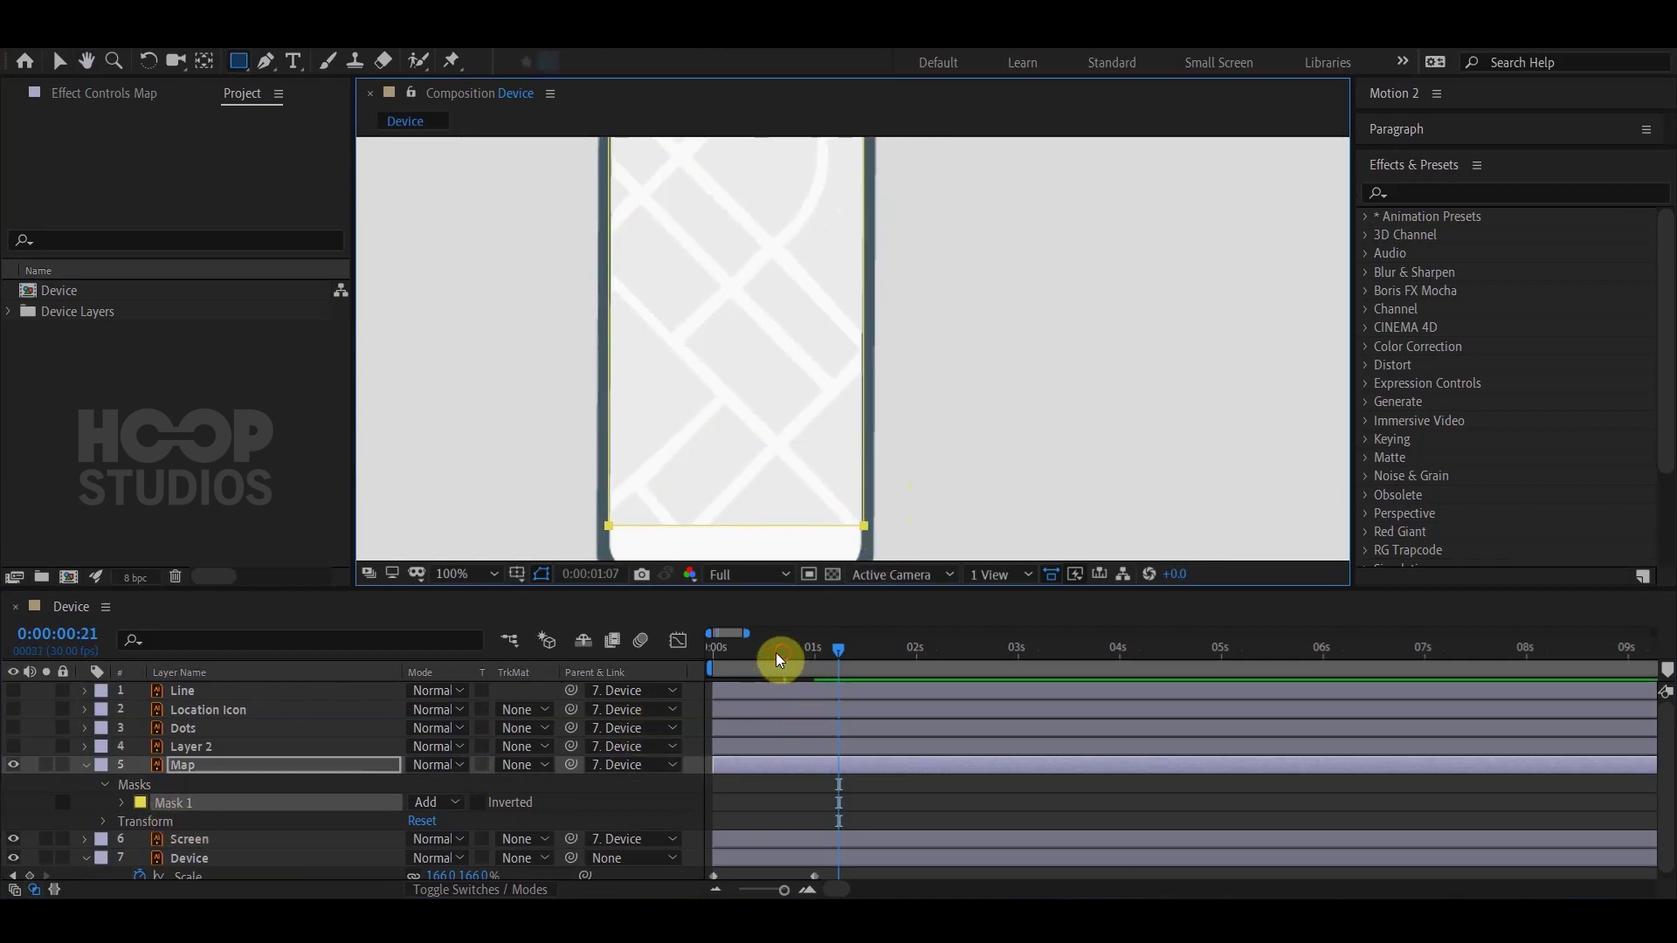
left_click_drag(780, 660, 815, 660)
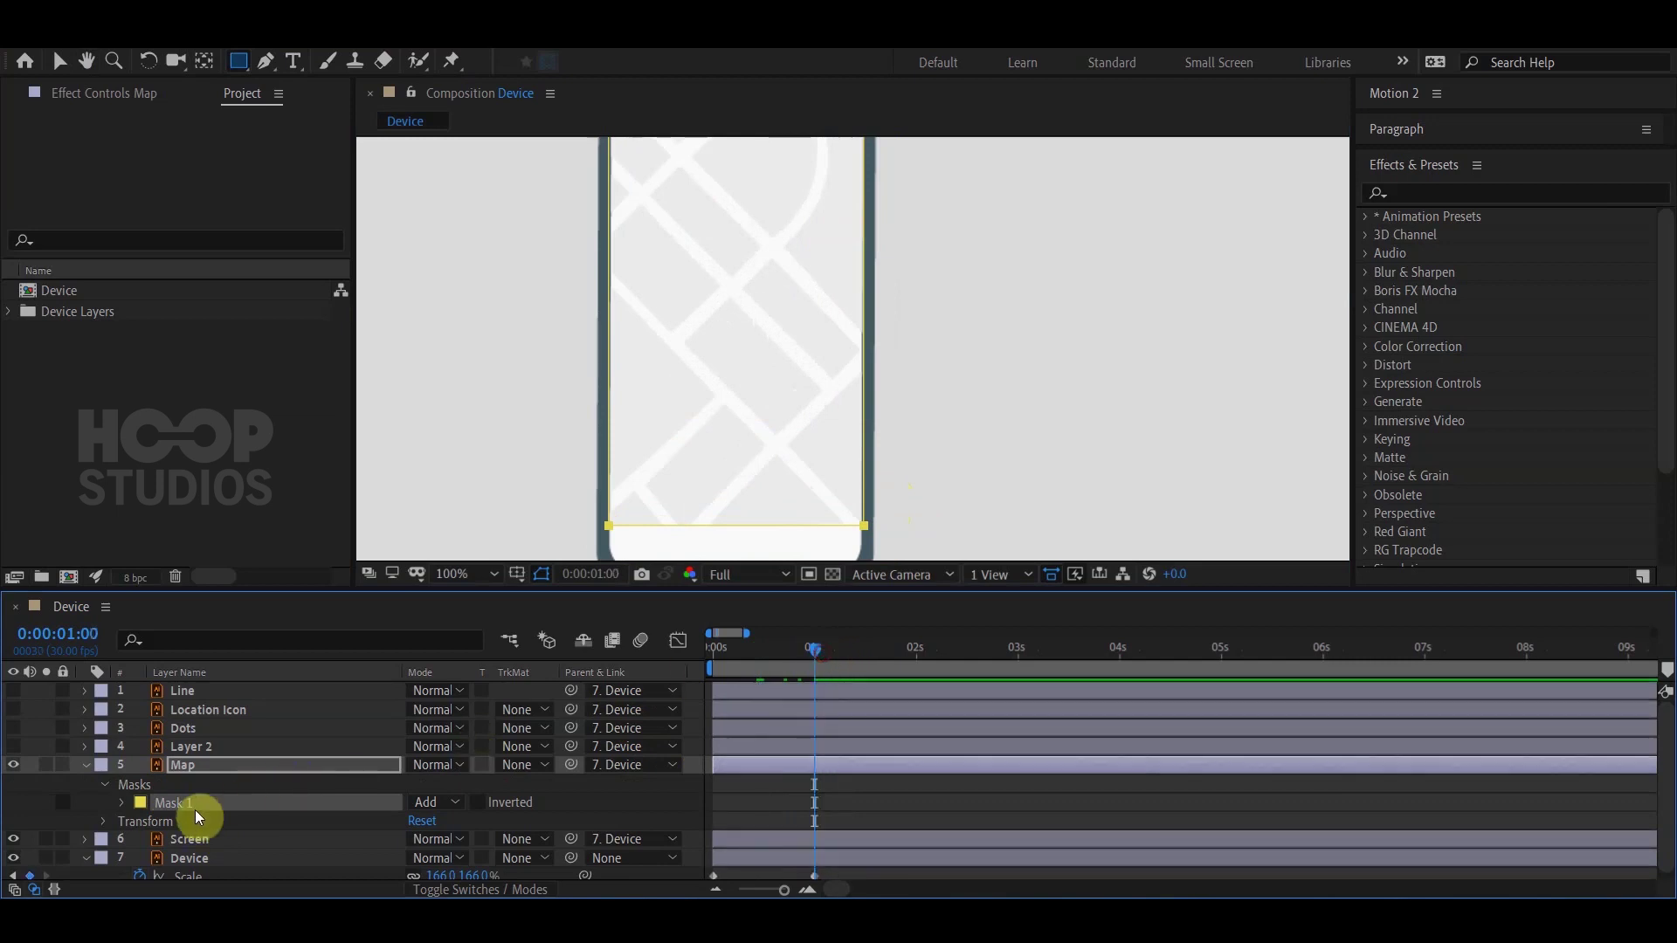
left_click(122, 803)
left_click(159, 815)
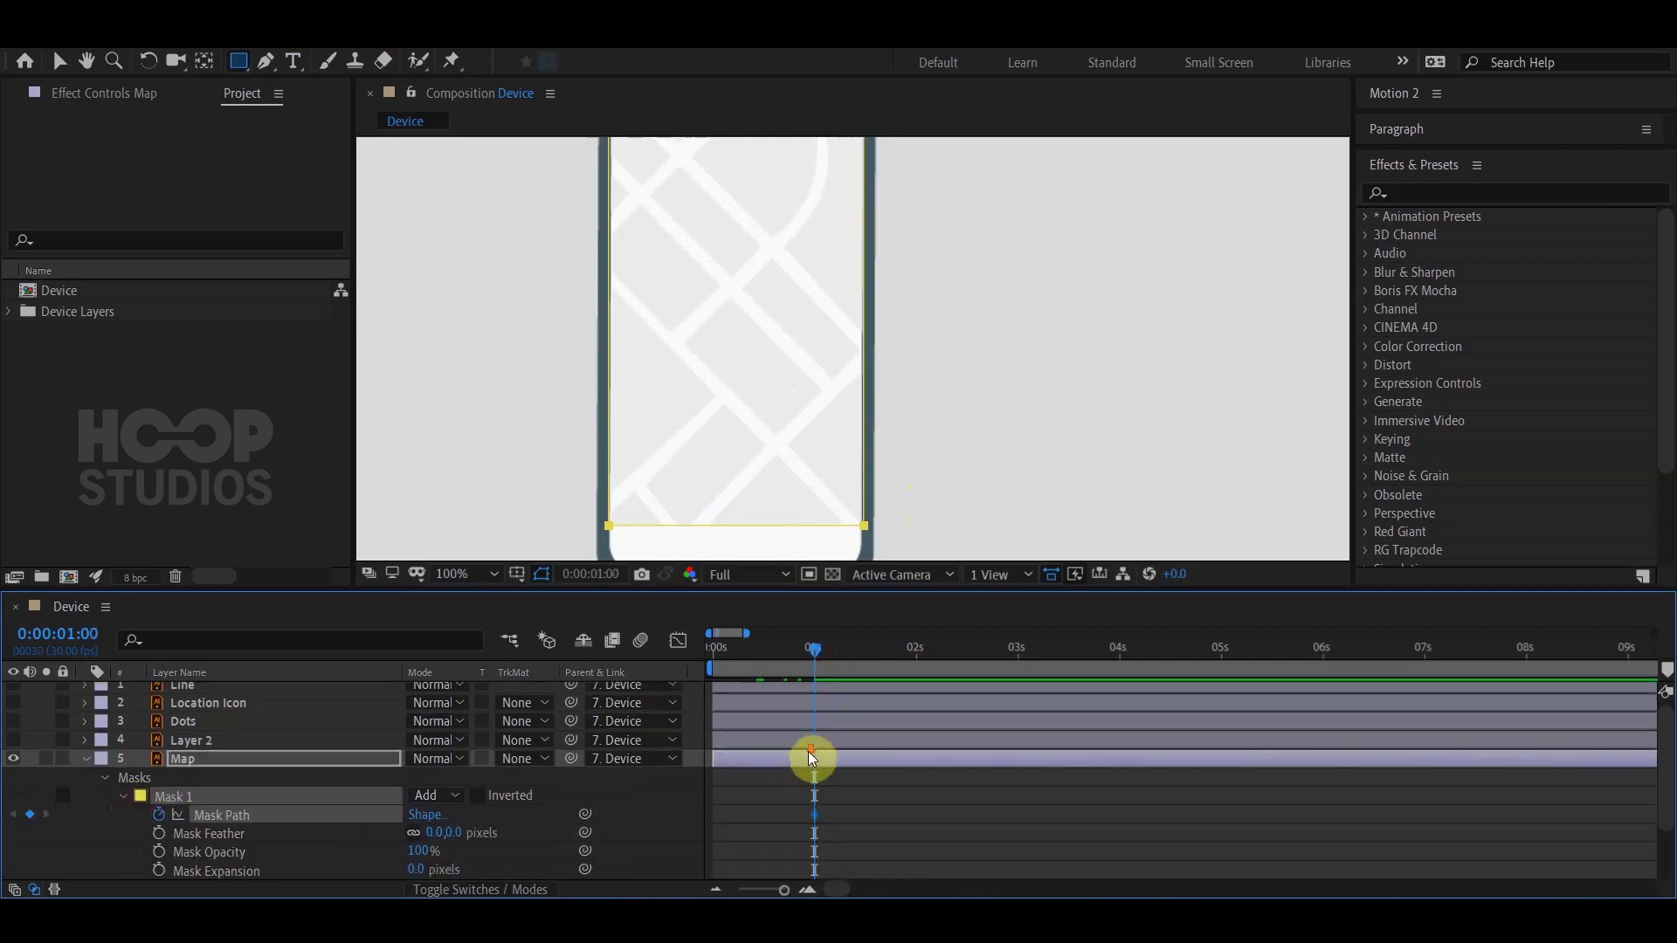
Add a second Mask Path keyframe at 0:00:01:24, then return to one second.
scroll(811, 758, "down", 2)
left_click_drag(858, 655, 898, 660)
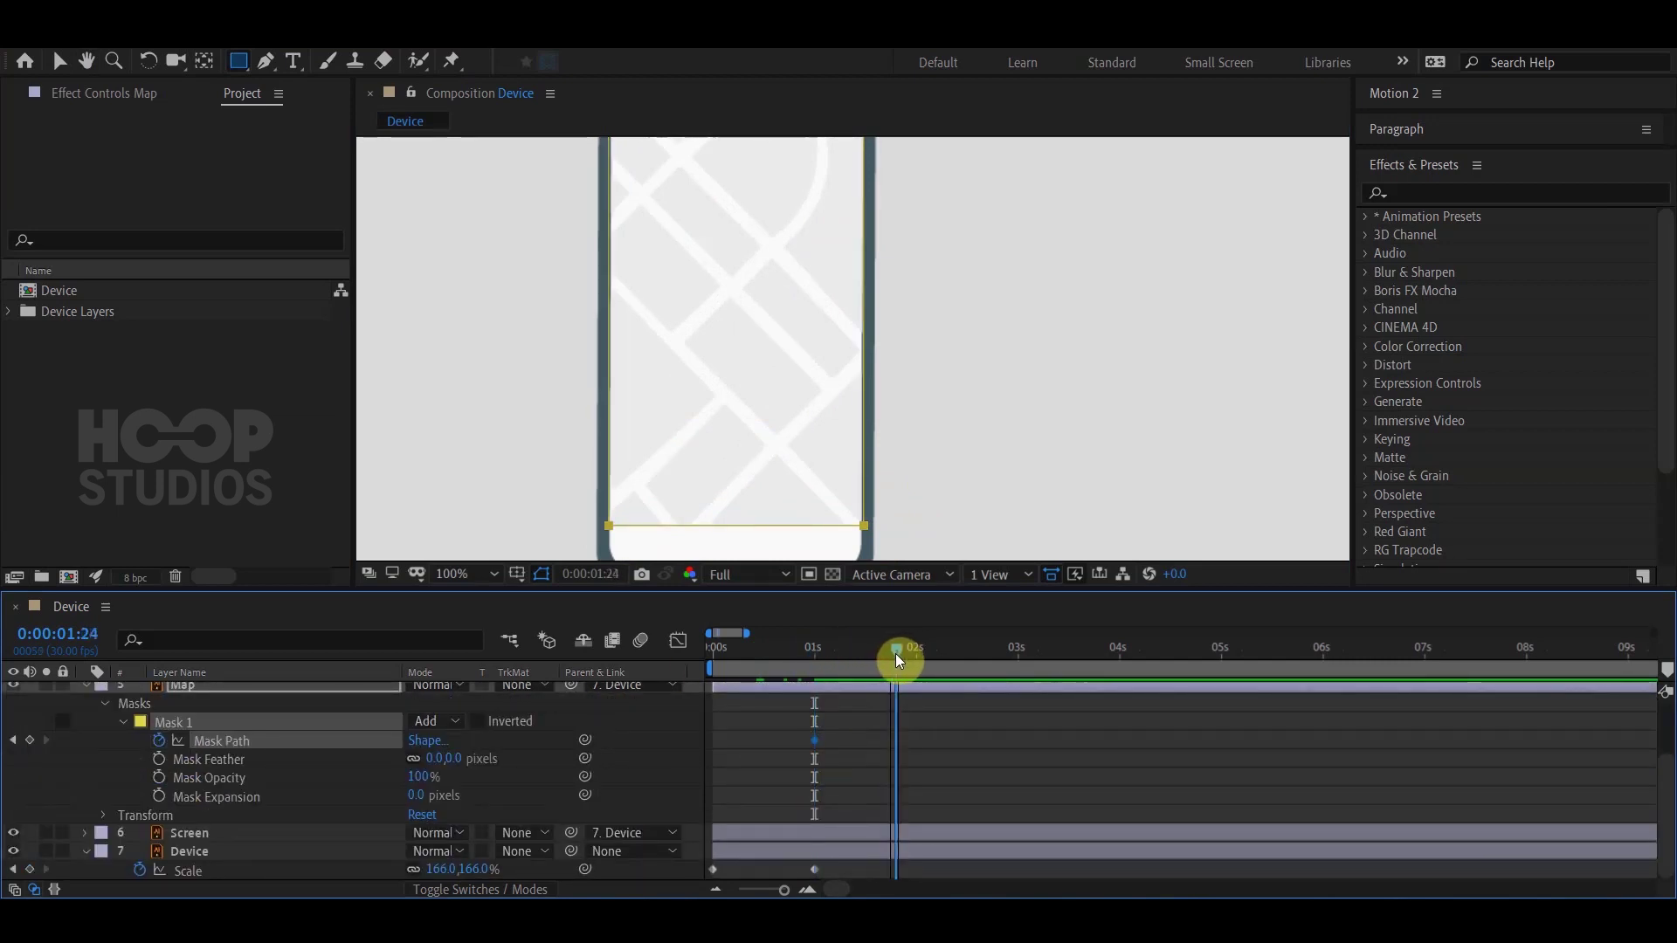
left_click(29, 740)
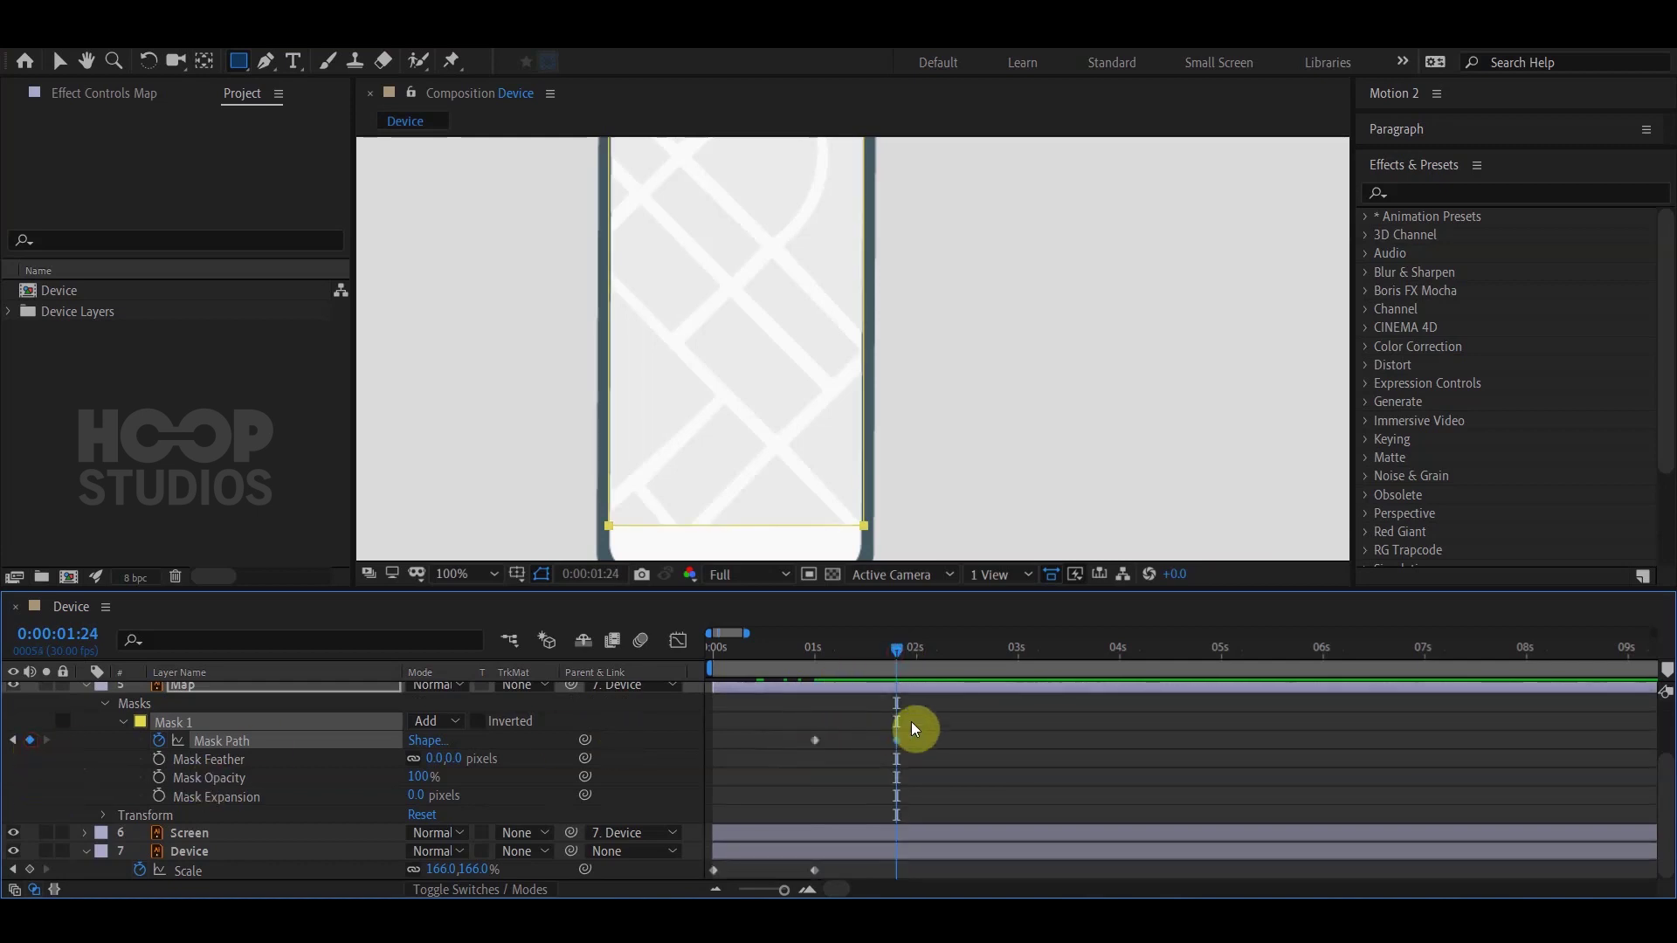
left_click_drag(869, 655, 815, 655)
scroll(878, 442, "down", 2)
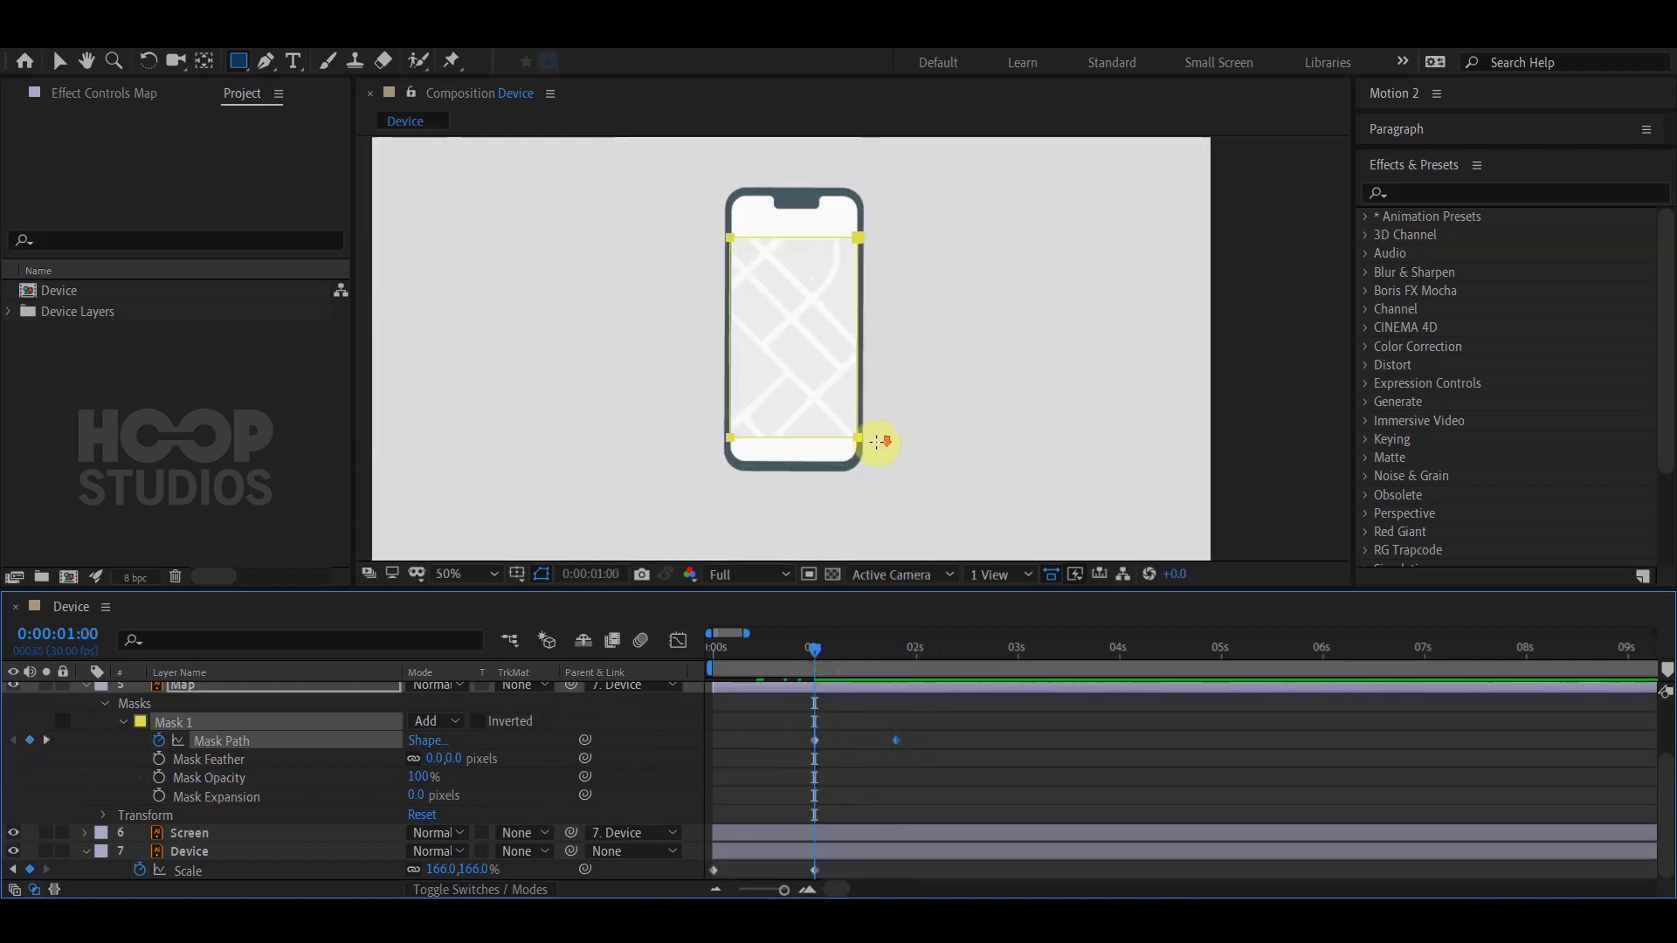
Squash the 1s mask shape into a thin horizontal strip mid-screen and select the keyframes.
left_click(59, 61)
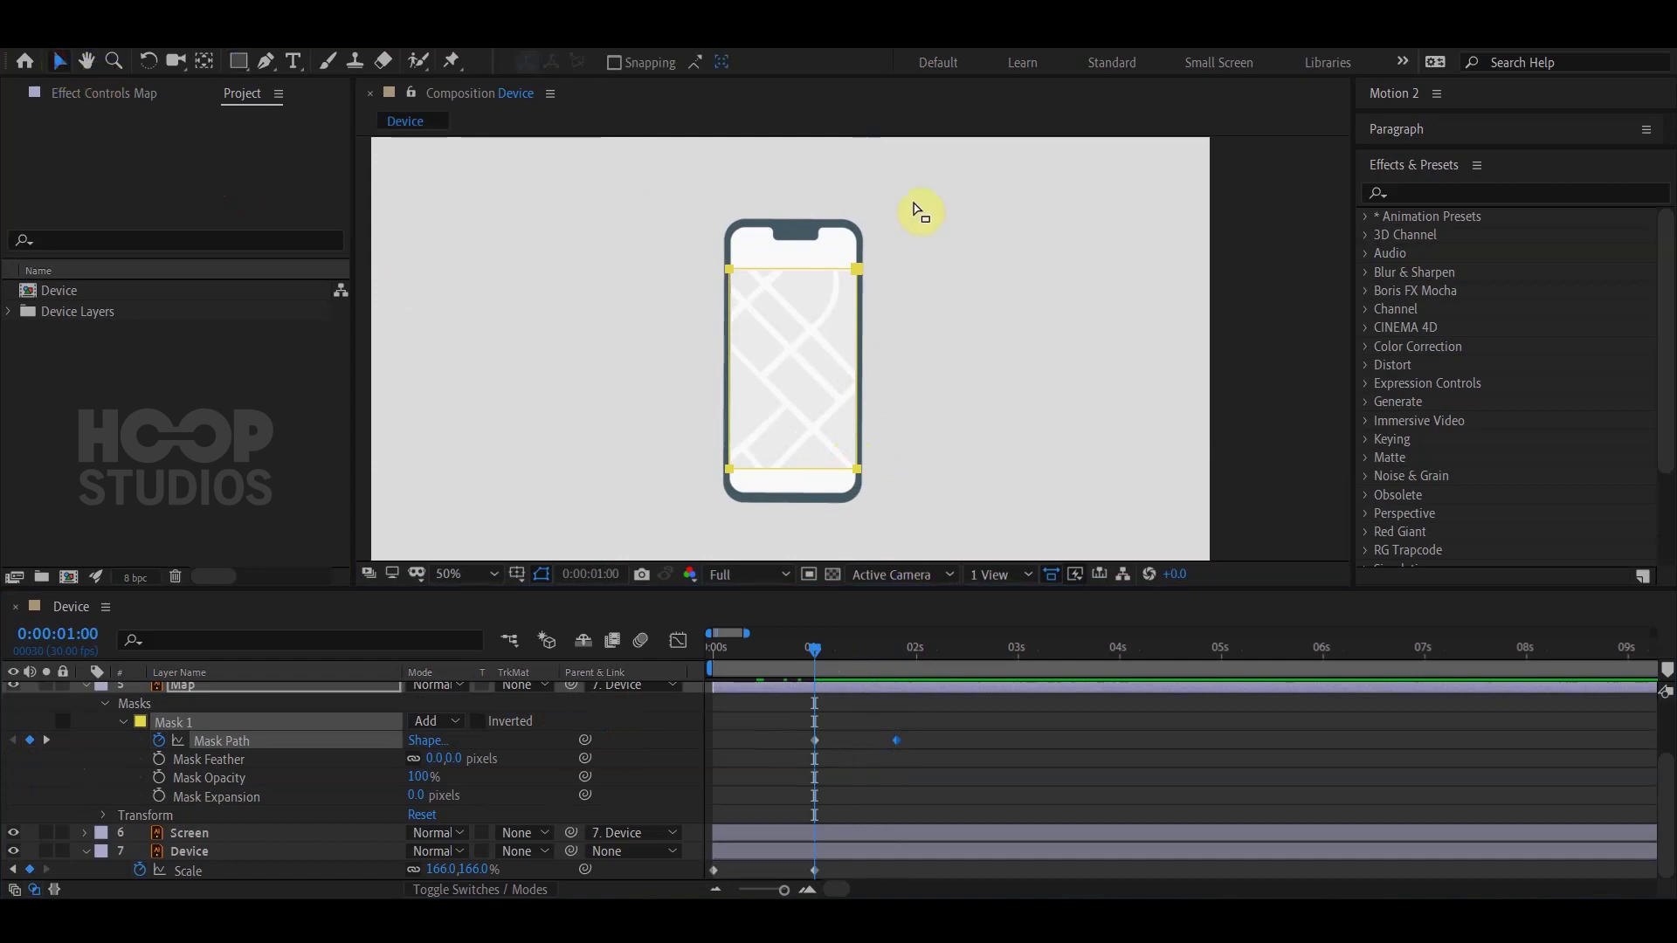
left_click_drag(890, 257, 674, 297)
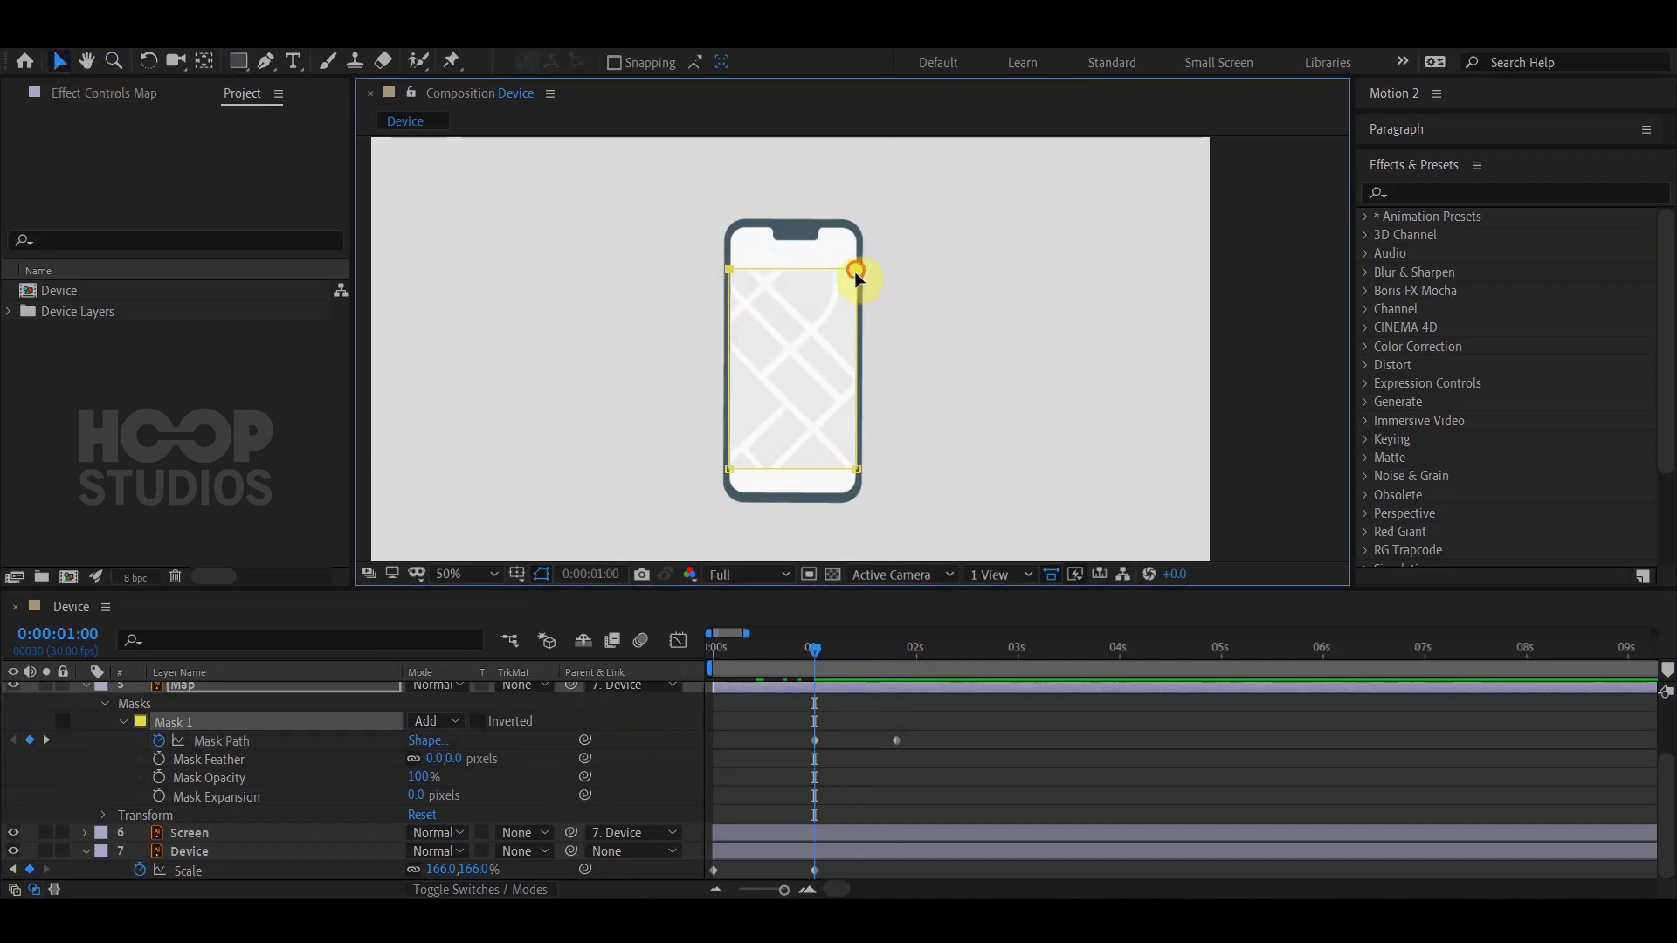
left_click_drag(858, 270, 864, 375)
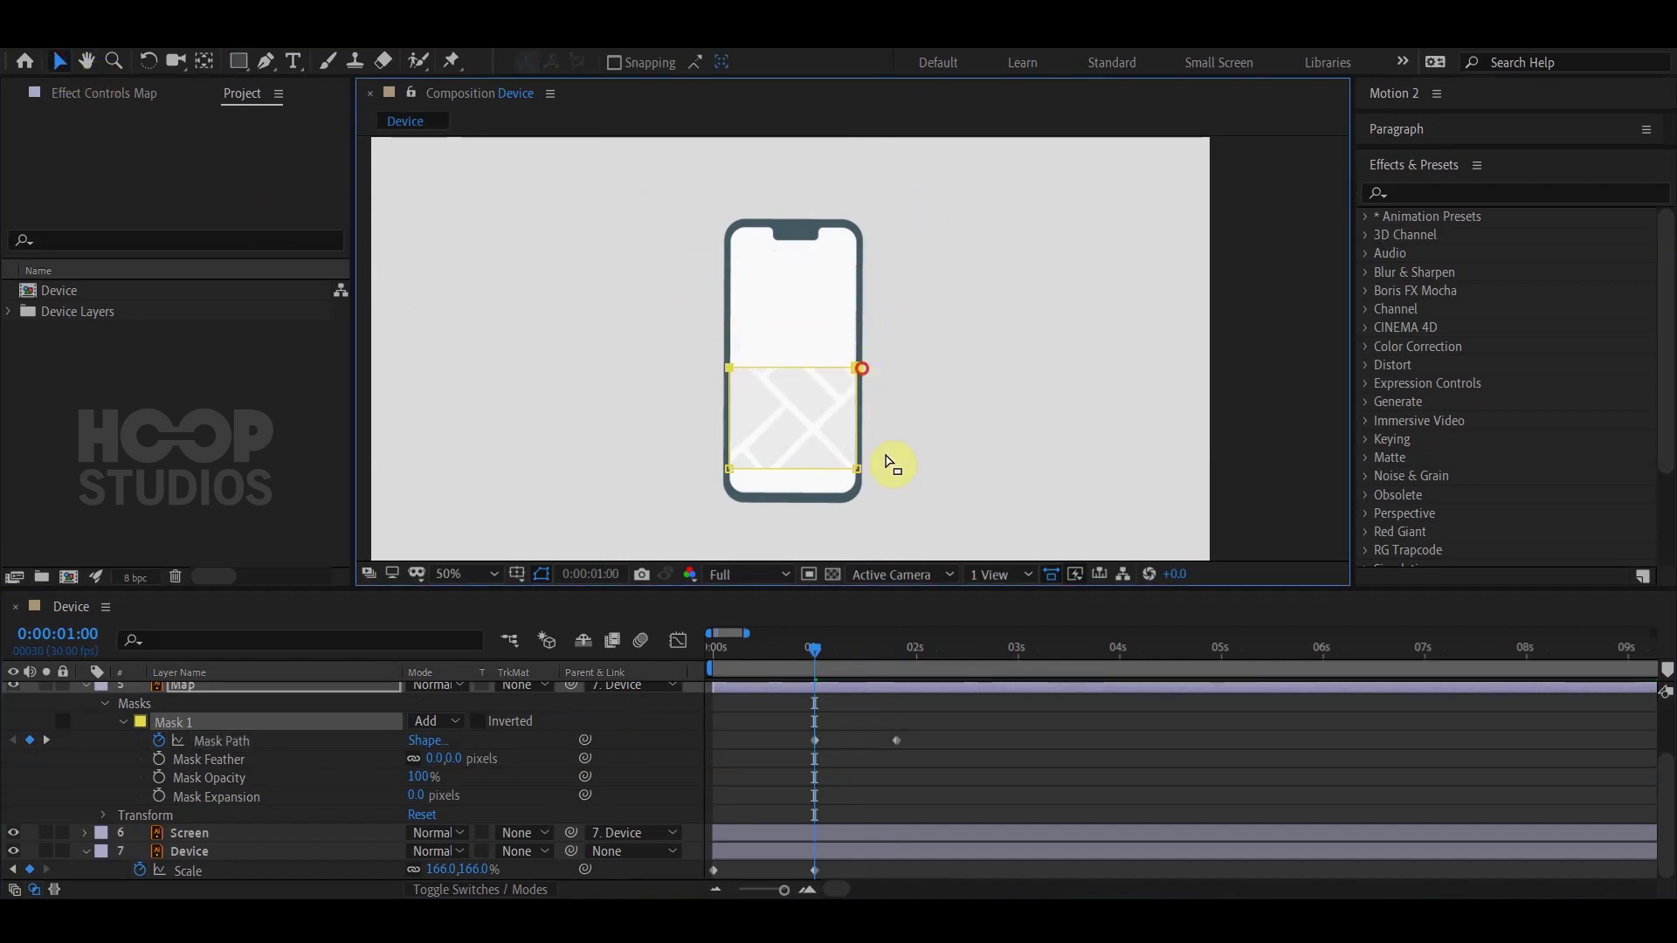
left_click(845, 470)
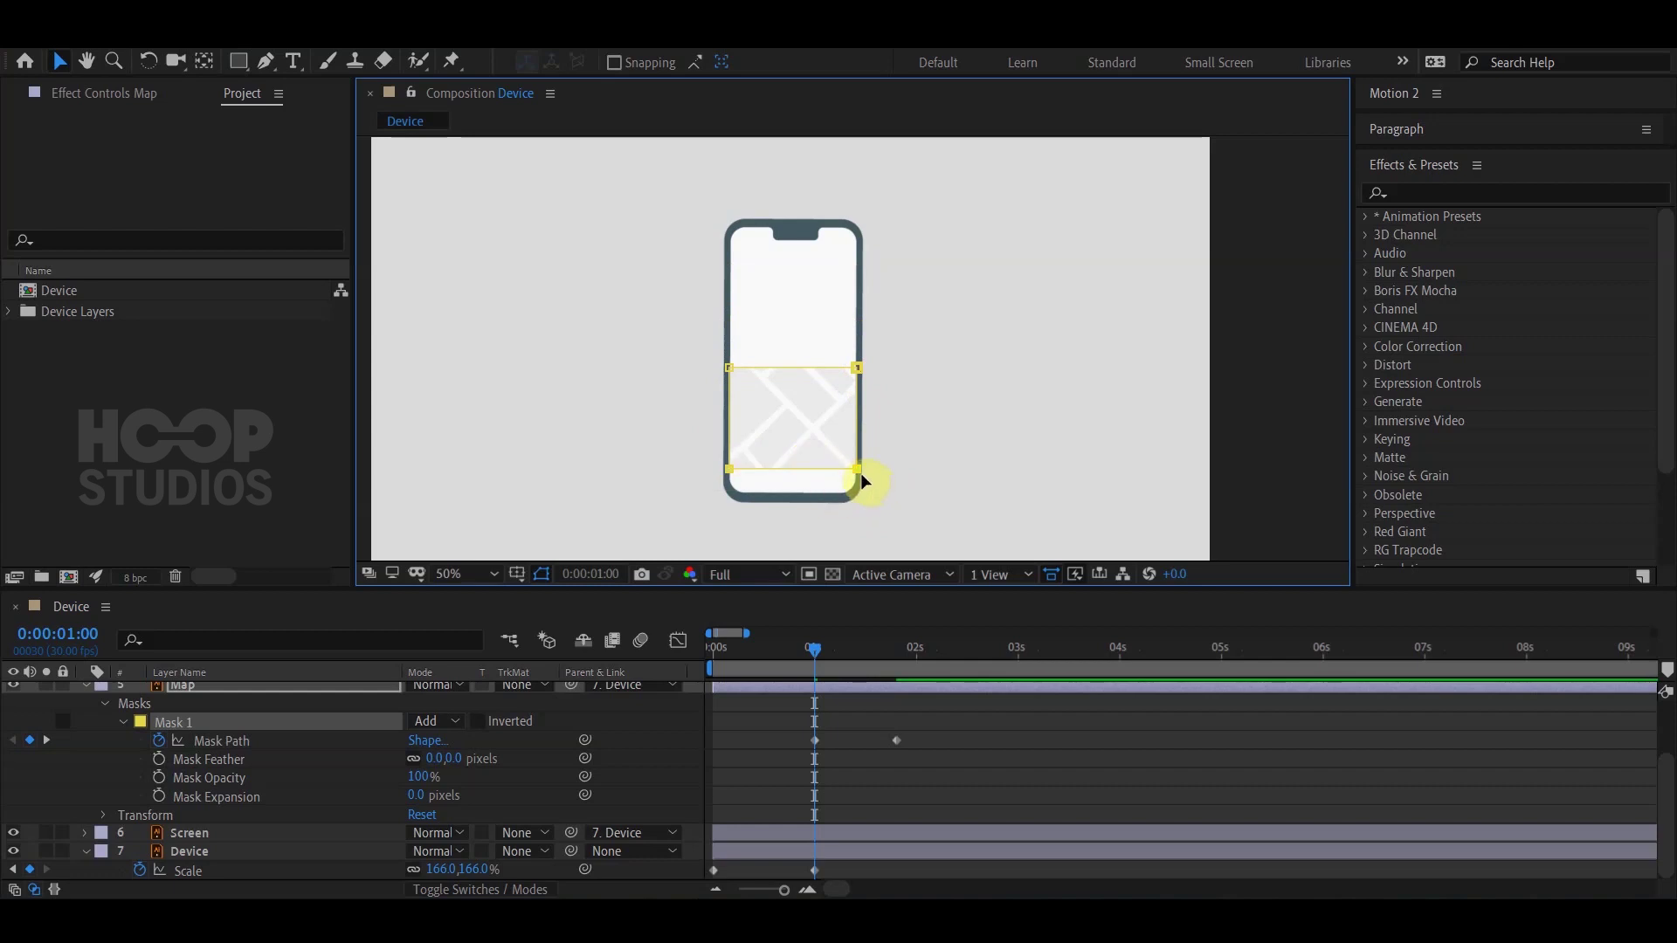
left_click_drag(856, 470, 862, 382)
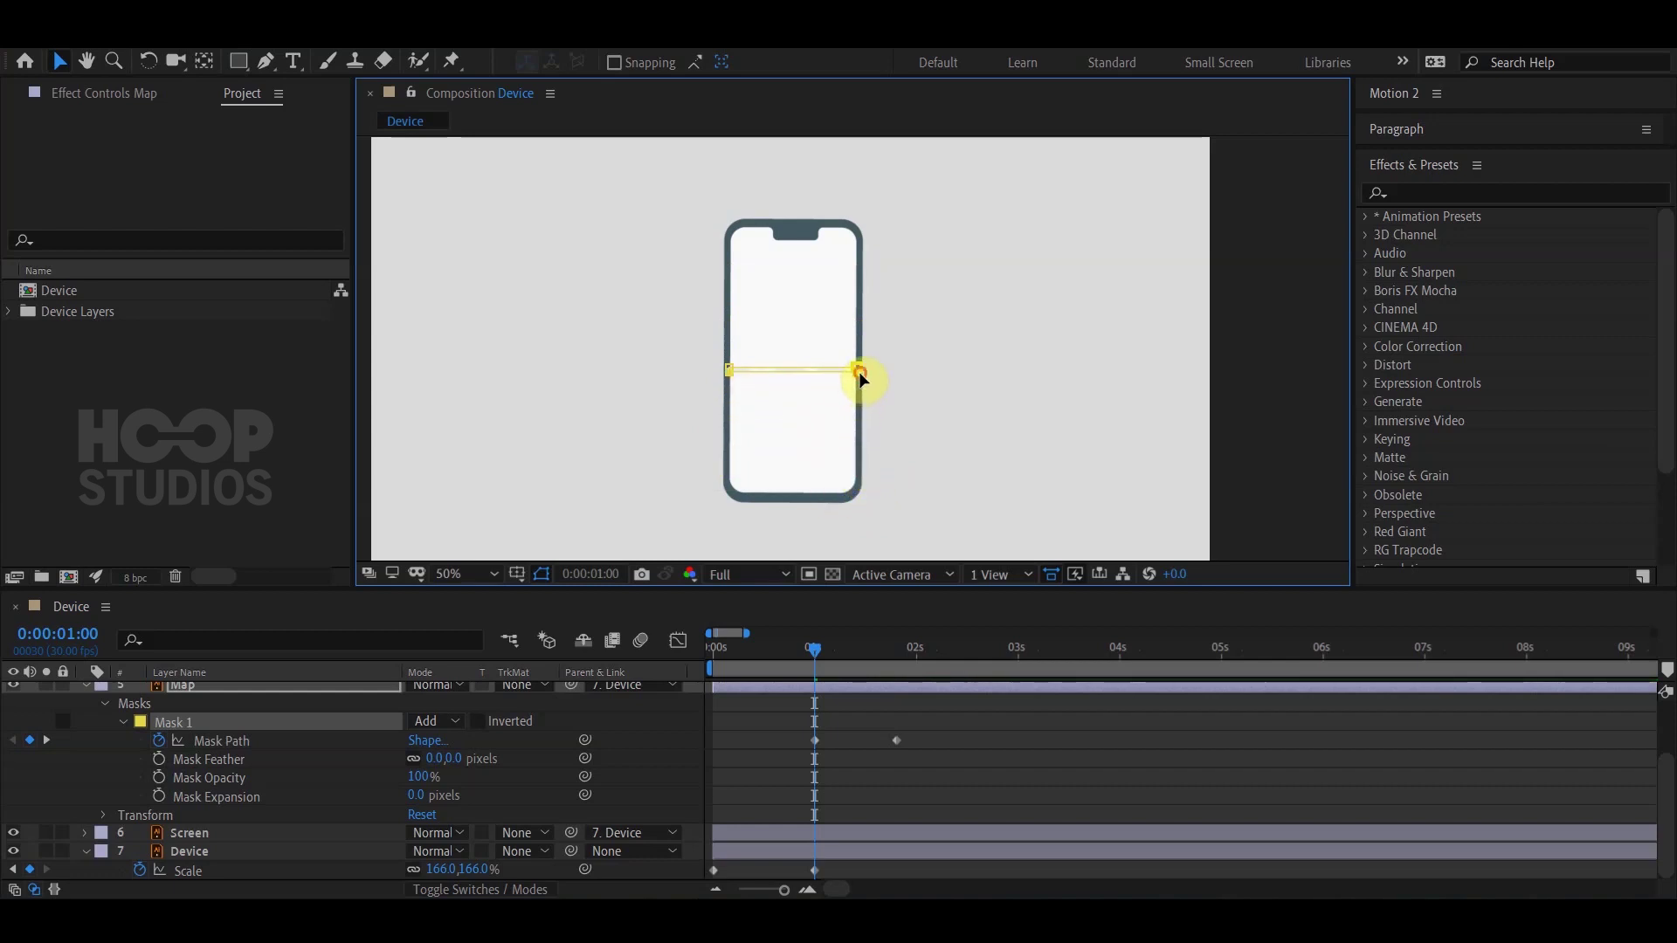
scroll(860, 377, "up", 2)
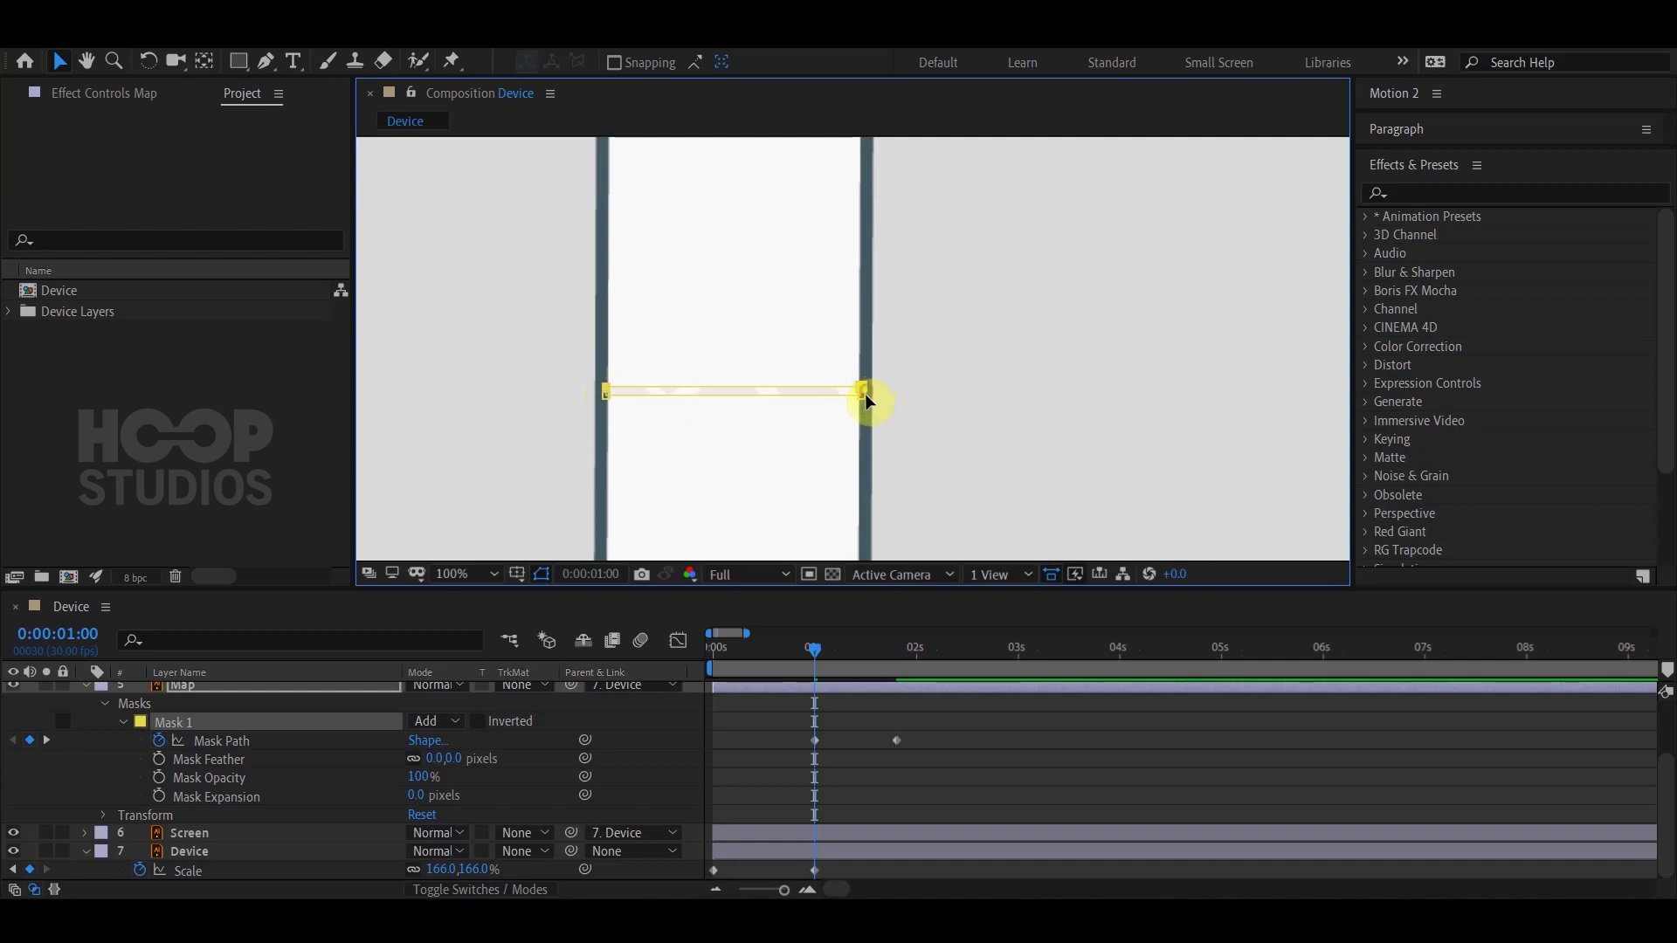
key("Down")
key("Down")
key("Down")
scroll(867, 403, "down", 2)
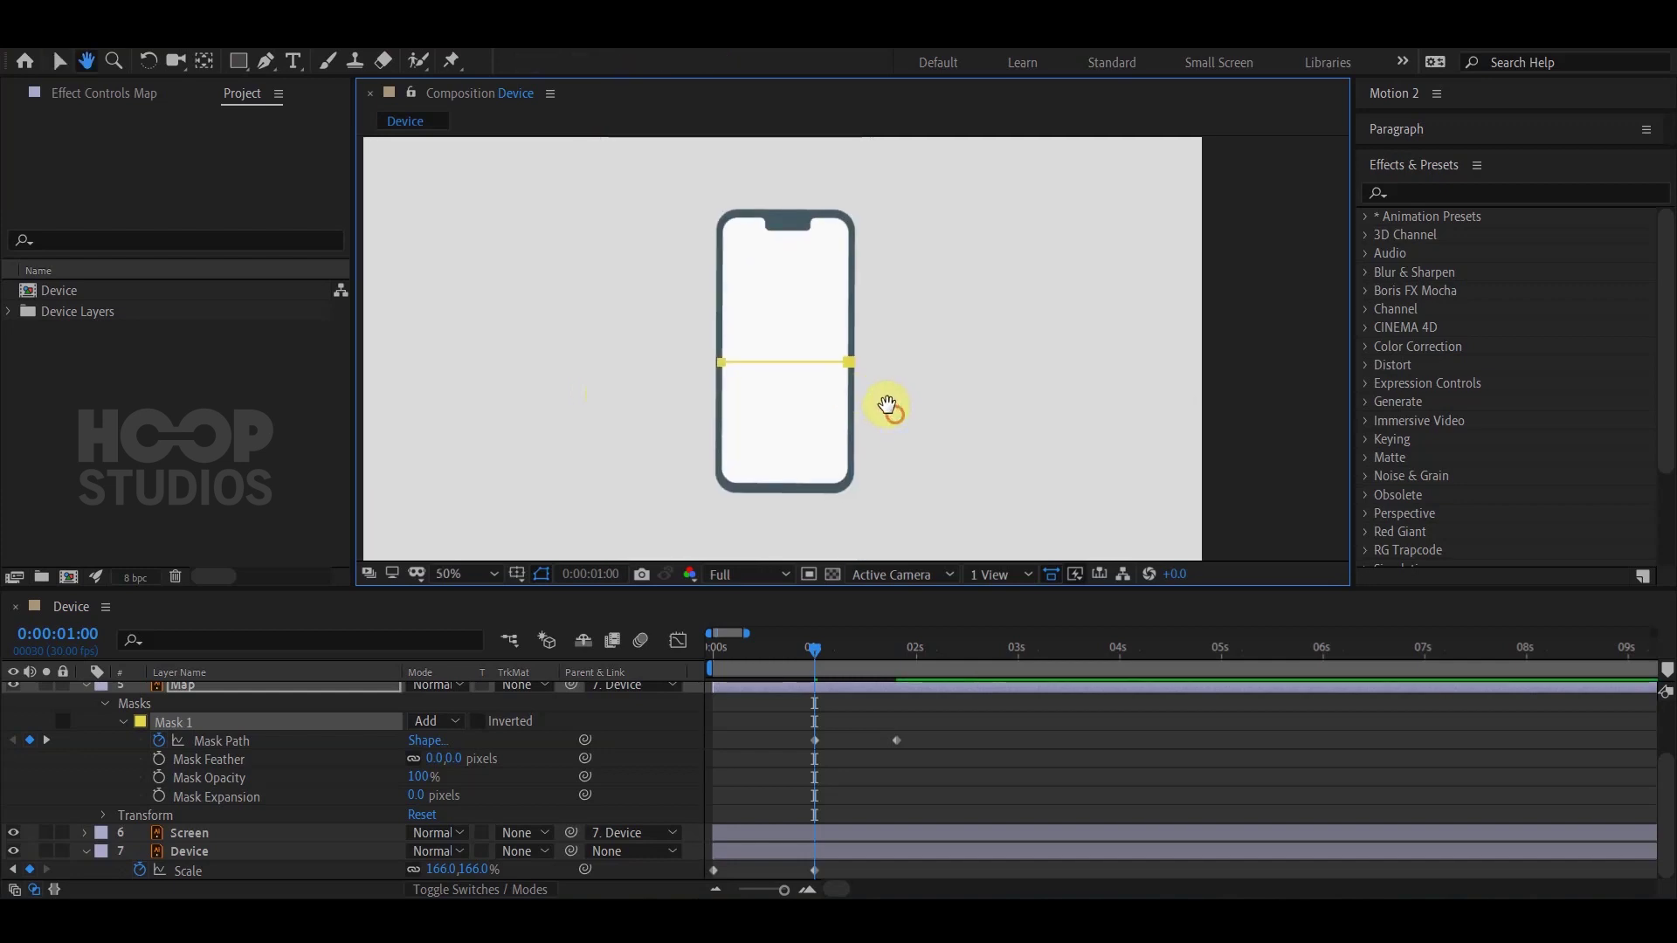
left_click_drag(923, 733, 771, 762)
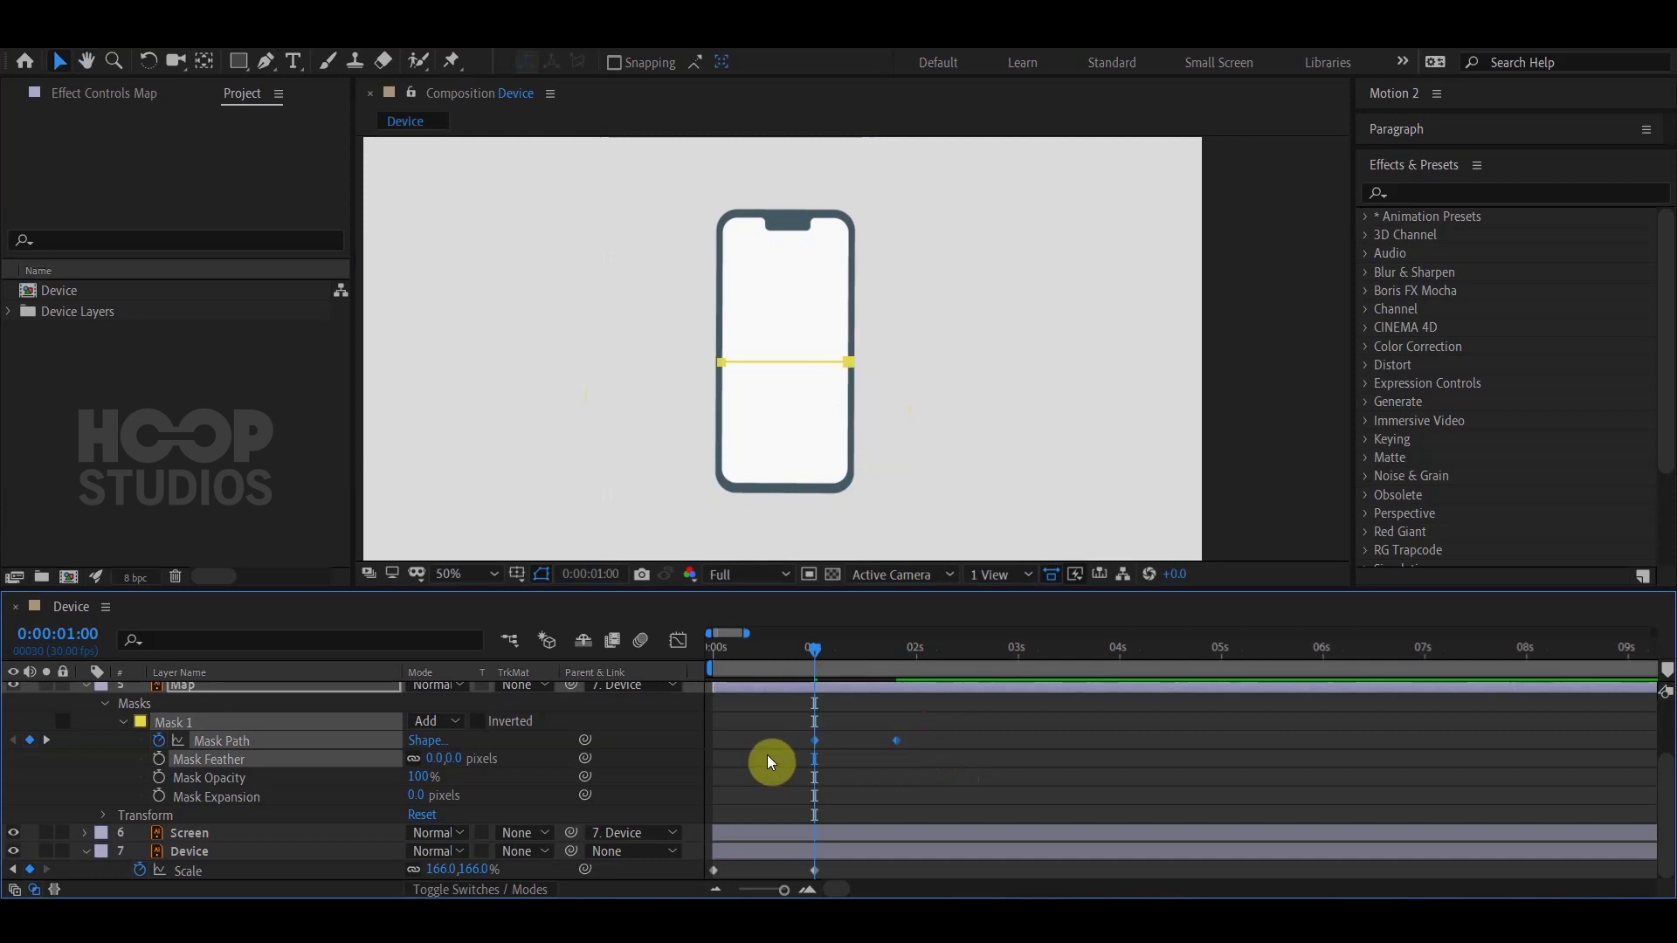
scroll(860, 445, "up", 2)
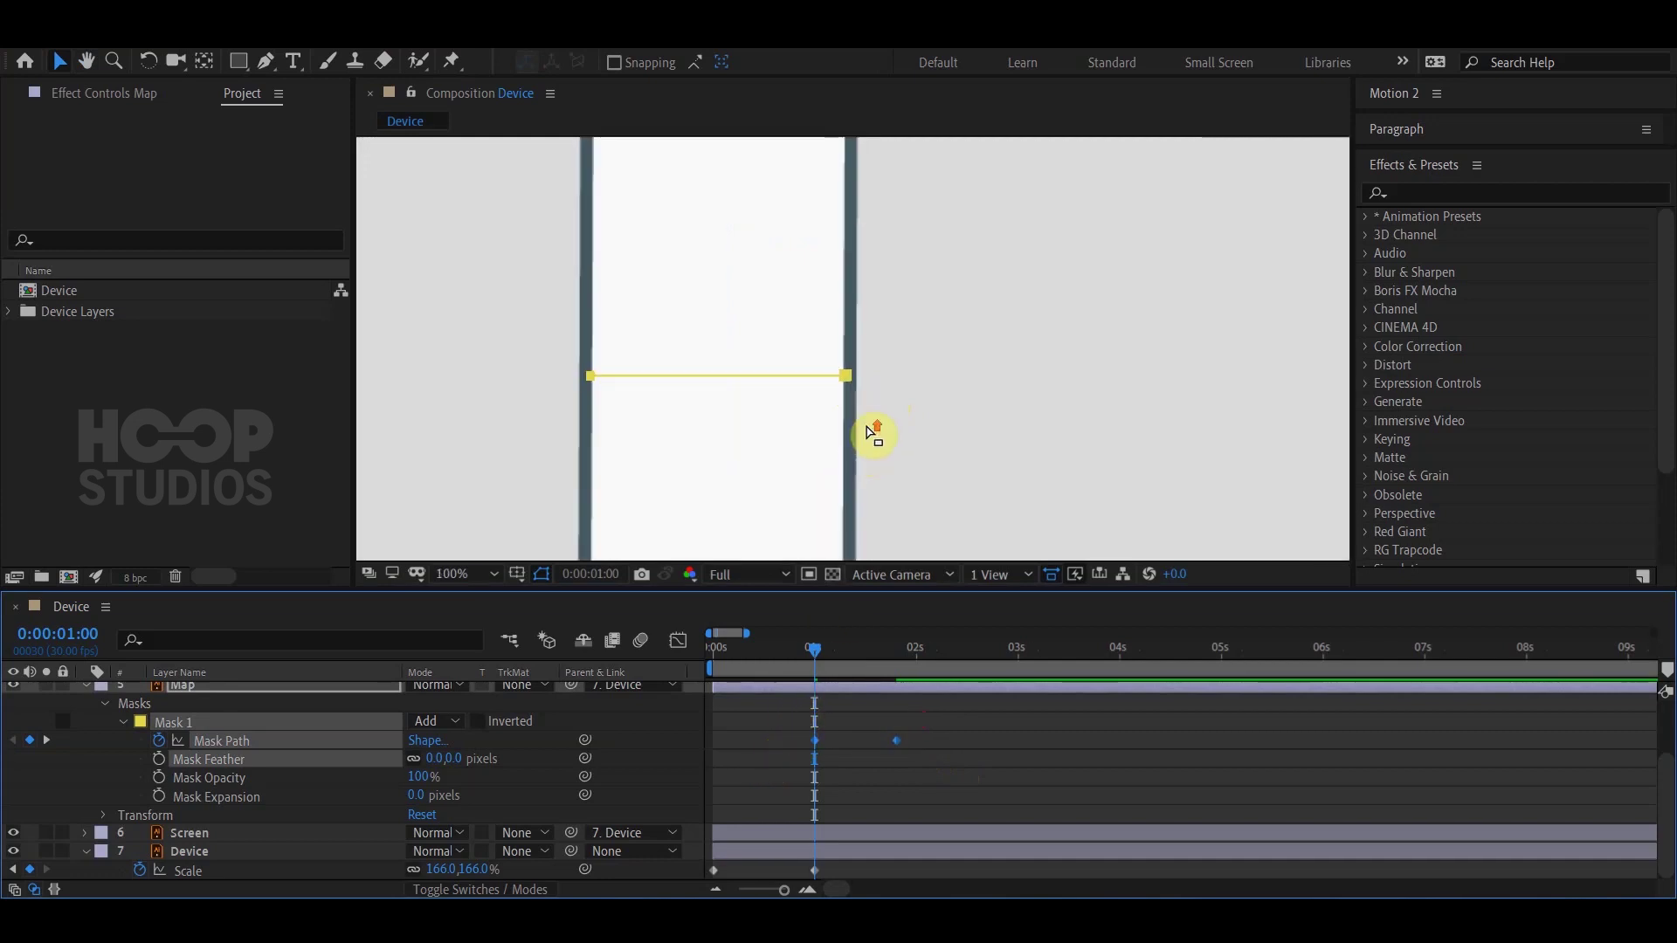
Apply Easy Ease to the Map's Mask Path keyframes.
right_click(900, 744)
mouse_move(1040, 726)
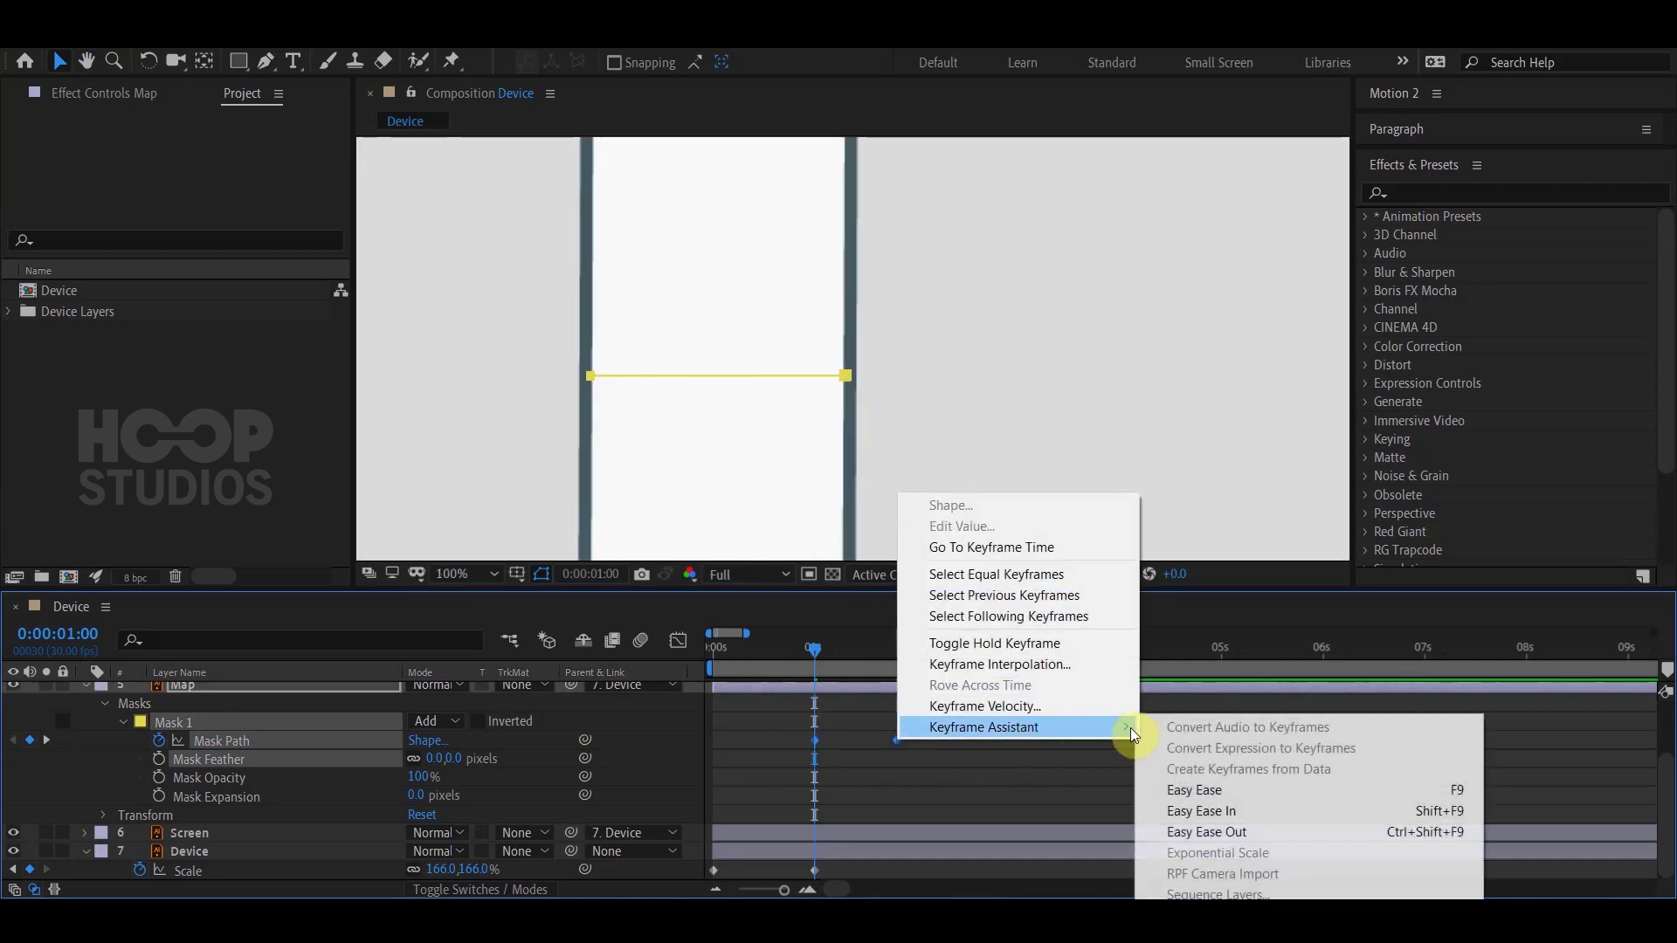
left_click(1211, 790)
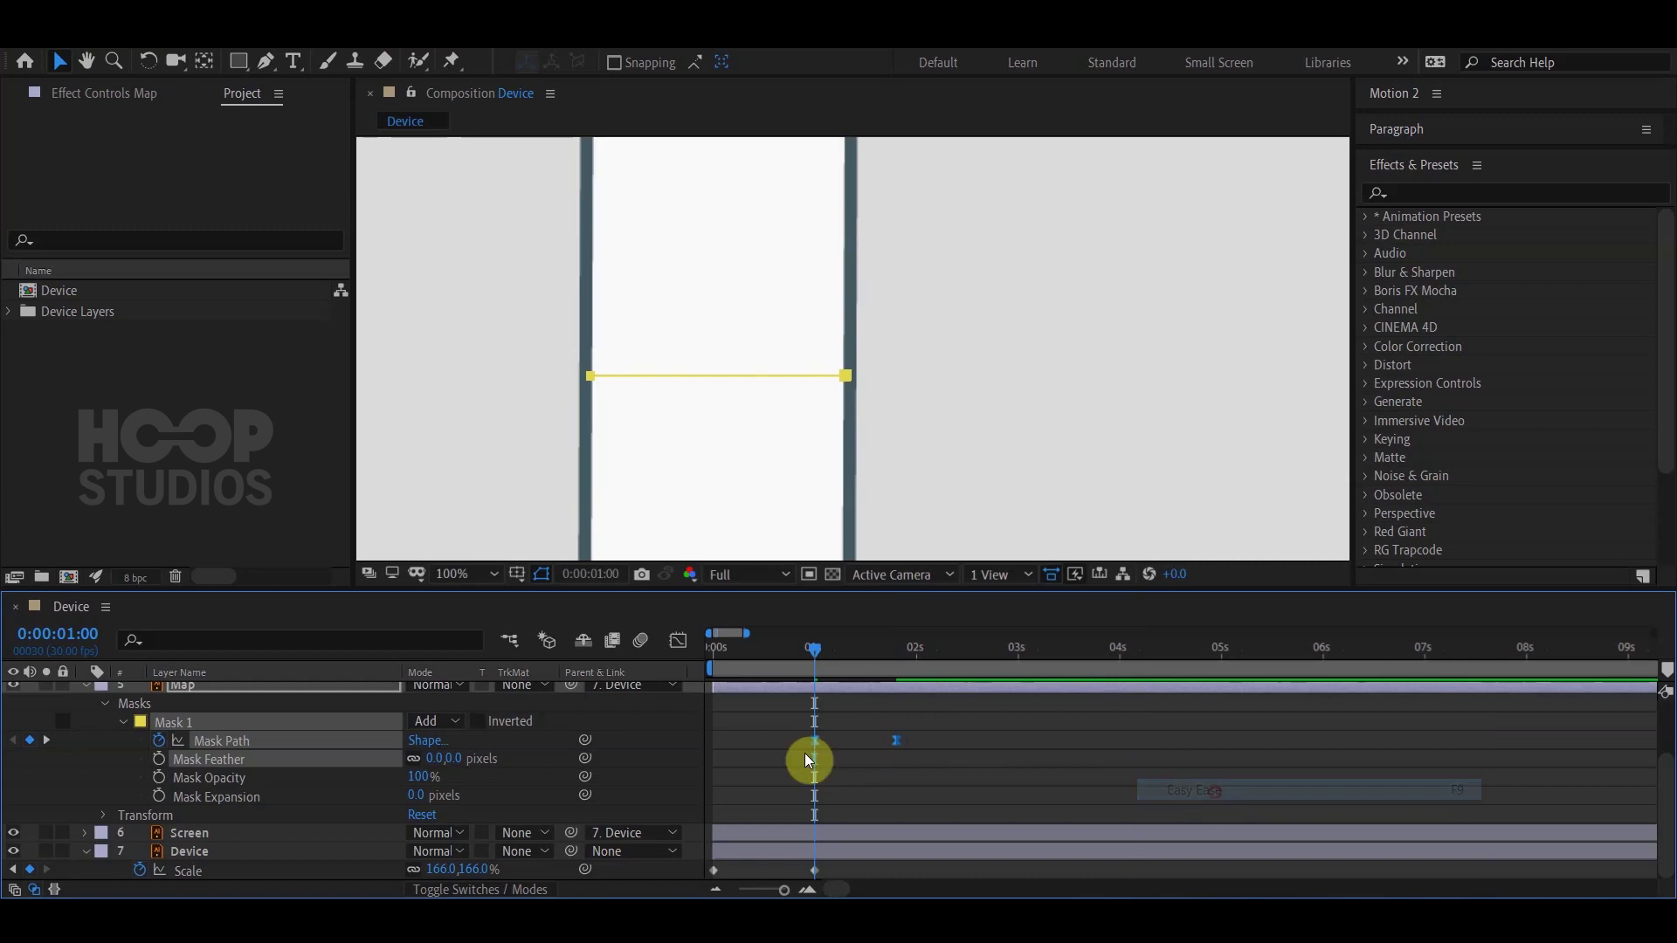
Reshape the mask keyframes' speed curve in the Graph Editor into a sharp mid-way peak.
left_click(679, 640)
mouse_move(757, 854)
left_mouse_down()
mouse_move(869, 834)
mouse_move(820, 821)
left_mouse_up()
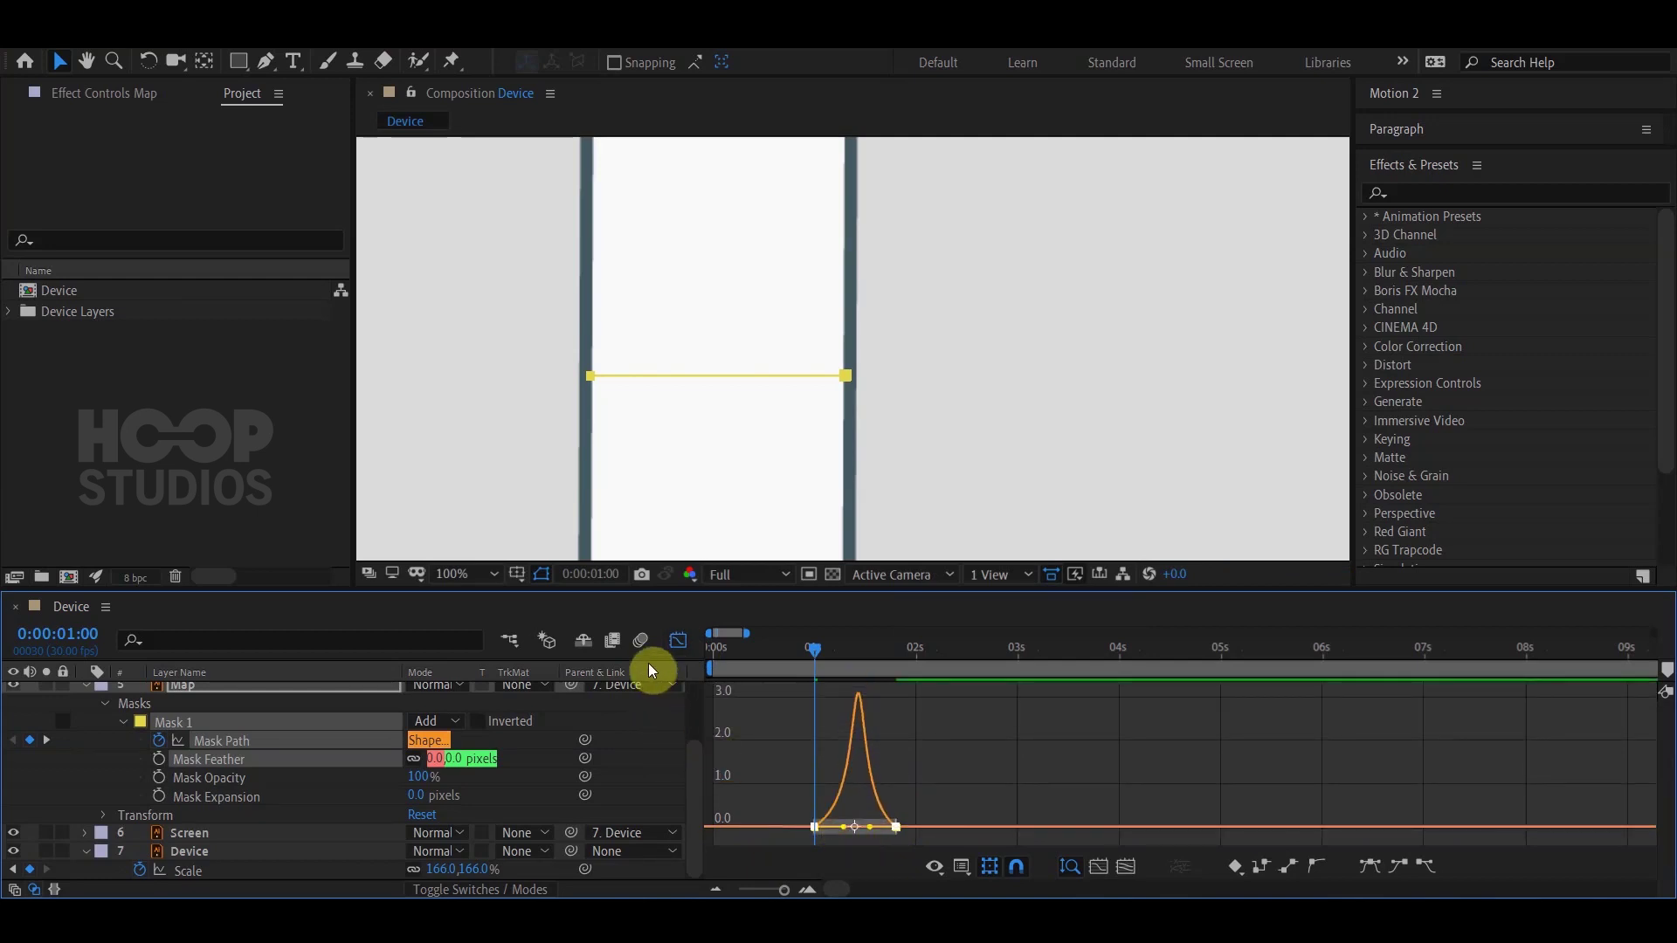
left_click(678, 641)
left_click(843, 768)
scroll(812, 423, "down", 2)
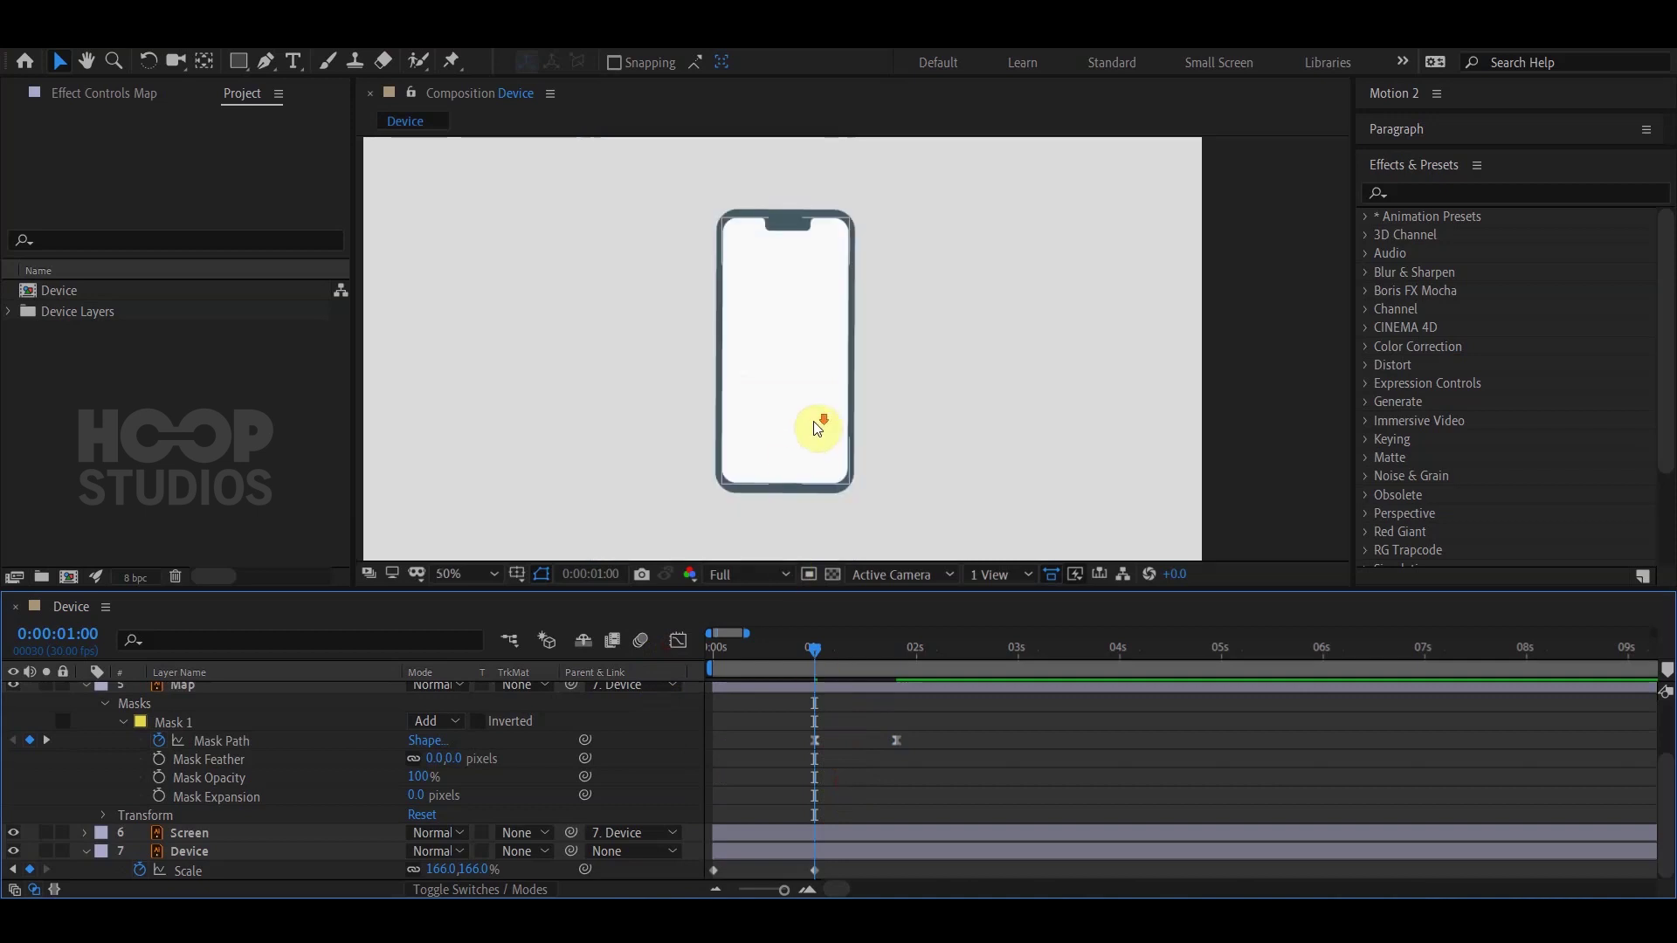
scroll(828, 763, "up", 2)
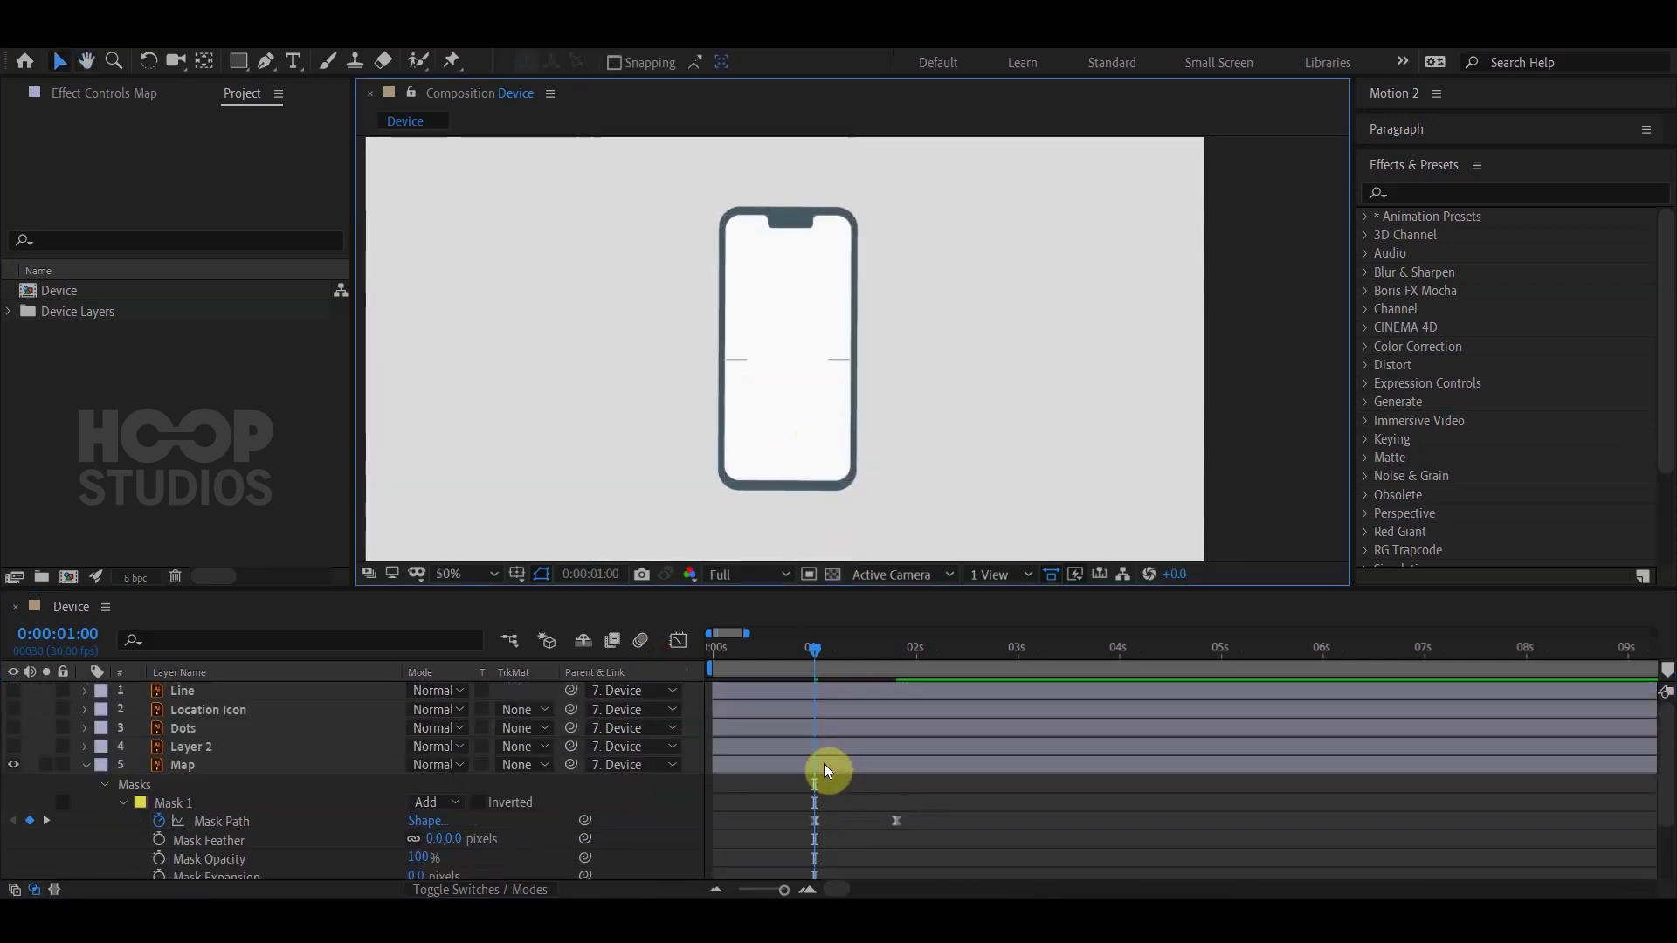
Try moving Map's second mask keyframe later, undo it, and collapse the mask properties.
left_click(828, 767)
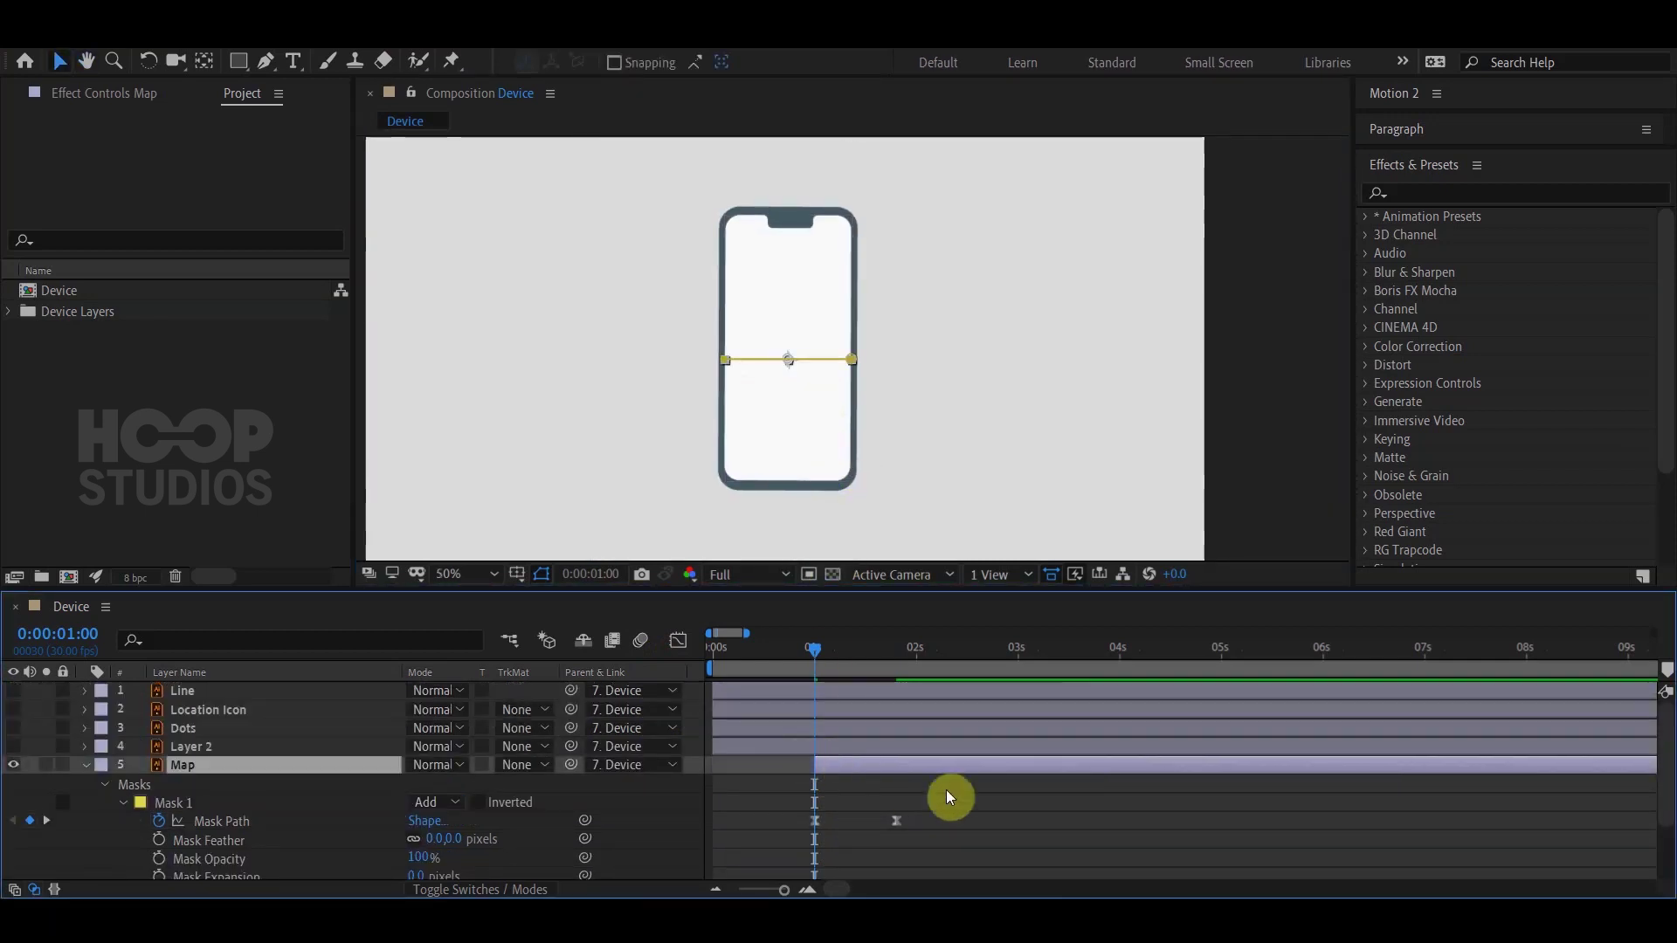
left_click_drag(896, 820, 999, 820)
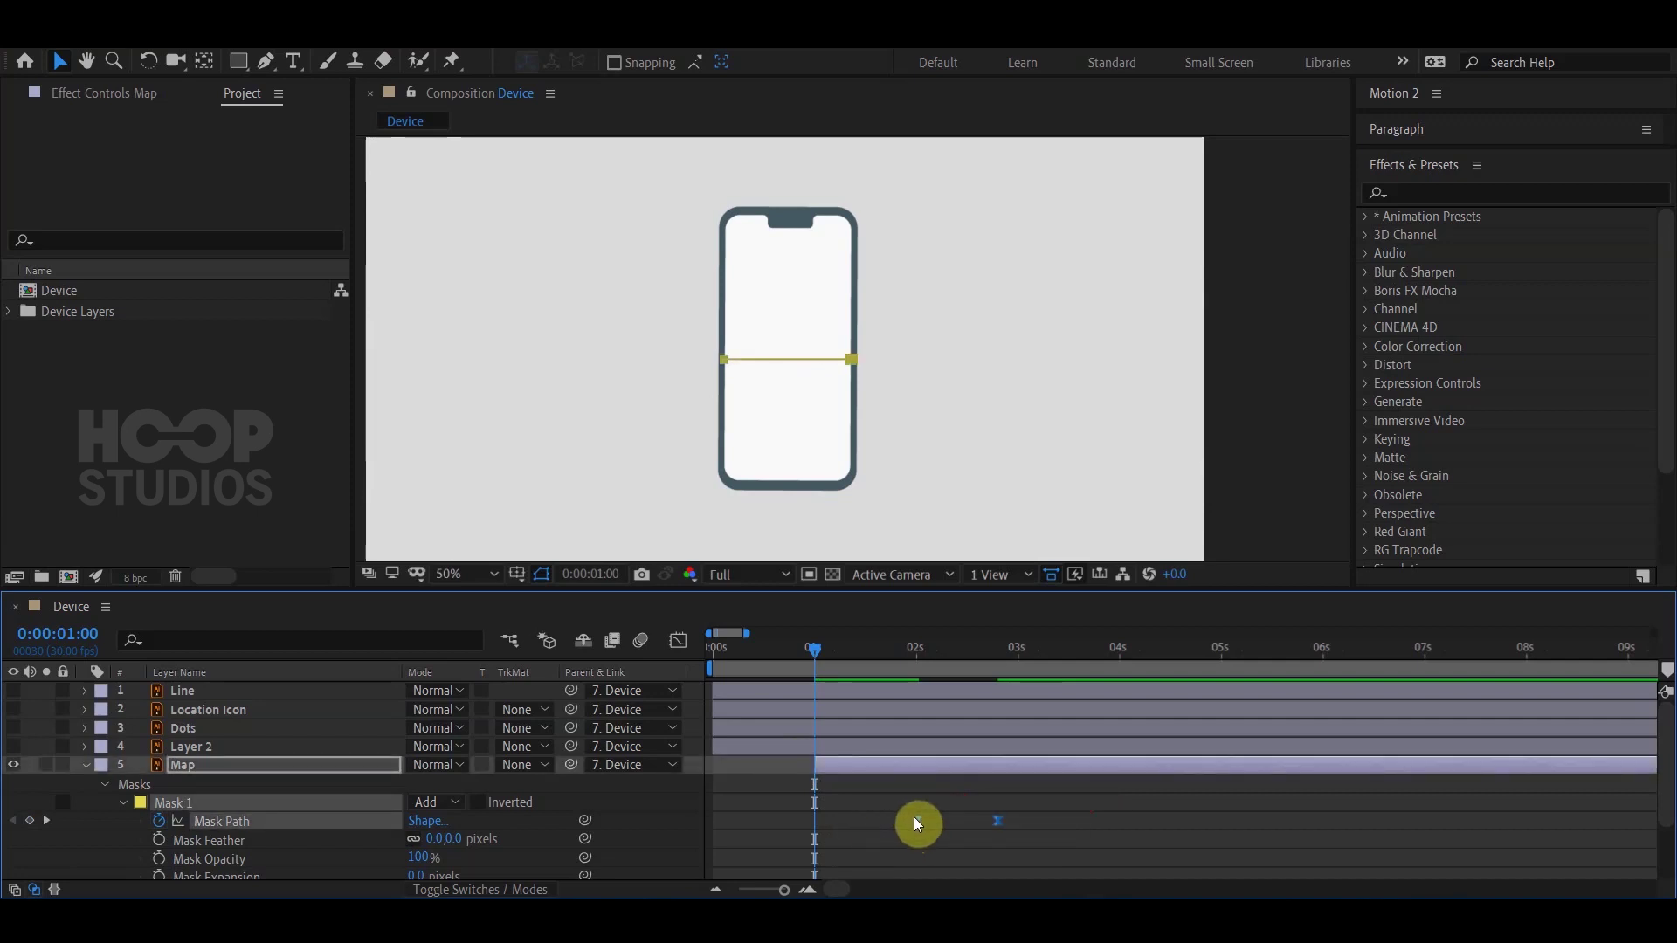
key("ctrl+z")
left_click(868, 809)
left_click_drag(831, 519, 863, 464)
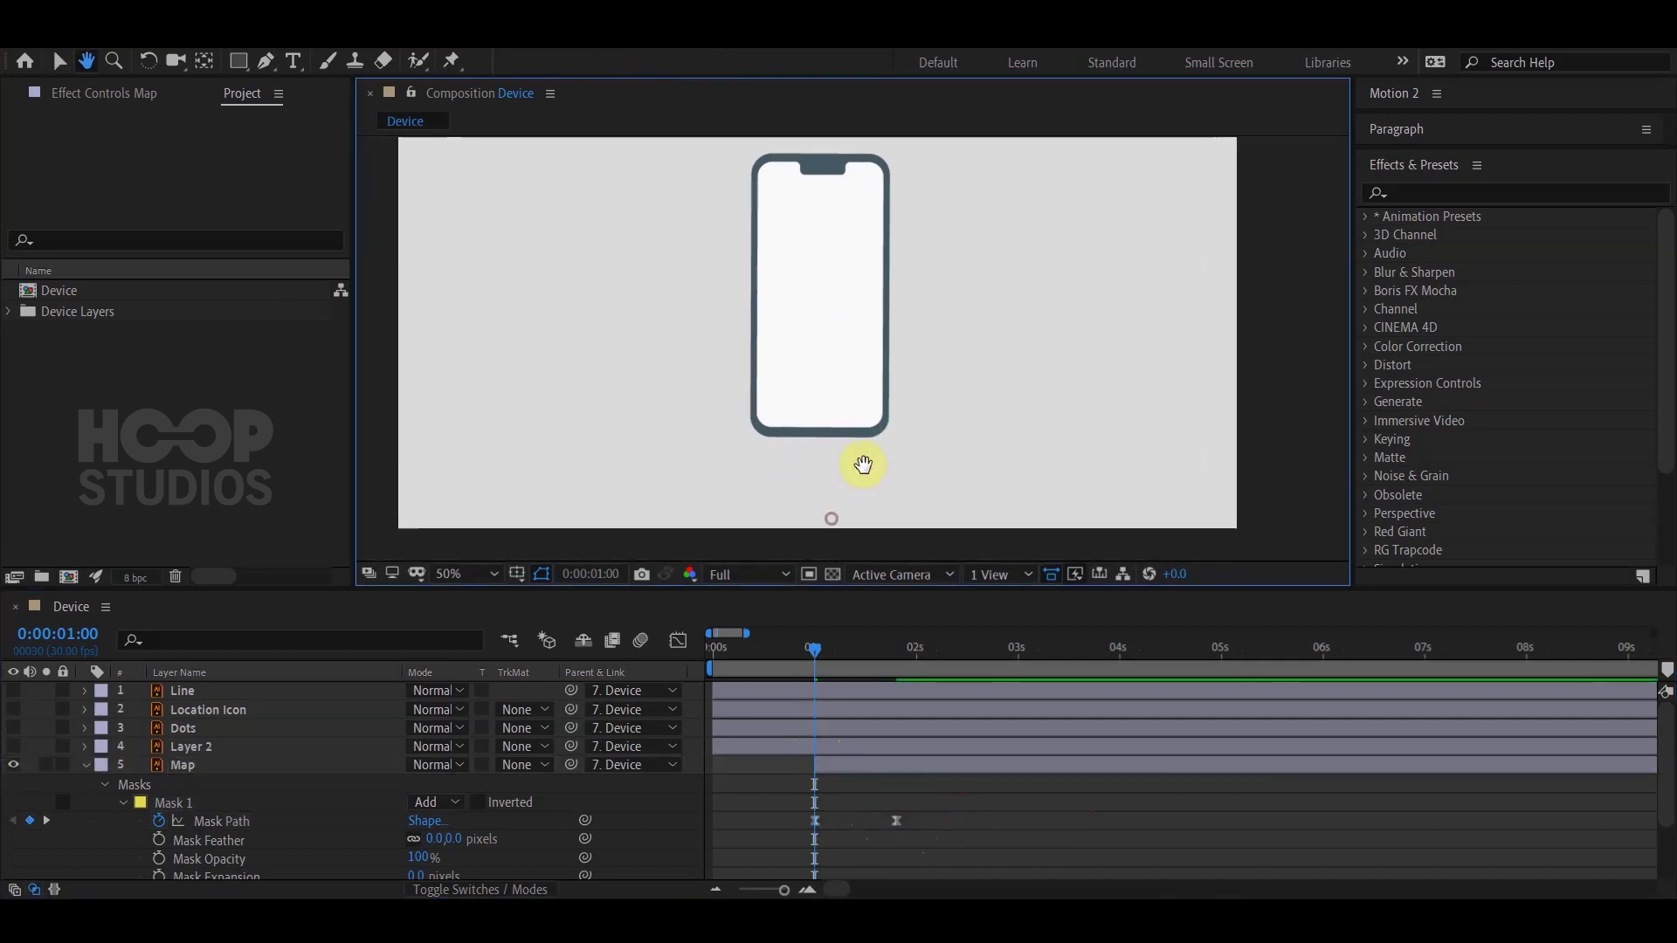
left_click(87, 765)
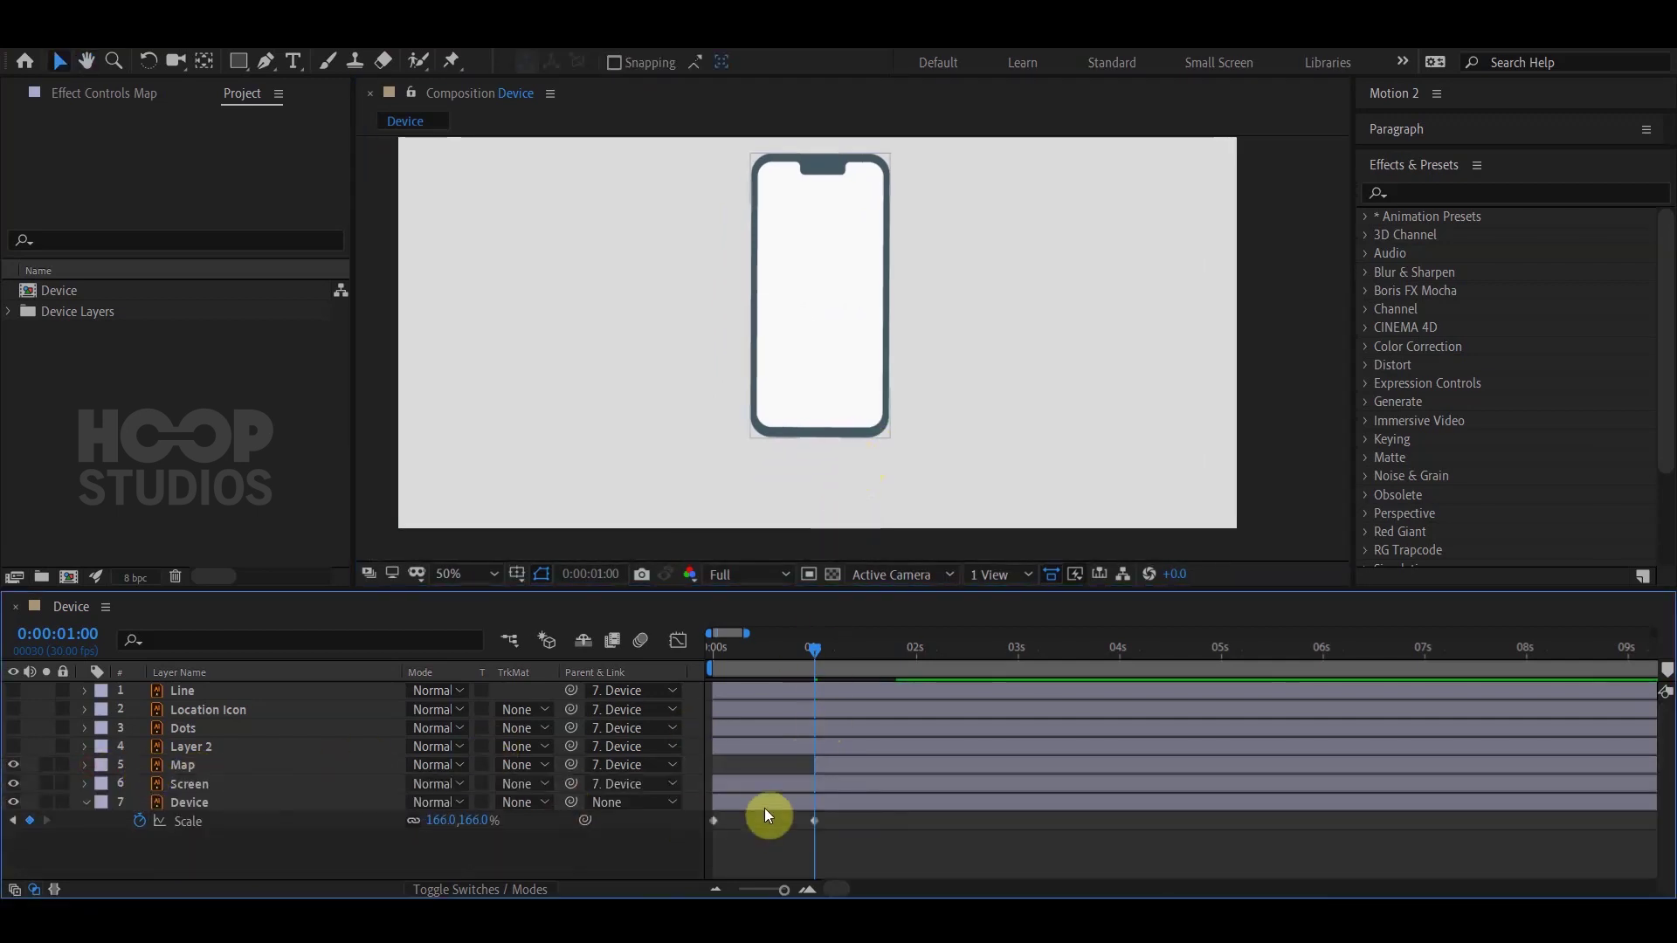
Show Line, Location Icon and Dots, then shift them with Layer 2 to start near 0:00:01:26.
left_click(801, 749)
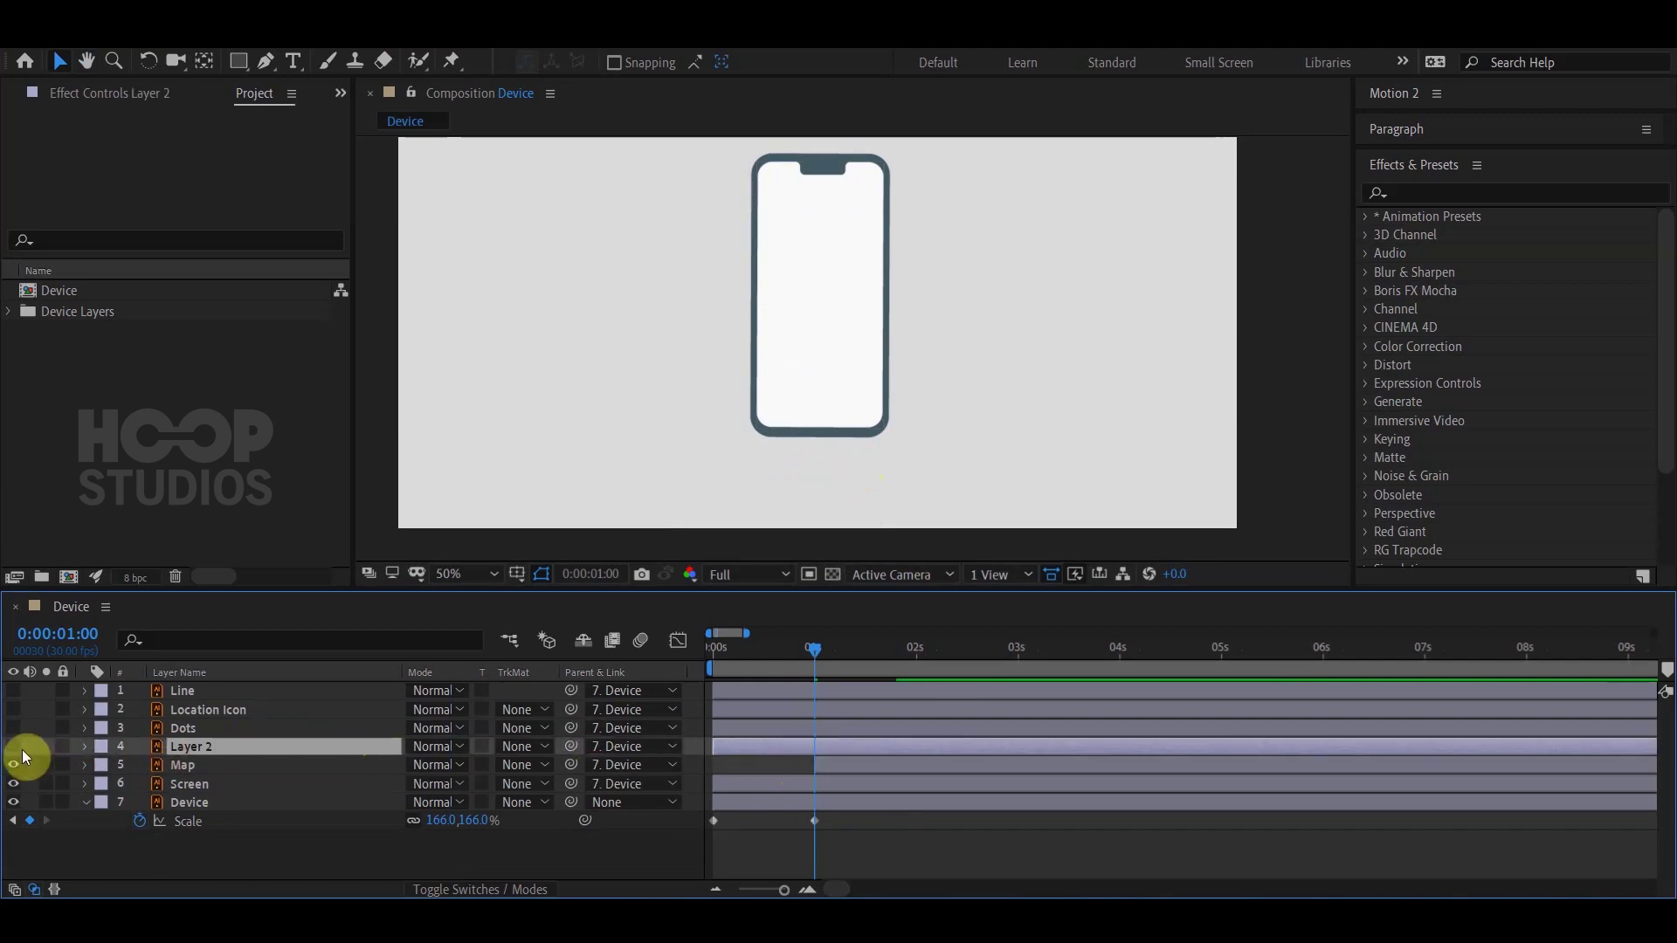
left_click_drag(13, 727, 13, 690)
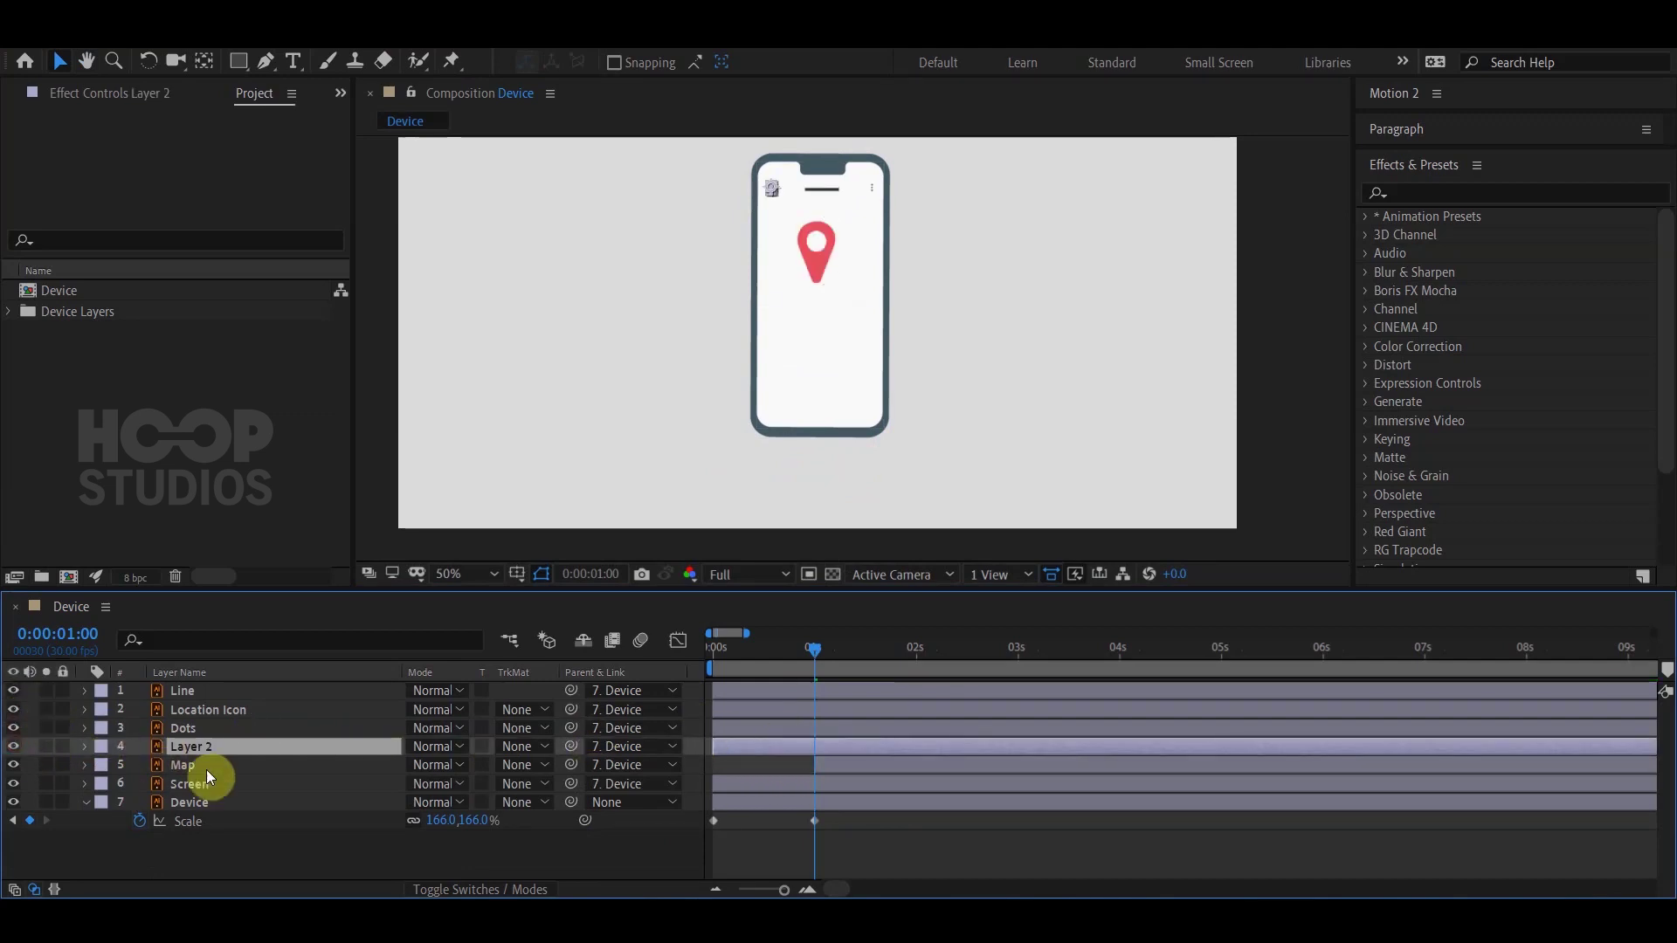
left_click(197, 688, "shift")
left_click_drag(813, 756, 983, 749)
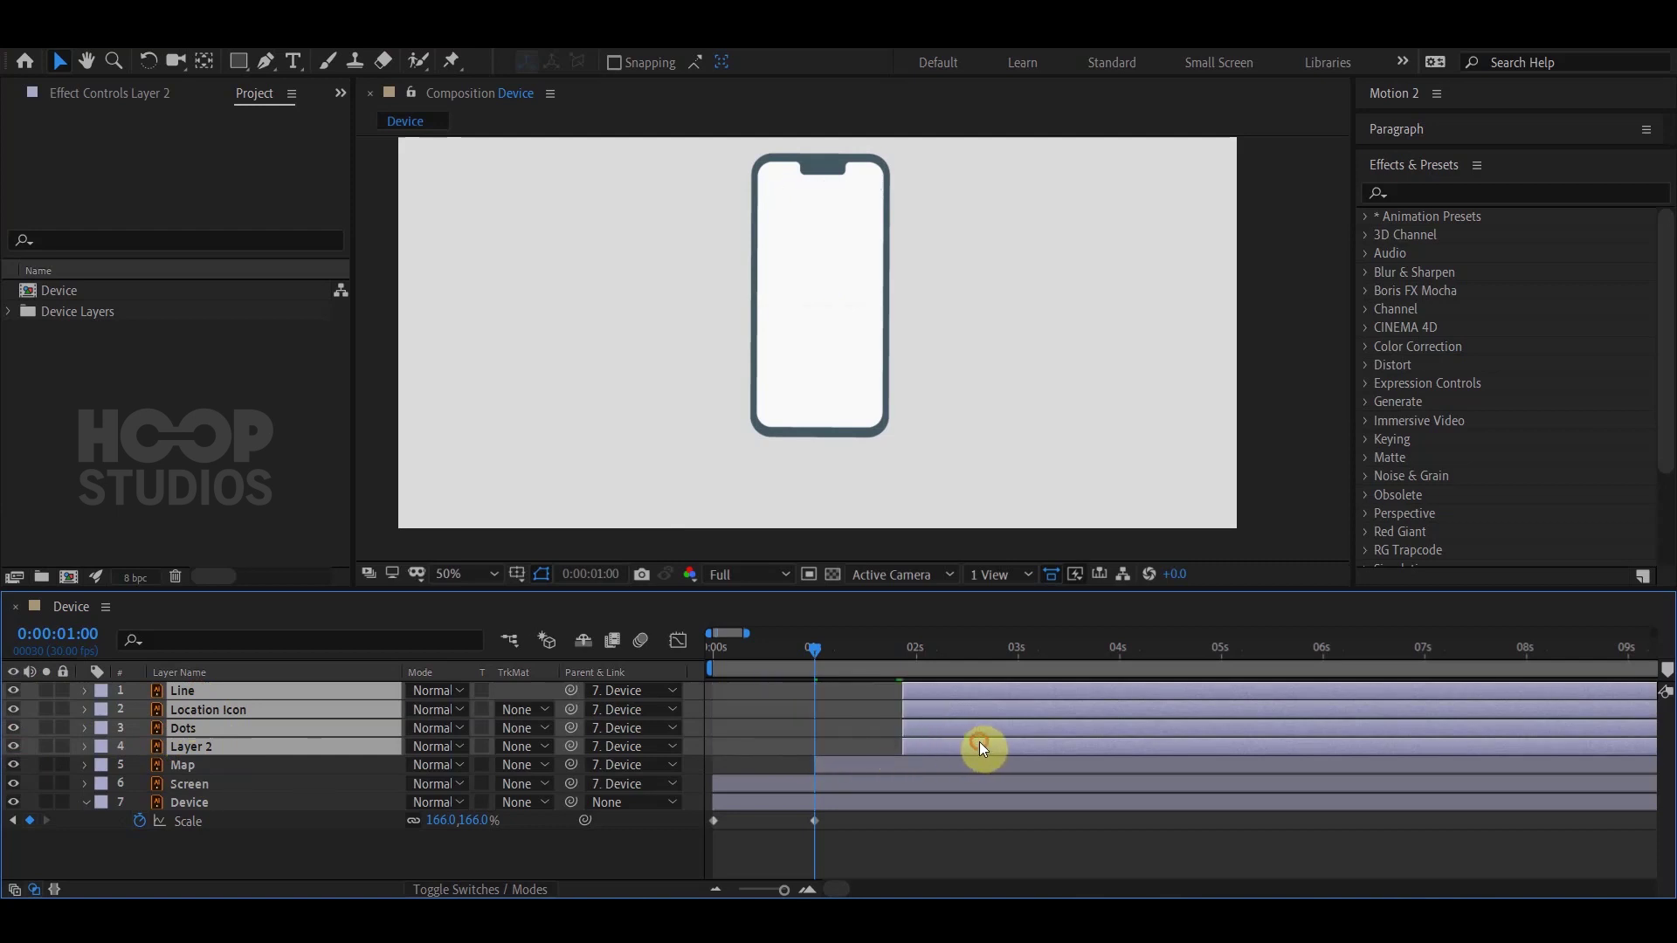
Preview the animation so far and select the Device layer's Scale keyframes.
key("space")
key("space")
scroll(944, 443, "up", 2)
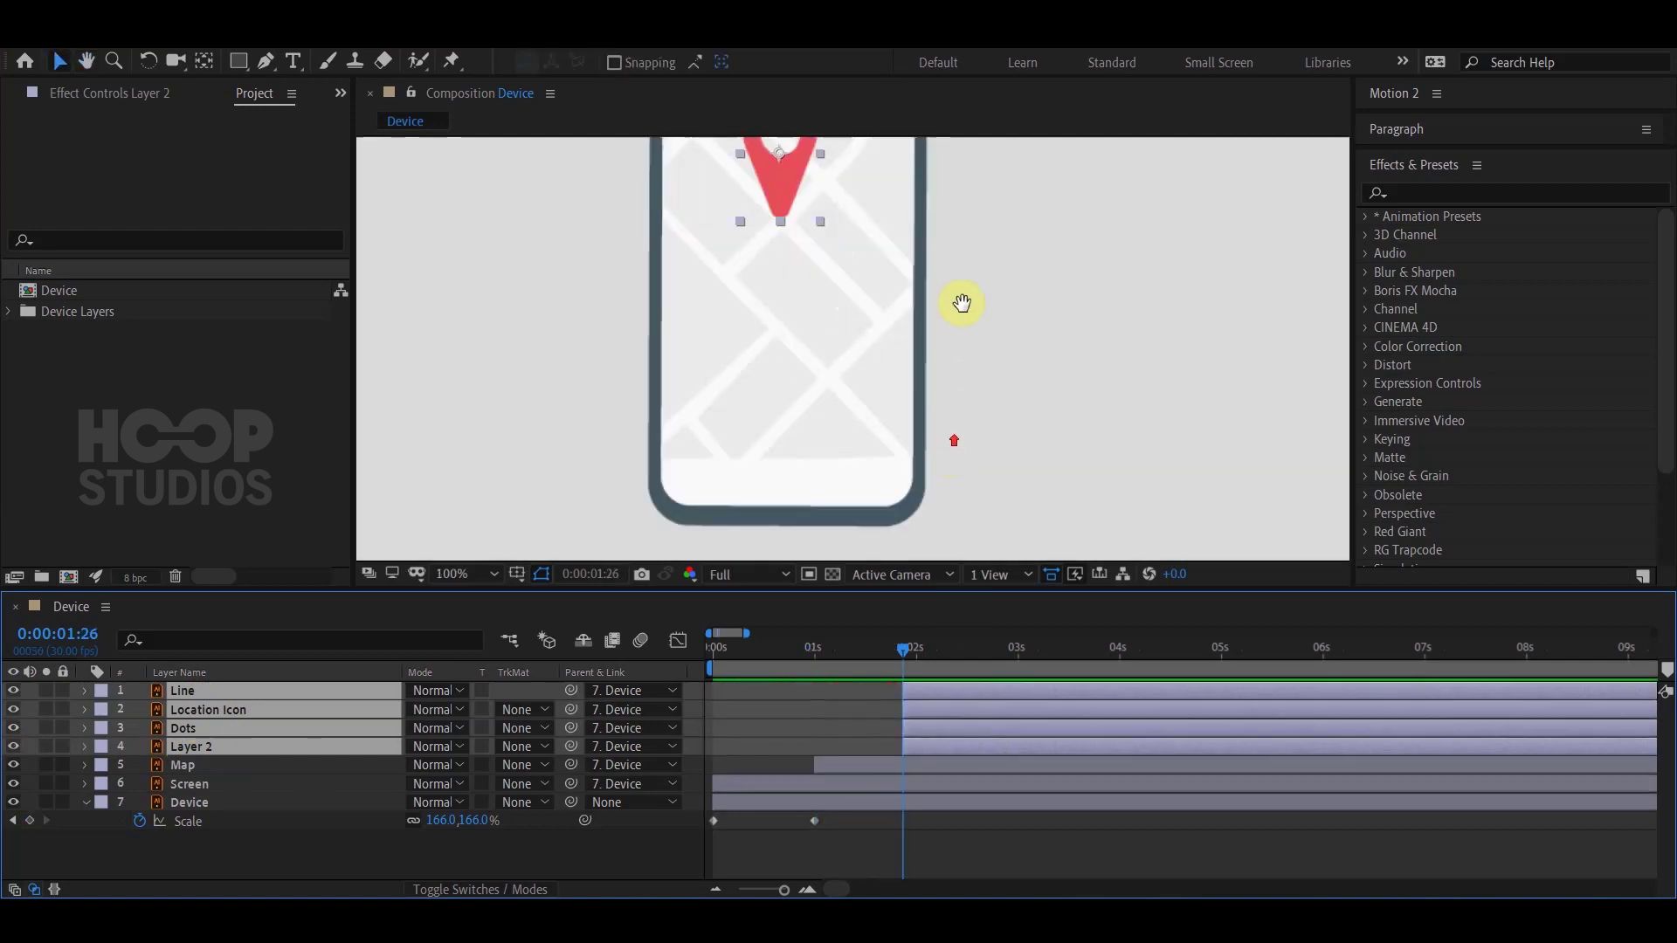
left_click_drag(962, 303, 991, 496)
left_click(1057, 378)
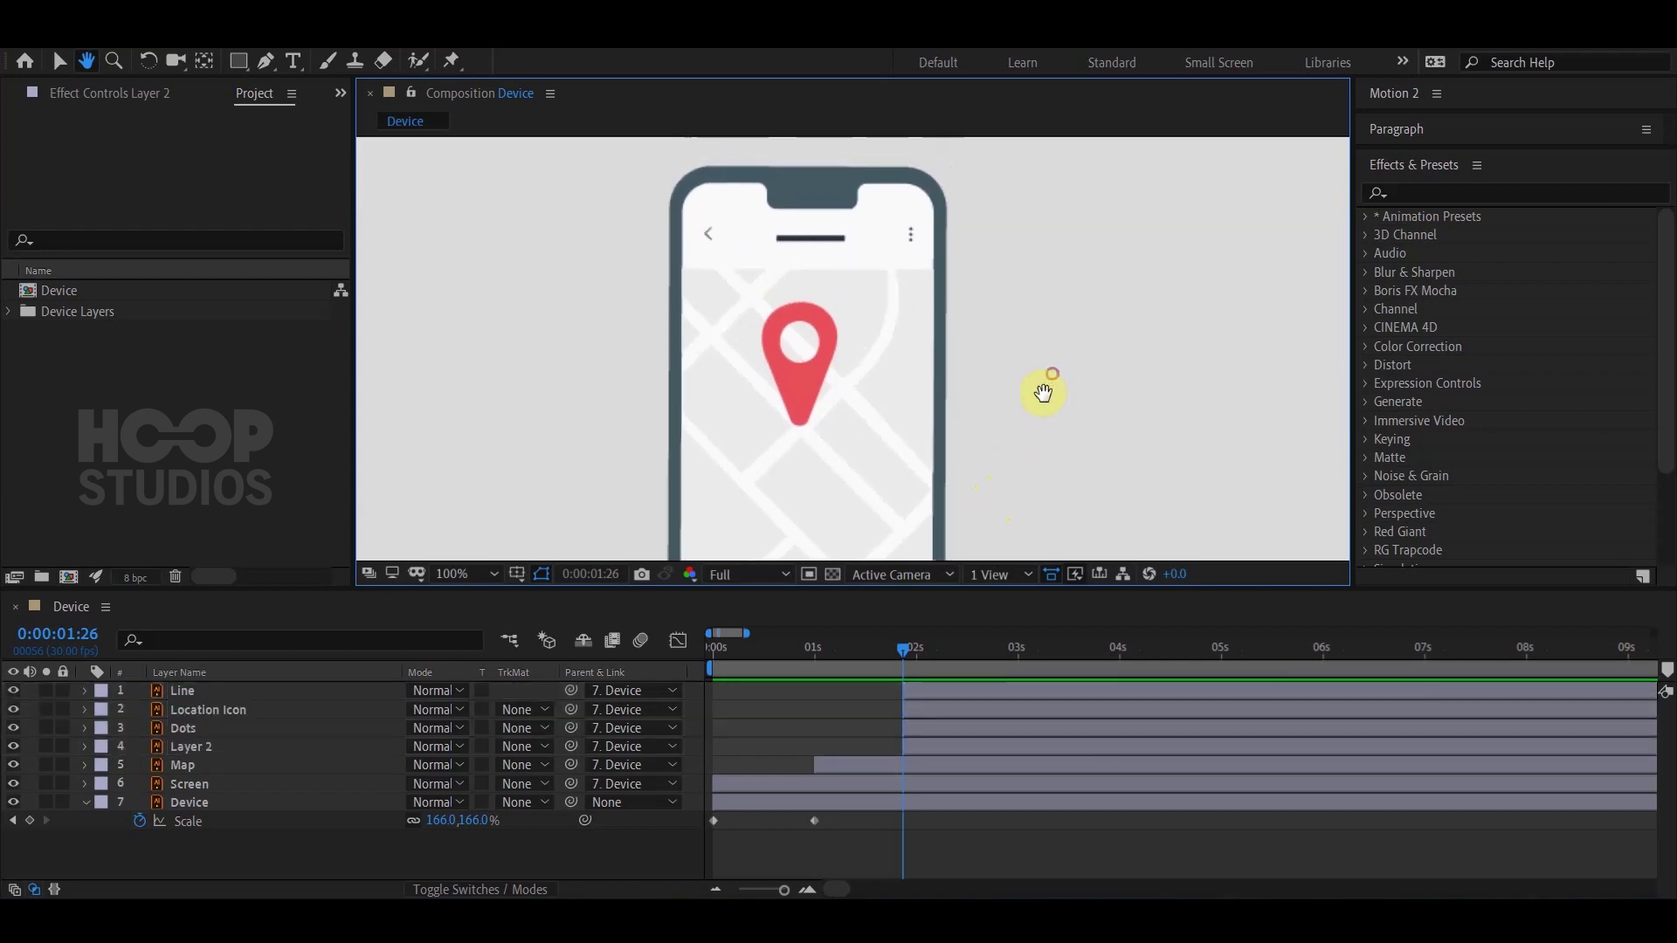
key("v")
left_click(647, 820)
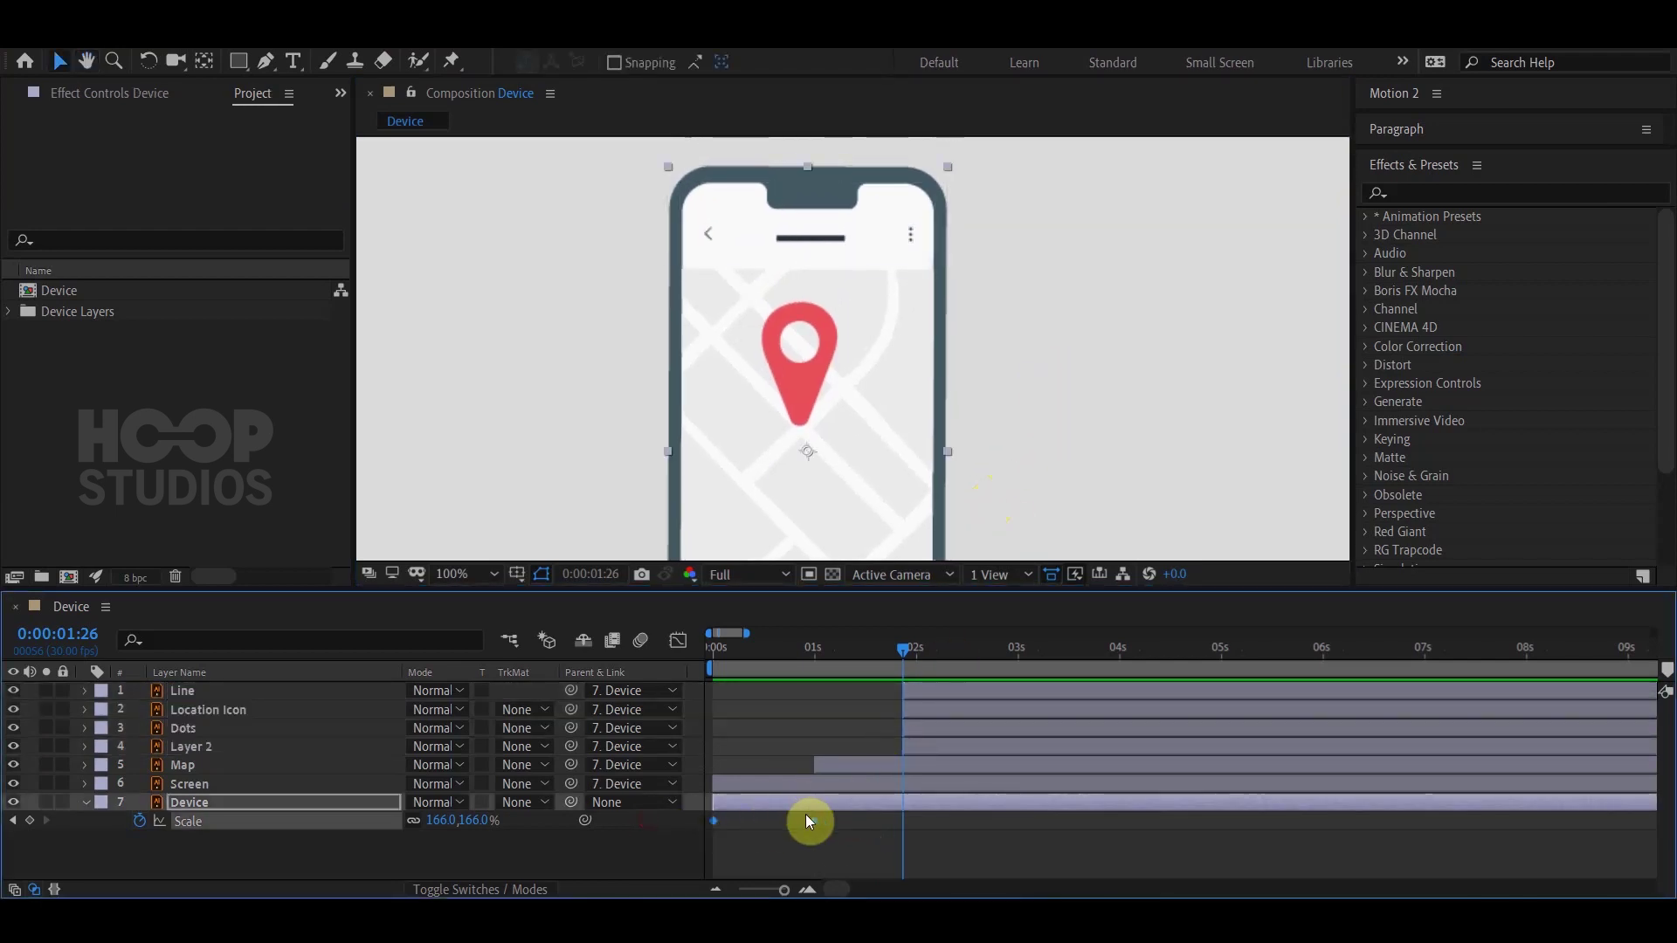
Apply Easy Ease to the Device layer's Scale keyframes.
right_click(812, 819)
mouse_move(946, 813)
left_click(1156, 680)
Drag both Scale influence handles inward in the Graph Editor for a tall mid-transition peak.
left_click(678, 640)
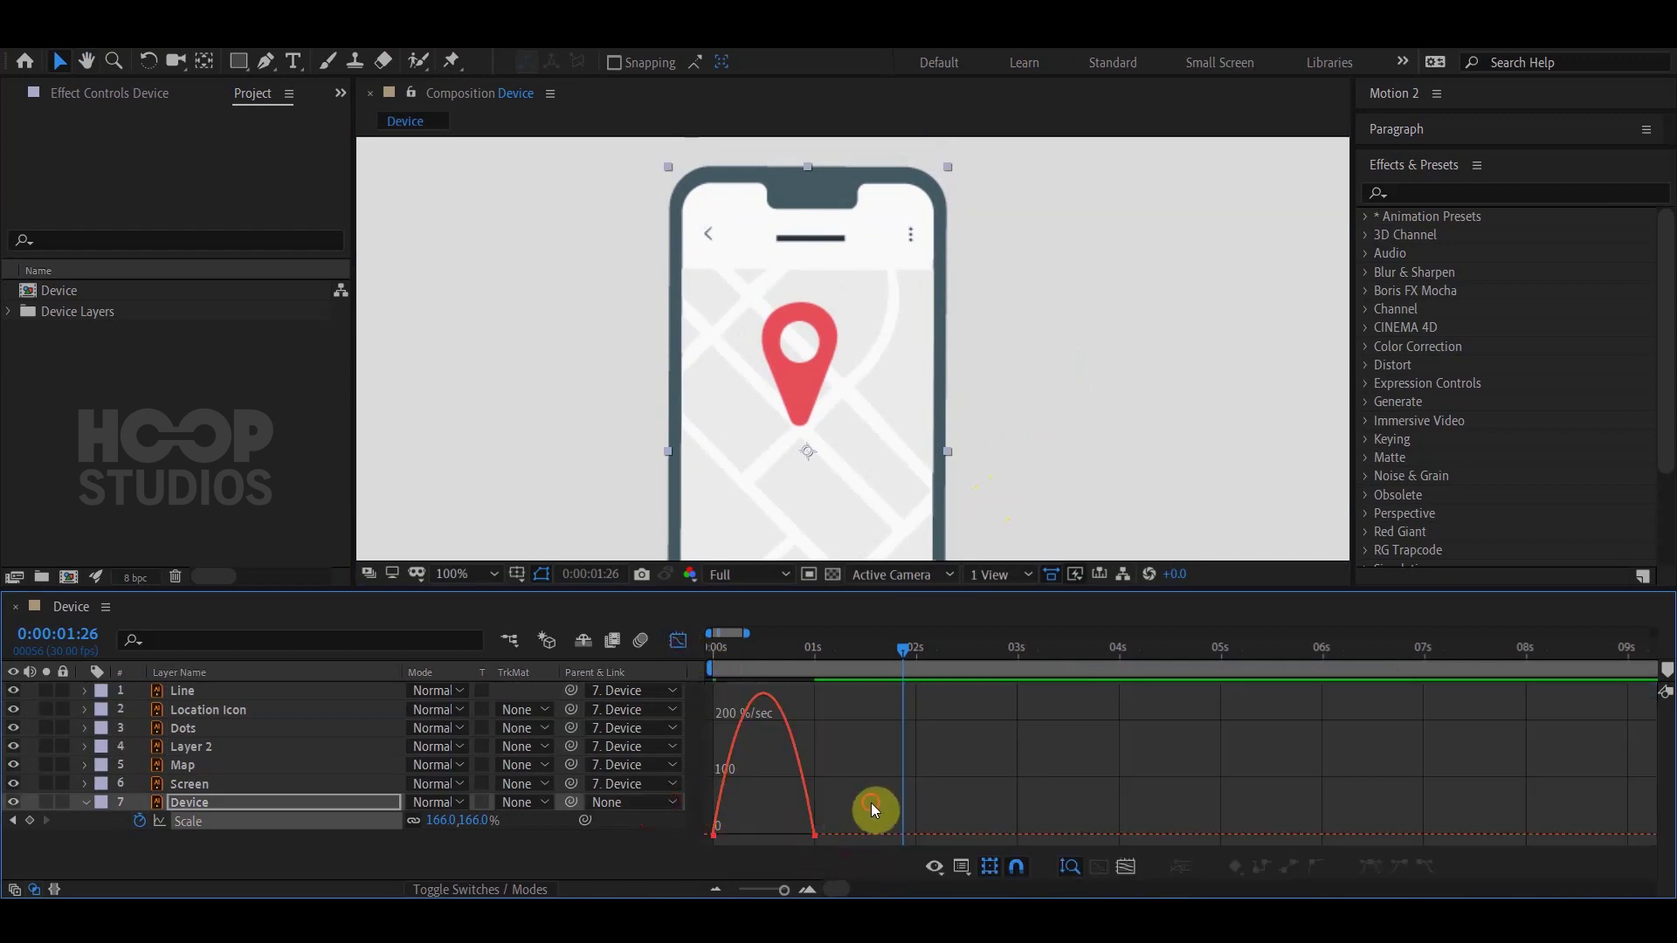
left_click_drag(872, 804, 699, 860)
mouse_move(795, 830)
left_mouse_down()
mouse_move(750, 832)
mouse_move(775, 828)
left_mouse_up()
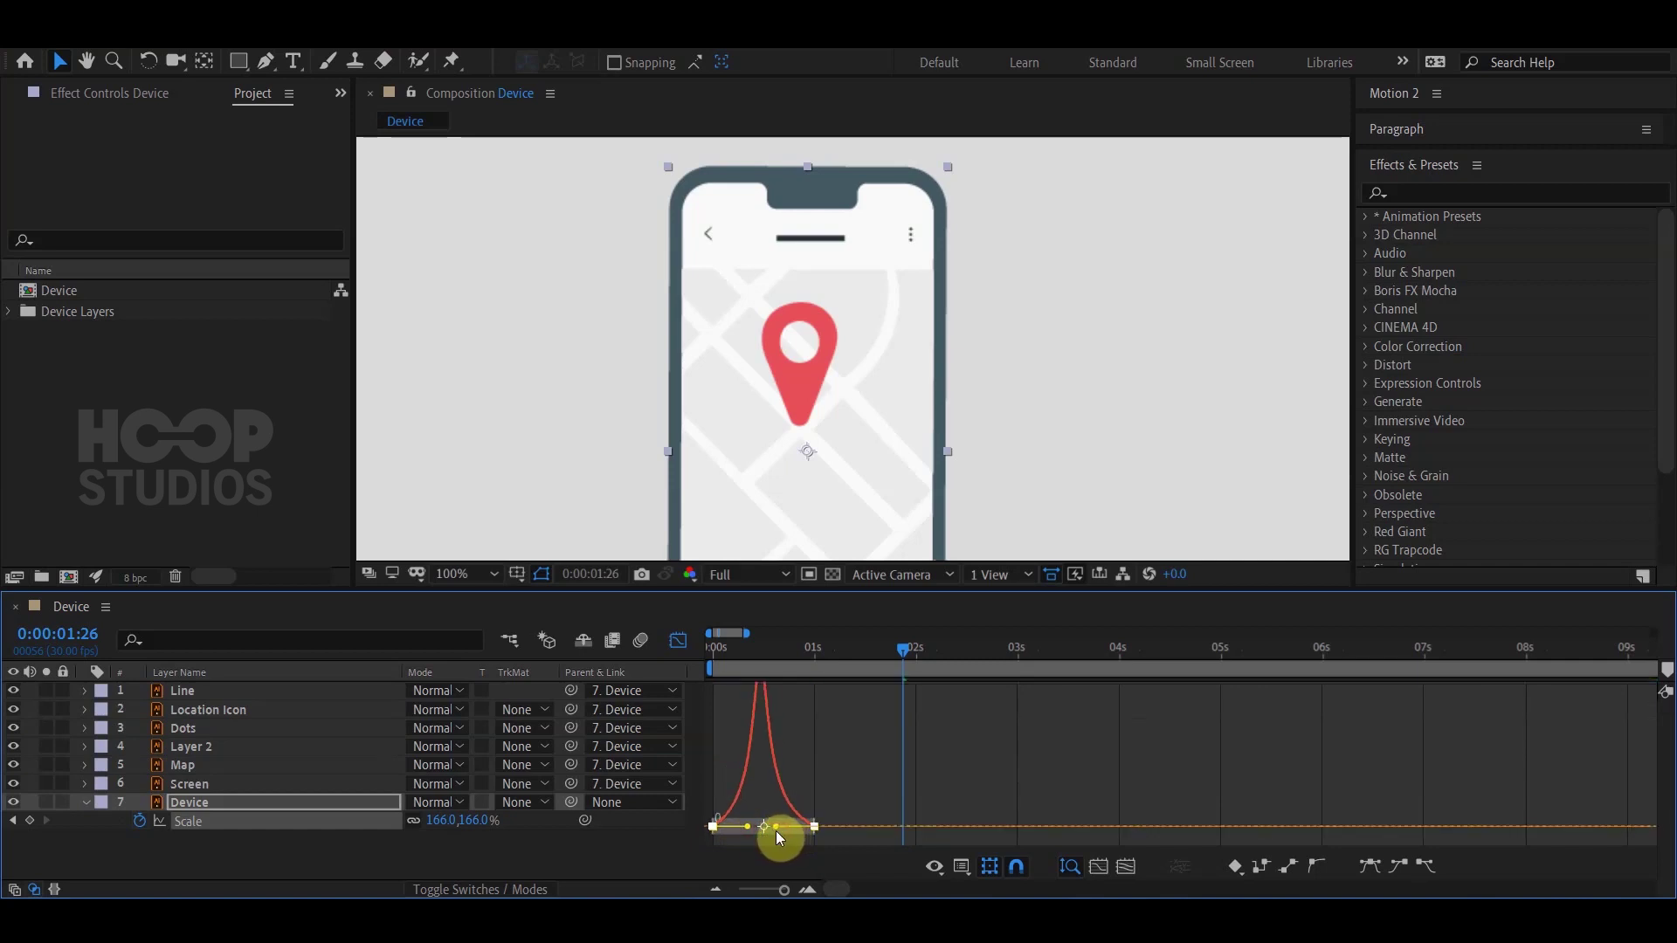
left_click(677, 640)
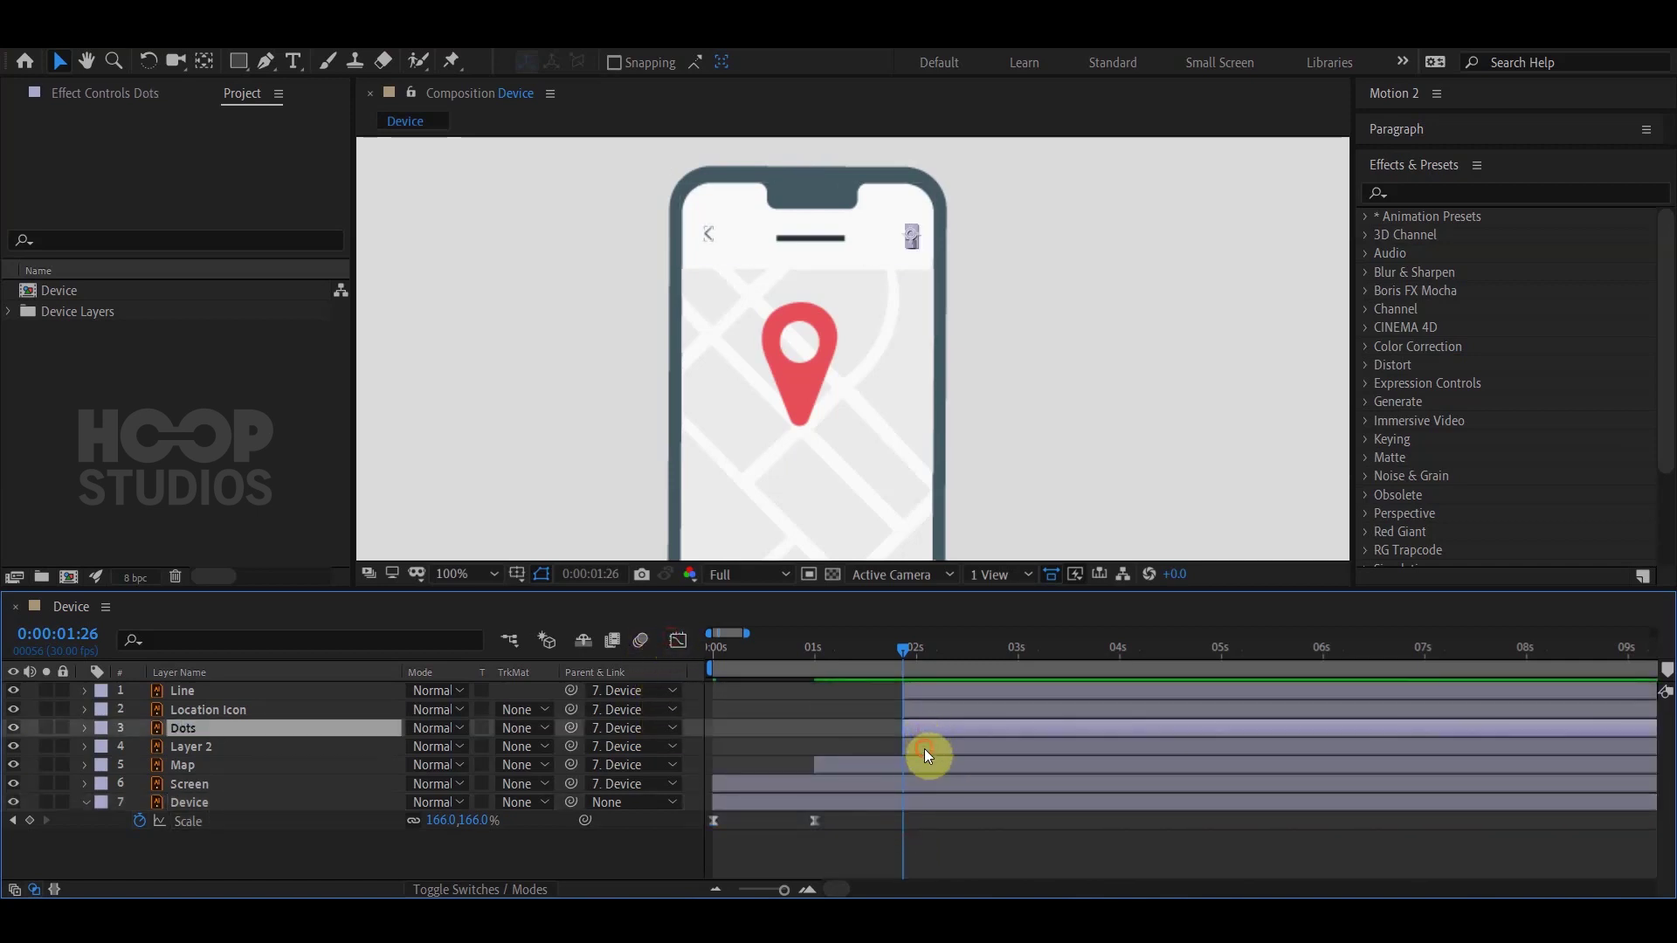
Select Layer 2, zoom in on the back-arrow icon and reveal its Scale property.
left_click(924, 747)
scroll(905, 493, "up", 1)
left_click_drag(900, 363, 900, 489)
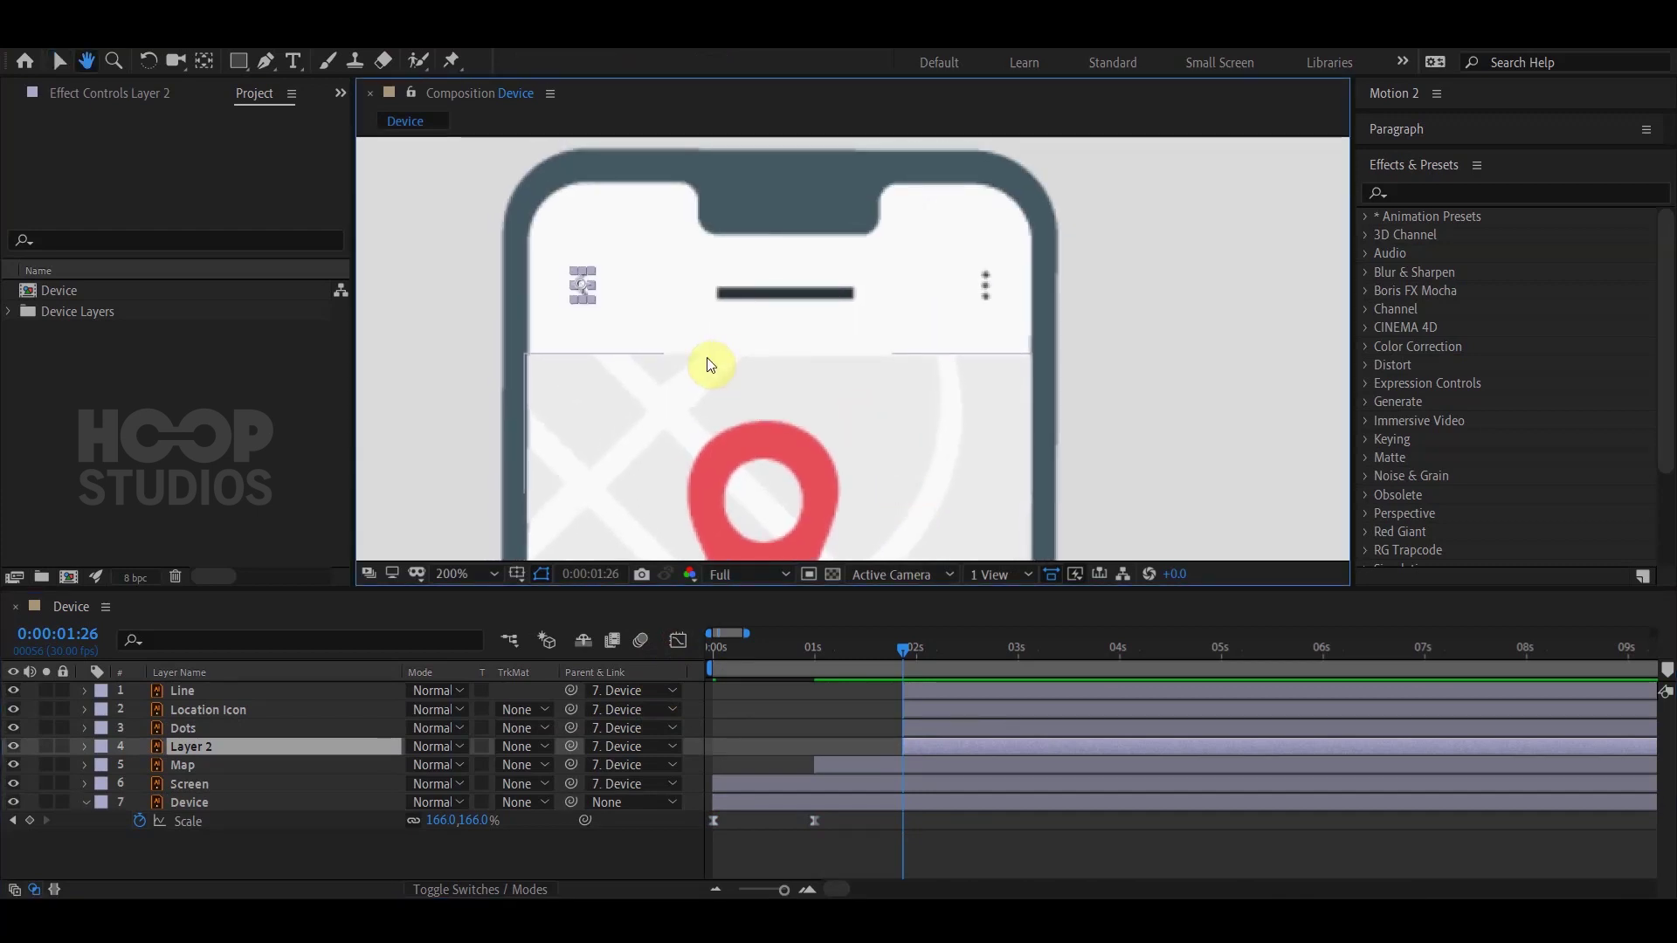
key("v")
scroll(680, 336, "up", 1)
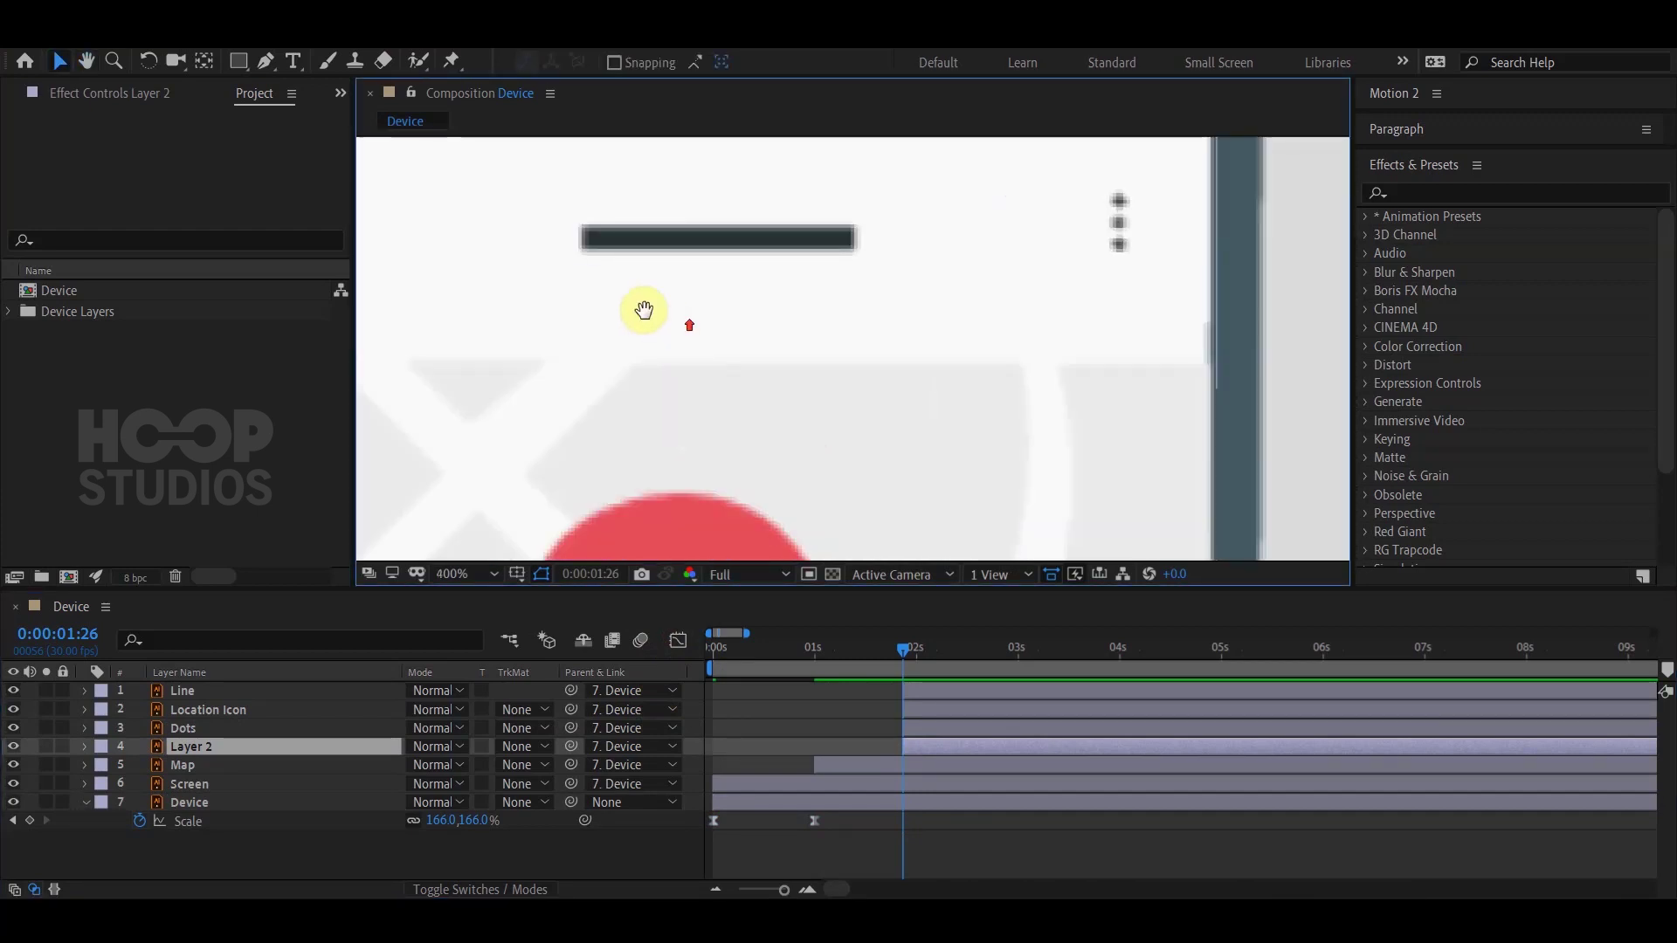
left_click_drag(644, 311, 1011, 412)
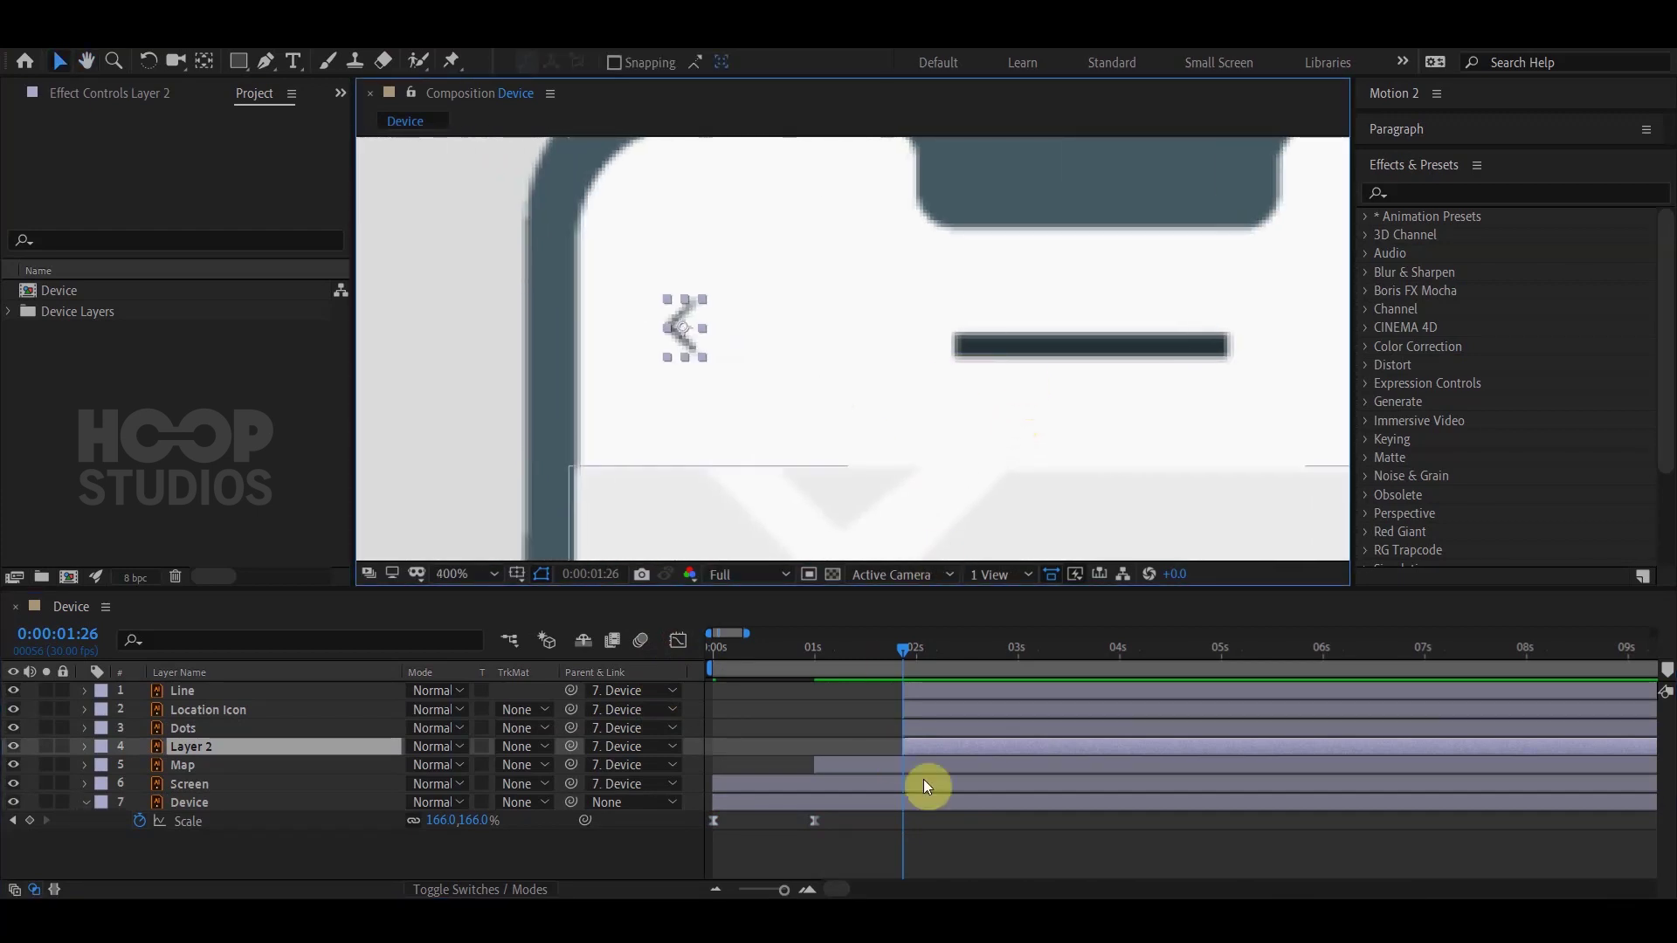
key("s")
Keyframe Layer 2's Scale at 0% at 0:00:01:26 and 100% near 0:00:02:18.
left_click(139, 765)
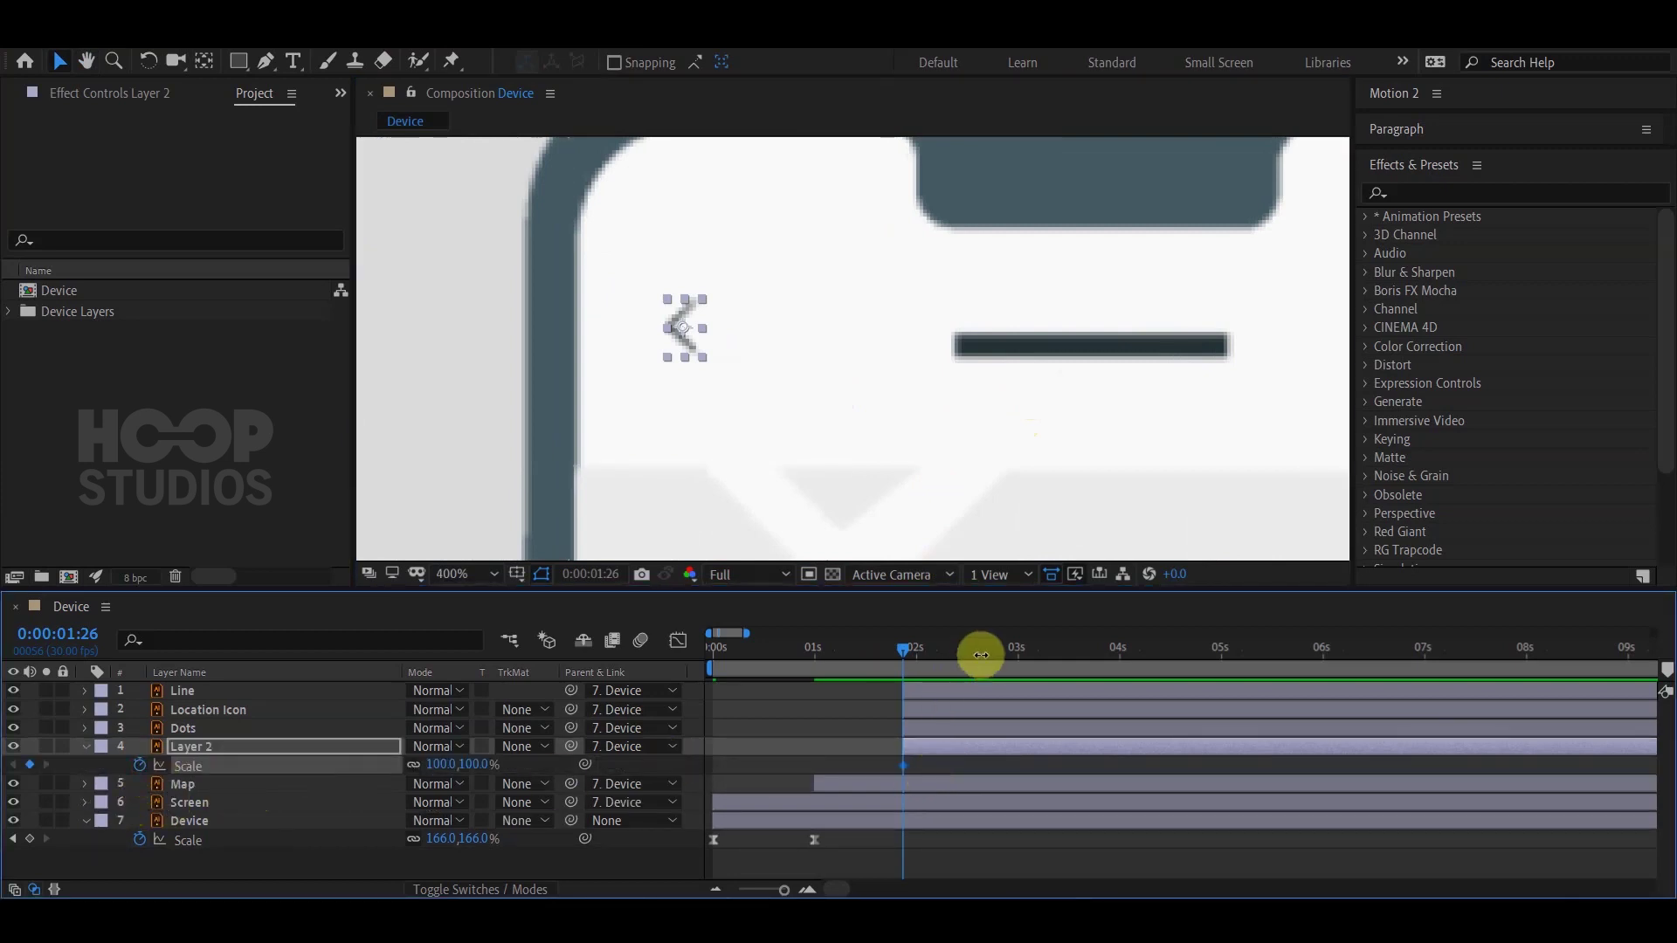
left_click_drag(980, 655, 982, 664)
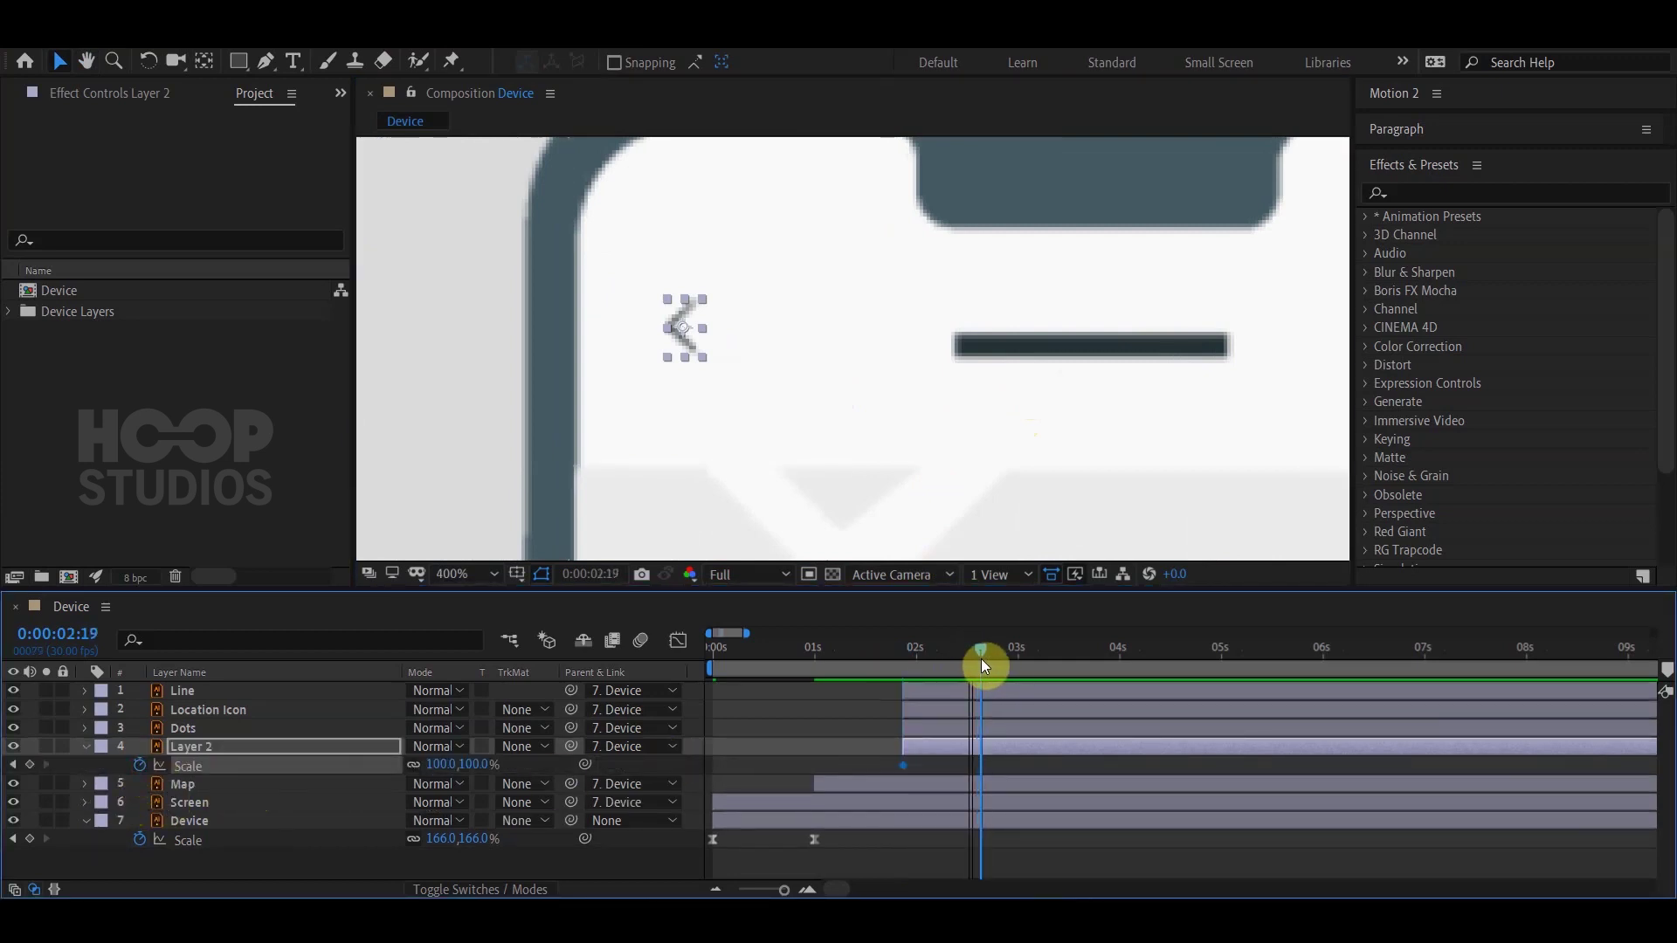
left_click(30, 765)
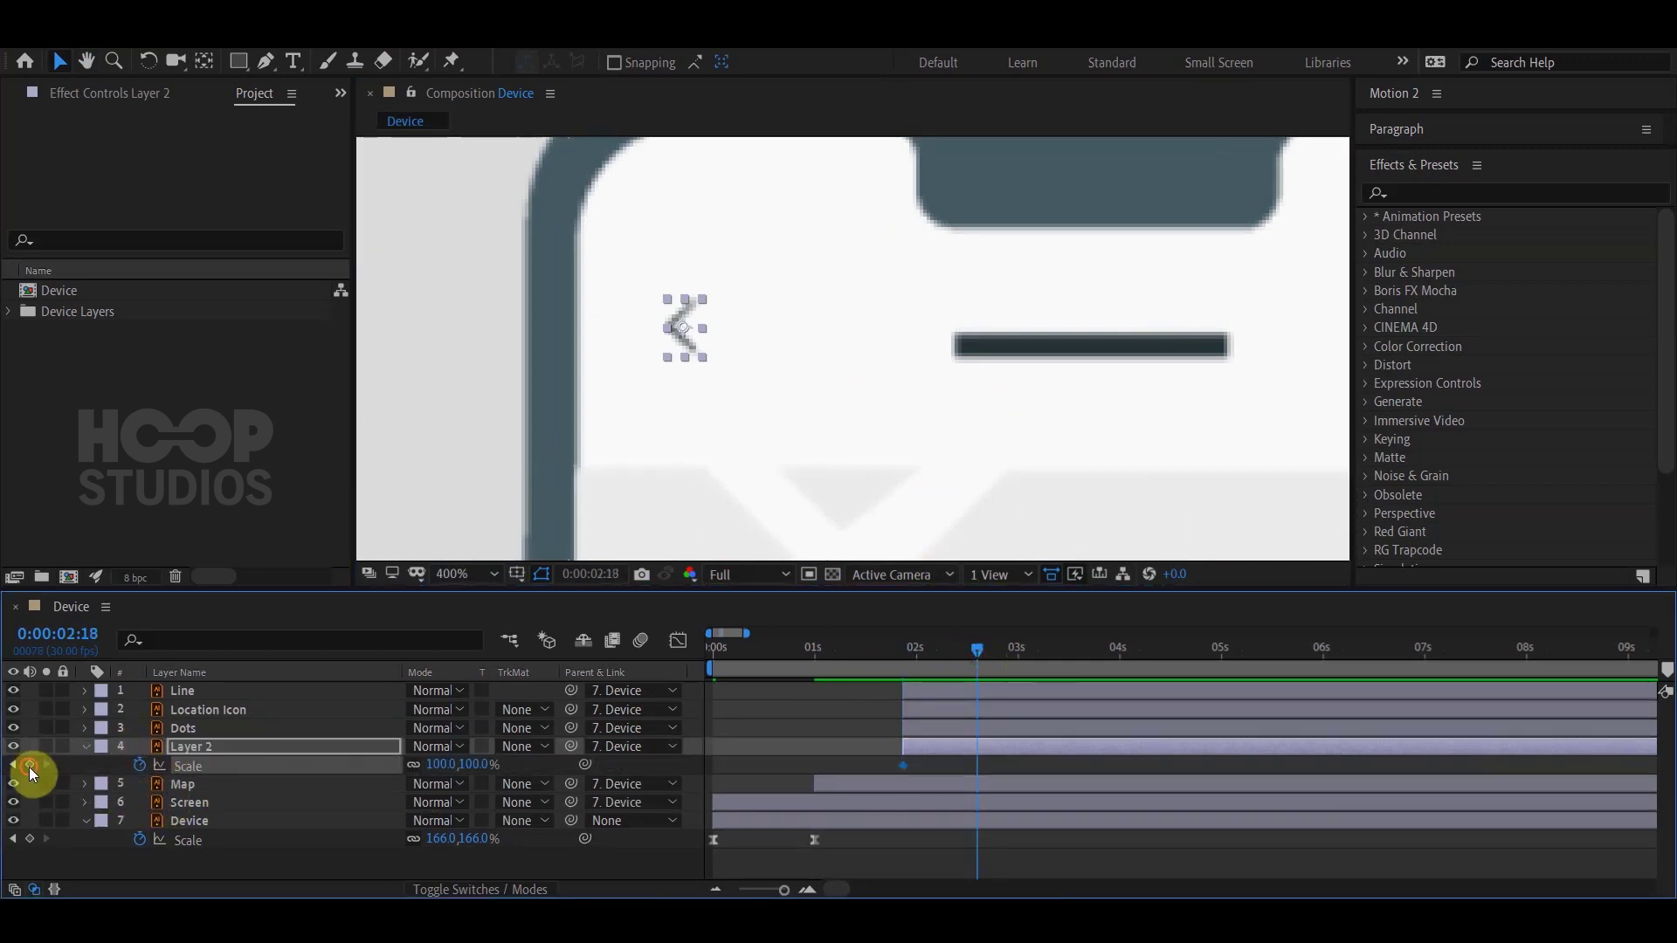
left_click(913, 655)
left_click(472, 774)
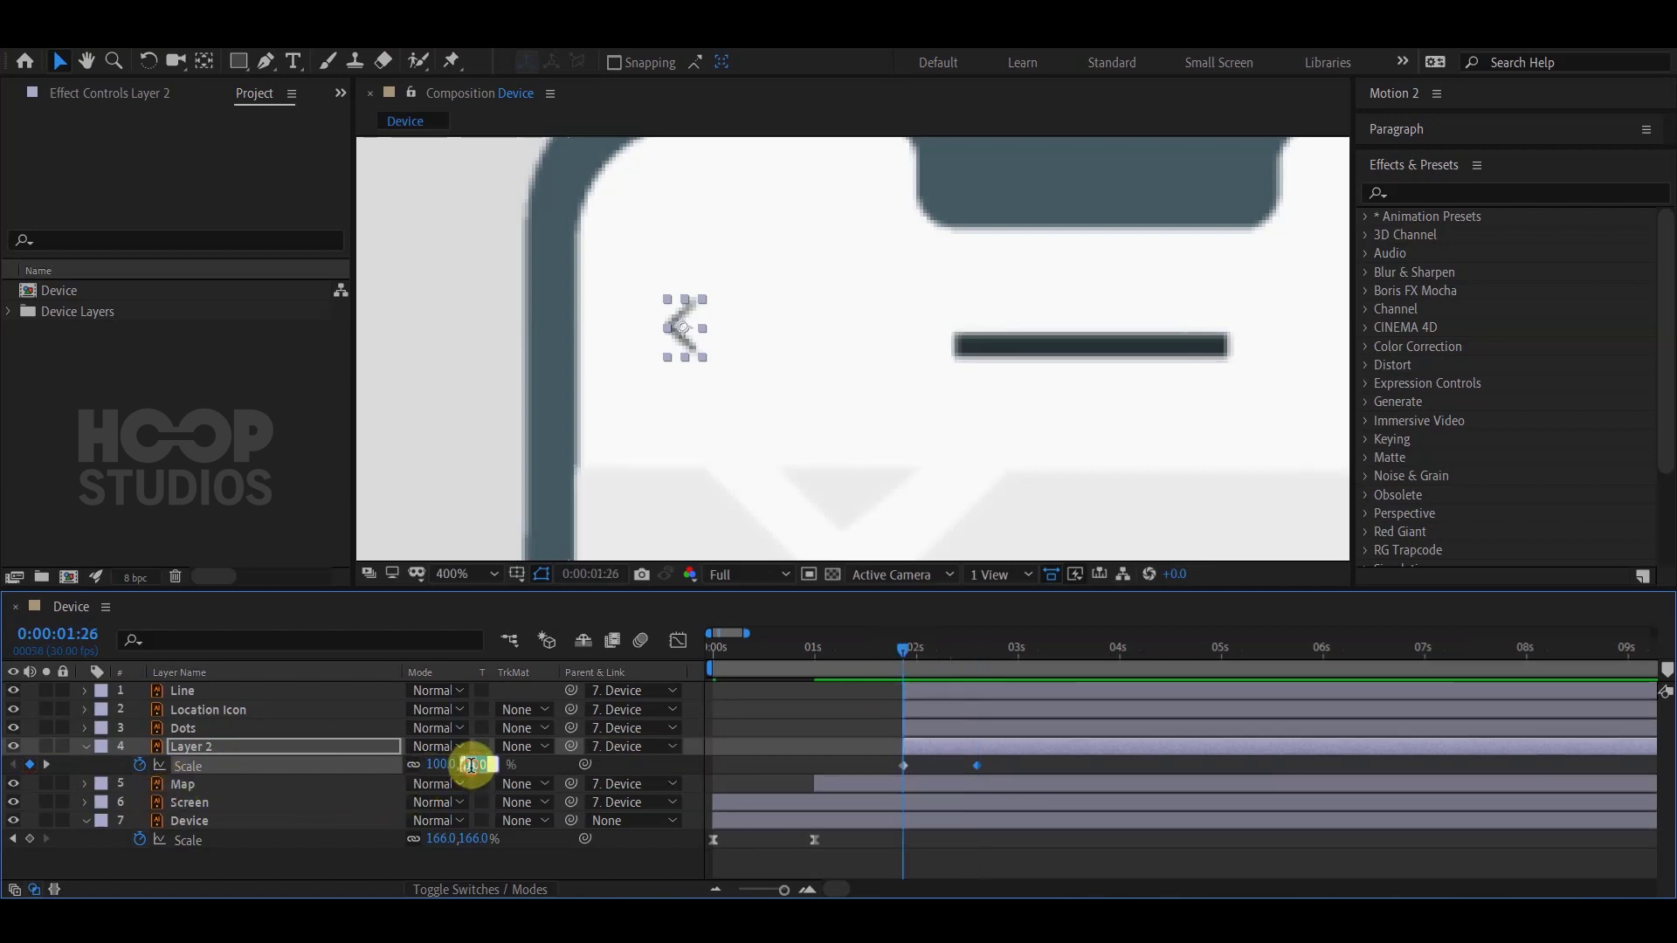
type("0")
key("Return")
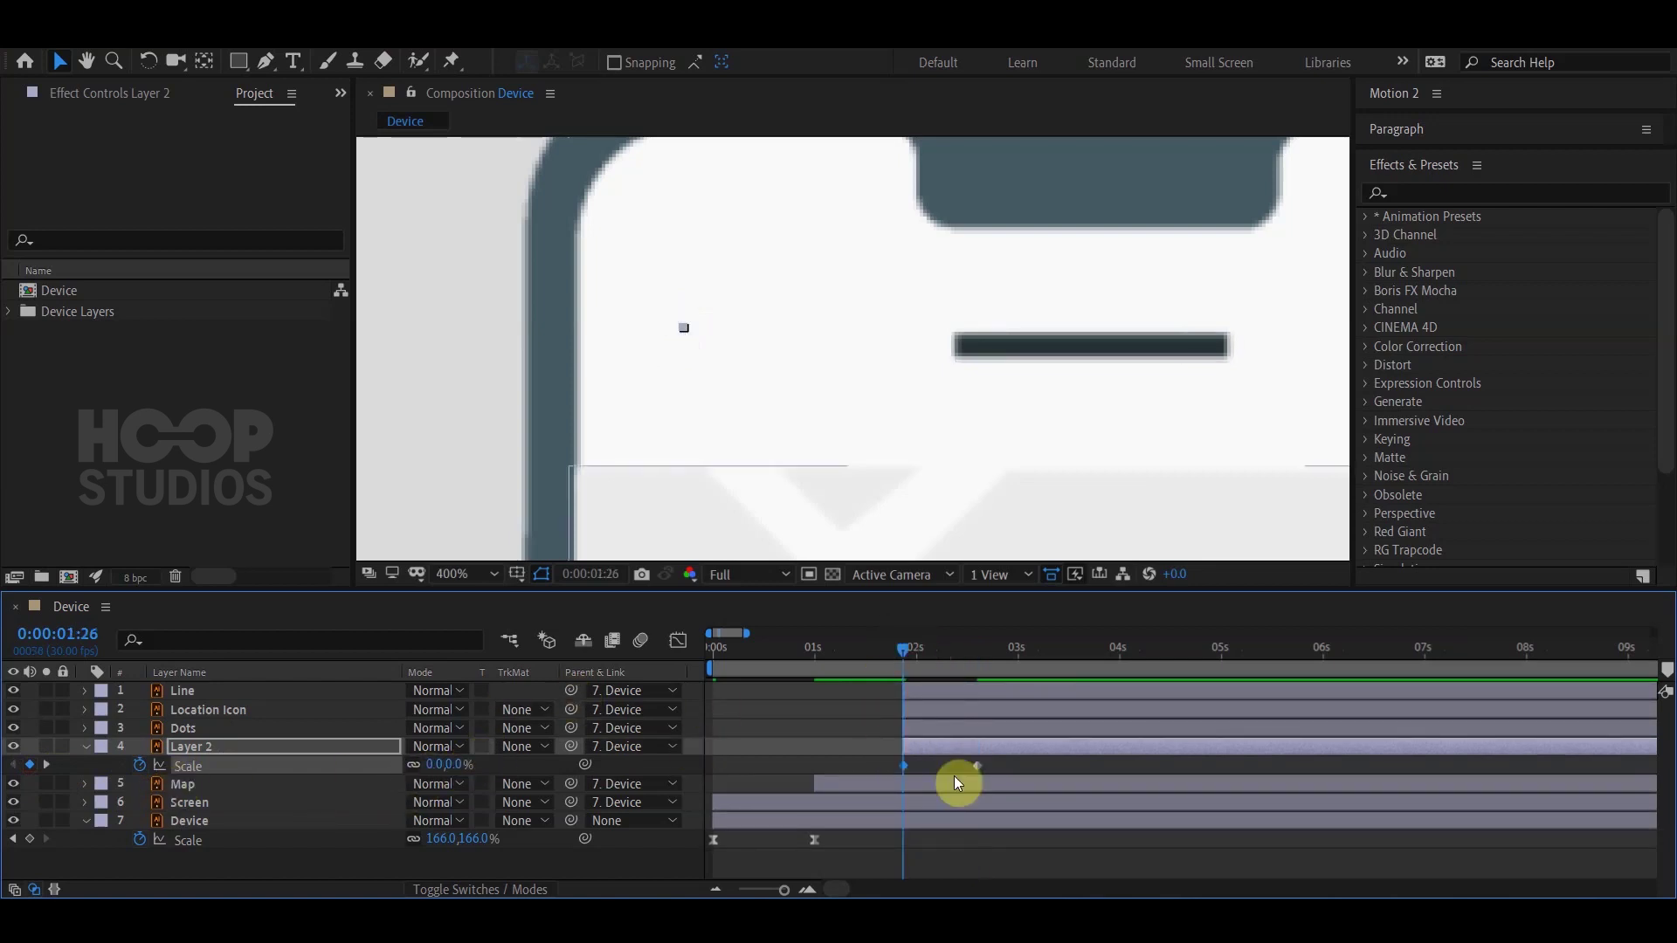
Apply Easy Ease to both Layer 2 Scale keyframes.
left_click_drag(988, 762, 812, 782)
right_click(905, 769)
mouse_move(1025, 750)
left_click(1199, 620)
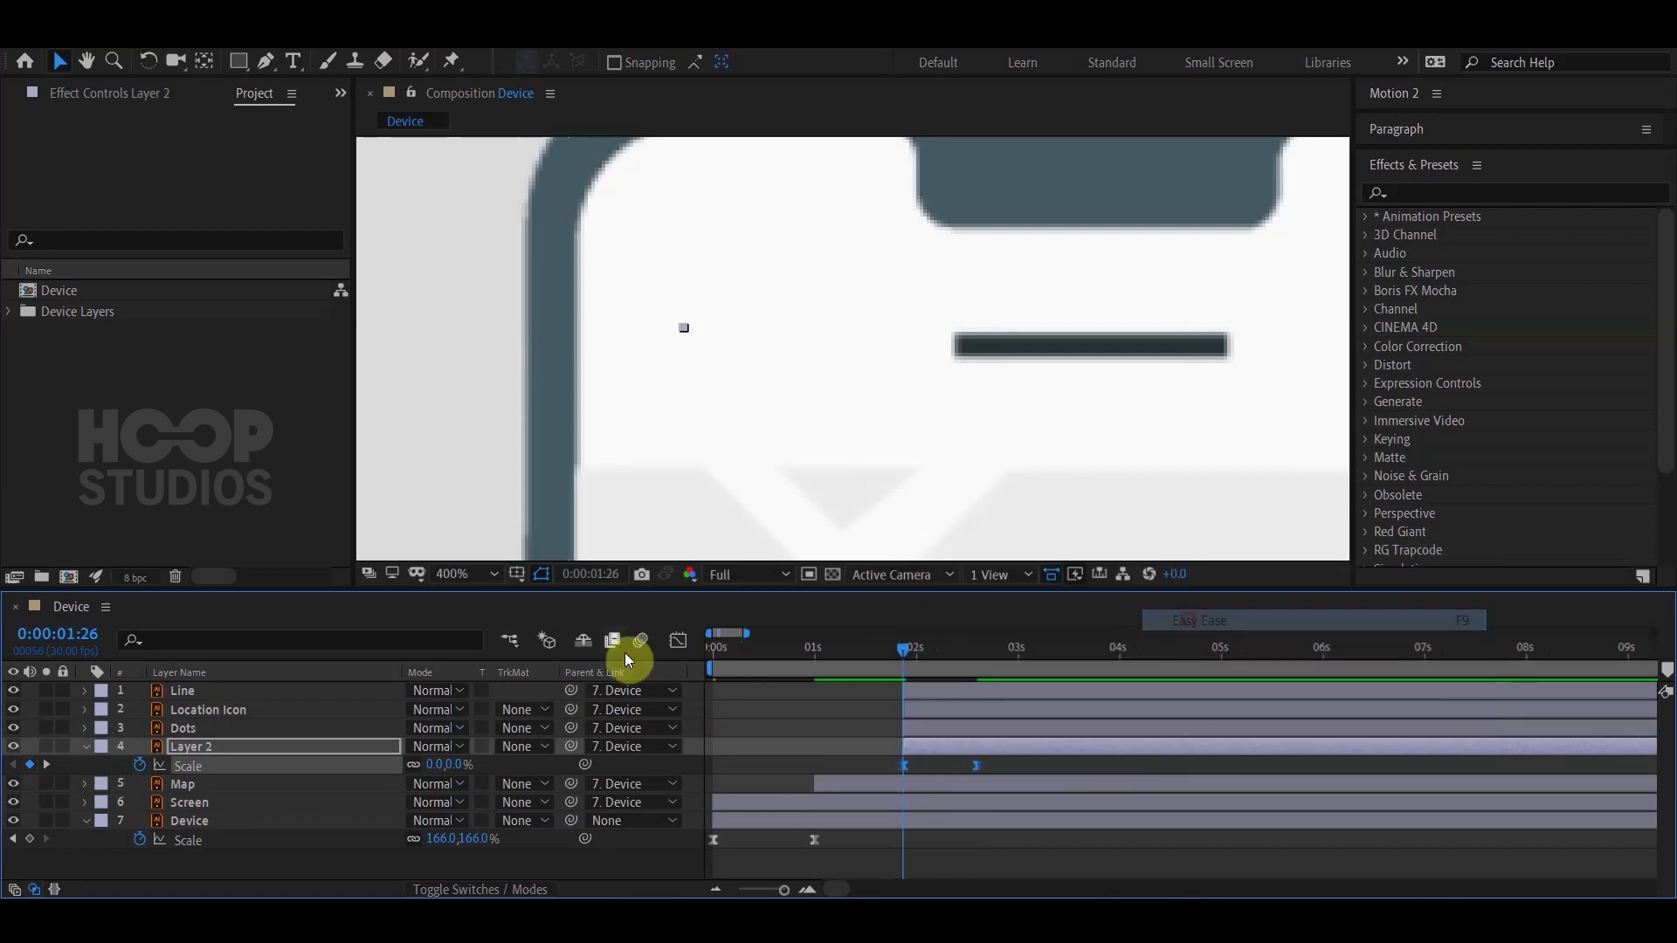
Sharpen Layer 2's Scale speed curve into a peak in the Graph Editor.
left_click(678, 640)
mouse_move(1003, 783)
left_mouse_down()
mouse_move(841, 858)
mouse_move(950, 830)
left_mouse_up()
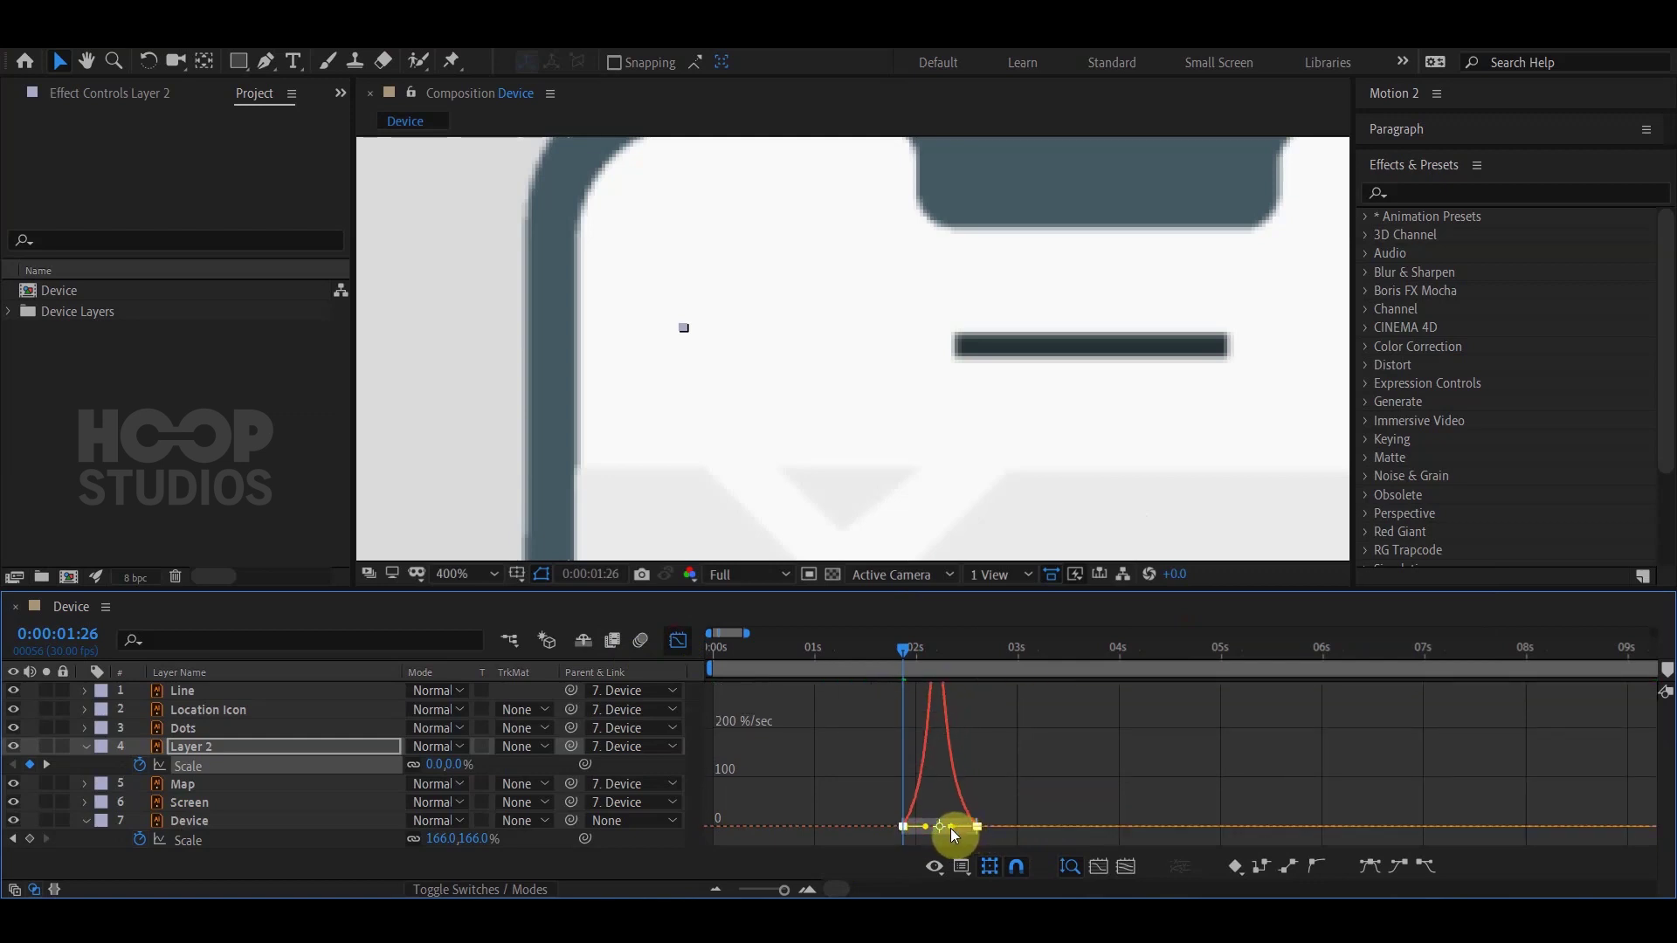
left_click(679, 641)
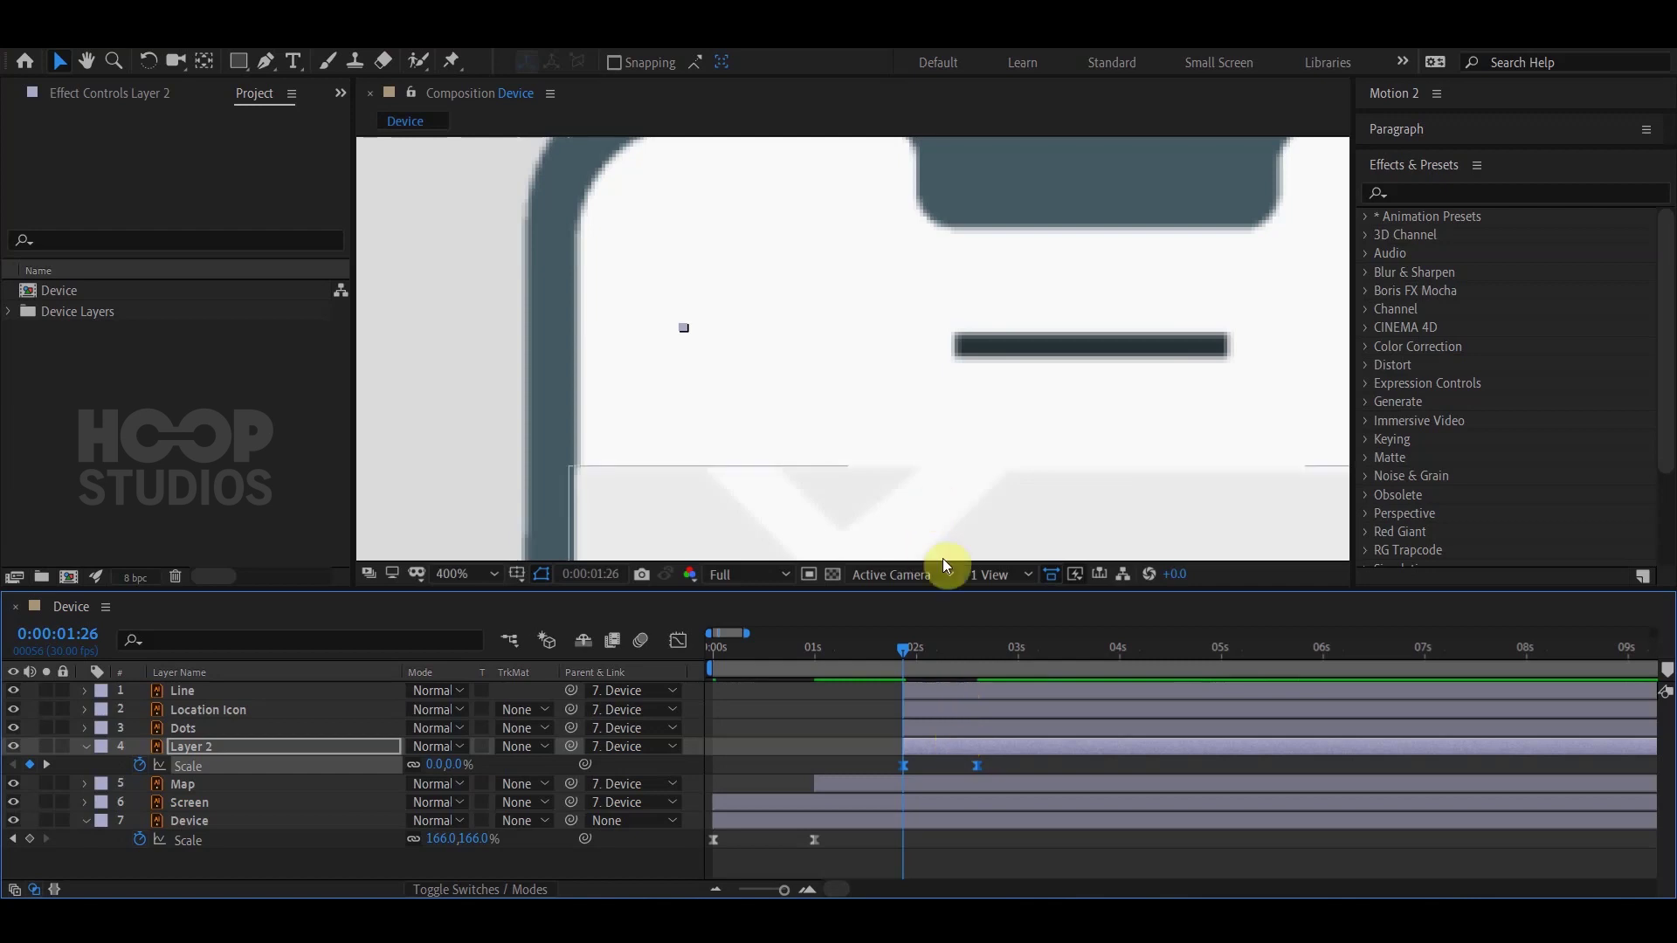
left_click_drag(881, 767, 987, 771)
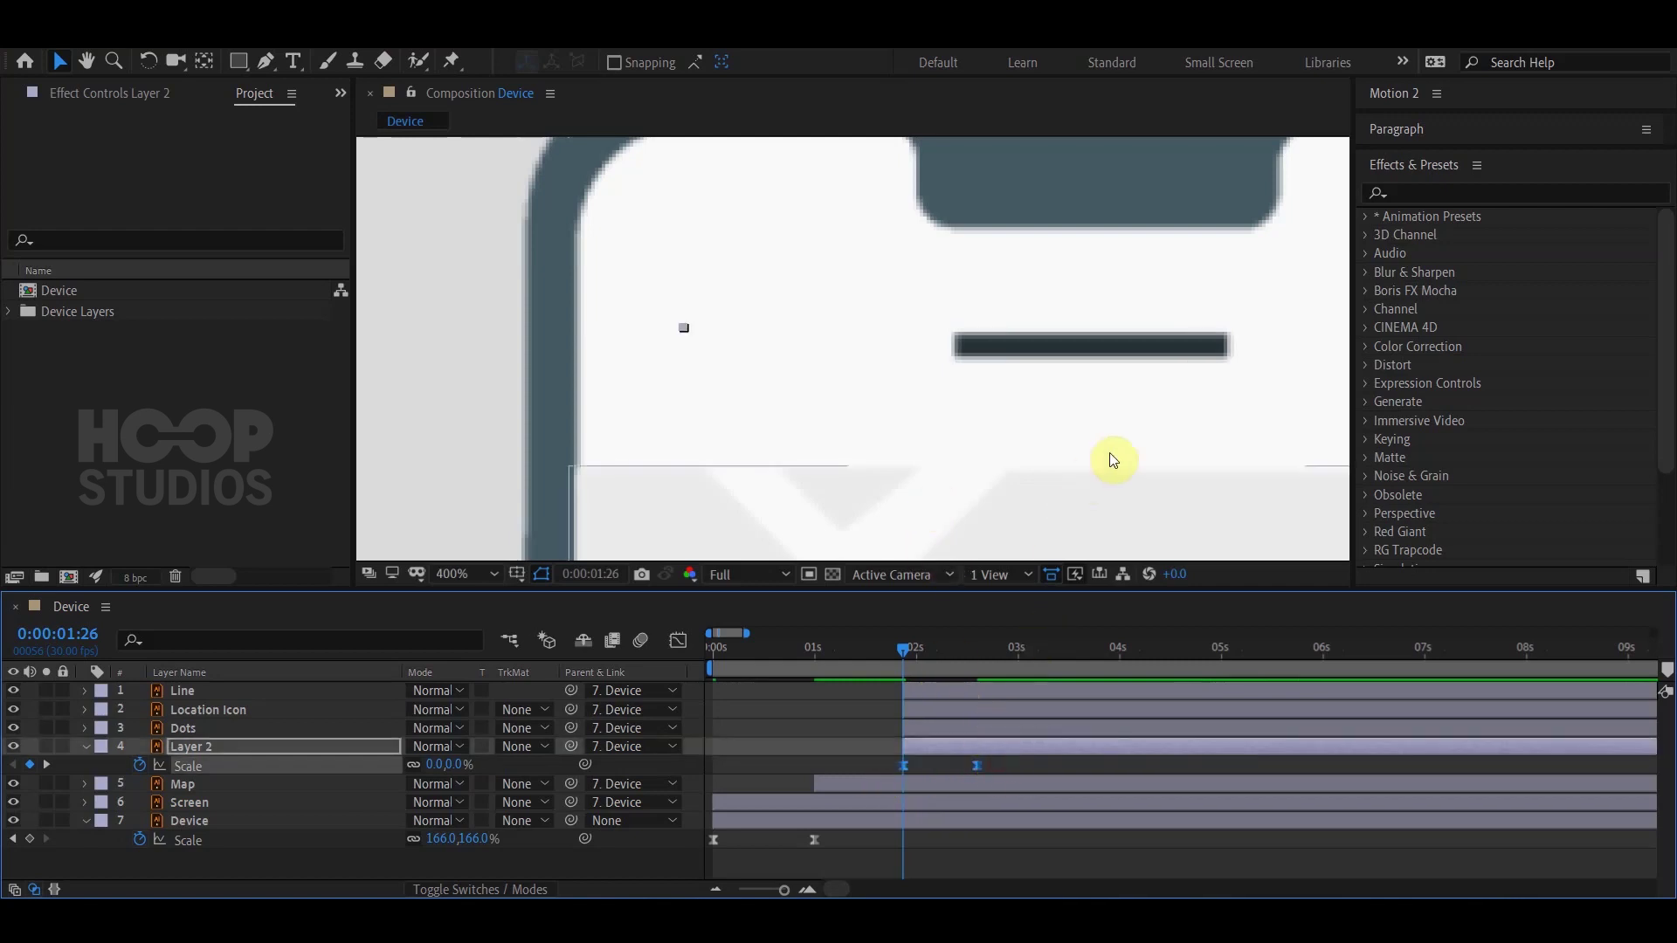
left_click_drag(1123, 450, 703, 487)
left_click(1061, 389)
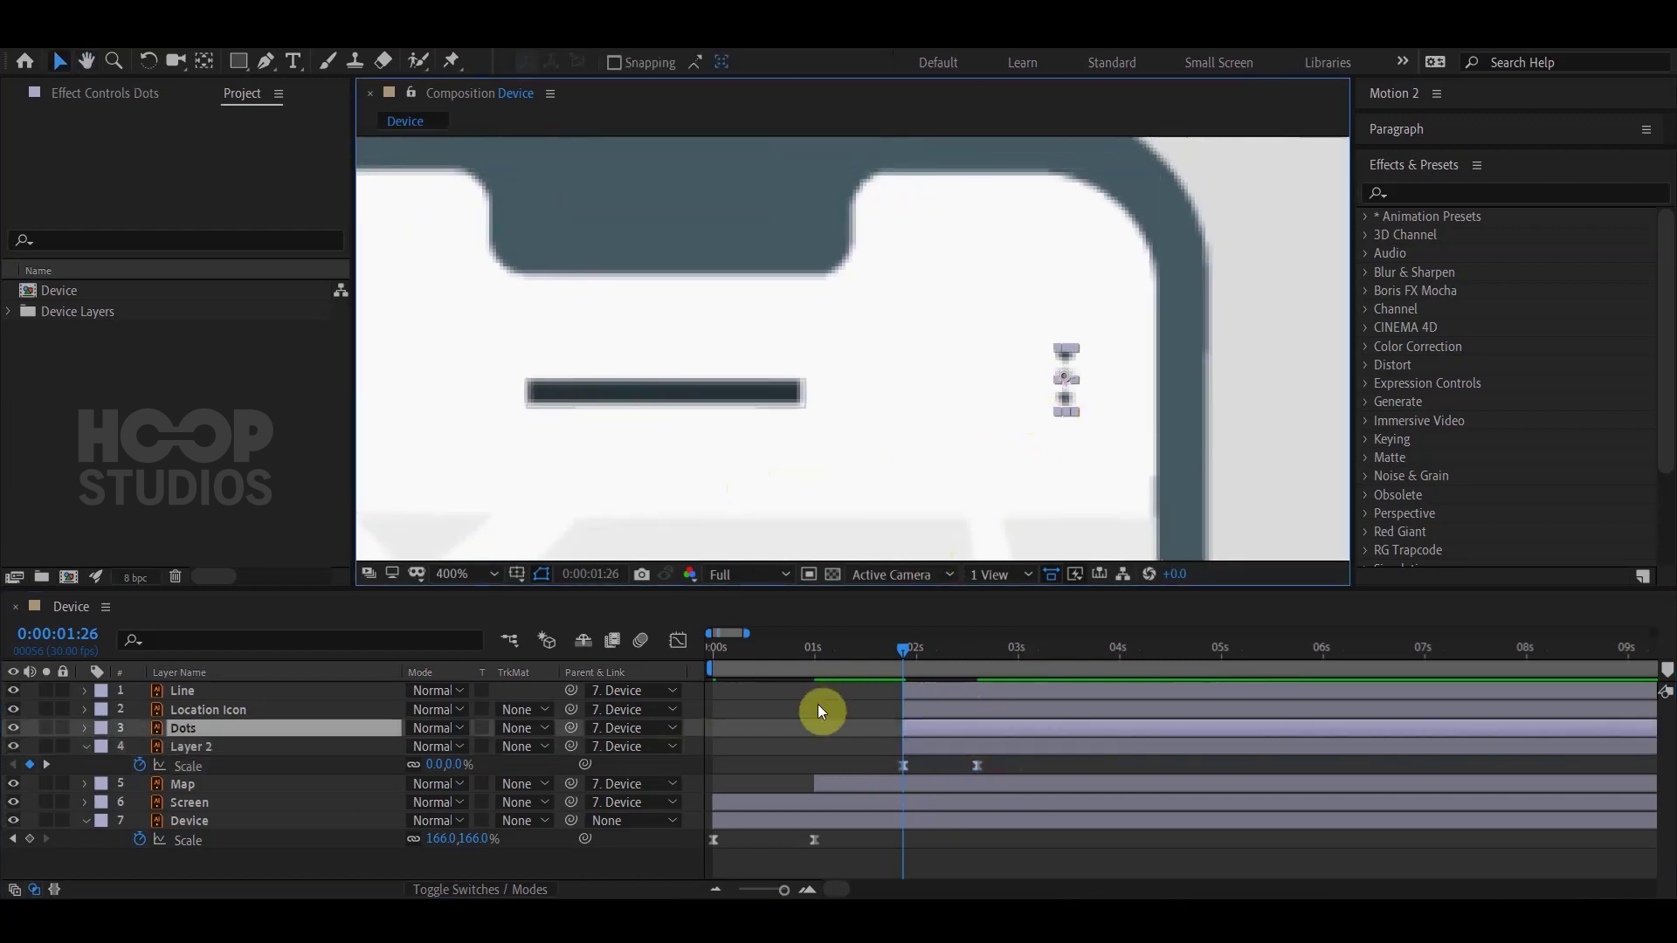
Keyframe the Dots layer's Scale at 0% at 0:00:01:26 and 100% at 0:00:02:18.
key("s")
left_click(139, 748)
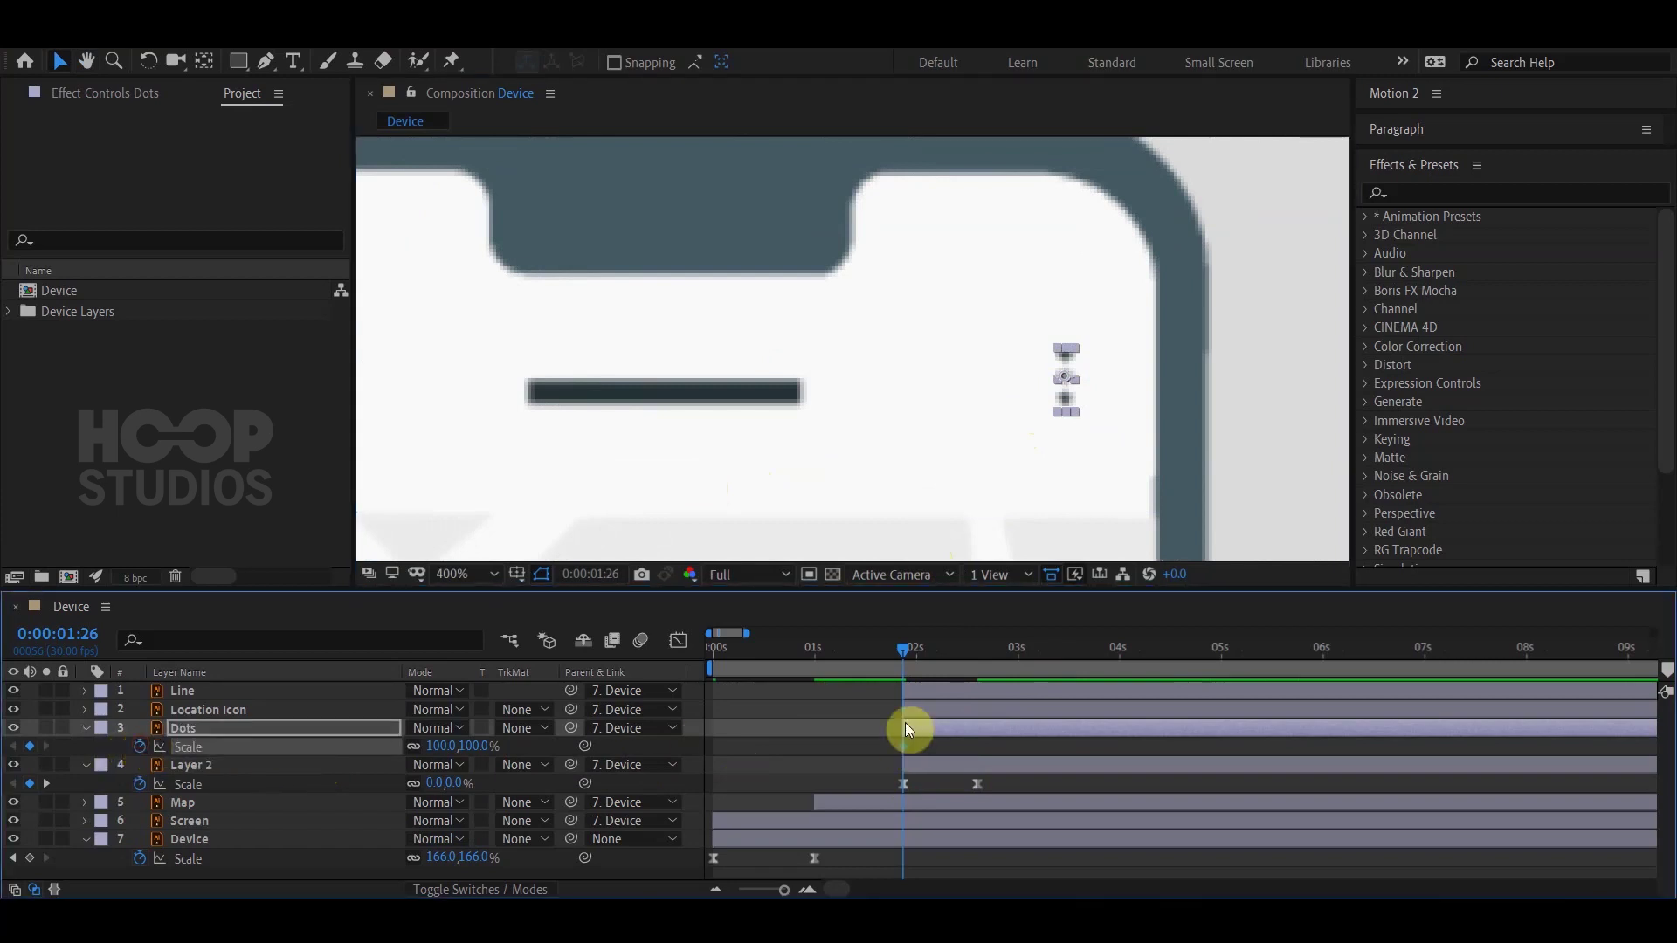
left_click(971, 646)
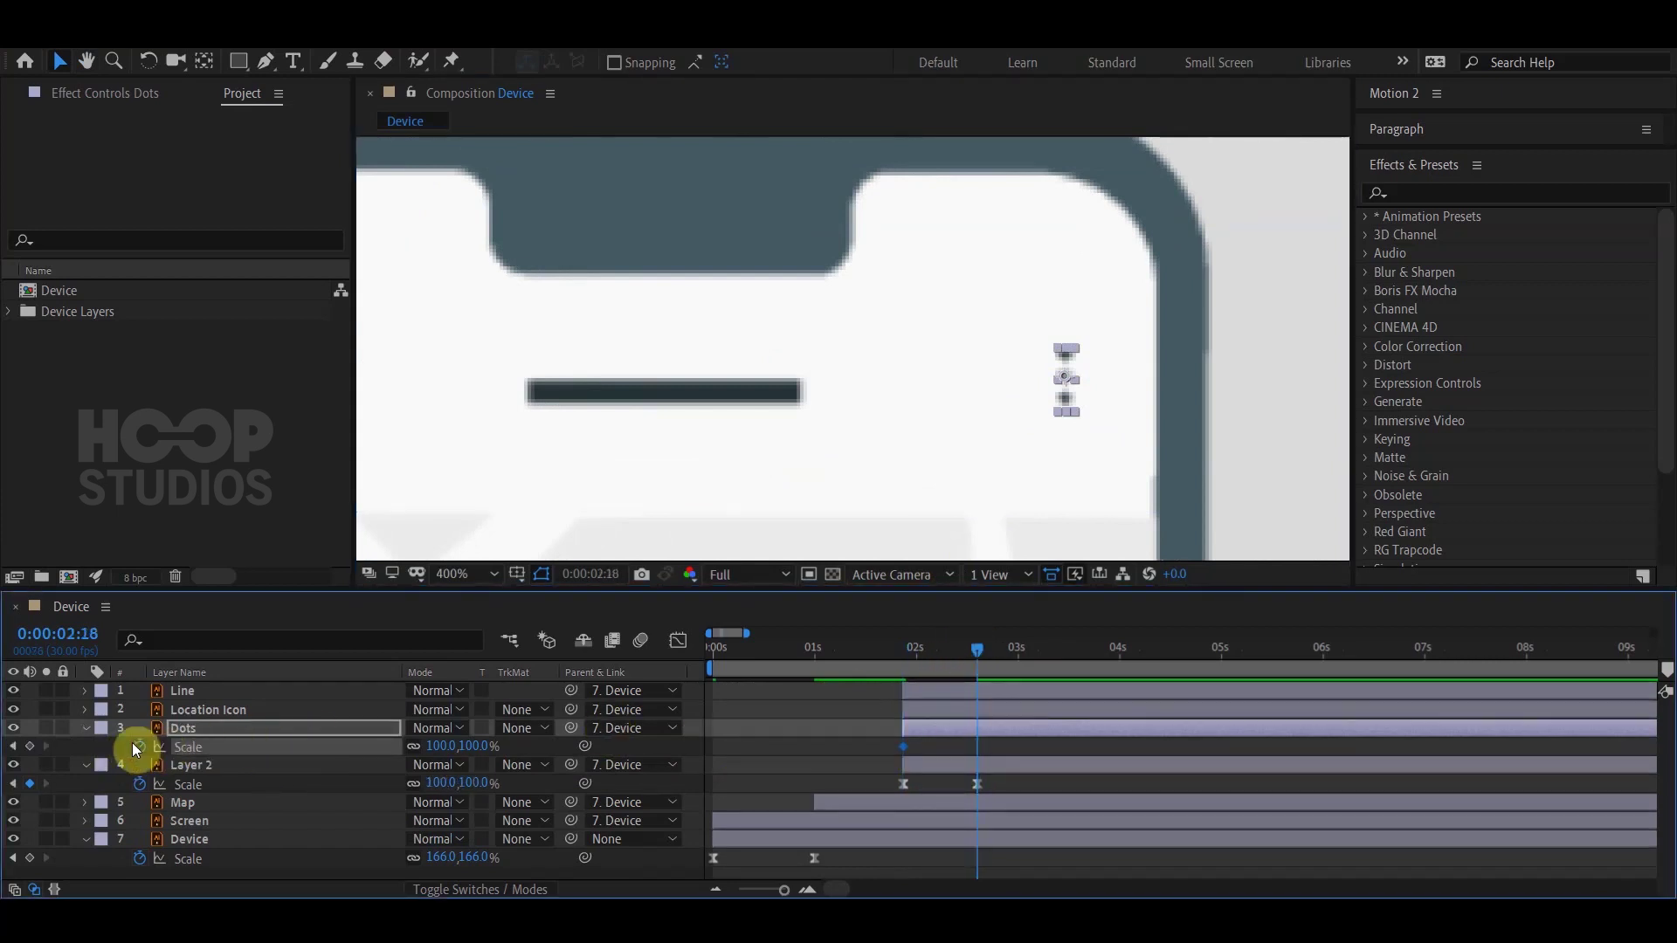
left_click(29, 747)
left_click(905, 655)
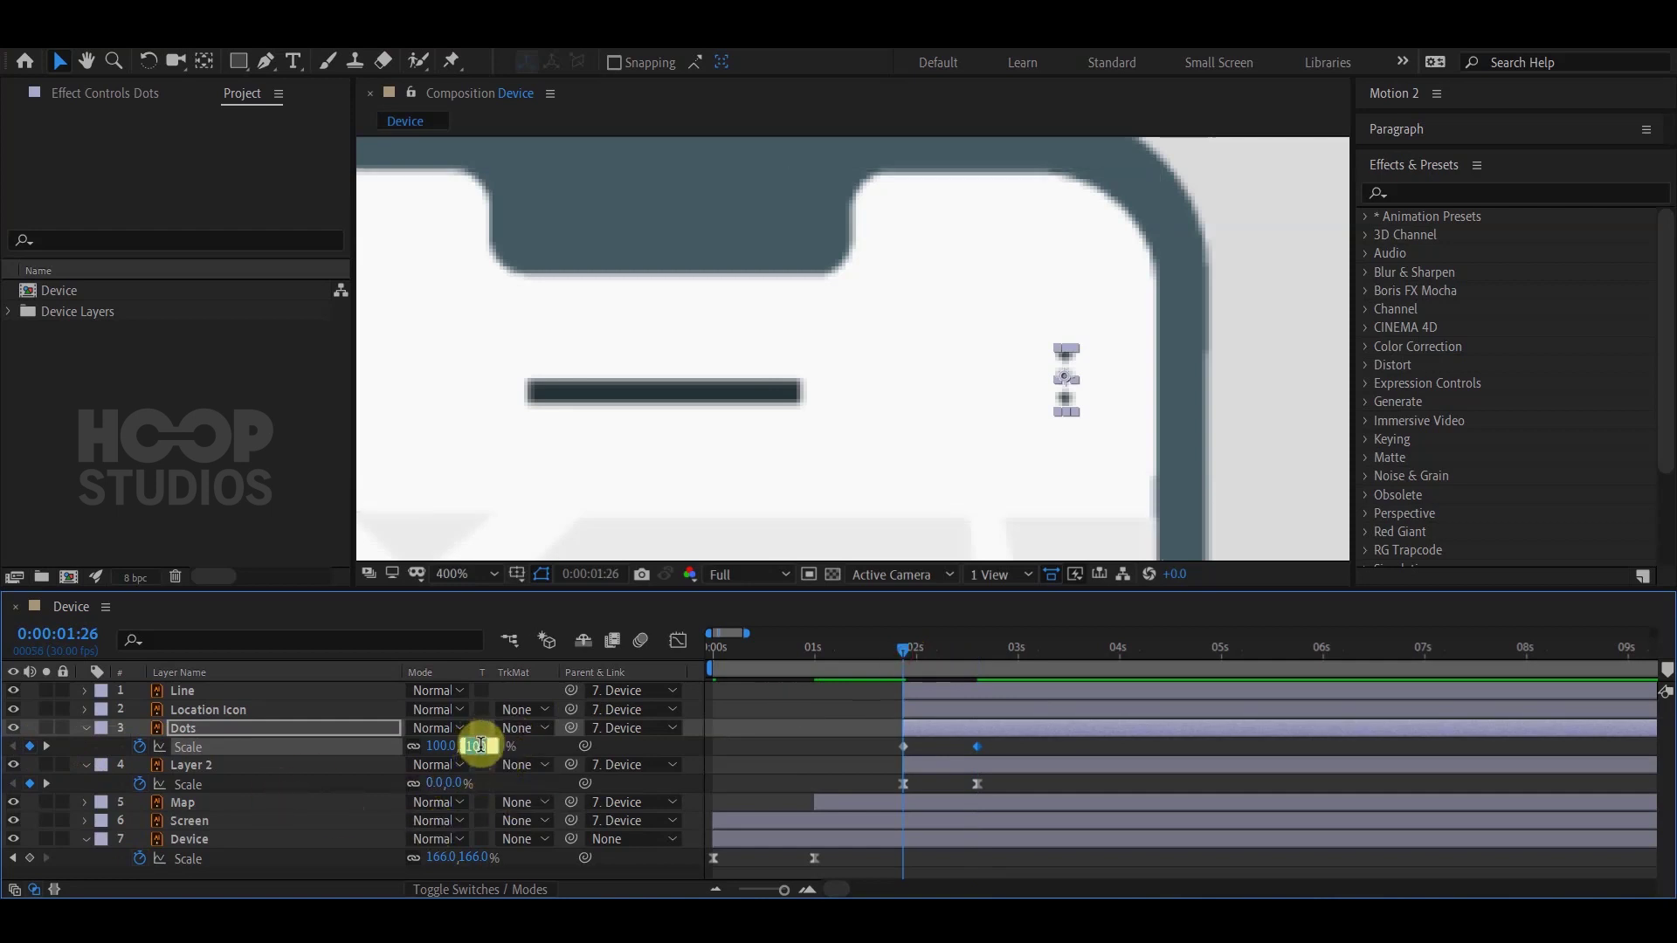
type("0")
key("Return")
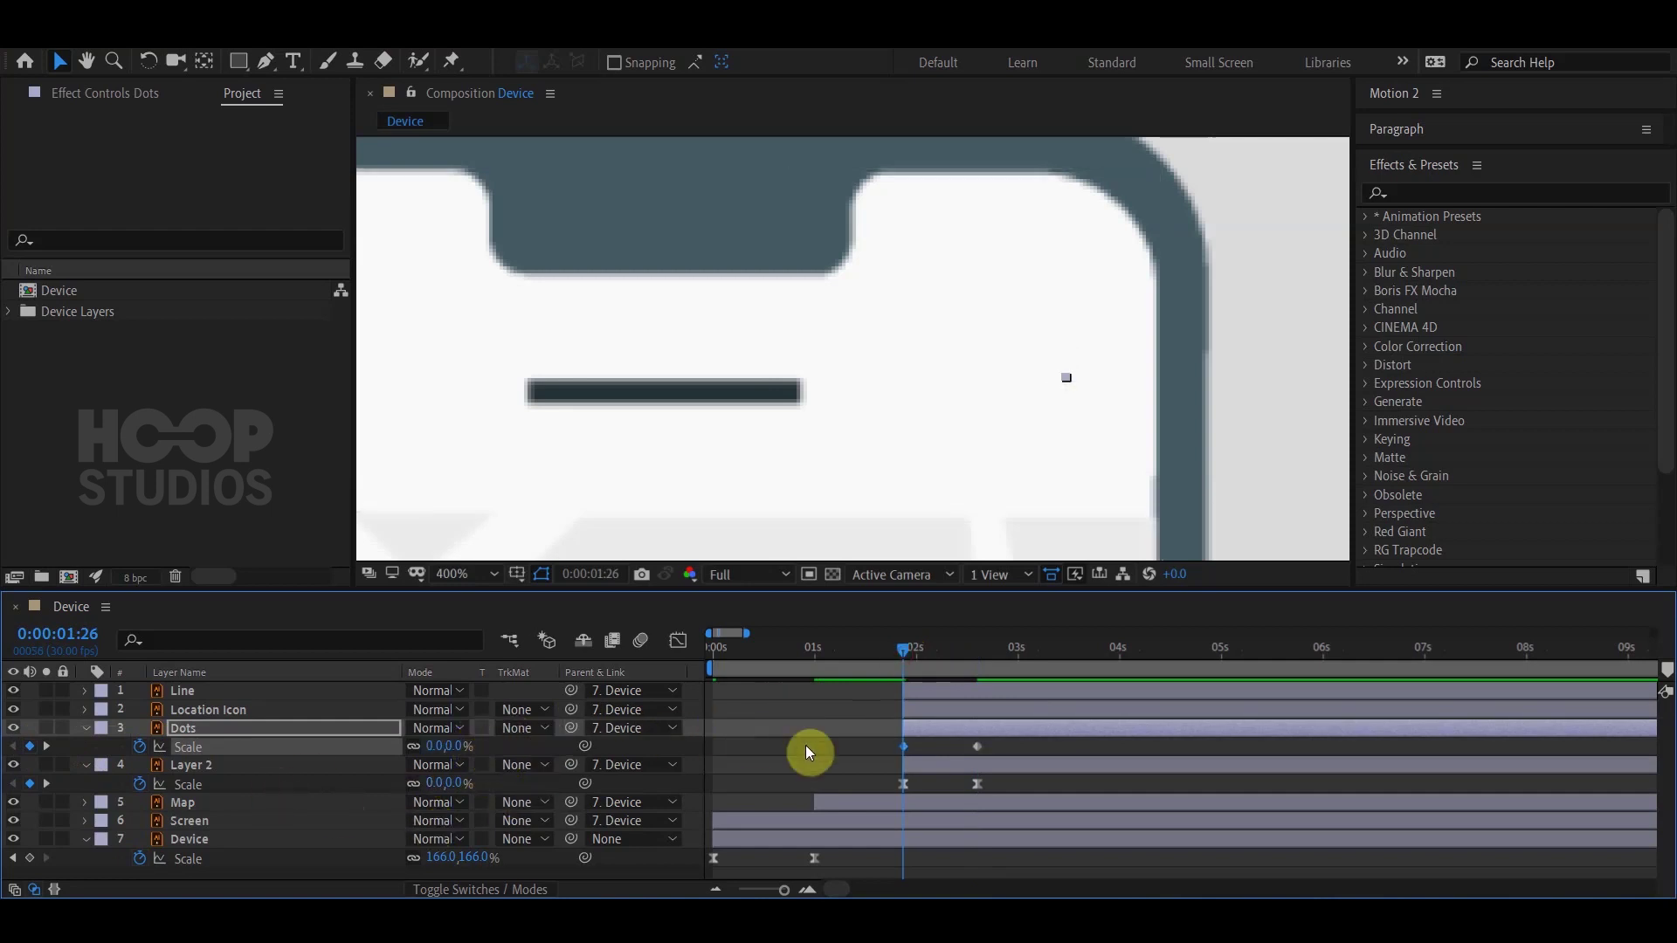
Apply Easy Ease to both Dots Scale keyframes.
left_click_drag(1000, 752, 869, 763)
right_click(903, 746)
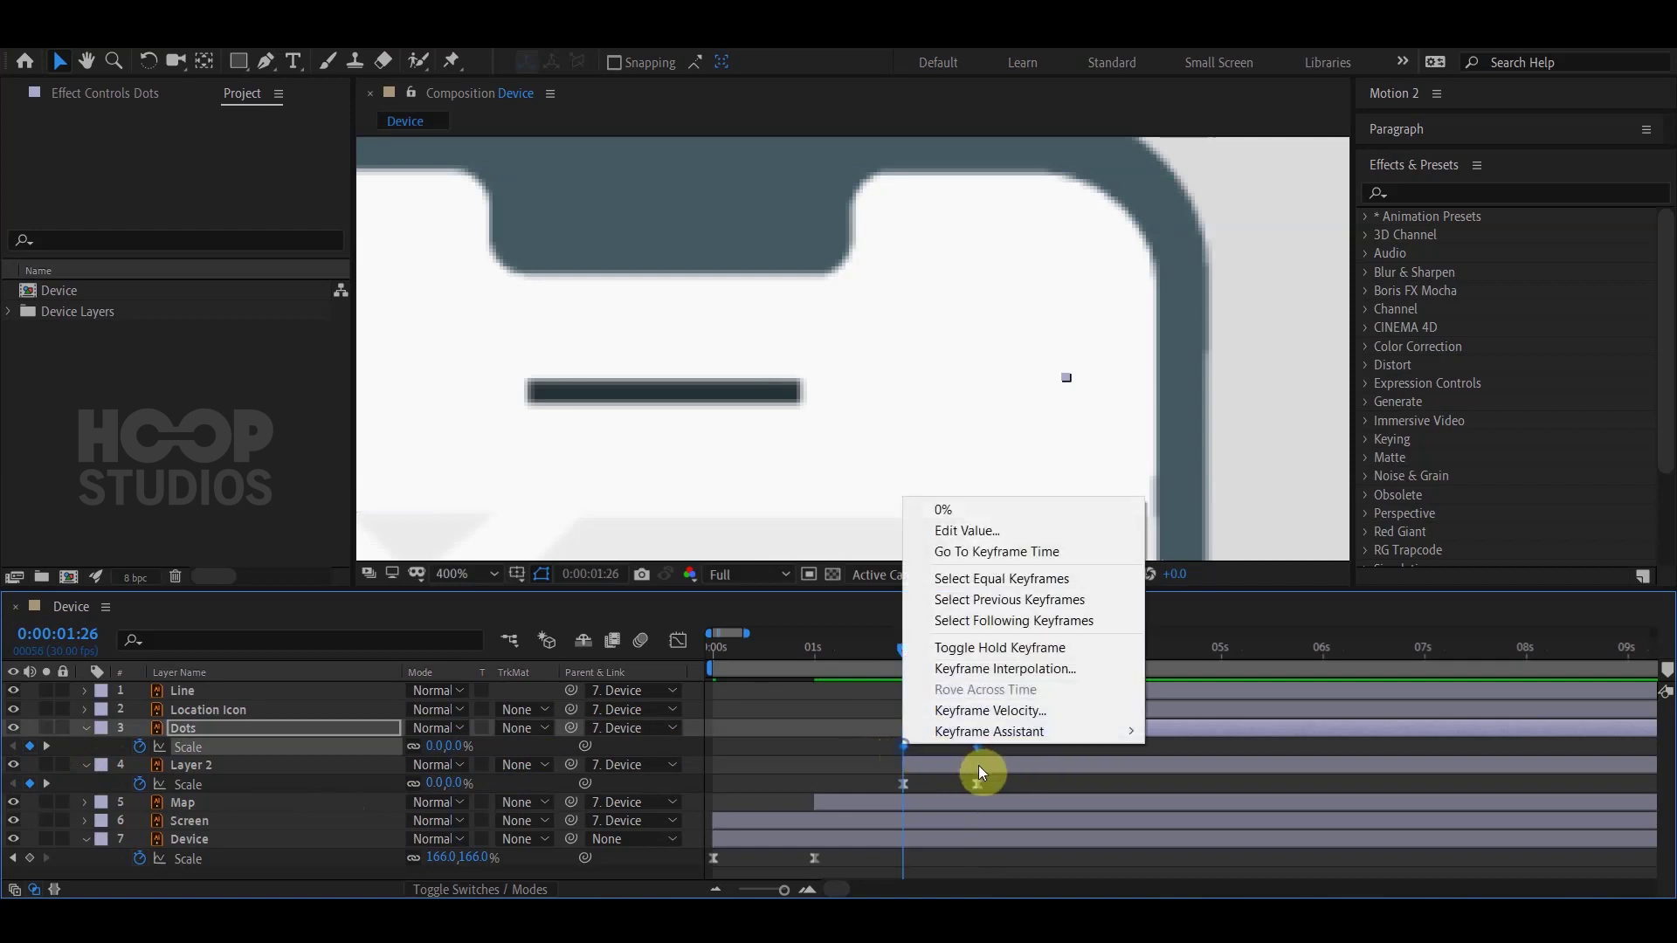
left_click(1007, 732)
left_click(1153, 794)
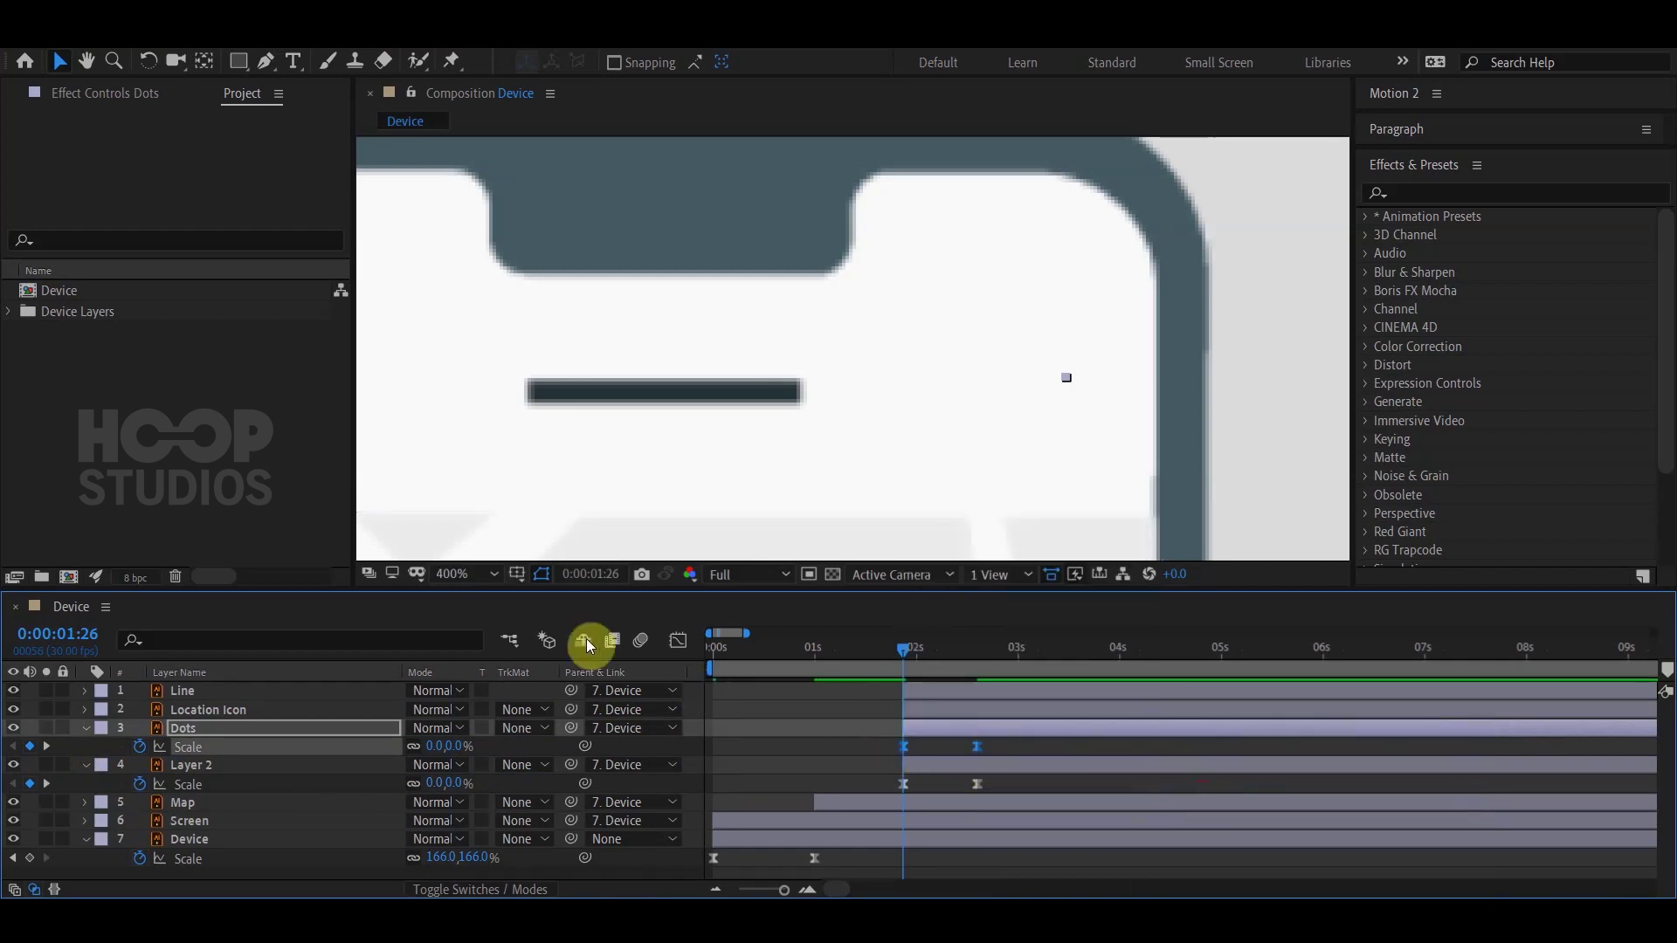
Steepen the Dots speed curve in the Graph Editor for a sharper pop, then reframe the phone.
left_click(678, 640)
mouse_move(1003, 804)
left_mouse_down()
mouse_move(856, 846)
mouse_move(950, 836)
left_mouse_up()
left_click_drag(943, 828, 928, 827)
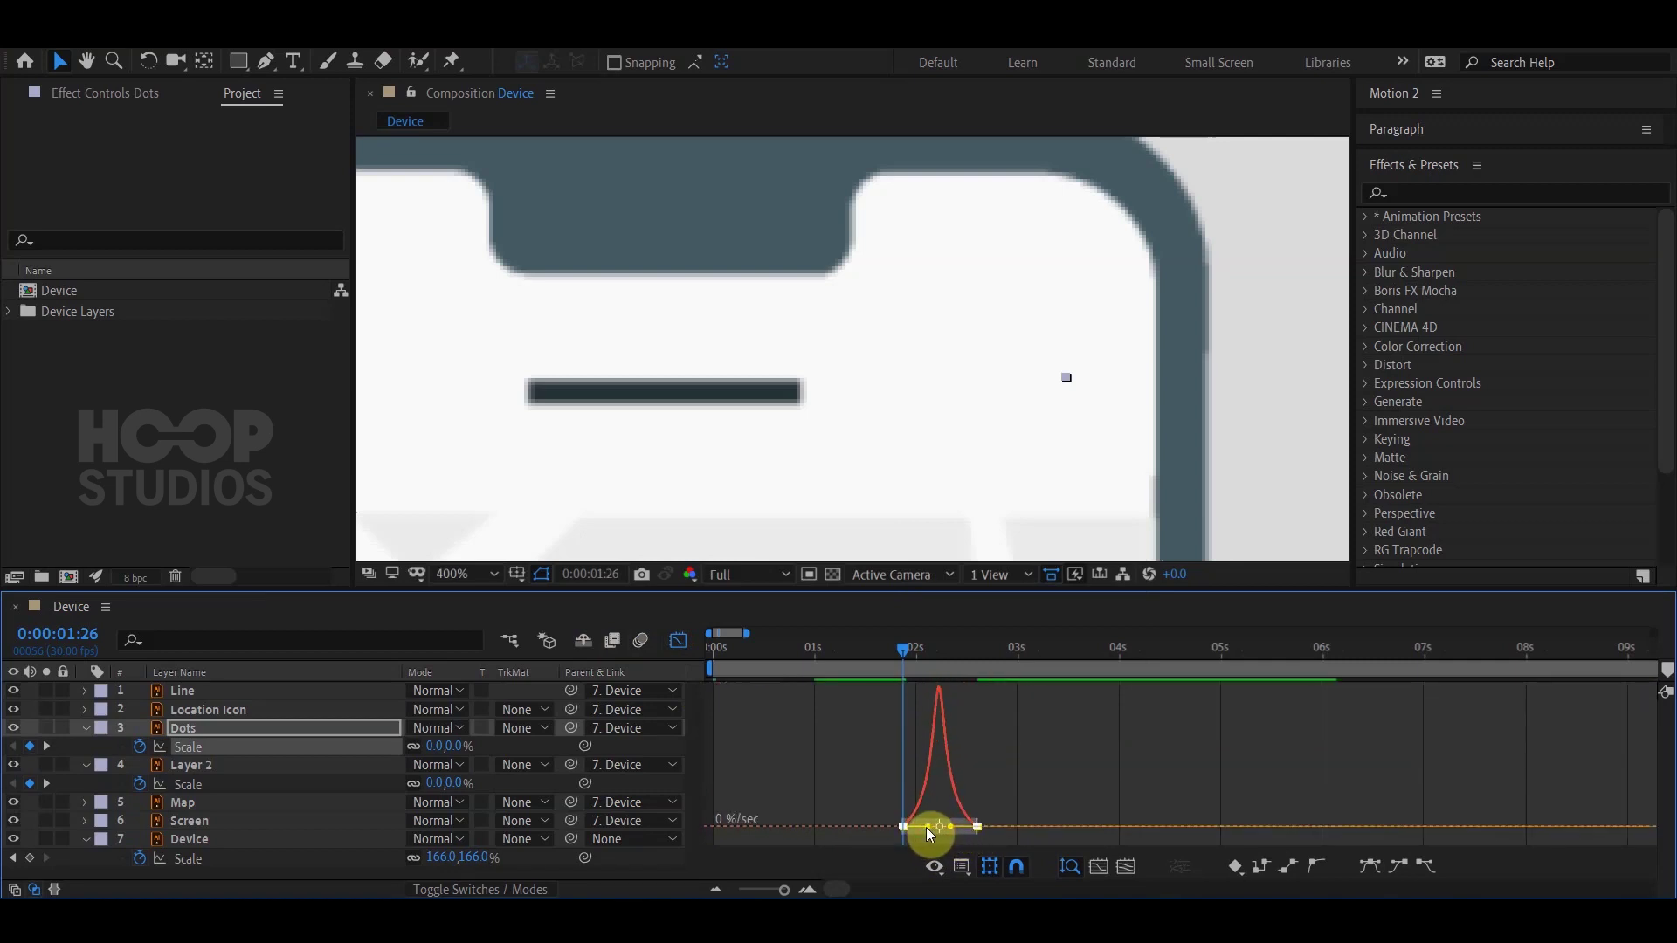
left_click(678, 640)
left_click(834, 746)
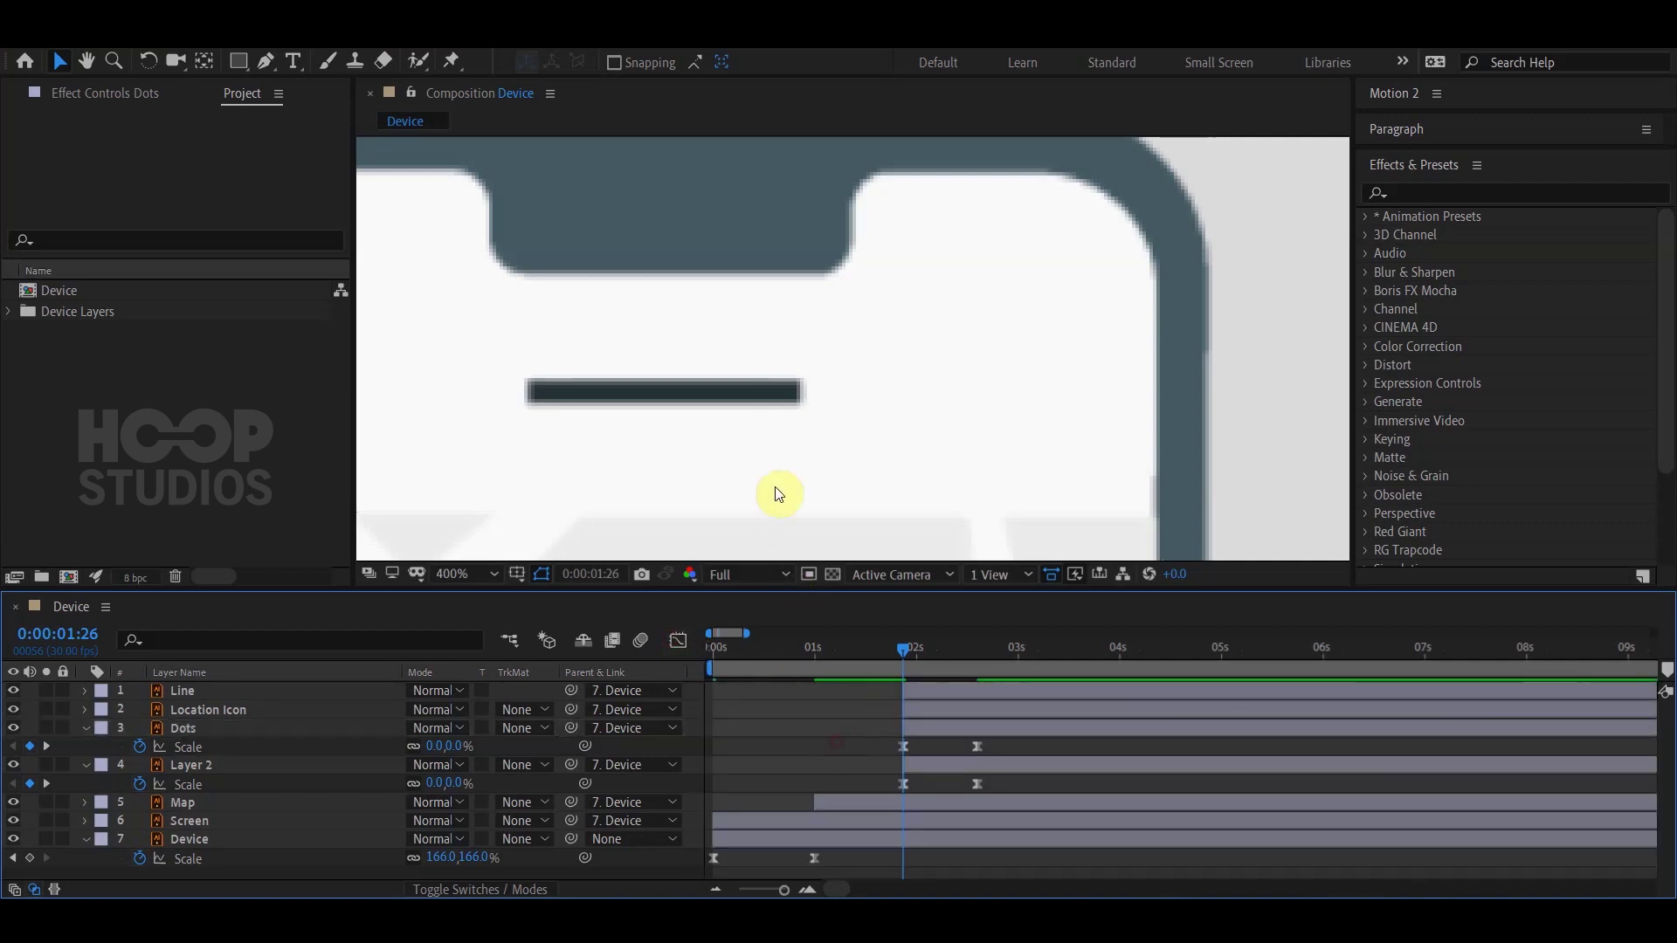
key("comma")
key("comma")
mouse_move(841, 507)
left_mouse_down()
mouse_move(898, 339)
mouse_move(900, 419)
left_mouse_up()
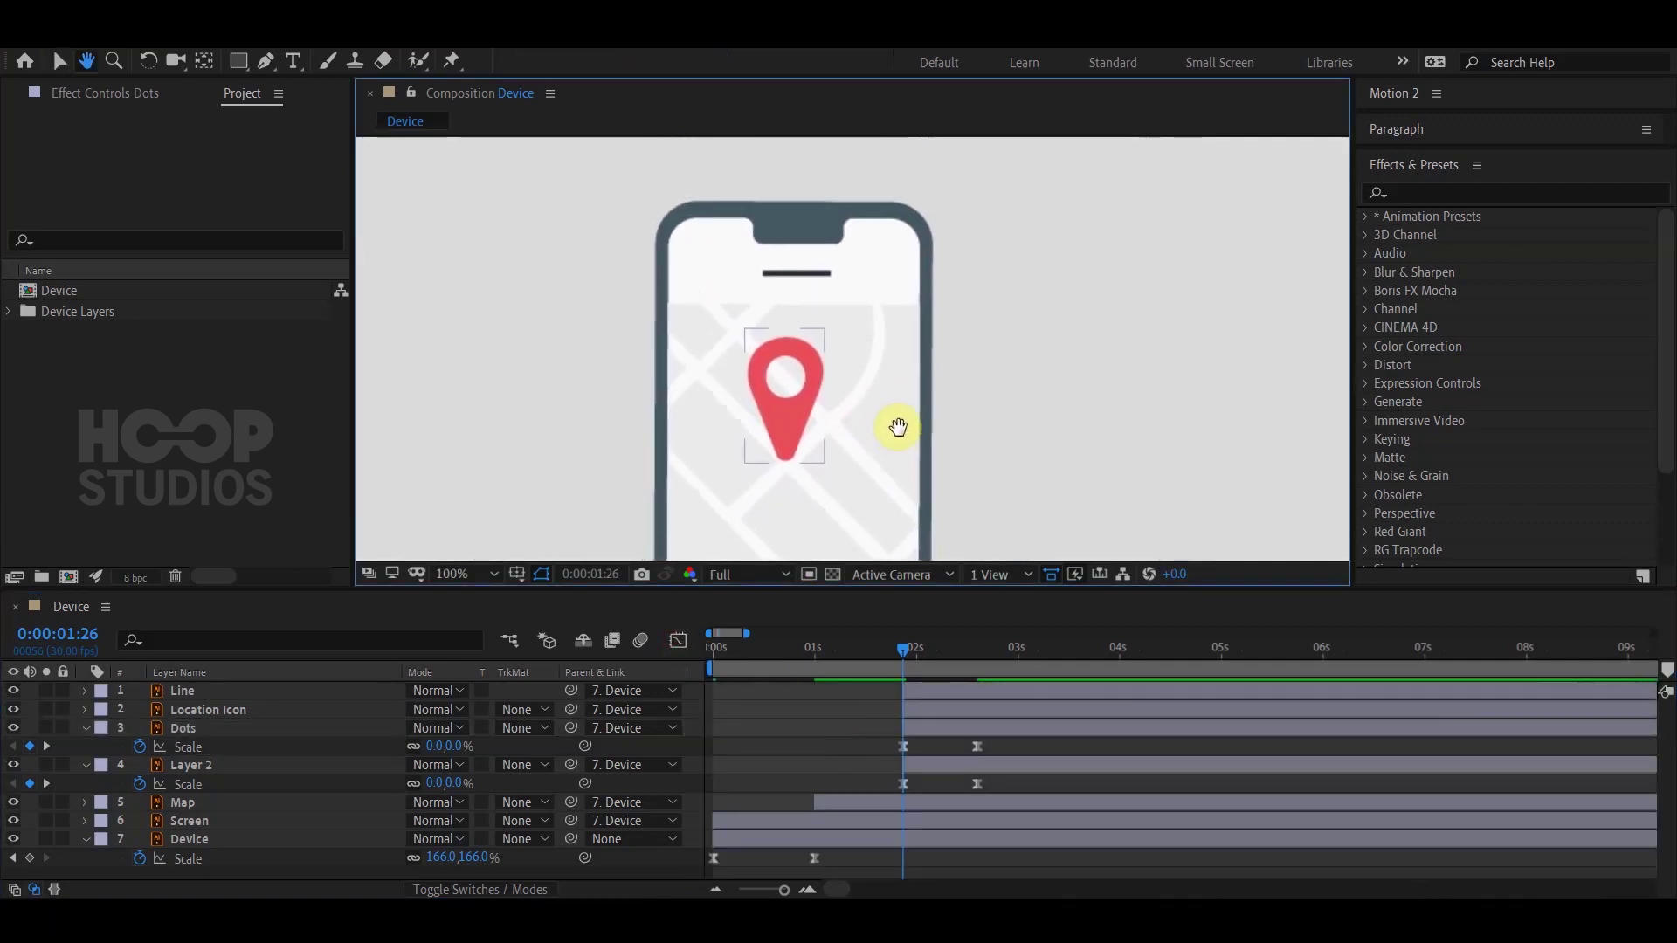
Add Scale keyframes to the top Line bar at 0:00:01:26 and 0:00:02:18.
scroll(874, 386, "up", 1)
scroll(851, 356, "up", 1)
key("v")
left_click(825, 326)
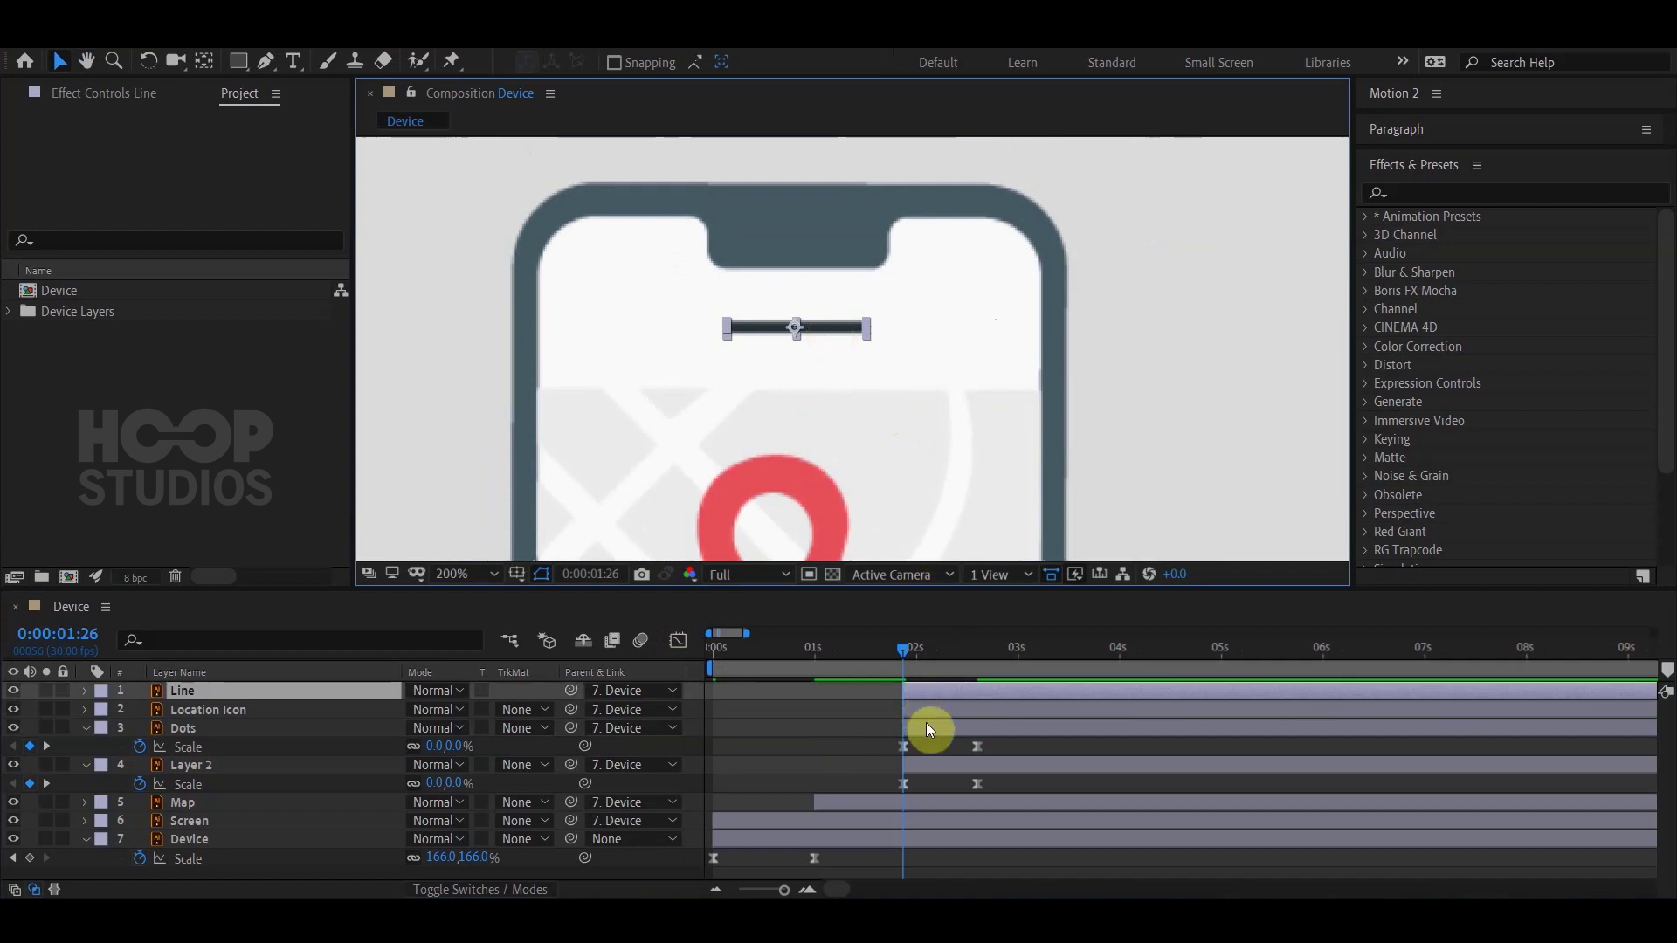
key("s")
left_click(140, 710)
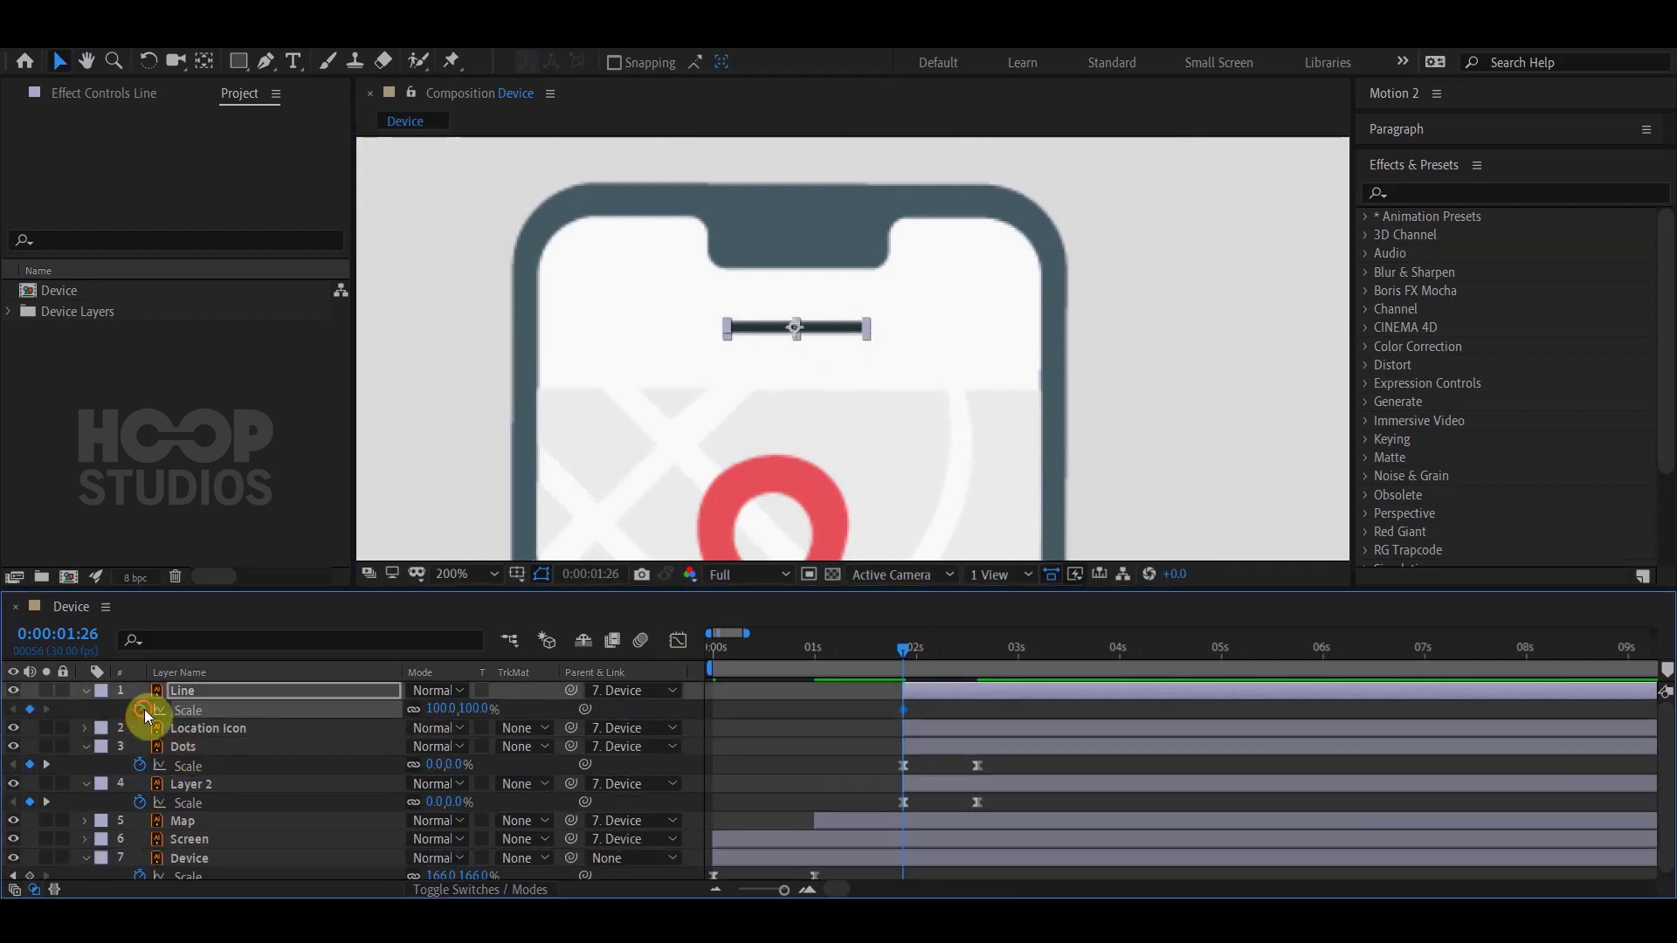
left_click_drag(936, 664, 977, 650)
left_click(766, 773)
left_click(50, 709)
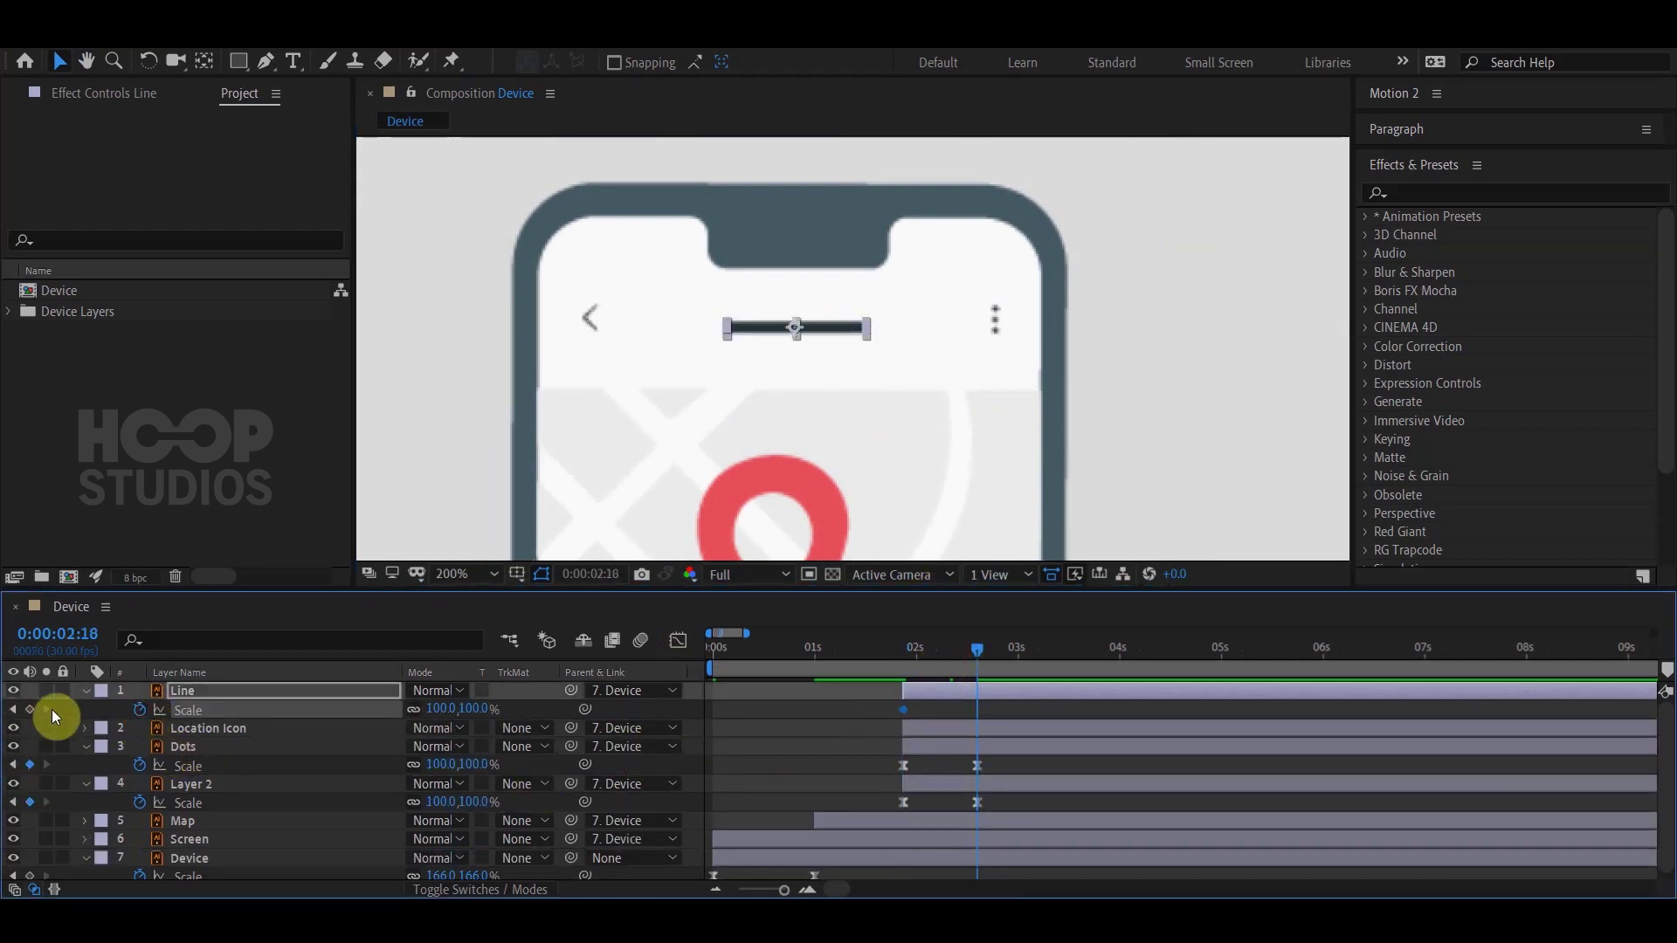
left_click(27, 710)
Move the Line layer below Location Icon and apply Easy Ease to its Scale keyframes.
left_click(196, 688)
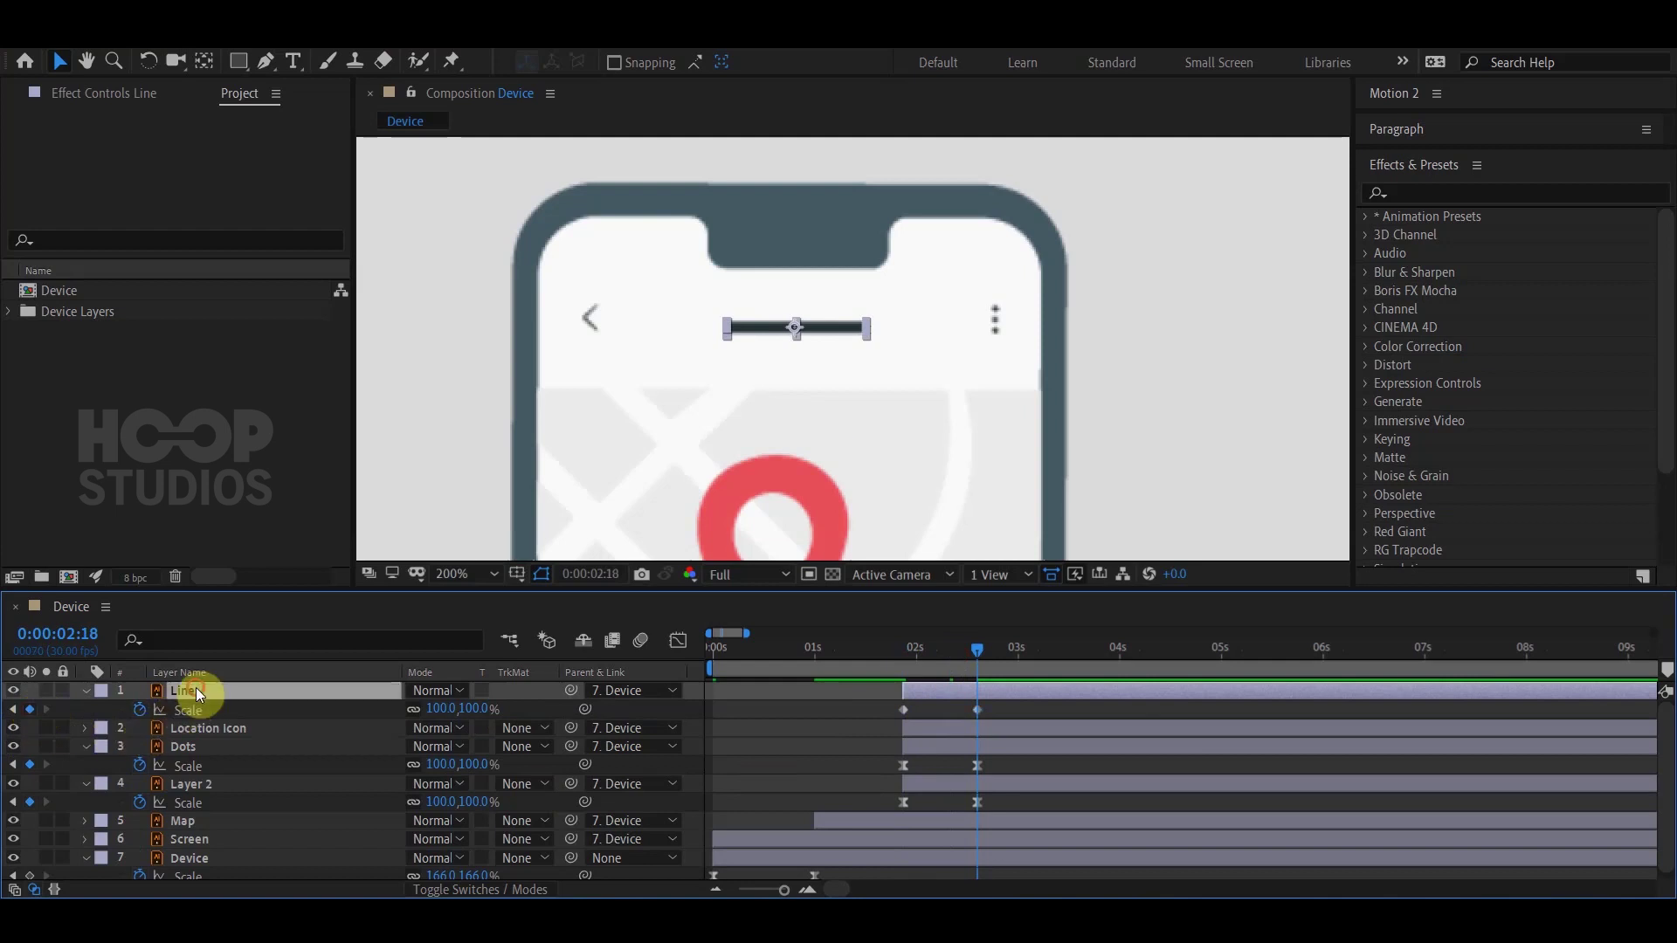
left_click_drag(192, 694, 194, 737)
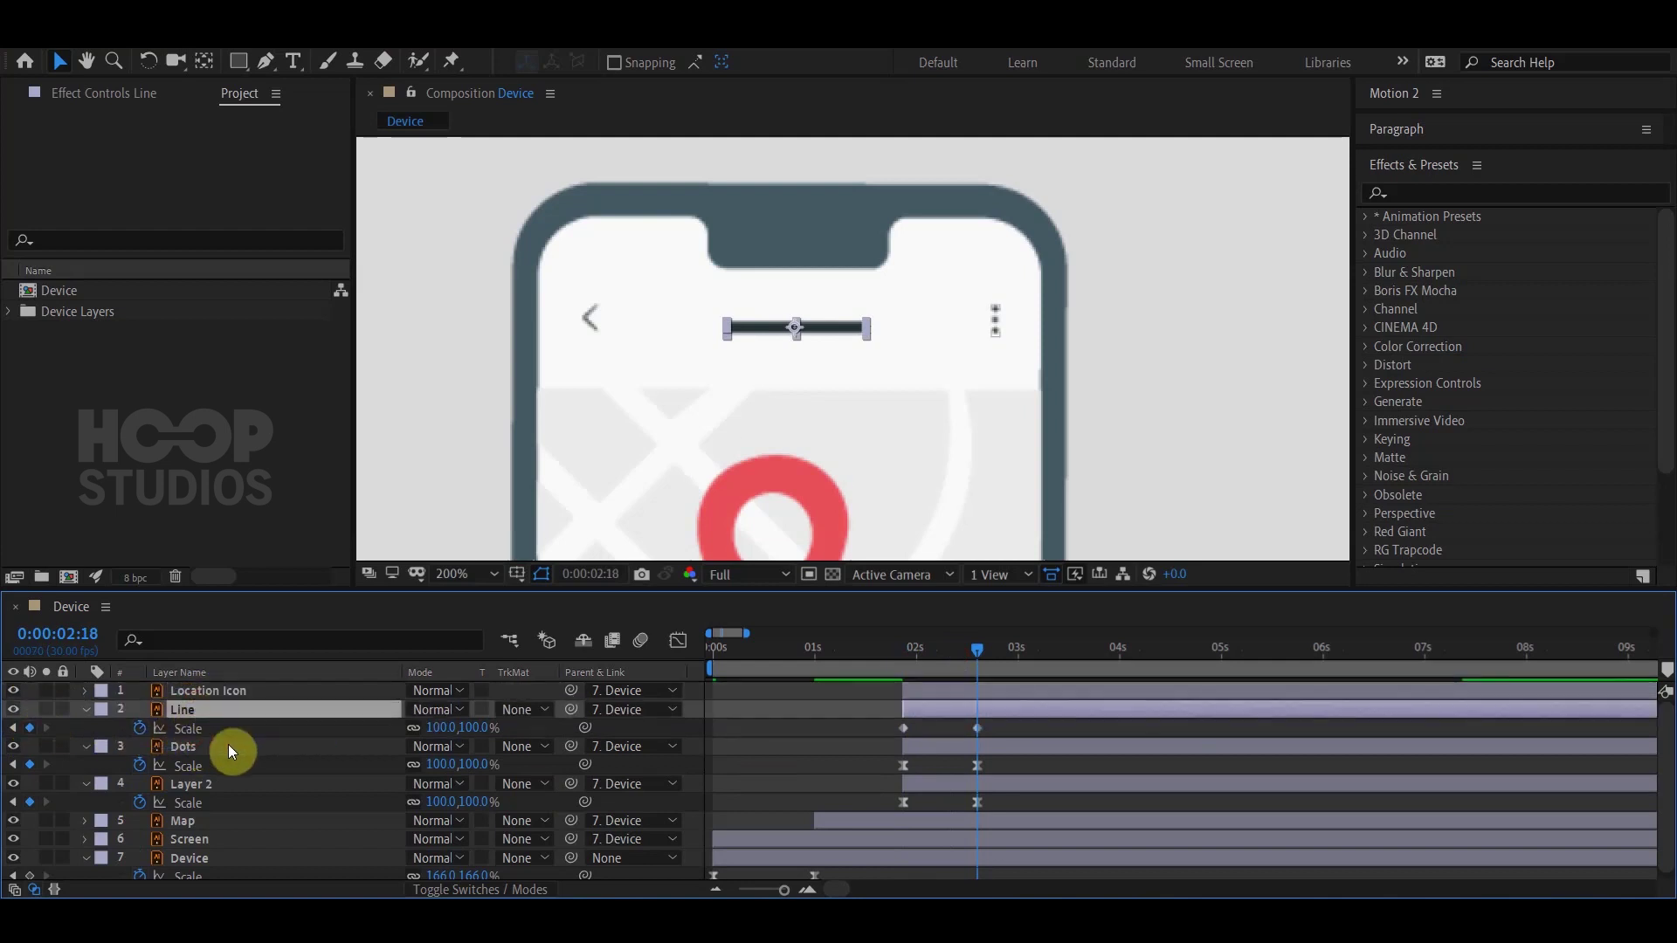
left_click(998, 725)
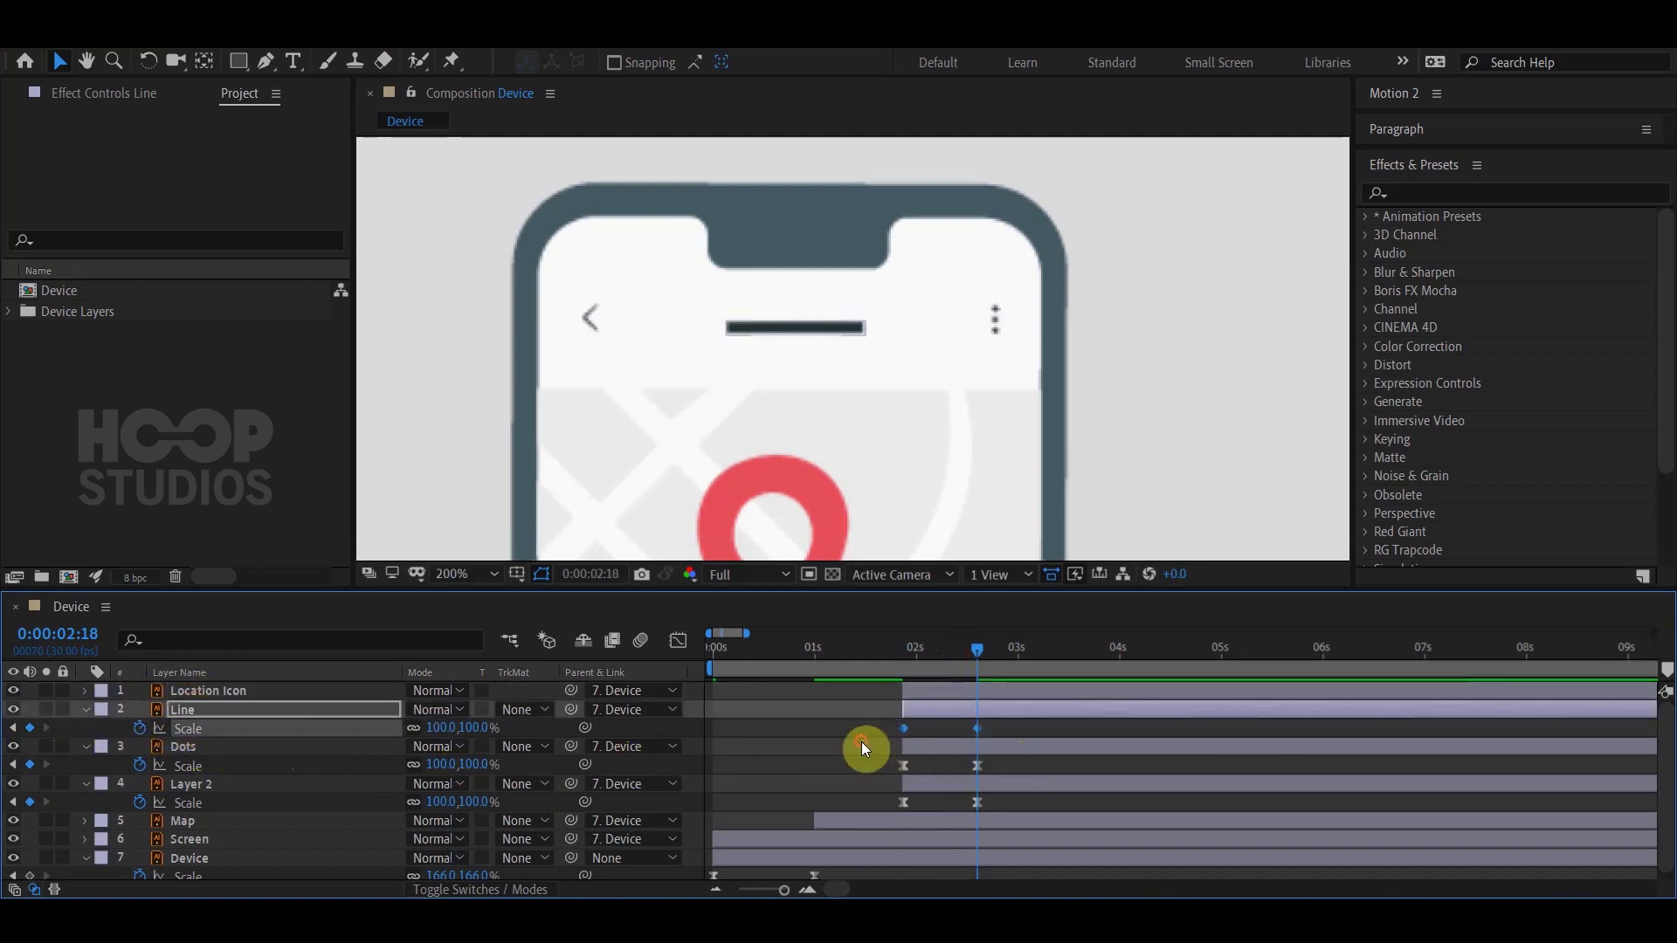
right_click(904, 732)
mouse_move(1056, 714)
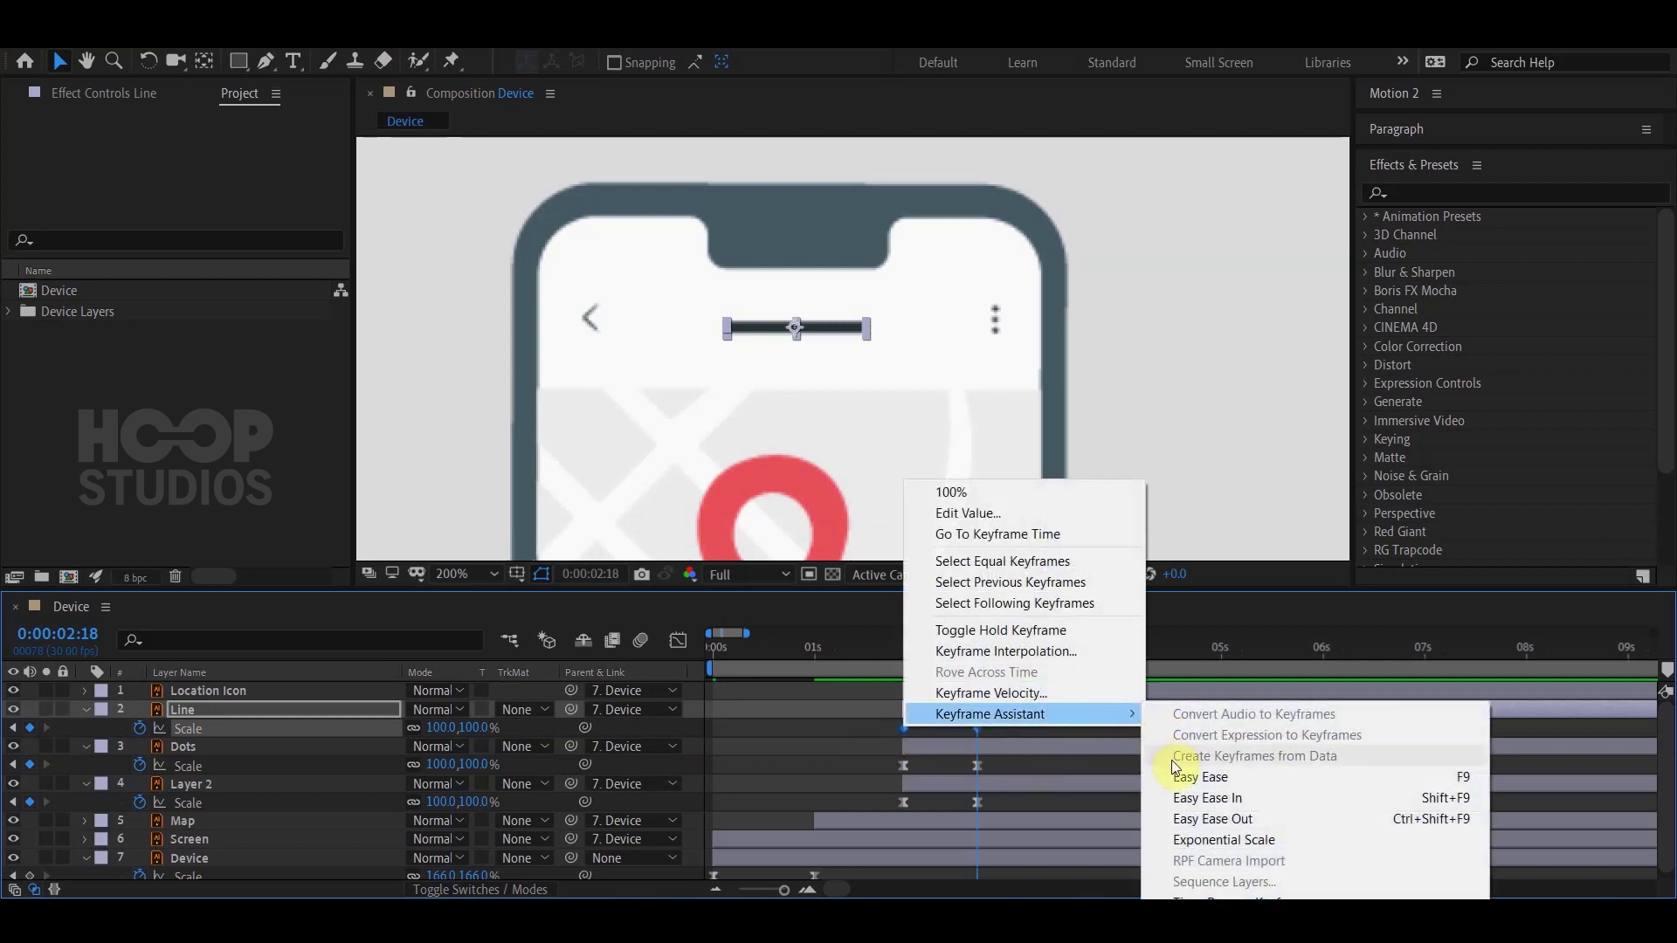
left_click(1177, 776)
Set the Line's Scale at 0:00:01:26 to 0,100% so it starts at zero width.
left_click_drag(929, 650, 905, 655)
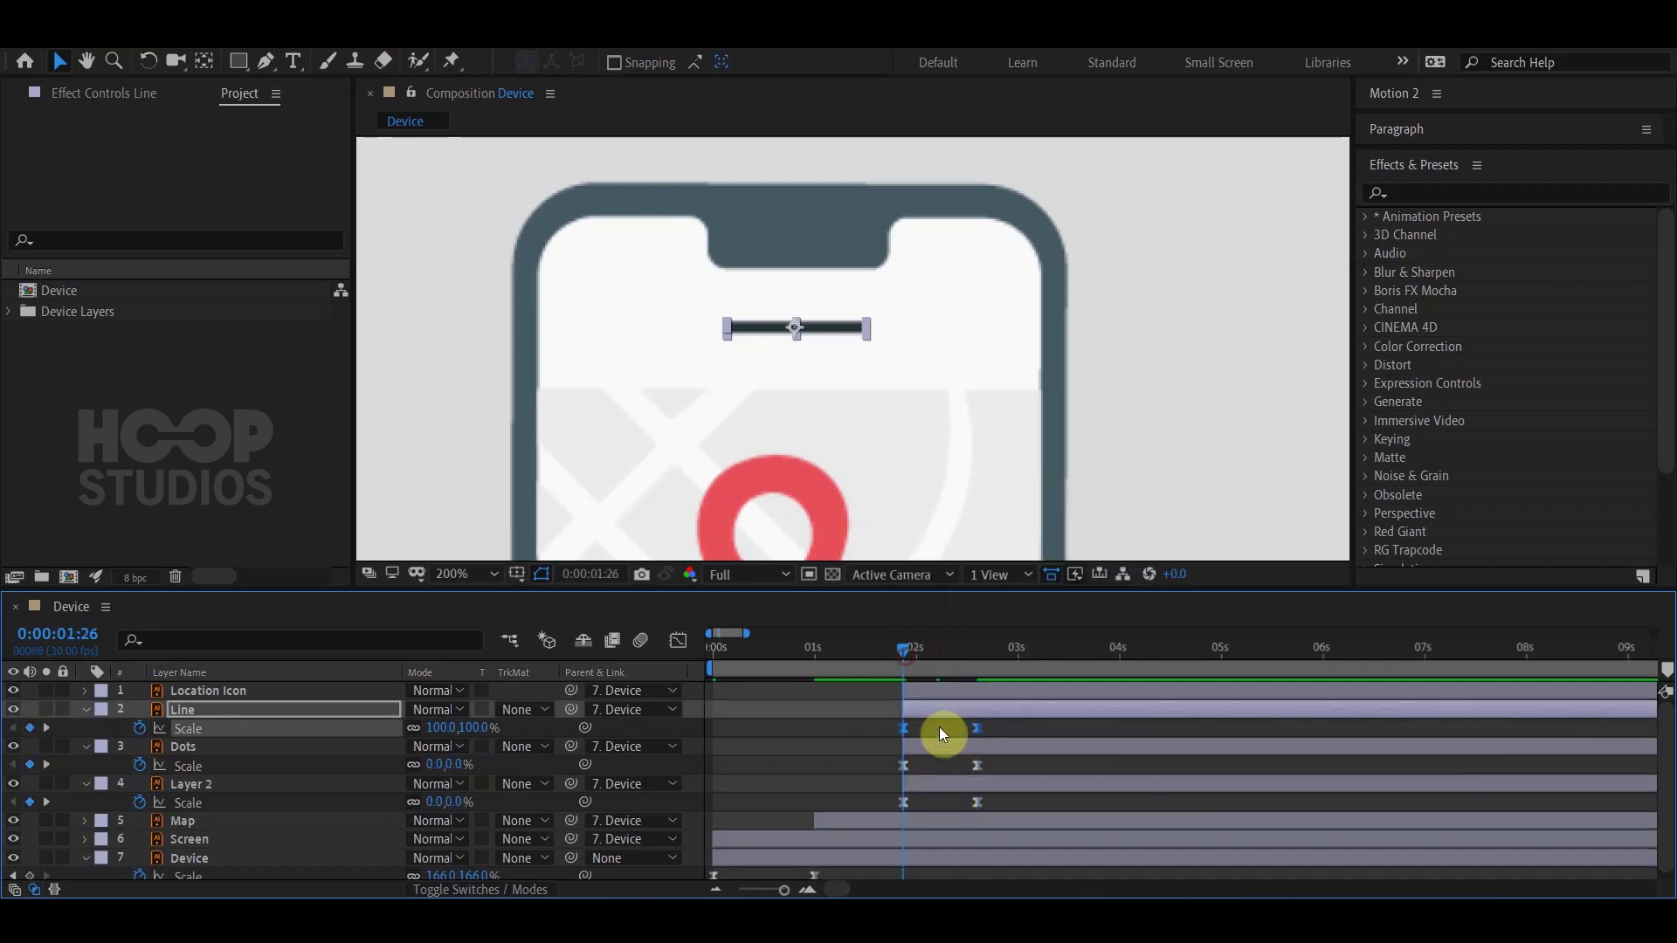
left_click(931, 704)
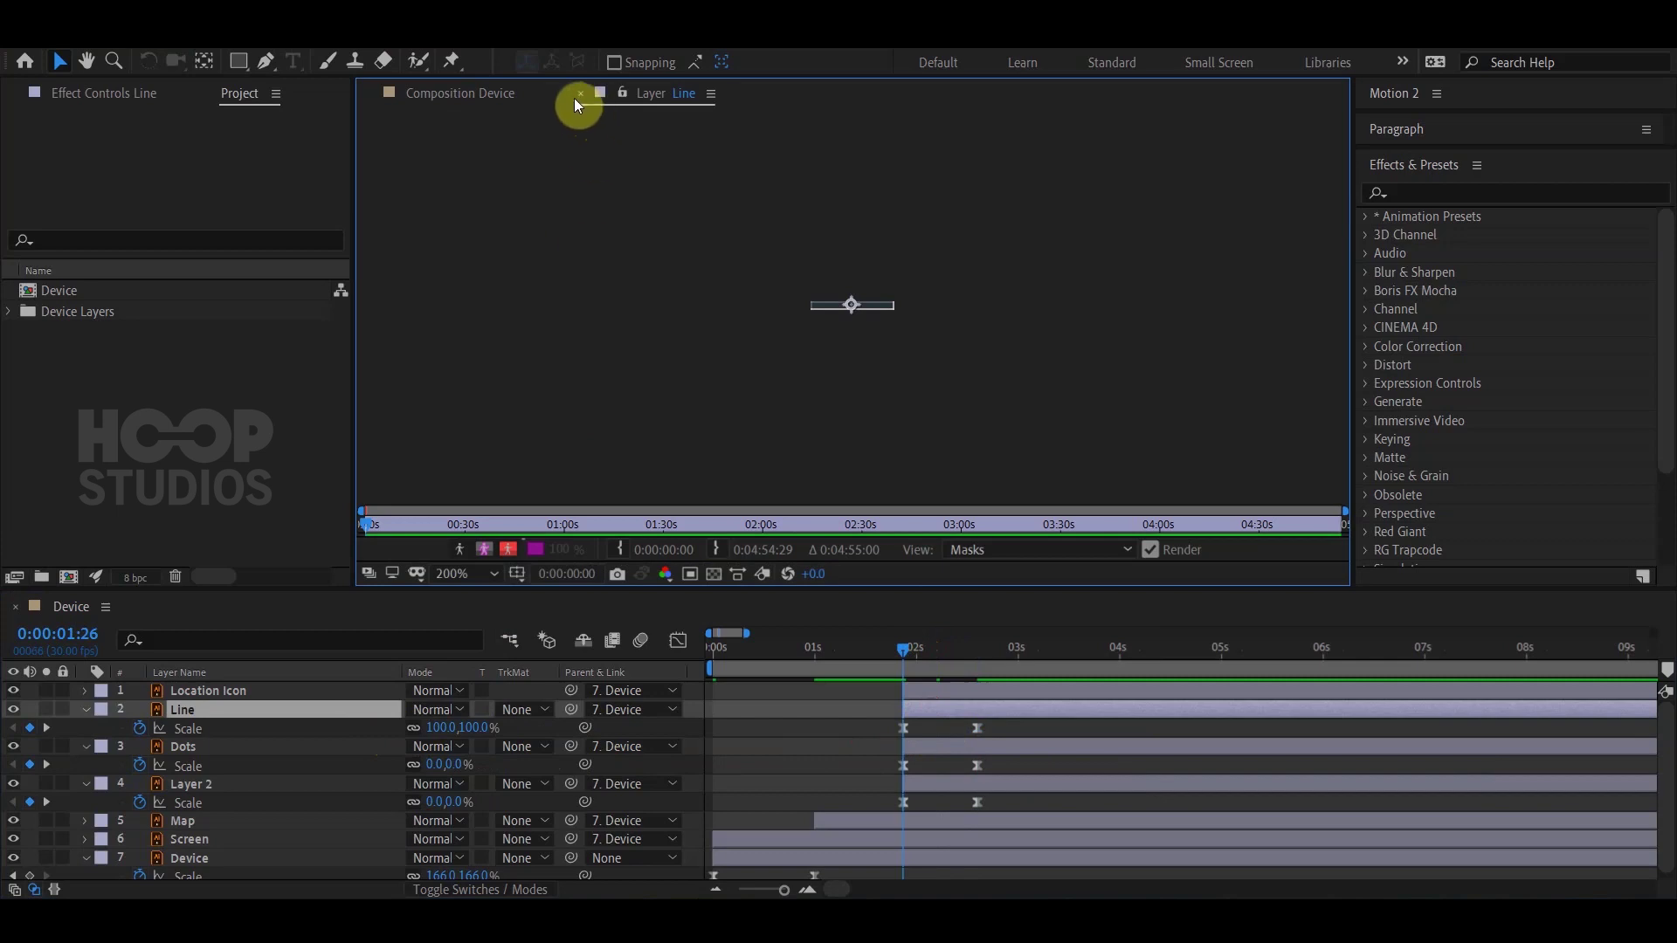
left_click(579, 94)
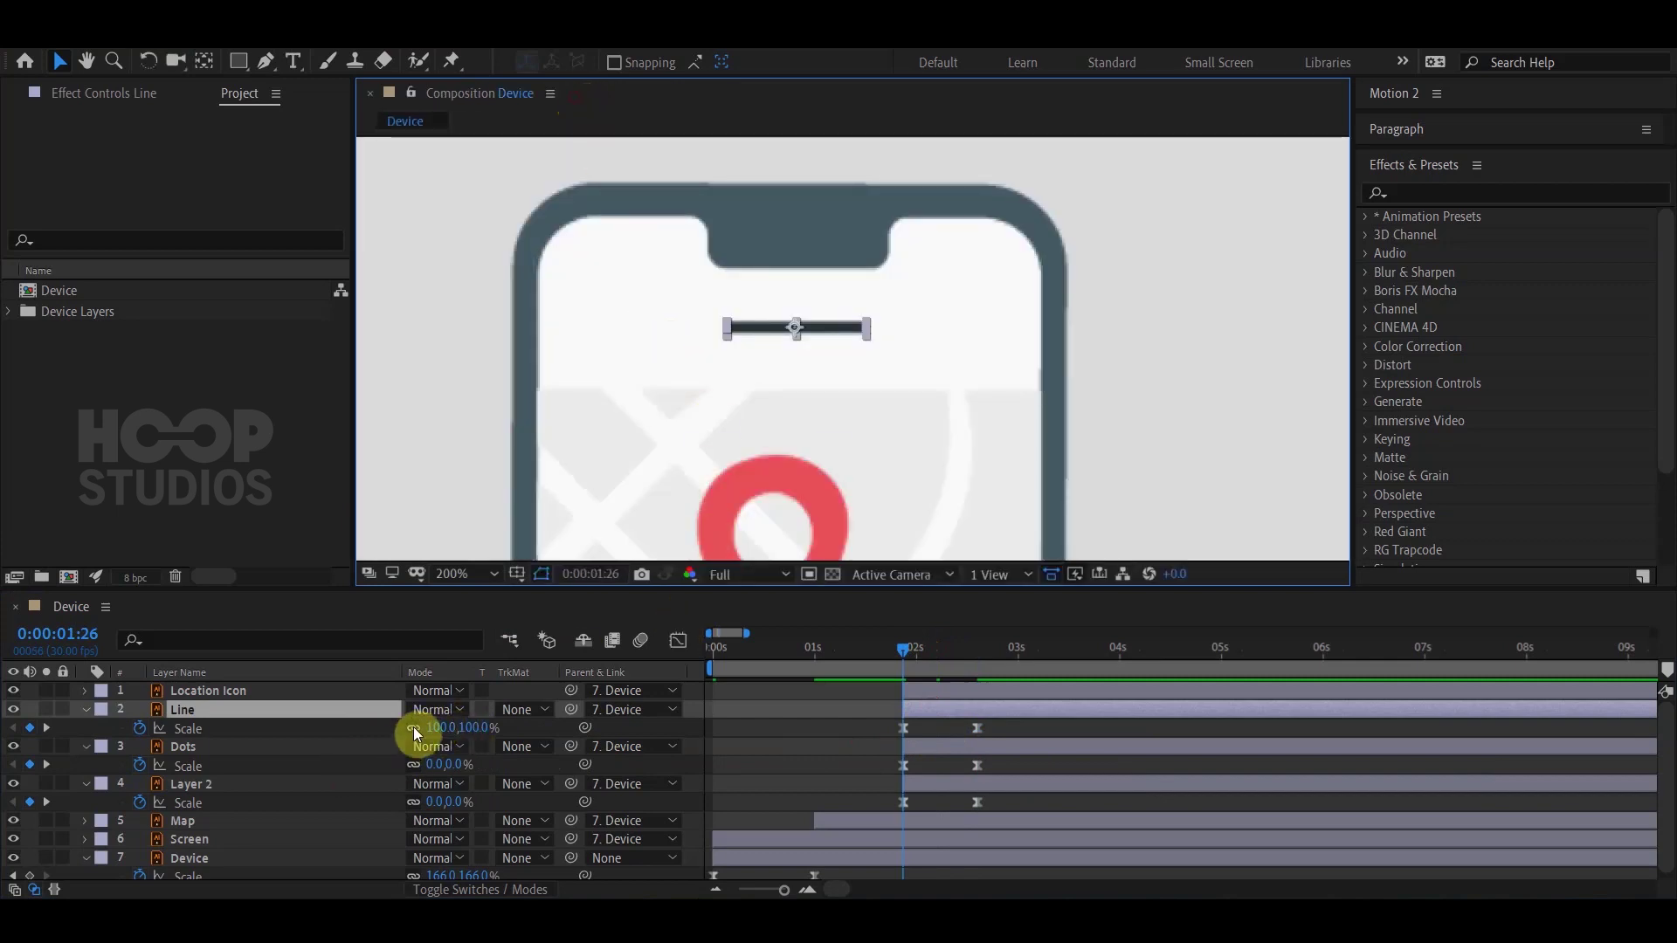
left_click_drag(432, 728, 441, 732)
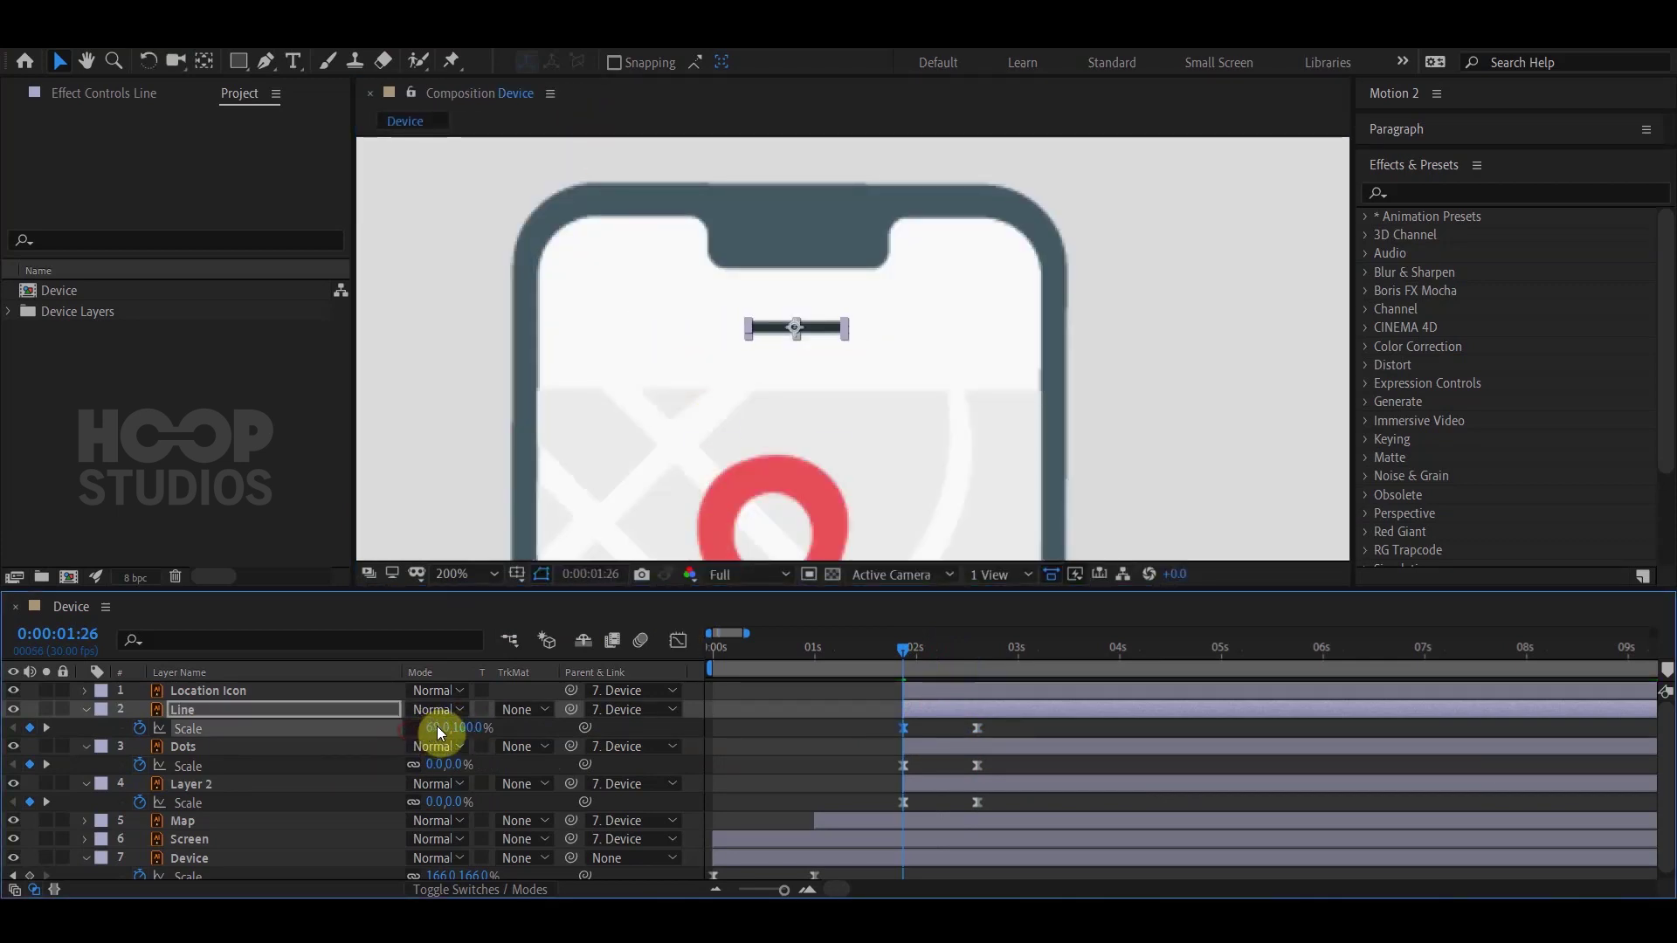
left_click(438, 727)
type("0")
key("Return")
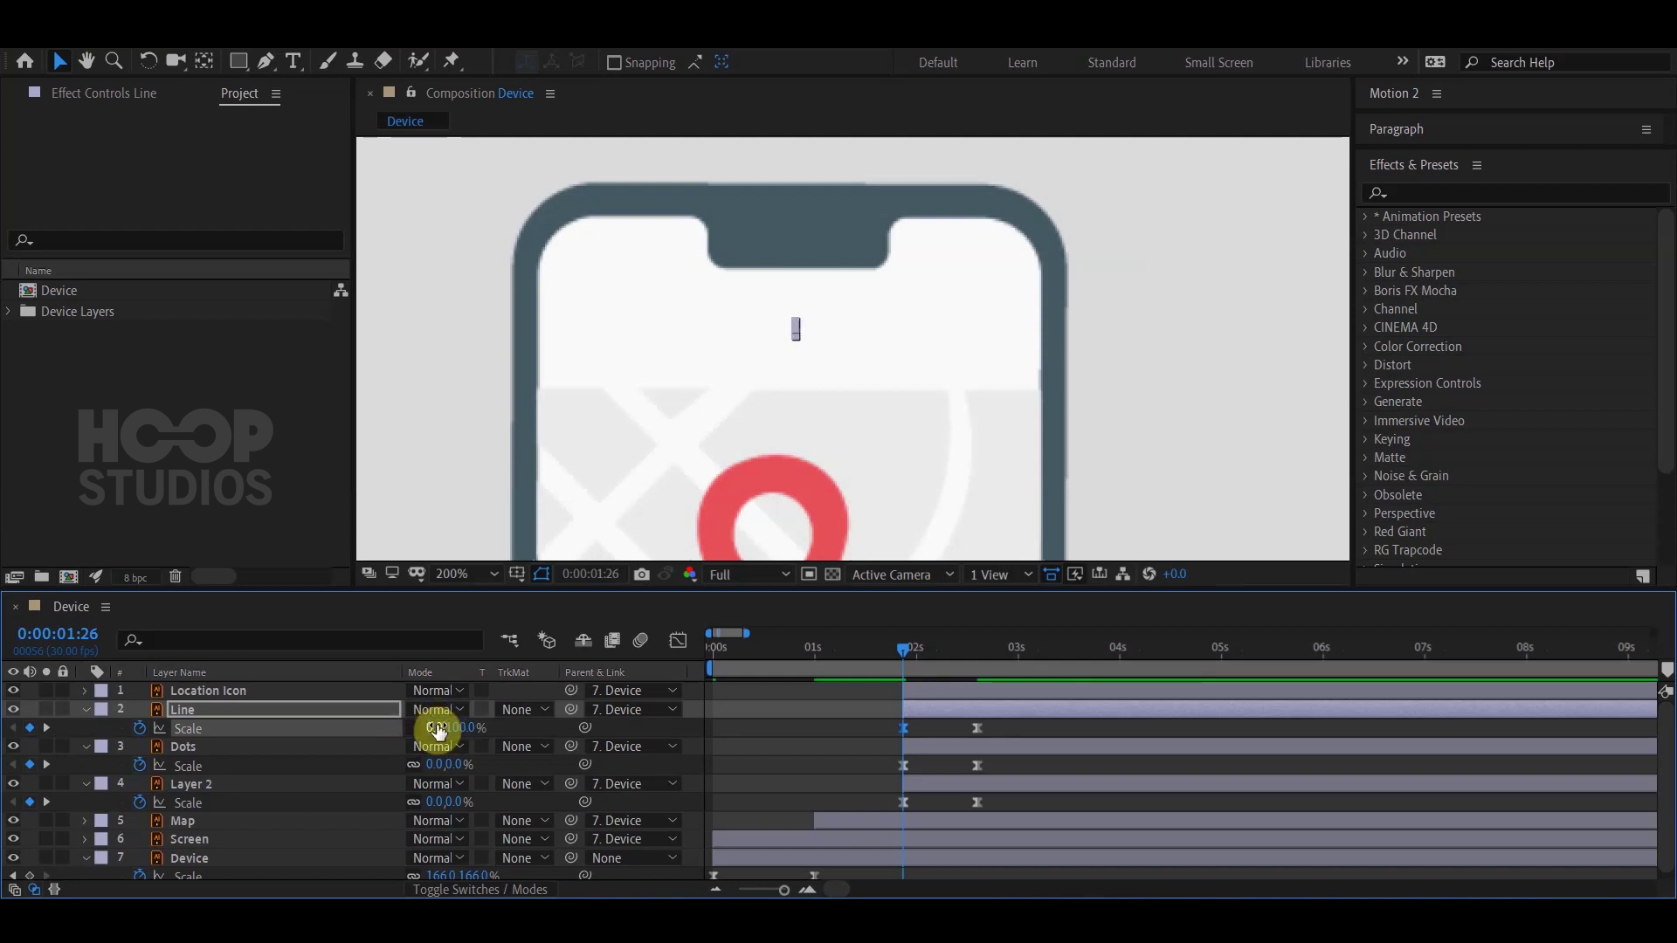
Sharpen the Line scale ease into a strong speed peak in the Graph Editor.
left_click(978, 727)
left_click(679, 641)
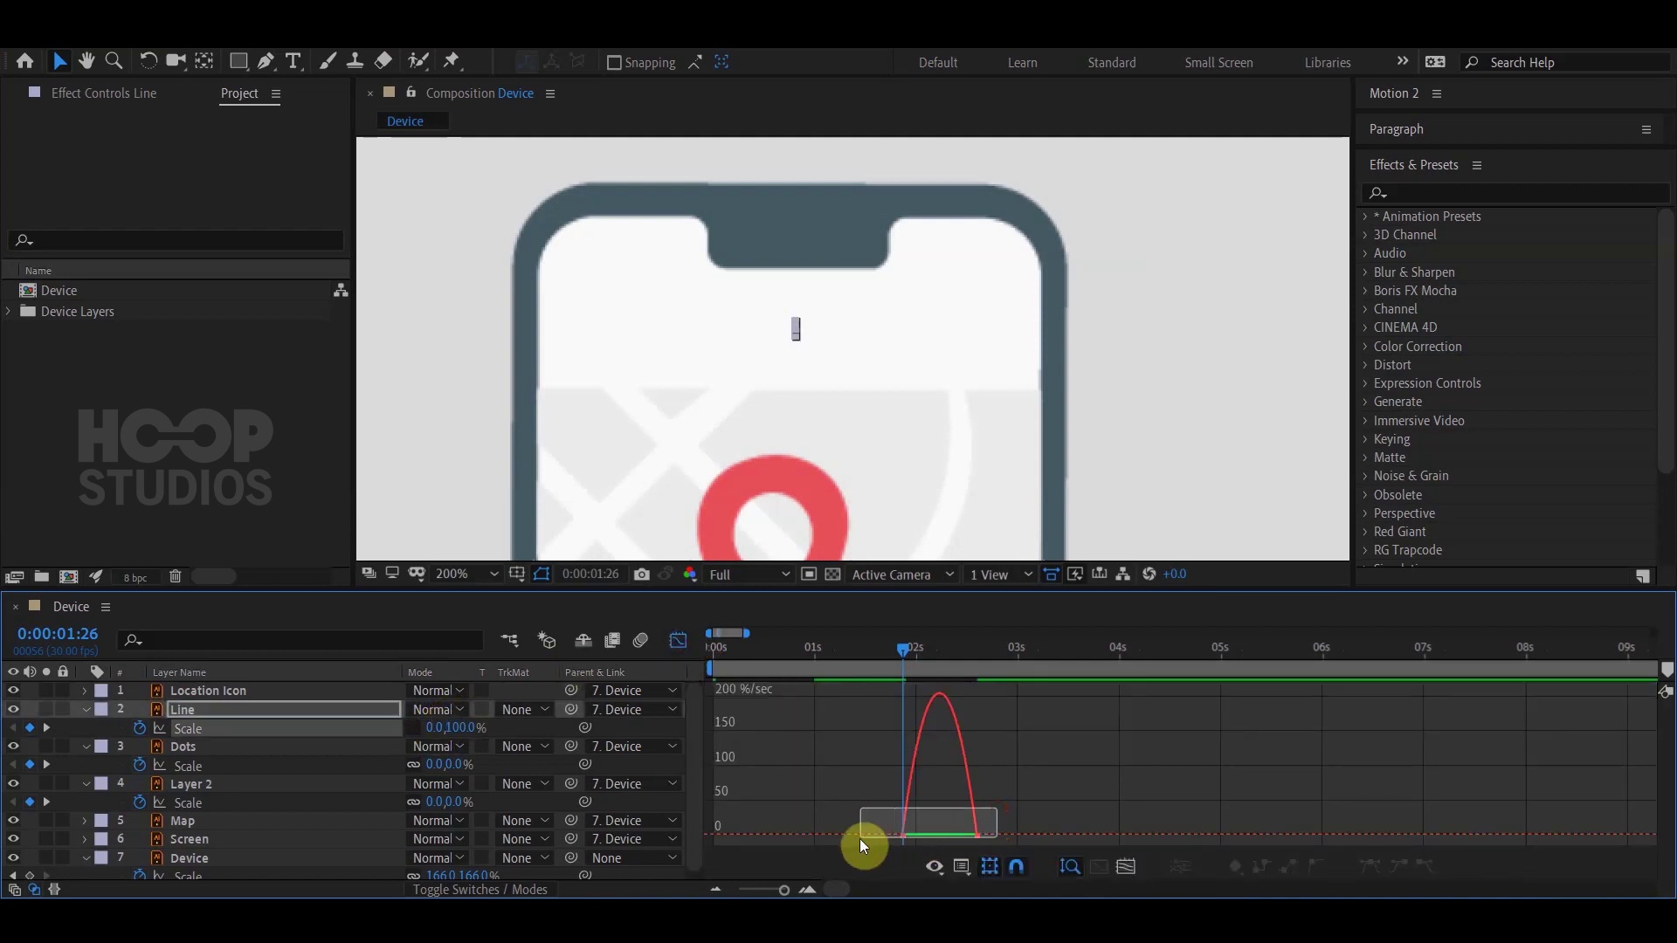
mouse_move(998, 809)
left_mouse_down()
mouse_move(865, 839)
mouse_move(952, 832)
left_mouse_up()
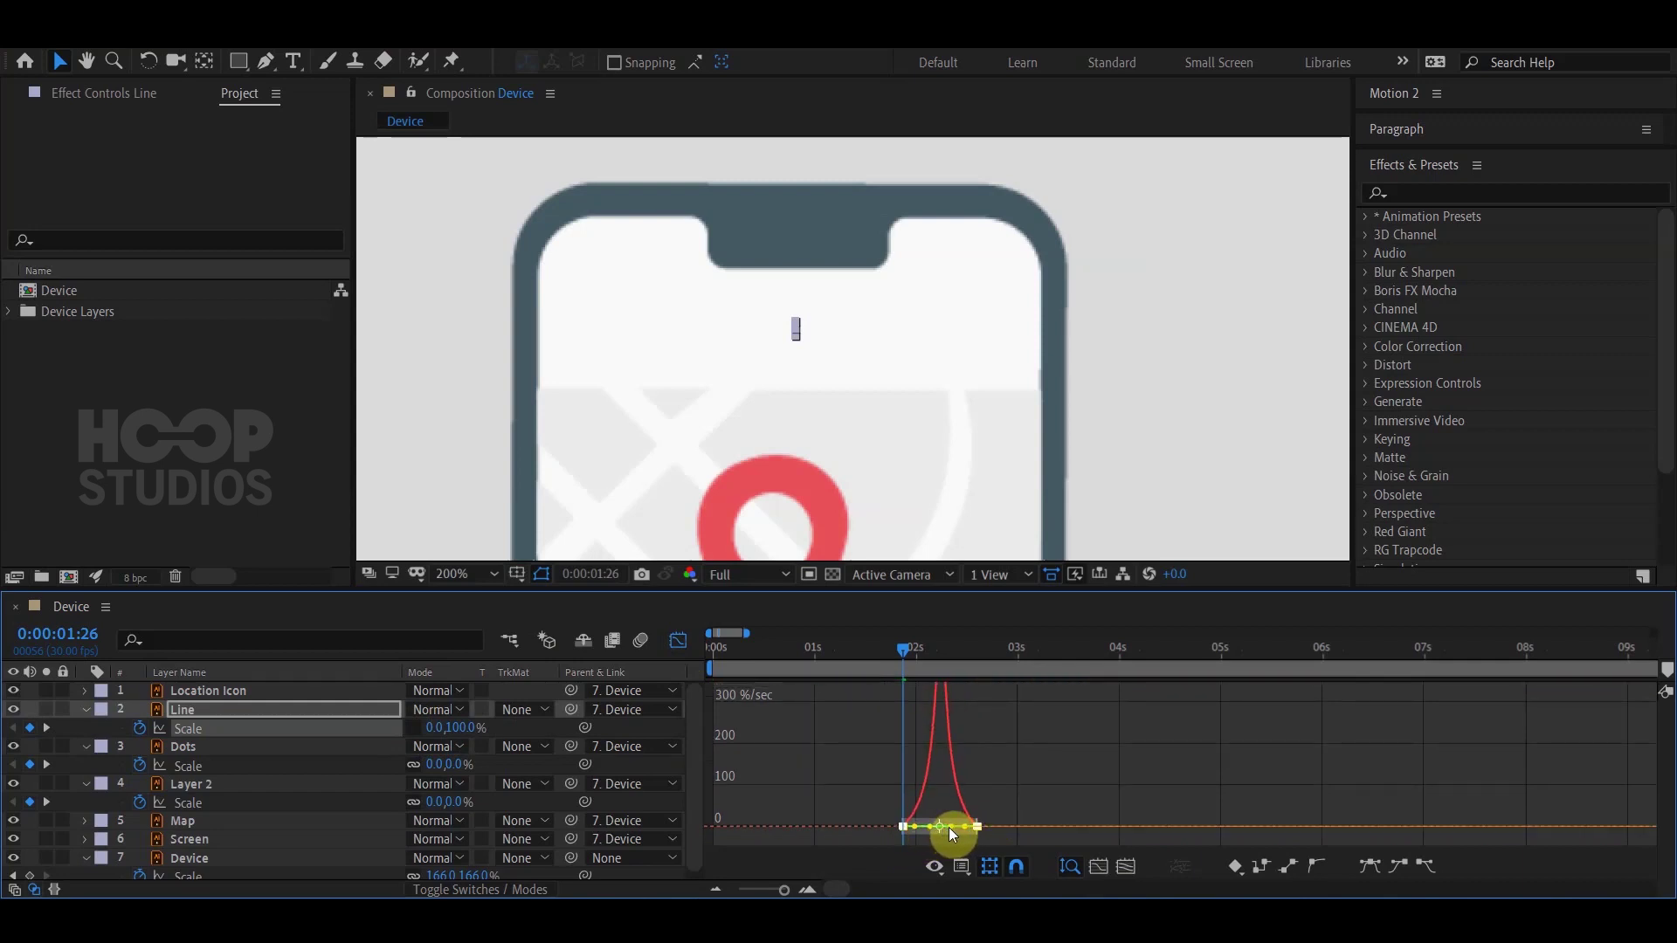
left_click(670, 640)
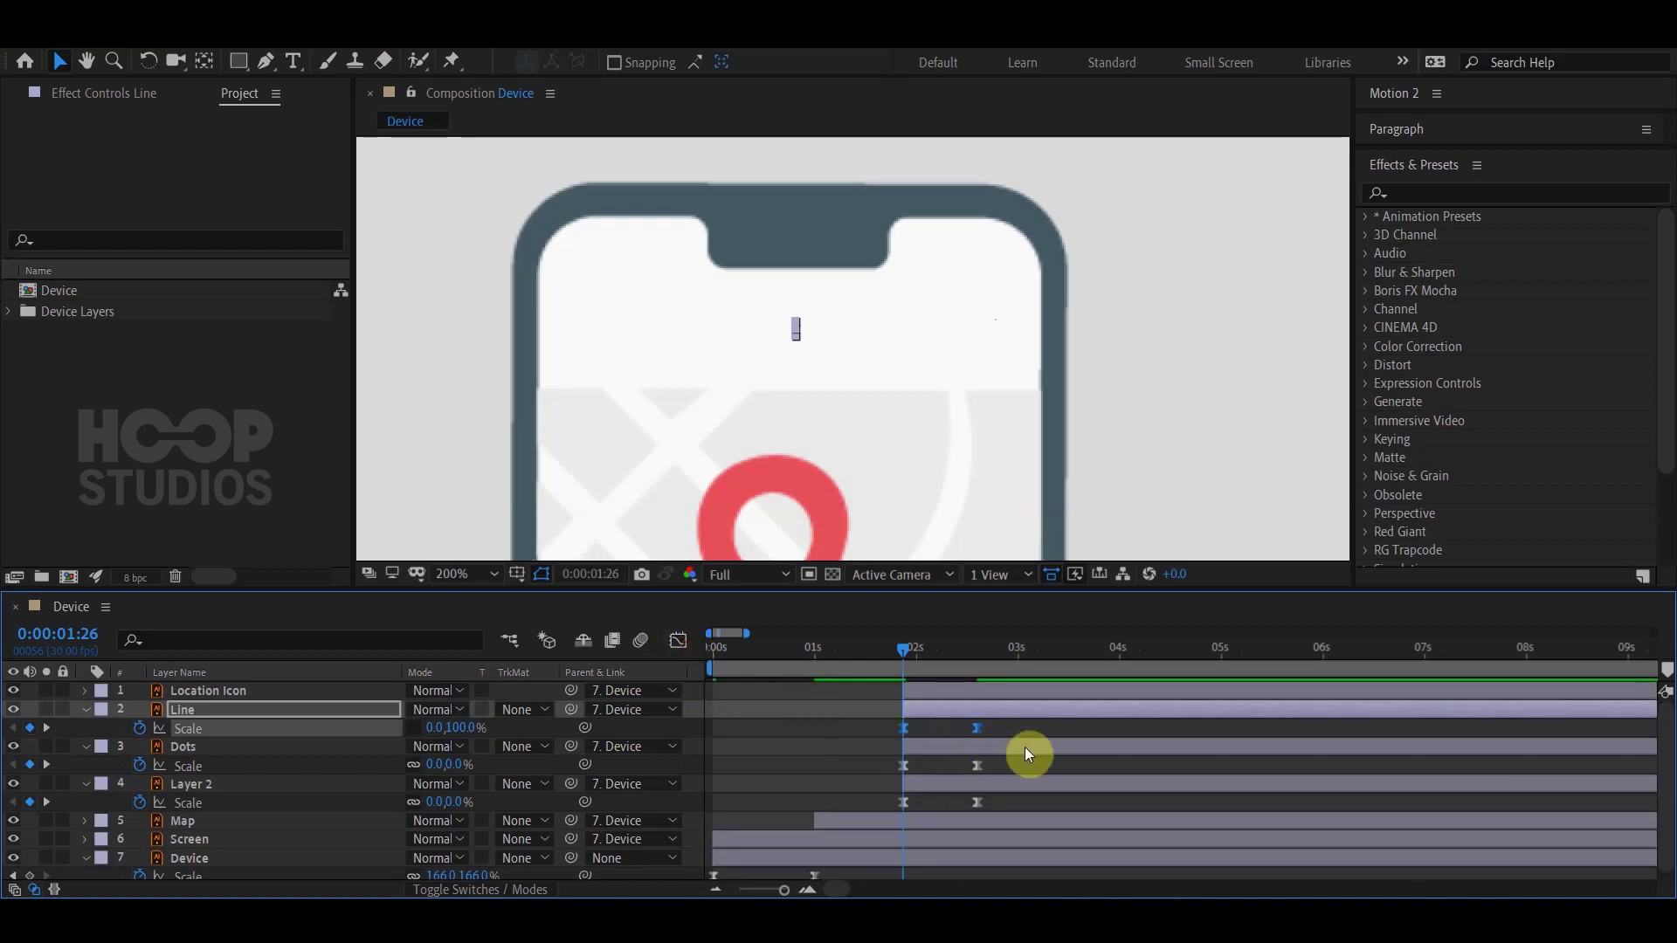
left_click(1026, 724)
key("space")
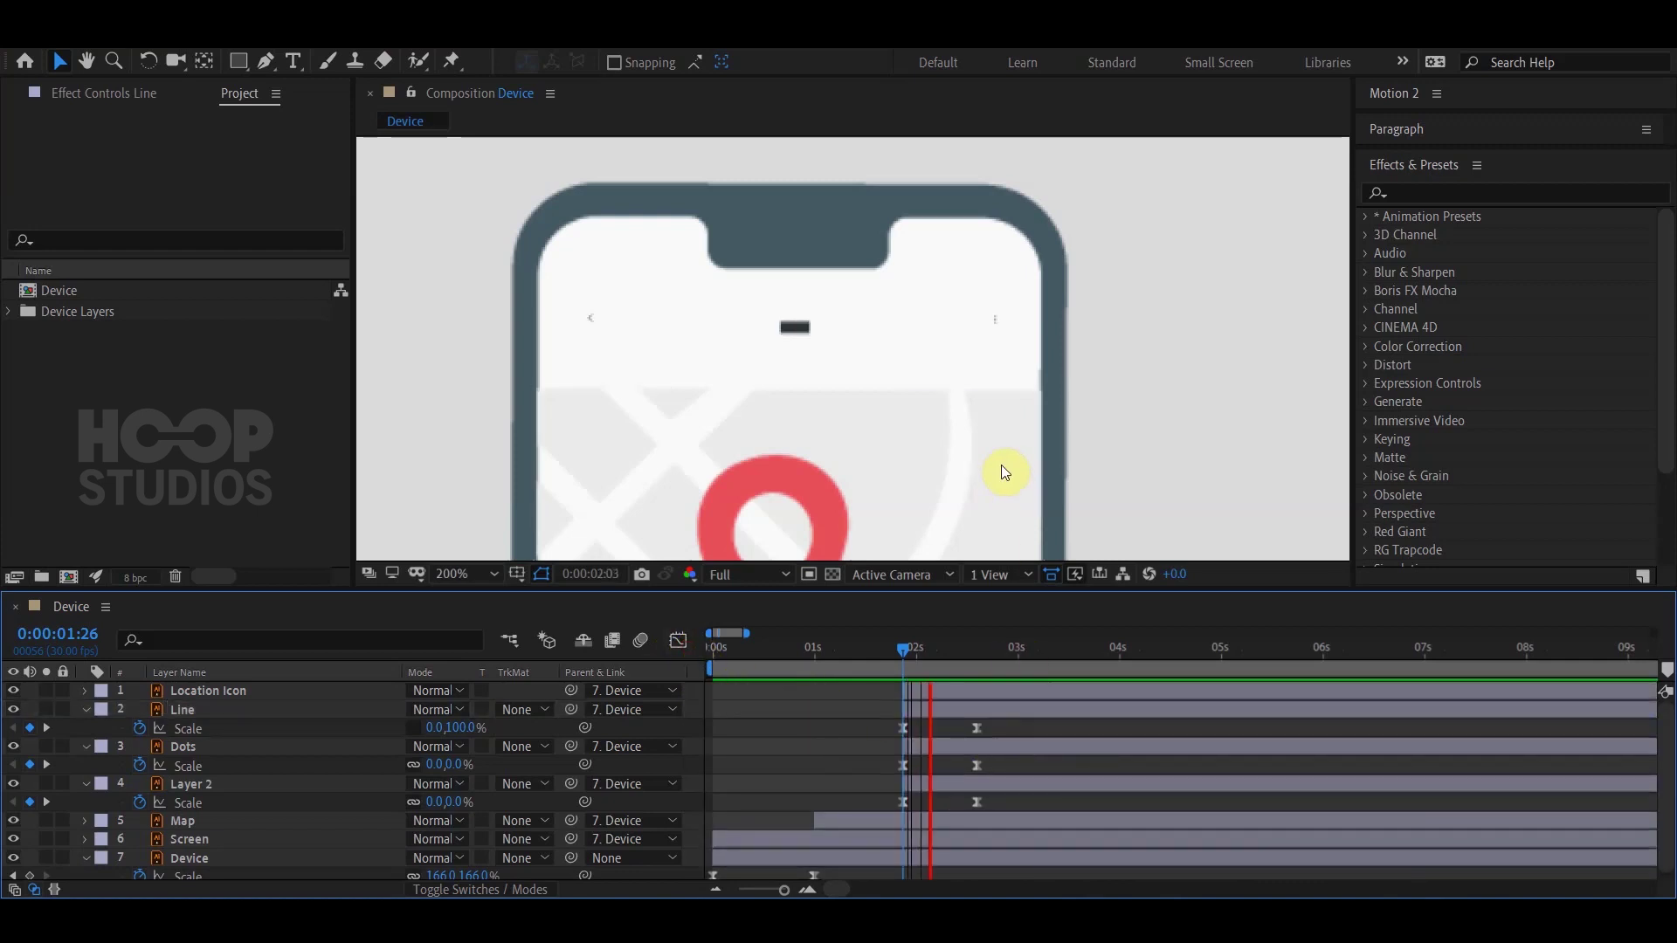
key("space")
scroll(873, 496, "down", 2)
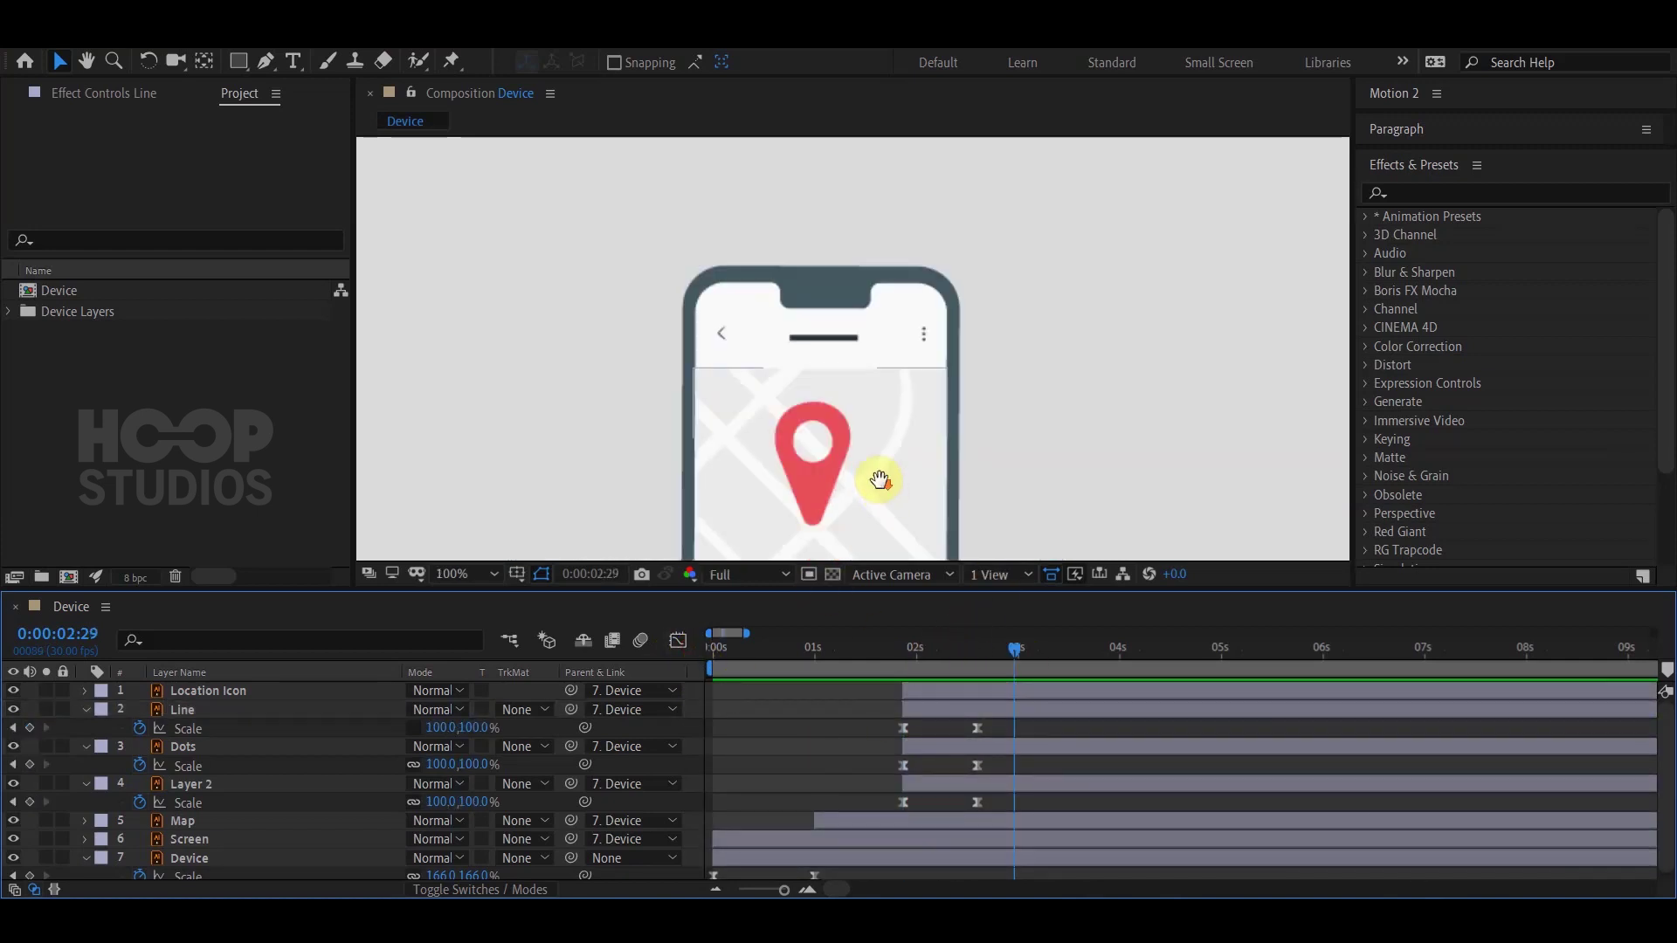
left_click(979, 787)
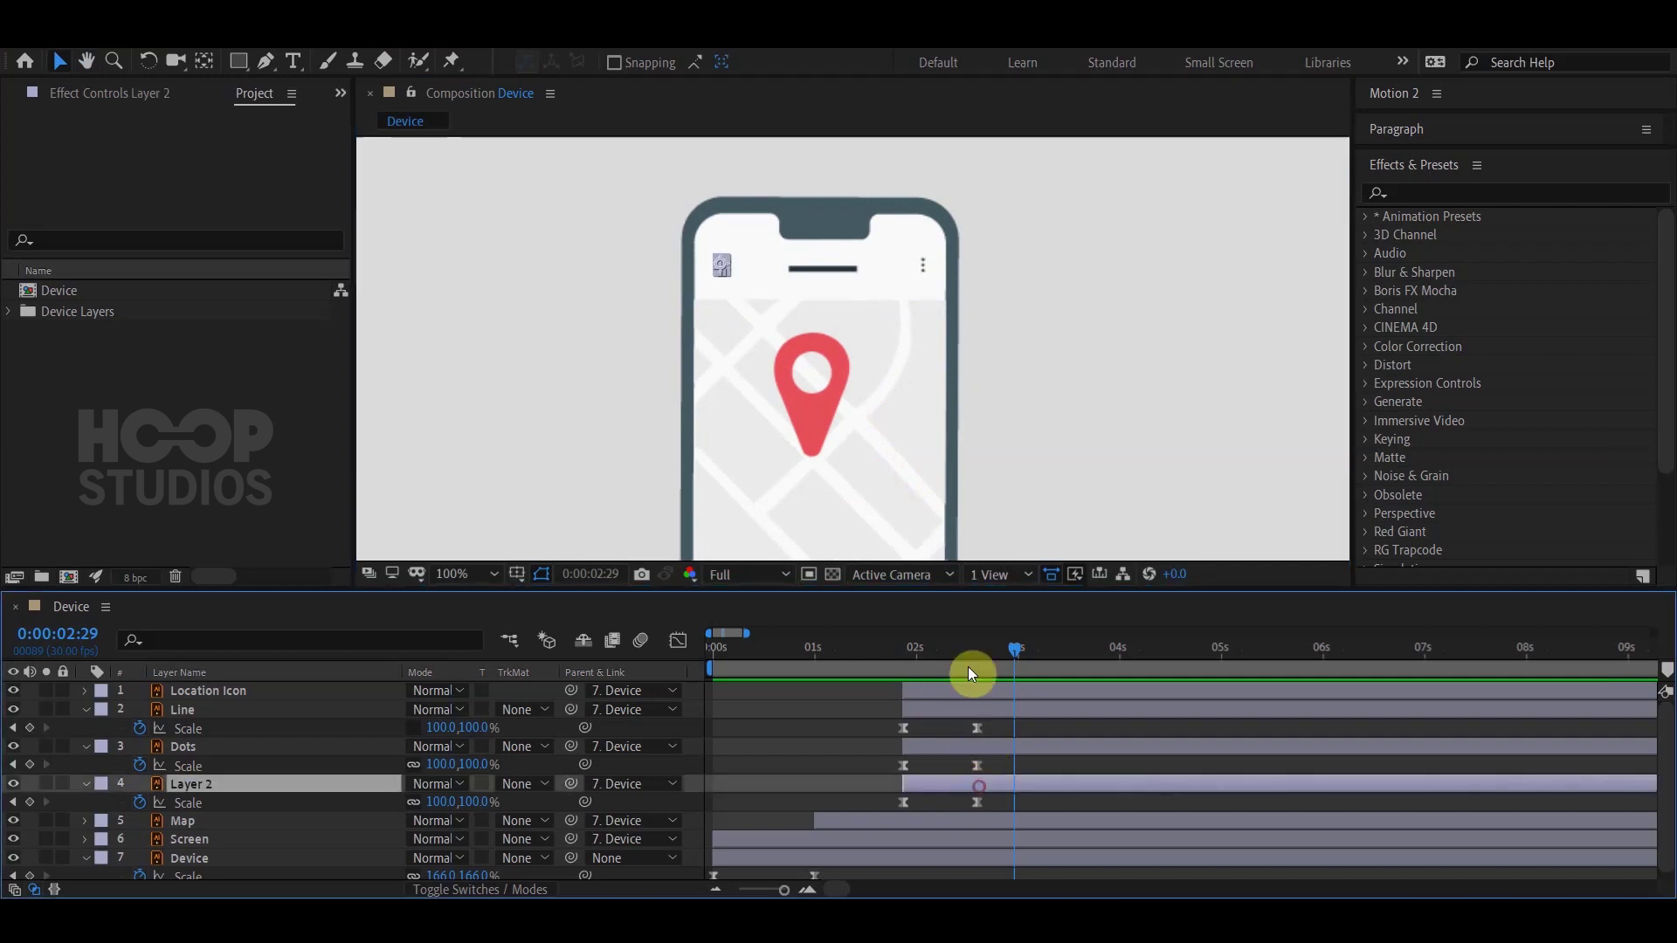
left_click(998, 747, "ctrl")
left_click_drag(985, 746, 996, 746)
left_click(872, 762)
left_click(884, 642)
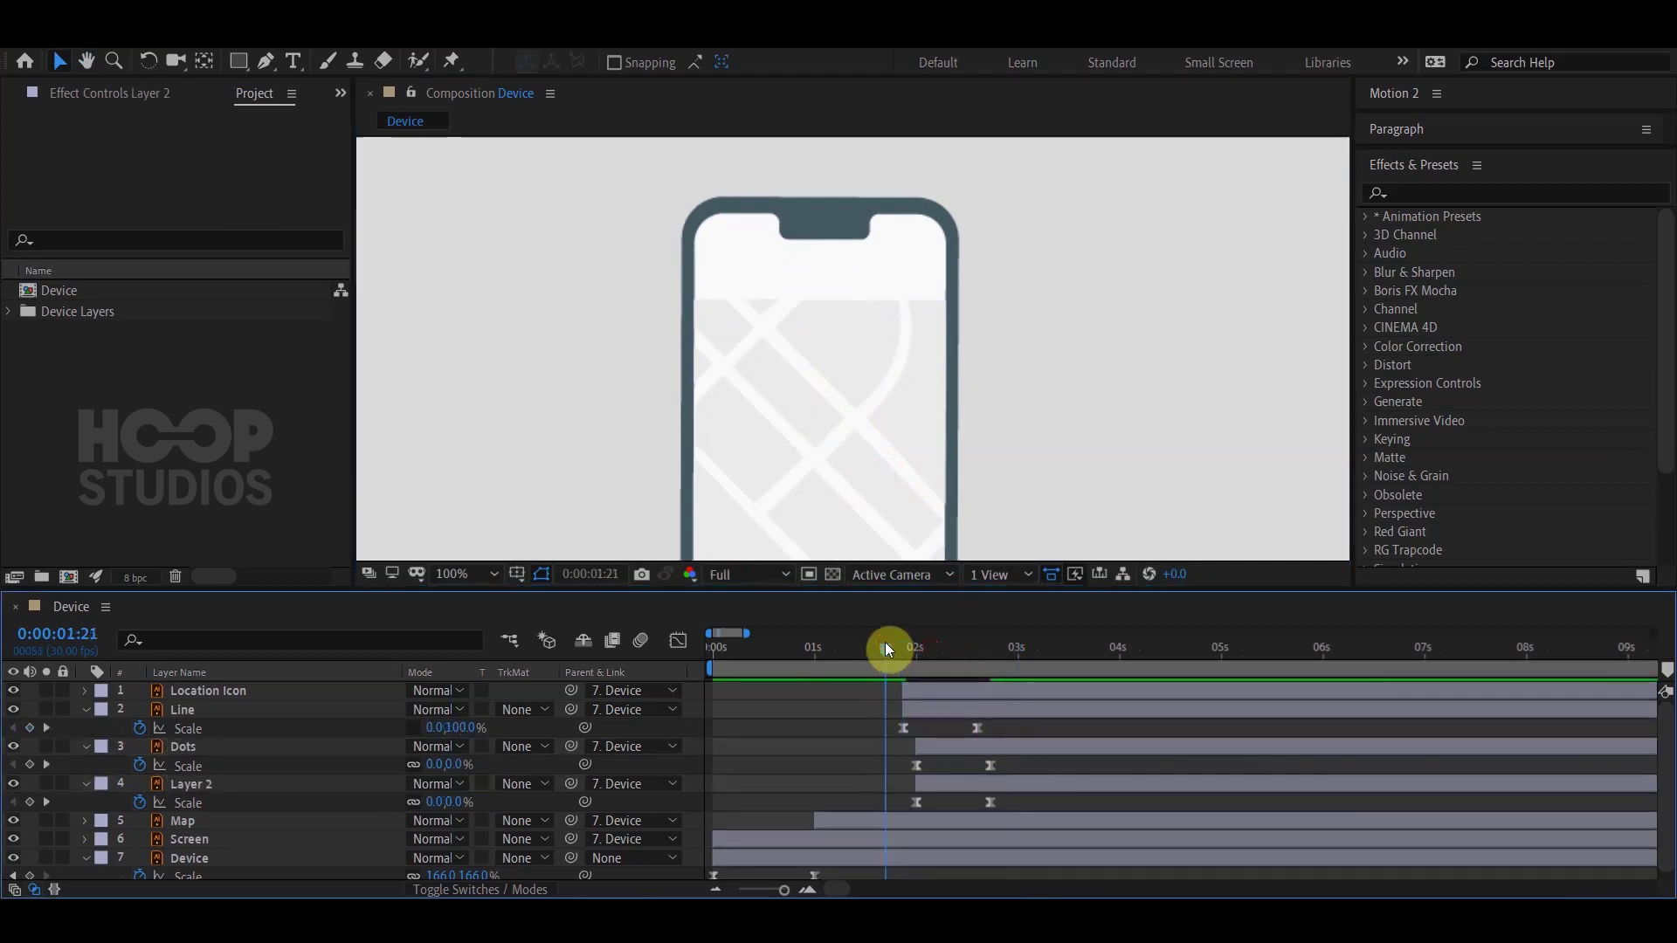
key("space")
left_click(869, 752)
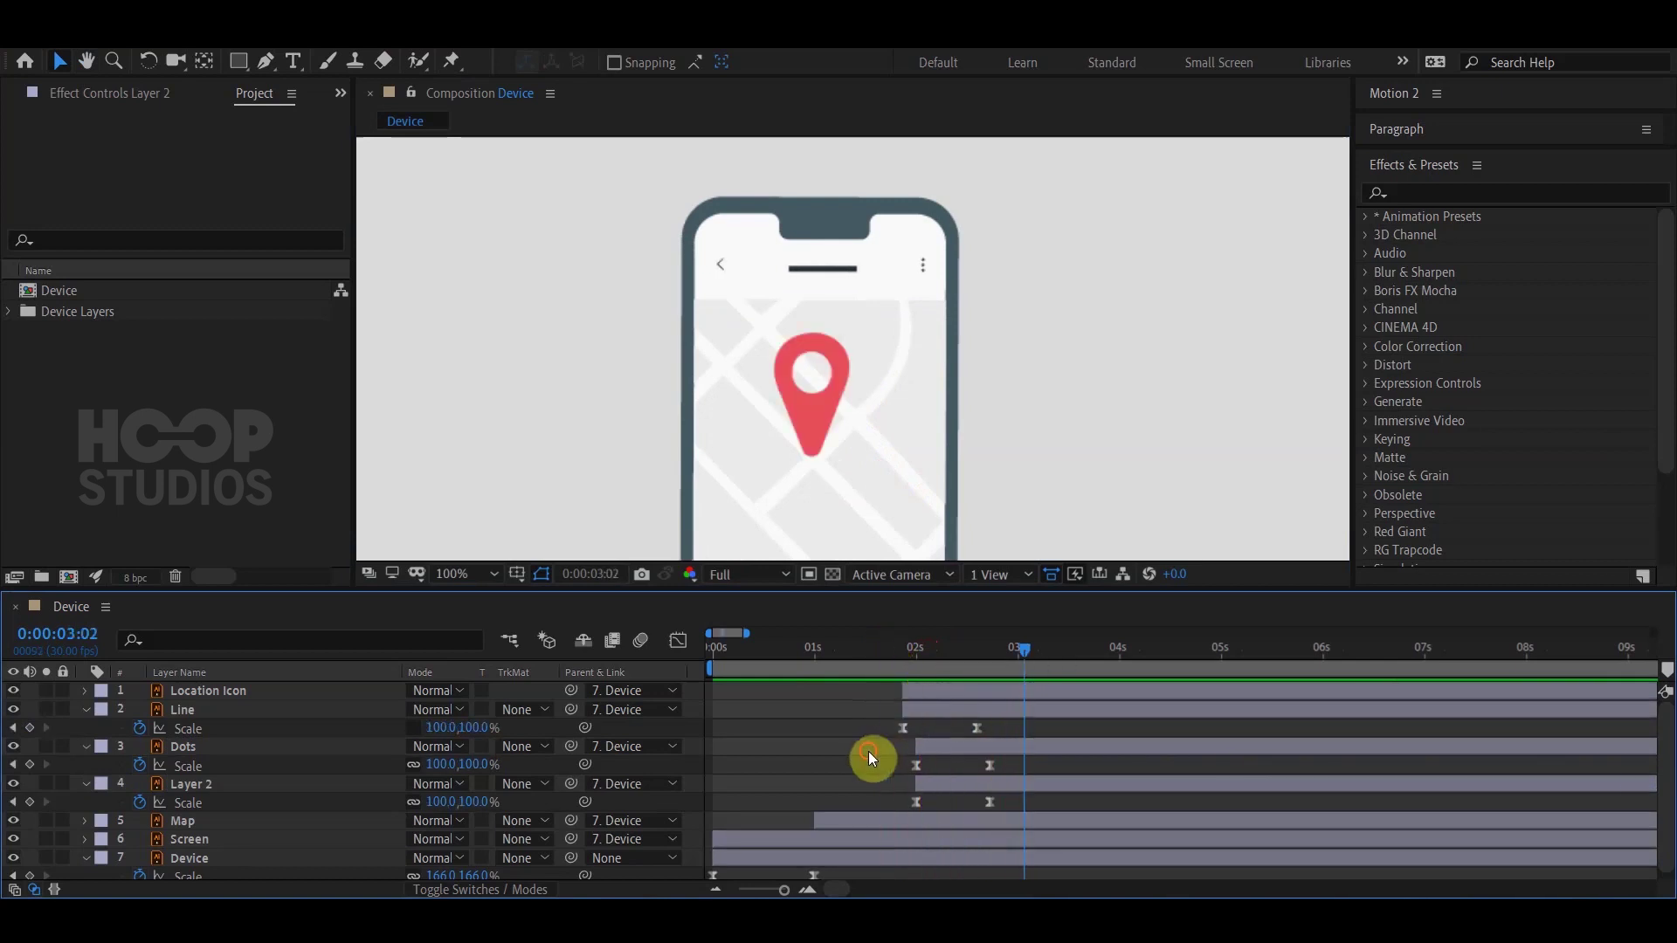
left_click(897, 653)
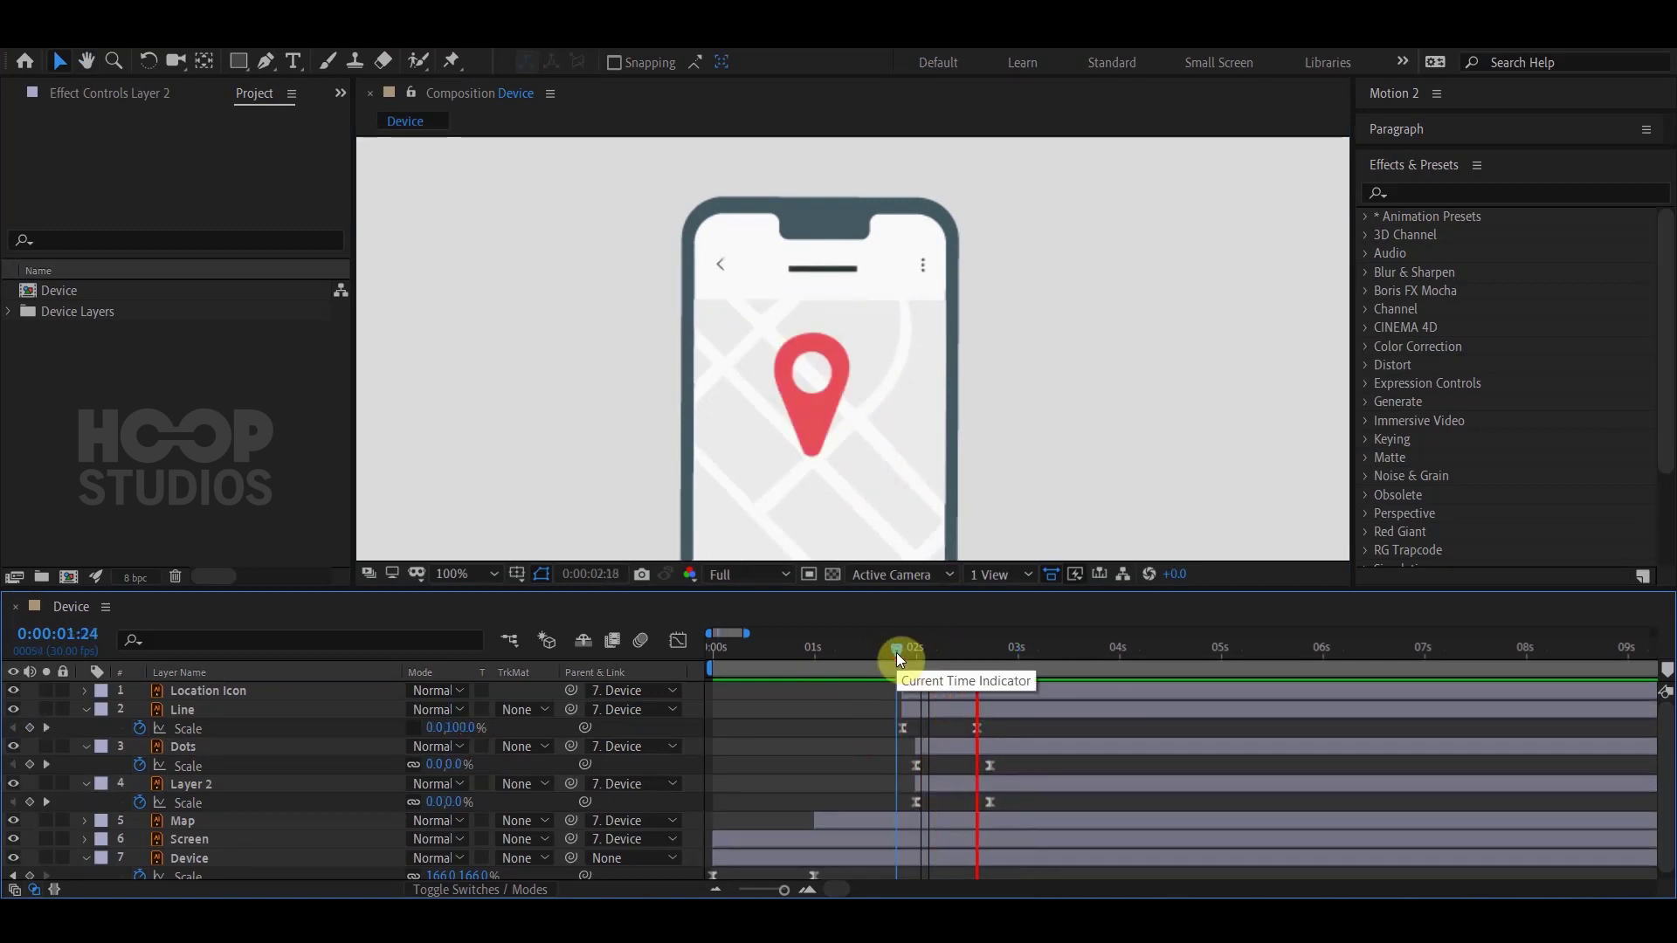
key("space")
left_click_drag(999, 464, 1004, 397)
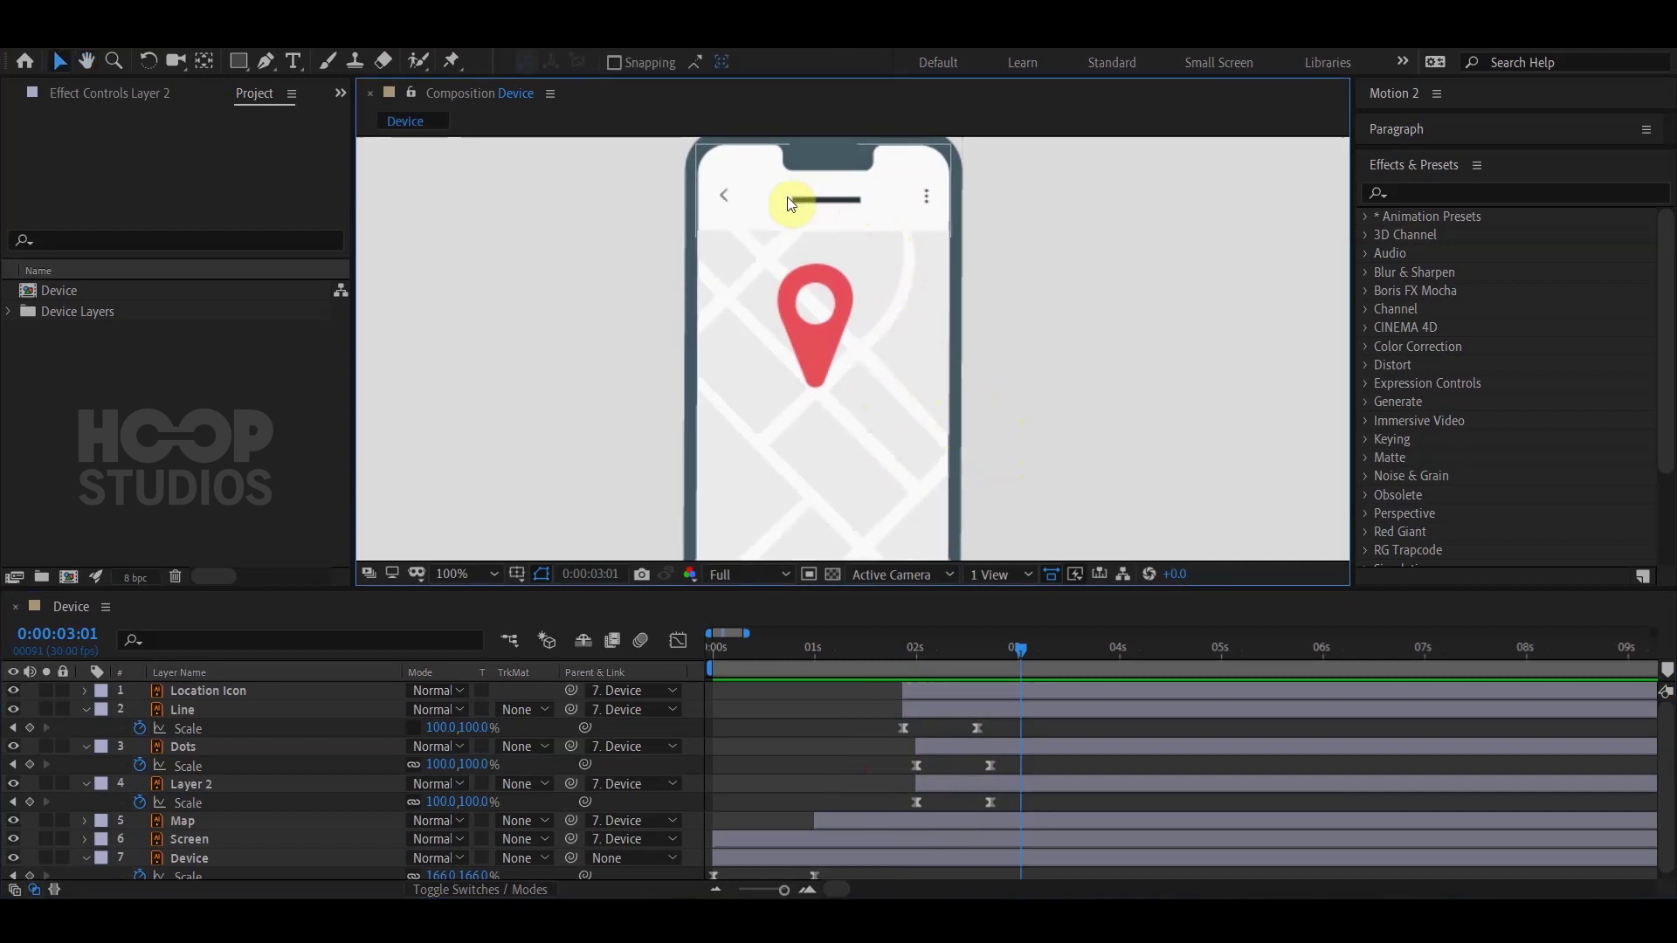
left_click_drag(909, 654, 854, 657)
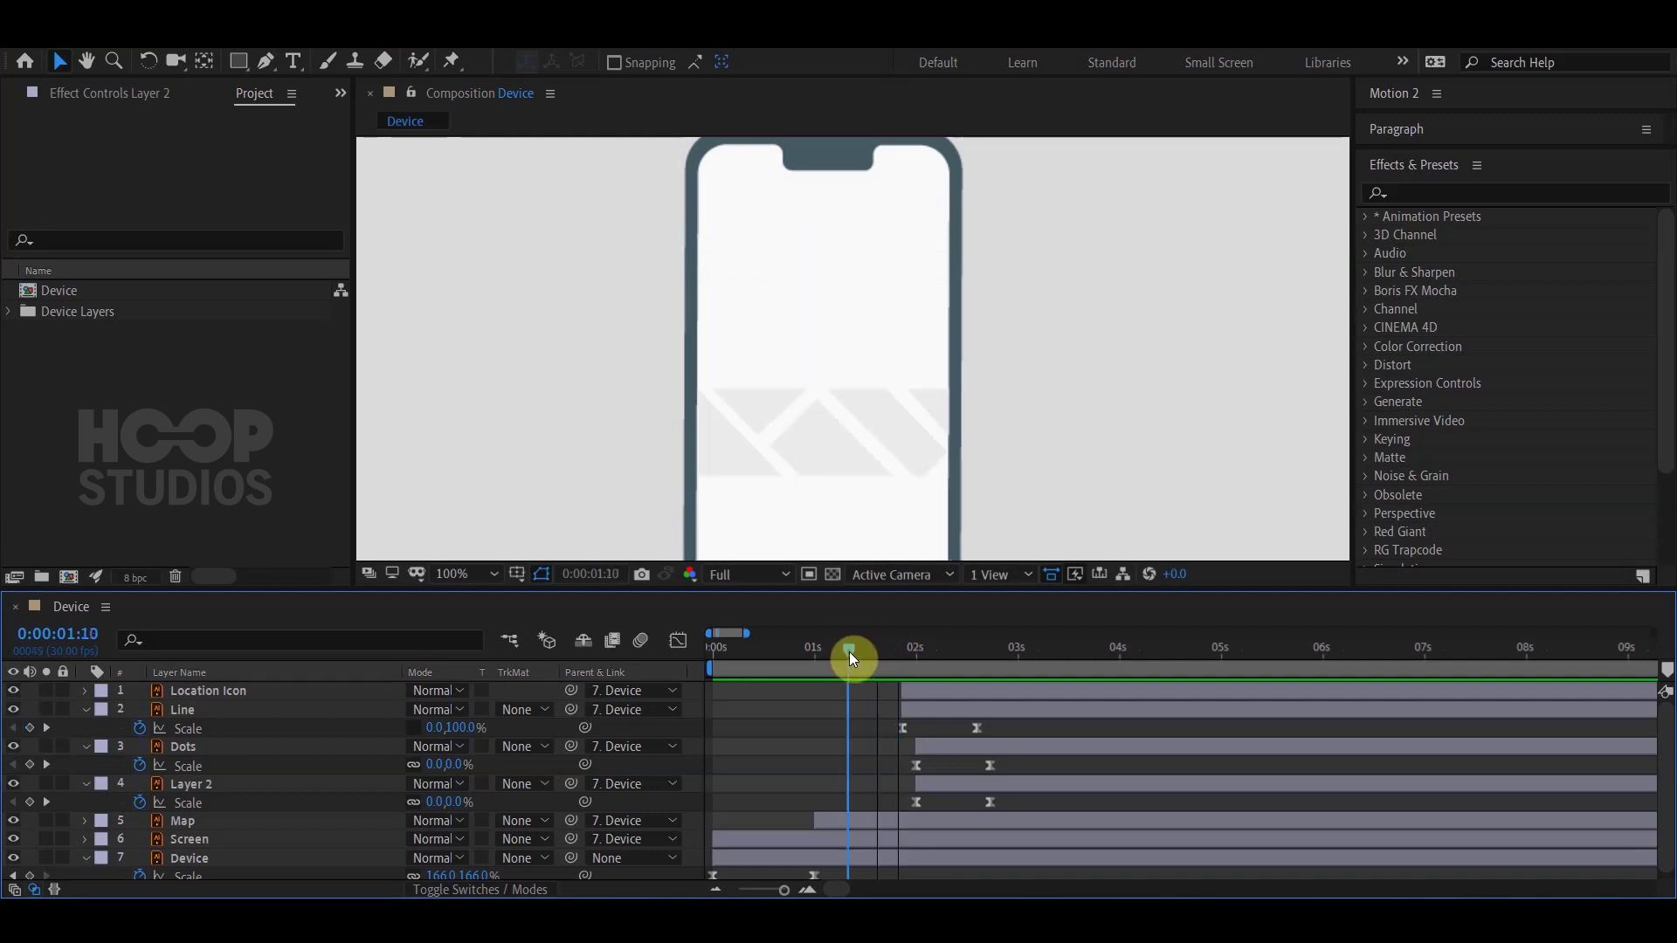
Shift the Line, Dots and Layer 2 layers earlier in the timeline.
left_click(946, 787)
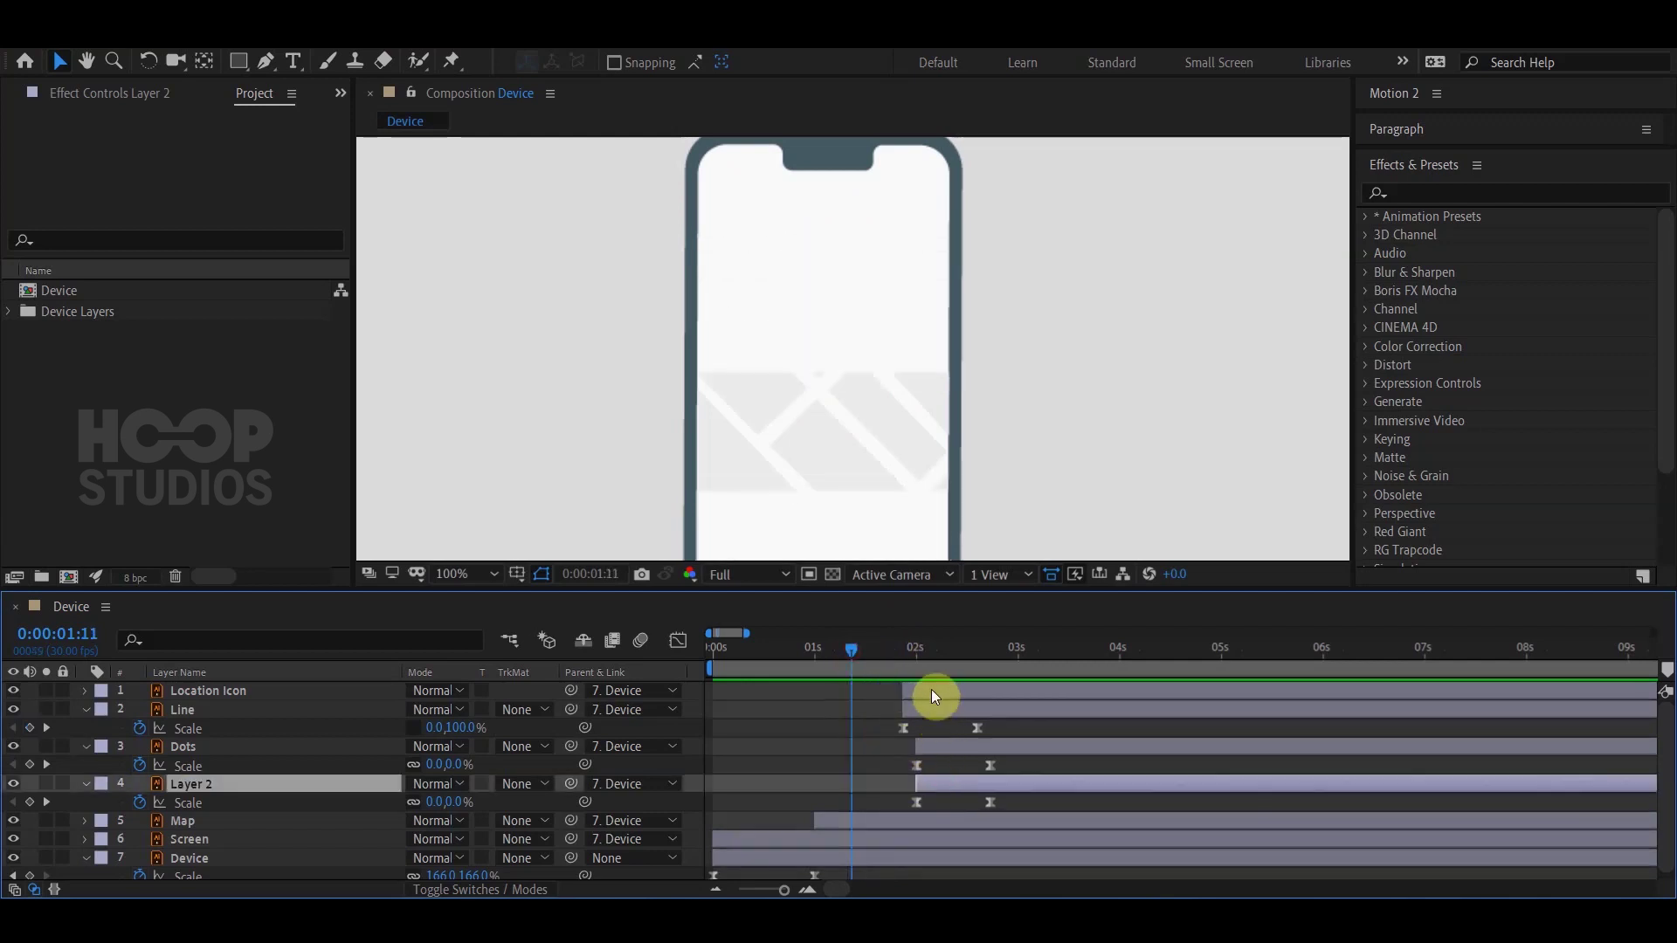
left_click(953, 758, "shift")
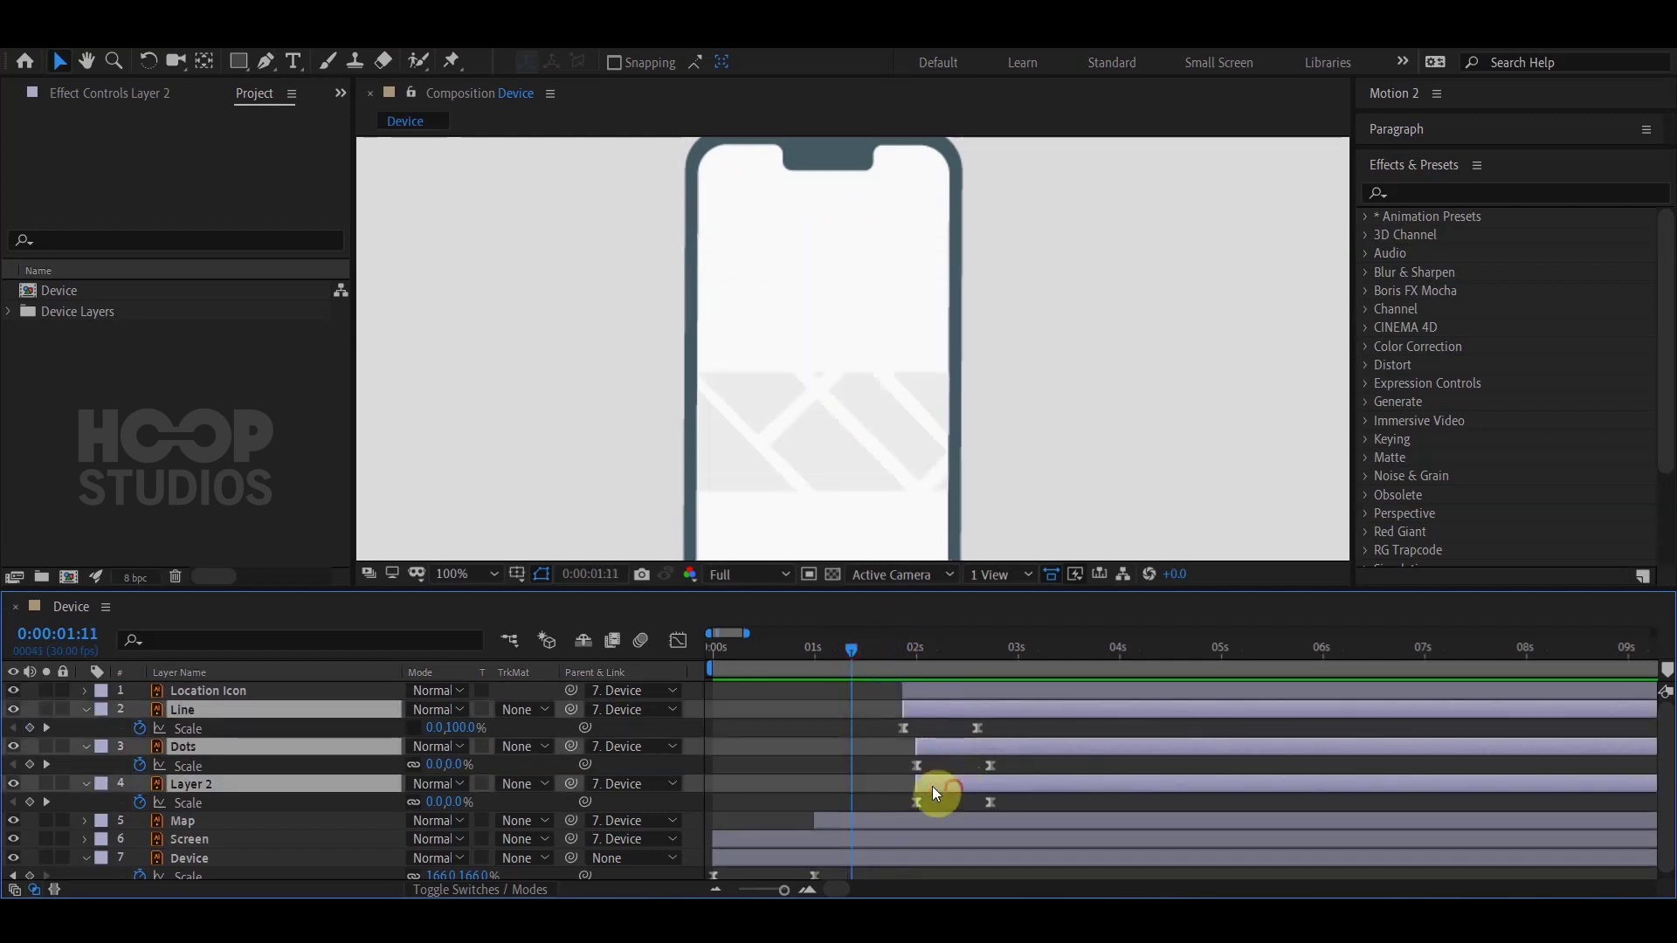
left_click_drag(931, 786, 905, 782)
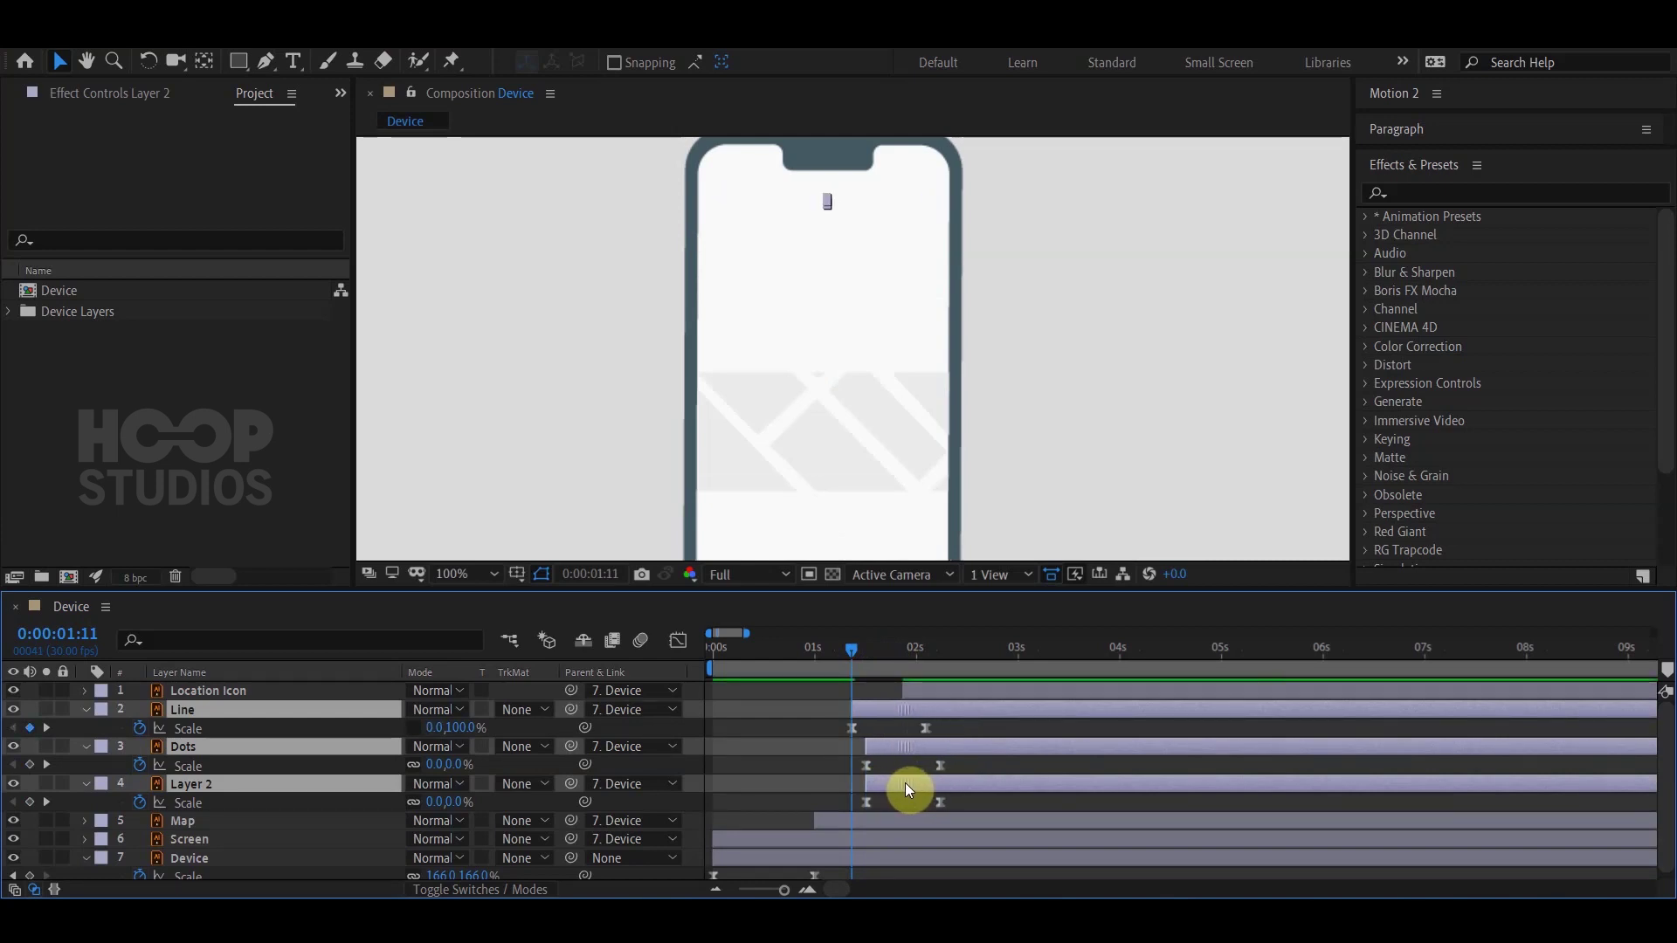
left_click(823, 767)
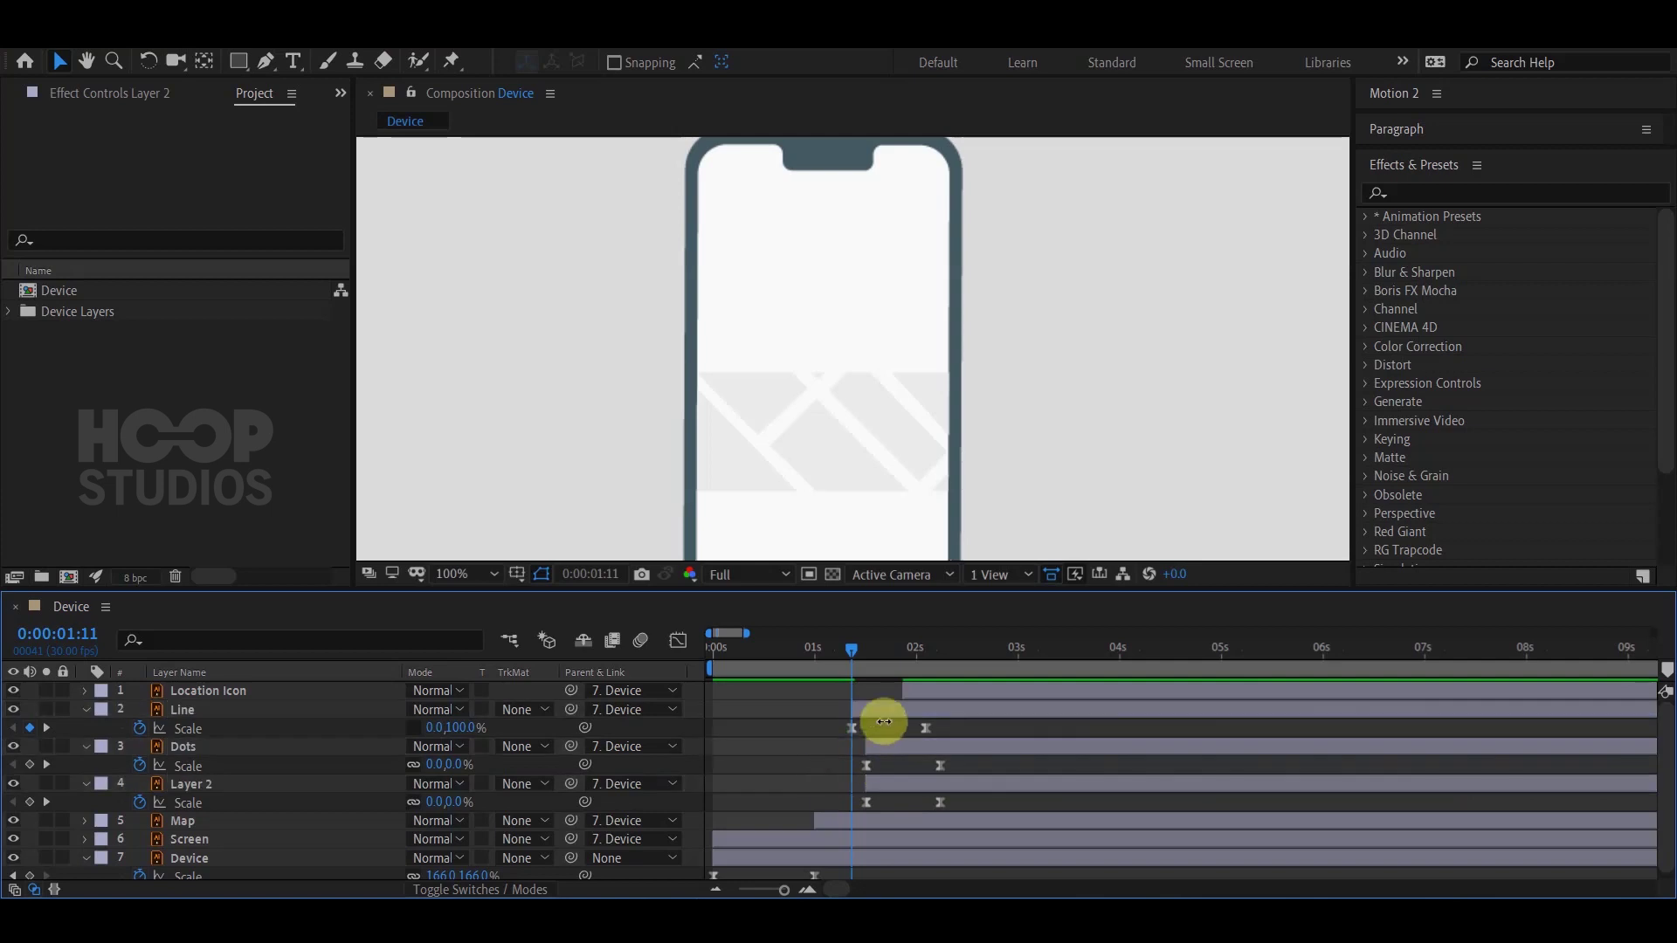
Delay the Location Icon layer to start around 3 seconds.
left_click(940, 695)
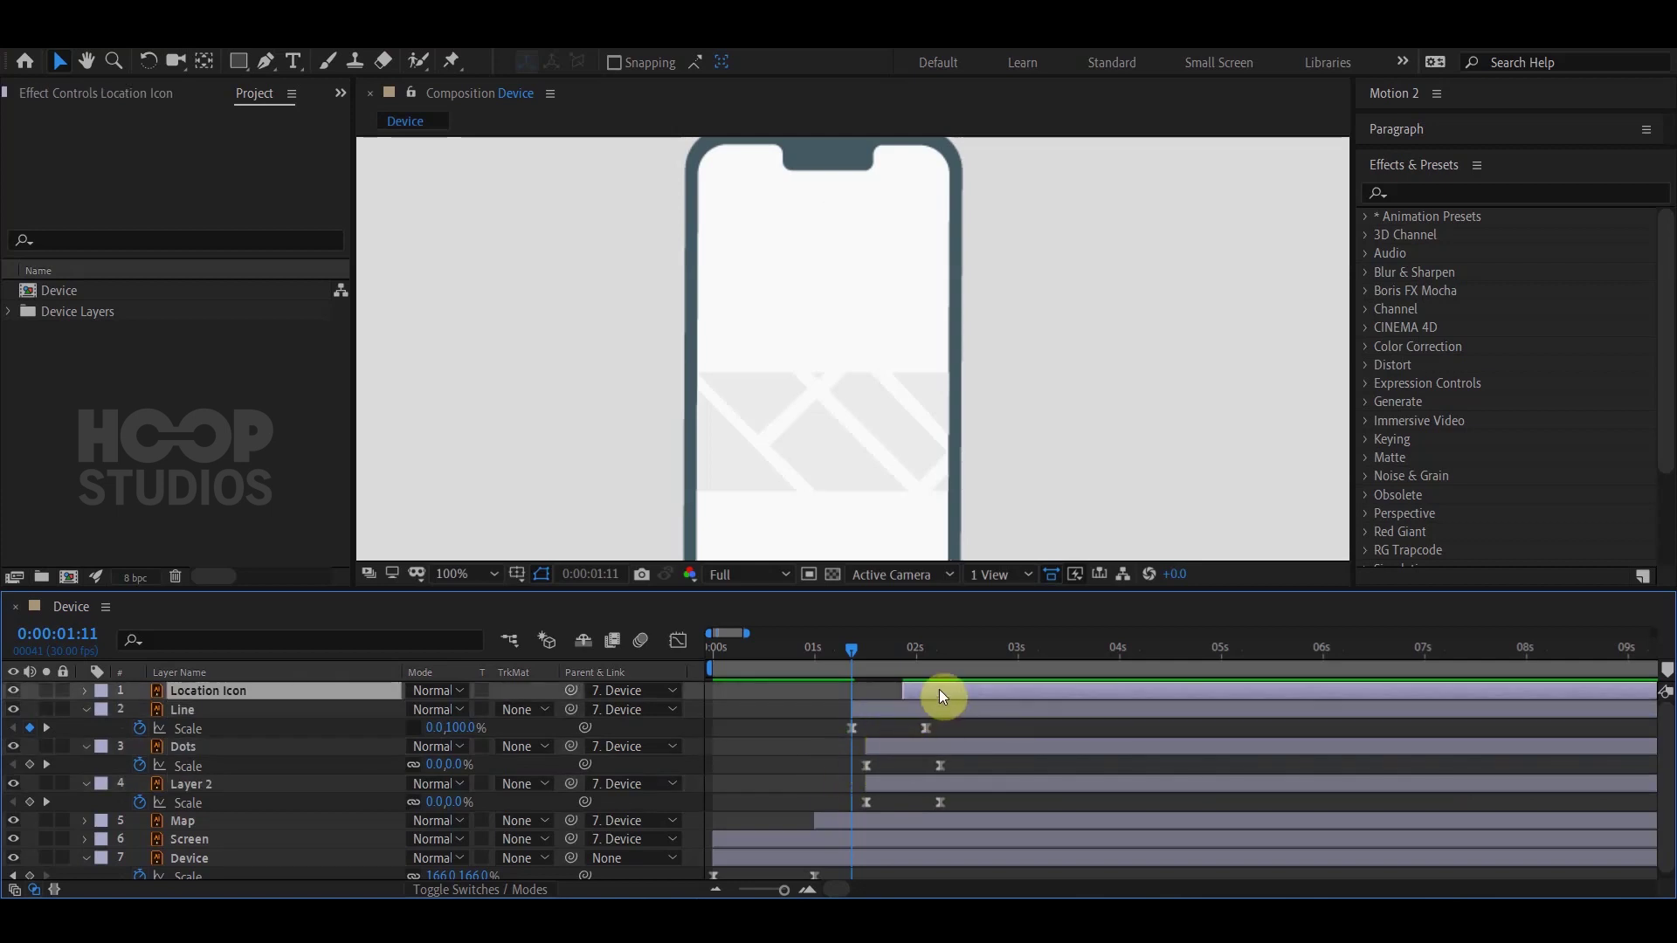
left_click_drag(940, 693, 1060, 714)
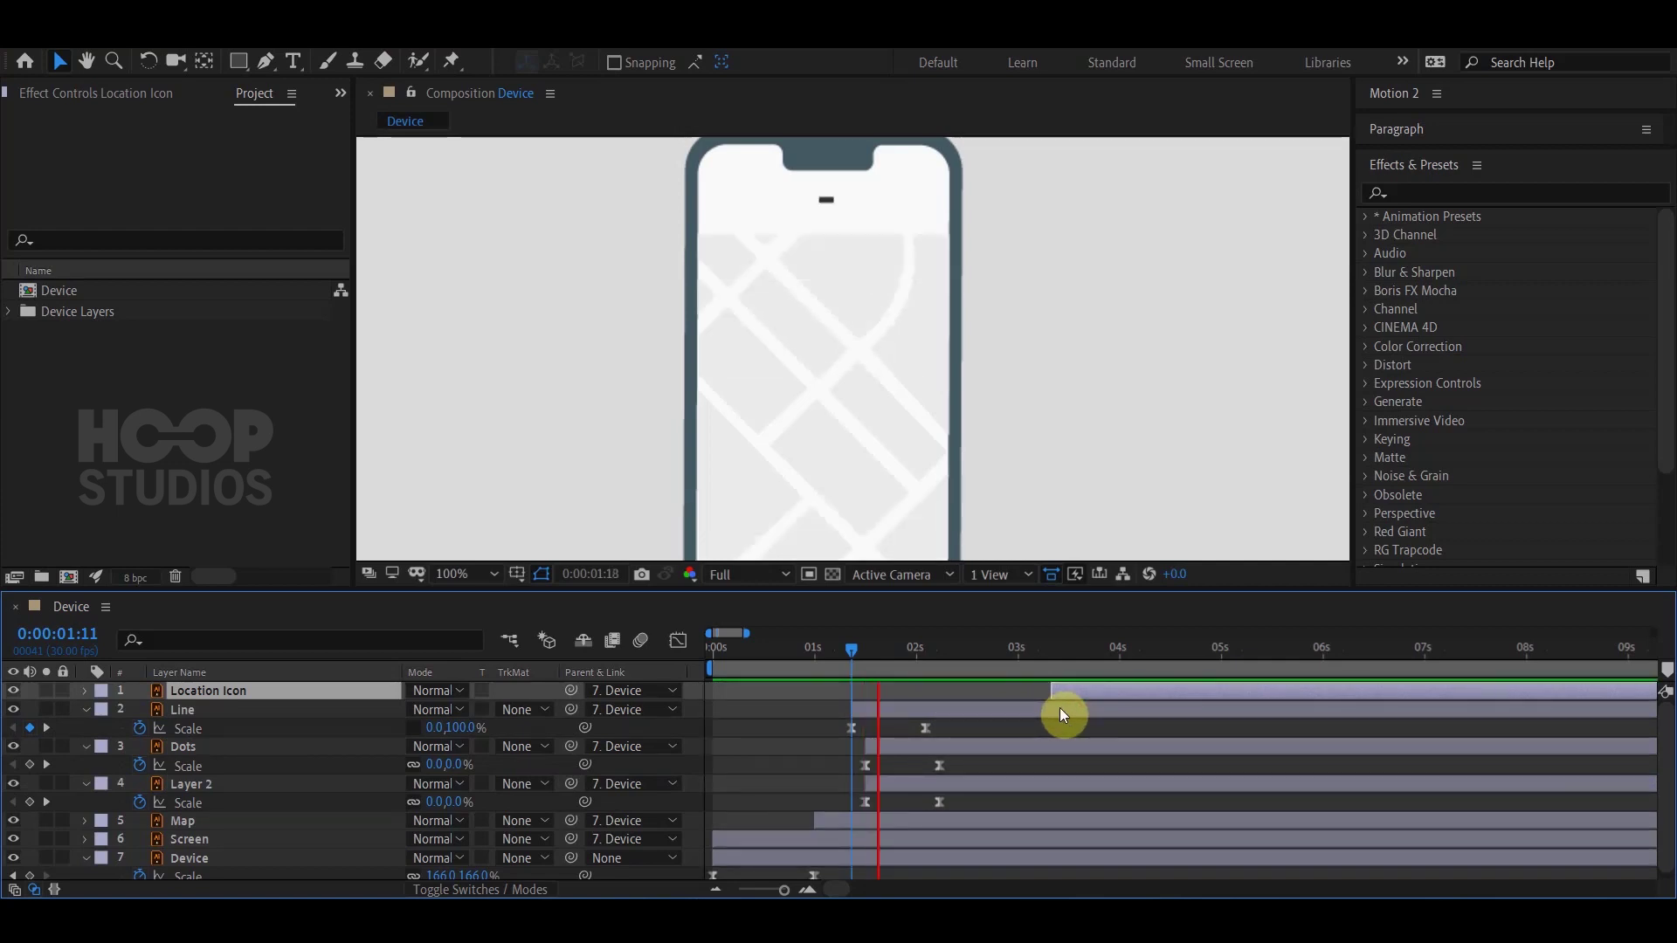
left_click_drag(852, 651, 833, 650)
scroll(908, 419, "down", 1)
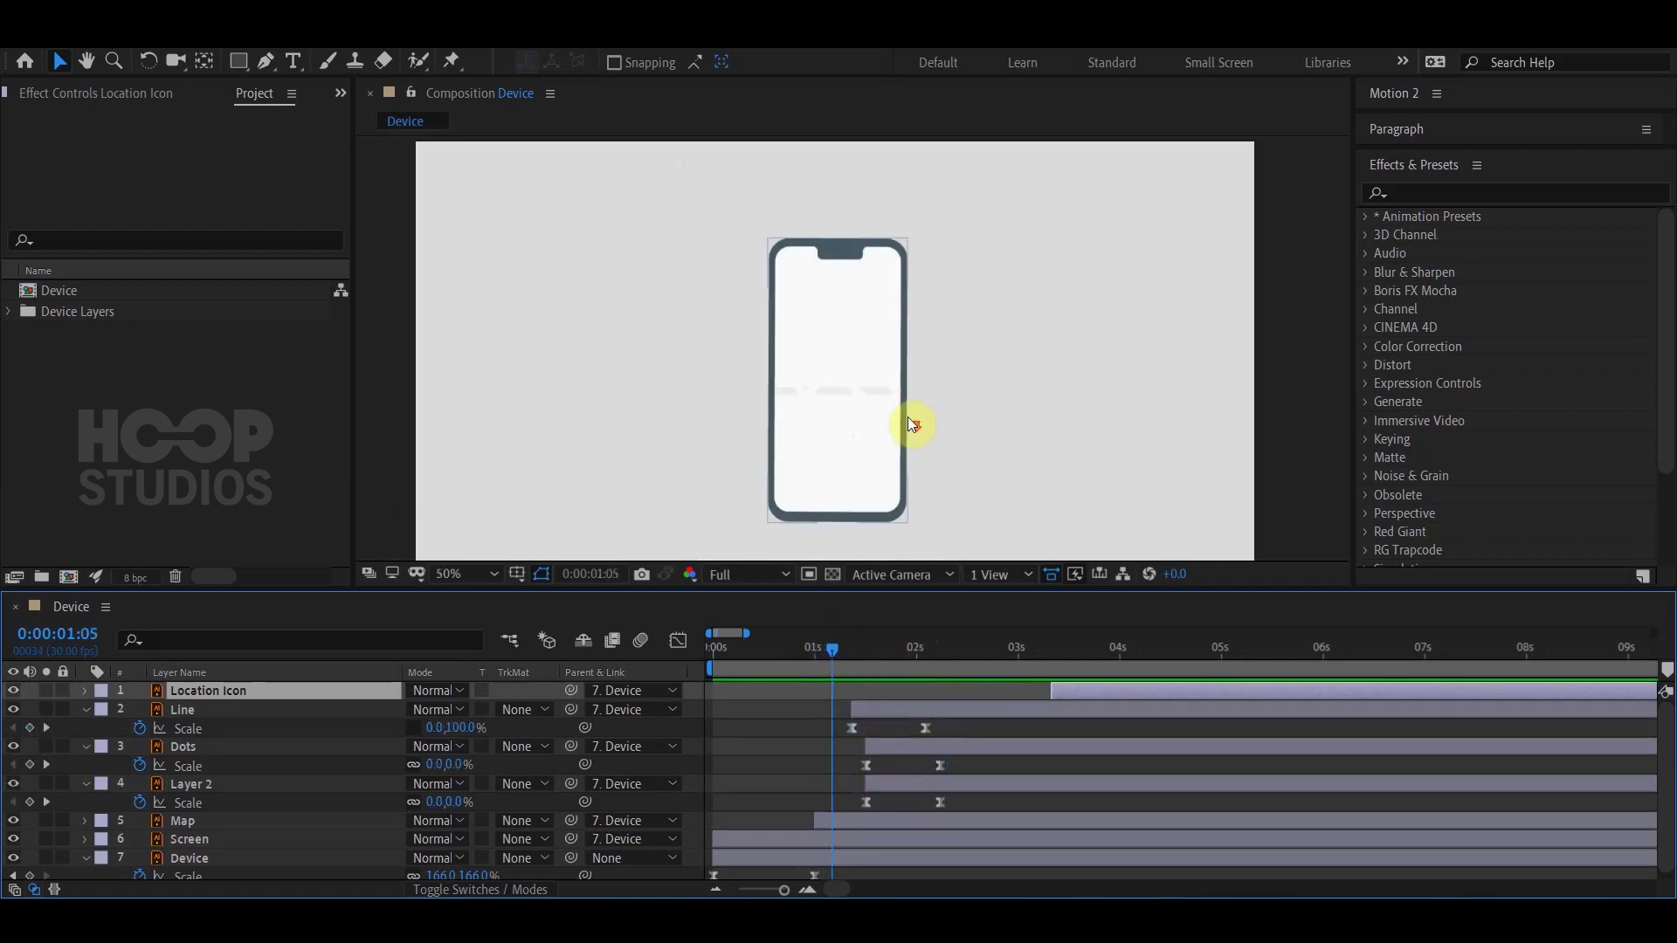
key("k")
key("slash")
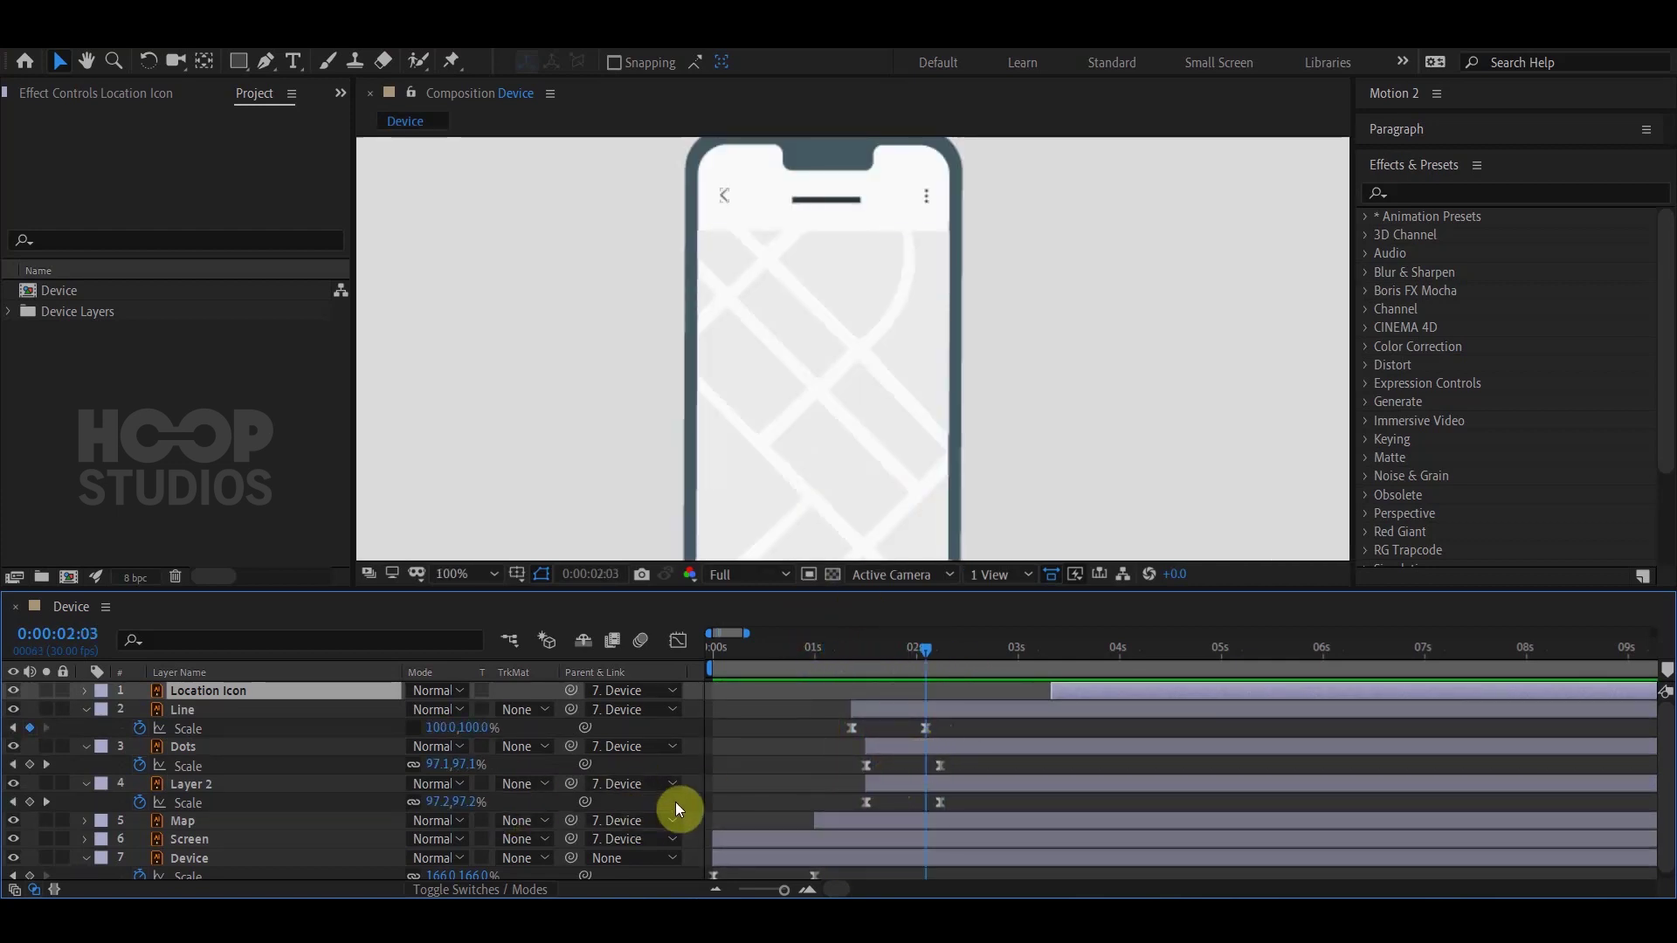
left_click(700, 807)
Add a Null Object below Layer 2, trimmed to start at 1 second.
right_click(701, 808)
mouse_move(809, 595)
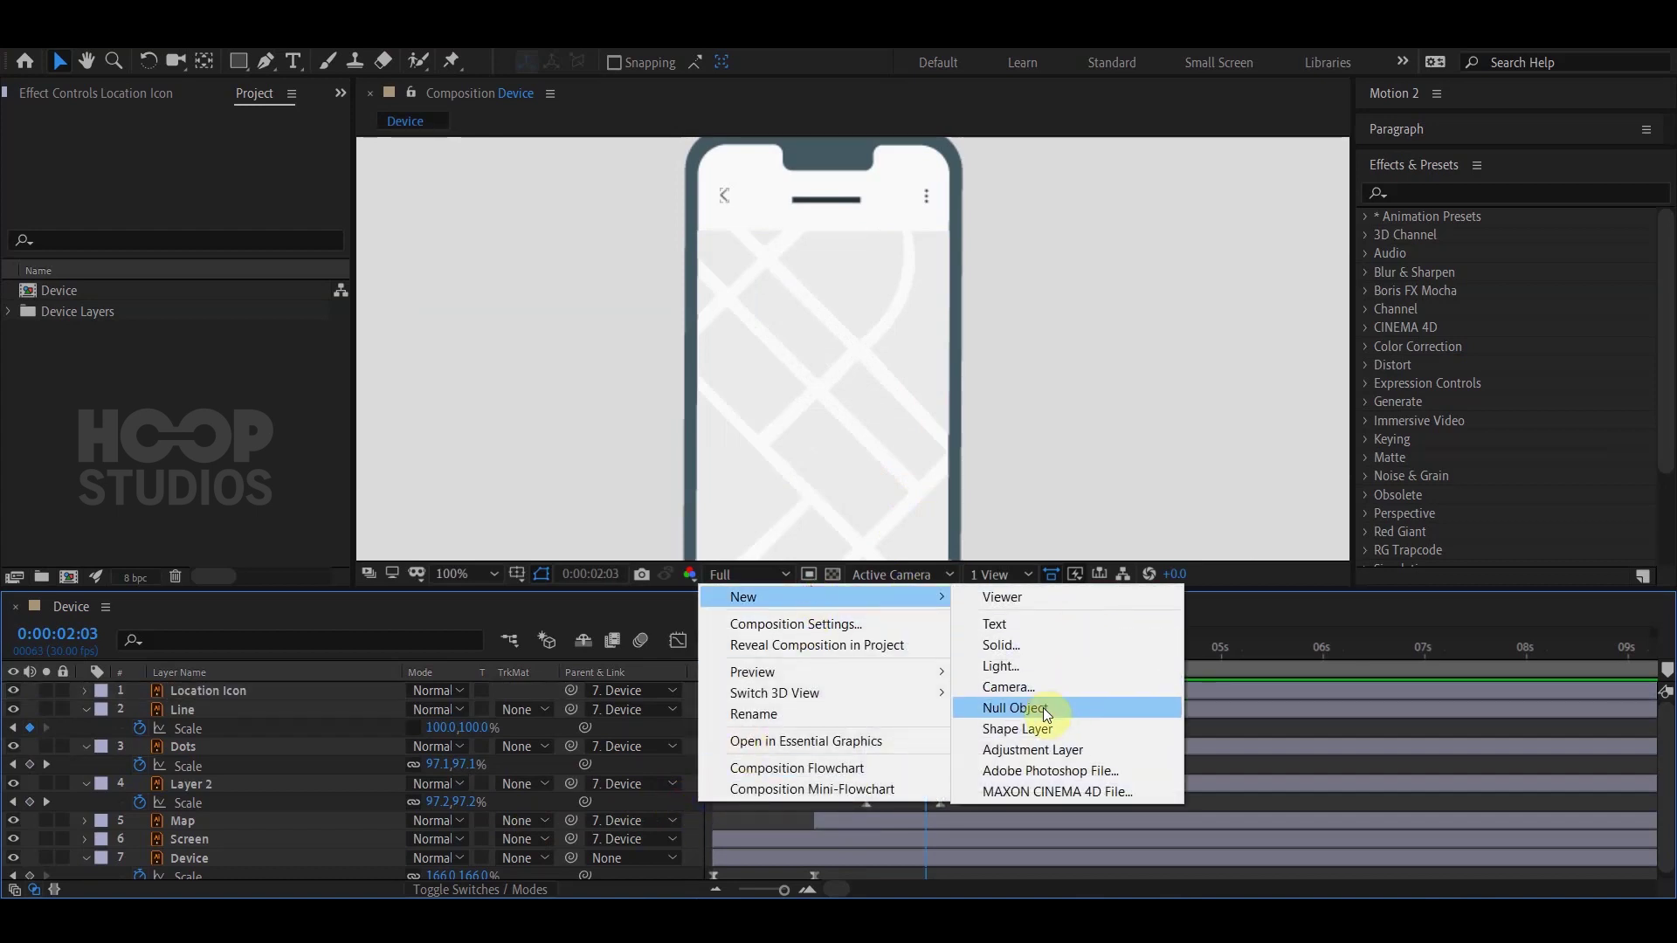
left_click(1045, 709)
left_click_drag(227, 690, 316, 825)
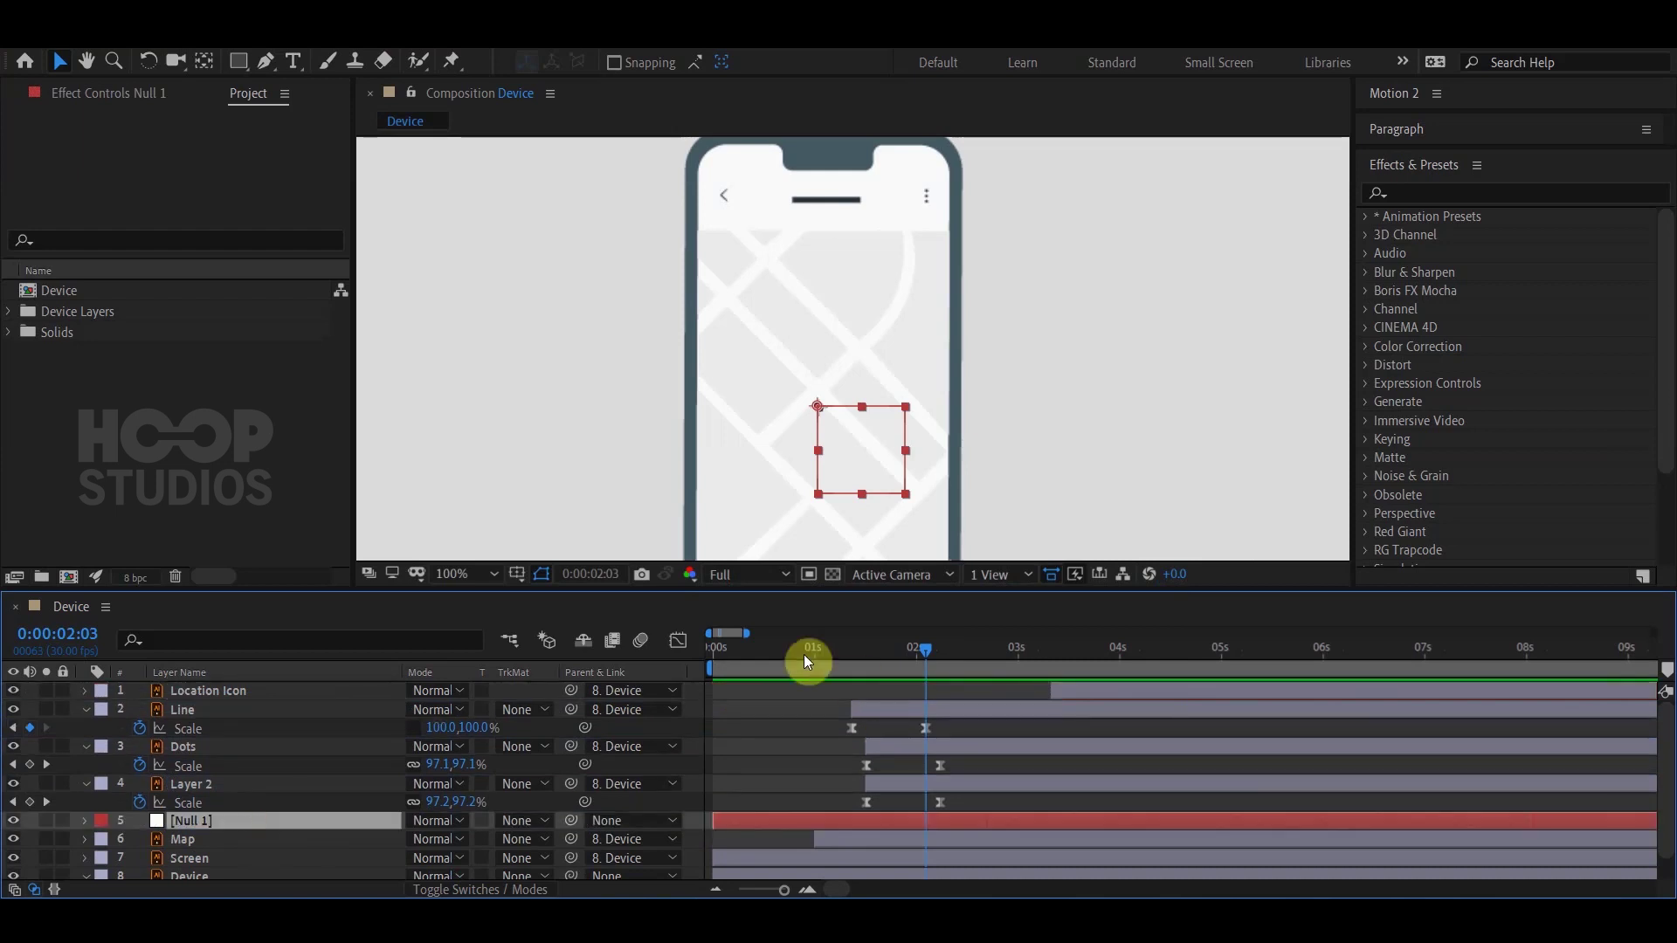
left_click(809, 655)
key("alt+bracketleft")
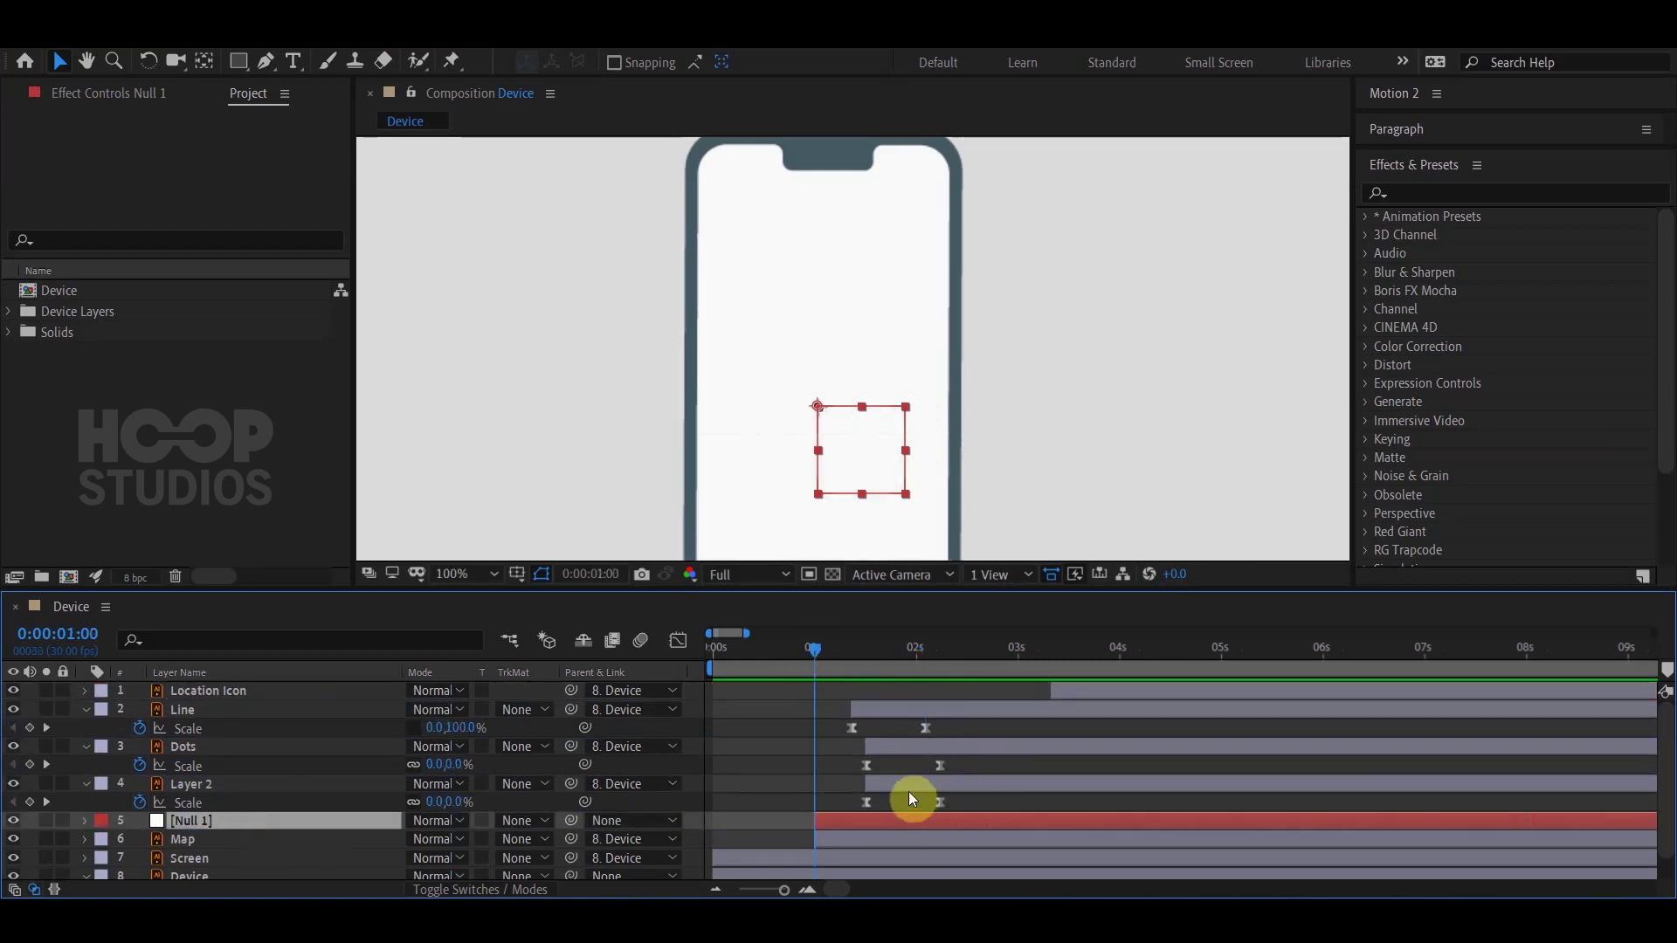
Parent Line, Dots and Layer 2 to Null 1.
left_click(908, 786)
left_click(912, 711, "shift")
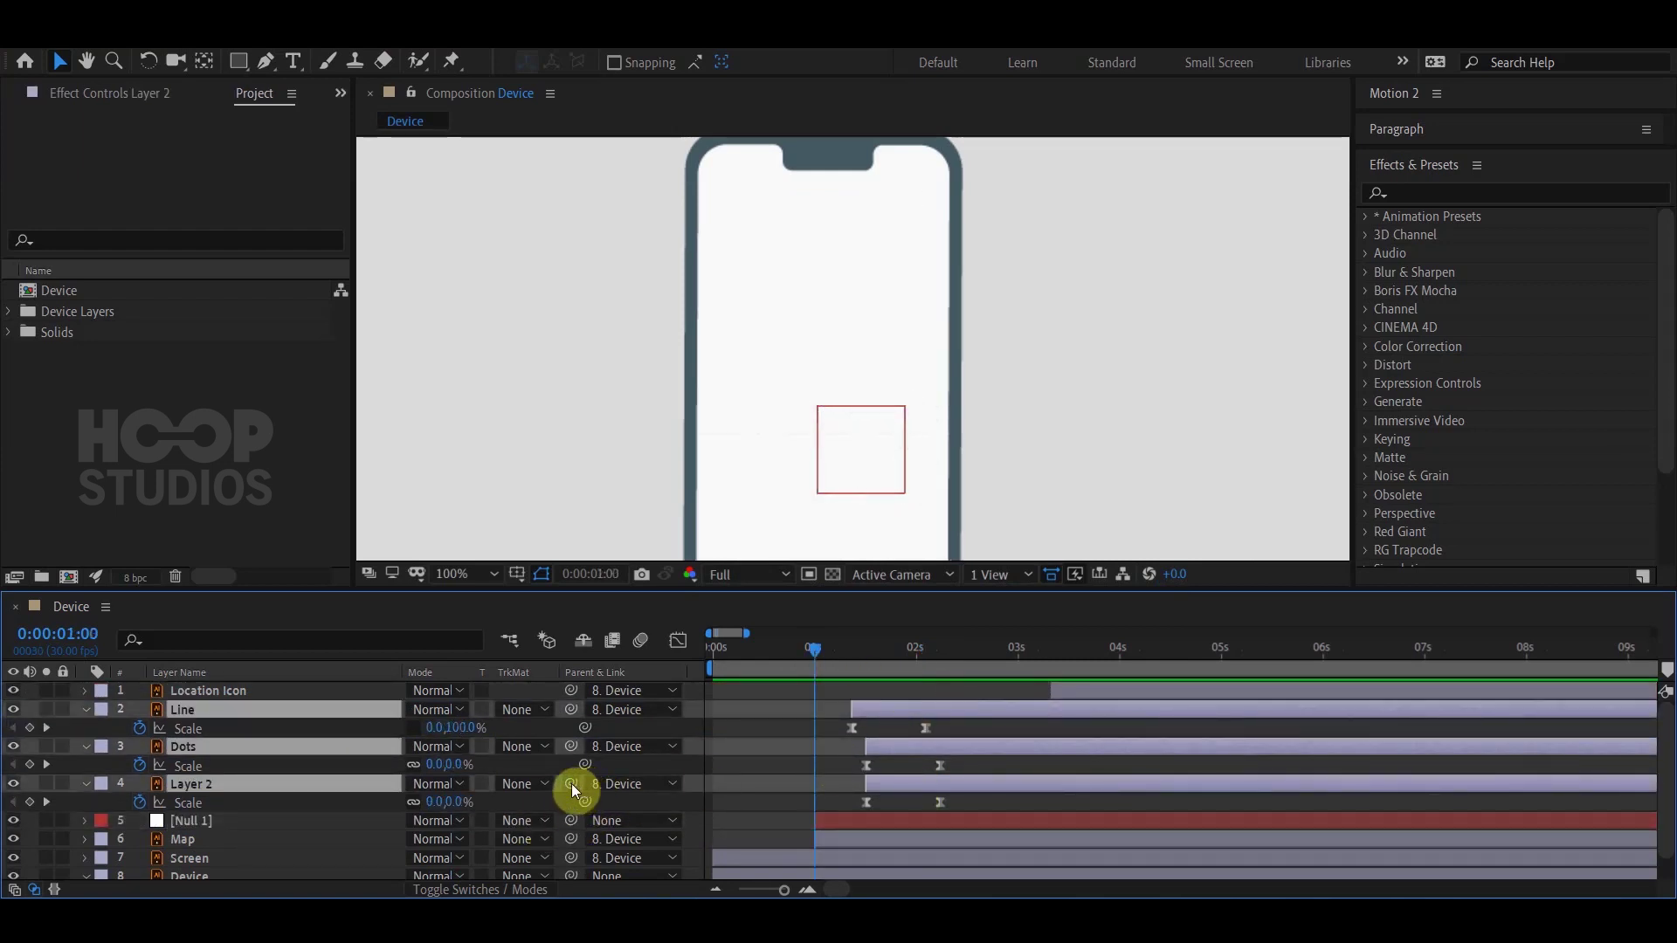
left_click_drag(572, 784, 216, 820)
left_click(235, 821)
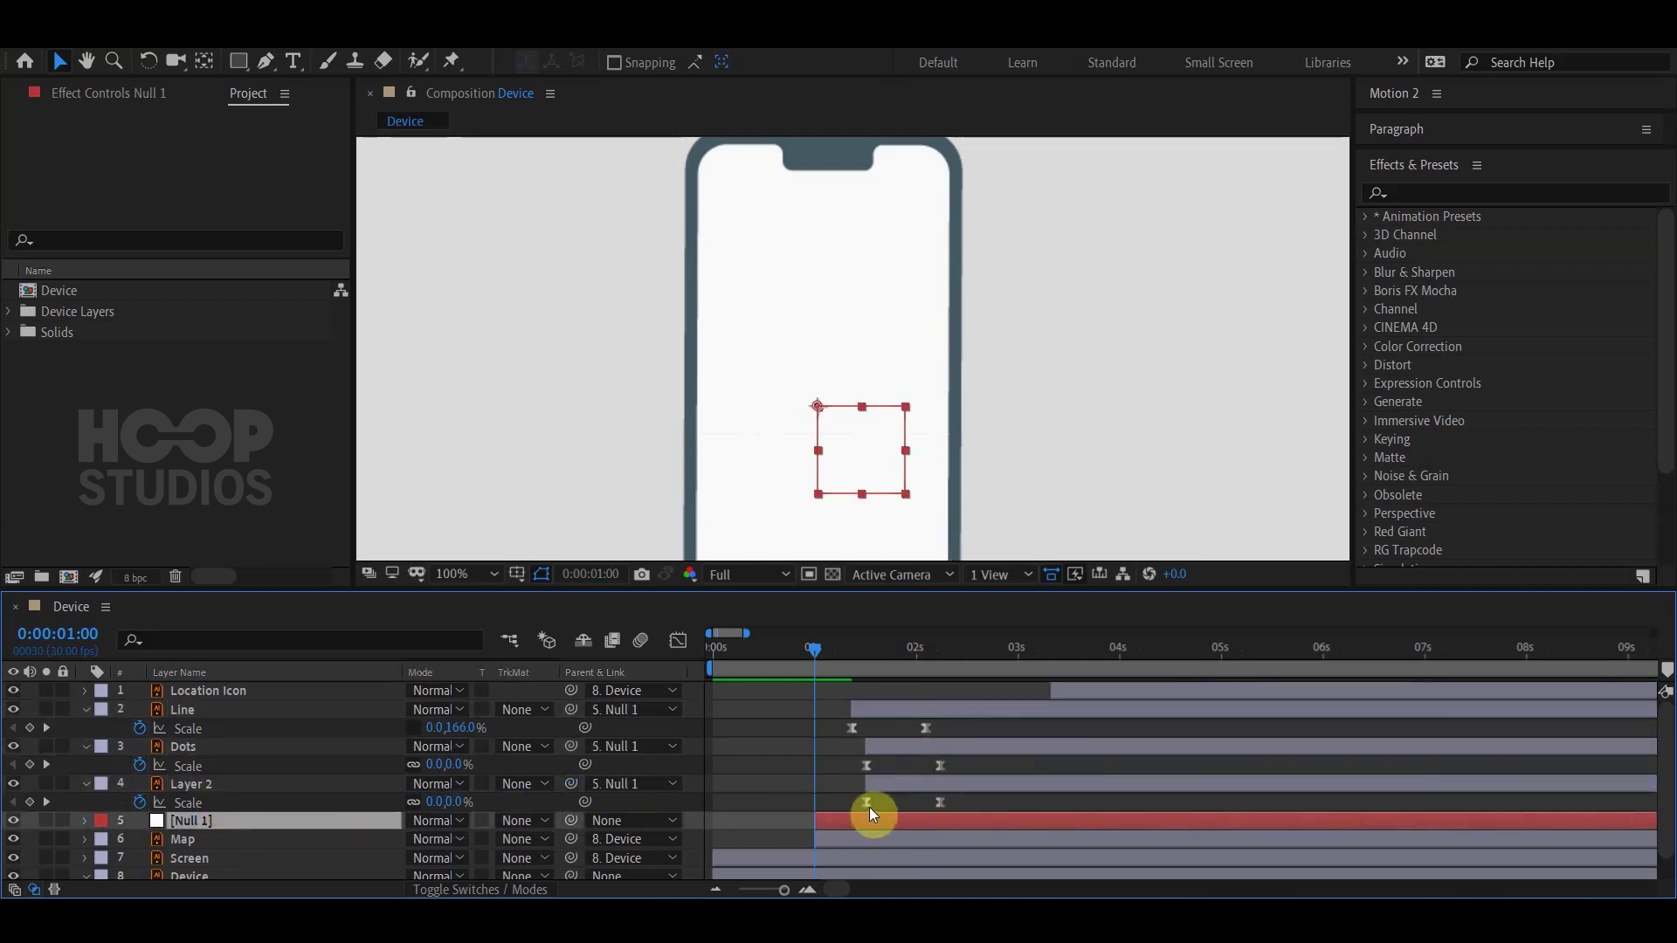
Show Null 1's Position and check the Map layer's mask path keyframes.
key("p")
scroll(882, 828, "down", 2)
left_click(846, 825)
left_click(847, 818)
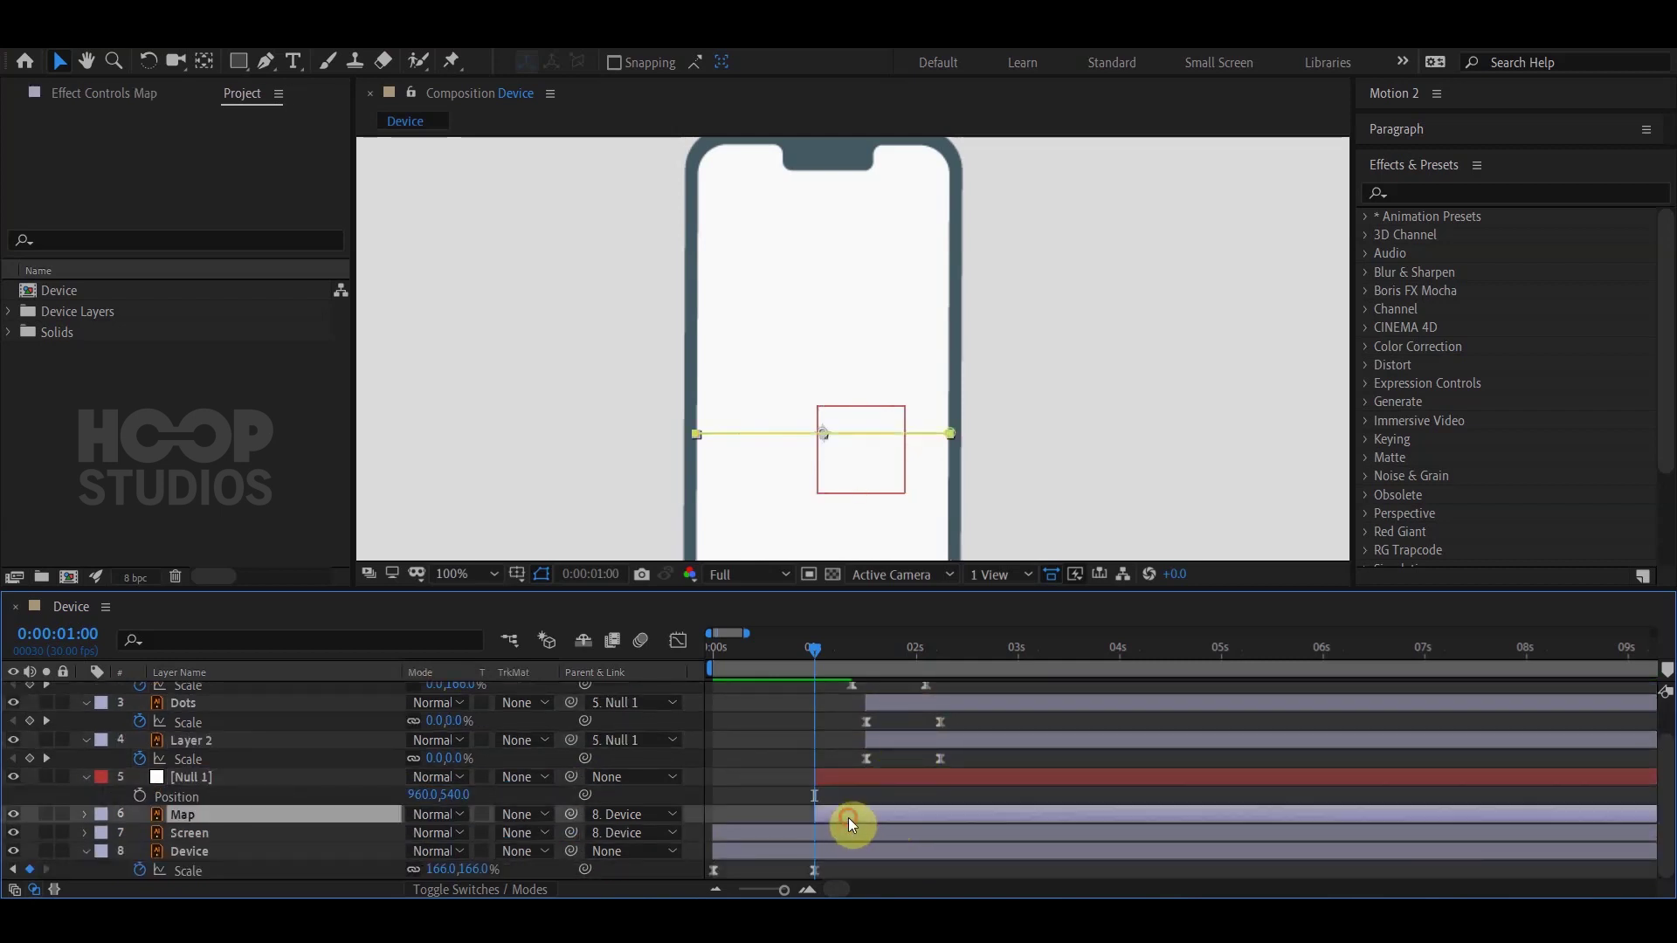
key("m")
scroll(940, 788, "down", 2)
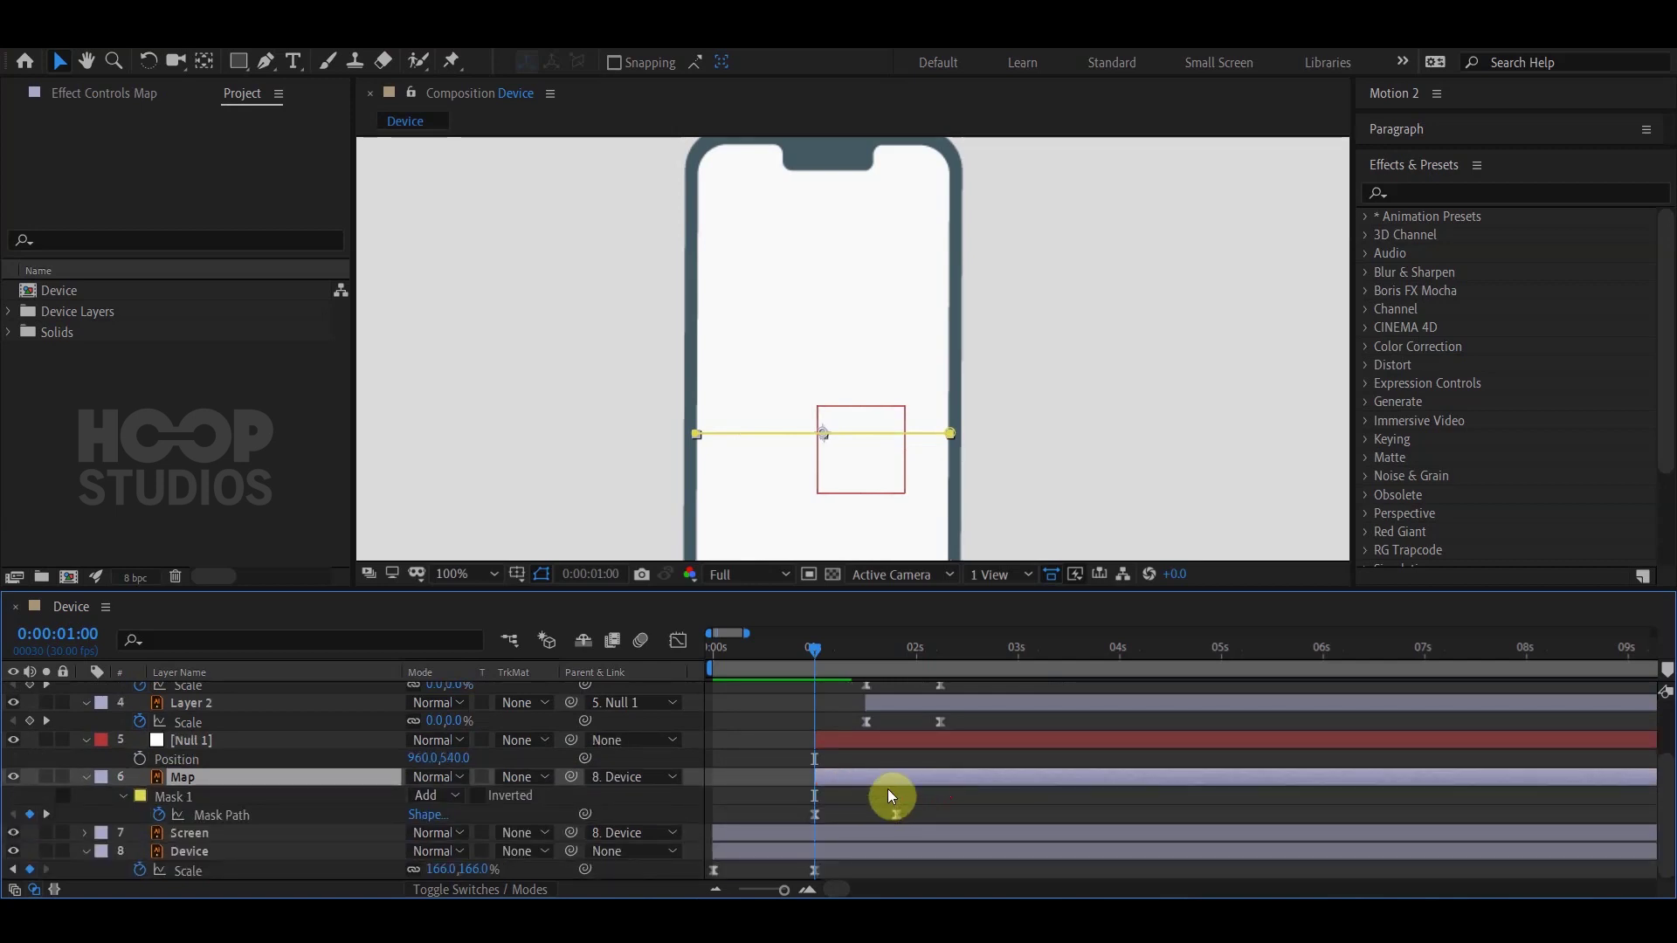
Keyframe Null 1's Position at 1 second and at 0:00:01:24.
left_click(847, 739)
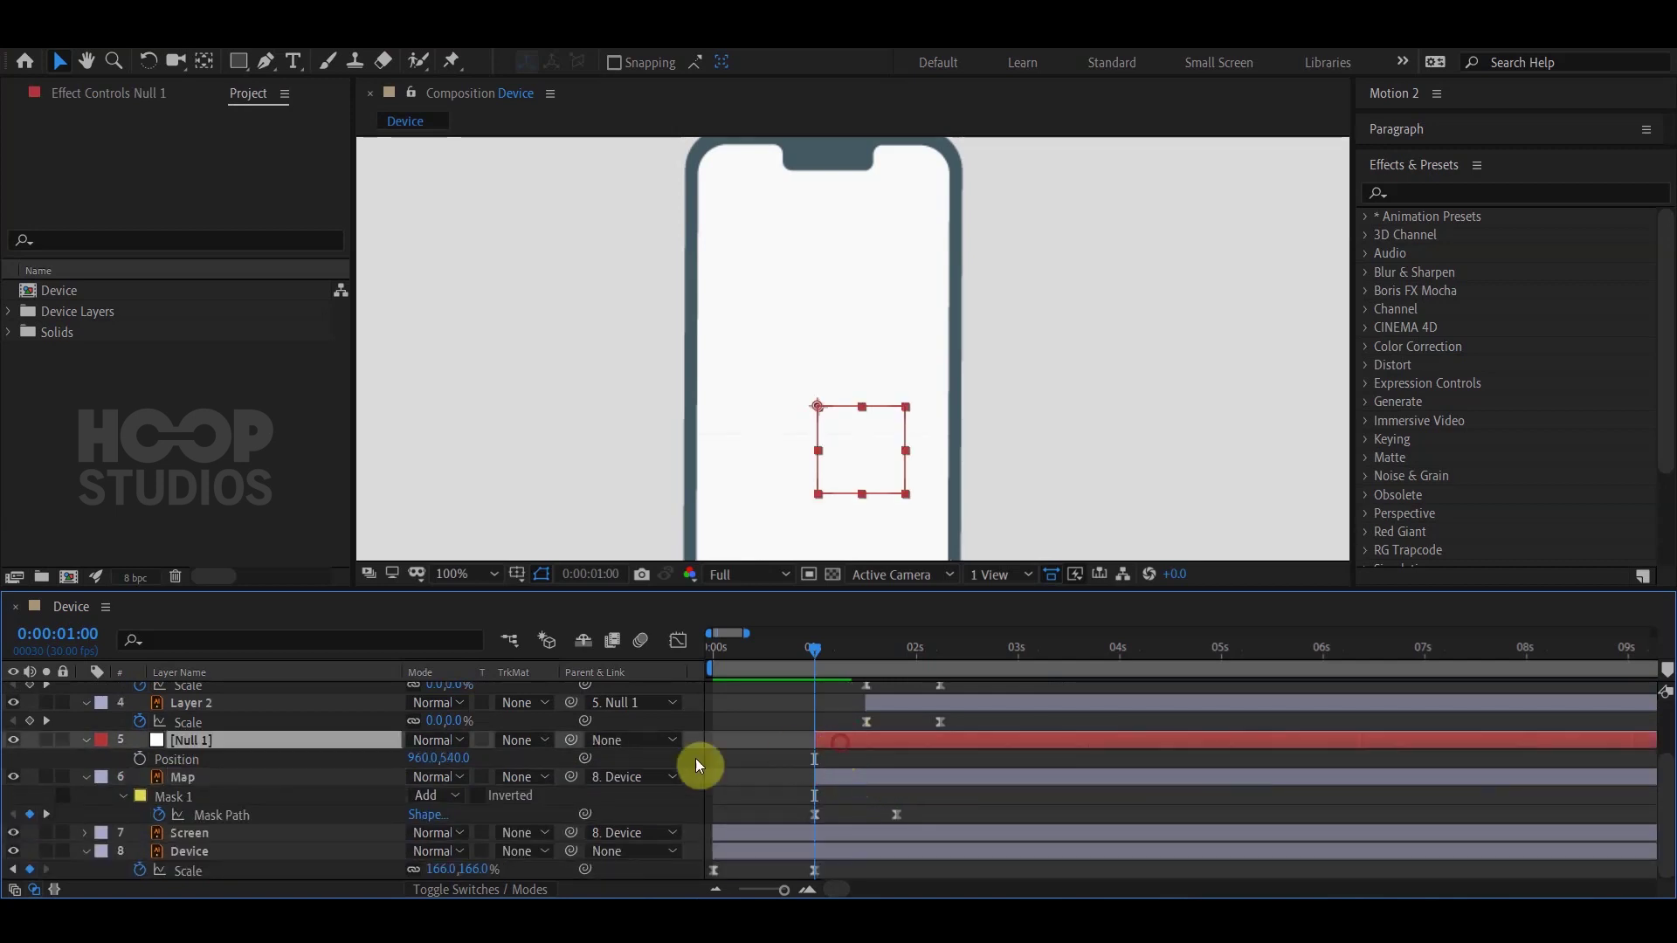
left_click(140, 759)
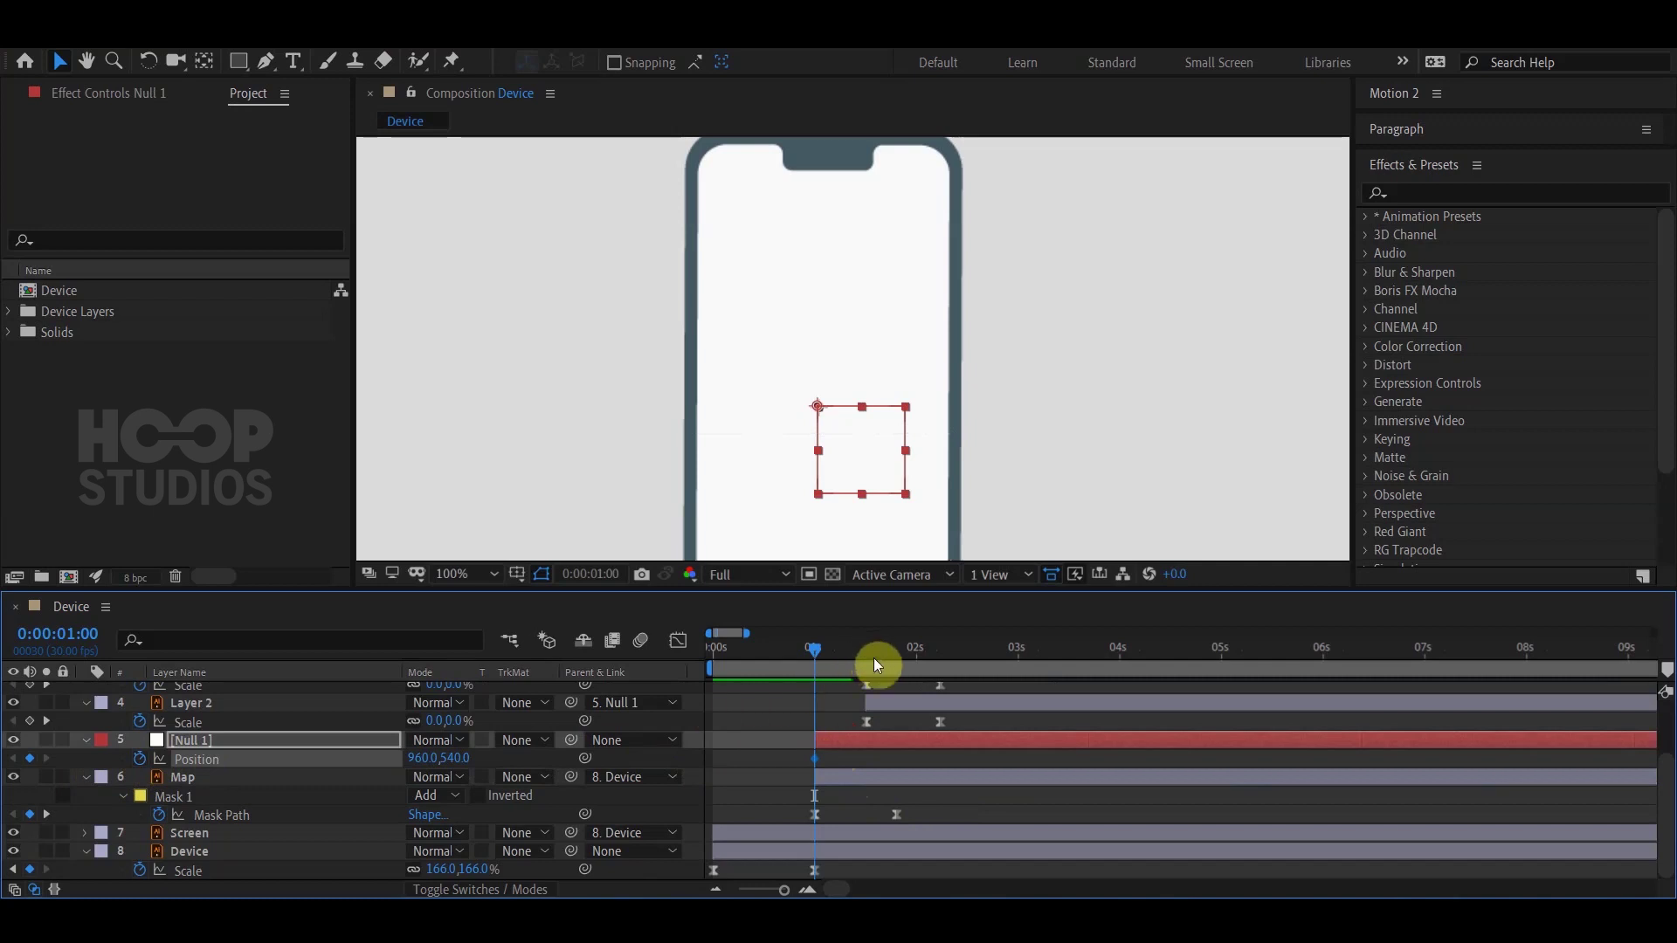
left_click_drag(879, 654, 899, 657)
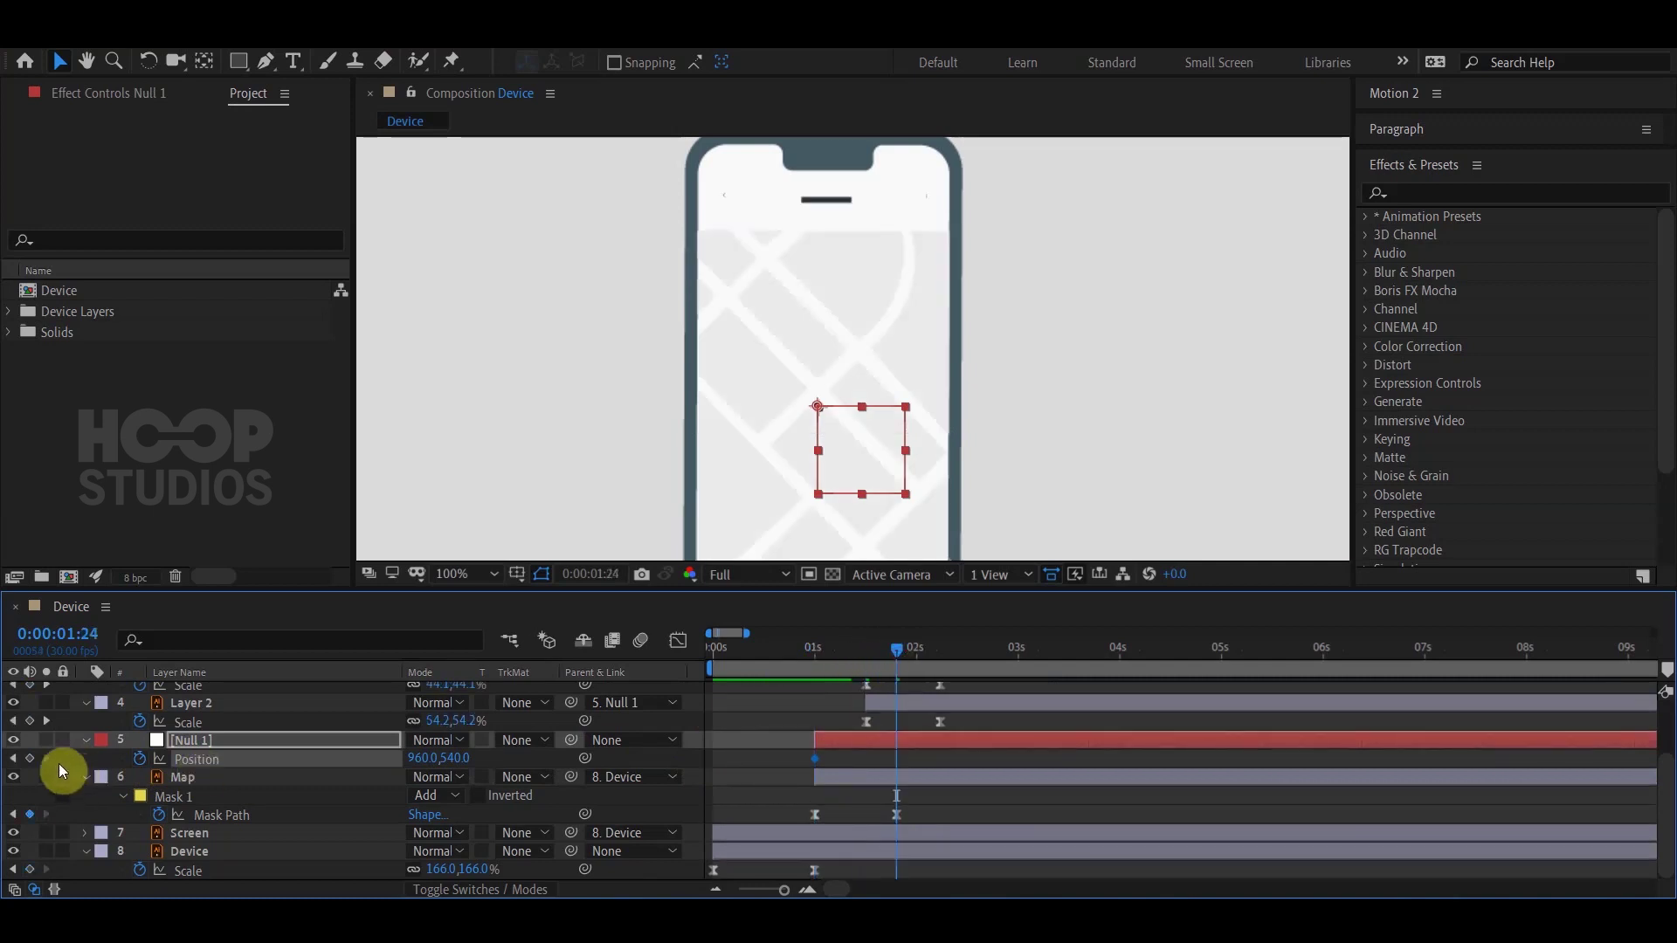
left_click(30, 759)
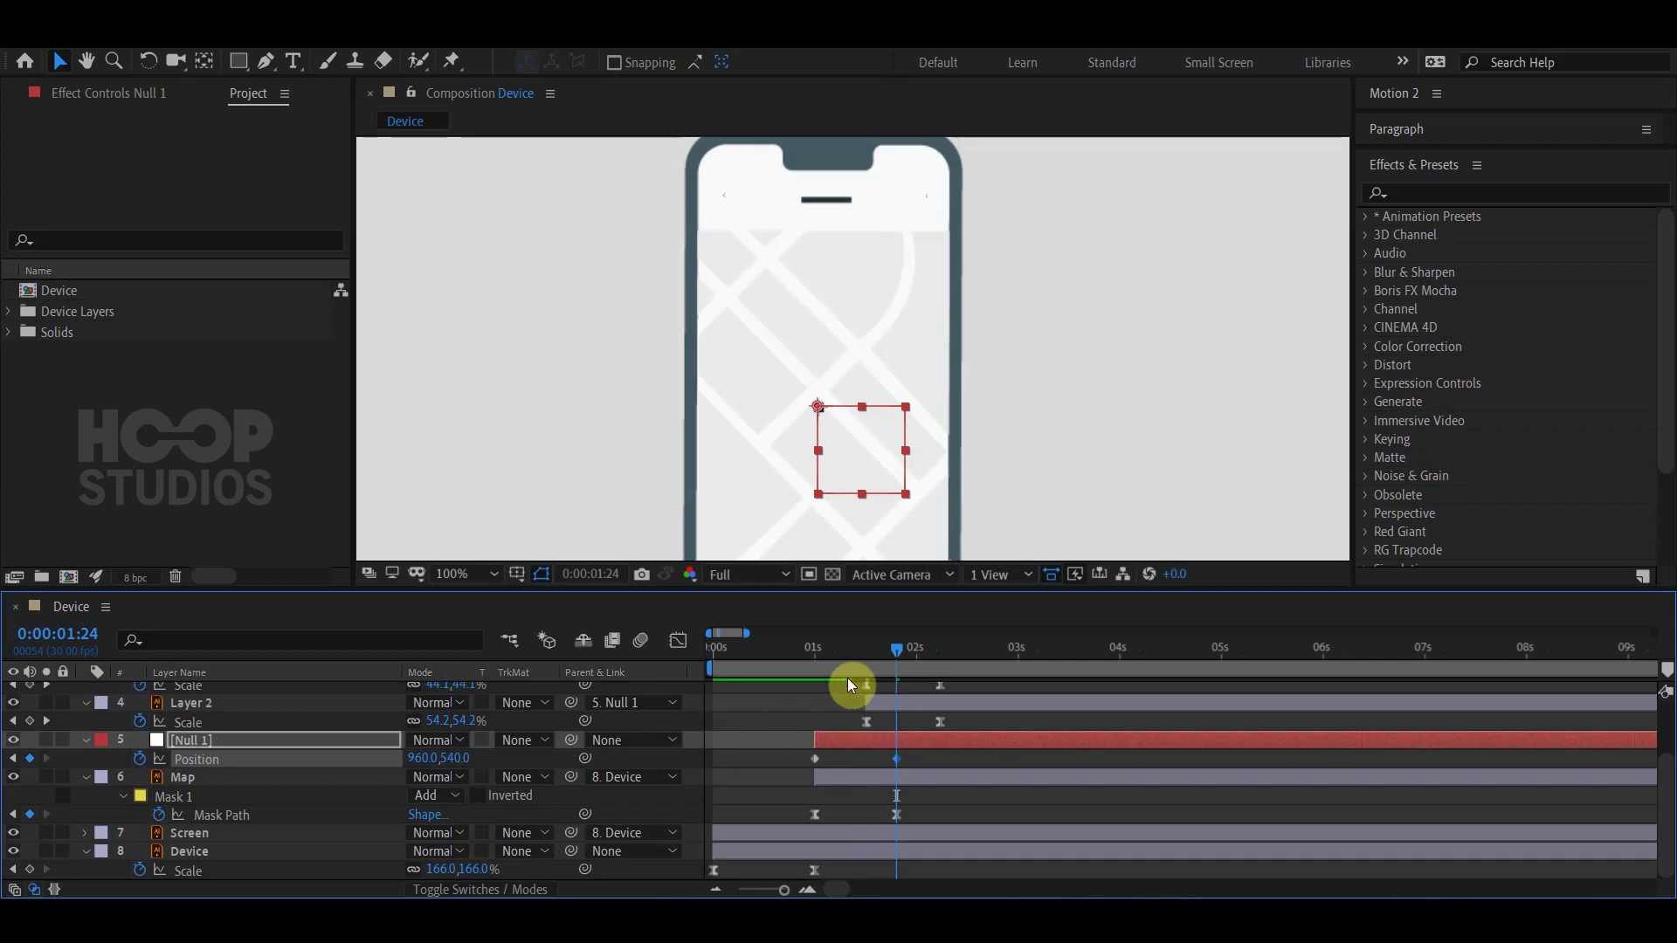
left_click_drag(839, 649, 819, 650)
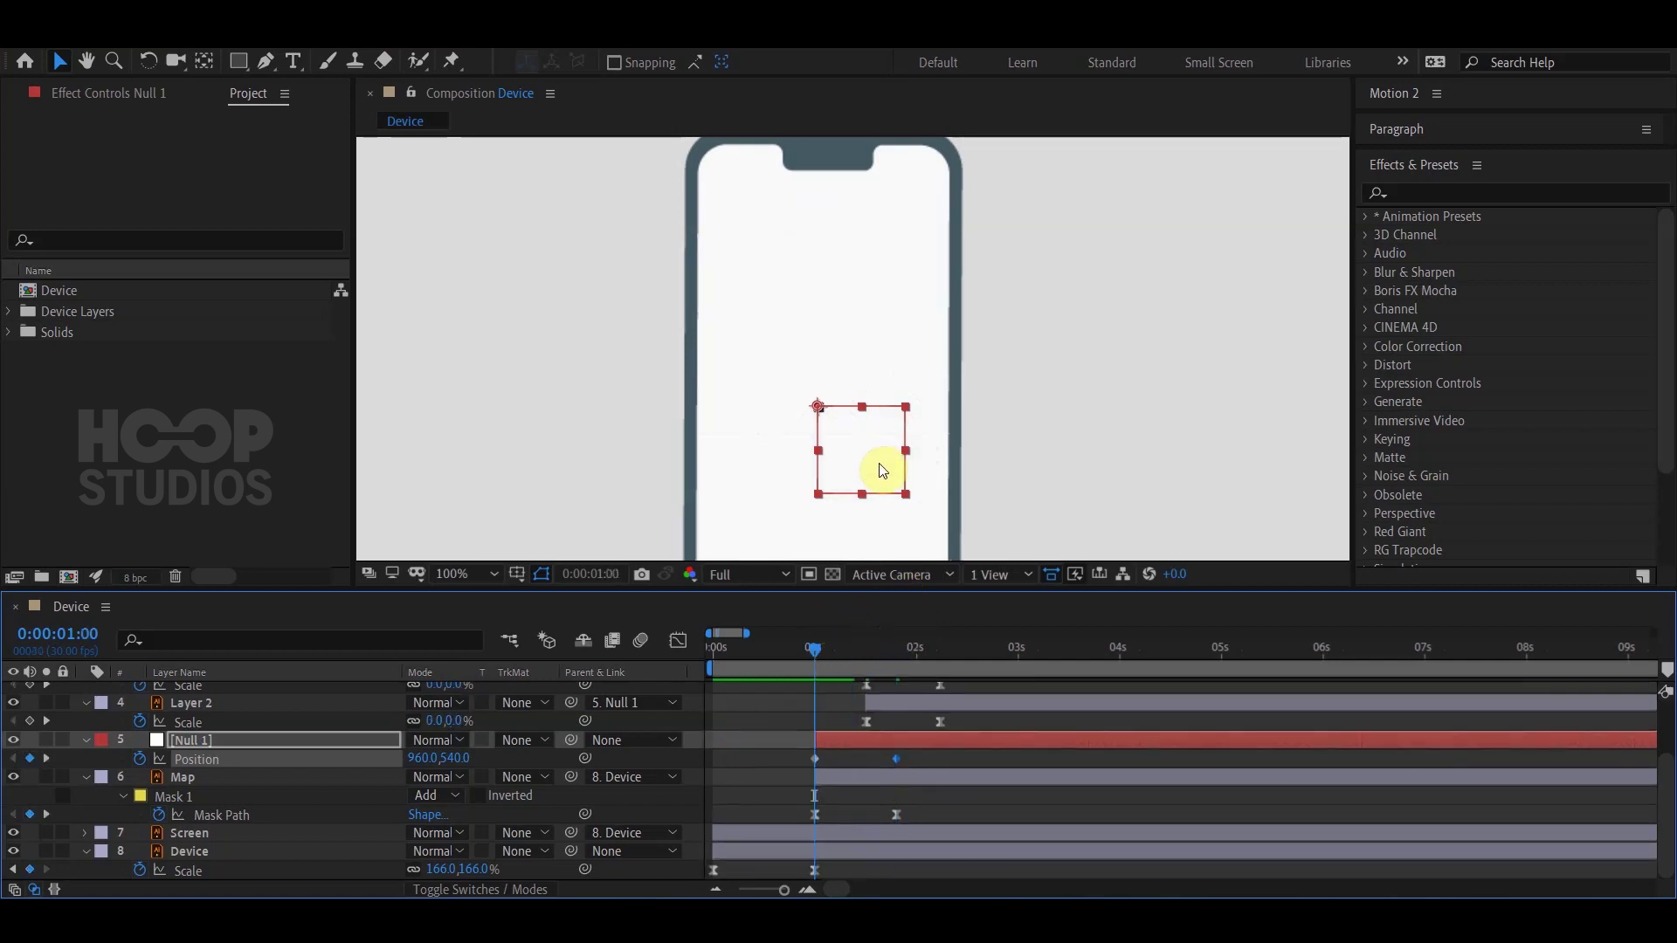
left_click(900, 708)
scroll(900, 710, "up", 2)
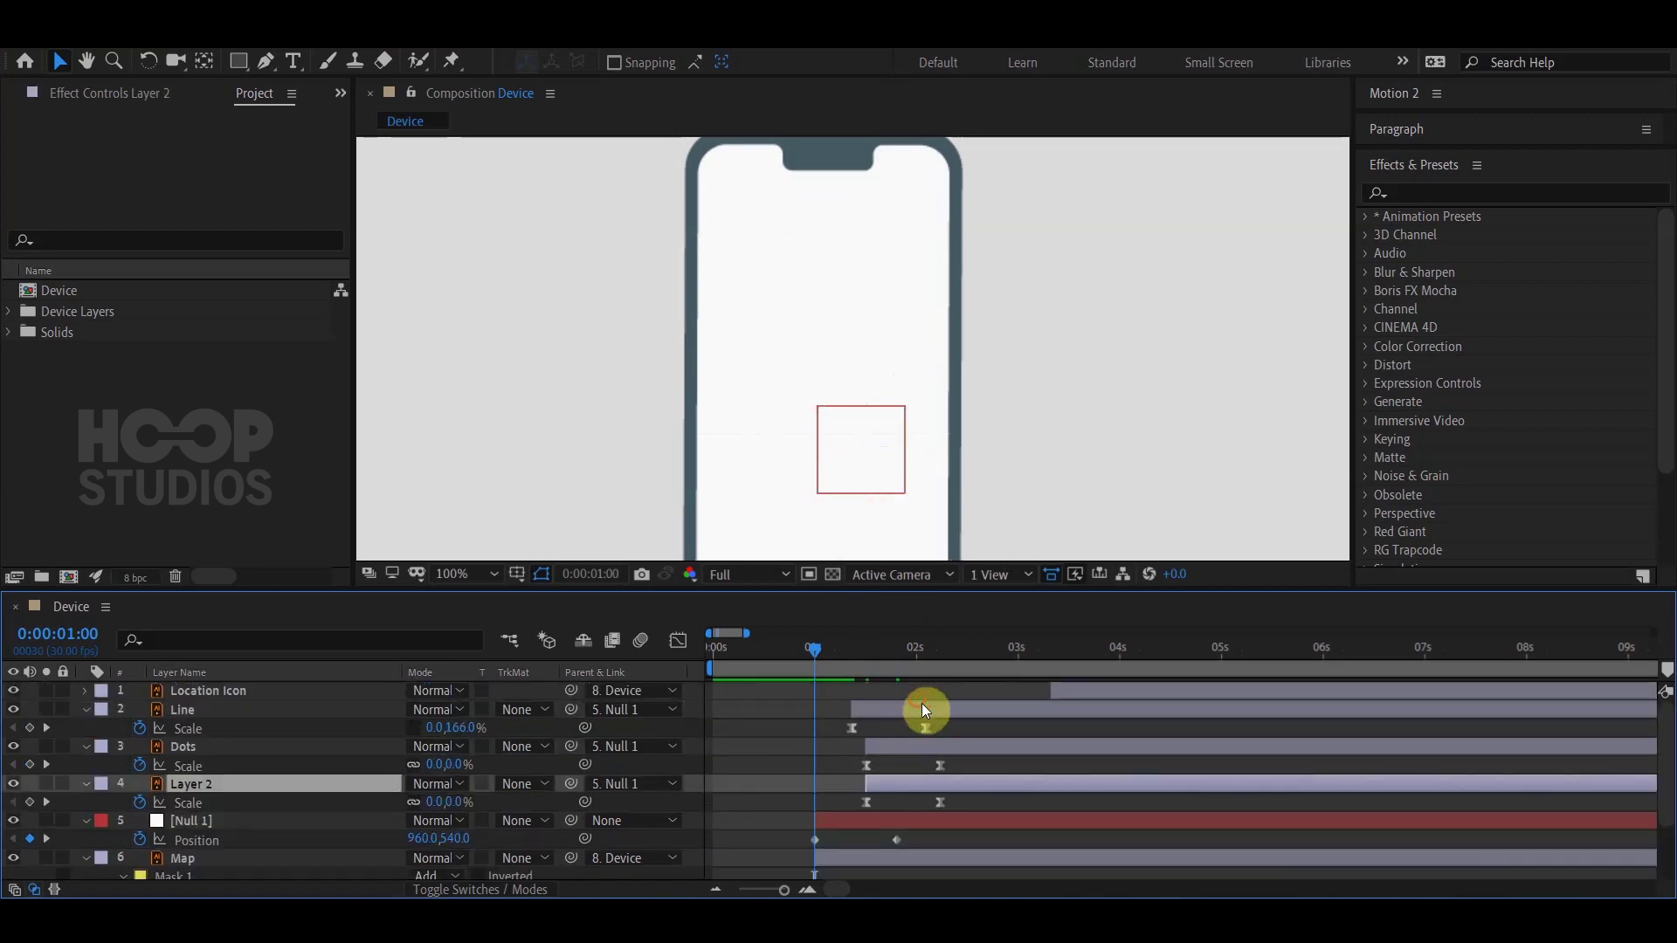
Shift Line, Dots and Layer 2 earlier, then nudge them with Null 1 slightly later.
left_click(945, 711, "shift")
left_click_drag(920, 783, 863, 782)
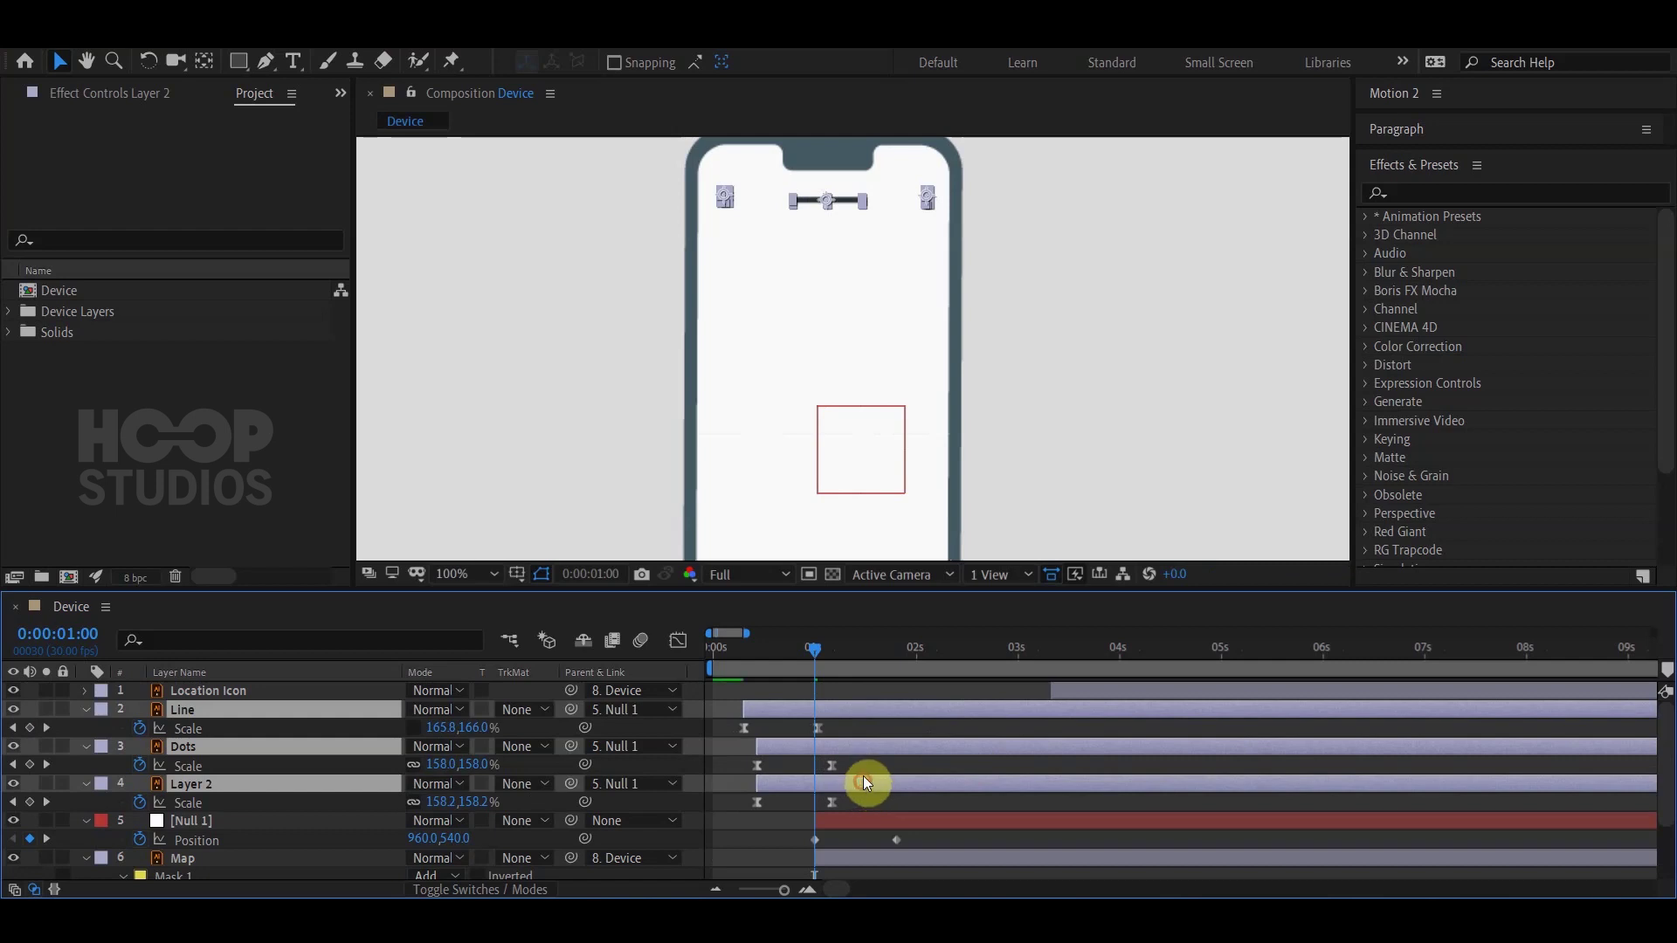
left_click(844, 818, "shift")
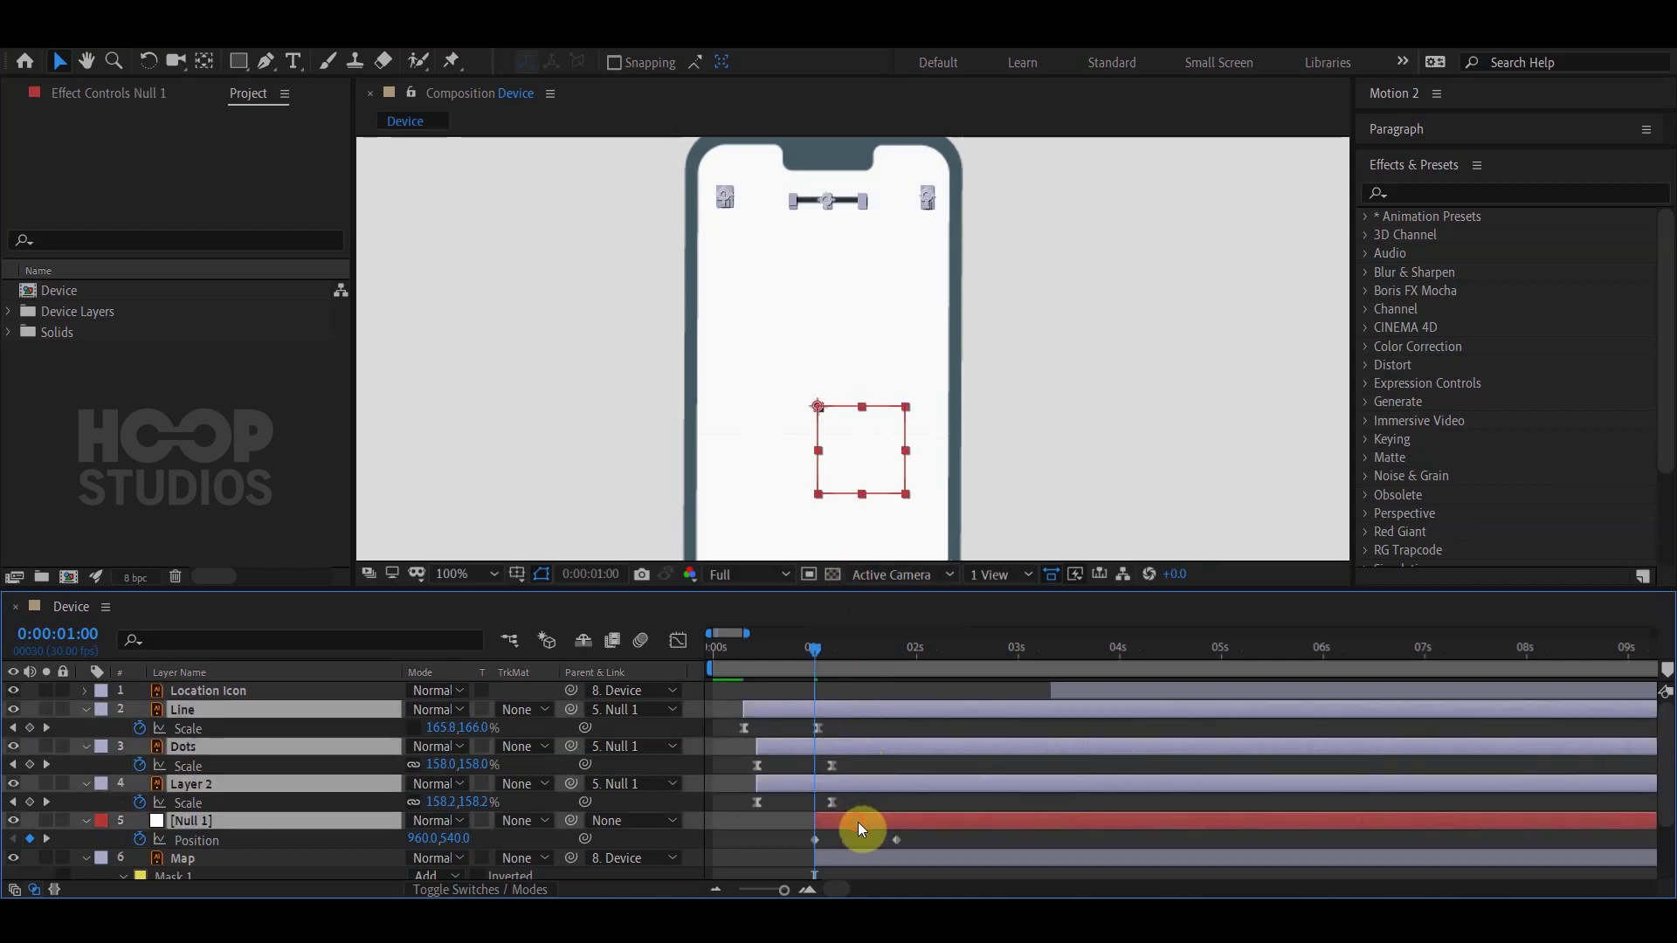
left_click_drag(860, 829, 878, 828)
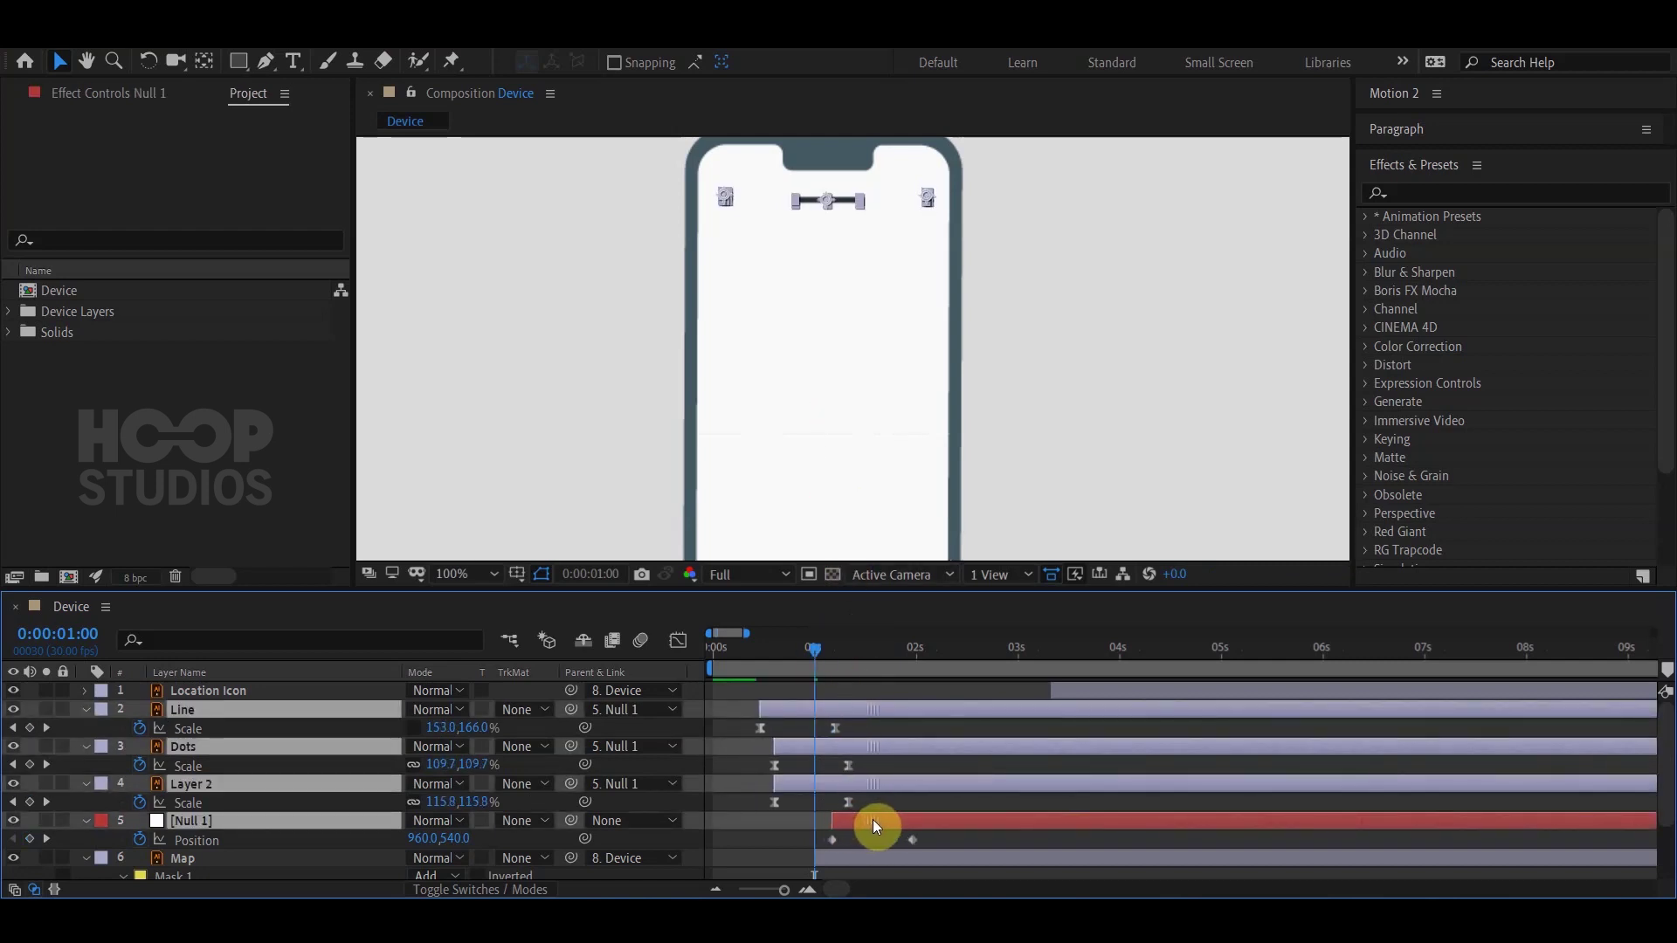
left_click(836, 650)
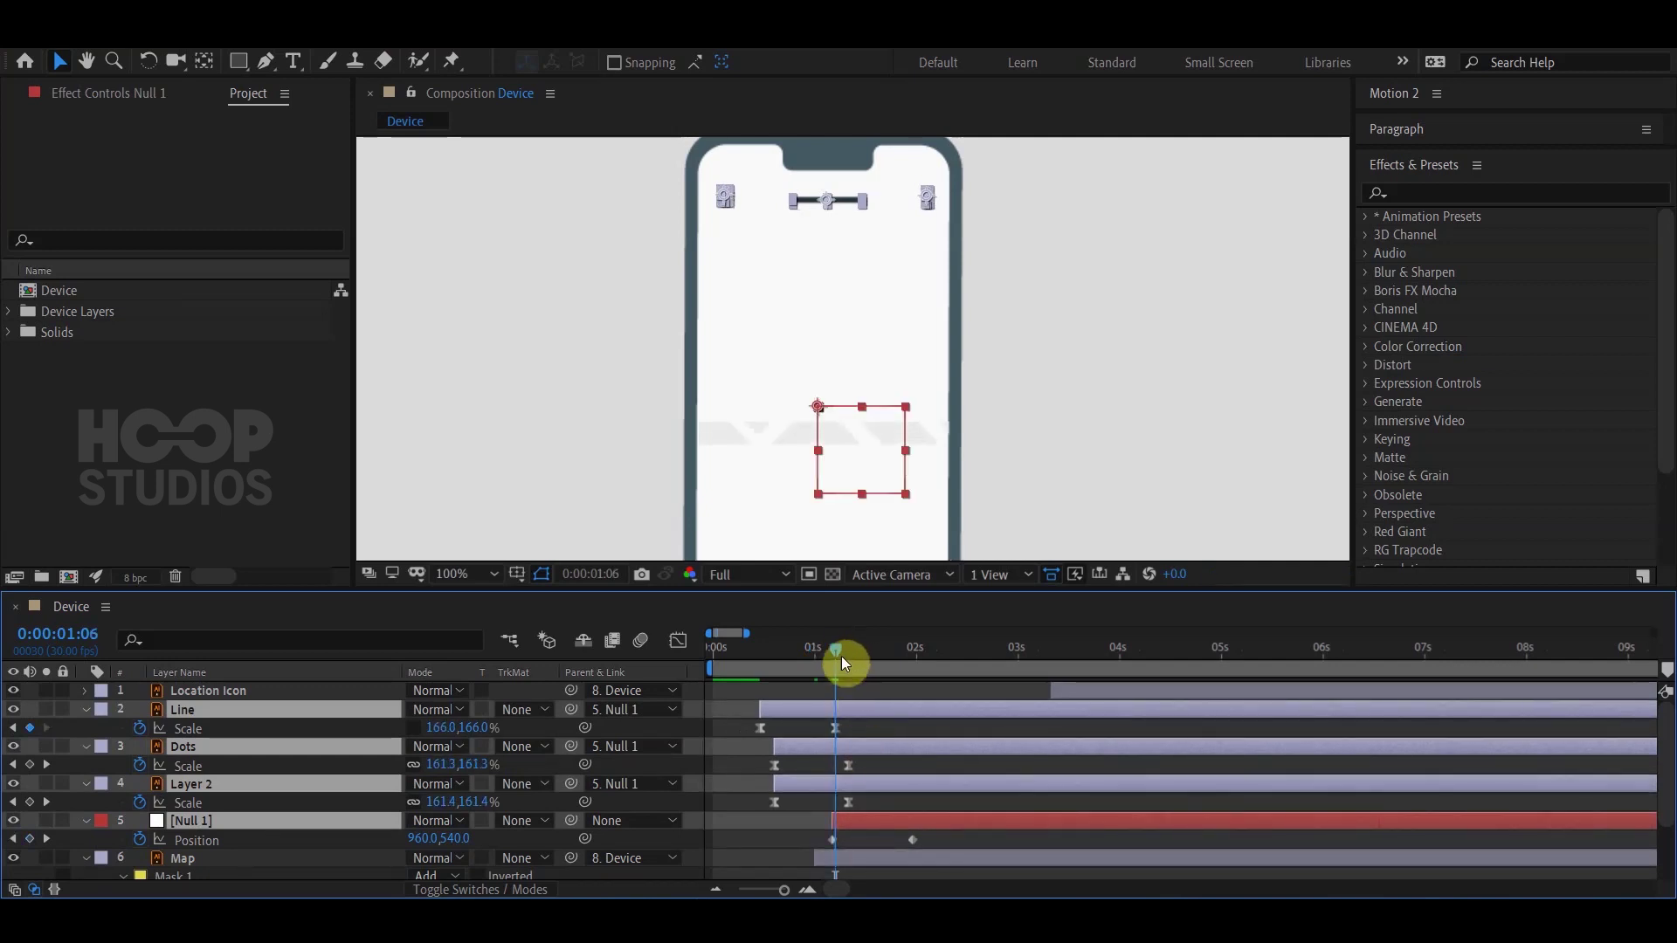
left_click(829, 647)
left_click(855, 839)
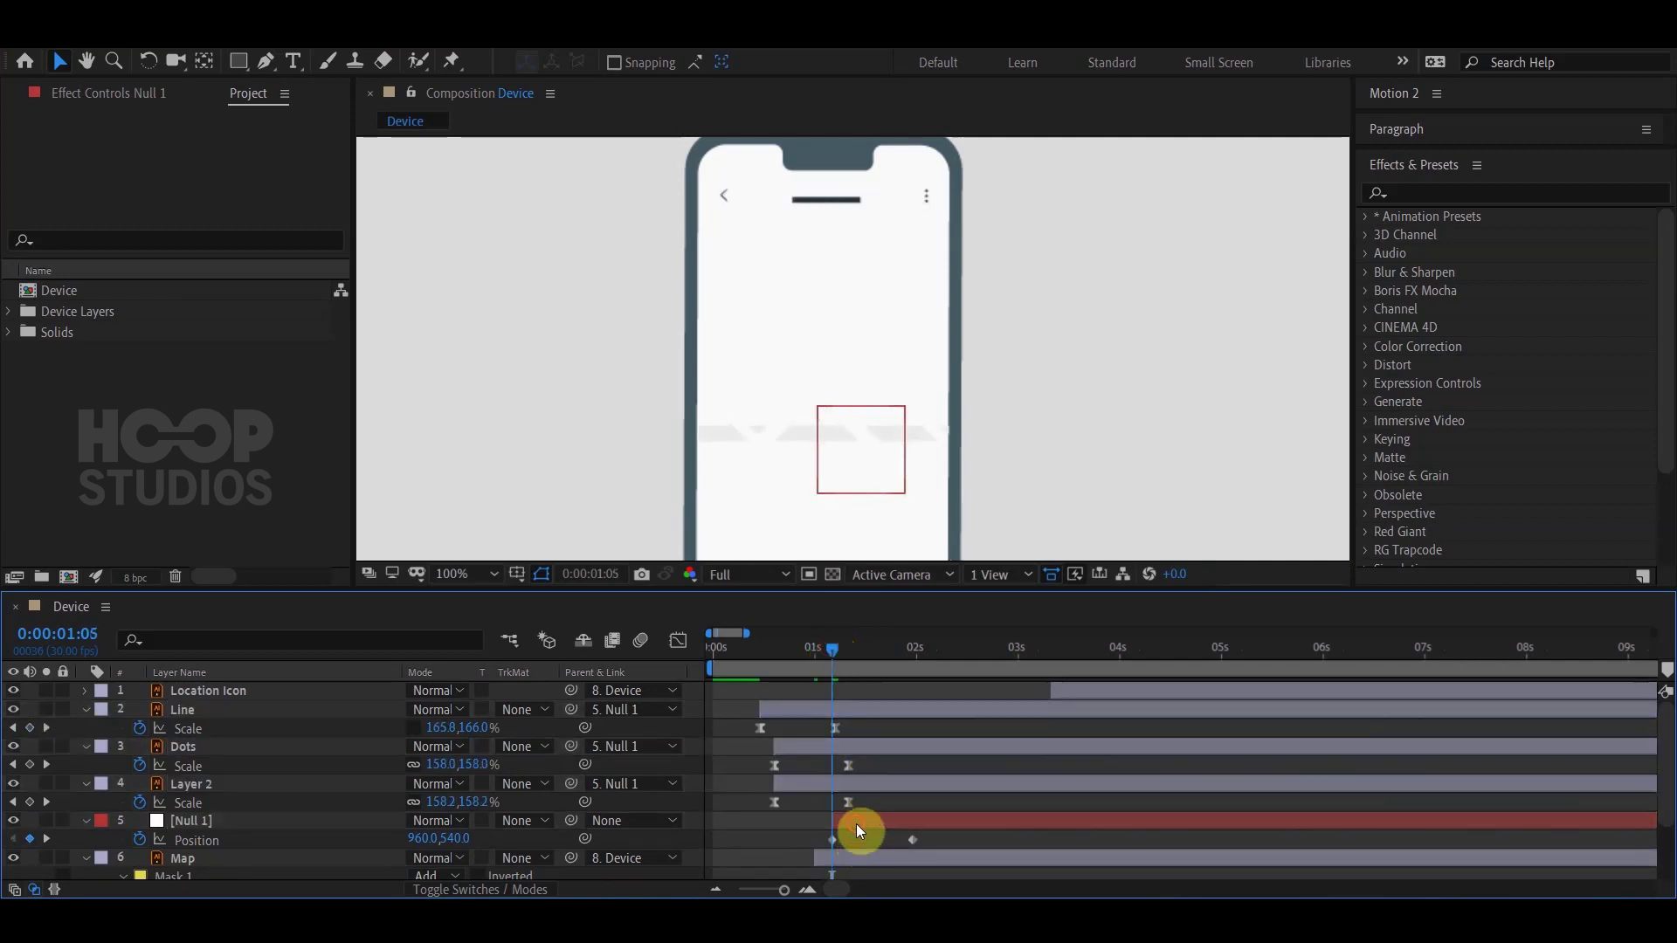
Lower Null 1 to start at 960,720 and shift its animation earlier.
left_click(856, 824)
key("shift+Down")
key("shift+Down")
key("shift+Down")
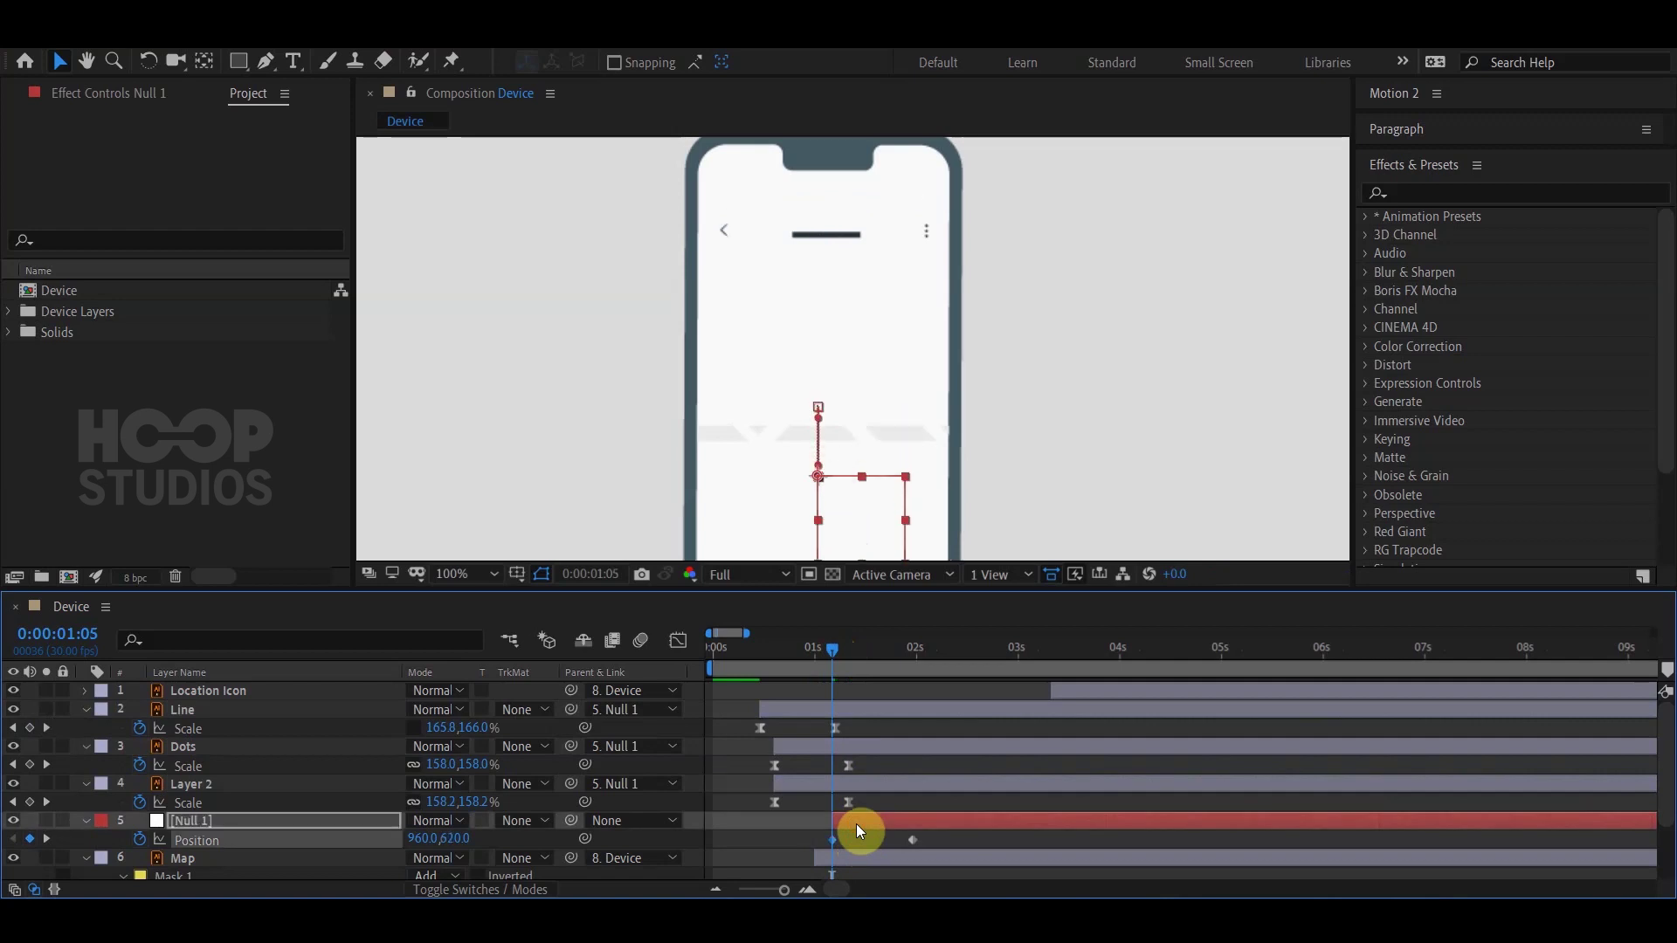
key("shift+Down")
key("shift+Down")
key("shift+Down")
key("shift+Down")
key("shift+Down")
key("shift+Down")
key("shift+Down")
key("shift+Down")
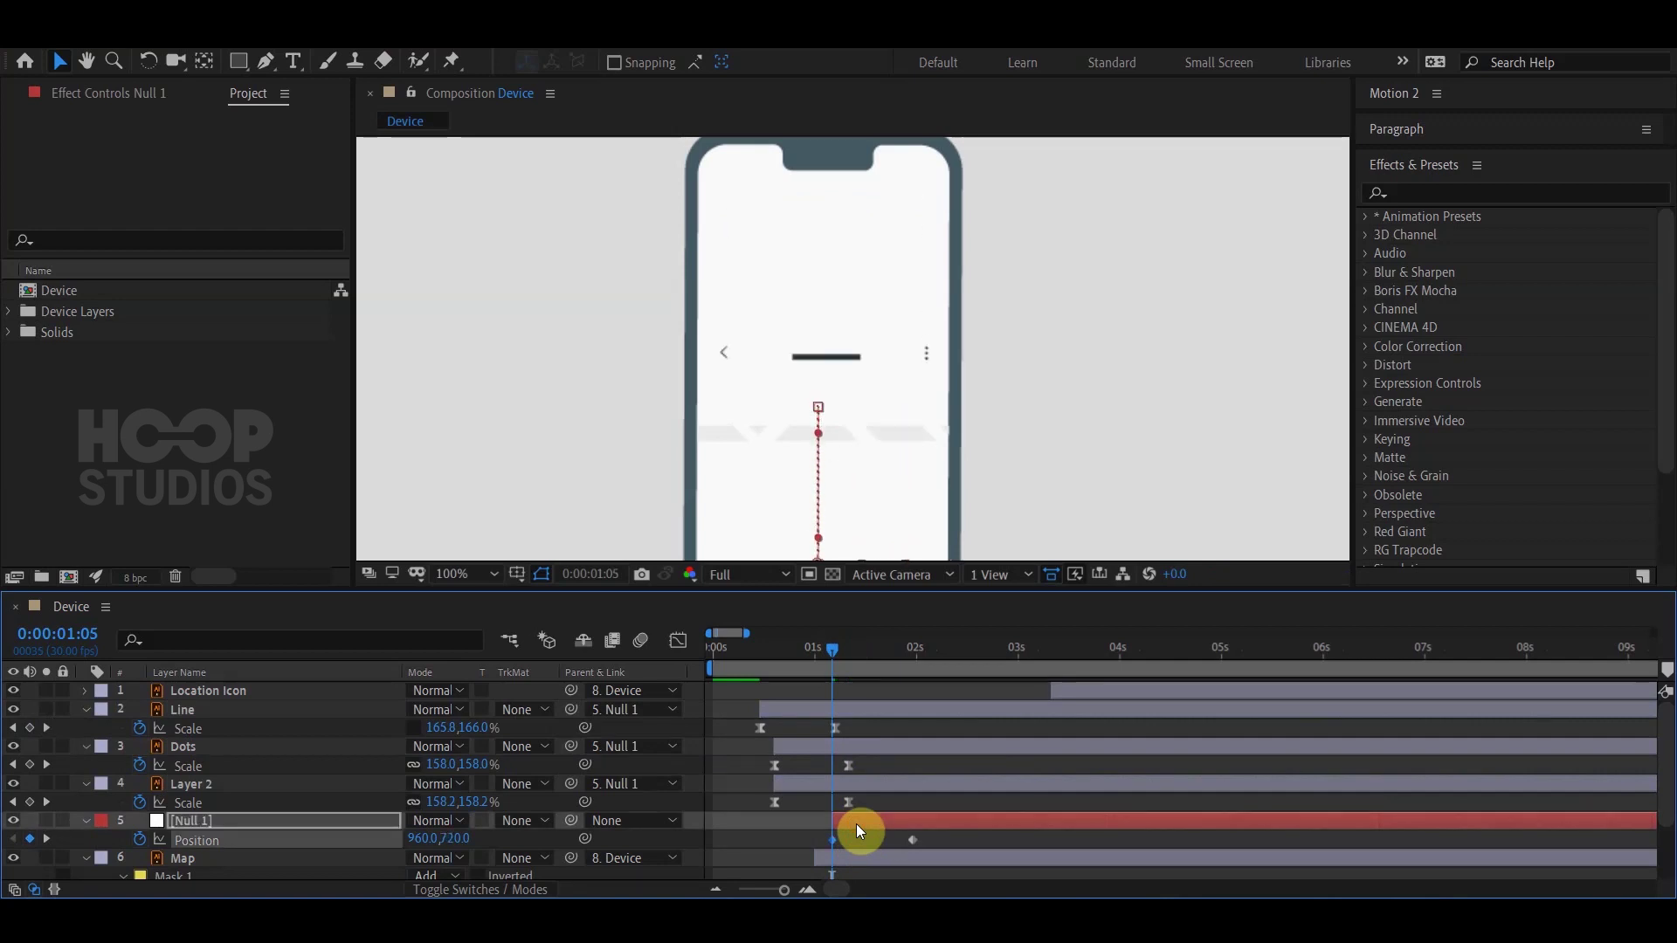
left_click(889, 805)
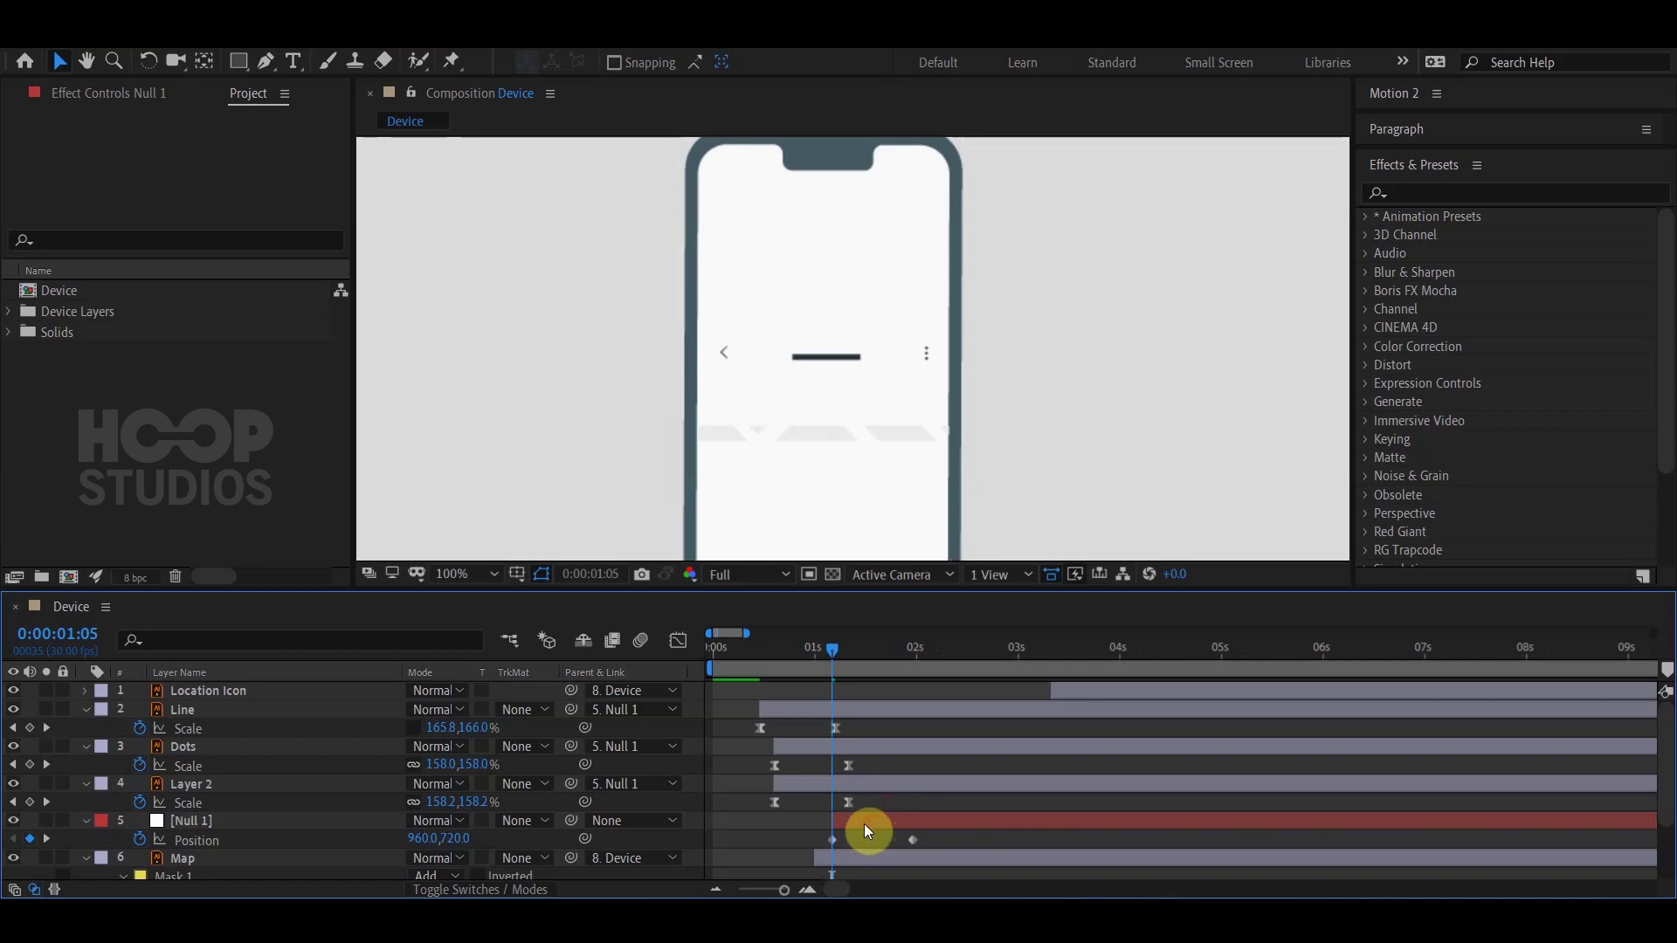
mouse_move(868, 831)
left_mouse_down()
mouse_move(851, 831)
mouse_move(938, 786)
left_mouse_up()
left_click(861, 783)
left_click(860, 711, "shift")
Push Line, Dots and Layer 2 slightly later and Easy Ease Null 1's Position keyframes.
left_click(949, 805)
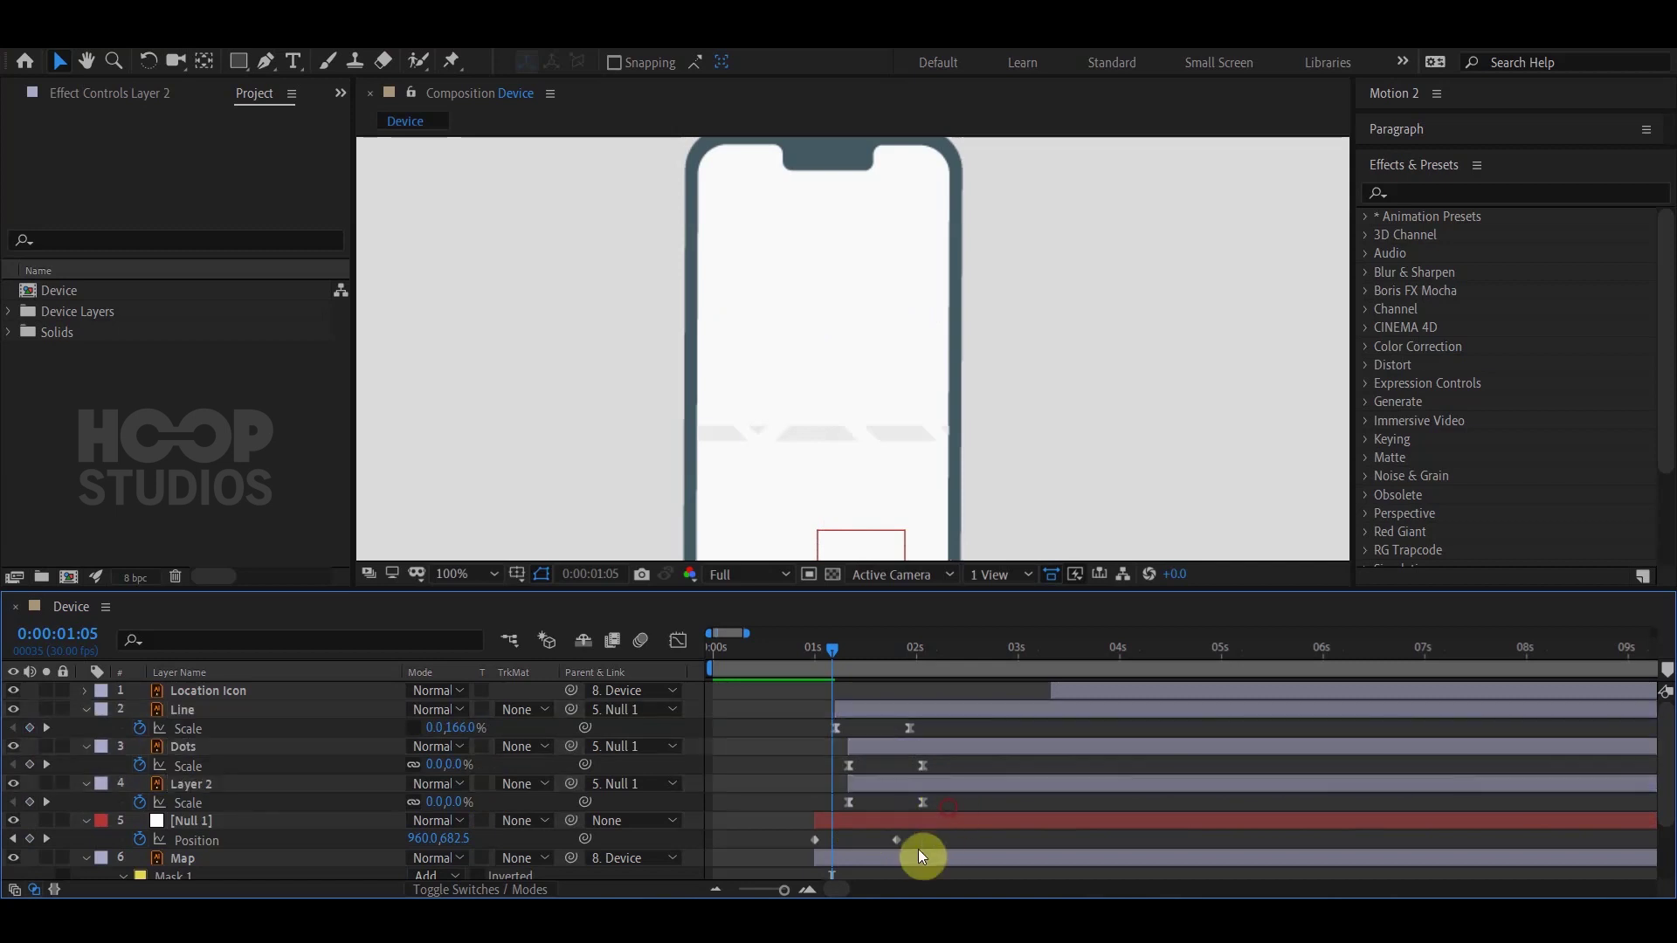
left_click(825, 844)
right_click(816, 841)
mouse_move(874, 827)
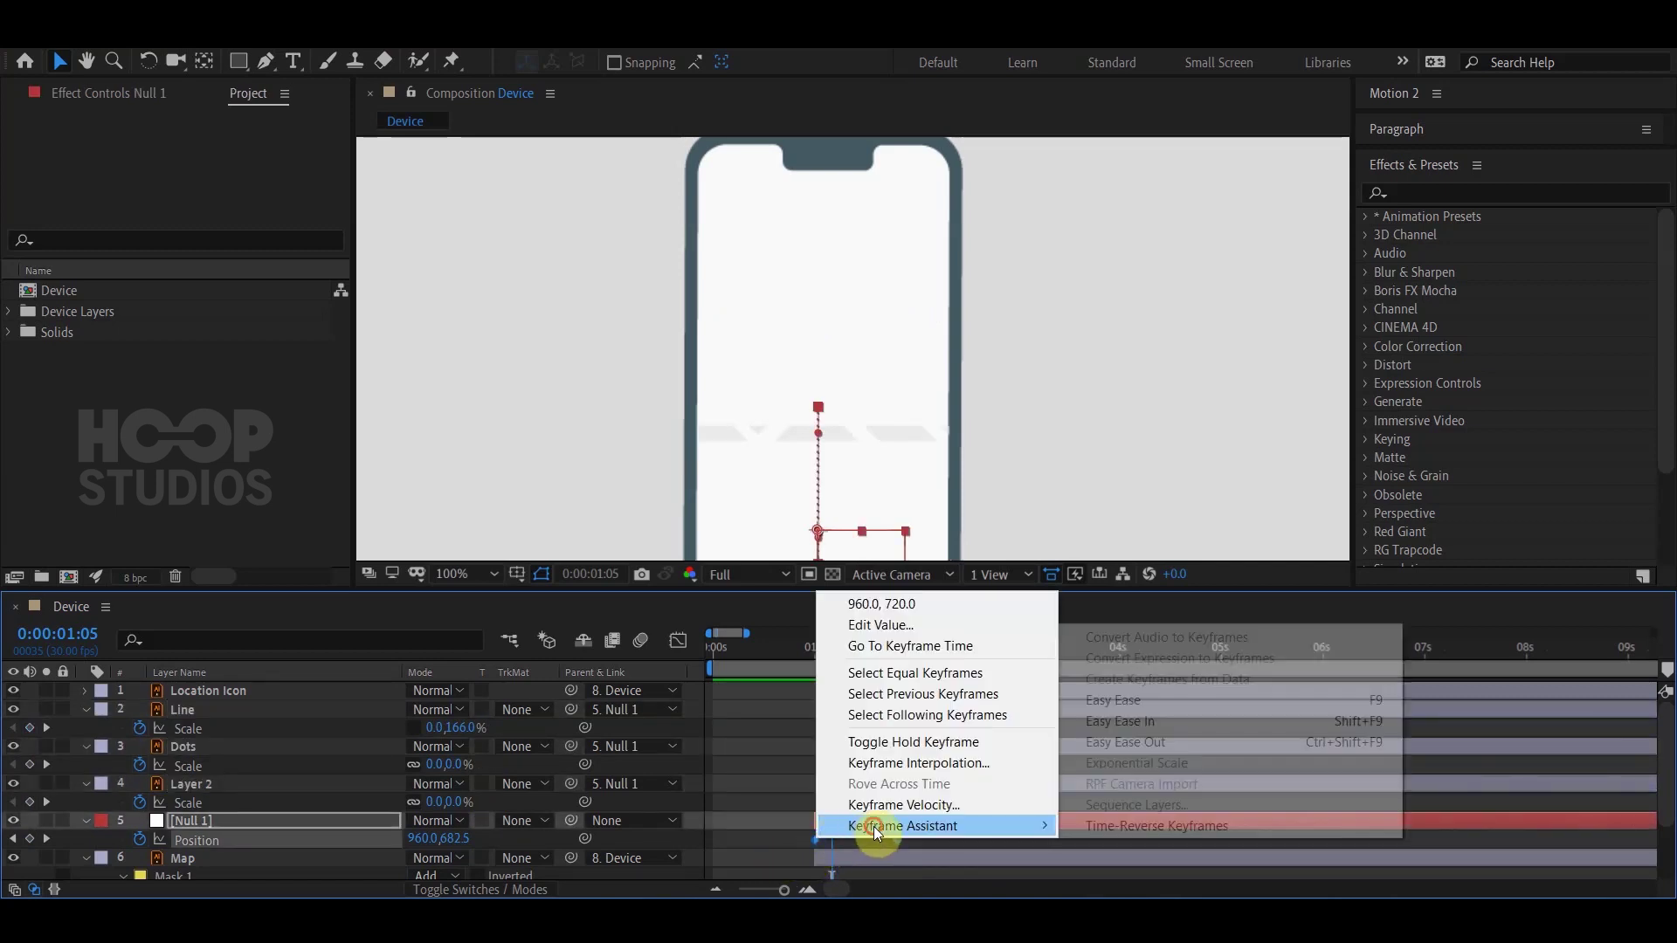
left_click(1127, 709)
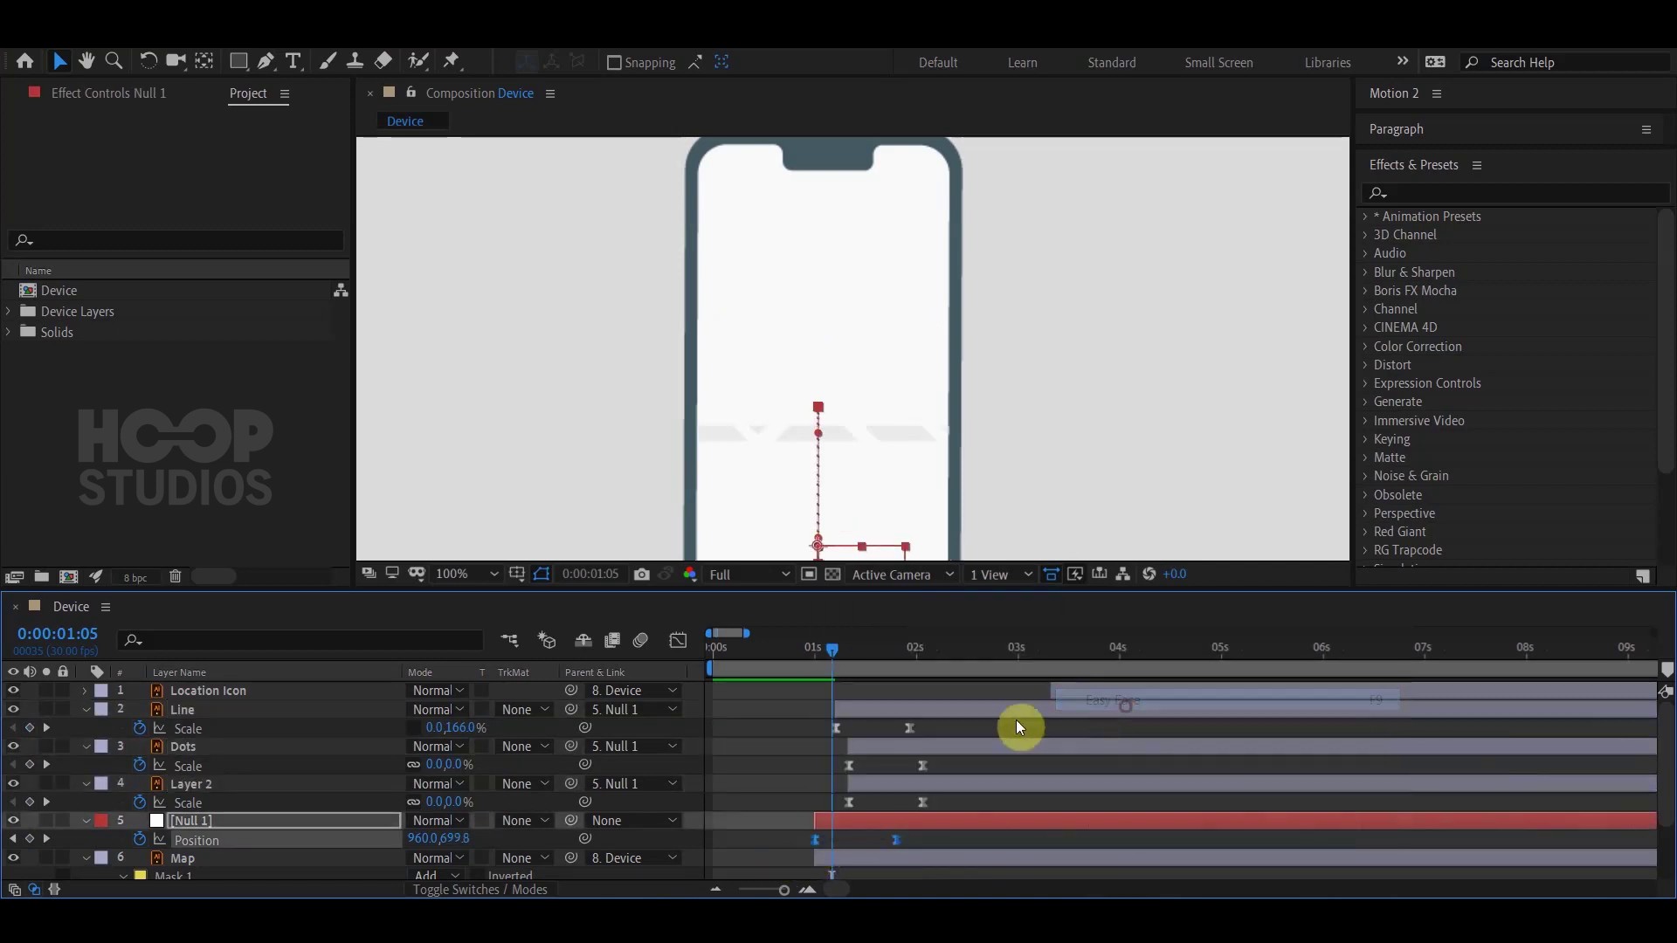
Sharpen Null 1's position speed curve into a mid-move peak and preview from 0:00:00:27.
left_click(680, 641)
mouse_move(933, 801)
left_mouse_down()
mouse_move(790, 841)
mouse_move(868, 828)
left_mouse_up()
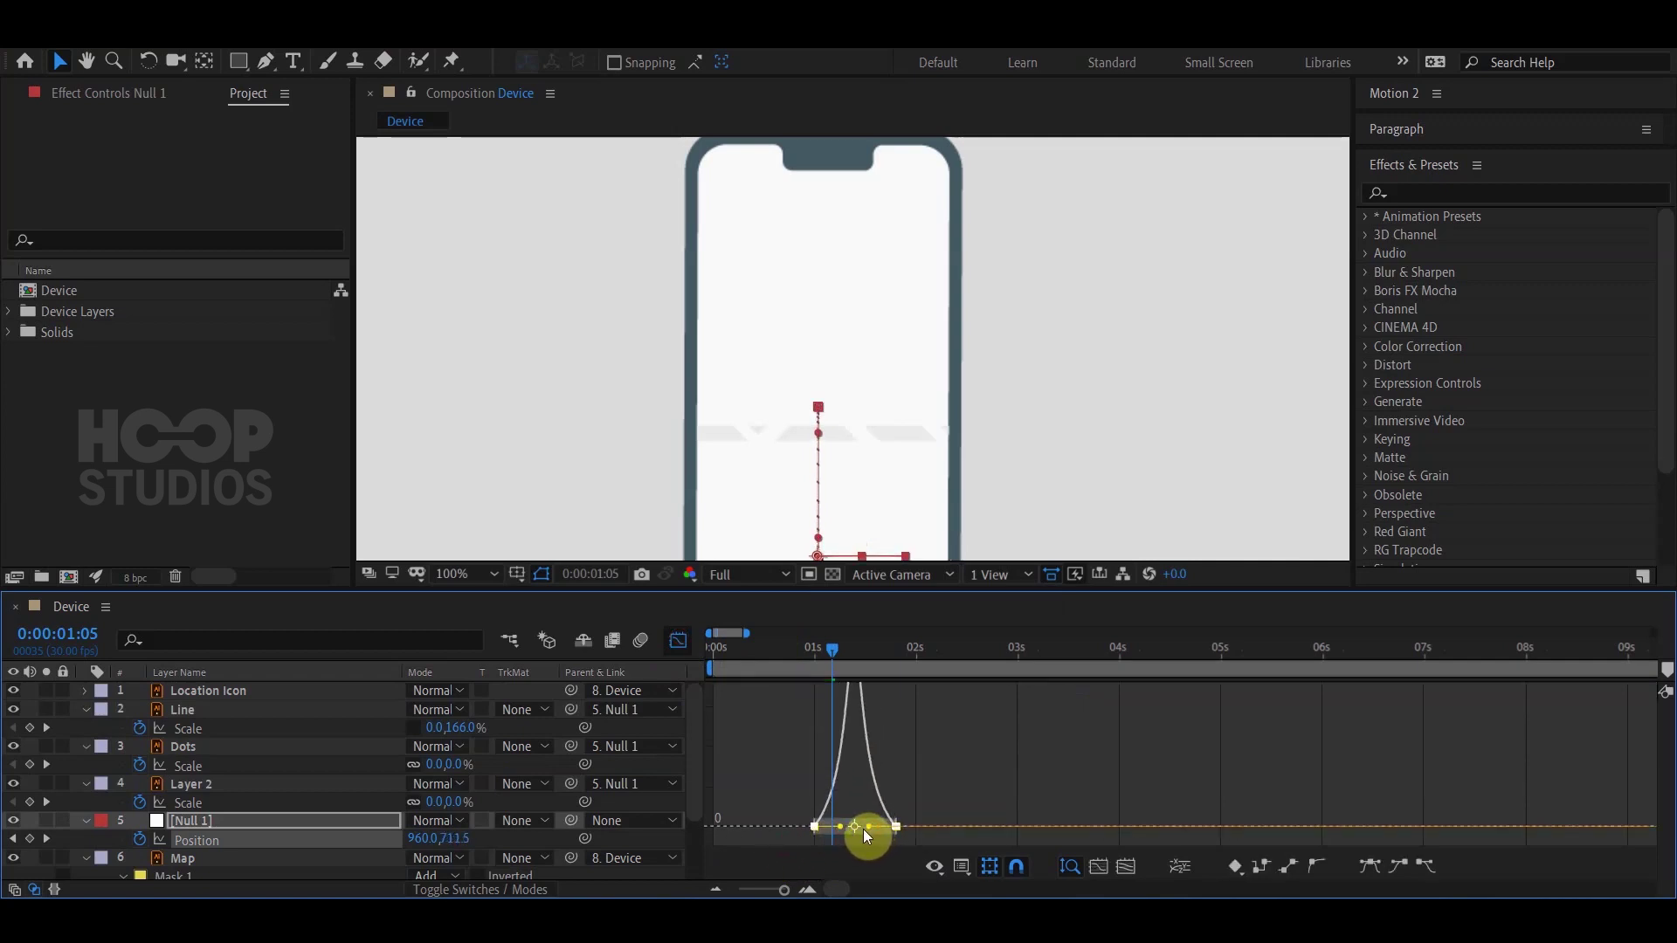
left_click(678, 641)
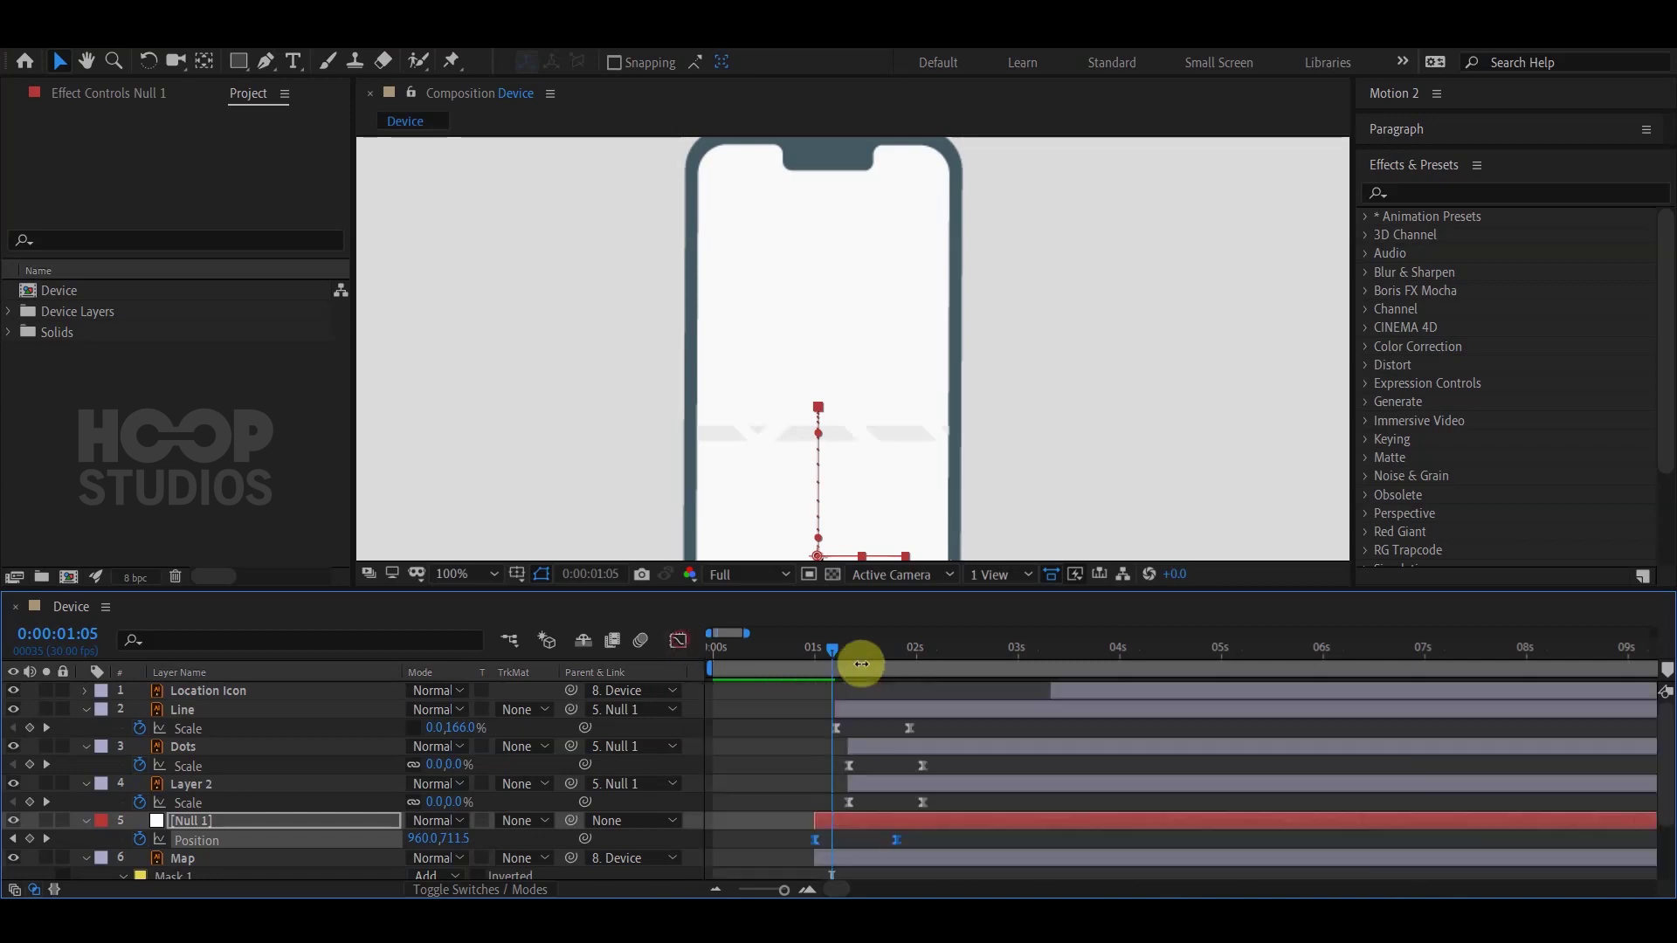
left_click(805, 649)
key("space")
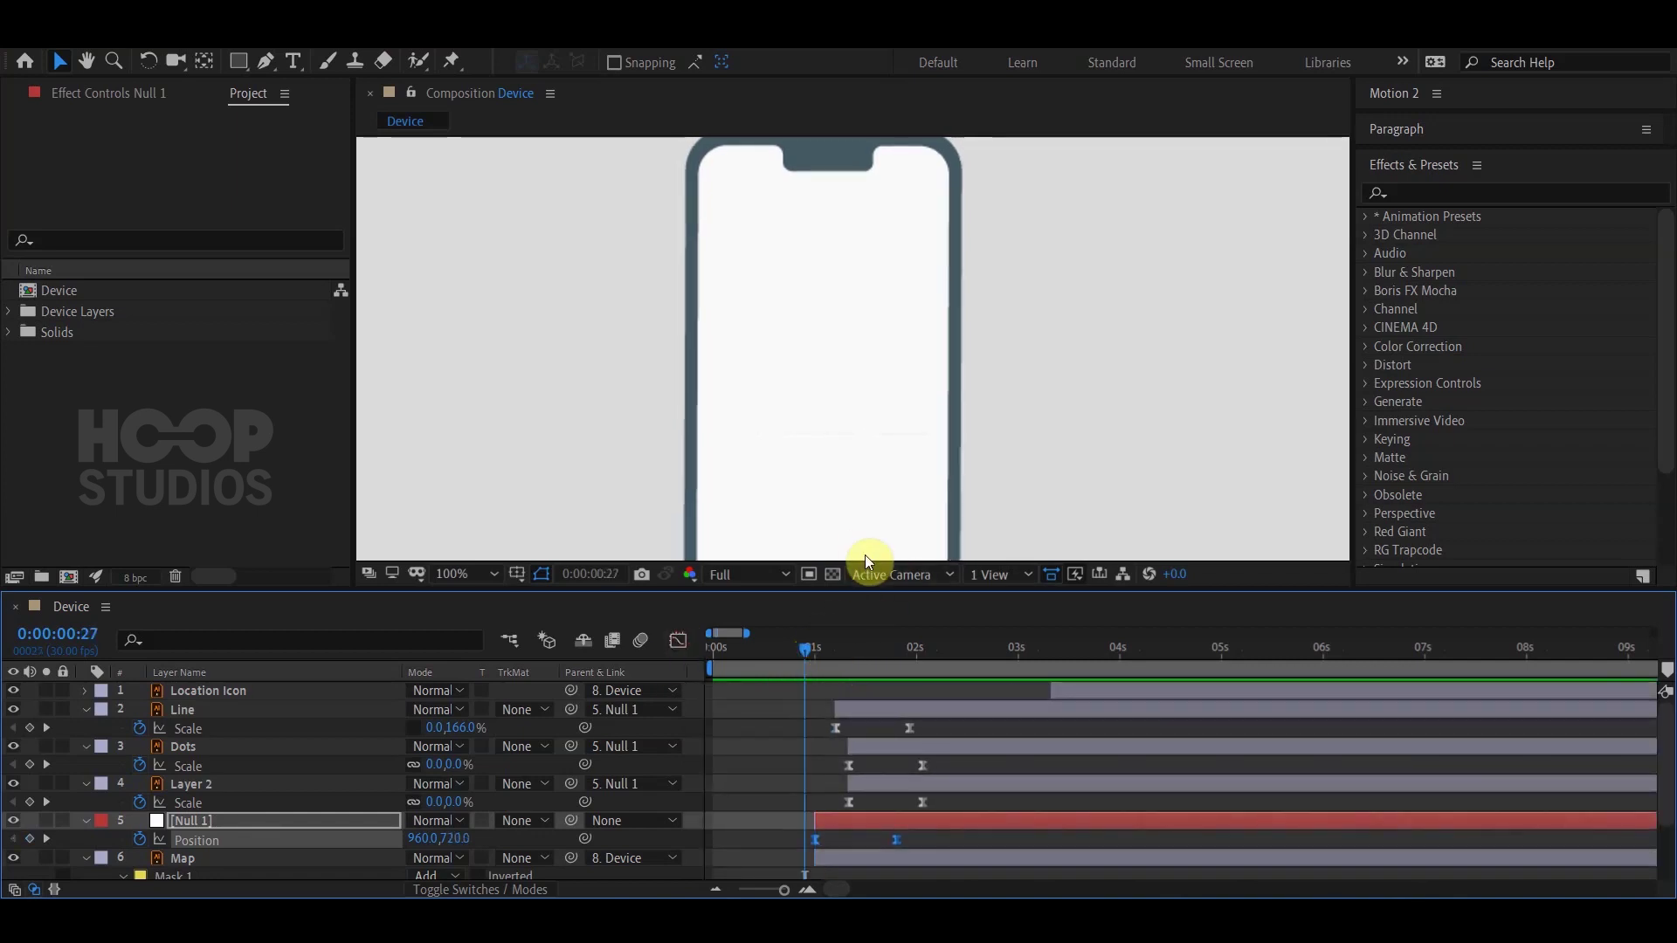
Preview the map reveal and move the Location Icon layer to begin at 0:00:01:24.
key("space")
key("k")
scroll(913, 762, "down", 2)
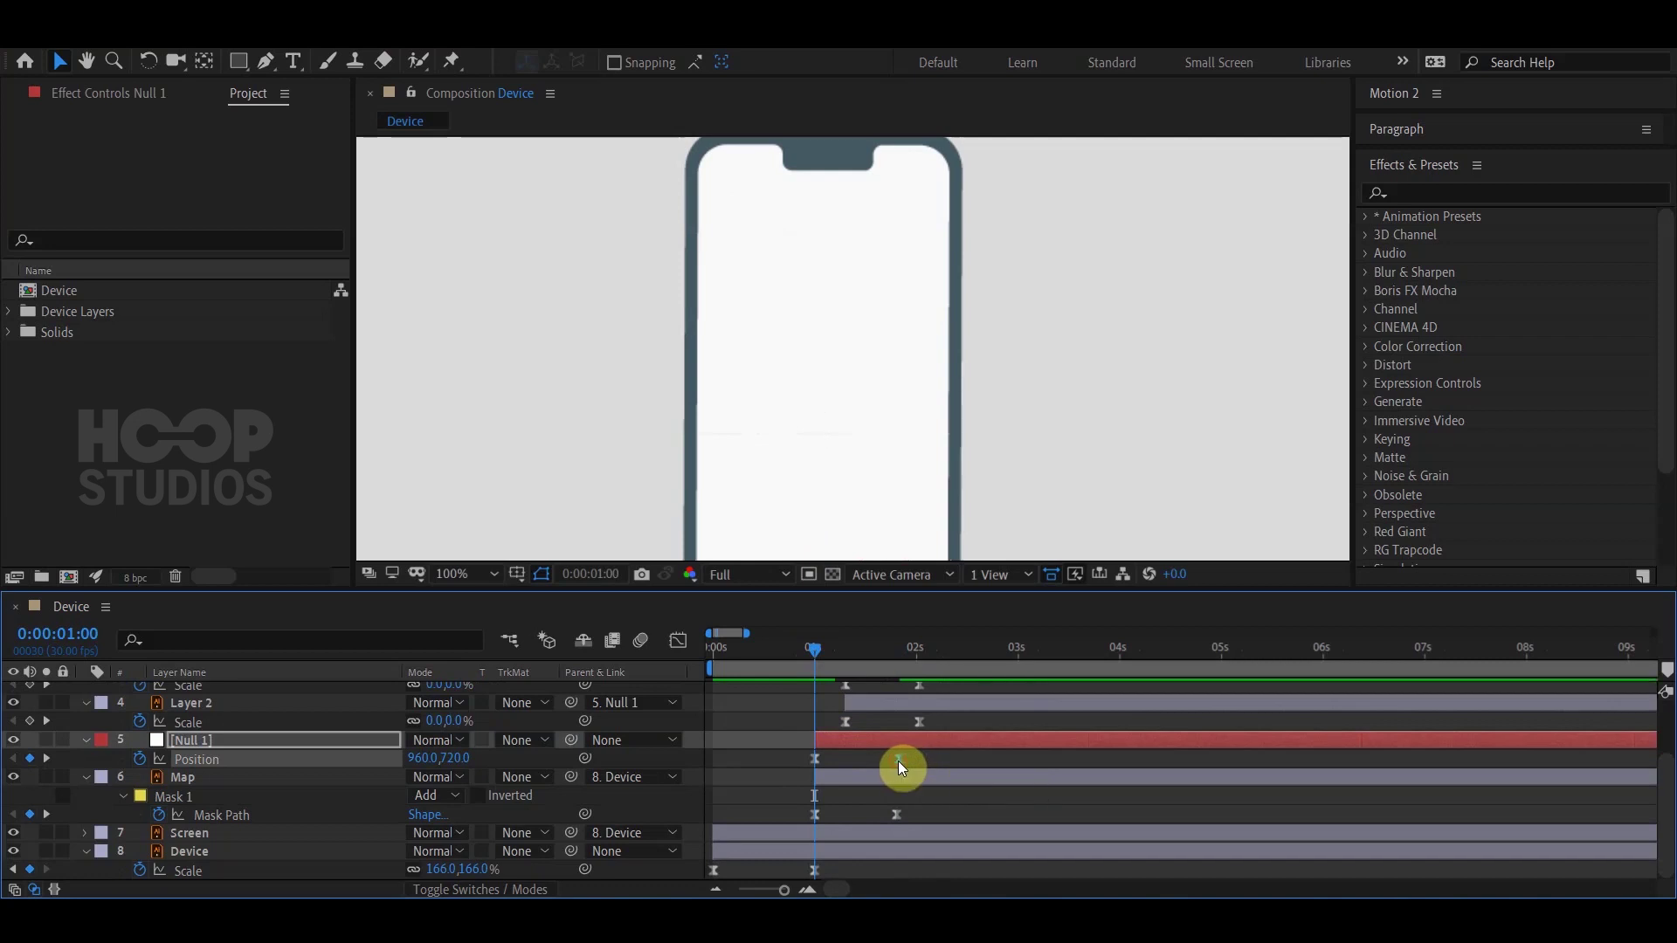
key("space")
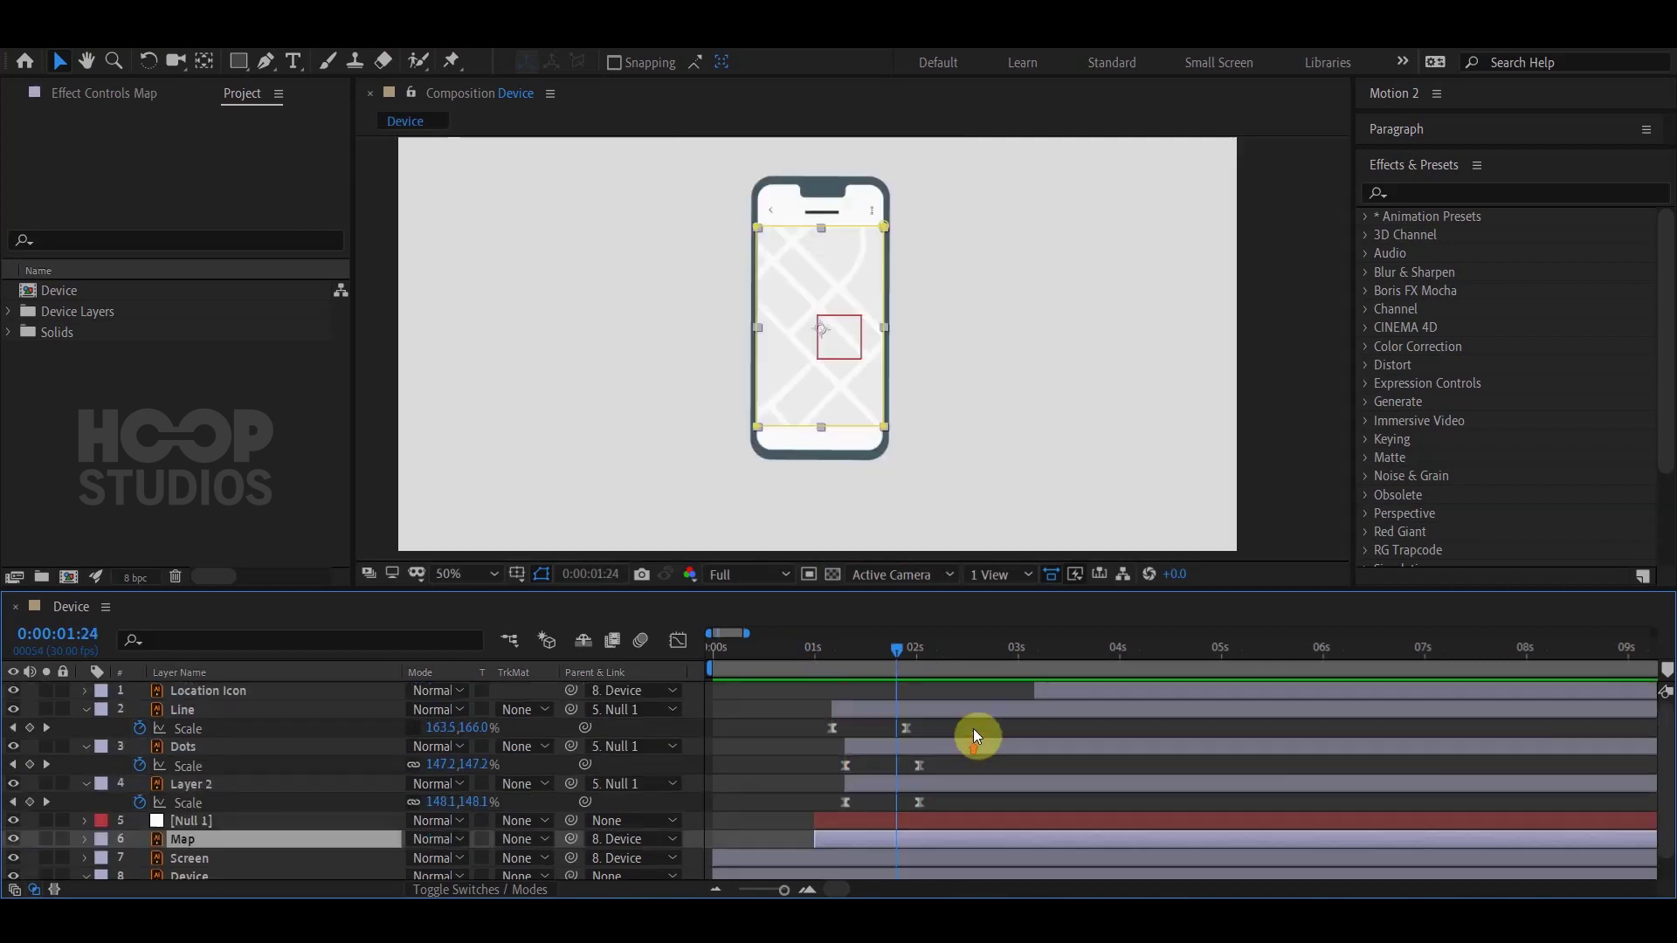
left_click_drag(1092, 690, 967, 704)
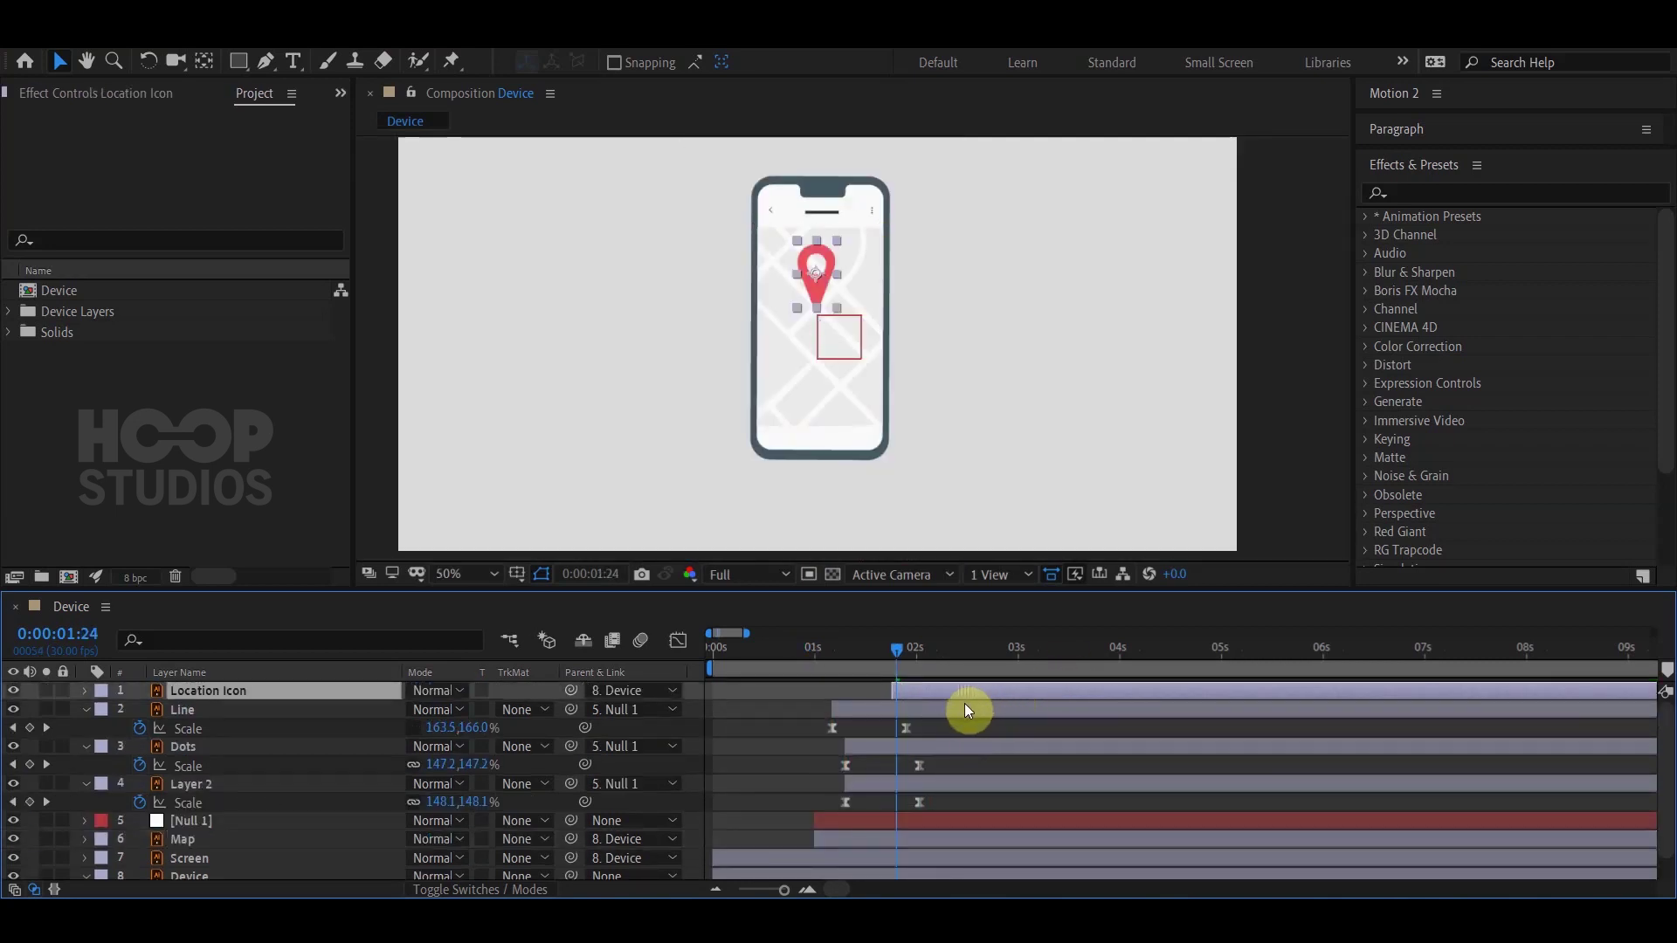
scroll(851, 433, "up", 3)
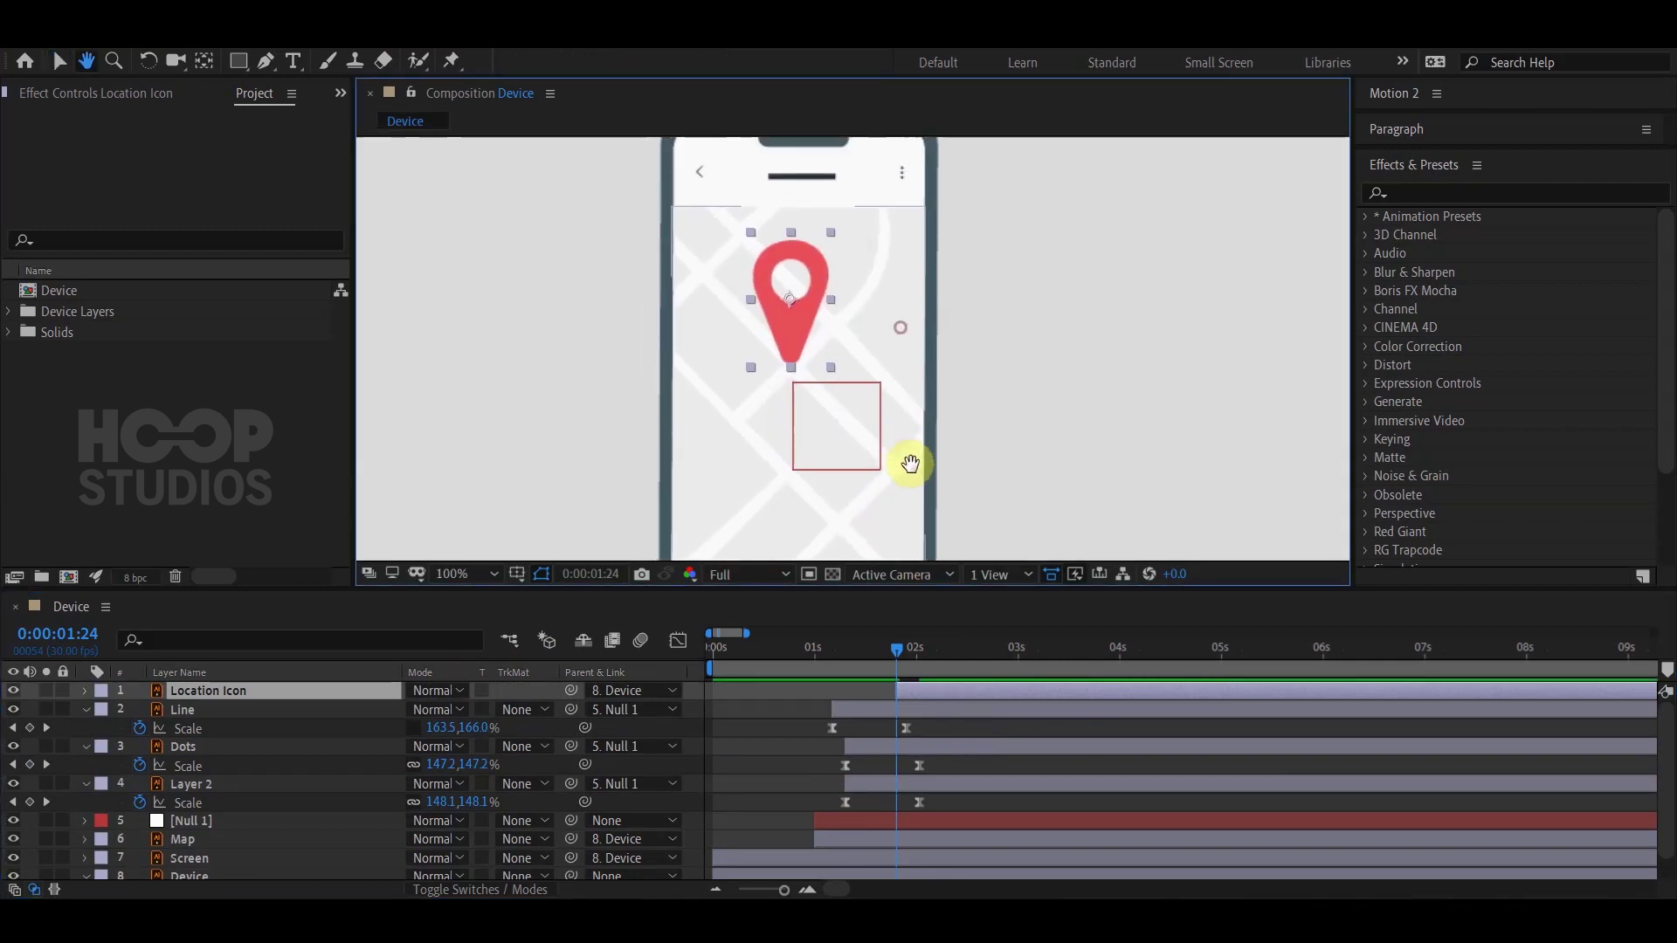
Keyframe the pin's Scale from 0% at 0:00:01:24 to 100% at 0:00:02:17.
key("s")
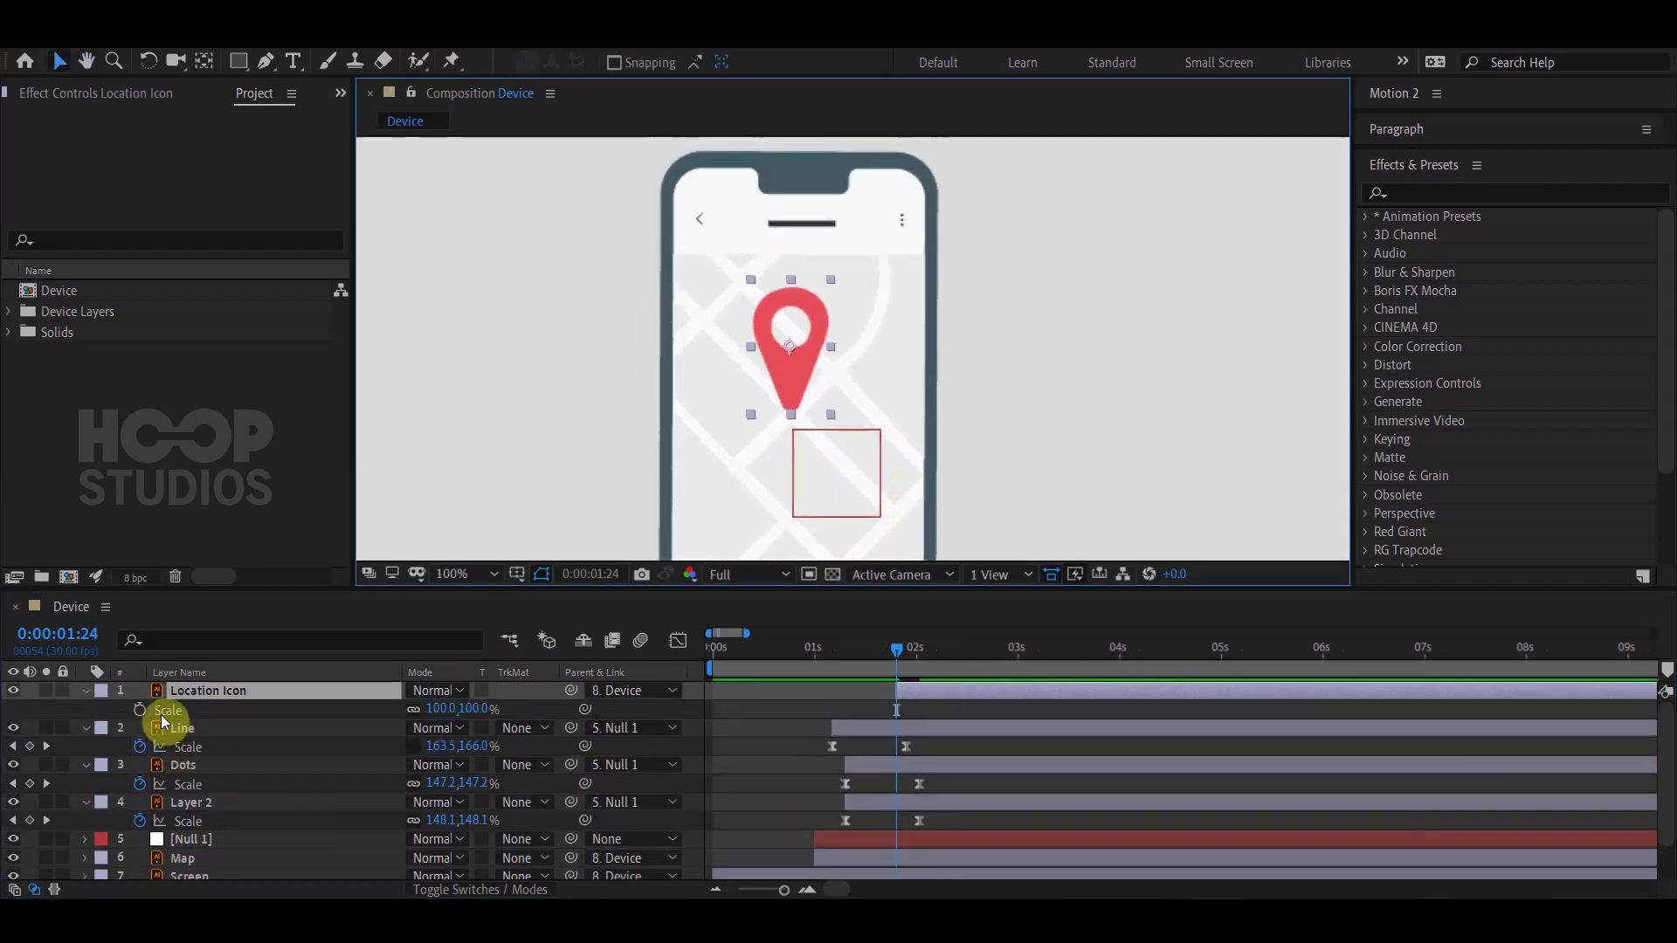
left_click(140, 709)
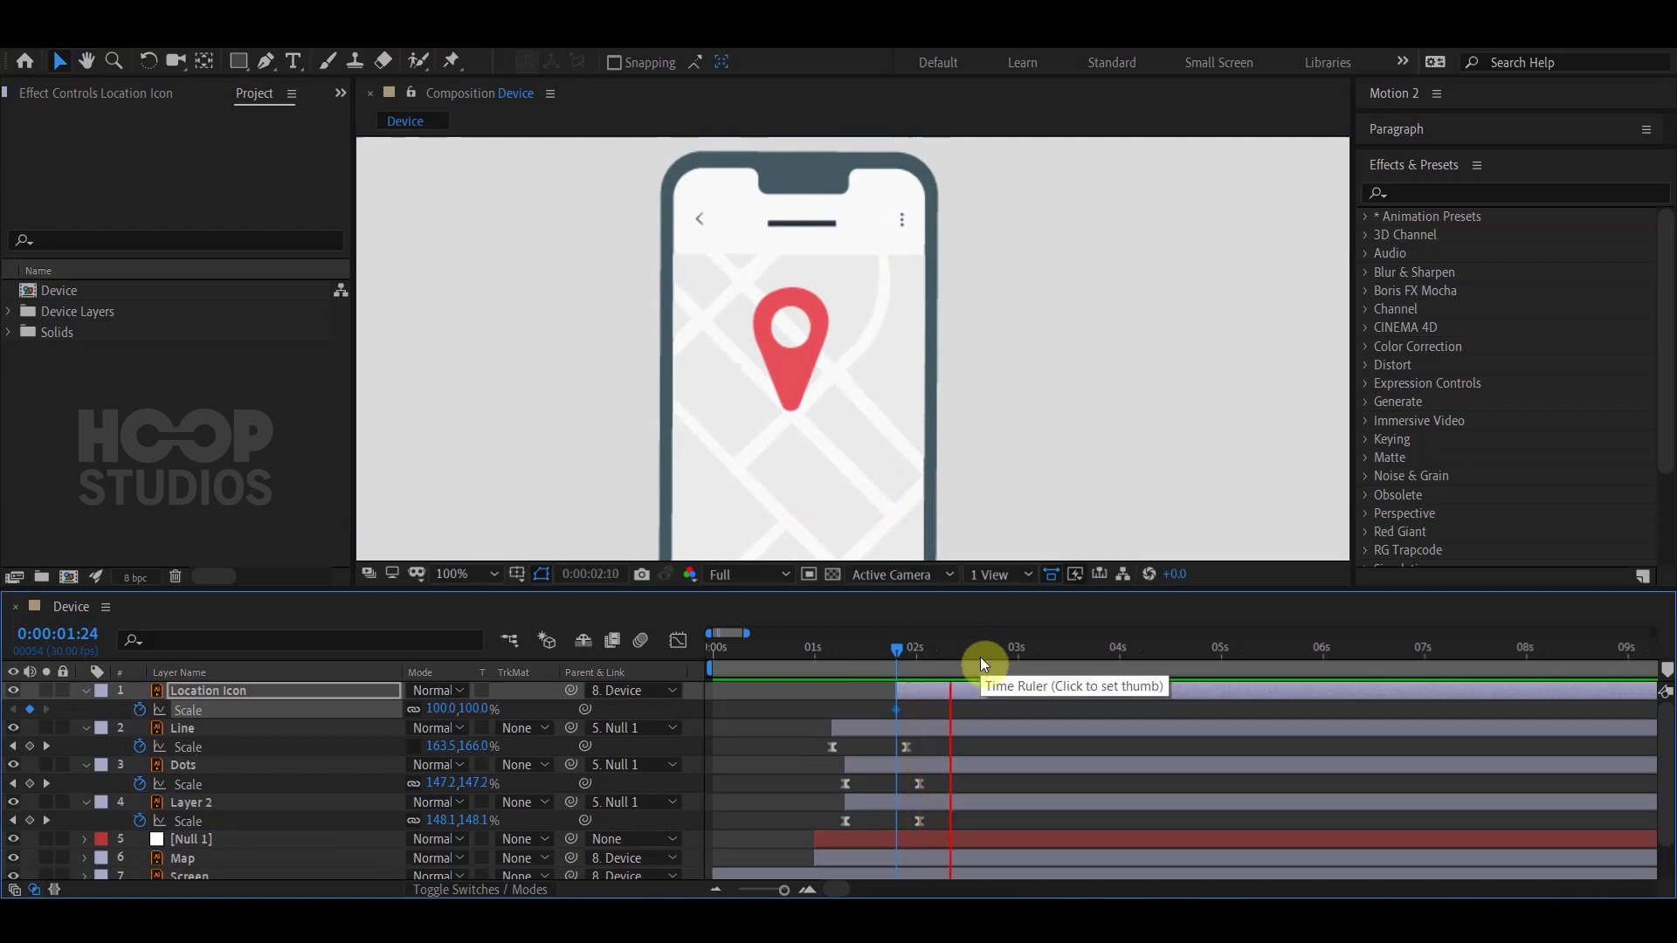
left_click(977, 654)
left_click(30, 710)
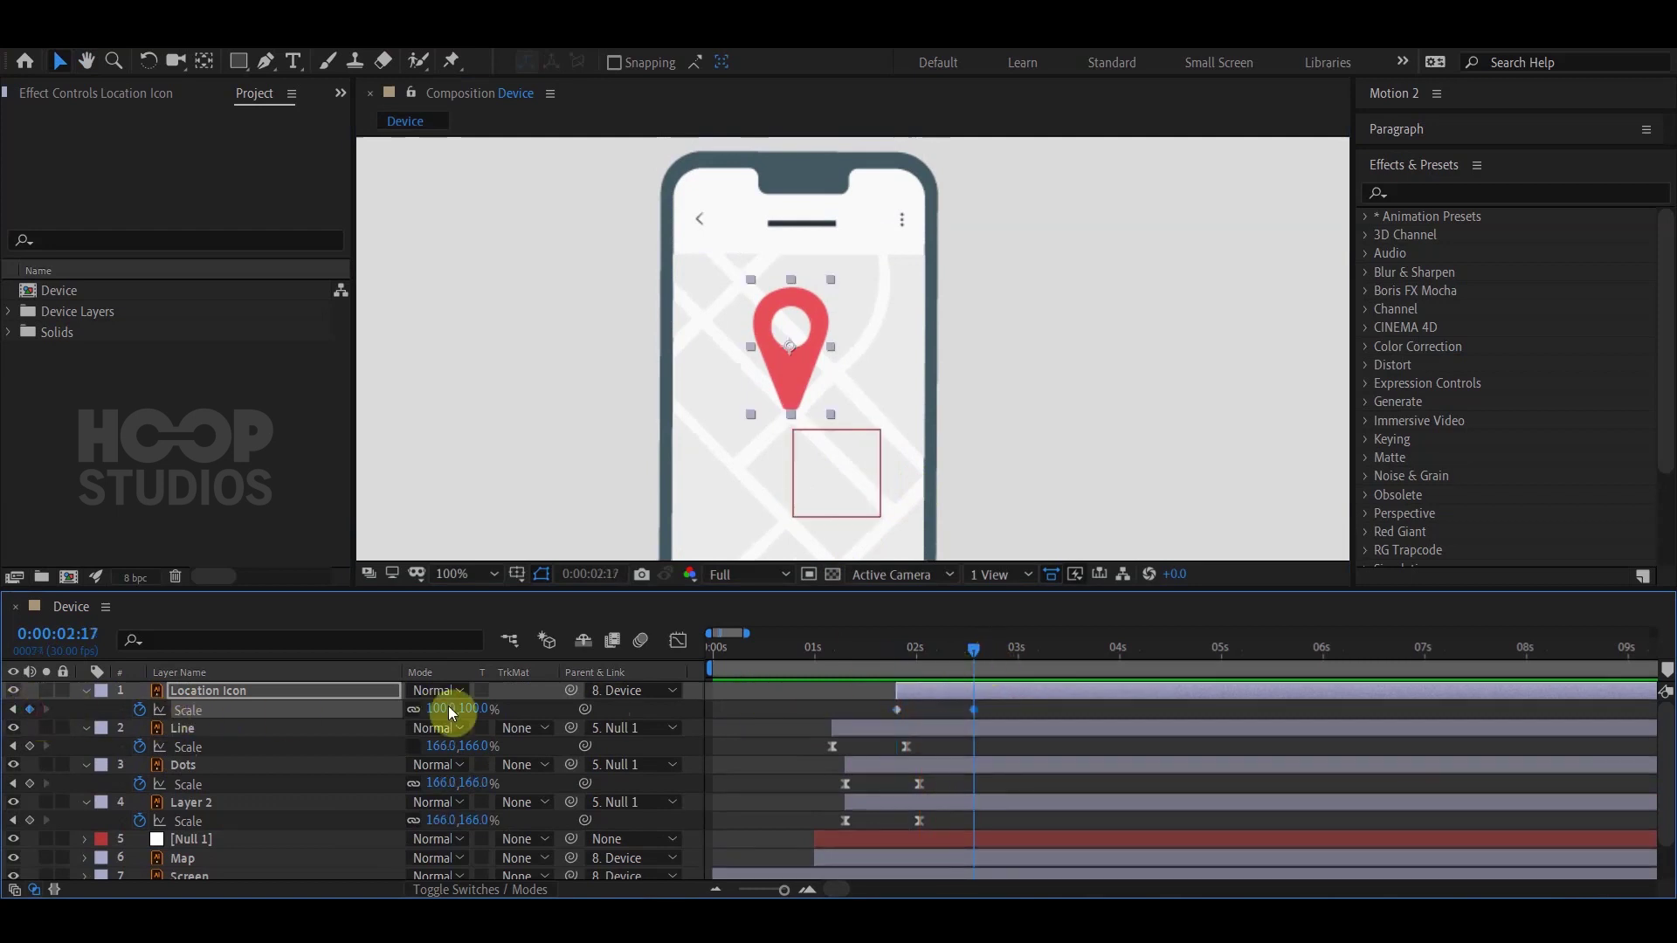
left_click(908, 654)
left_click_drag(909, 654, 894, 658)
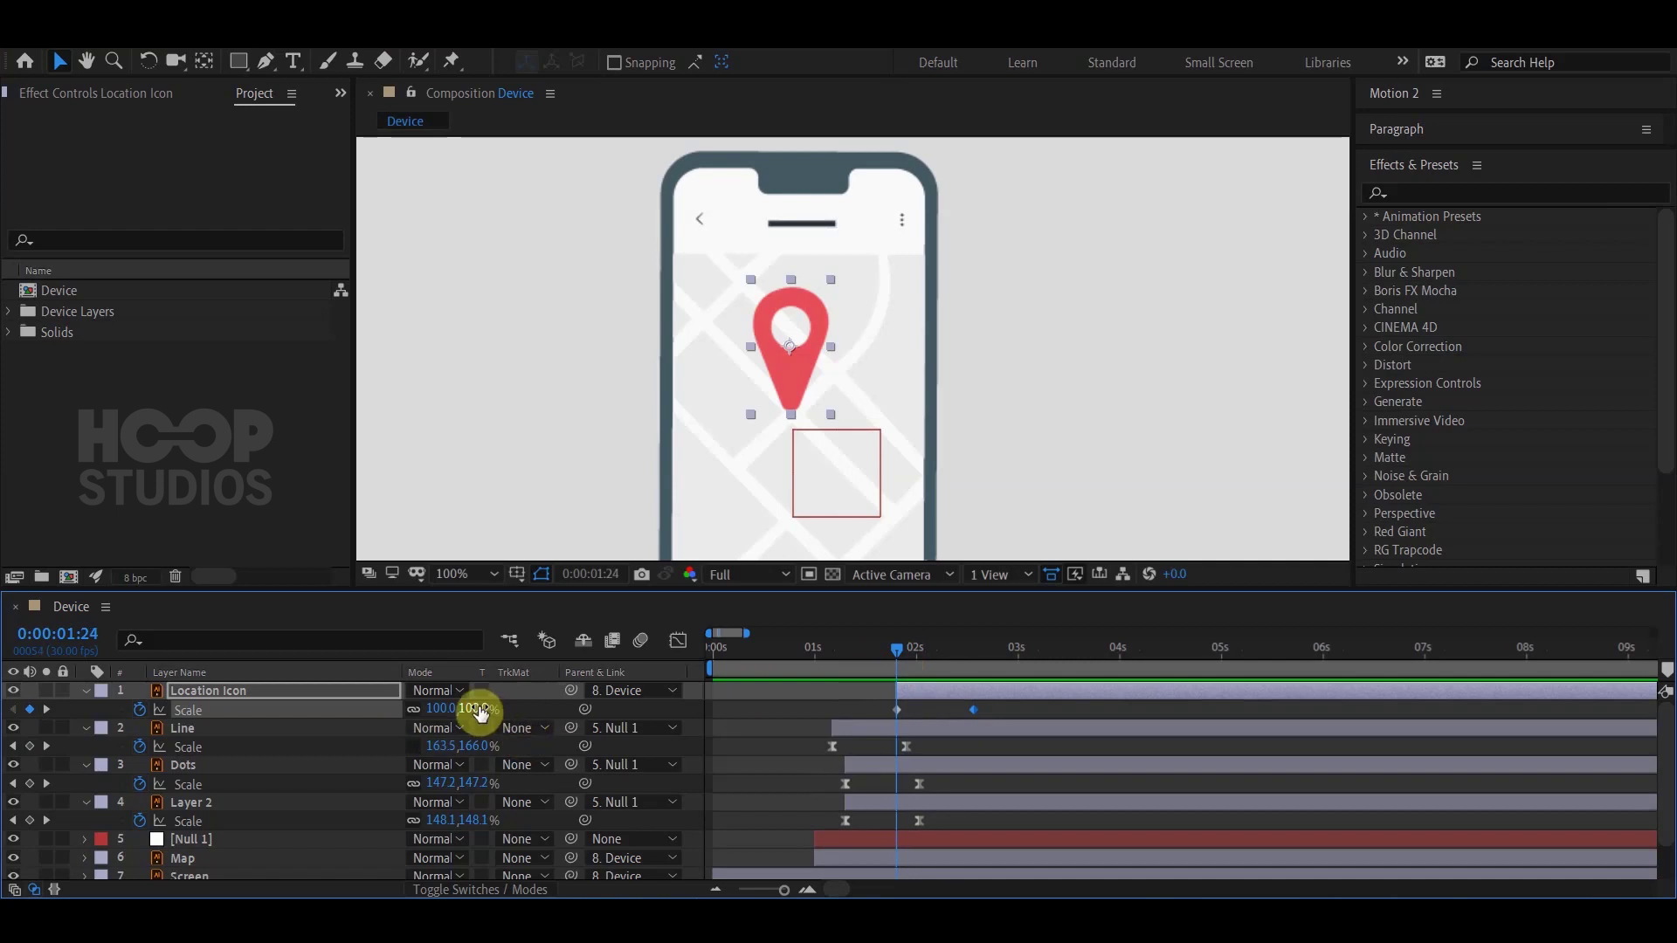
type("0")
key("Return")
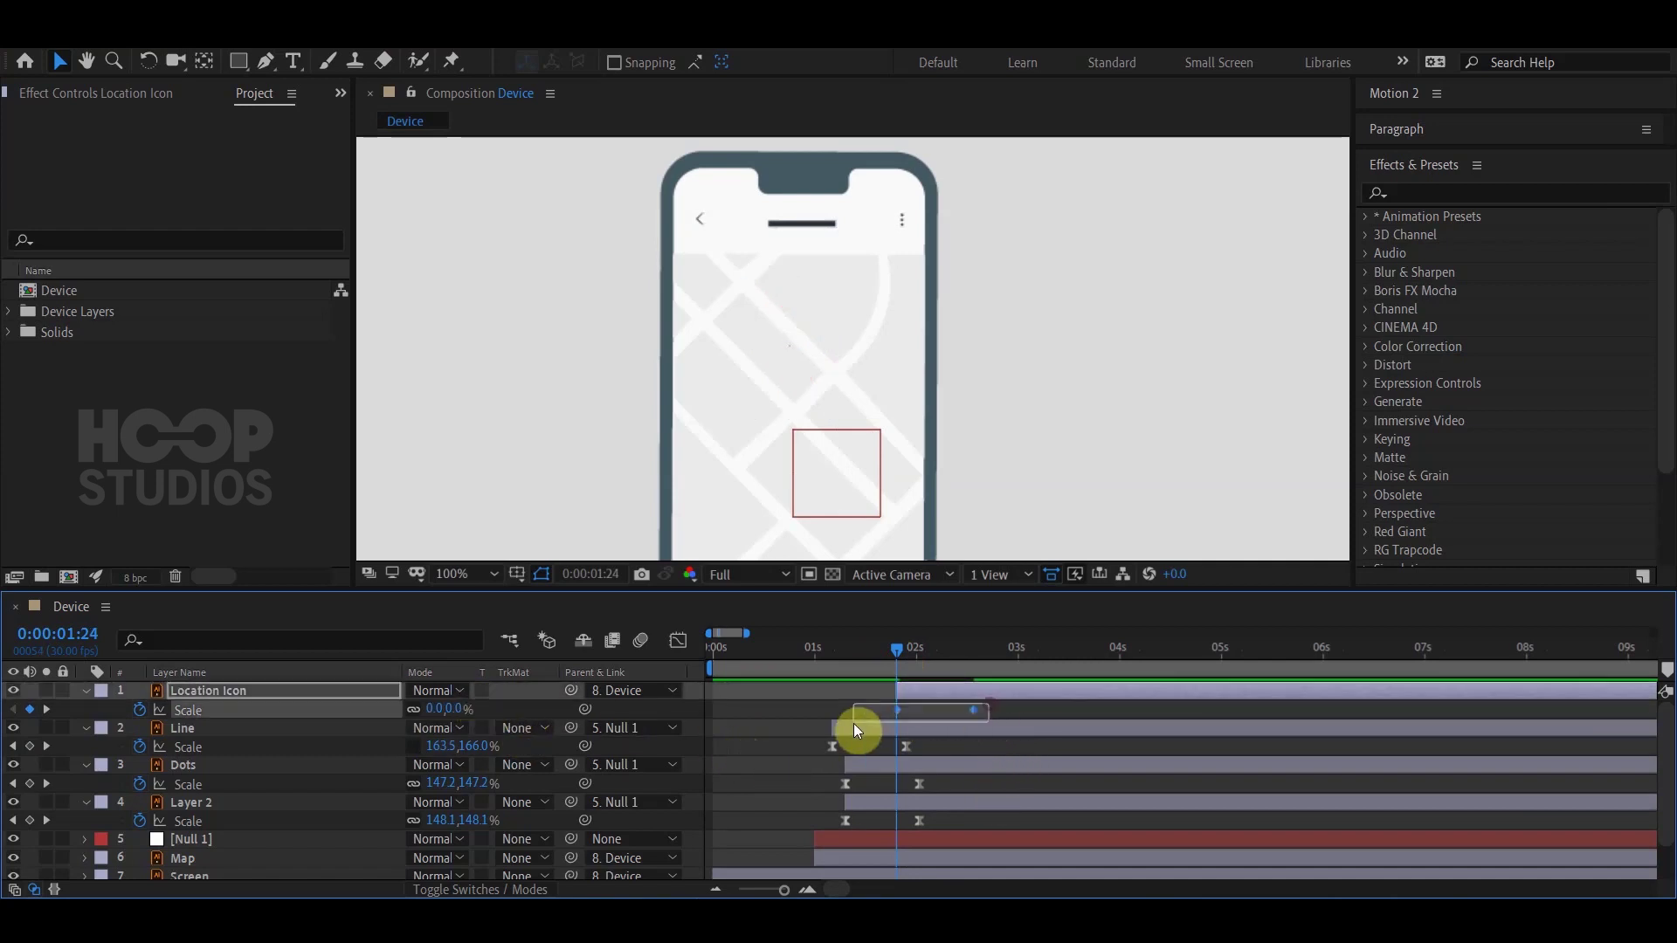
right_click(898, 709)
Easy Ease the pin's Scale keyframes, pinch the speed curve into a sharp peak, and preview.
mouse_move(1005, 697)
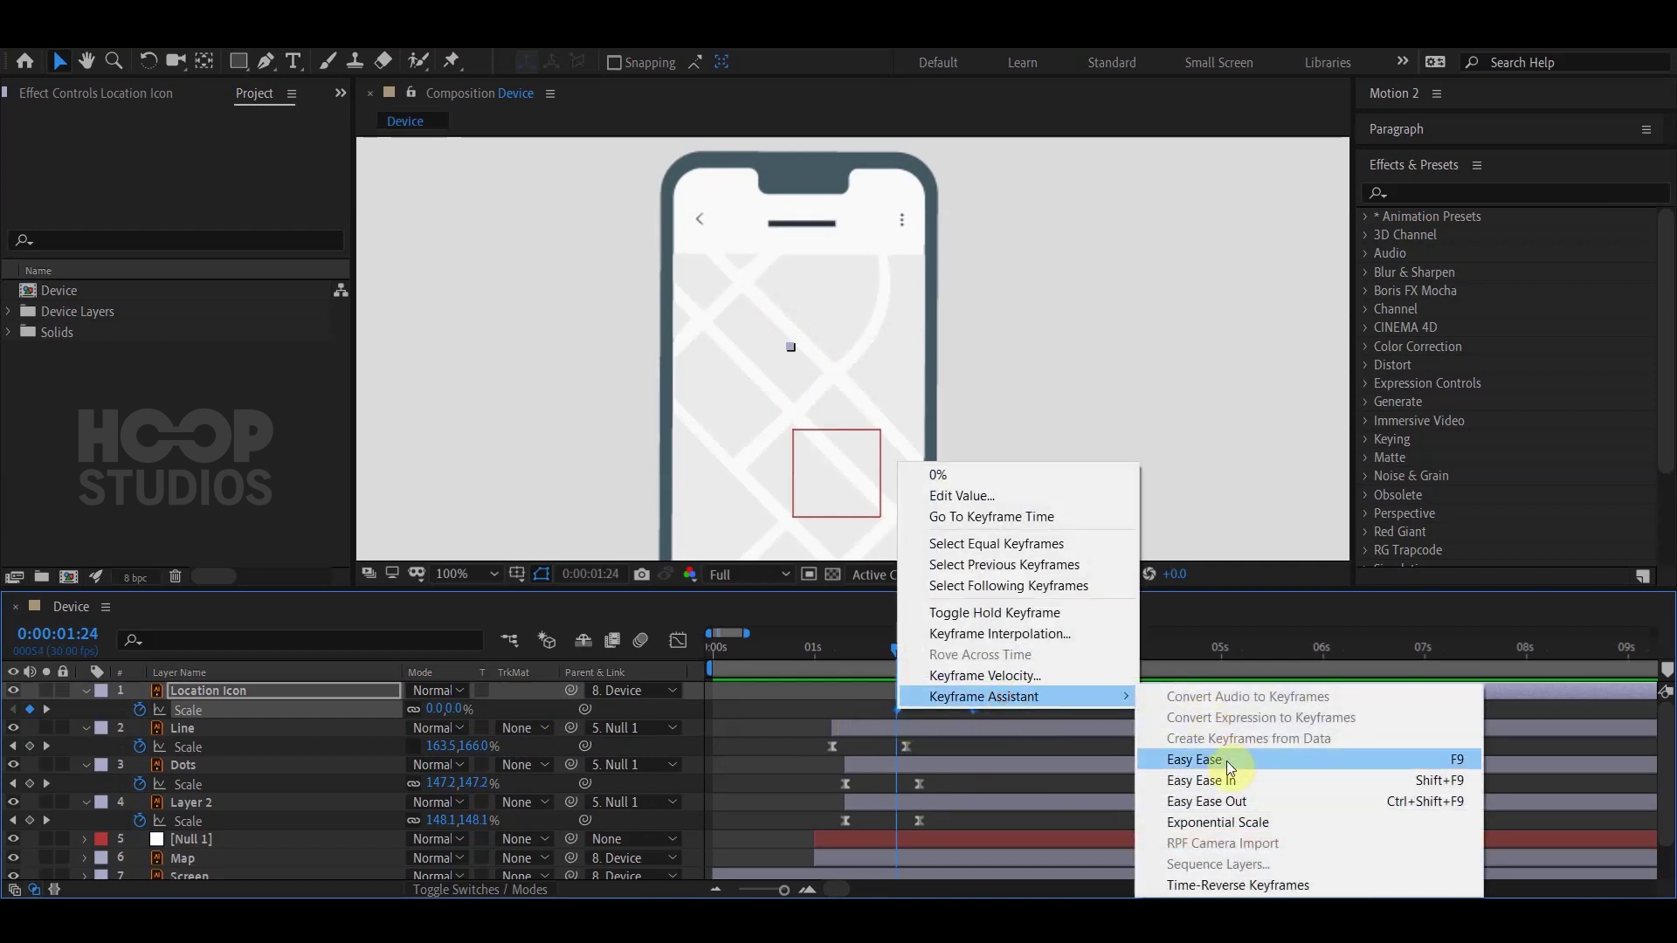
left_click(1226, 762)
left_click(688, 651)
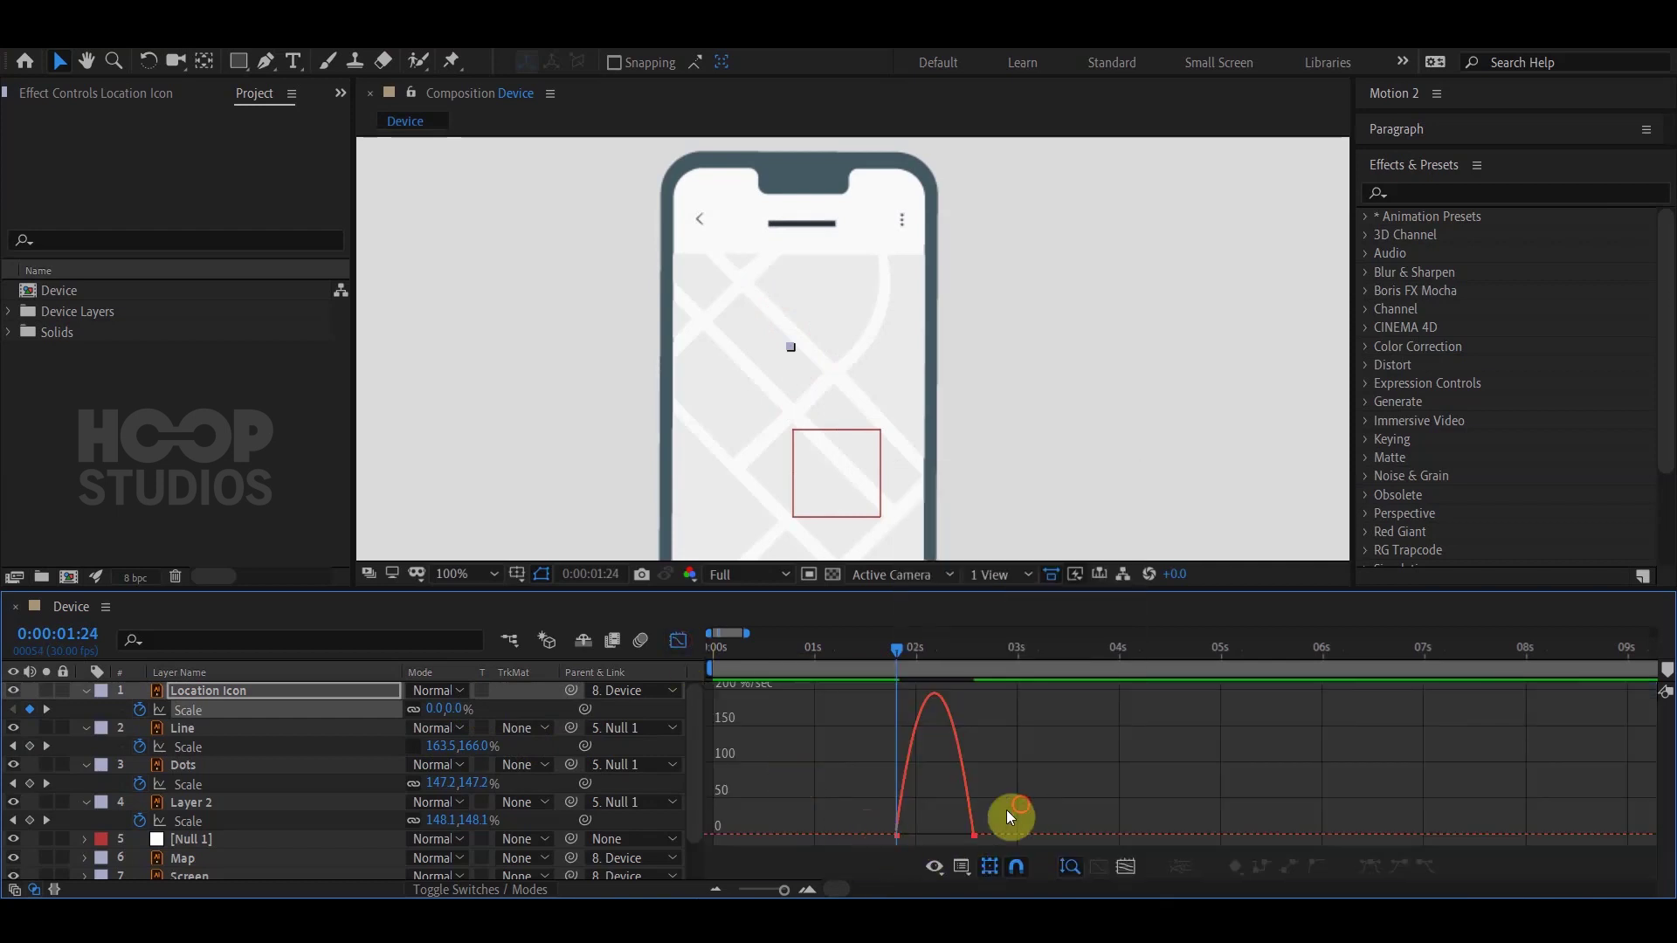
mouse_move(1007, 810)
left_mouse_down()
mouse_move(878, 847)
mouse_move(945, 837)
left_mouse_up()
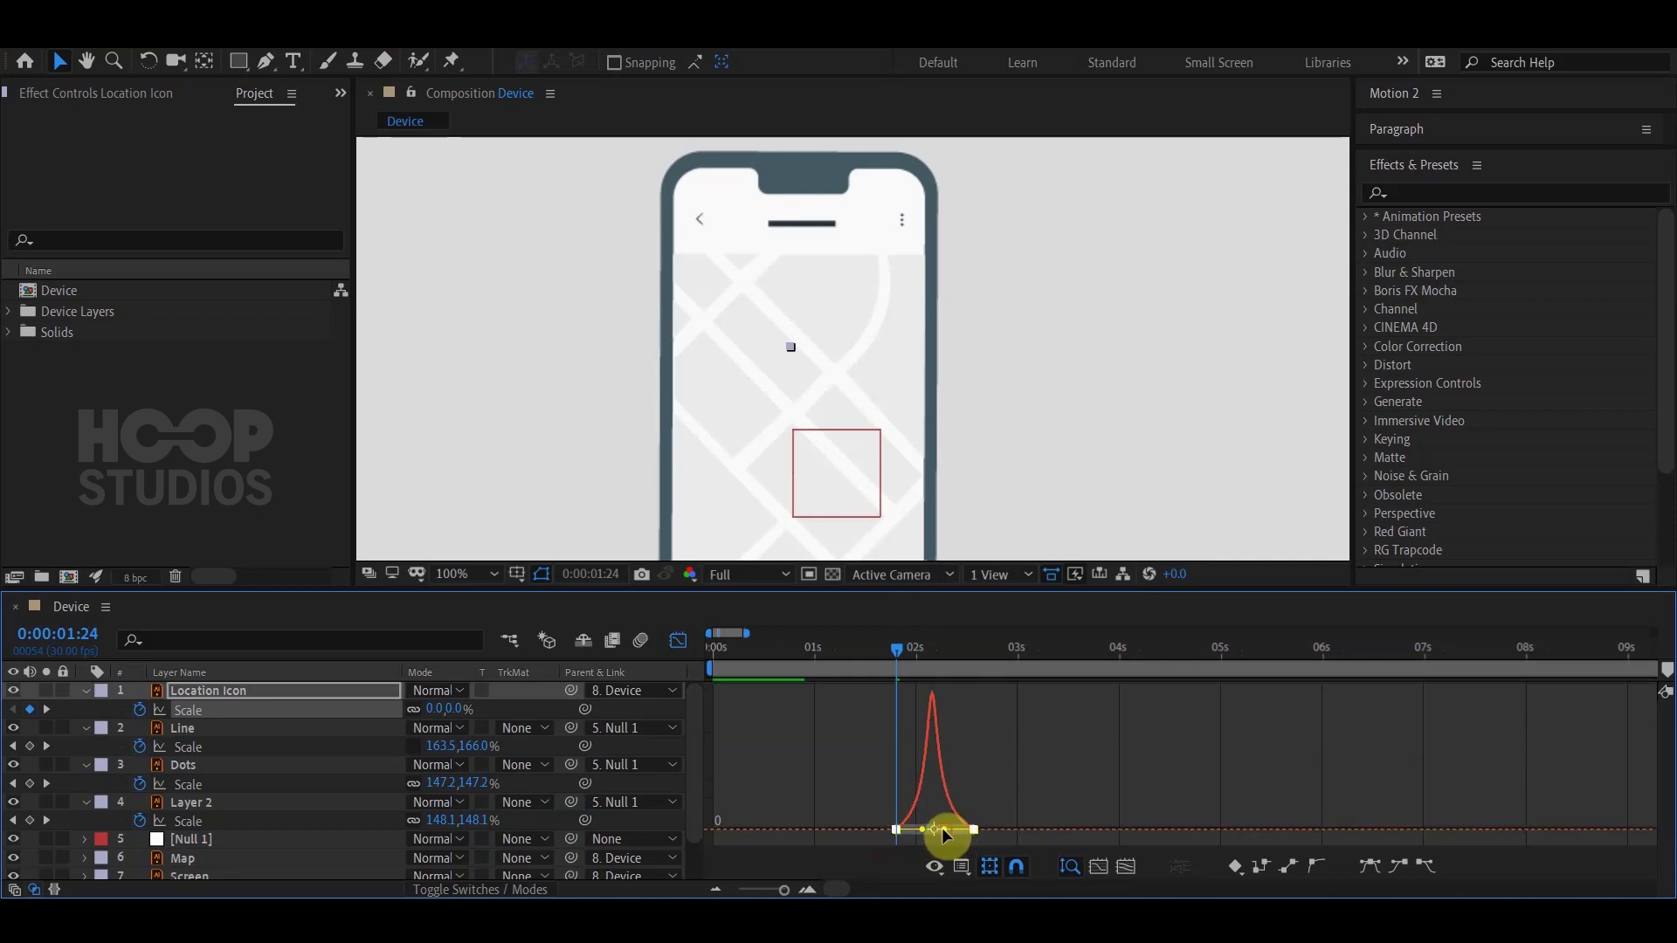
key("space")
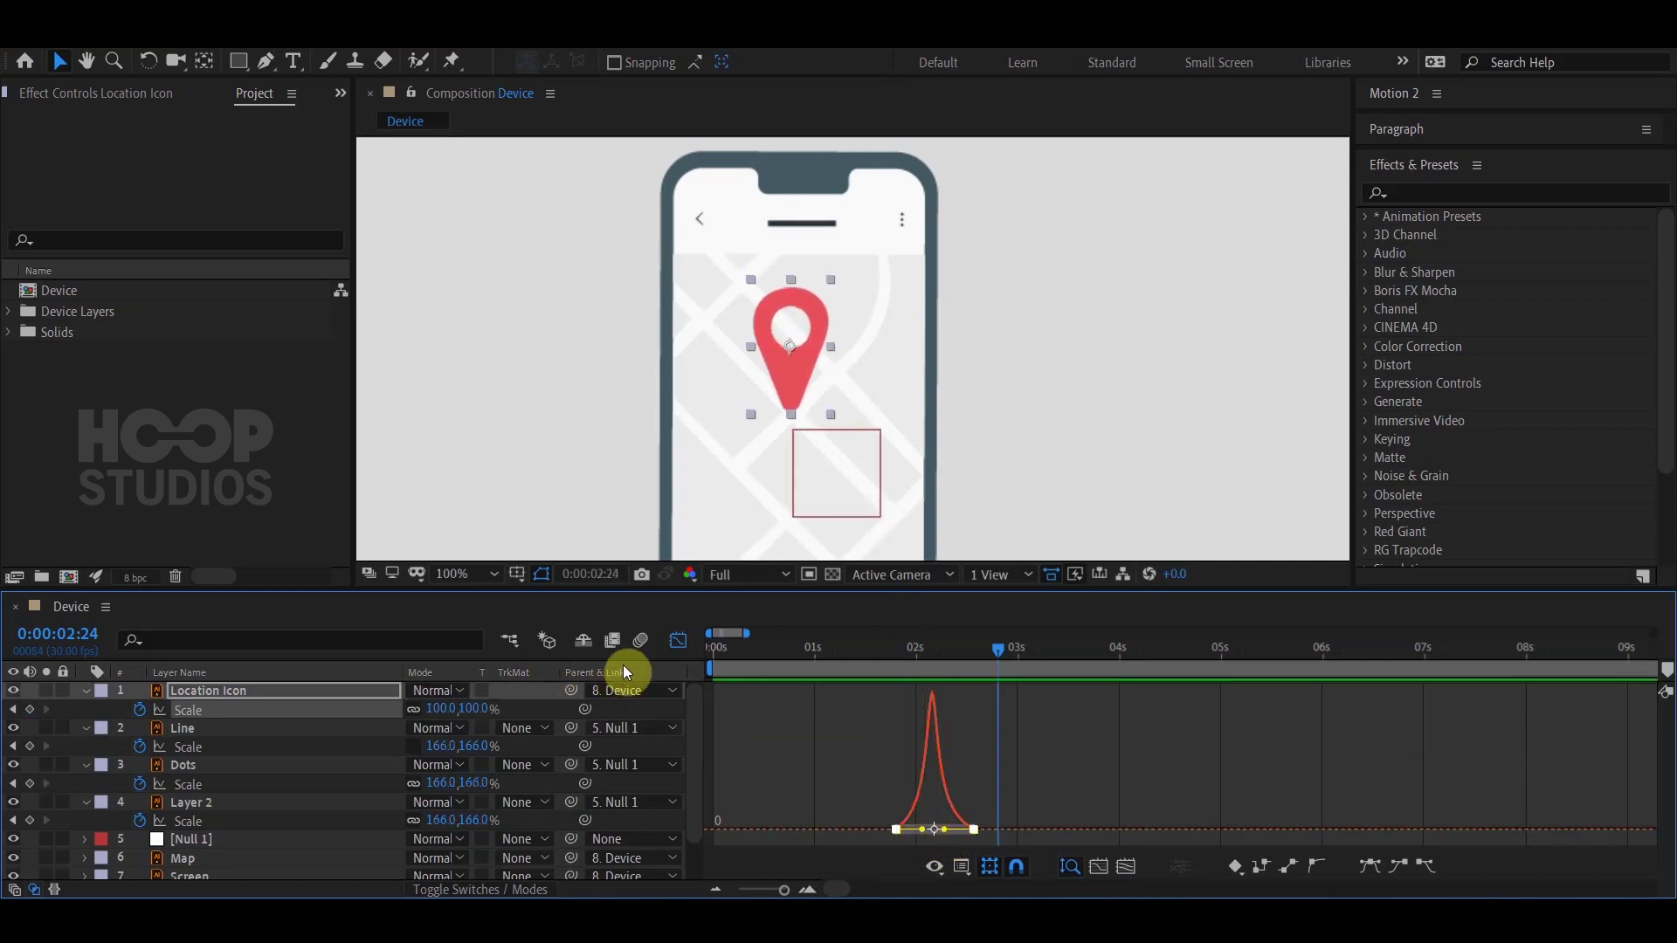
left_click(989, 710)
left_click_drag(995, 653, 973, 650)
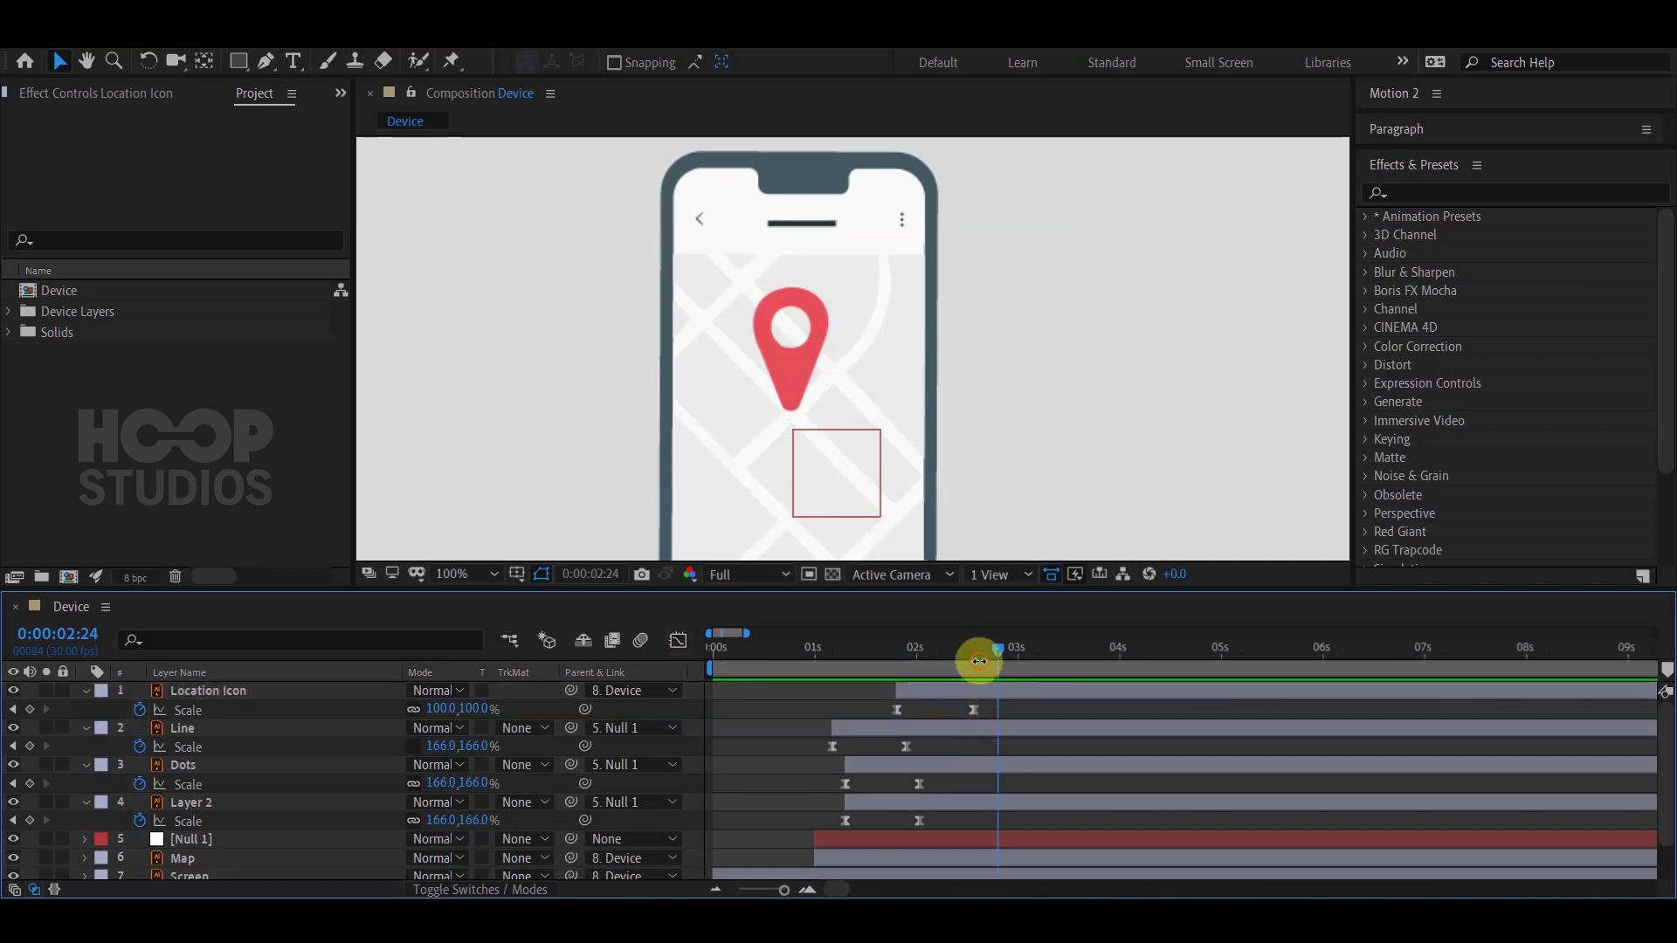
left_click(990, 698)
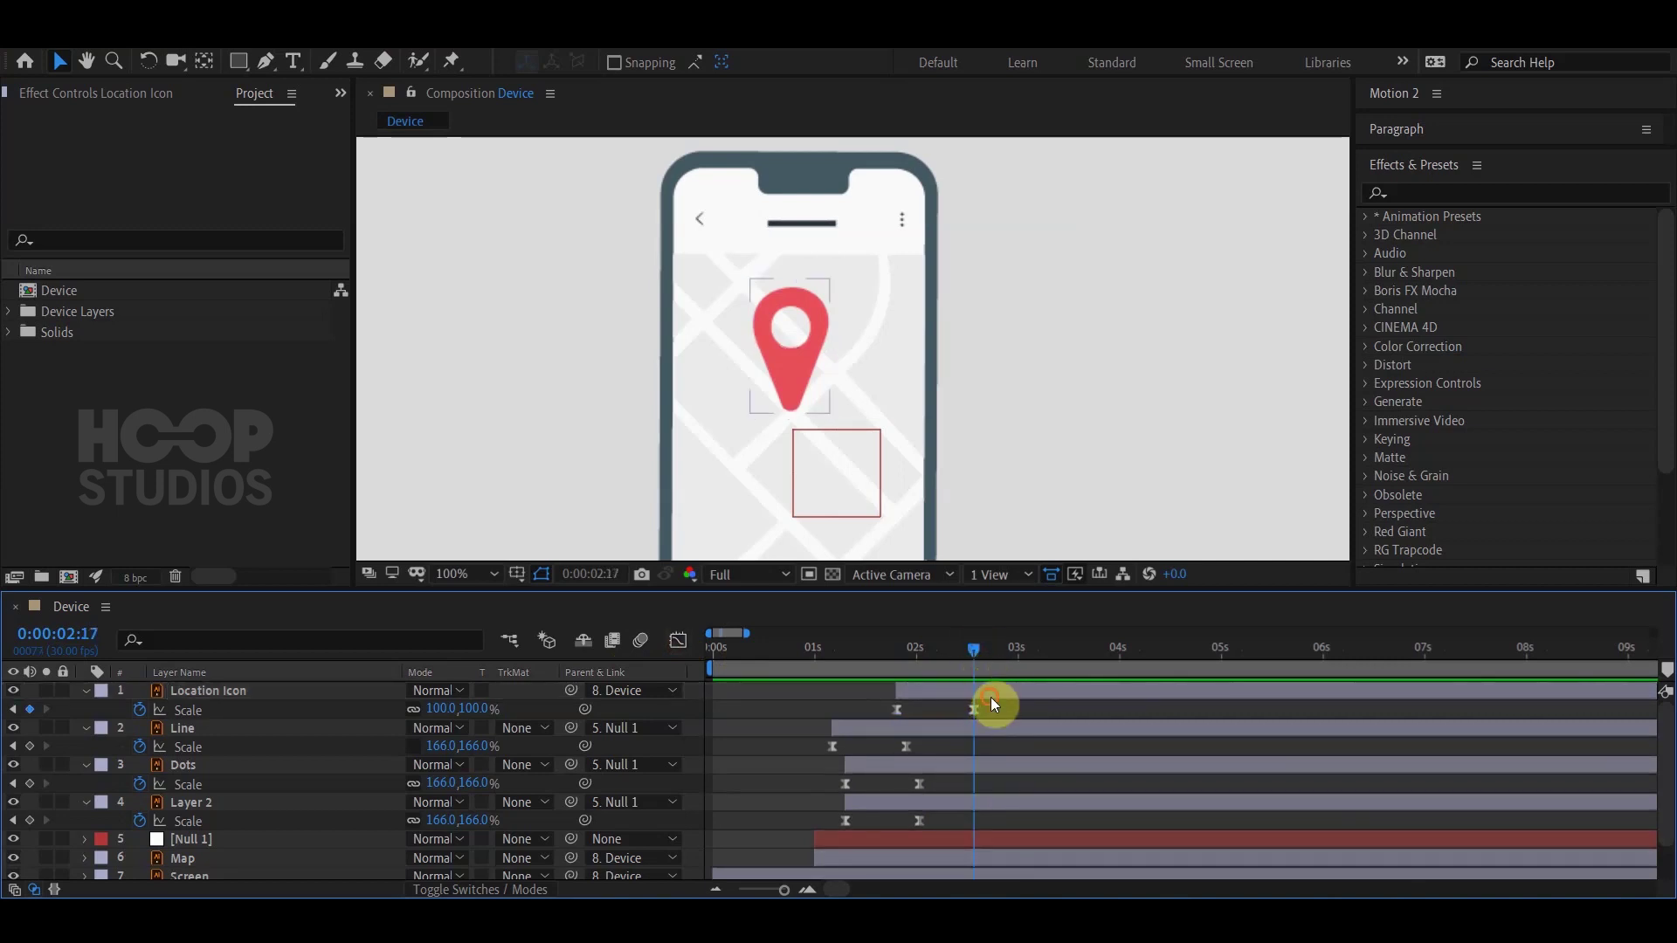
Move the pin's anchor point to its bottom tip with the Pan Behind tool.
left_click(205, 60)
left_click(773, 397)
left_click_drag(790, 346, 790, 414)
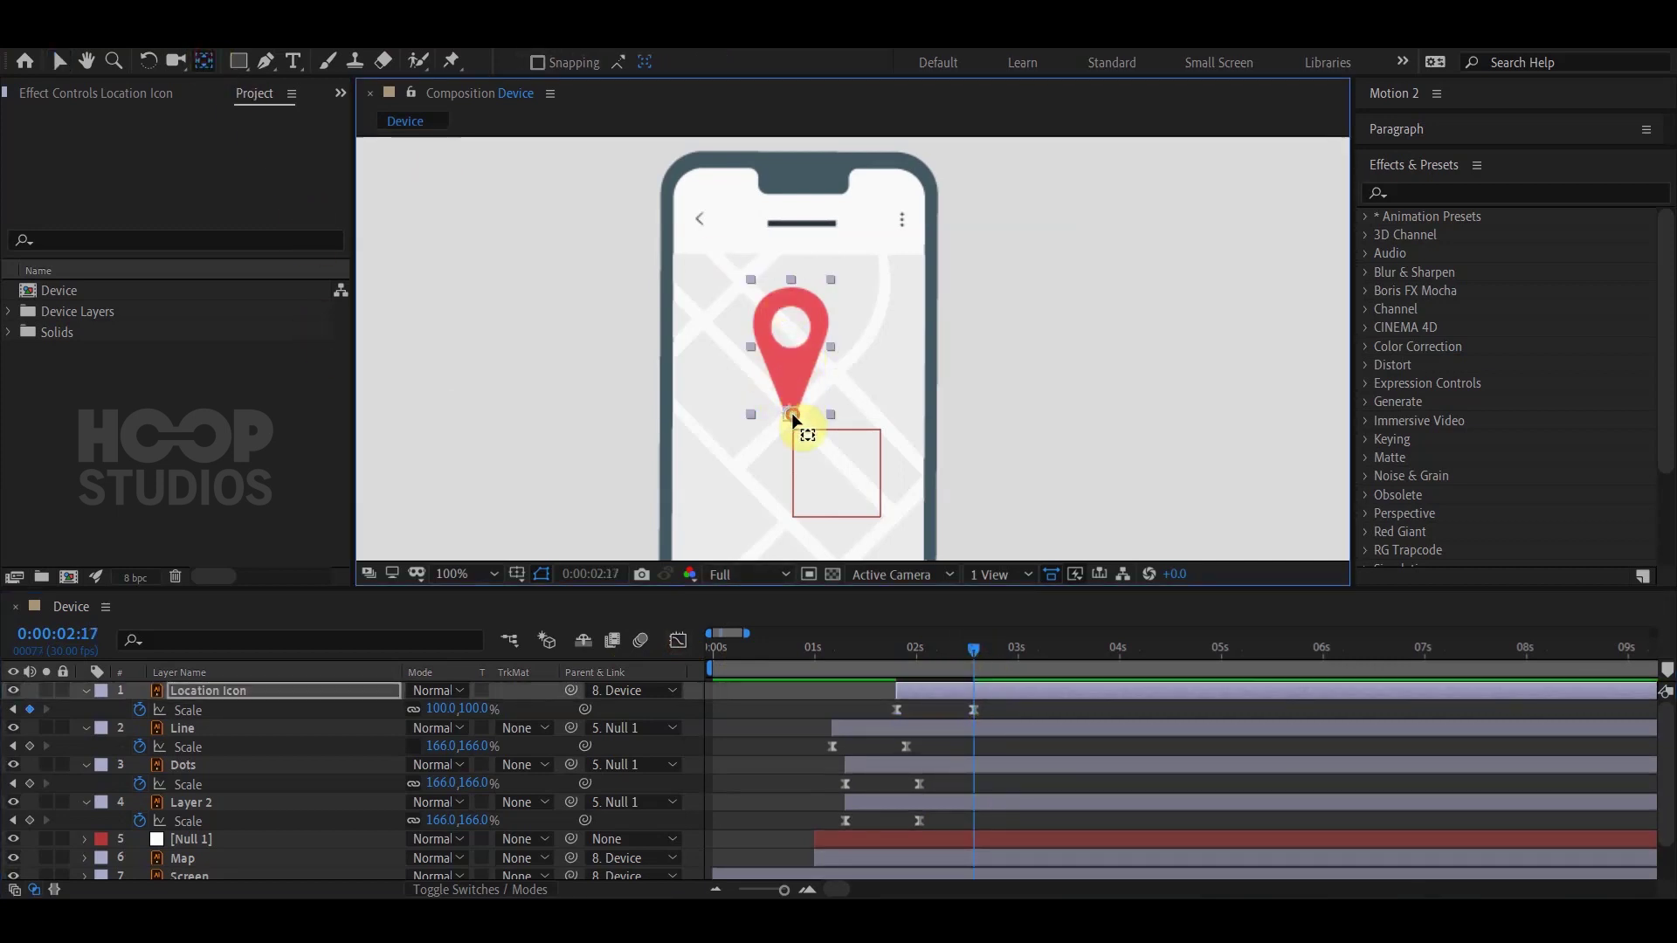
left_click_drag(973, 650, 832, 655)
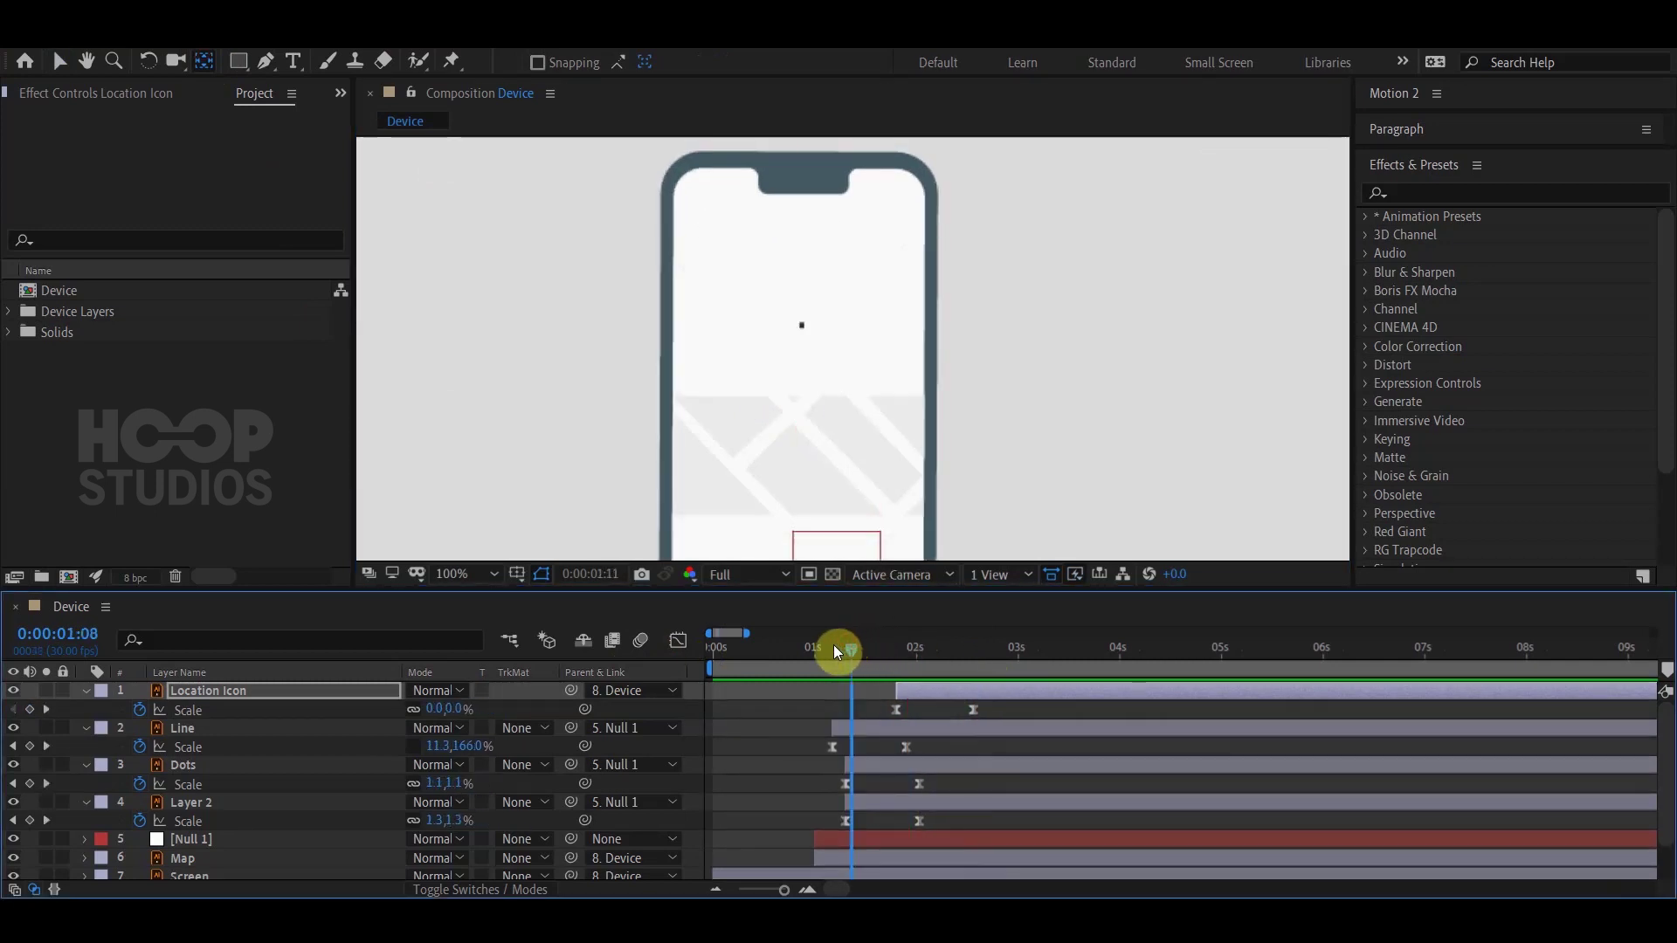
left_click_drag(907, 469, 932, 370)
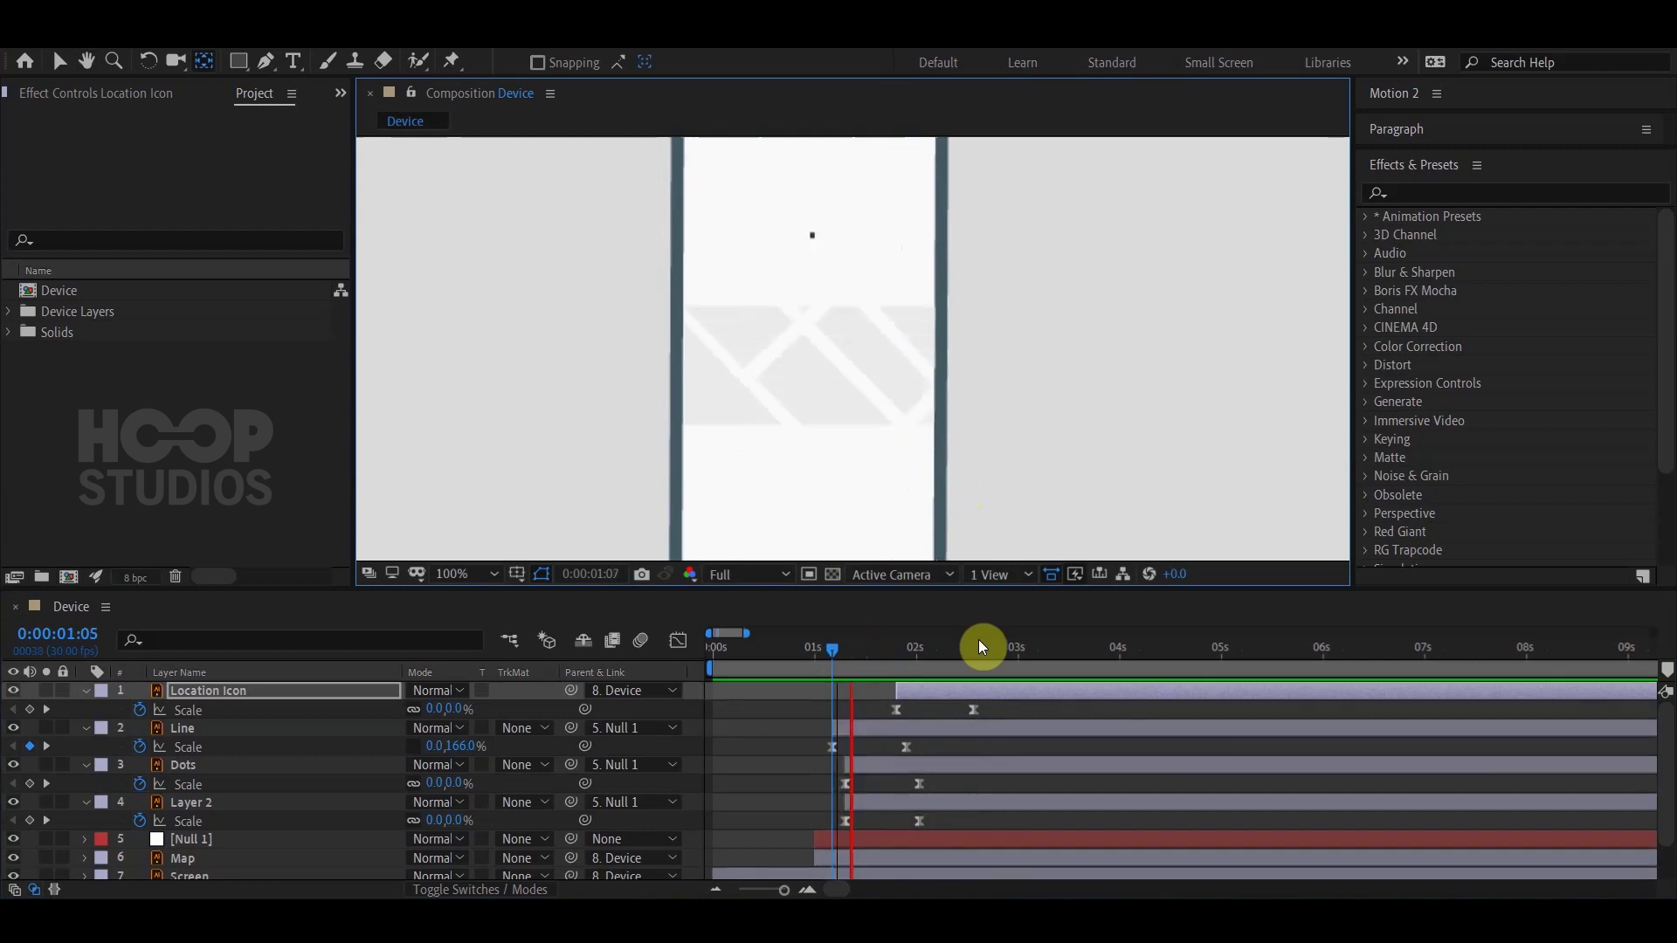
left_click_drag(853, 647, 881, 642)
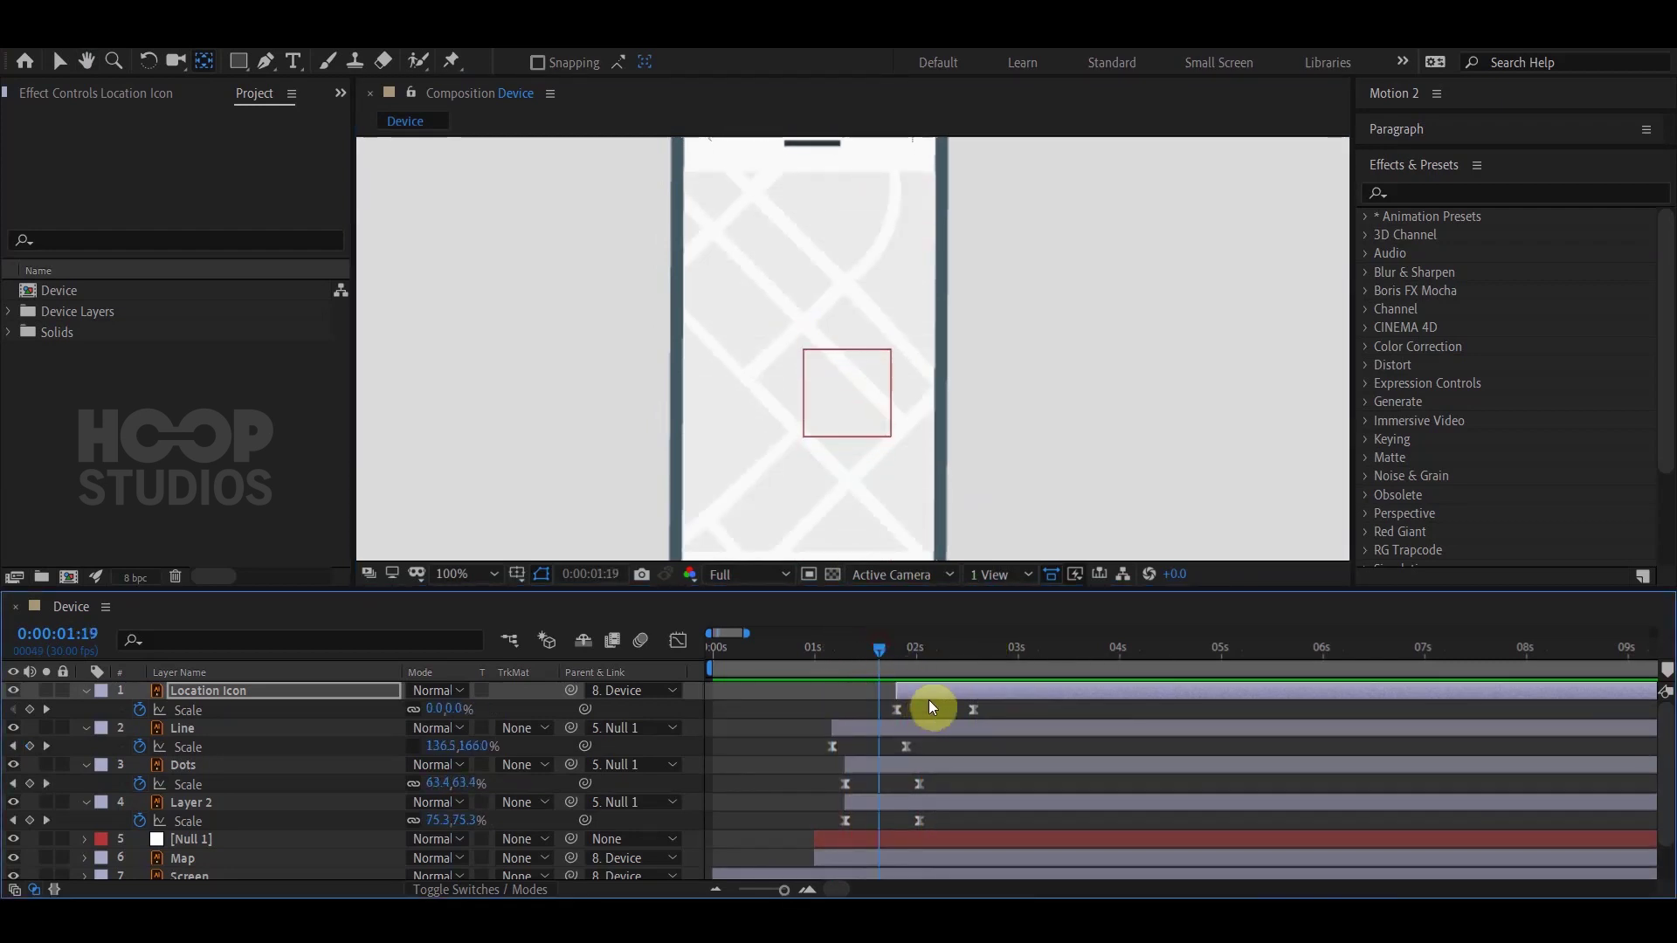
Shift the Location Icon layer earlier, to about 0:00:01:13, and preview the pop-in.
left_click(60, 61)
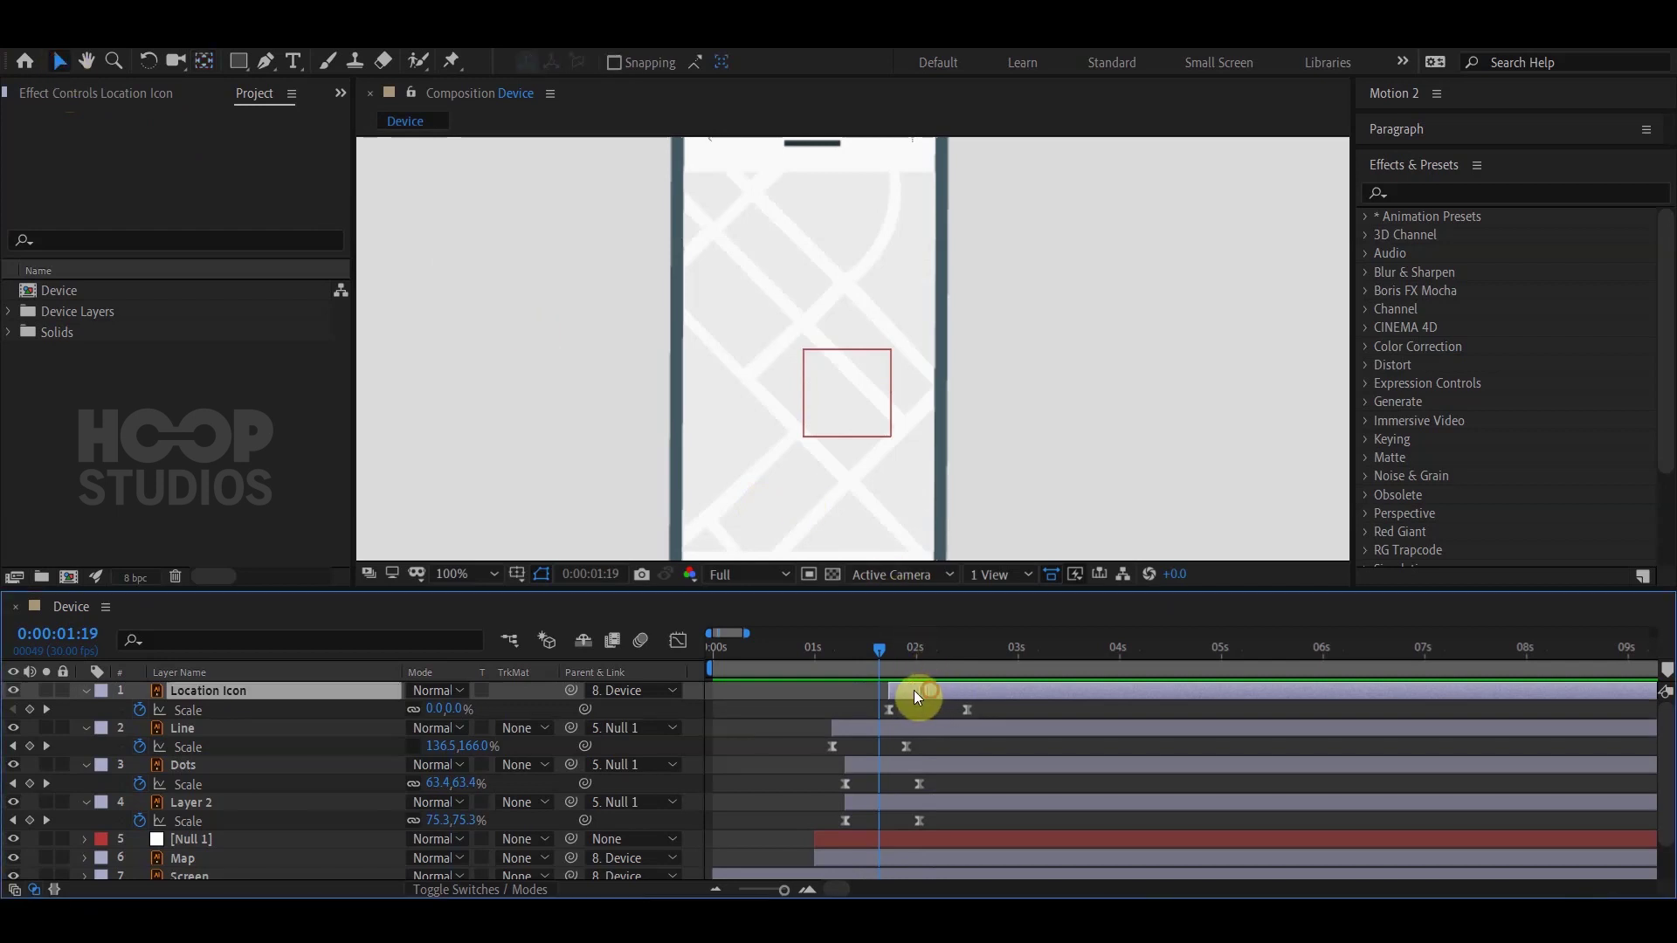
left_click_drag(924, 690, 890, 689)
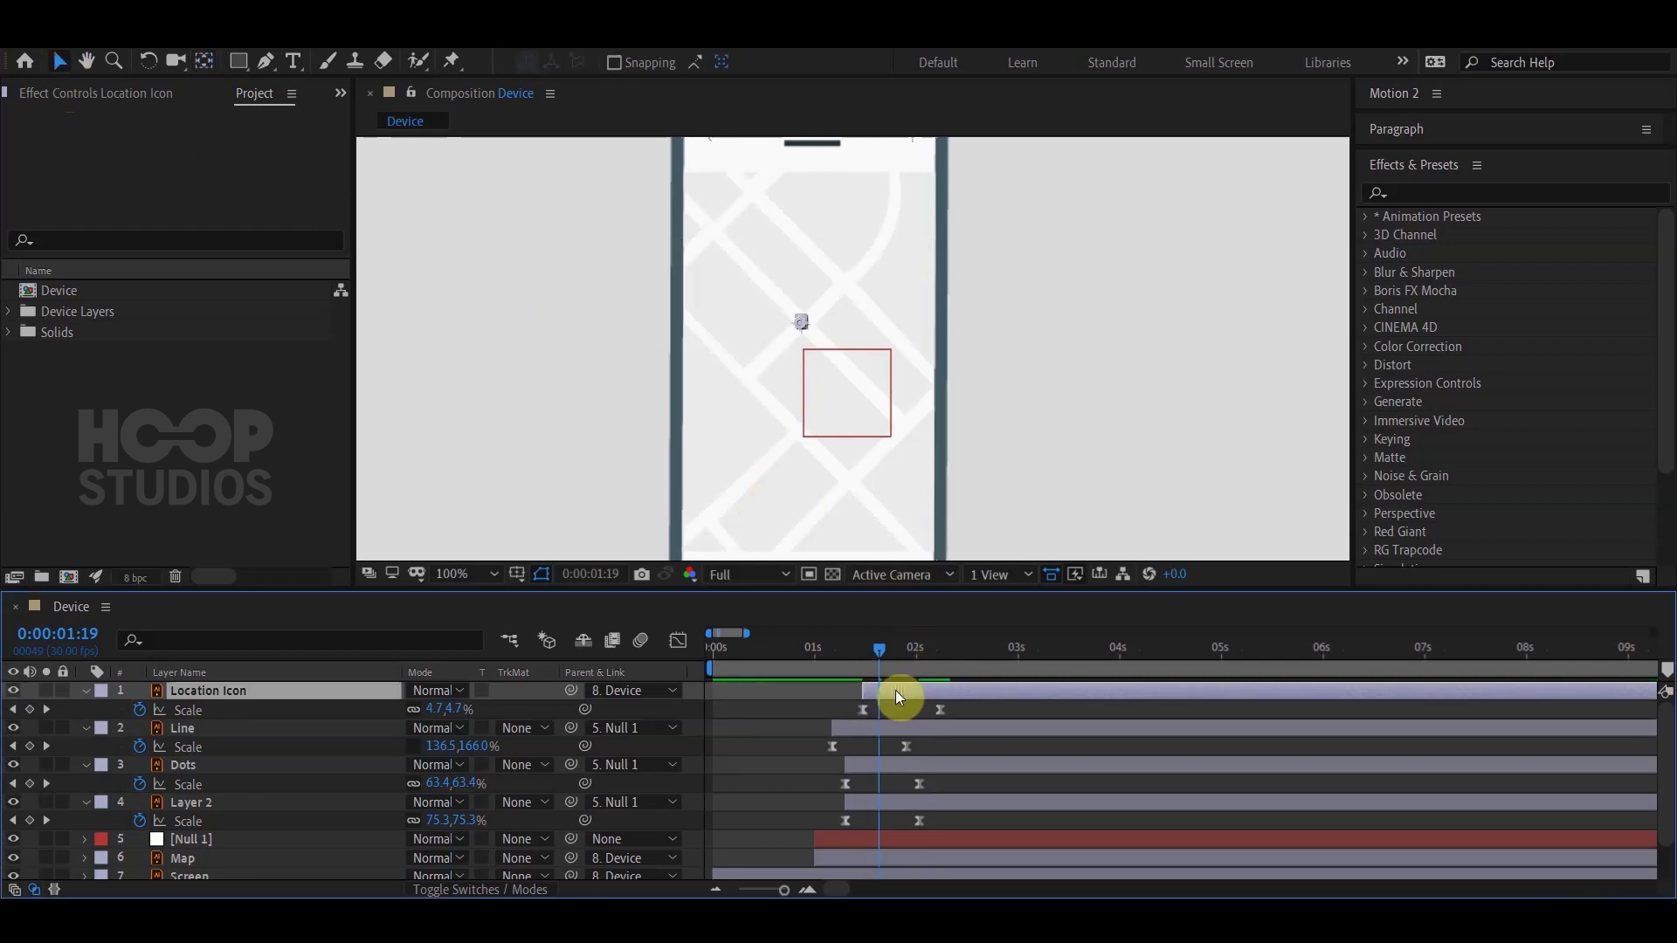
left_click(829, 648)
key("space")
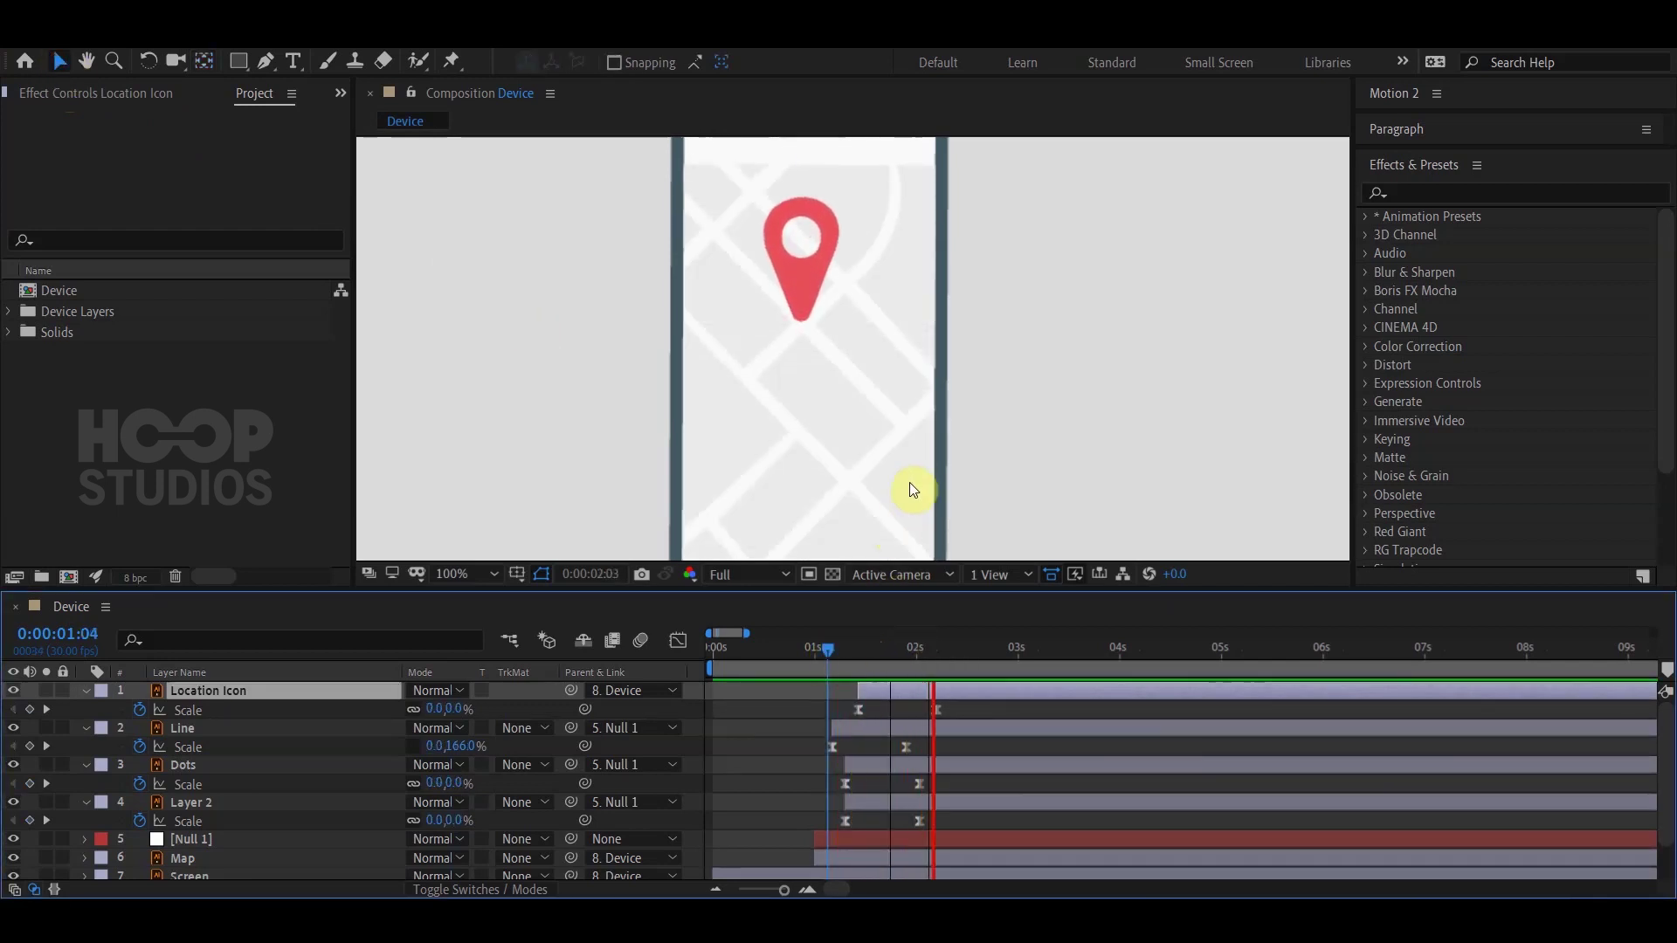
scroll(909, 482, "down", 2)
left_click(891, 647)
Add a Rotation keyframe to the Location Icon at 1:13, showing Scale alongside it.
left_click_drag(888, 649, 861, 651)
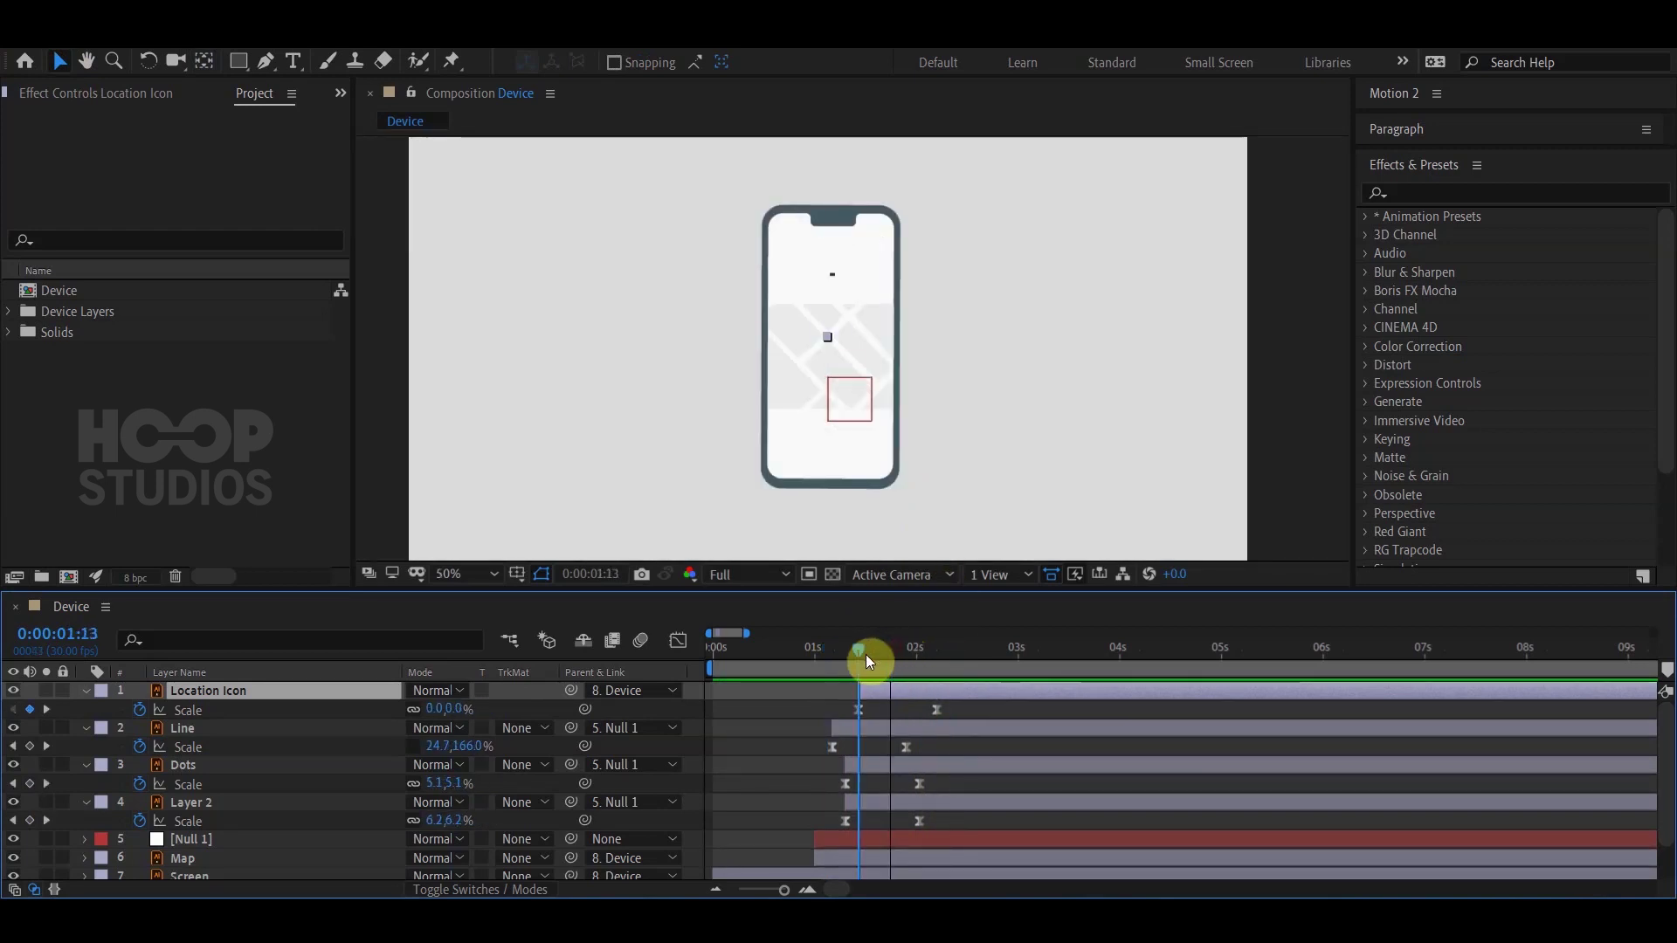
key("r")
left_click(139, 710)
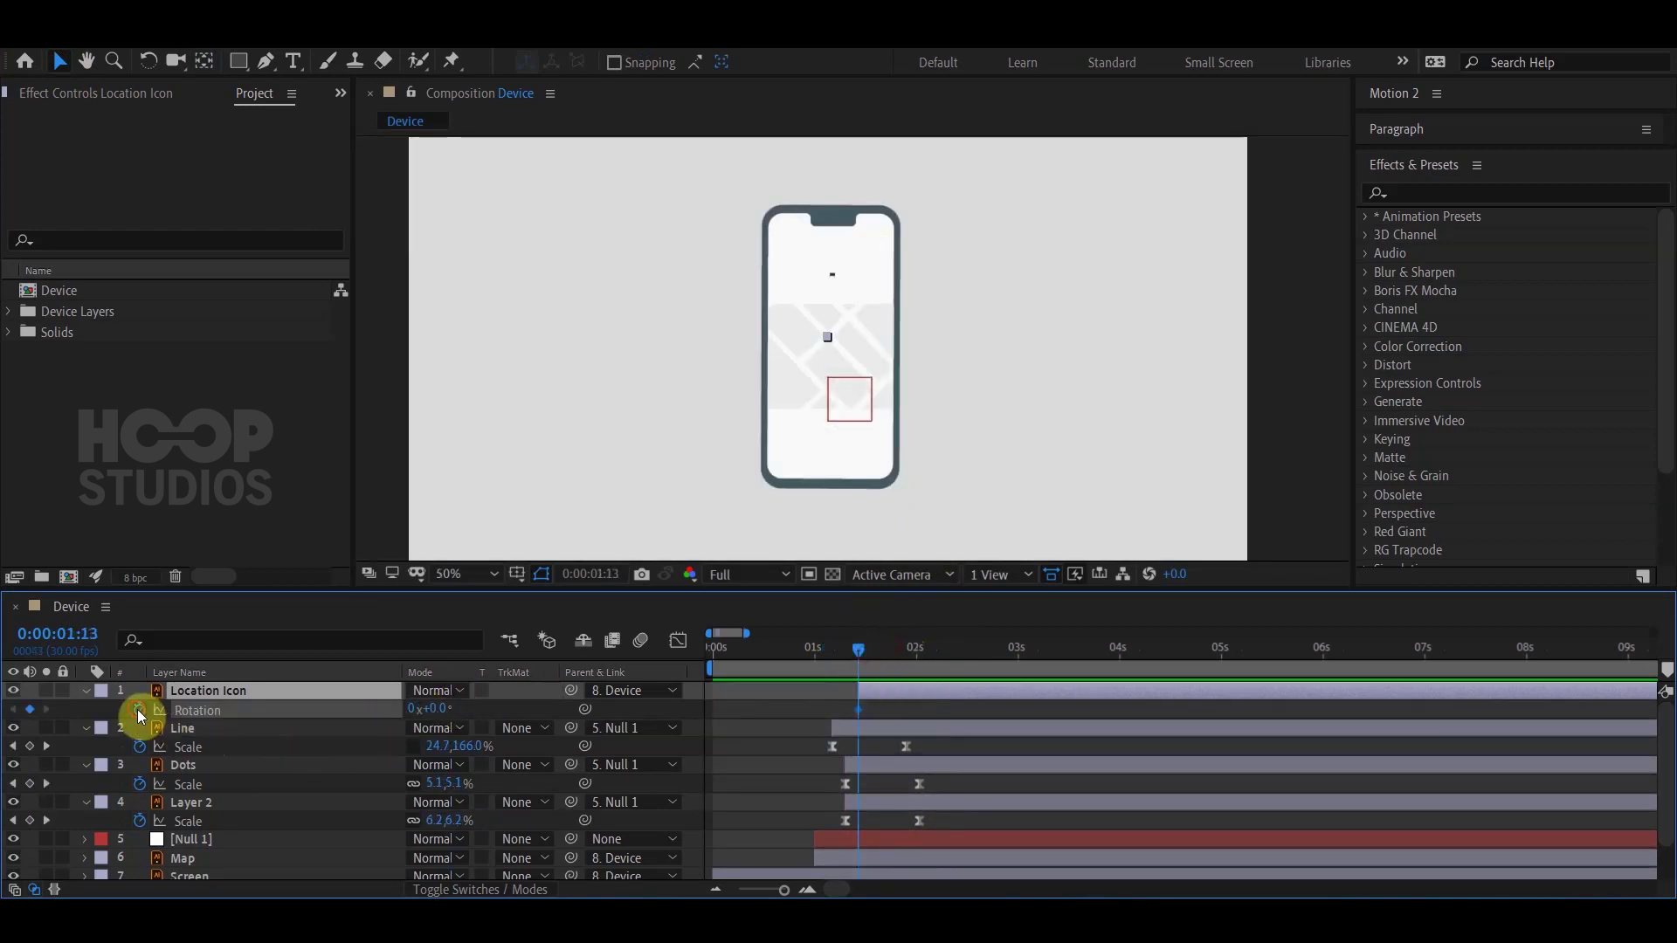
key("shift+s")
Add a second Rotation keyframe at 2:01, where the pin's scale-up finishes.
left_click_drag(877, 662, 870, 652)
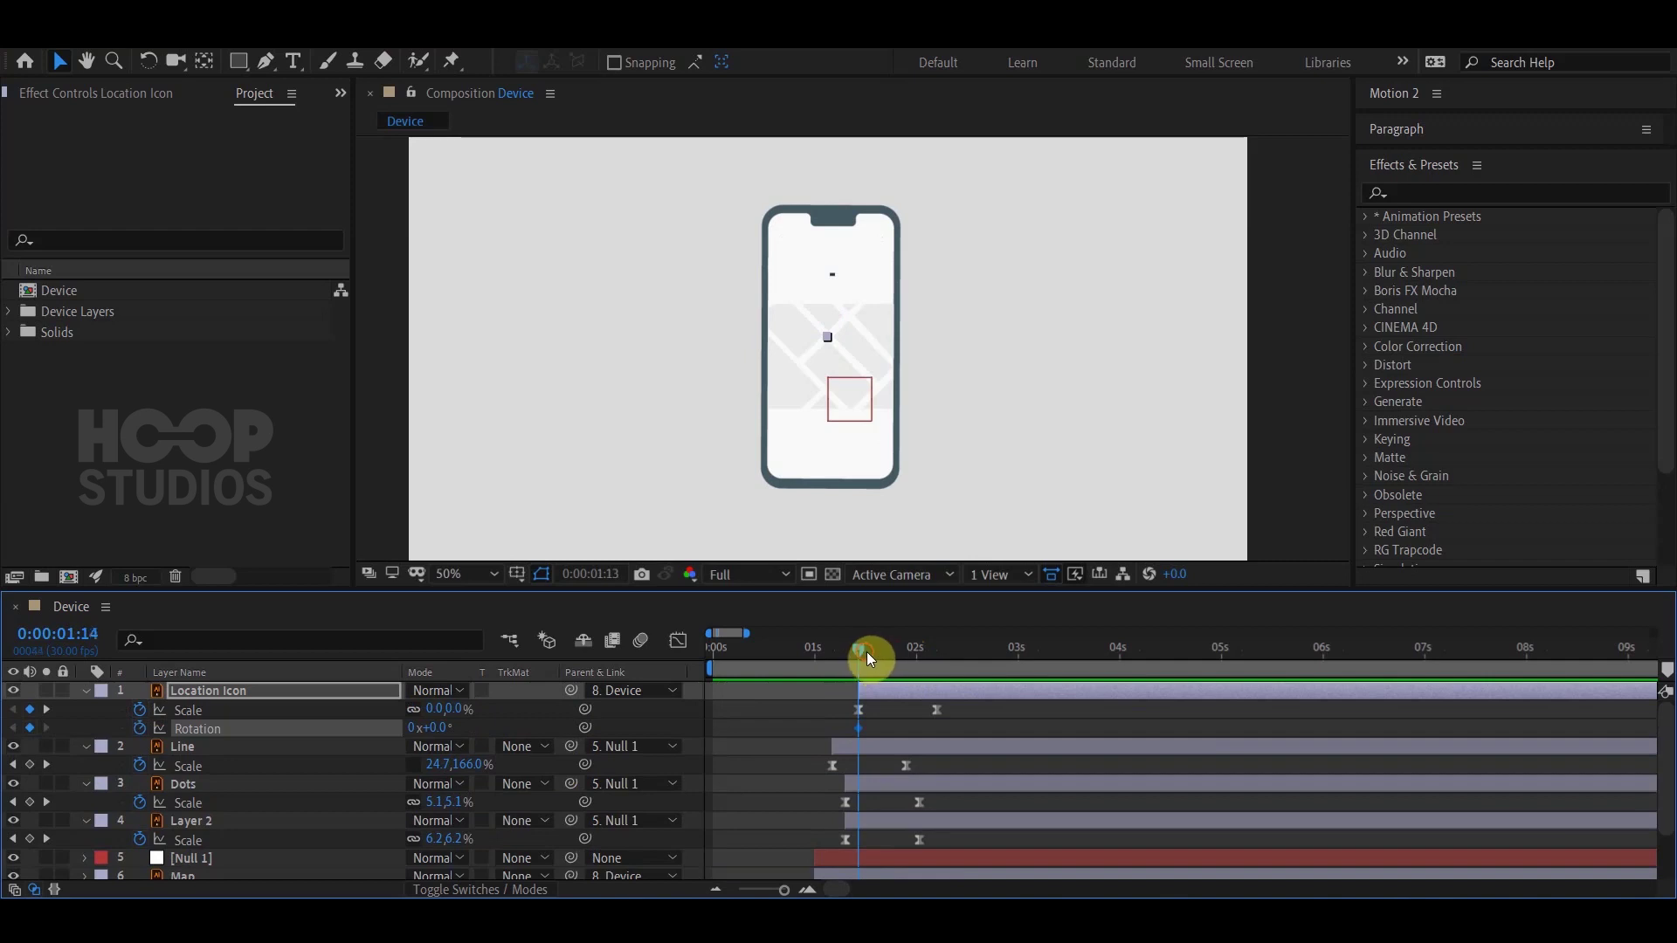
scroll(893, 500, "up", 4)
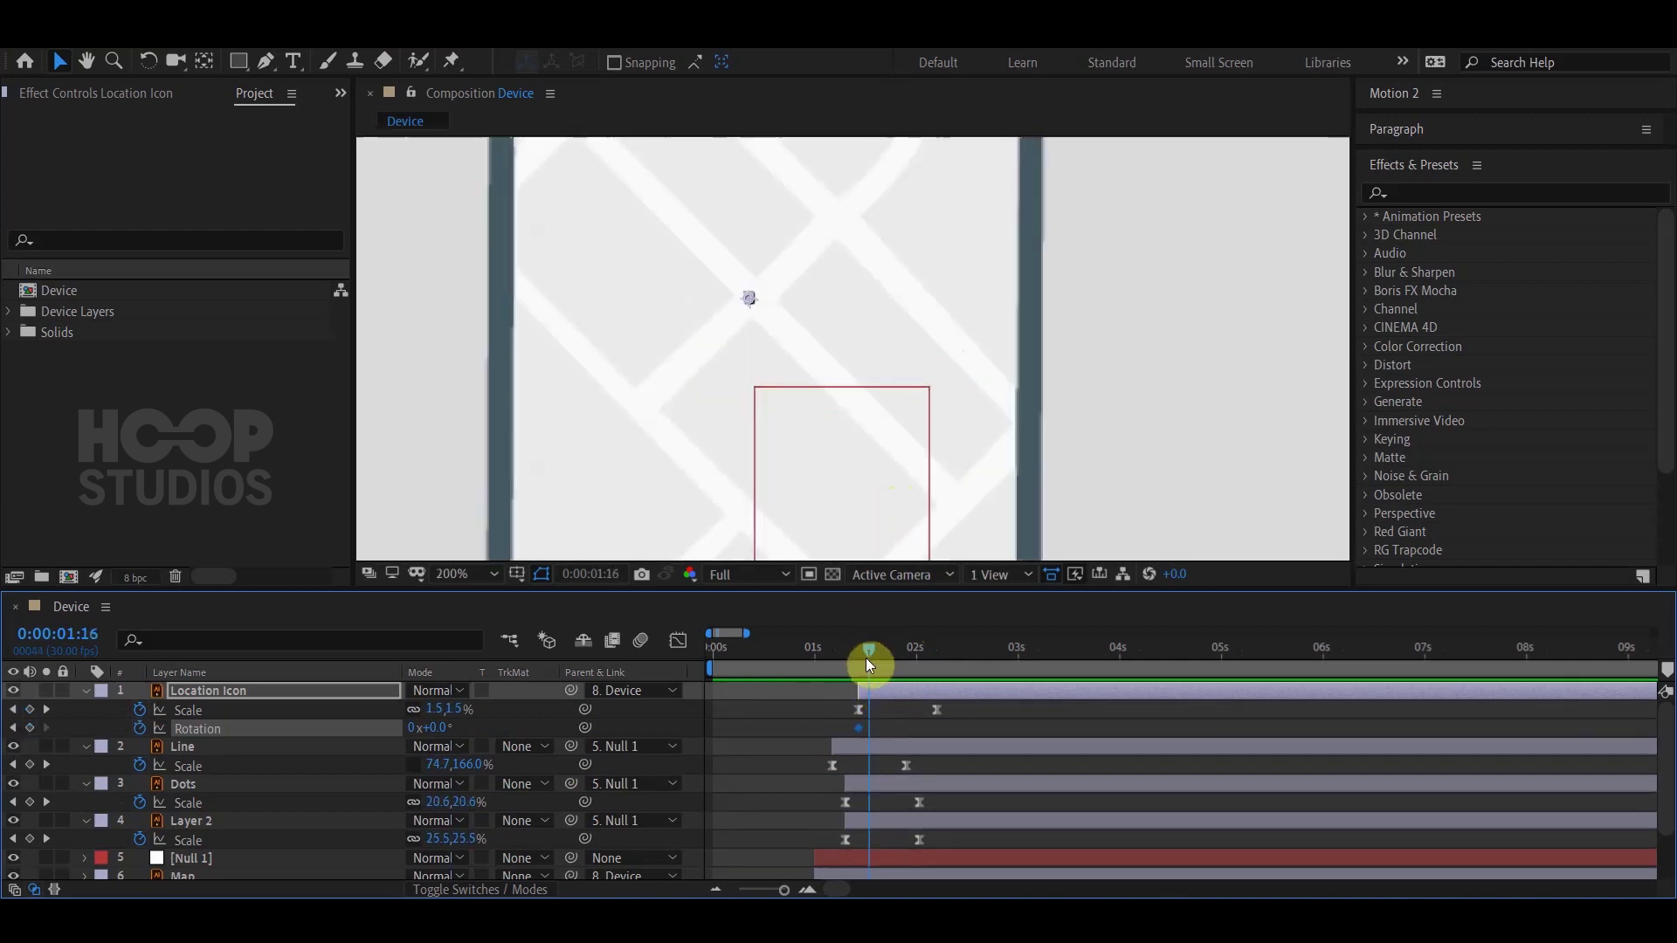
left_click_drag(867, 659, 906, 657)
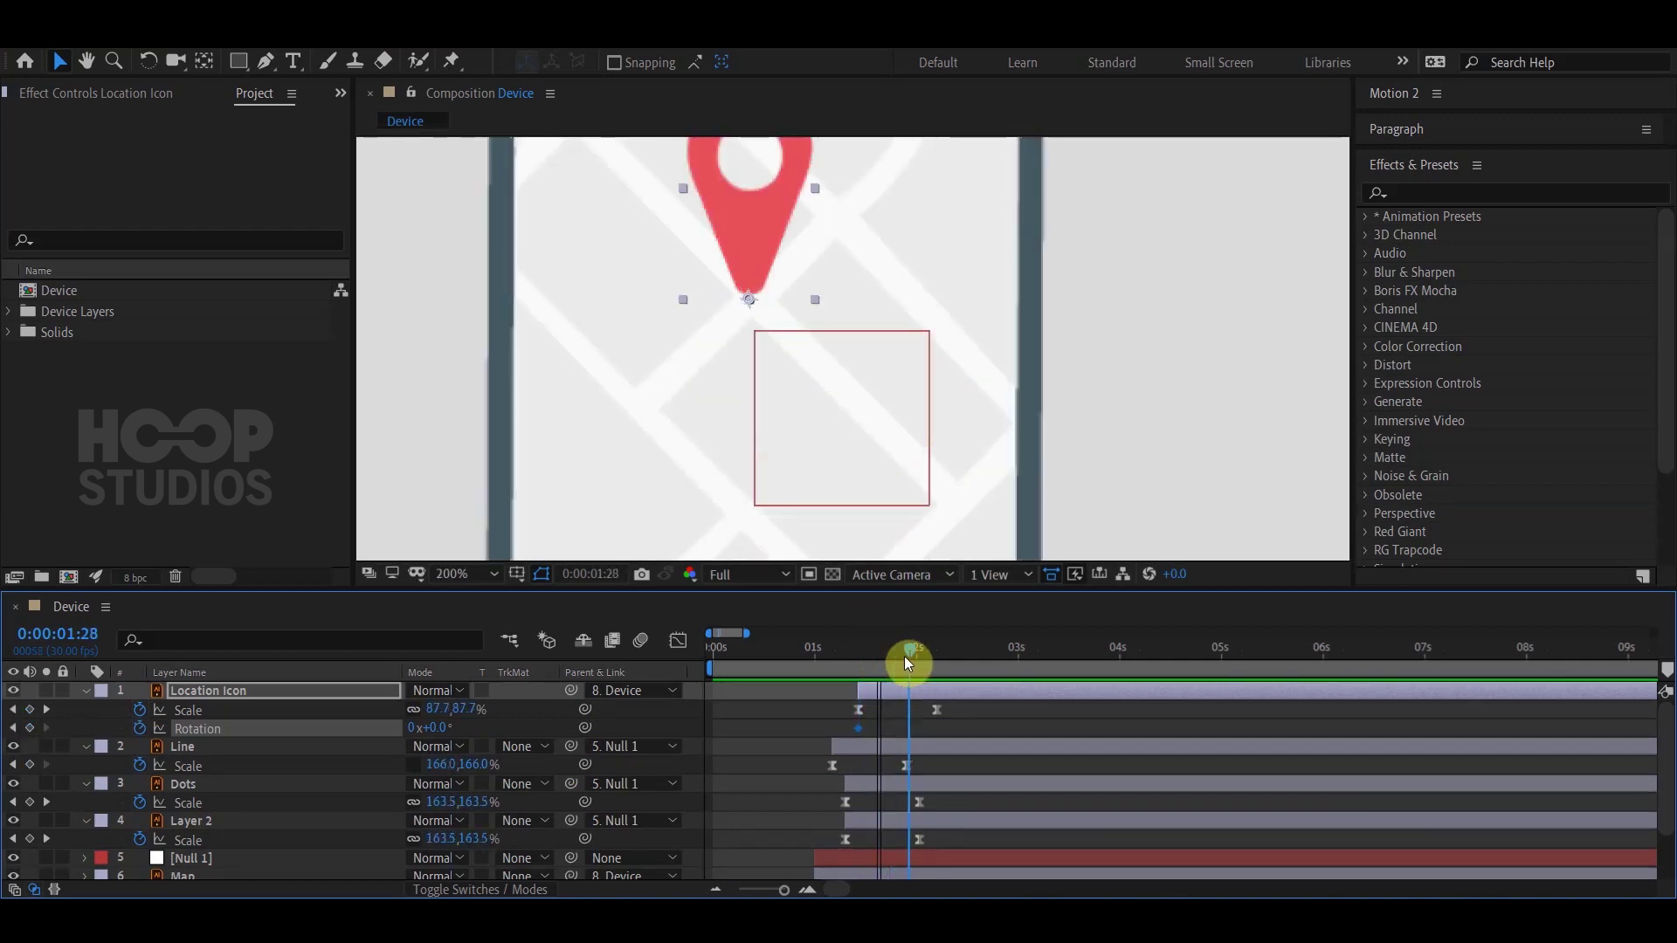
left_click_drag(907, 662, 918, 653)
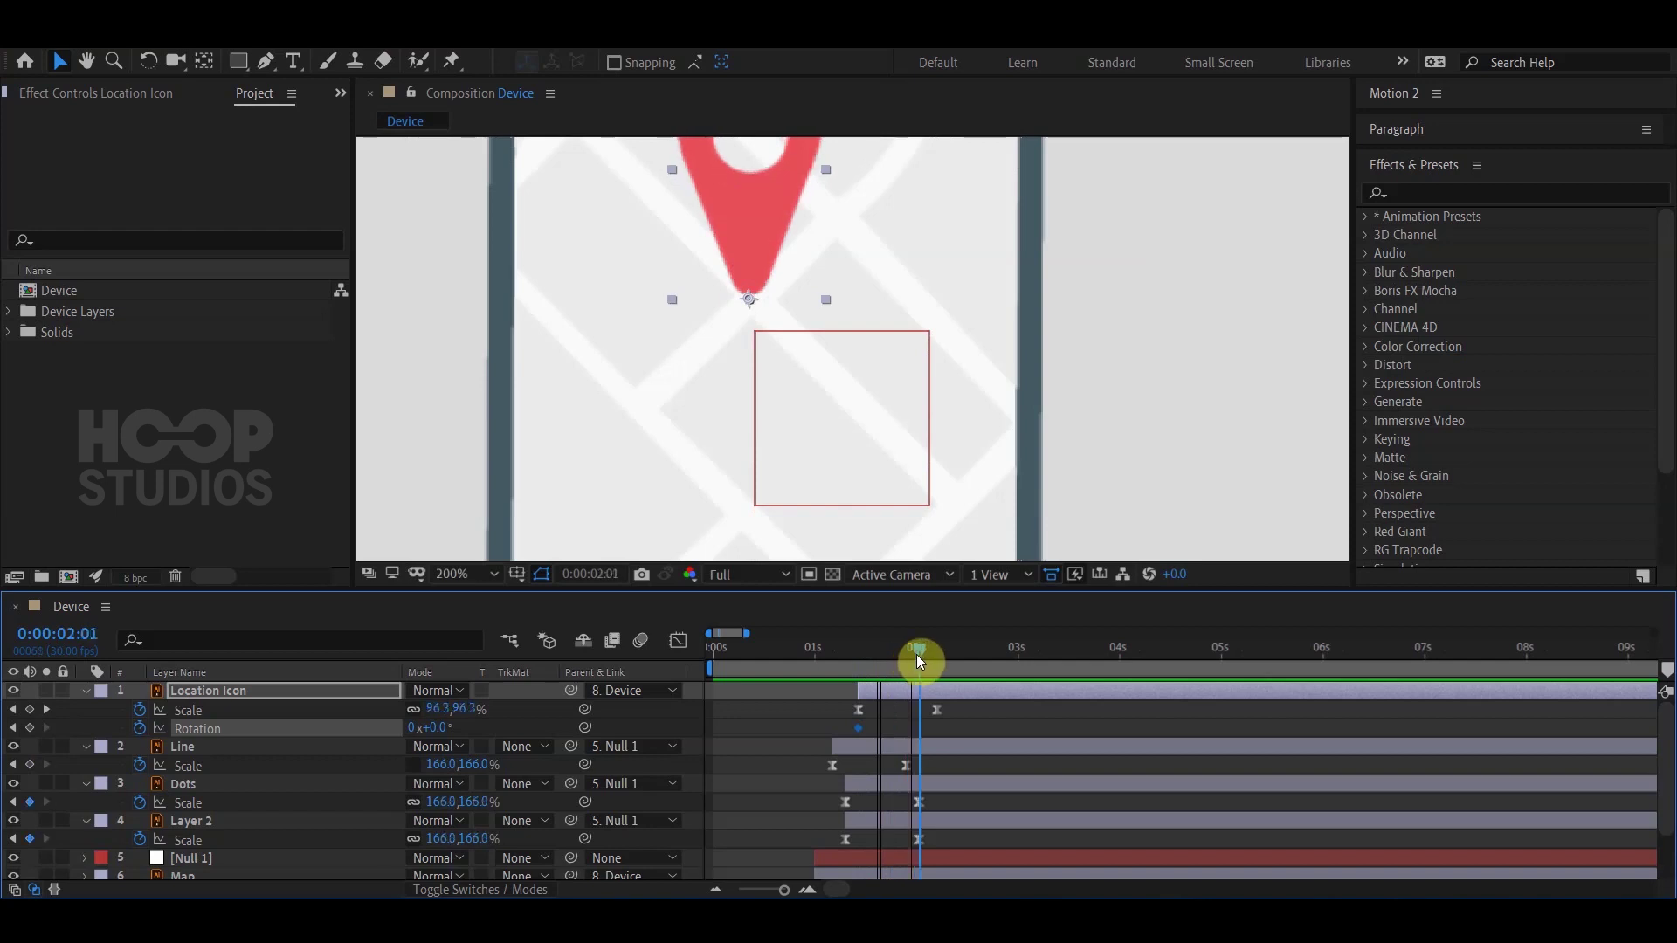
left_click(30, 728)
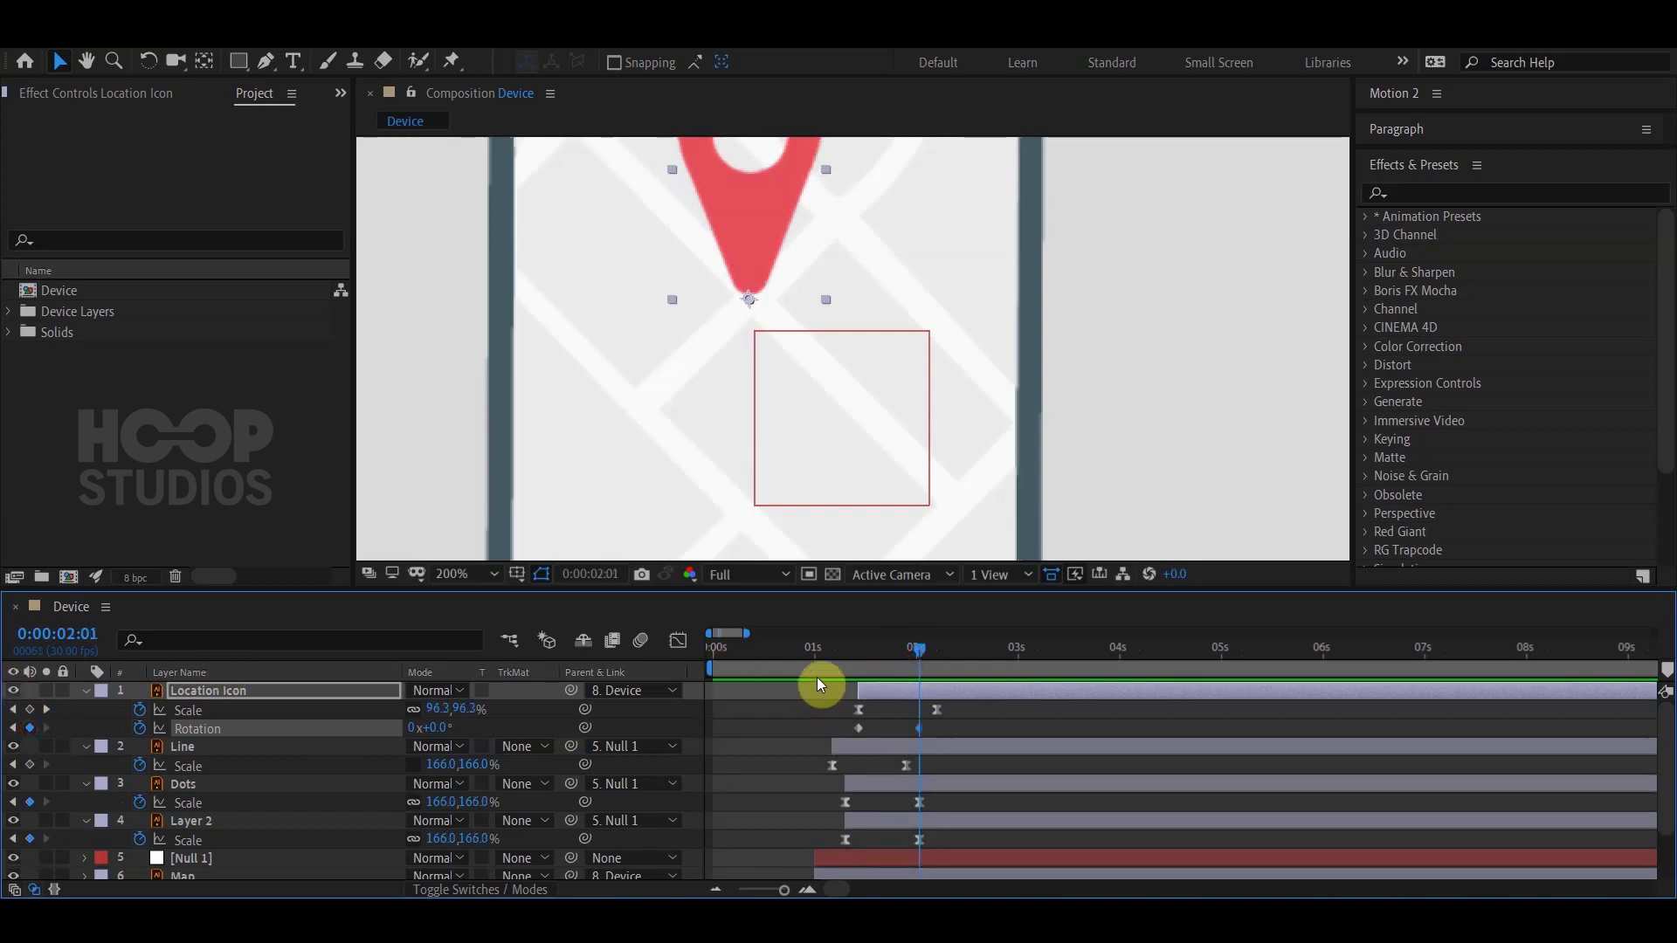
left_click(859, 655)
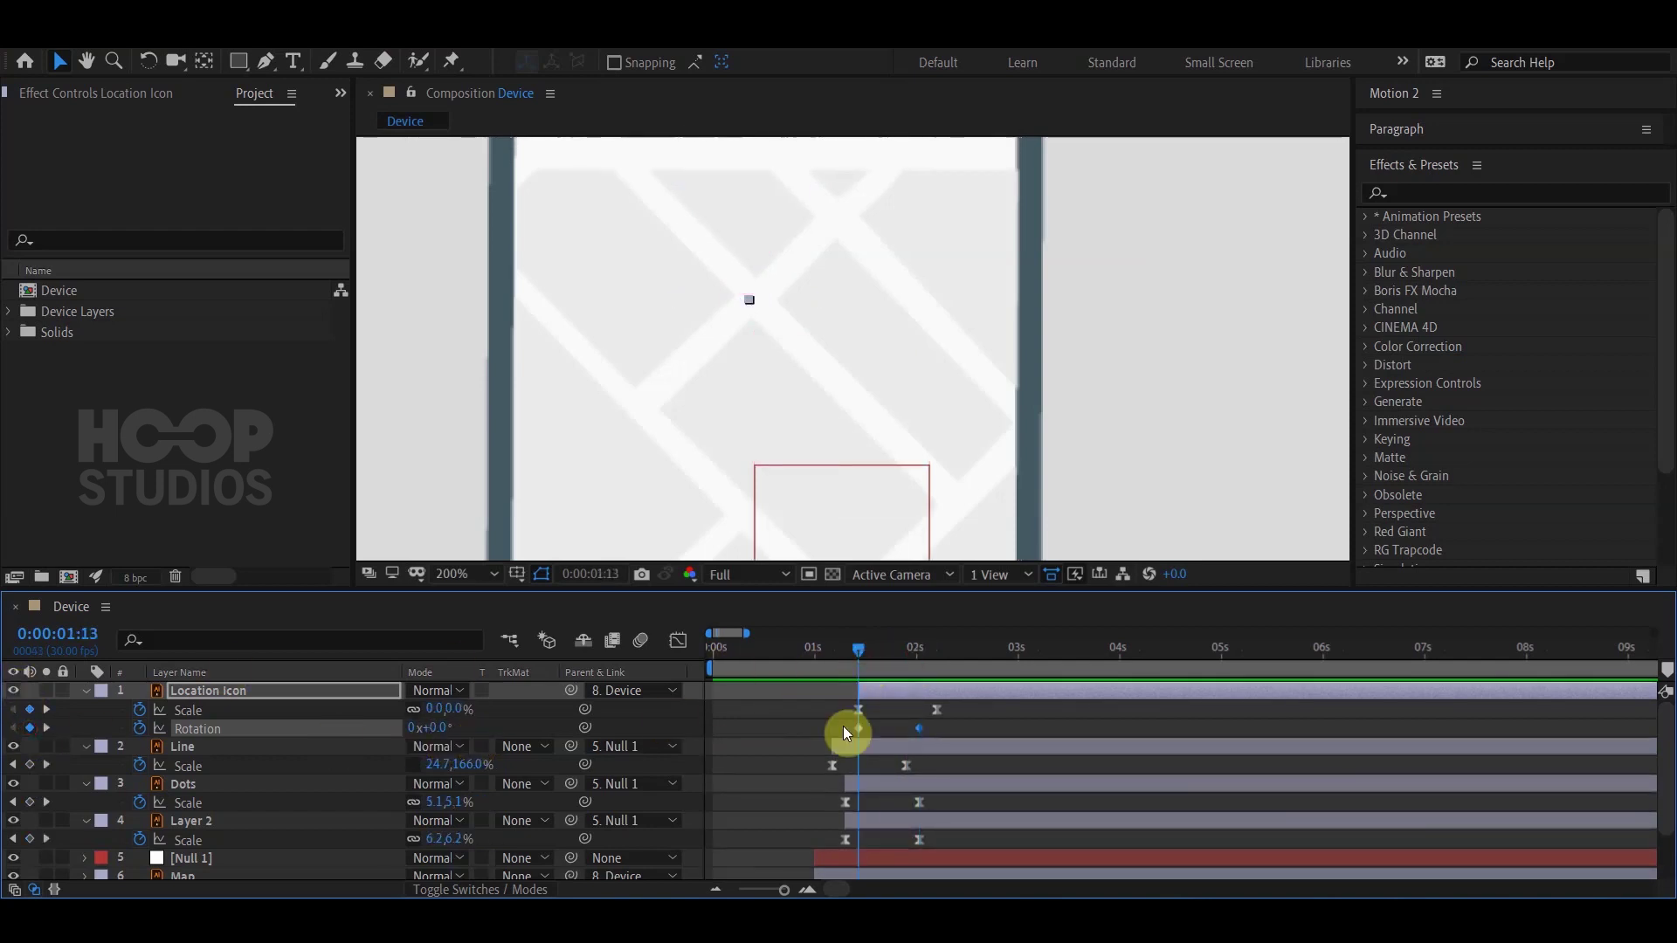
left_click(860, 664)
left_click_drag(873, 671, 882, 662)
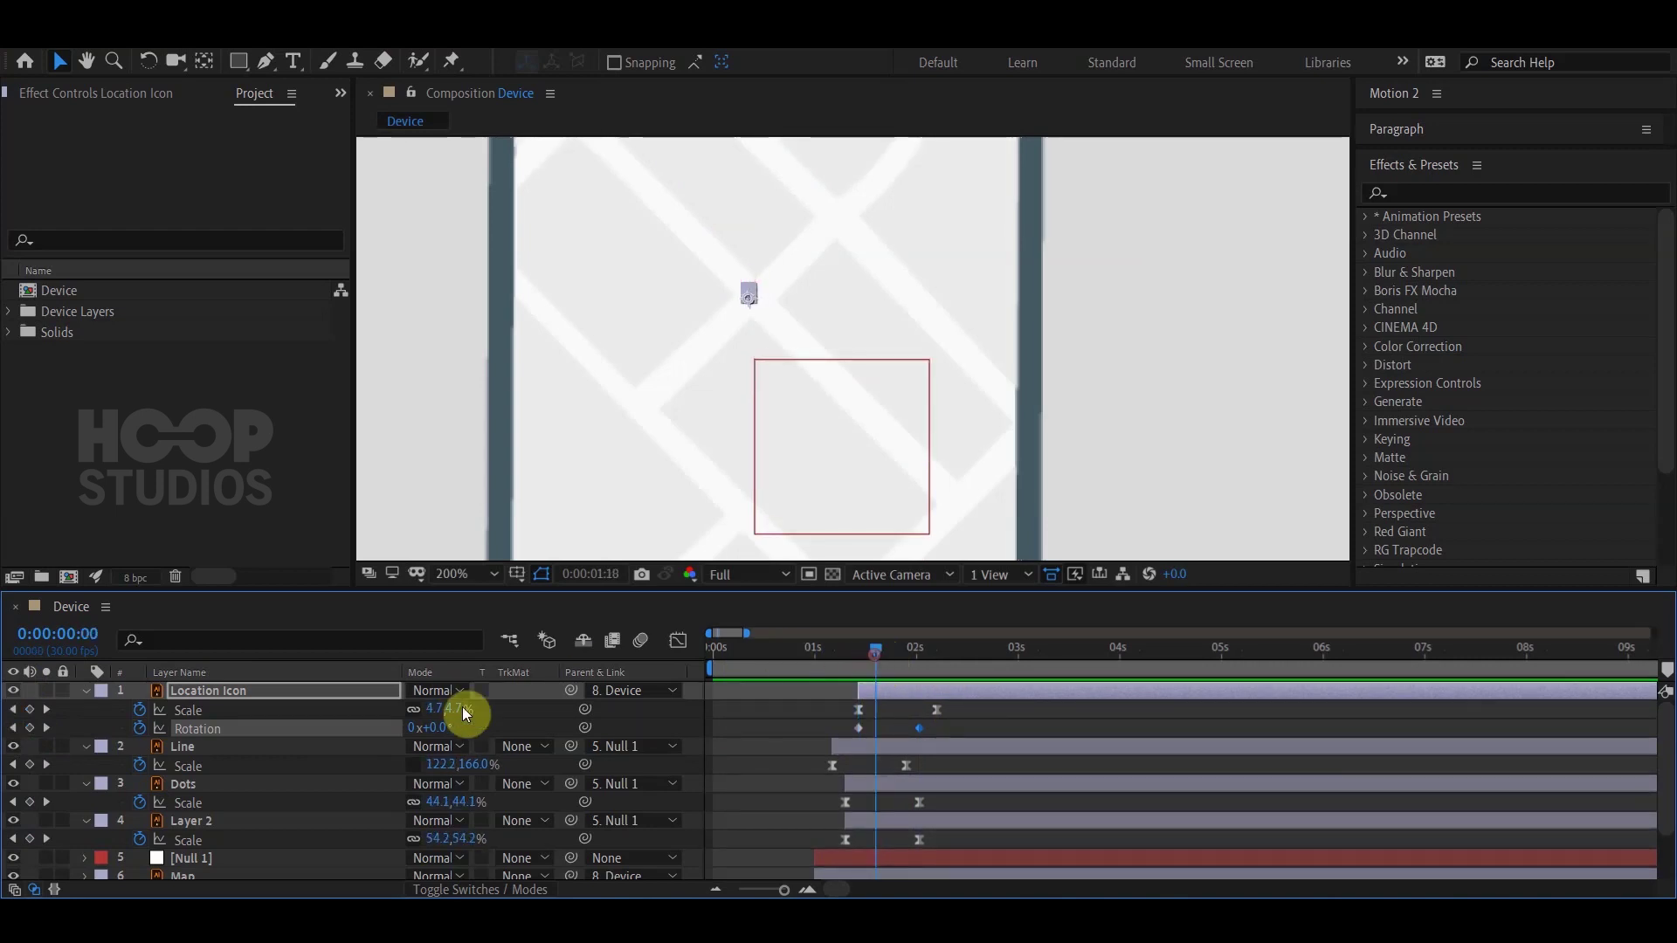
Tilt the pin's Rotation to -29° at 1:20 and to about +26° at 1:26.
key("Home")
left_click(880, 648)
left_click_drag(434, 729, 405, 728)
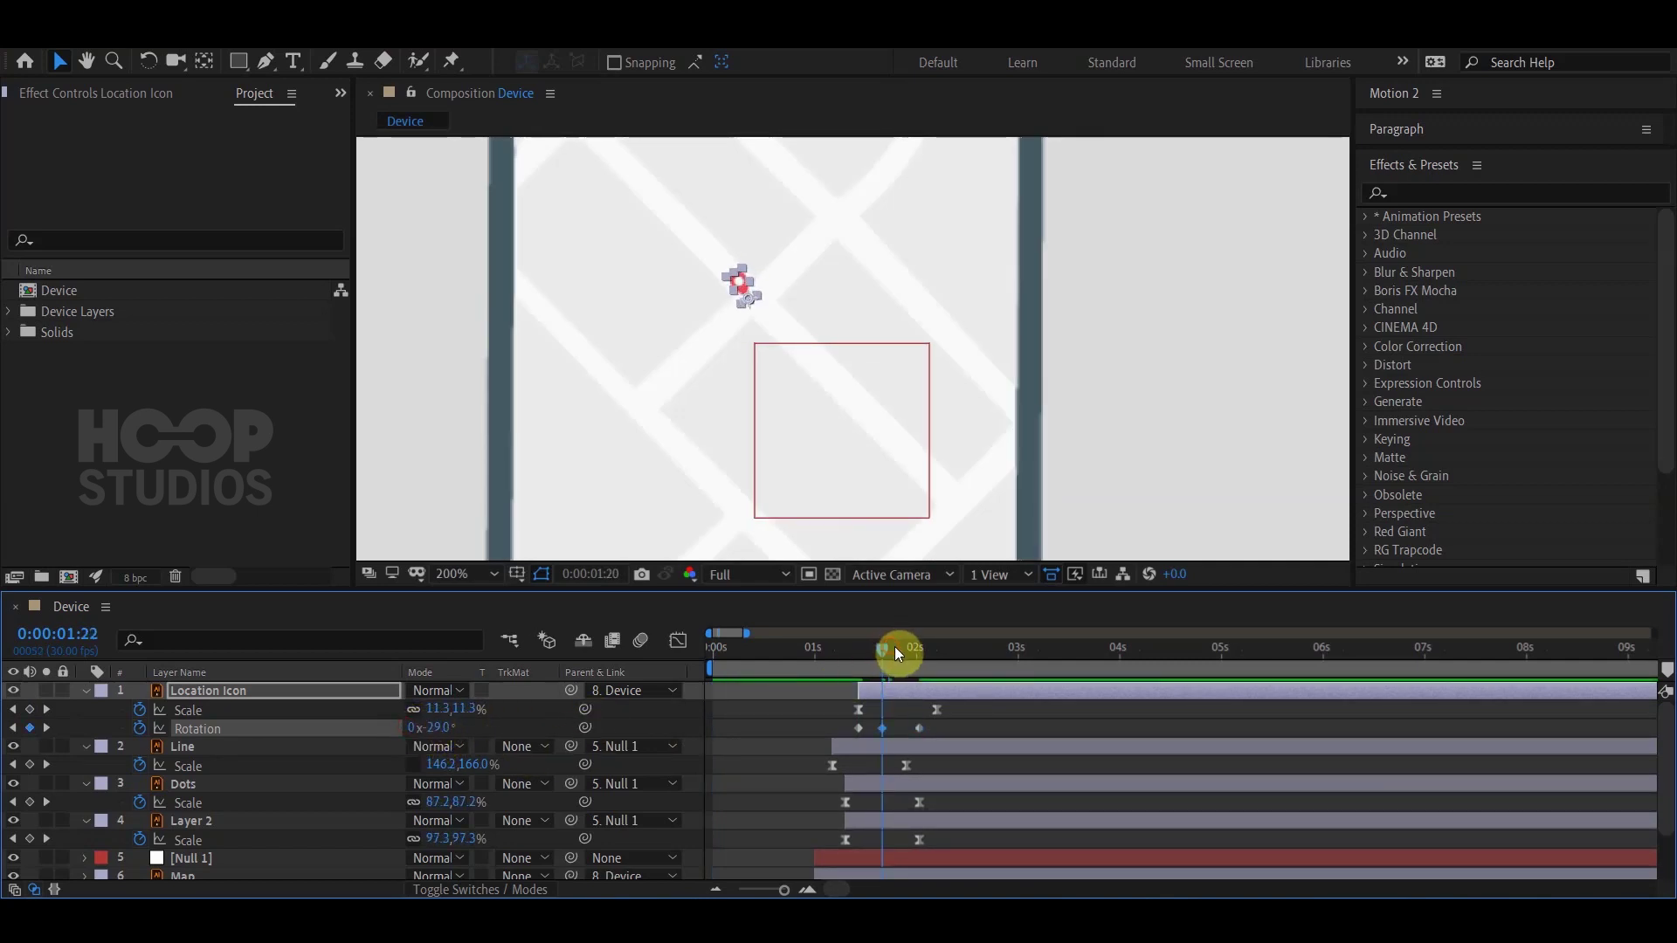
left_click_drag(889, 645, 903, 648)
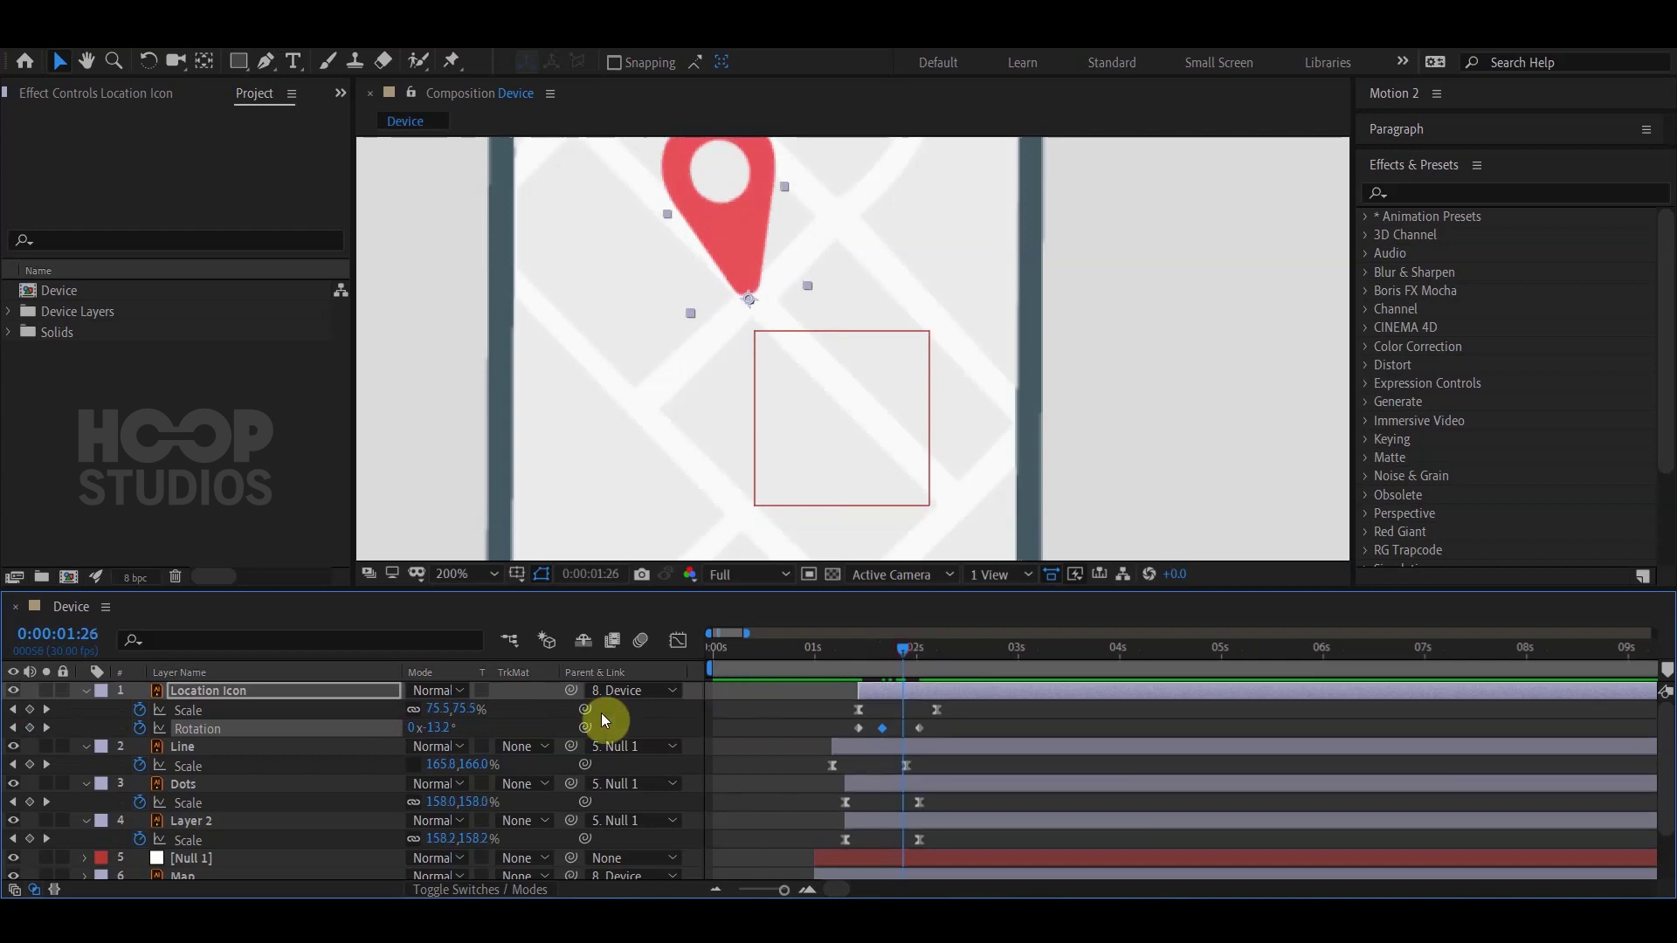
left_click_drag(432, 728, 468, 736)
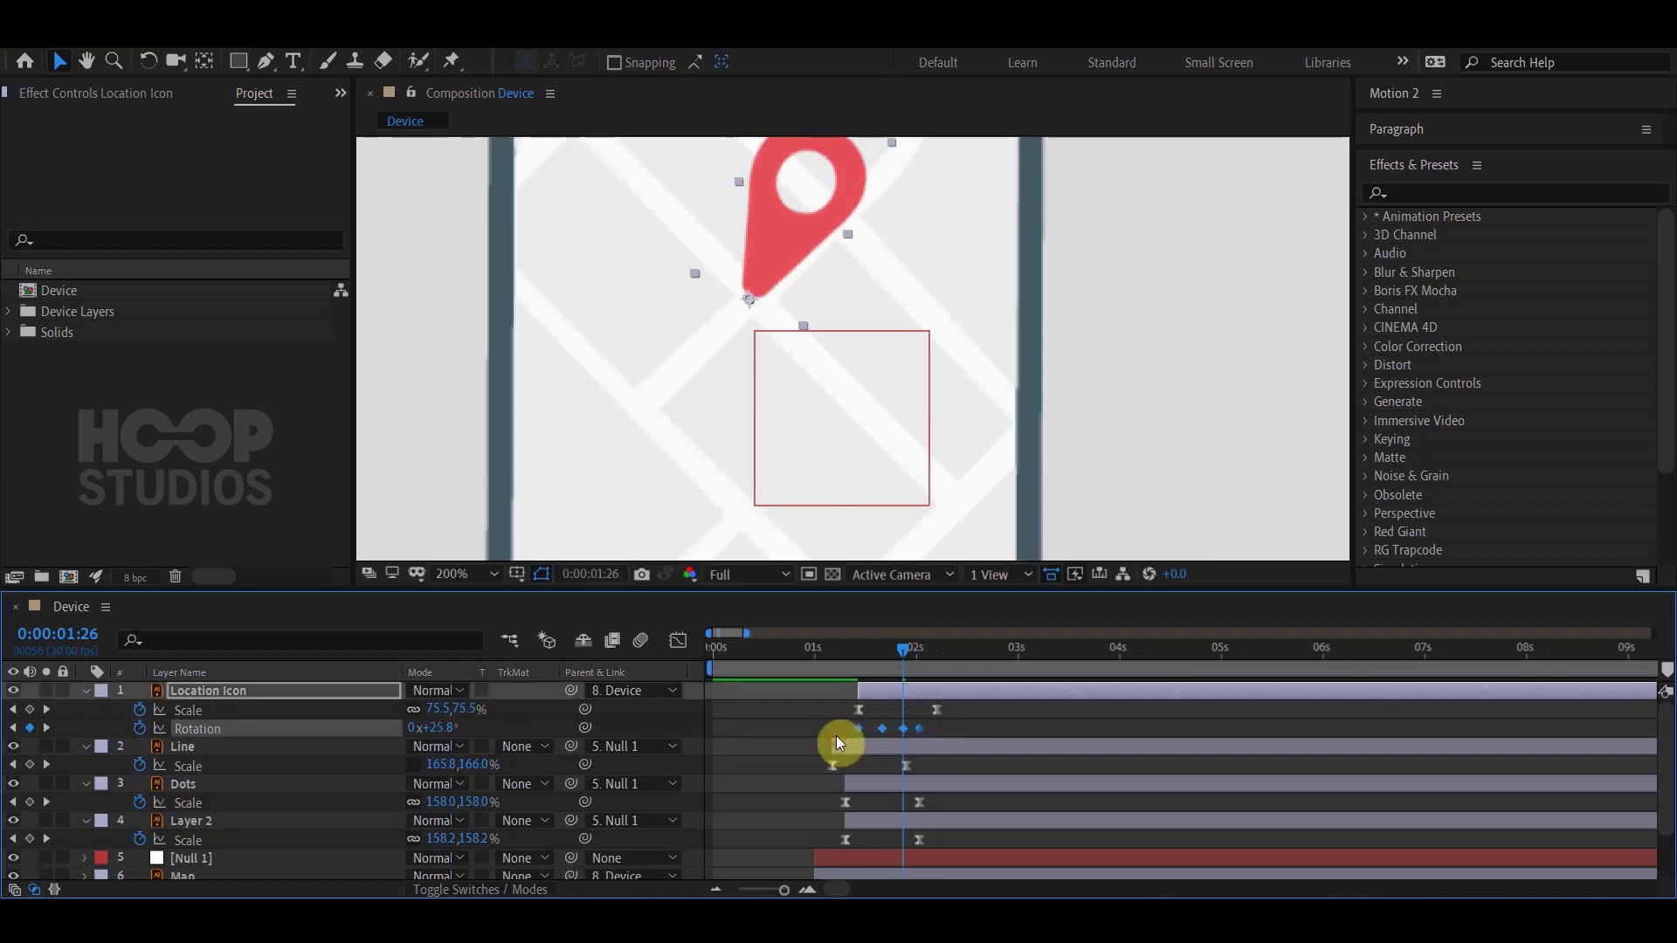
left_click(942, 723)
Preview the pin's wobble from 1:10 and inspect the frame at 1:28.
left_click(849, 647)
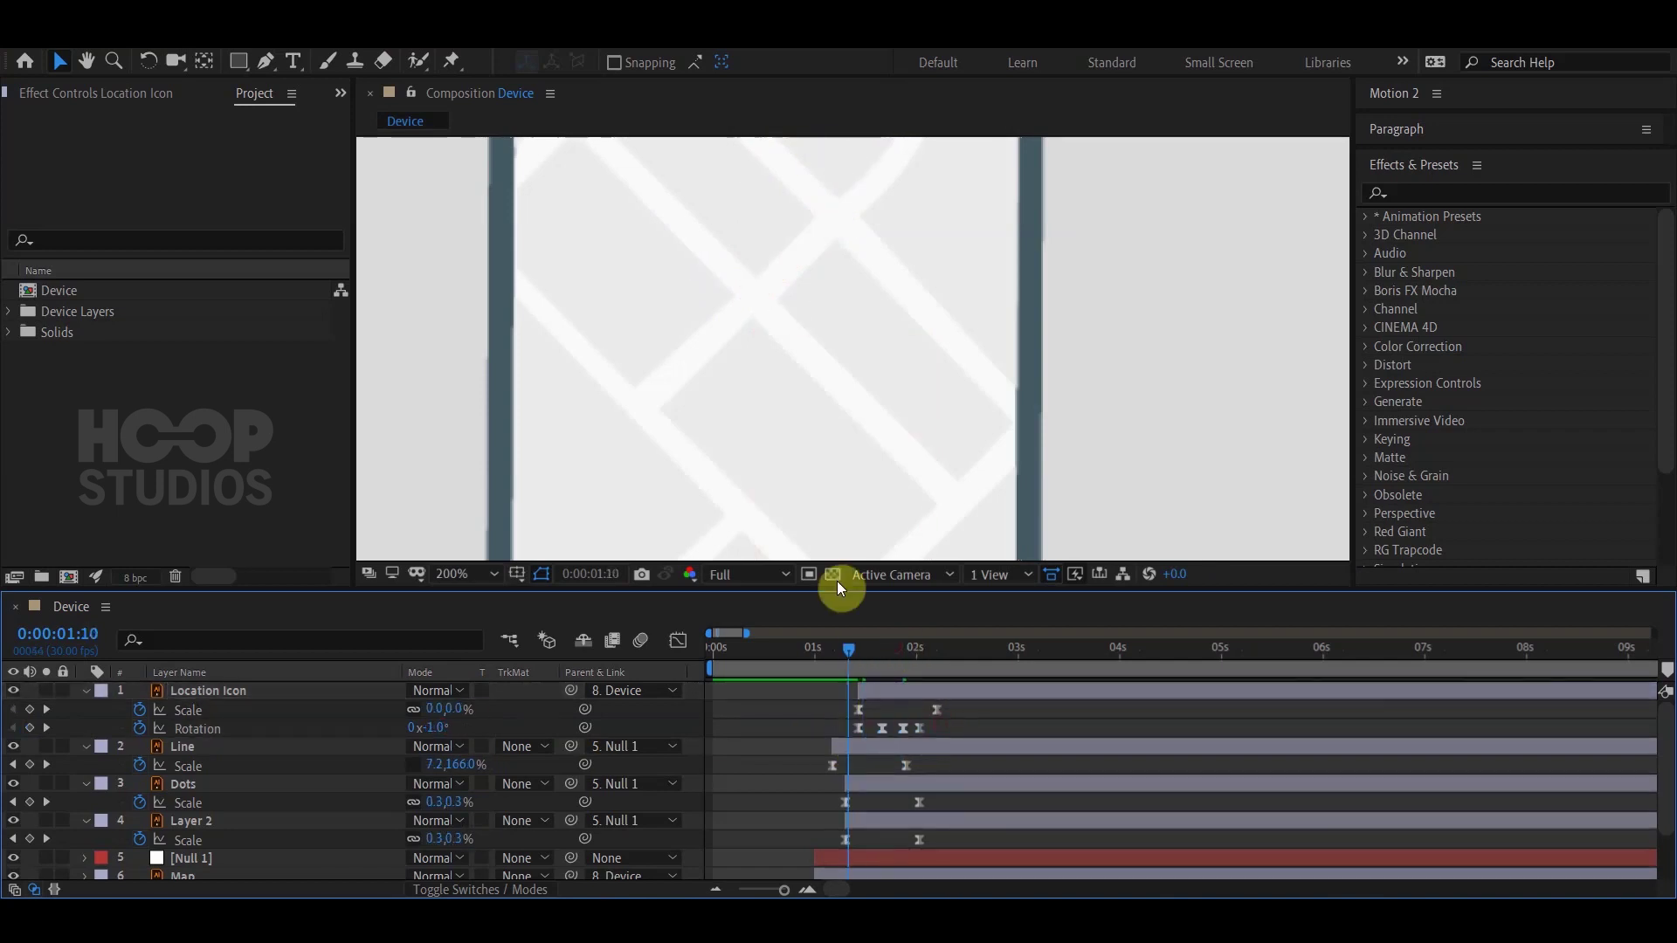
scroll(793, 408, "down", 1)
key("space")
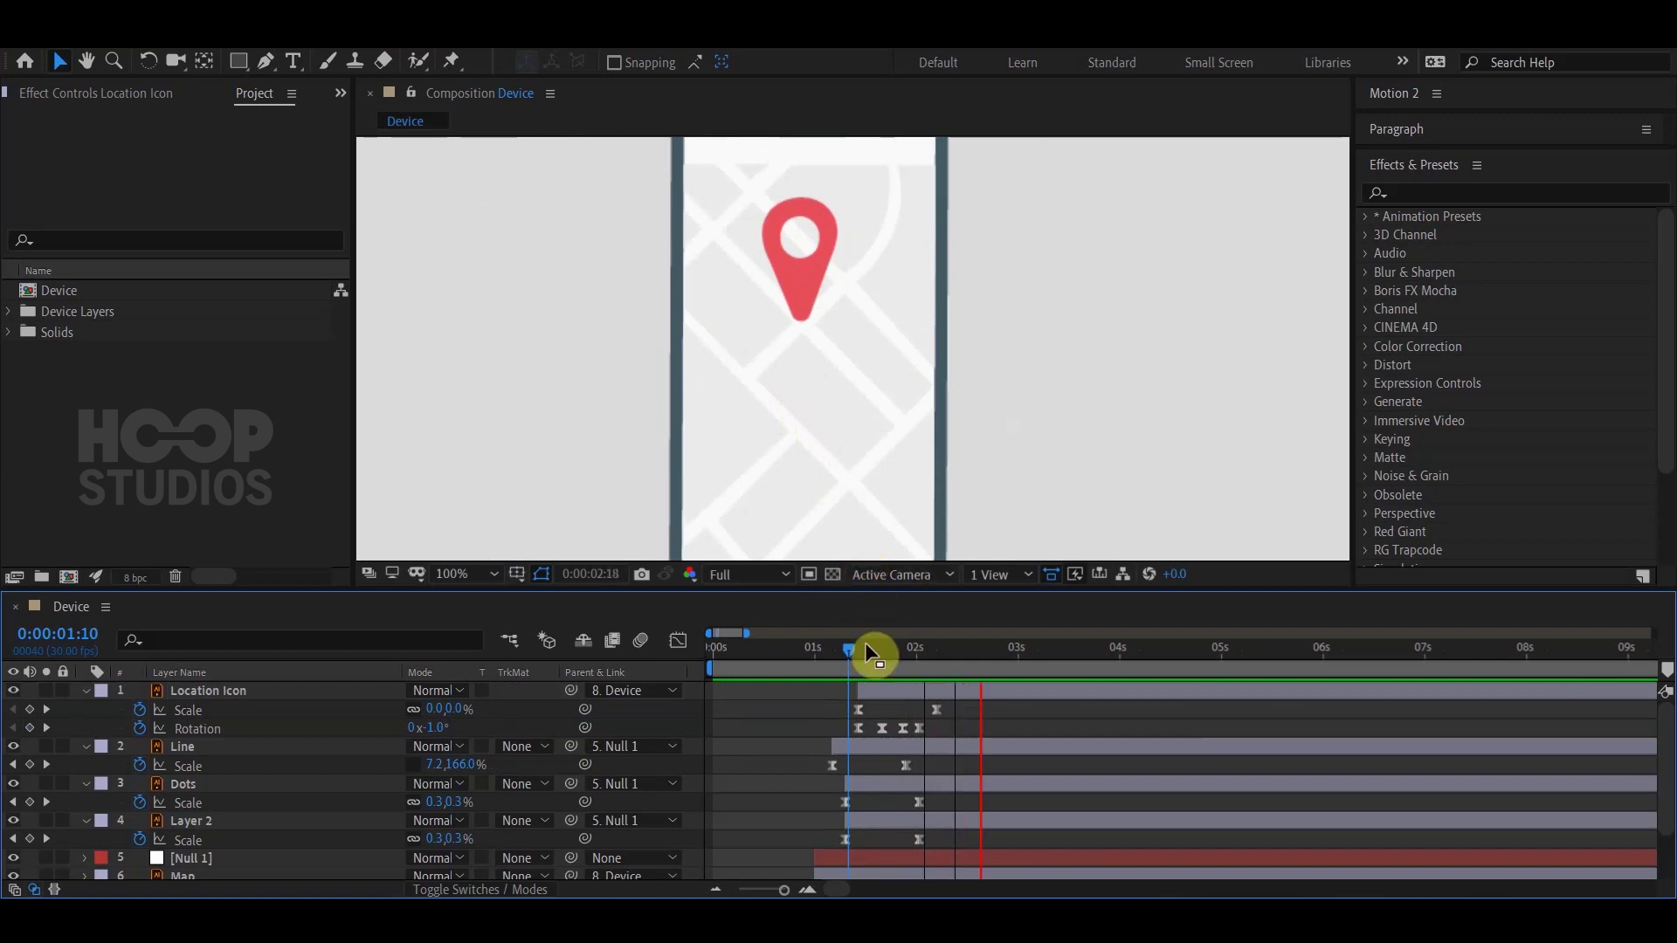
left_click(856, 650)
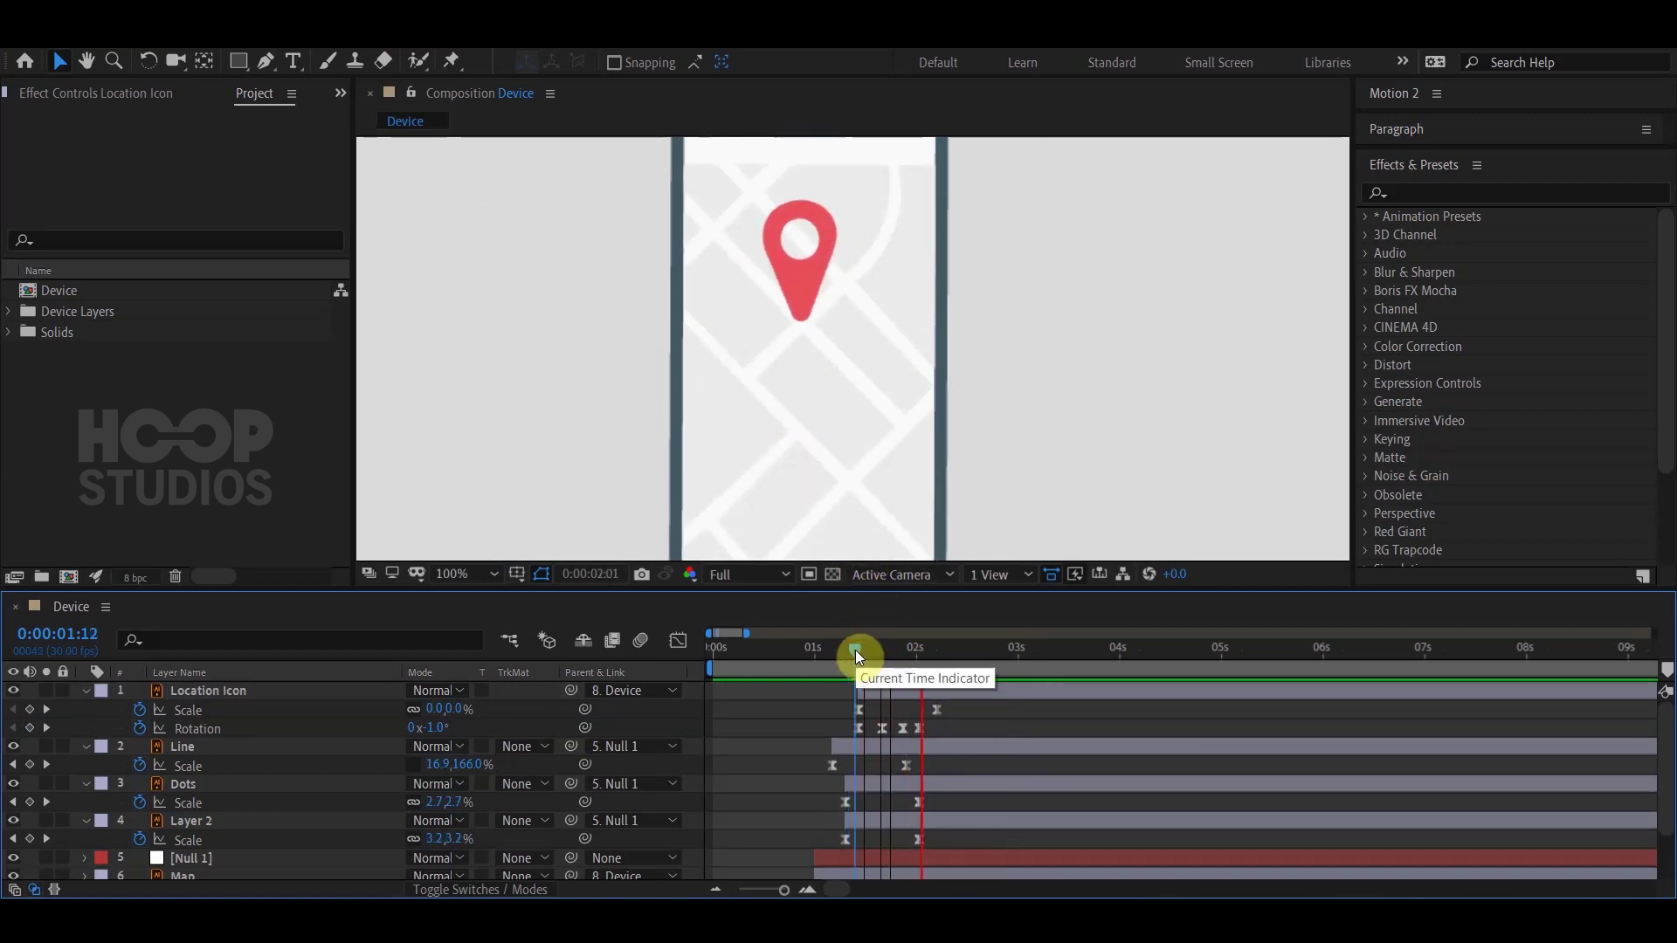
left_click_drag(856, 650, 919, 657)
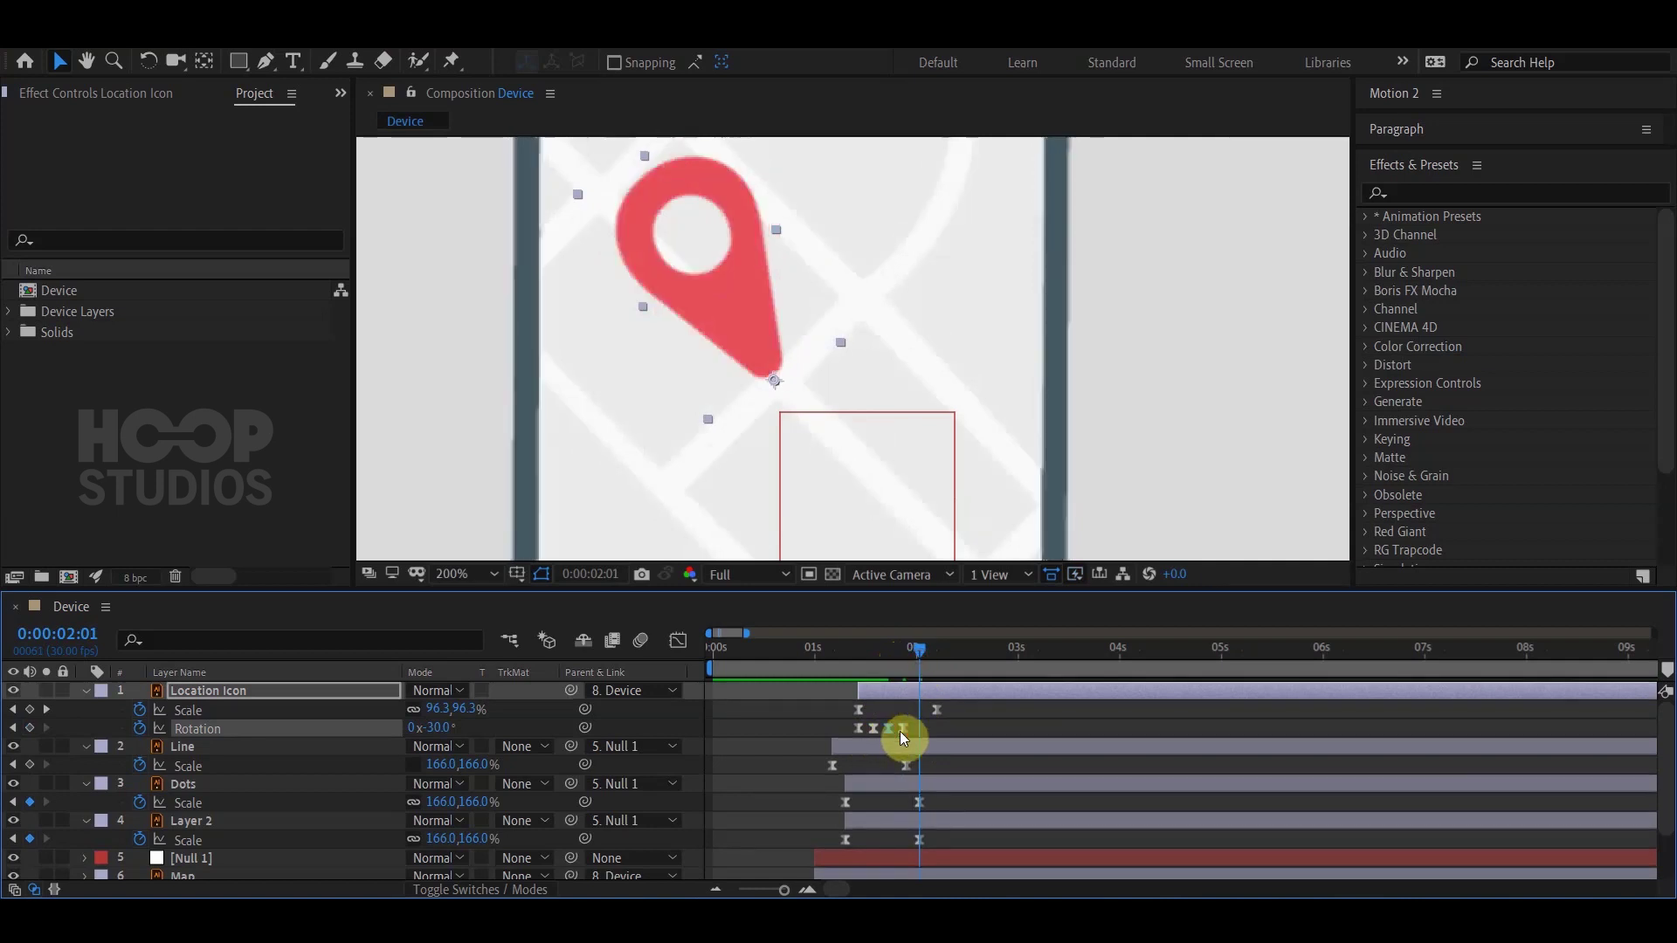
Paste an upright Rotation keyframe at 2:01 and spread the Rotation keyframes further apart.
left_click(874, 728, "shift")
key("ctrl+v")
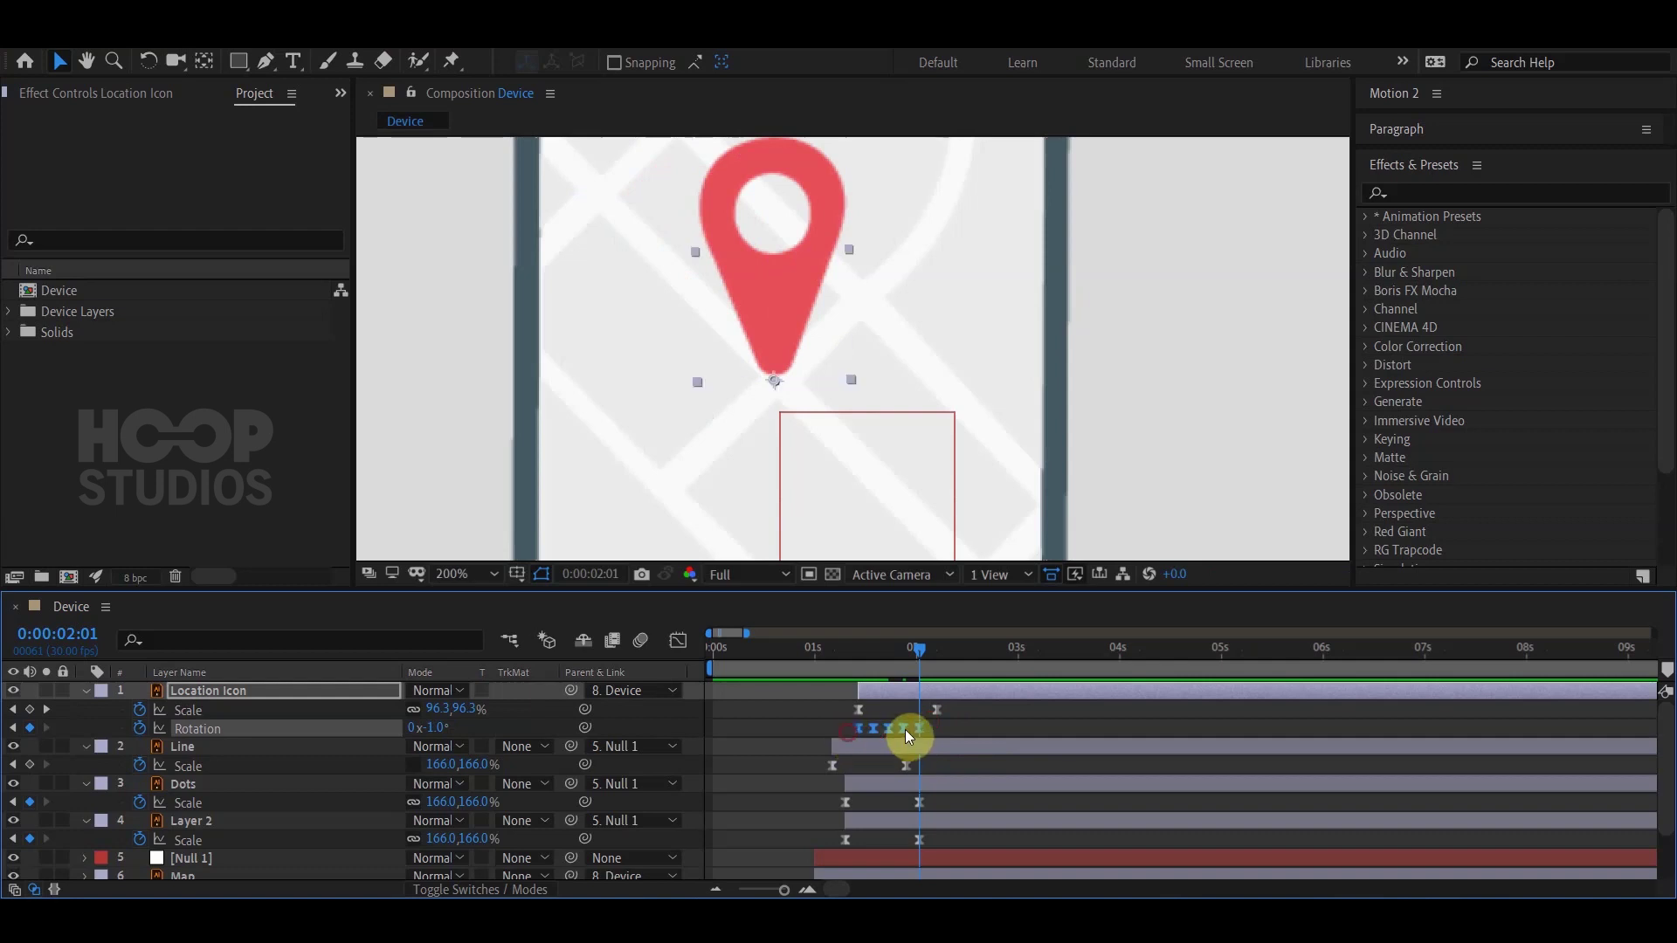
left_click_drag(905, 730, 917, 726)
Preview the pin's wobble from 1:10 at 100% view.
left_click_drag(904, 663, 847, 664)
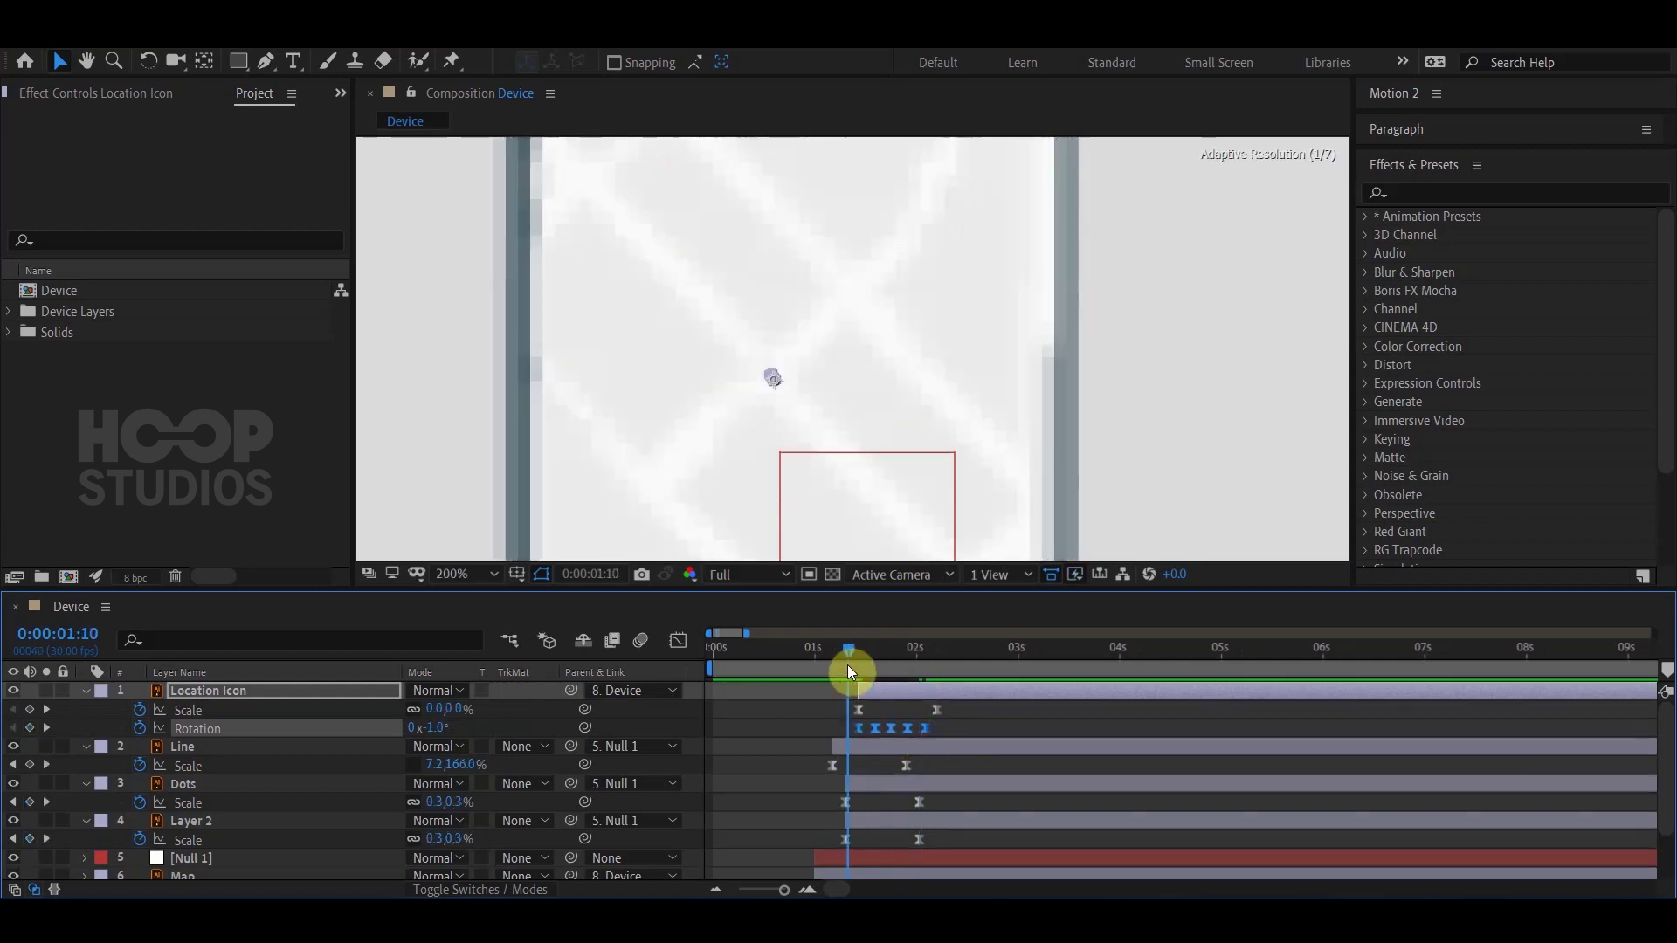
key("comma")
key("space")
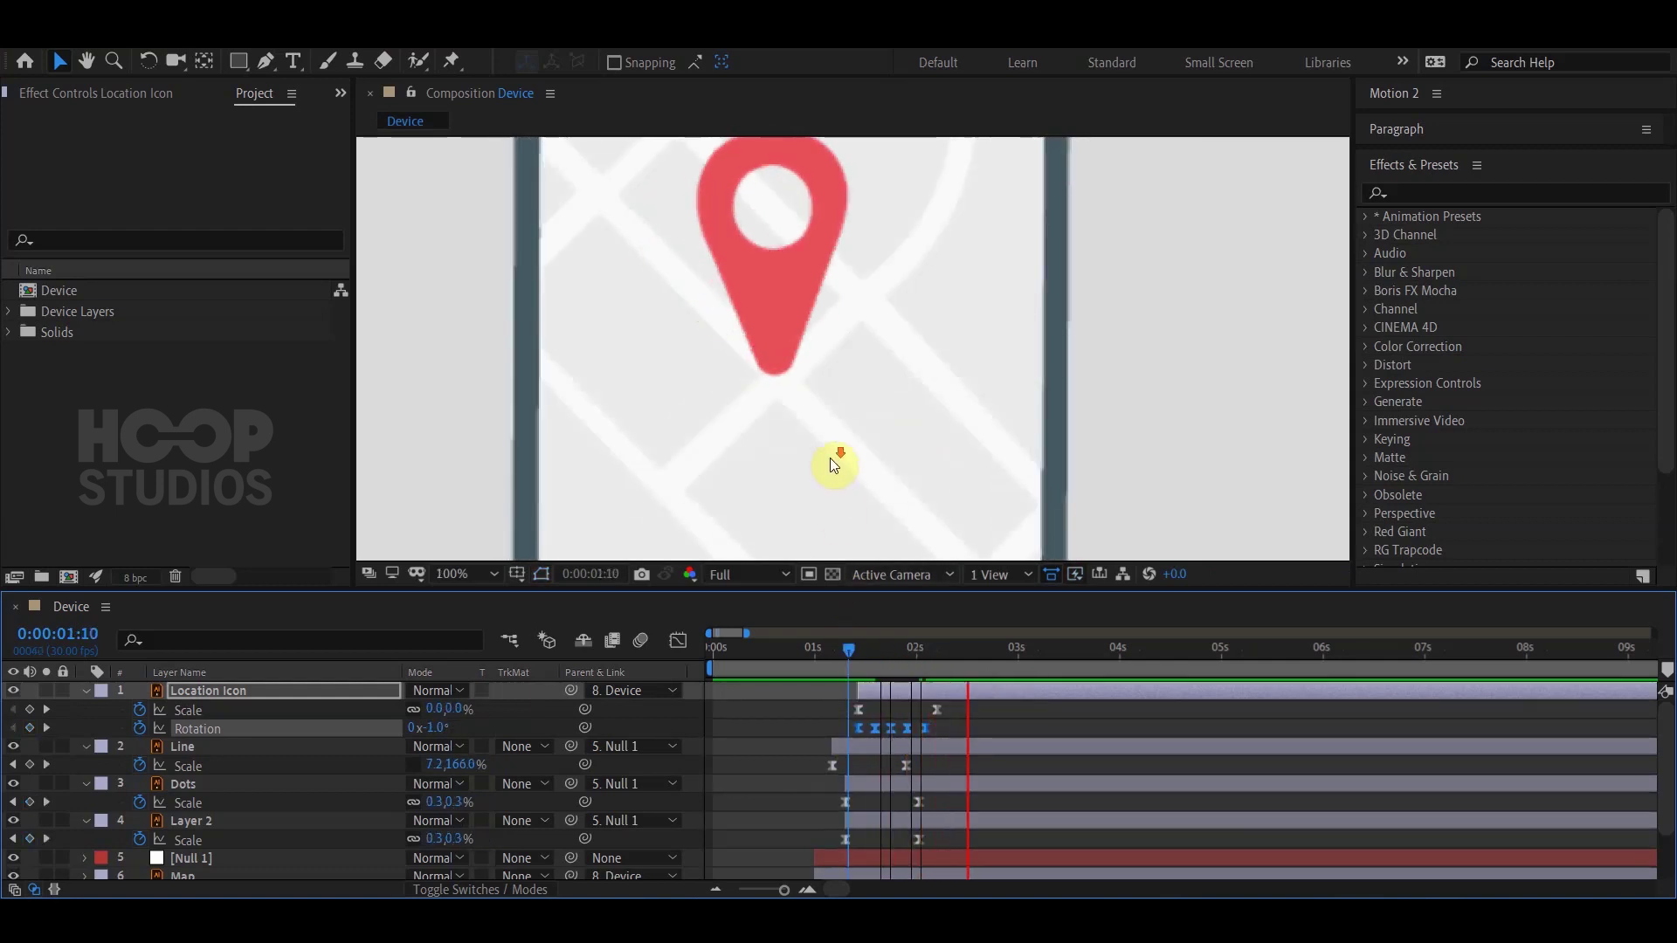
left_click(861, 664)
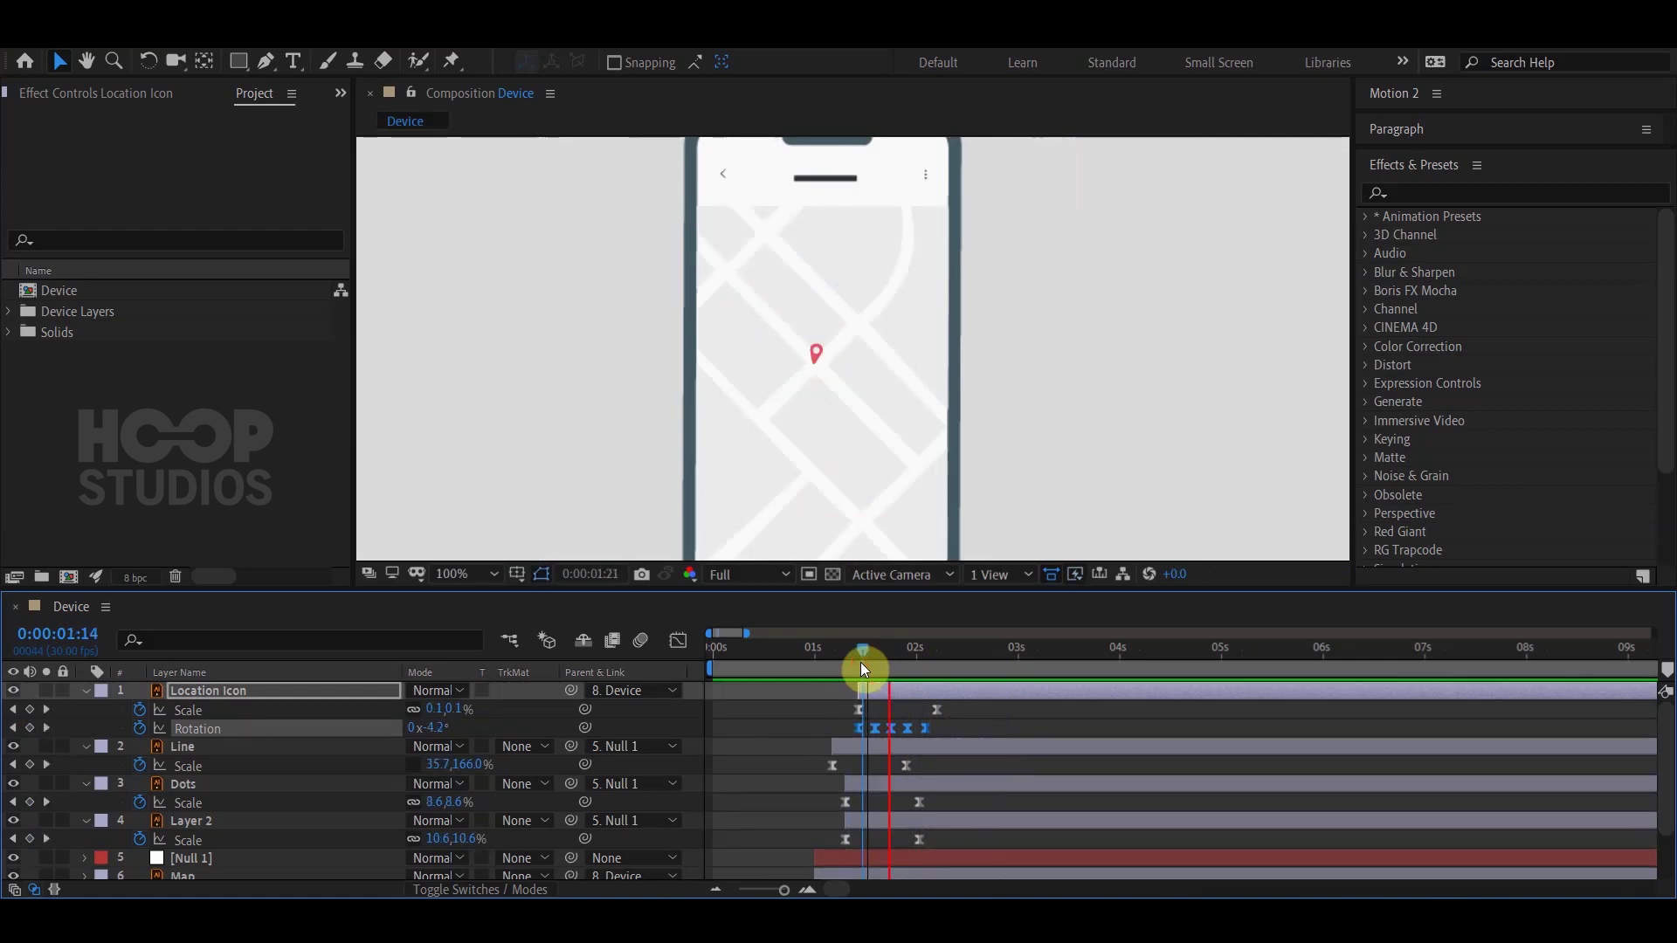
Reduce the pin's Rotation at 1:27 to about -8°, viewing it at 200%.
left_click_drag(862, 664, 920, 663)
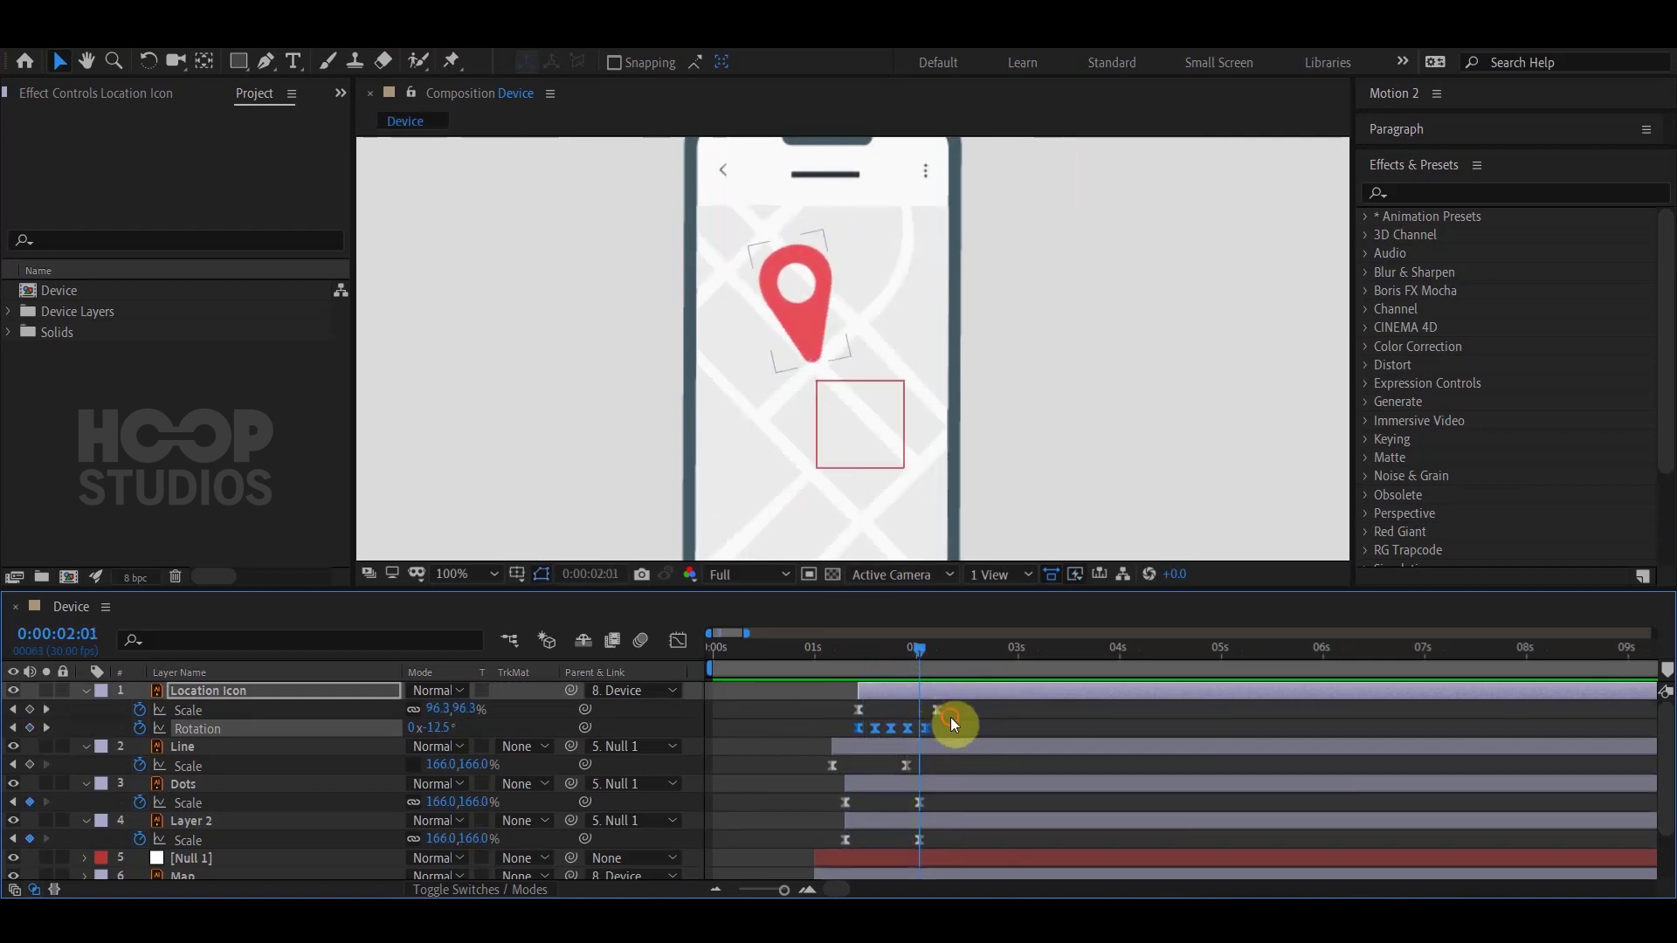
left_click(952, 723)
left_click(927, 648)
key("period")
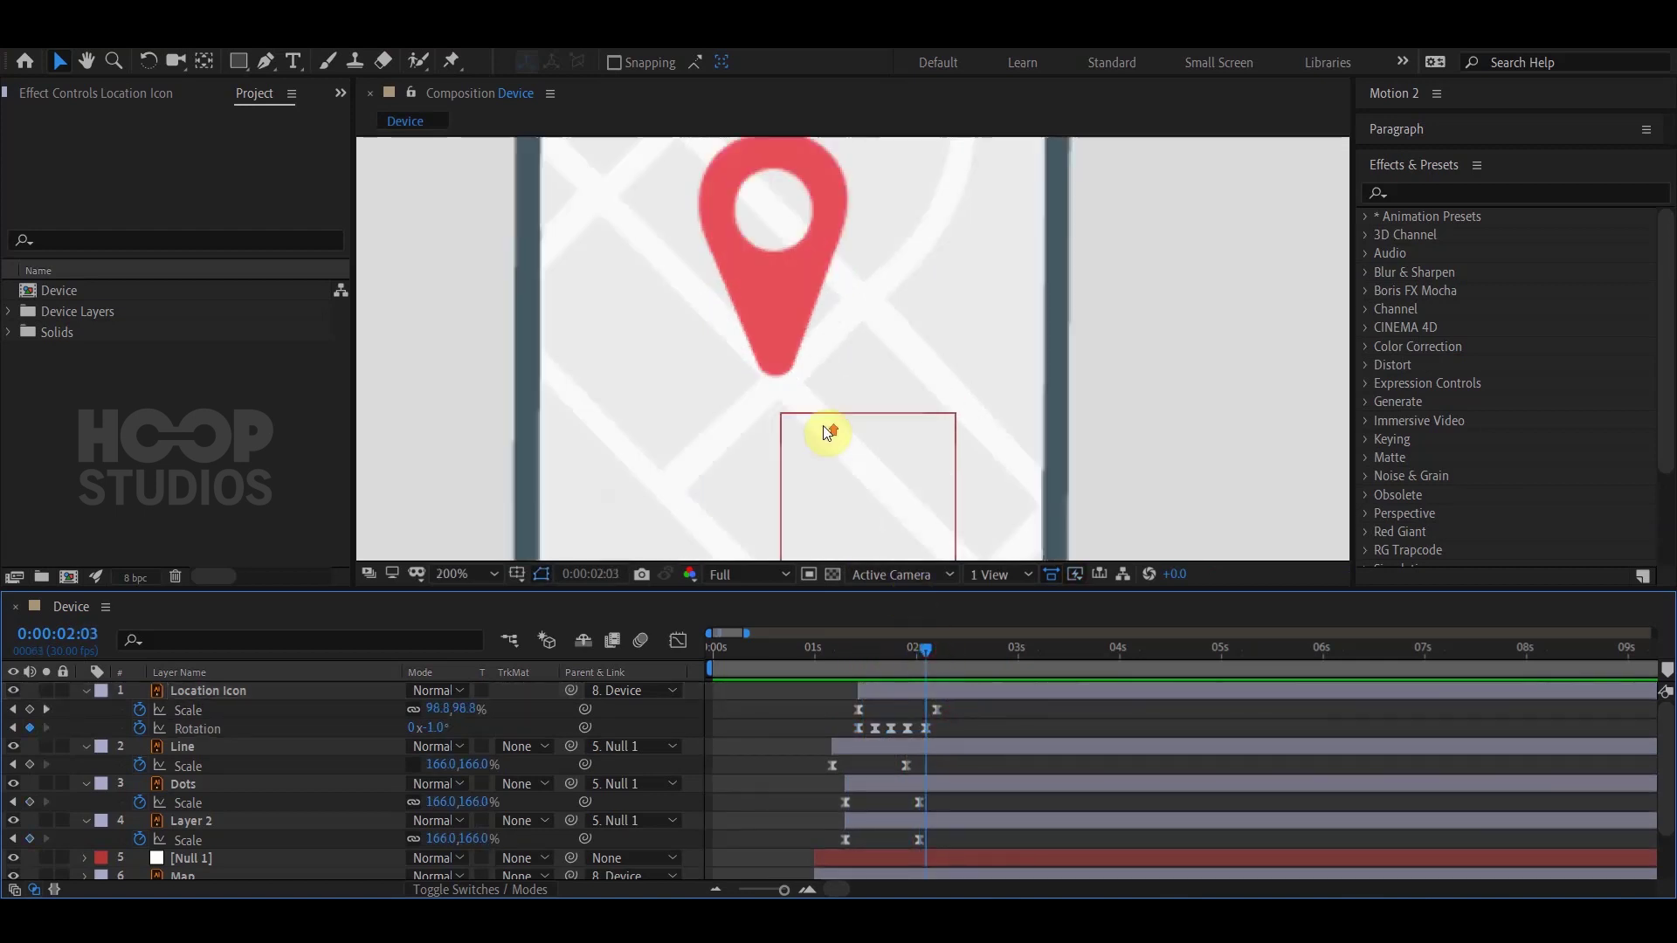
left_click_drag(925, 648, 905, 648)
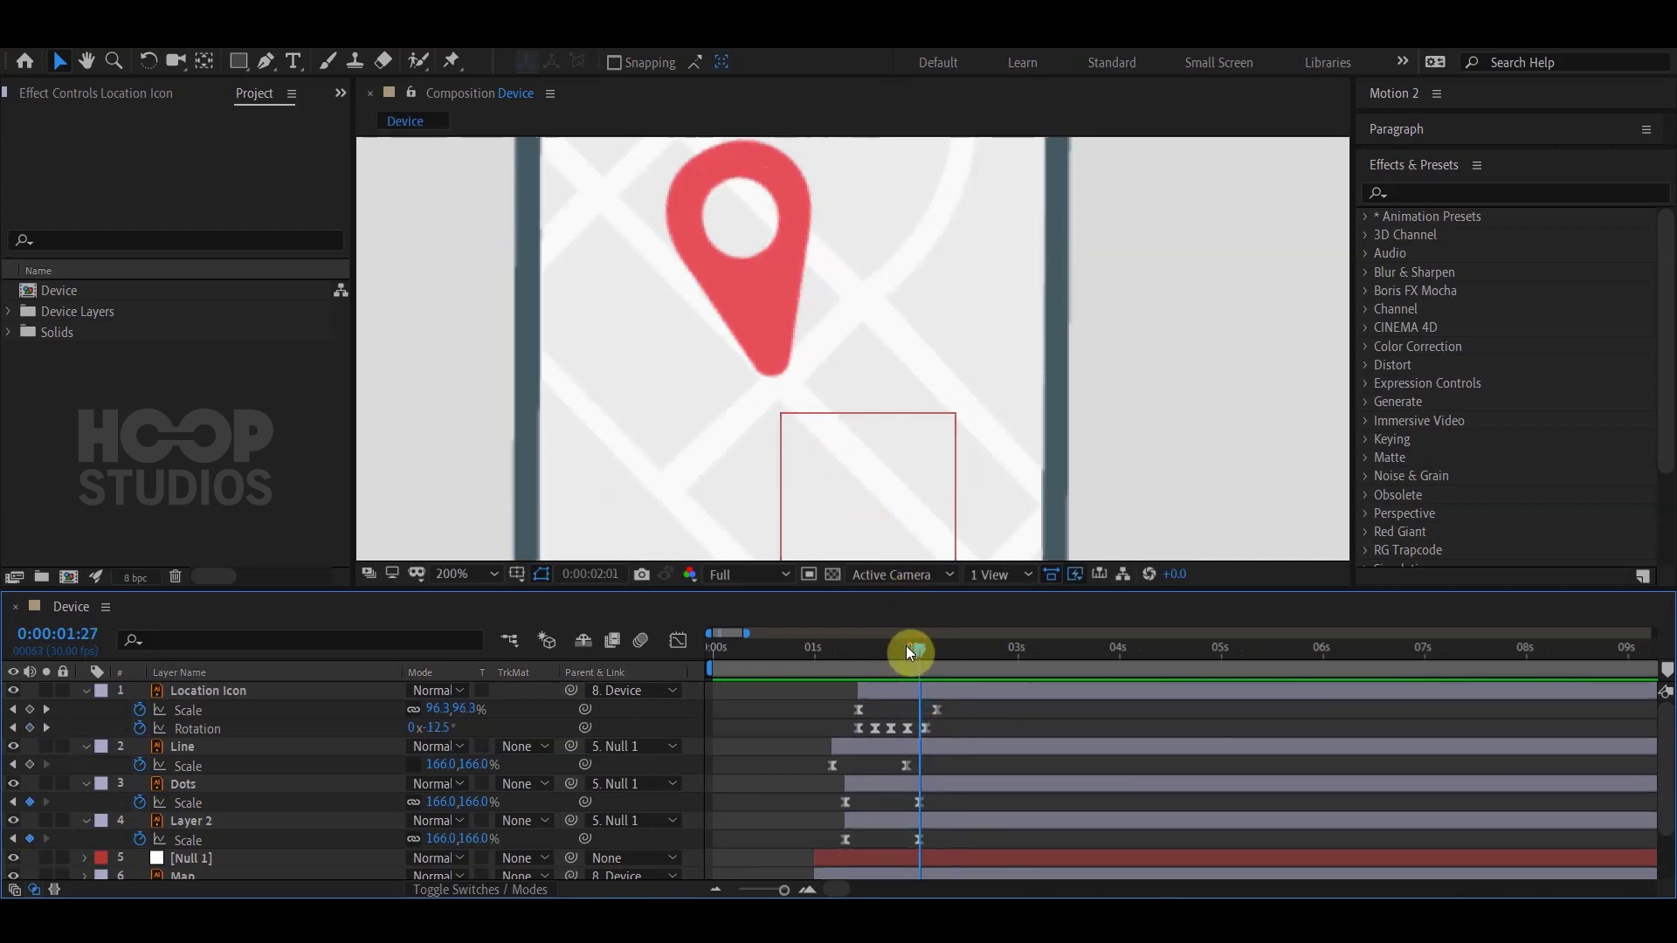
left_click_drag(432, 728, 459, 723)
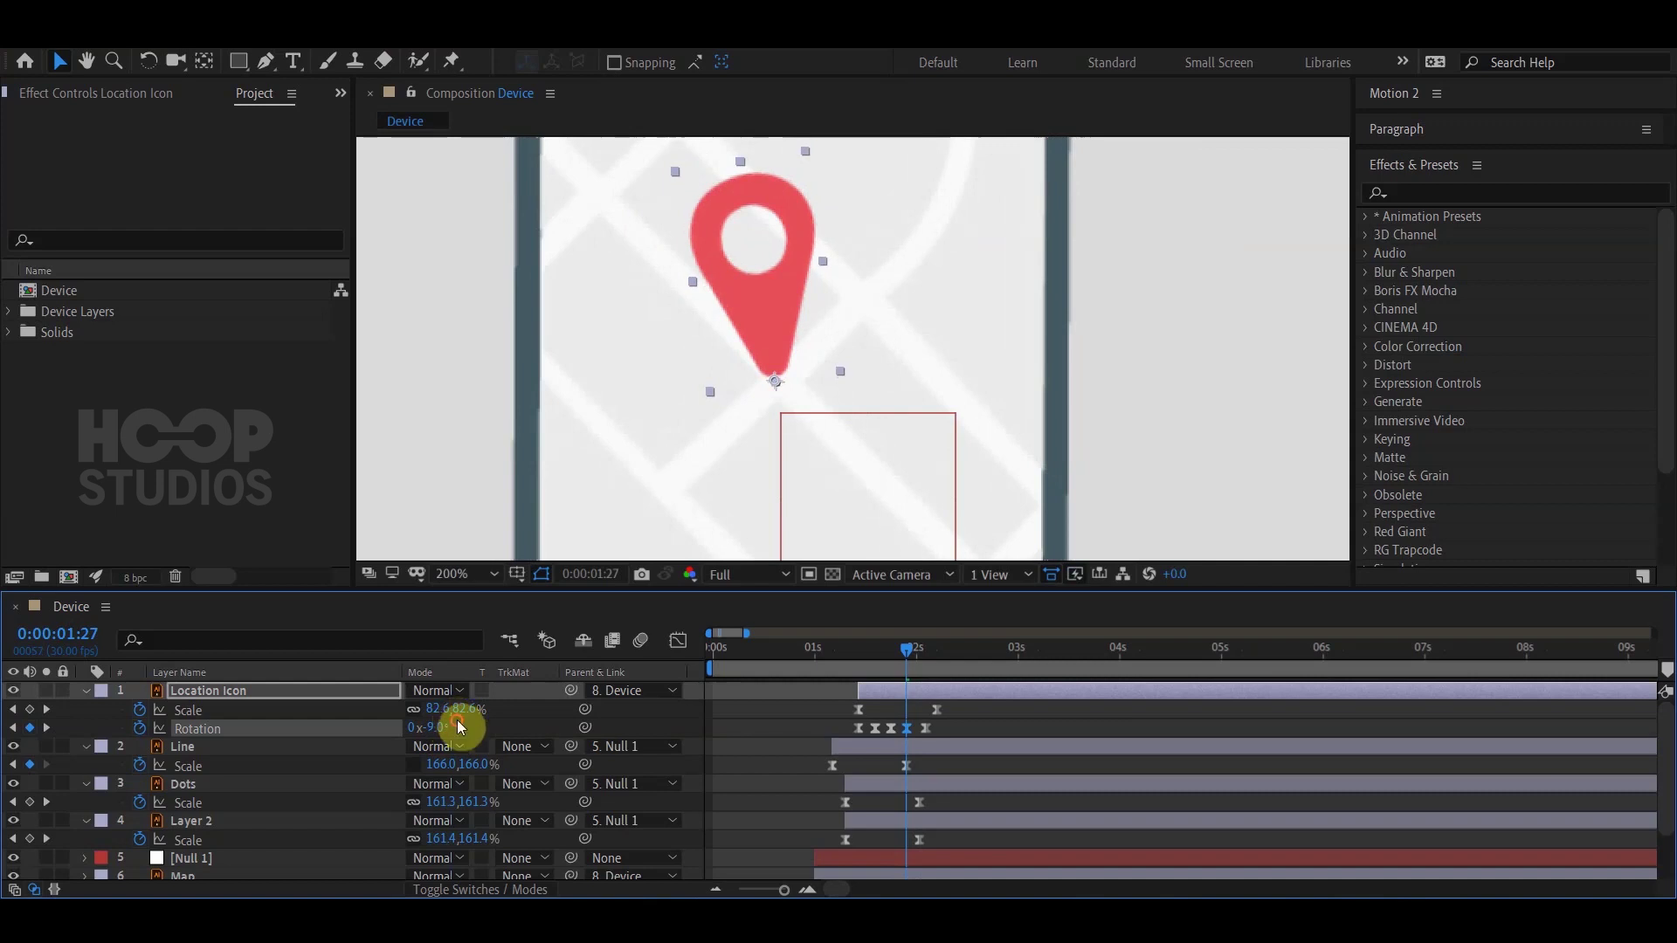
Preview the full animation from the start of the composition.
key("space")
left_click_drag(878, 651, 851, 652)
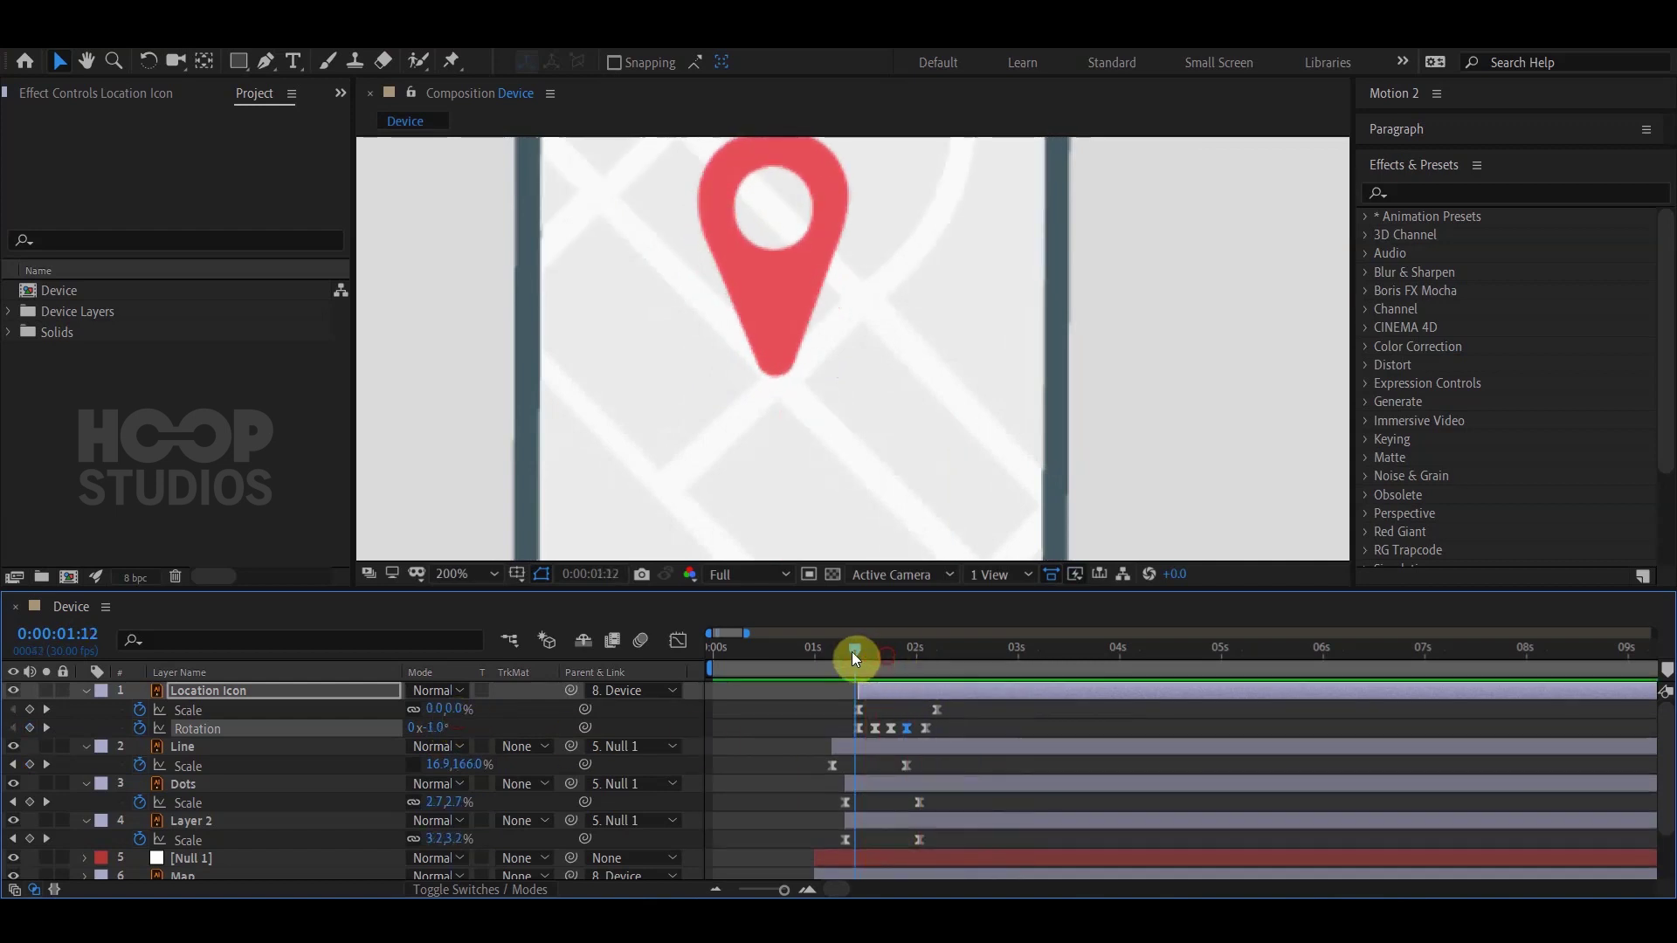
scroll(817, 501, "down", 1)
key("space")
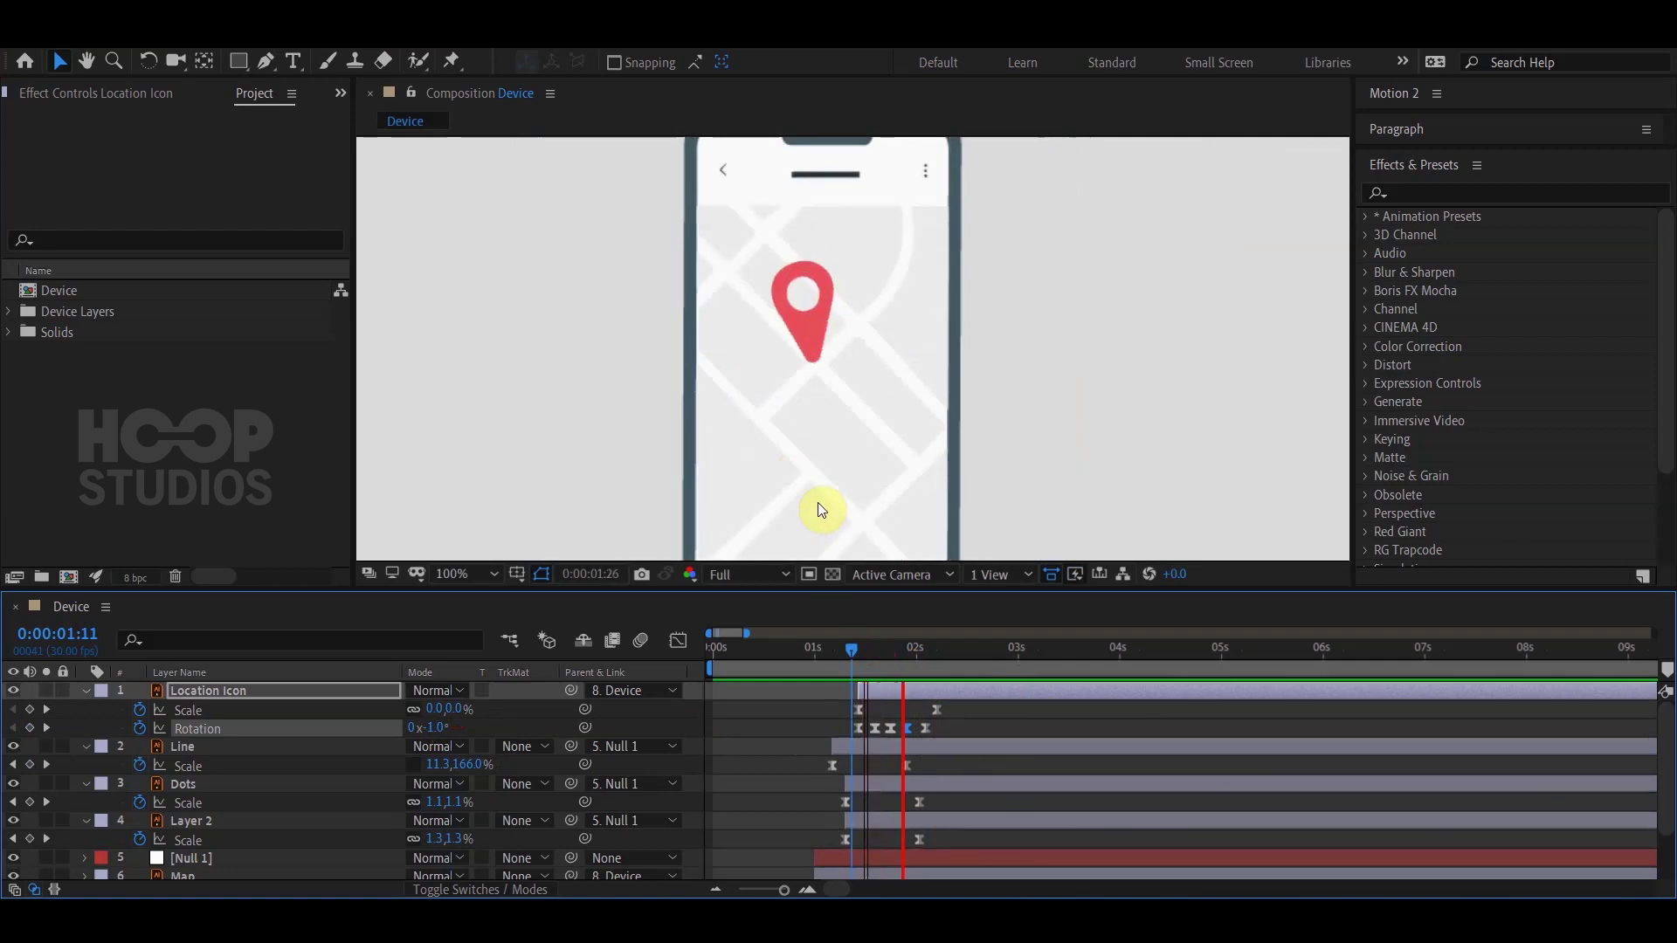
scroll(947, 485, "down", 2)
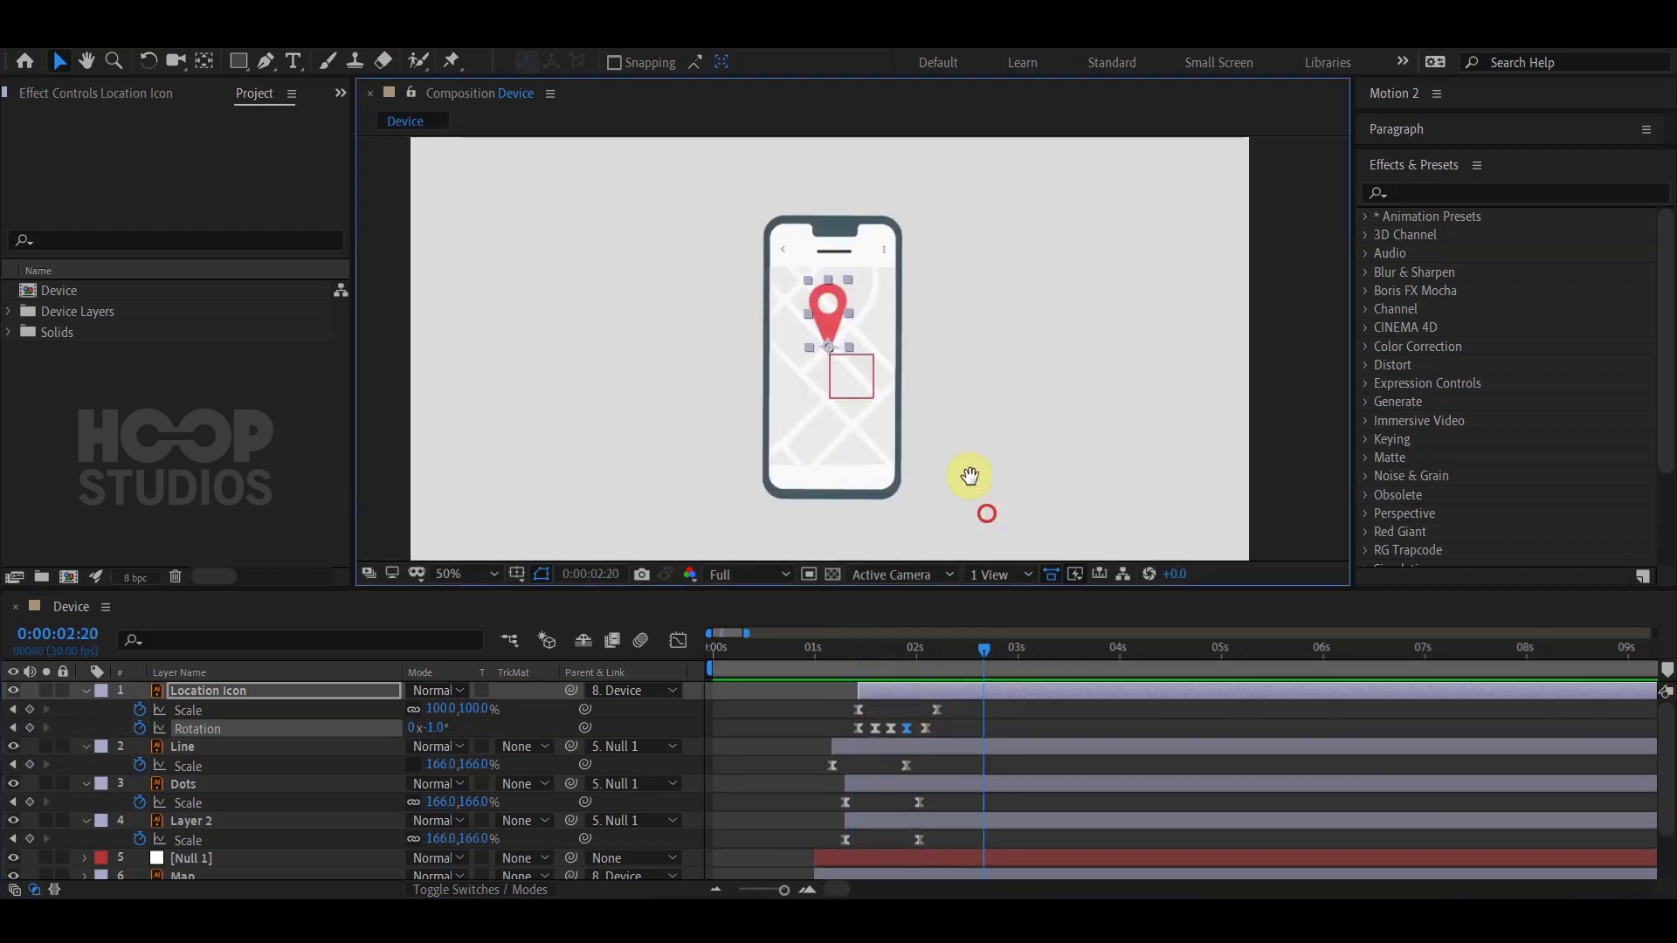
scroll(966, 464, "down", 2)
left_click_drag(852, 655, 664, 655)
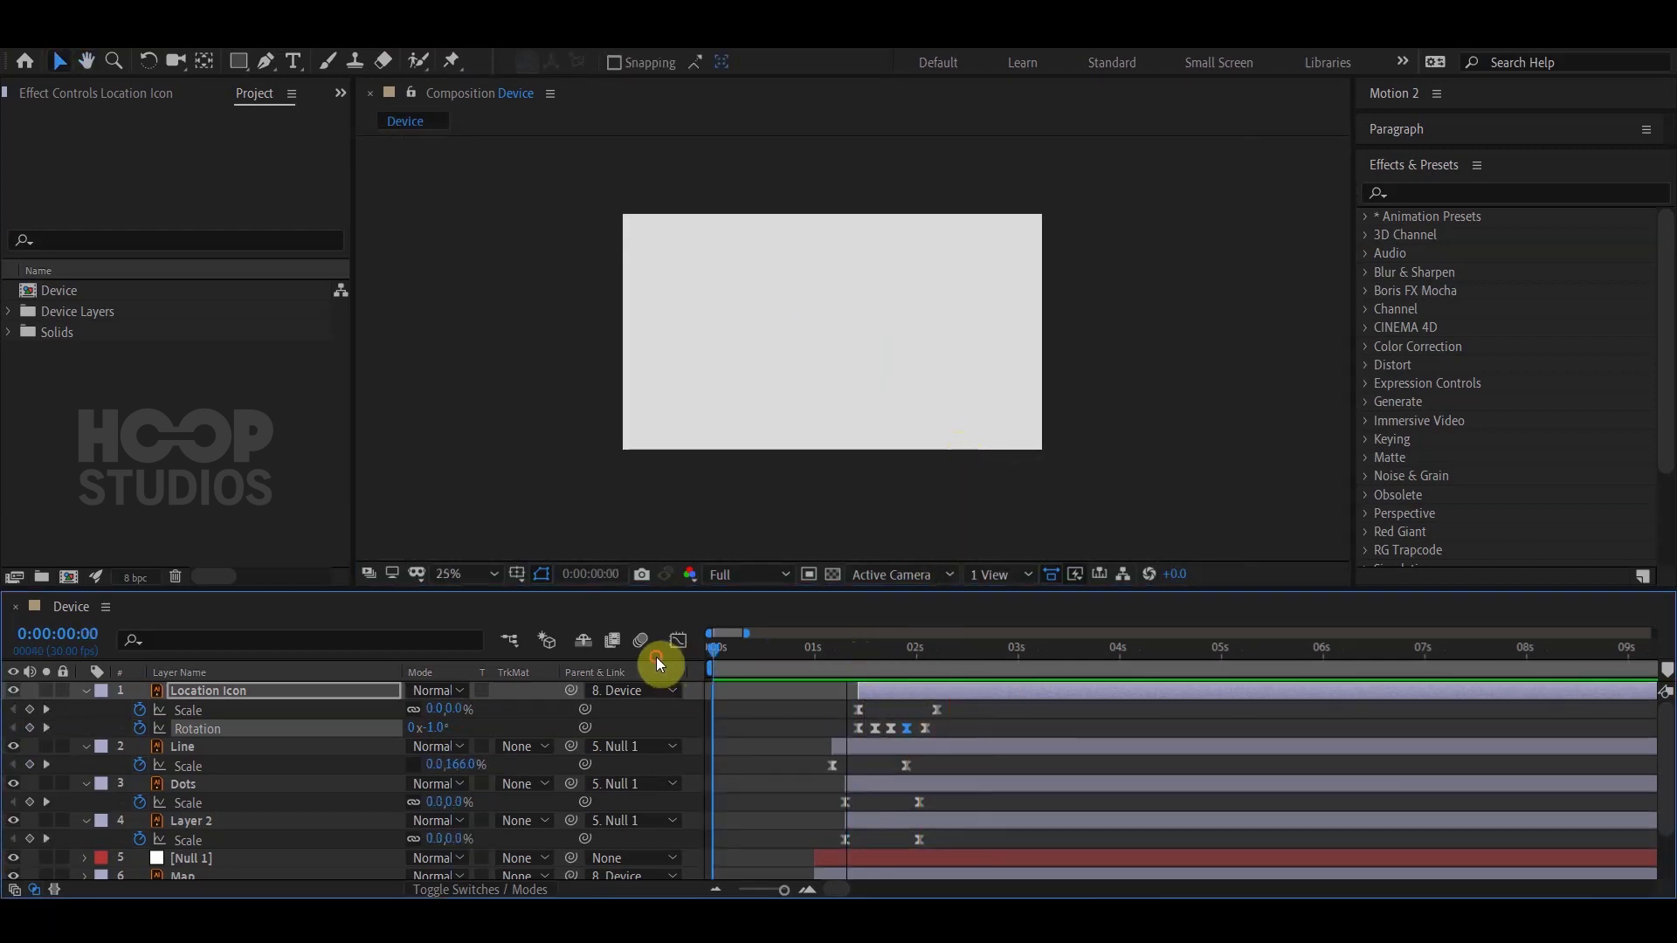
key("space")
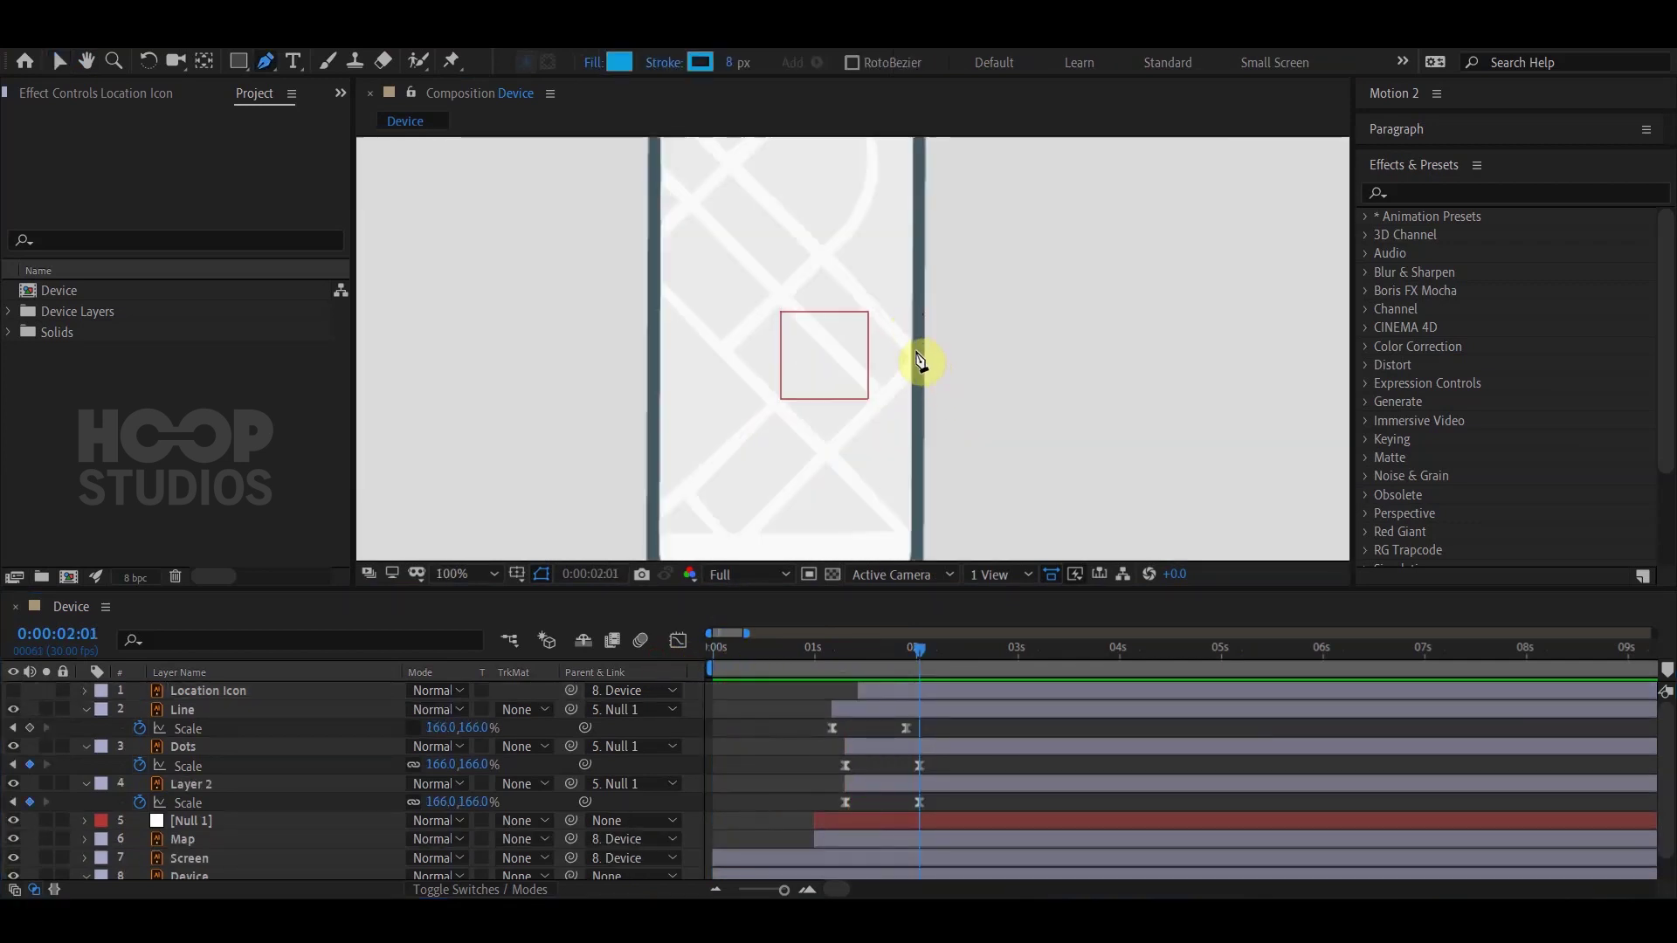
Draw the first route path with no fill and a stroke in the pin's red.
left_click(913, 348)
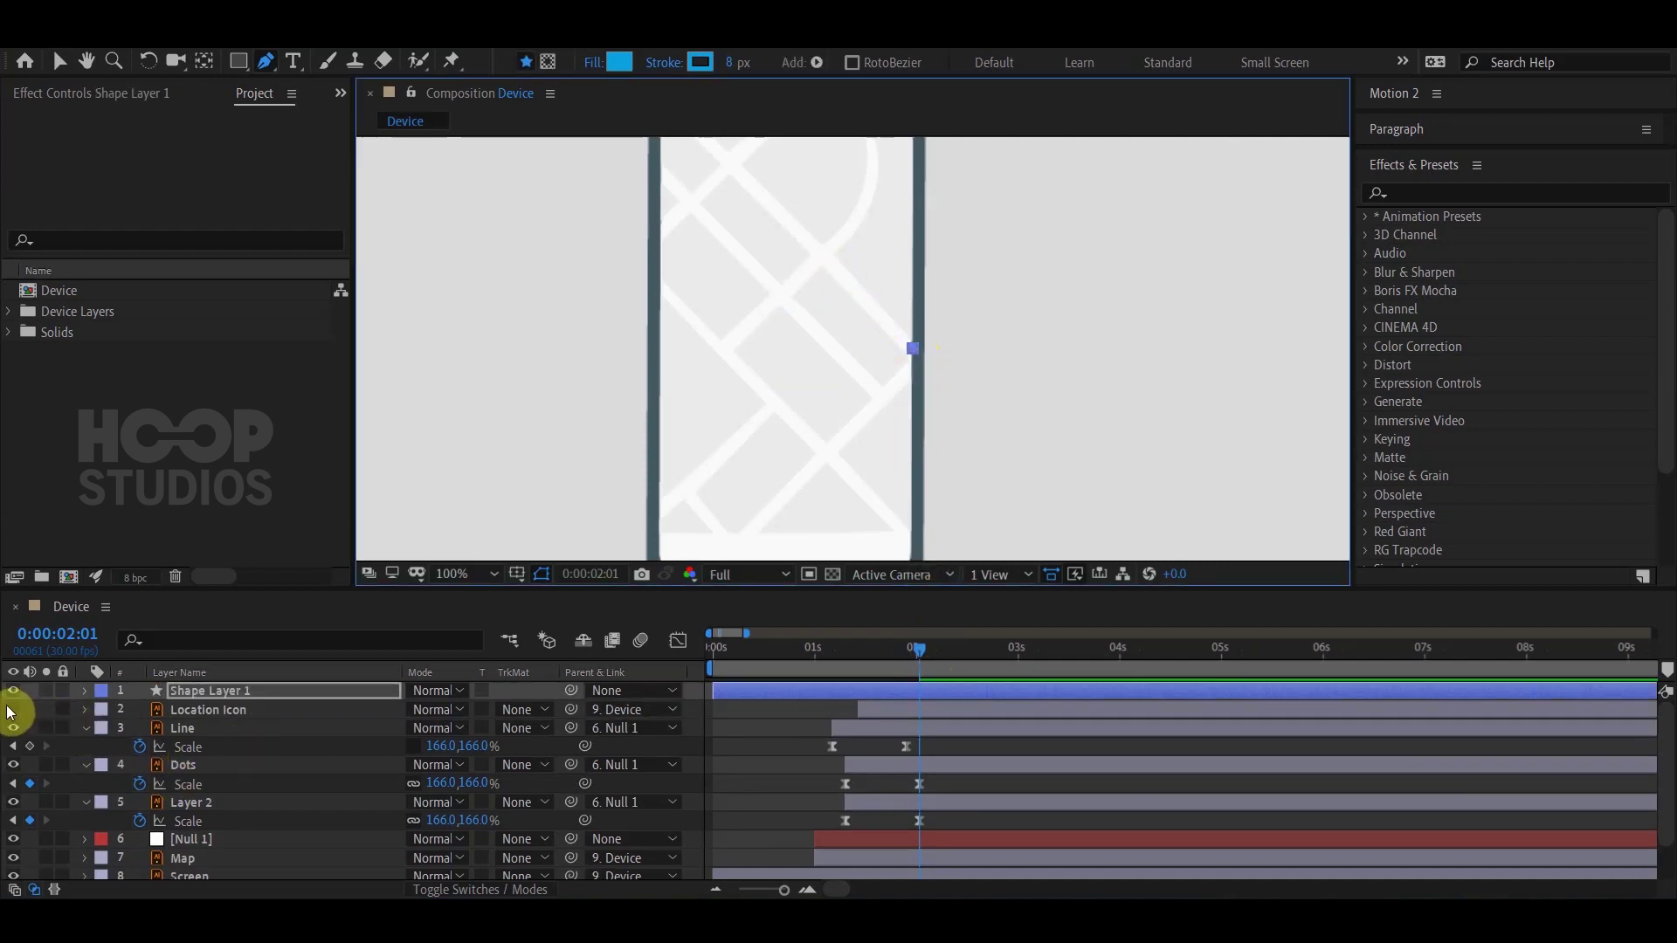
left_click(13, 709)
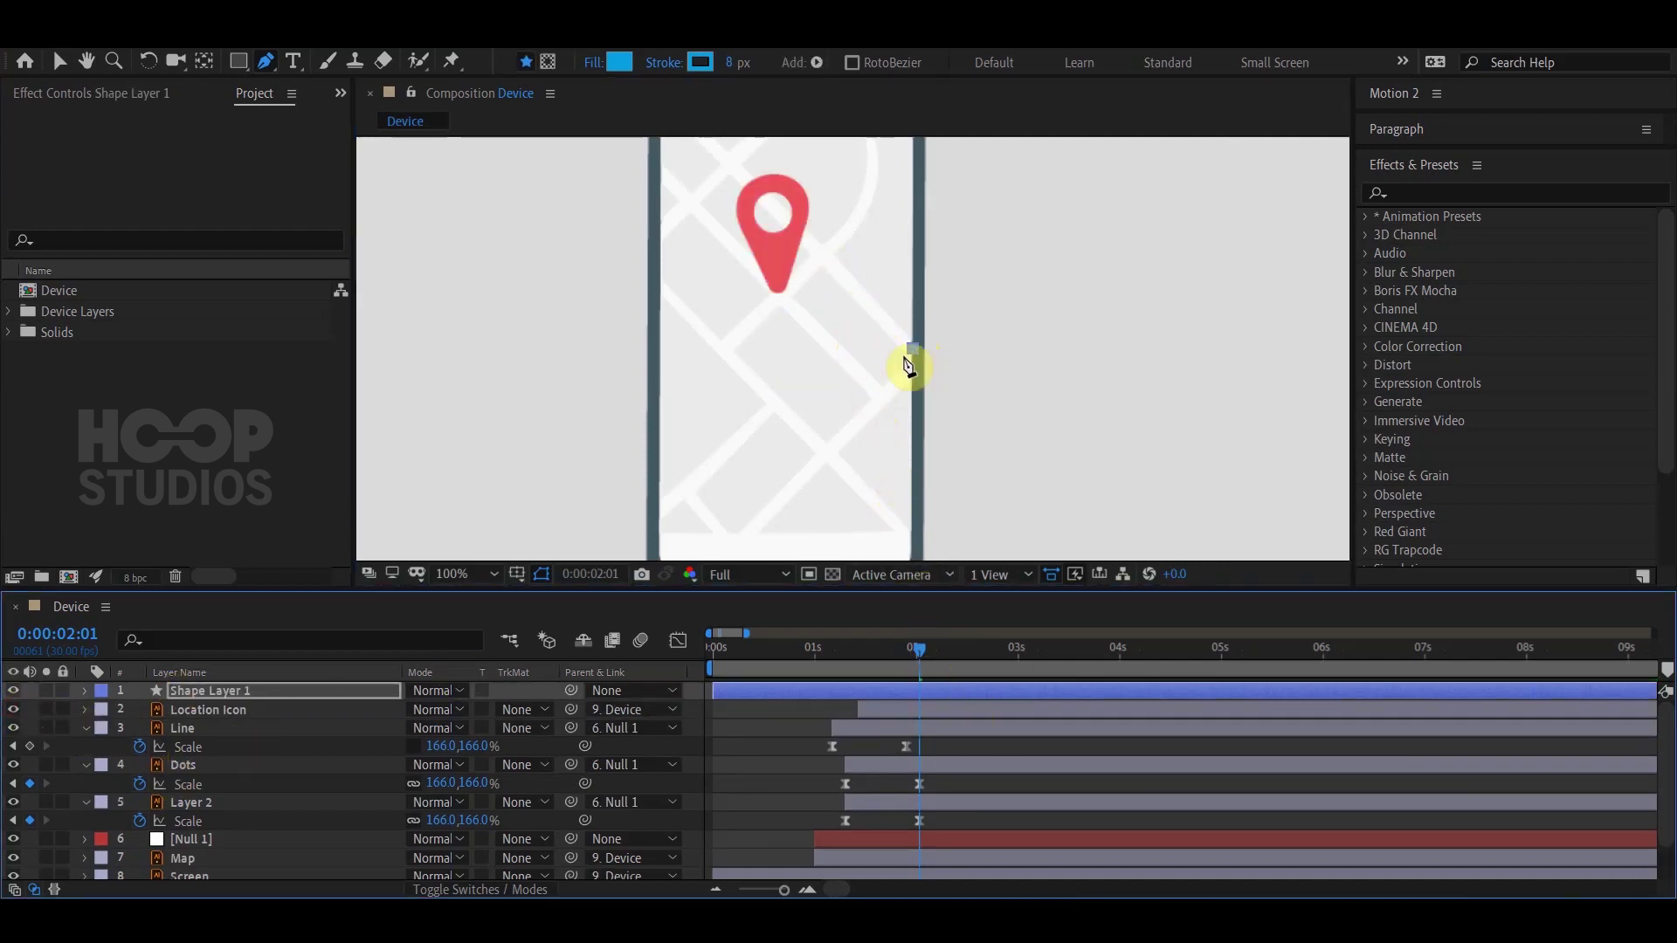
left_click(823, 255)
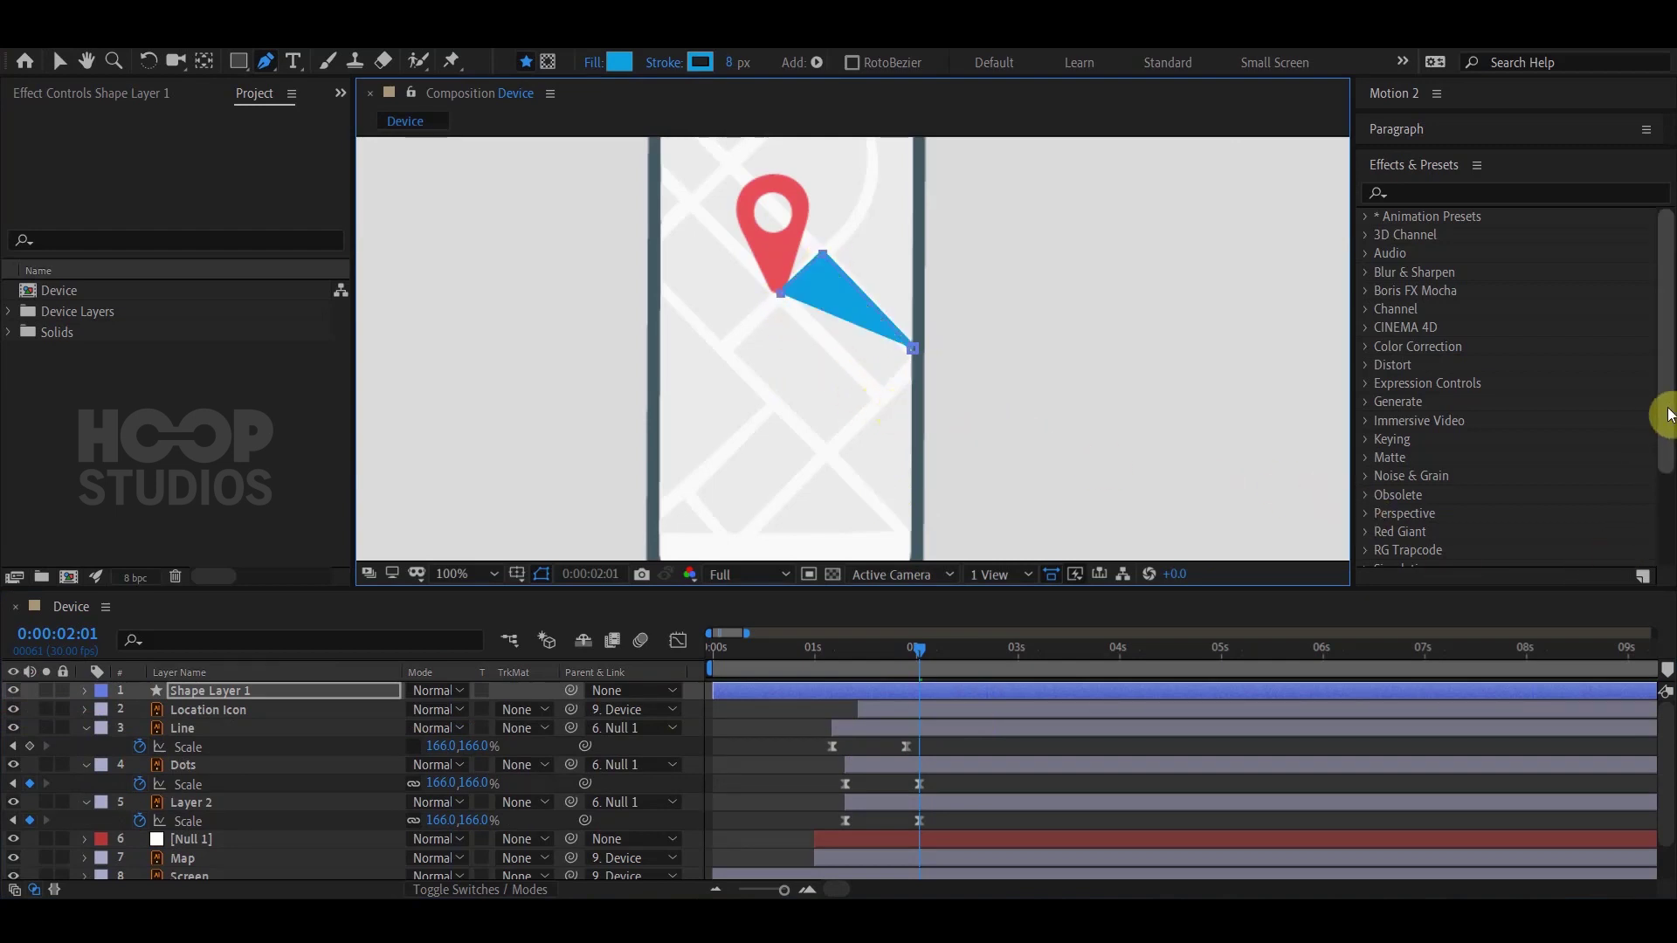
left_click(593, 62)
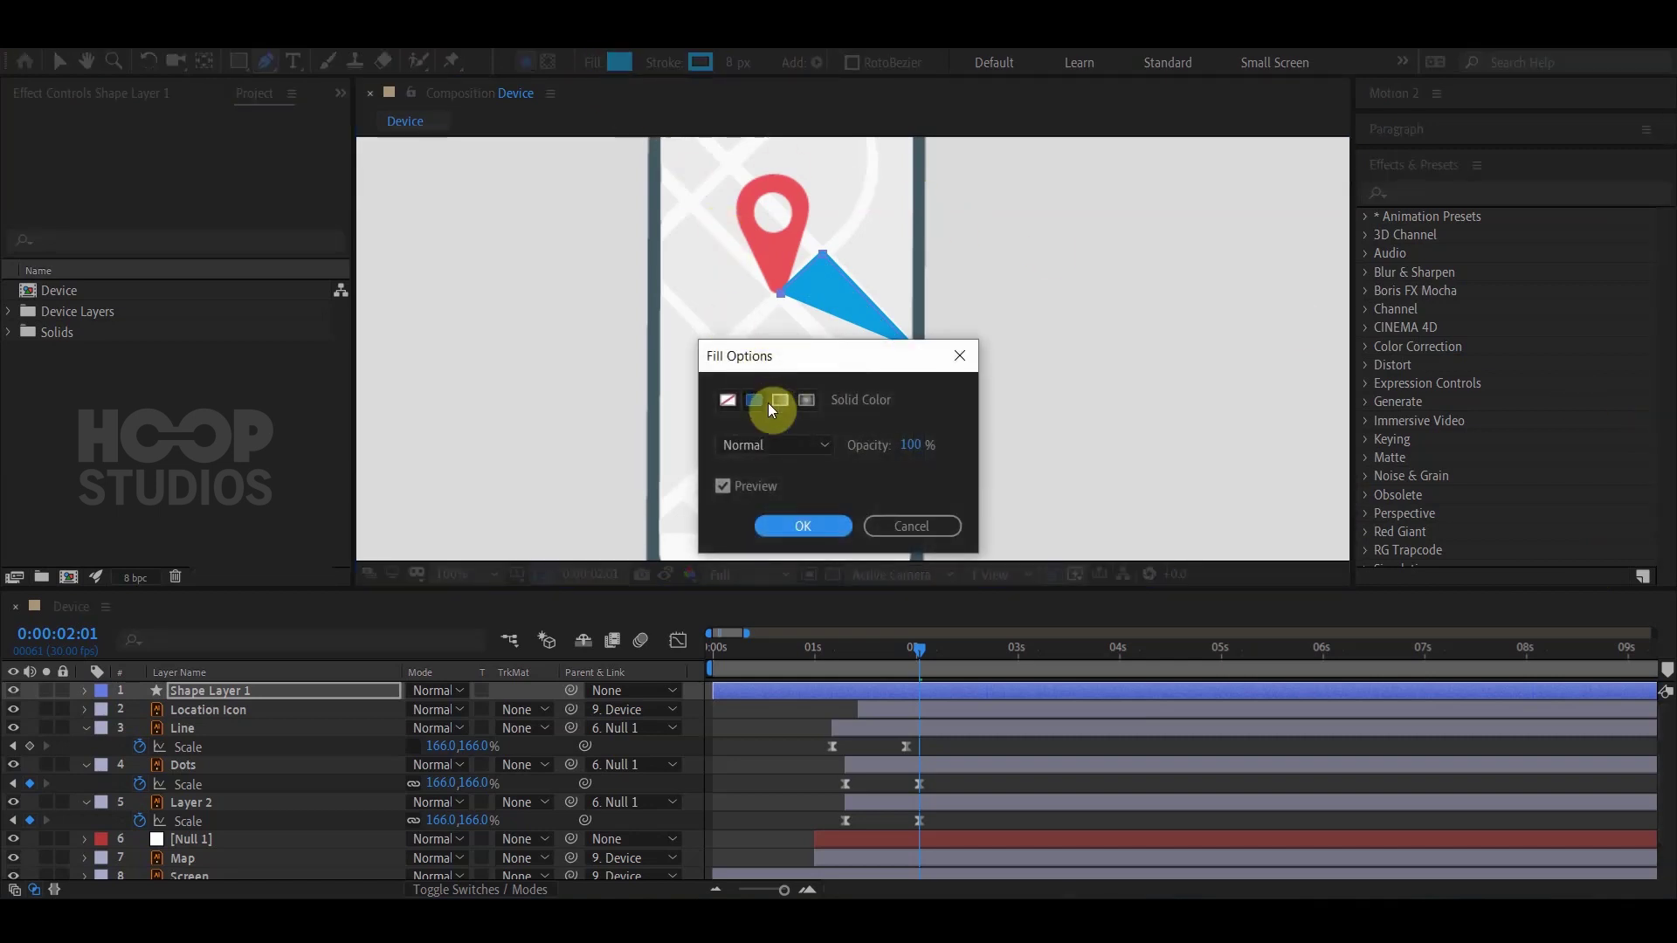
left_click(730, 400)
left_click(817, 522)
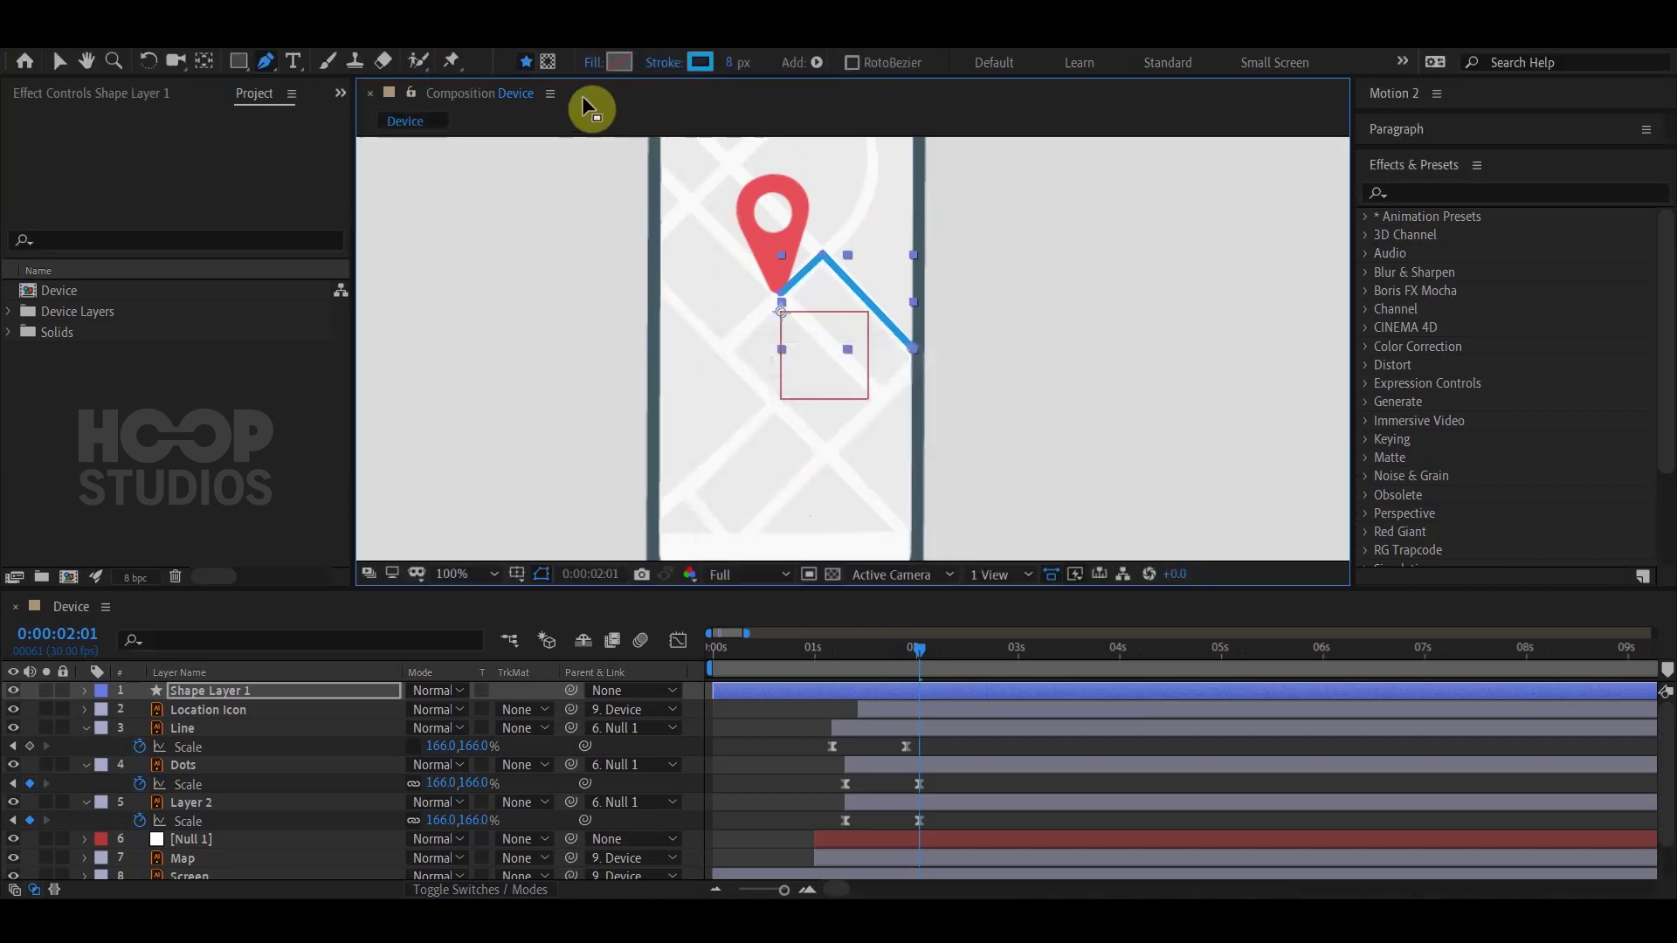
left_click(702, 63)
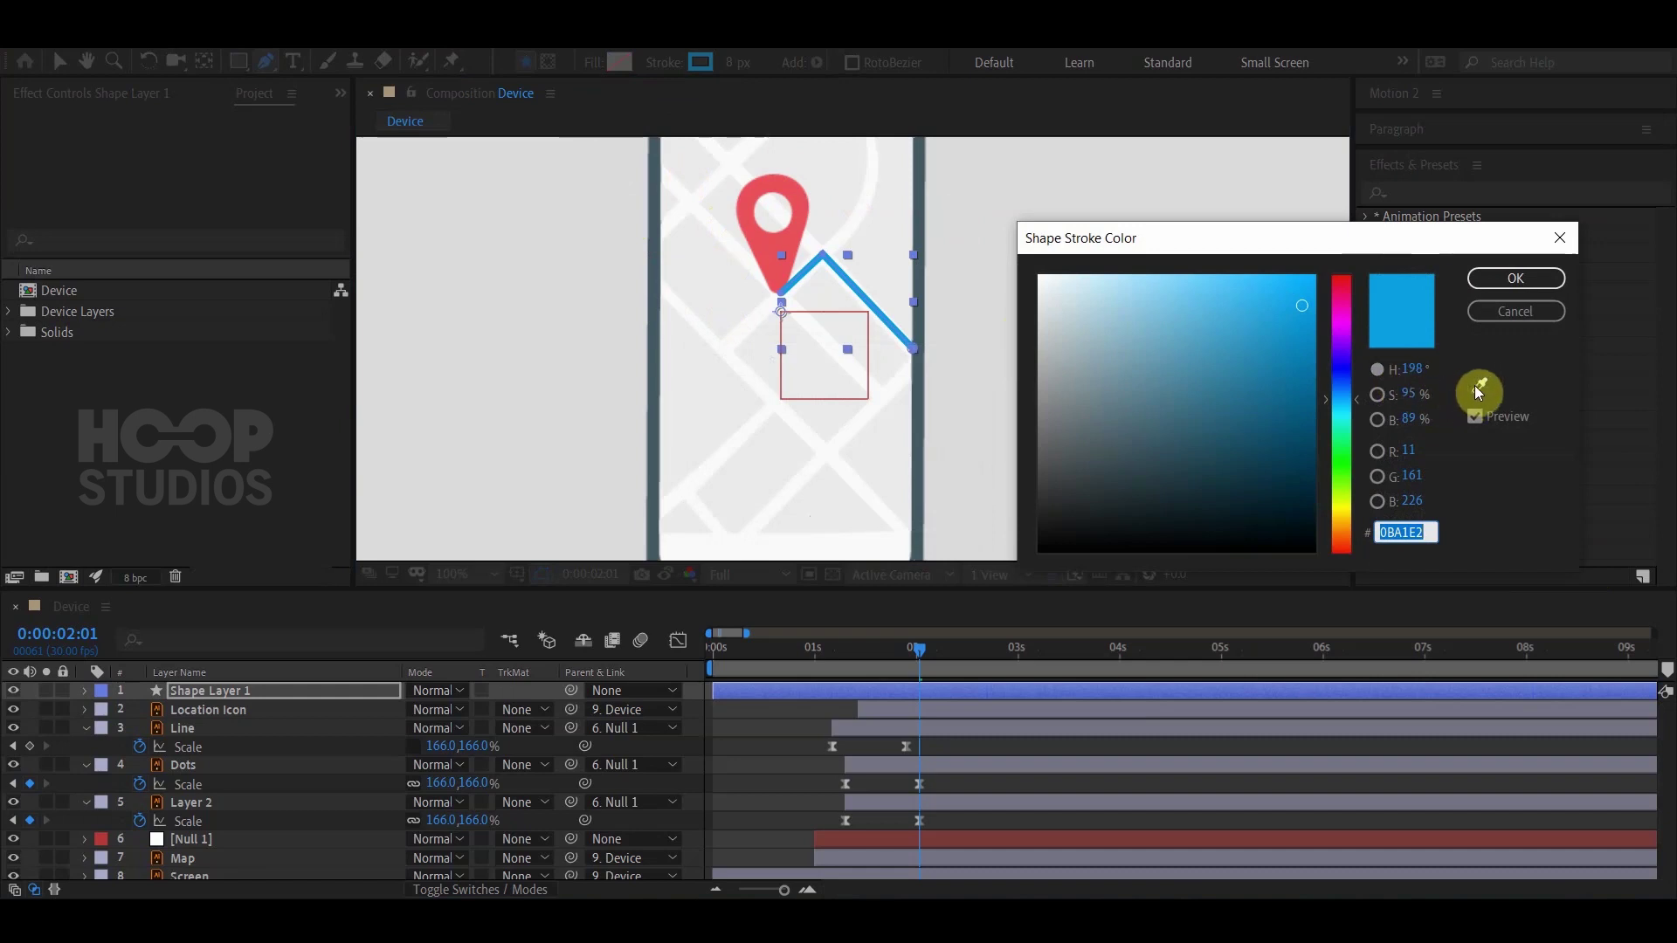
left_click(1479, 385)
left_click(769, 251)
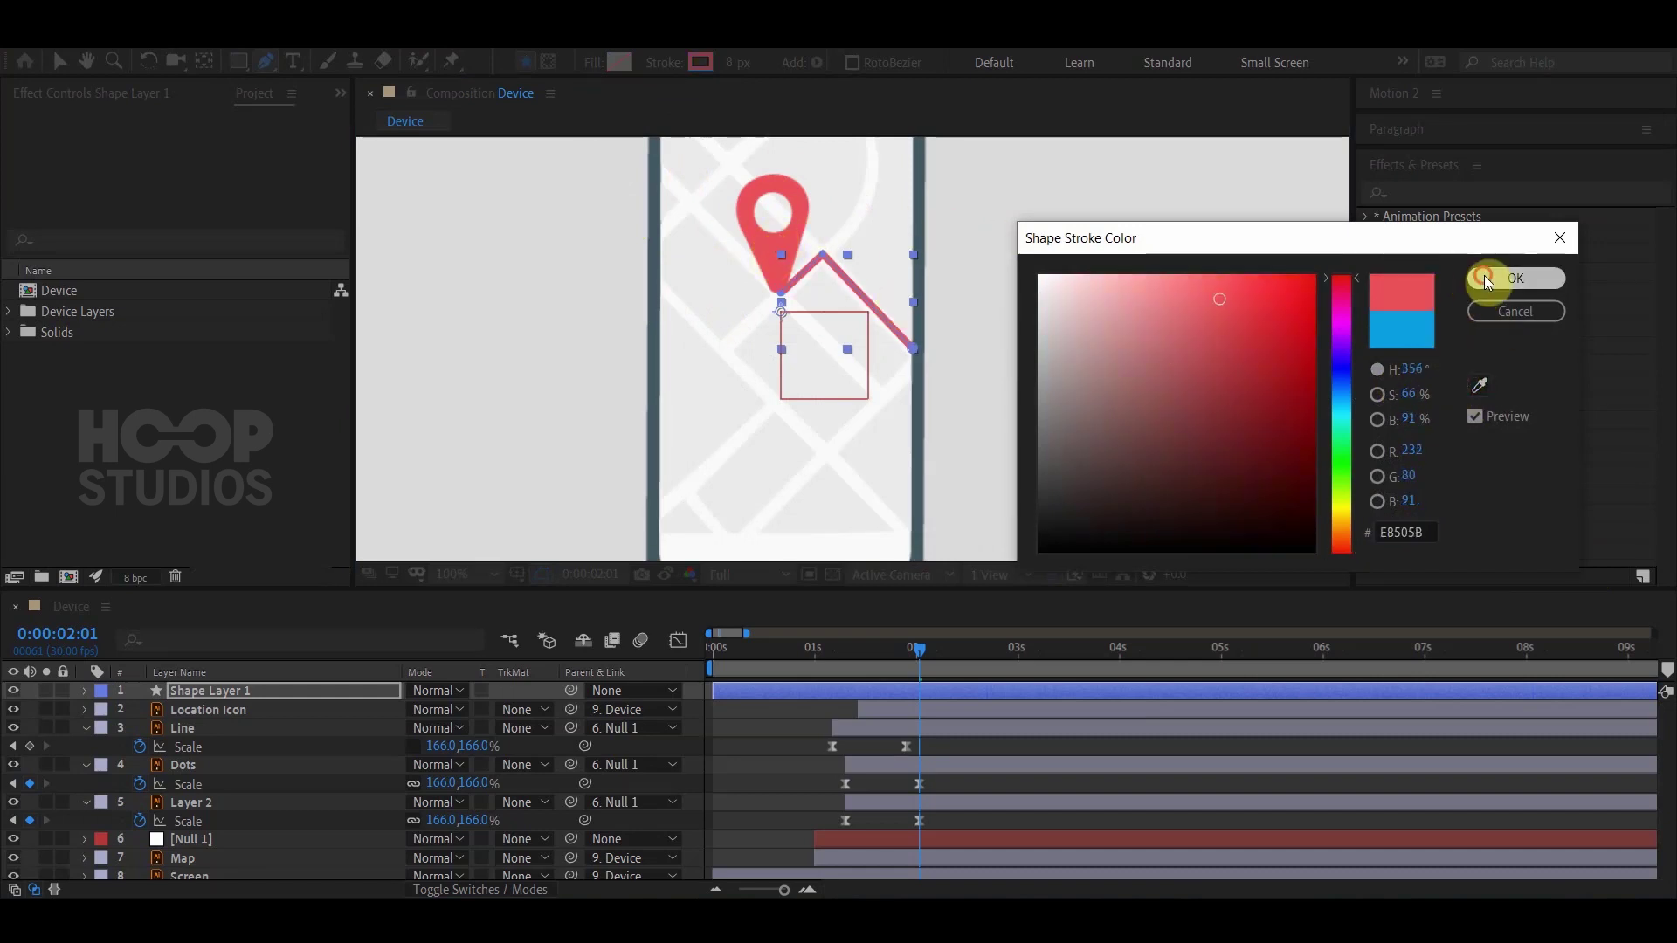
left_click(1515, 278)
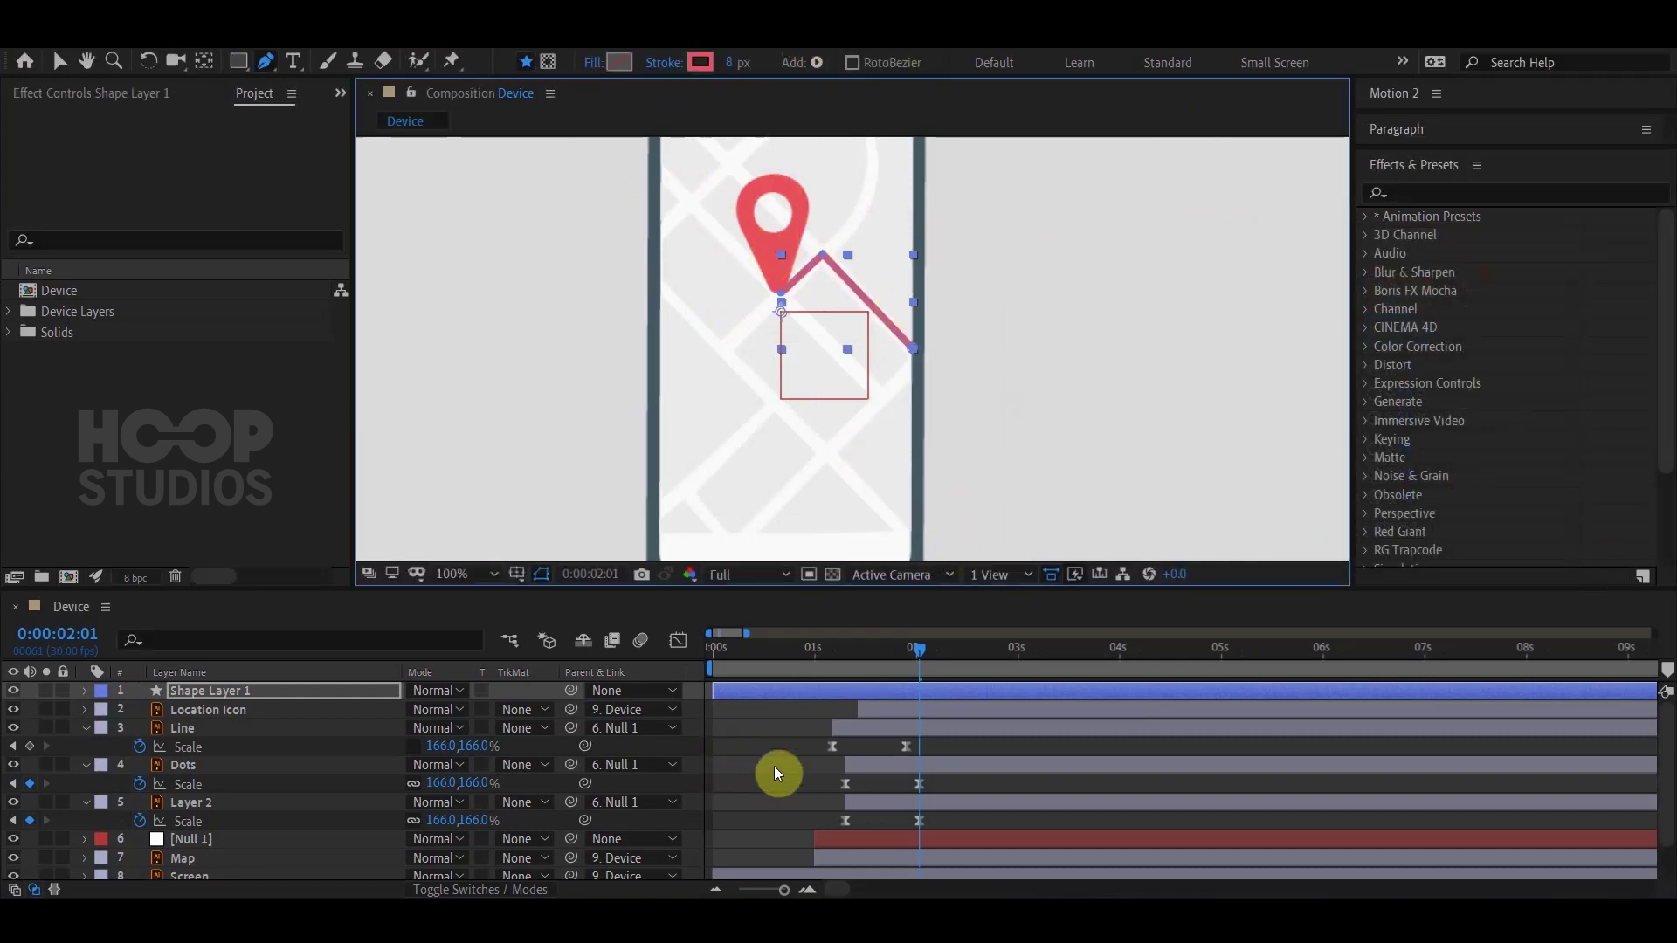
Draw three more route lines leading toward the pin.
left_click(891, 732)
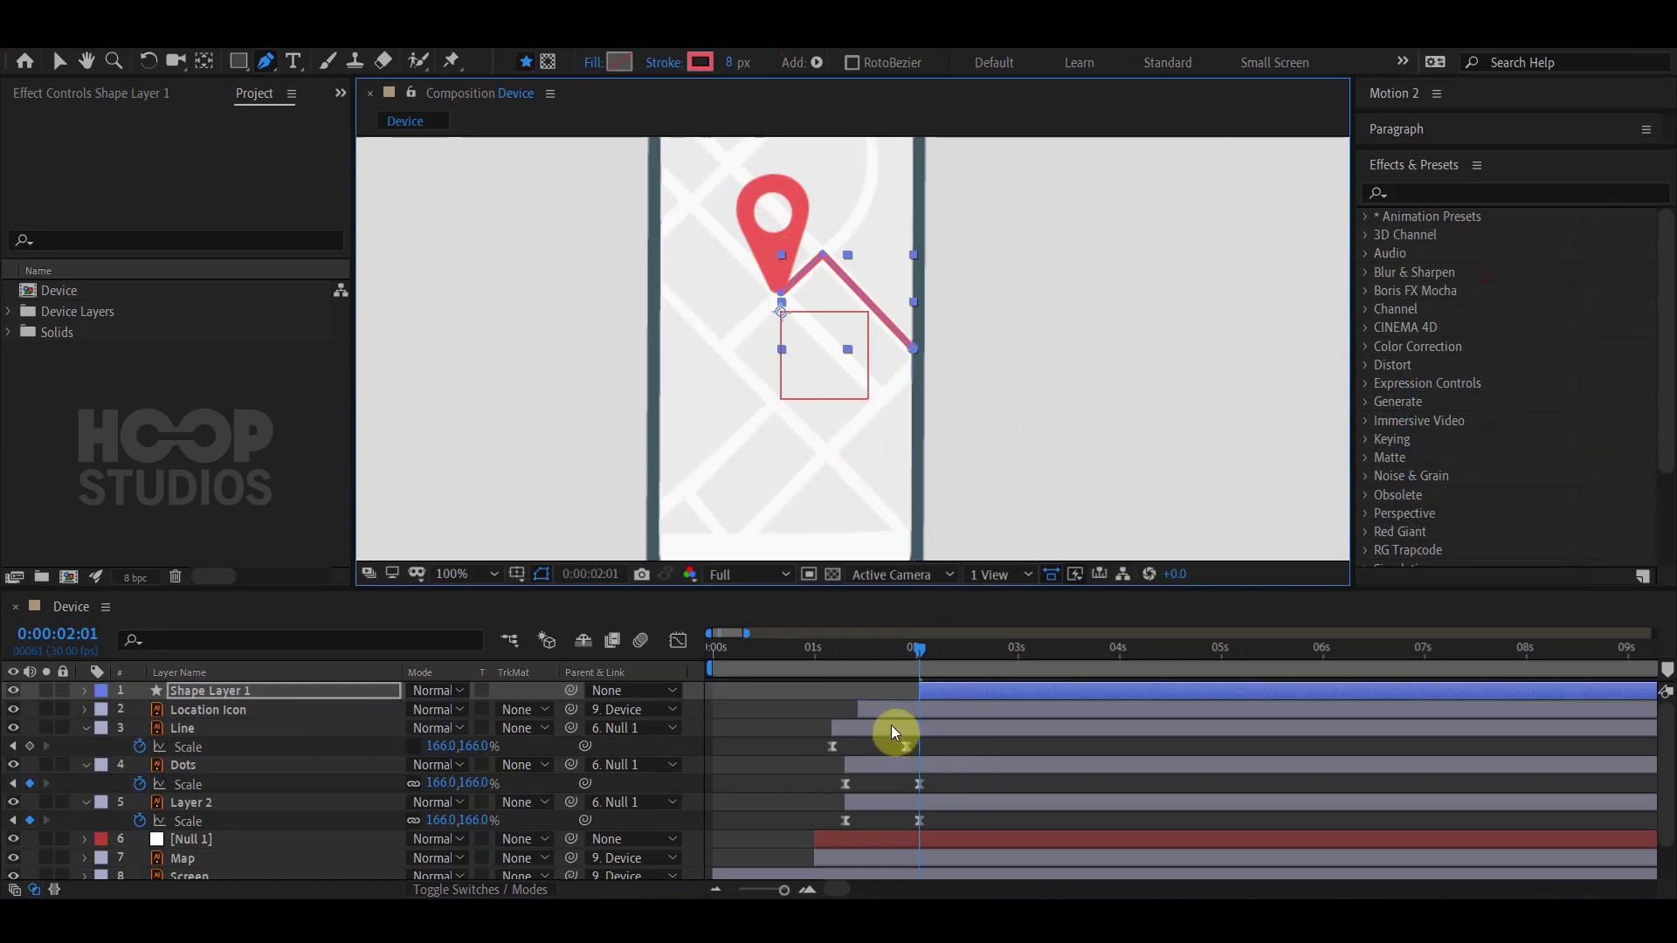
left_click_drag(913, 367, 882, 398)
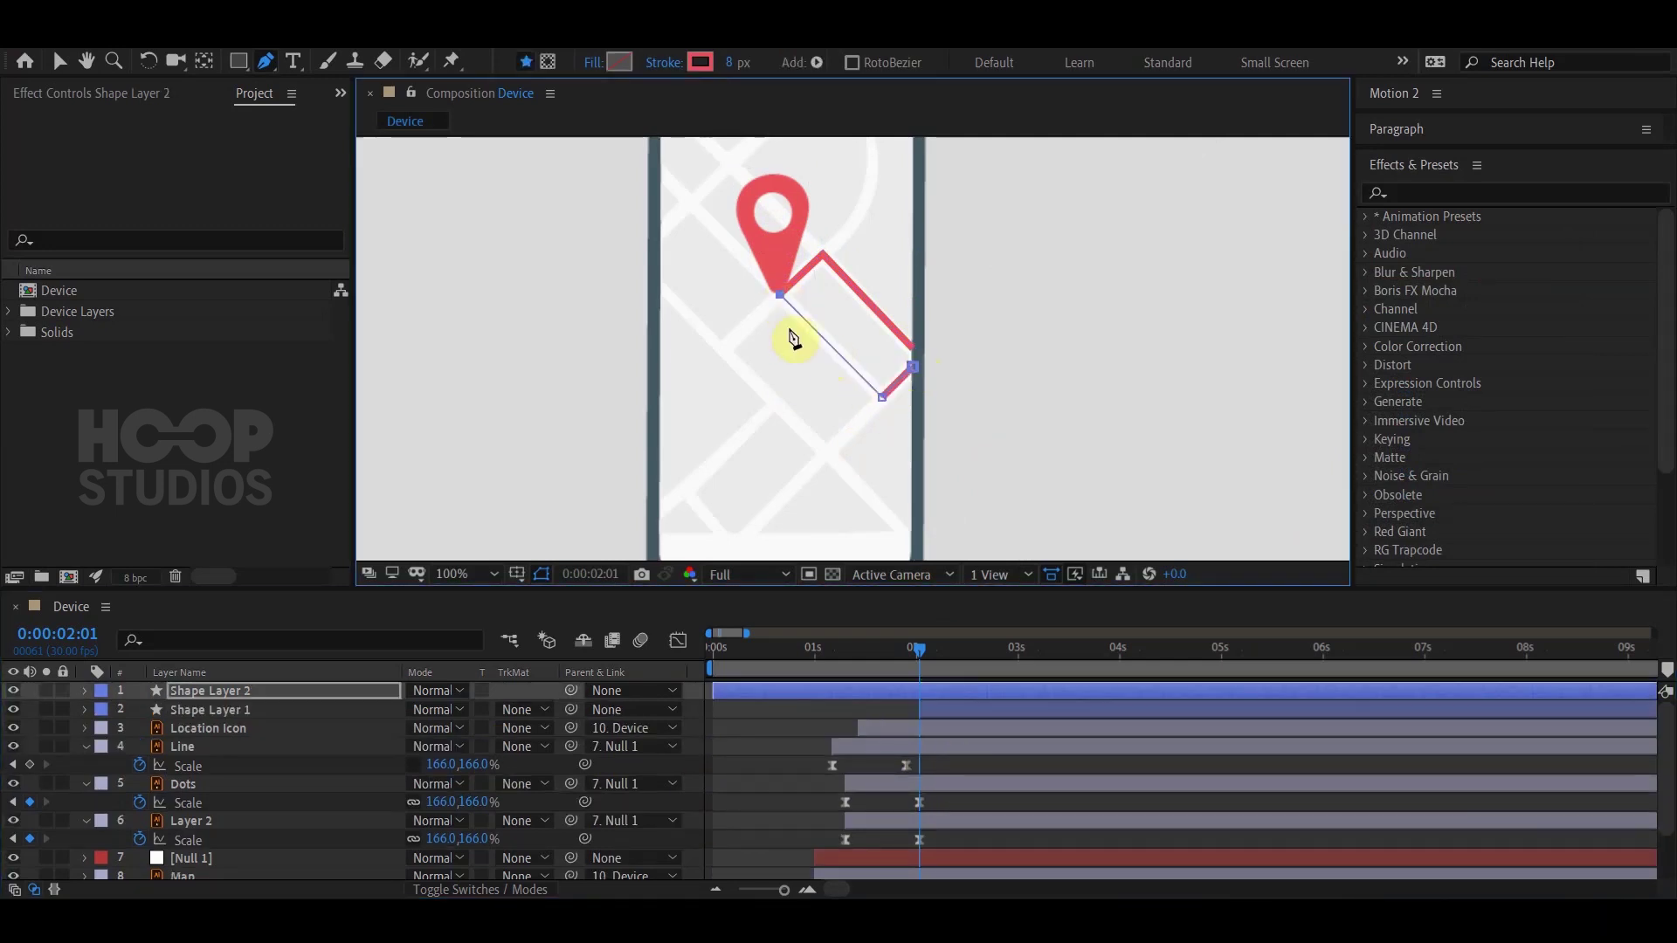
left_click(865, 712)
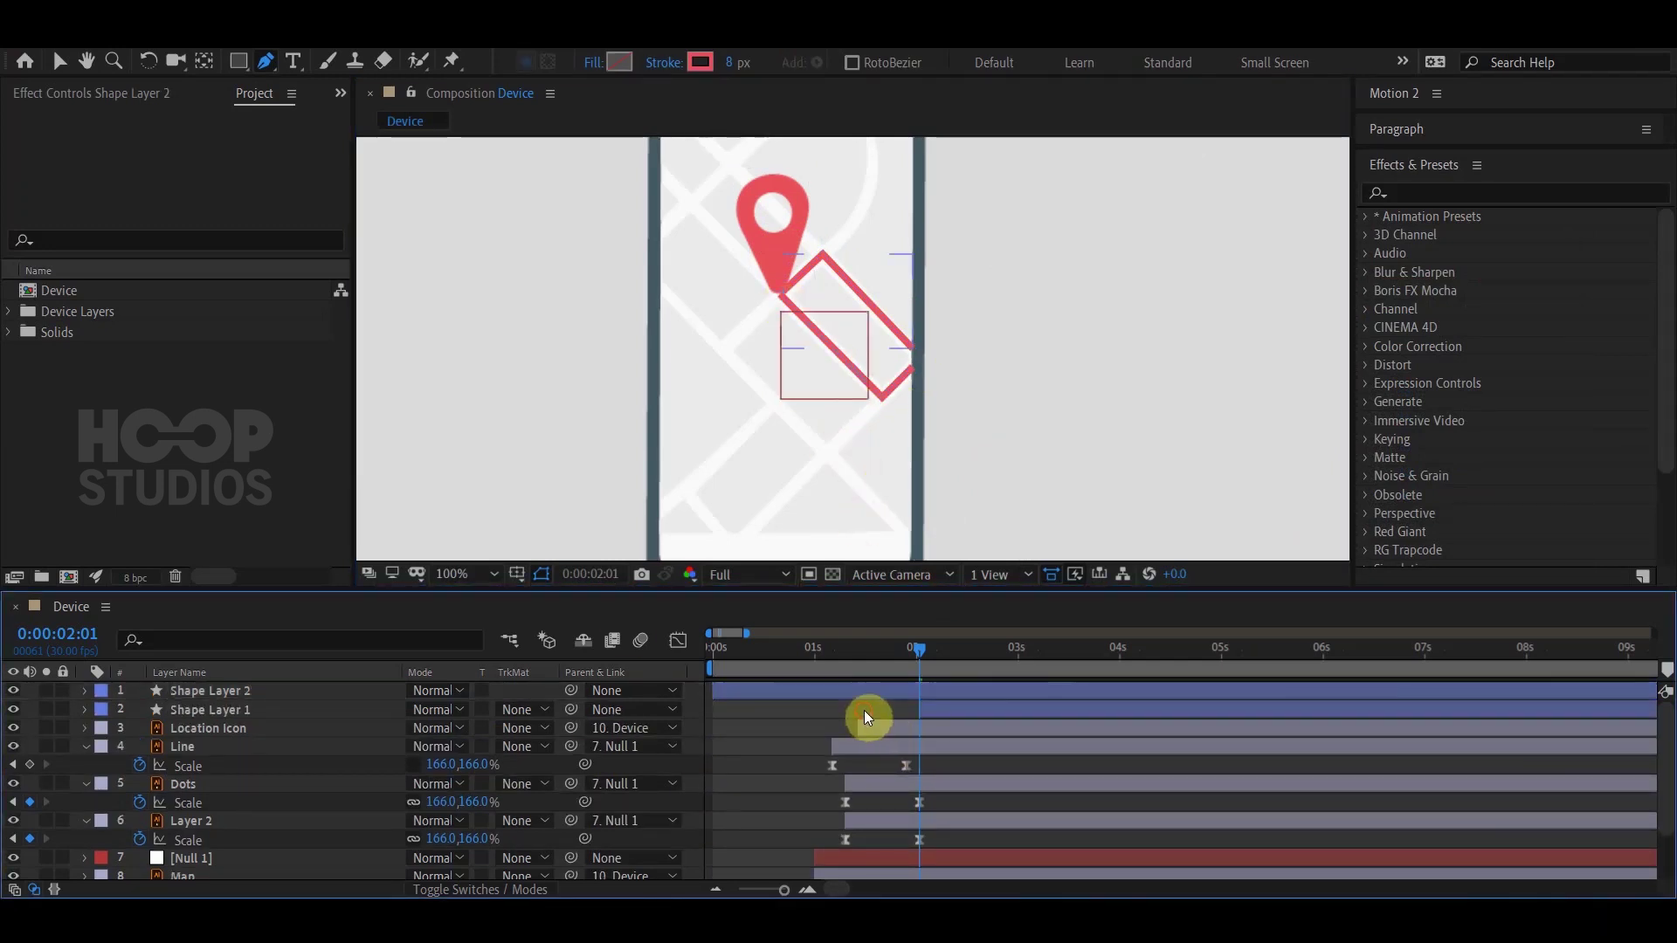
left_click(911, 536)
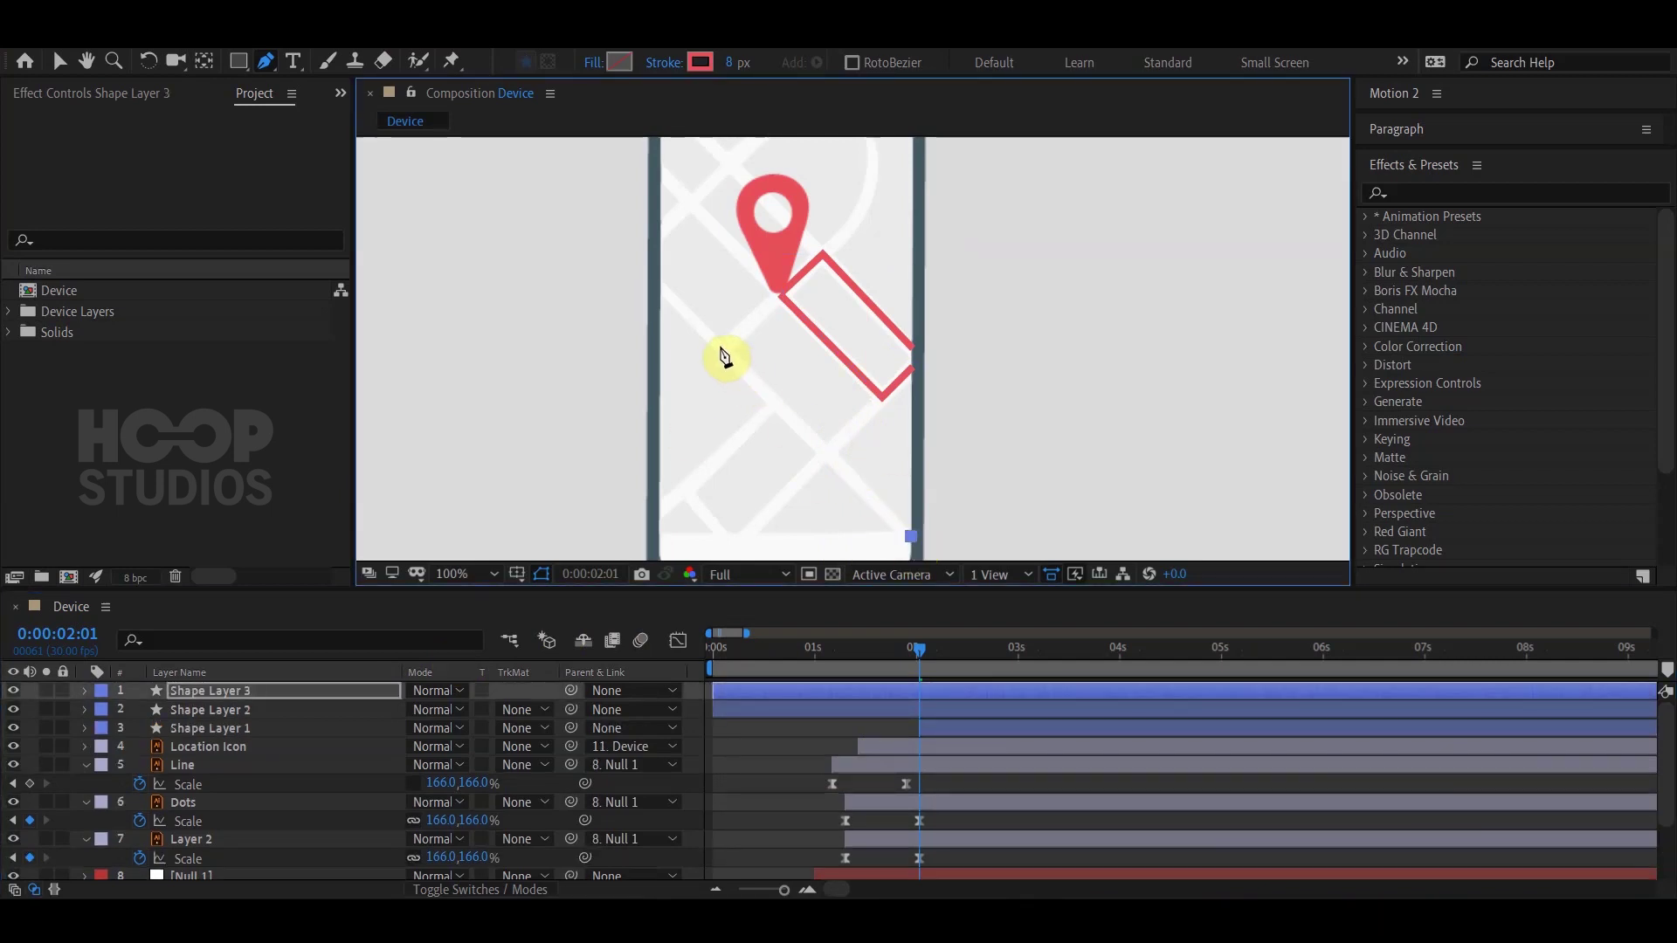
left_click(778, 290)
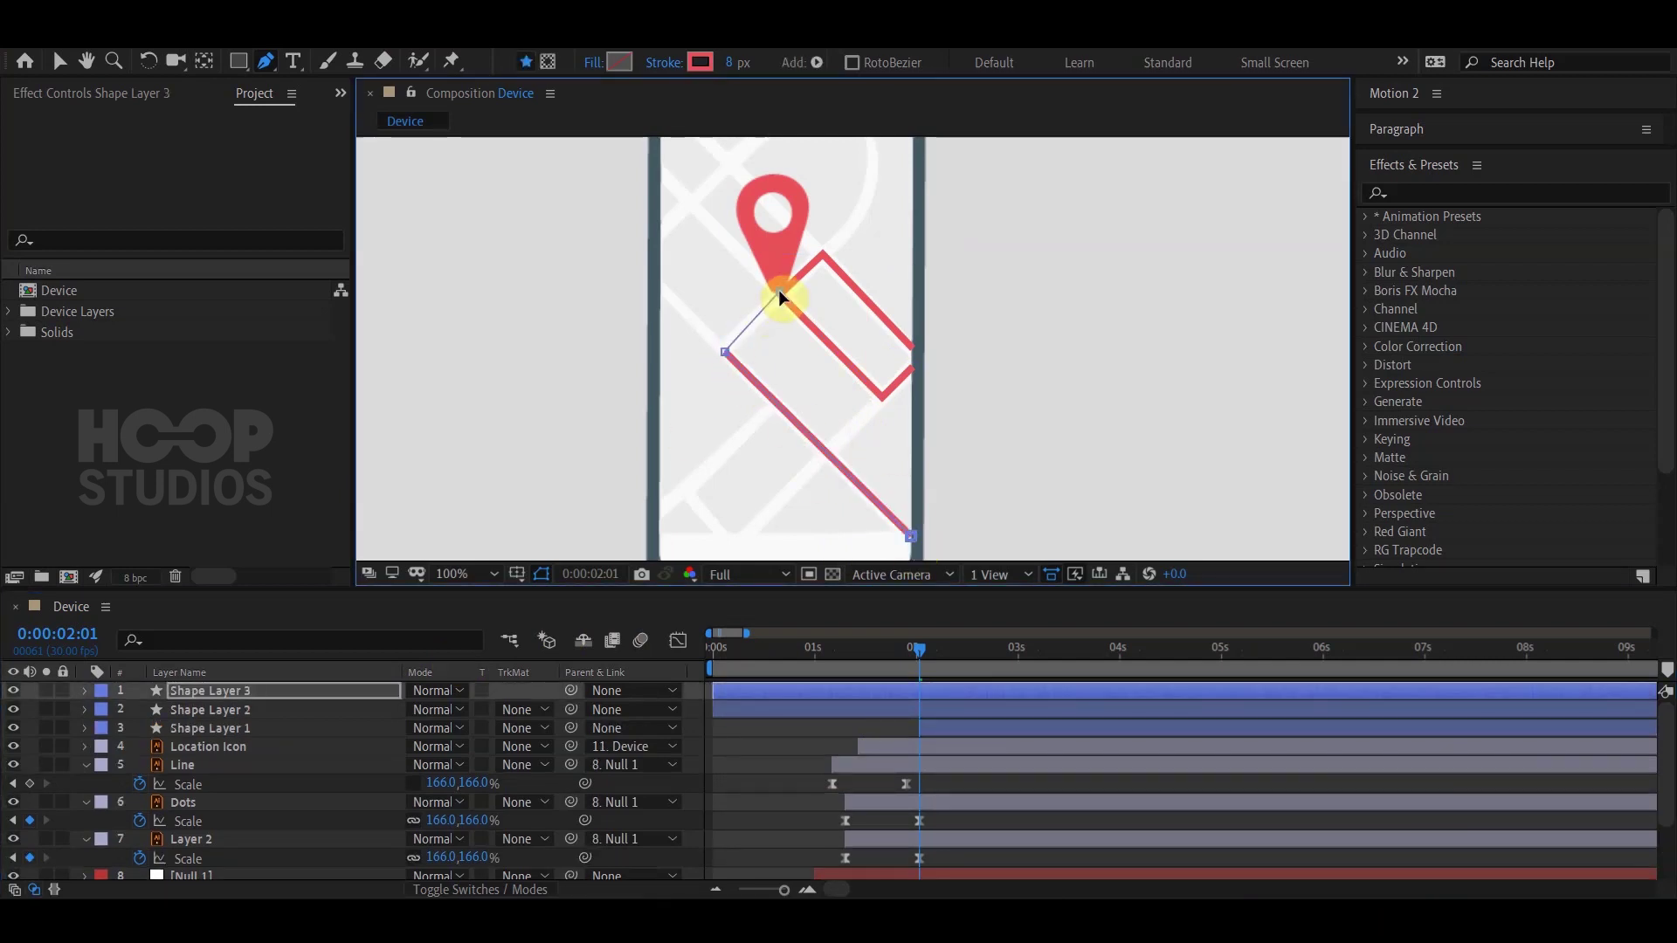
left_click(891, 727)
left_click(657, 284)
left_click(723, 349)
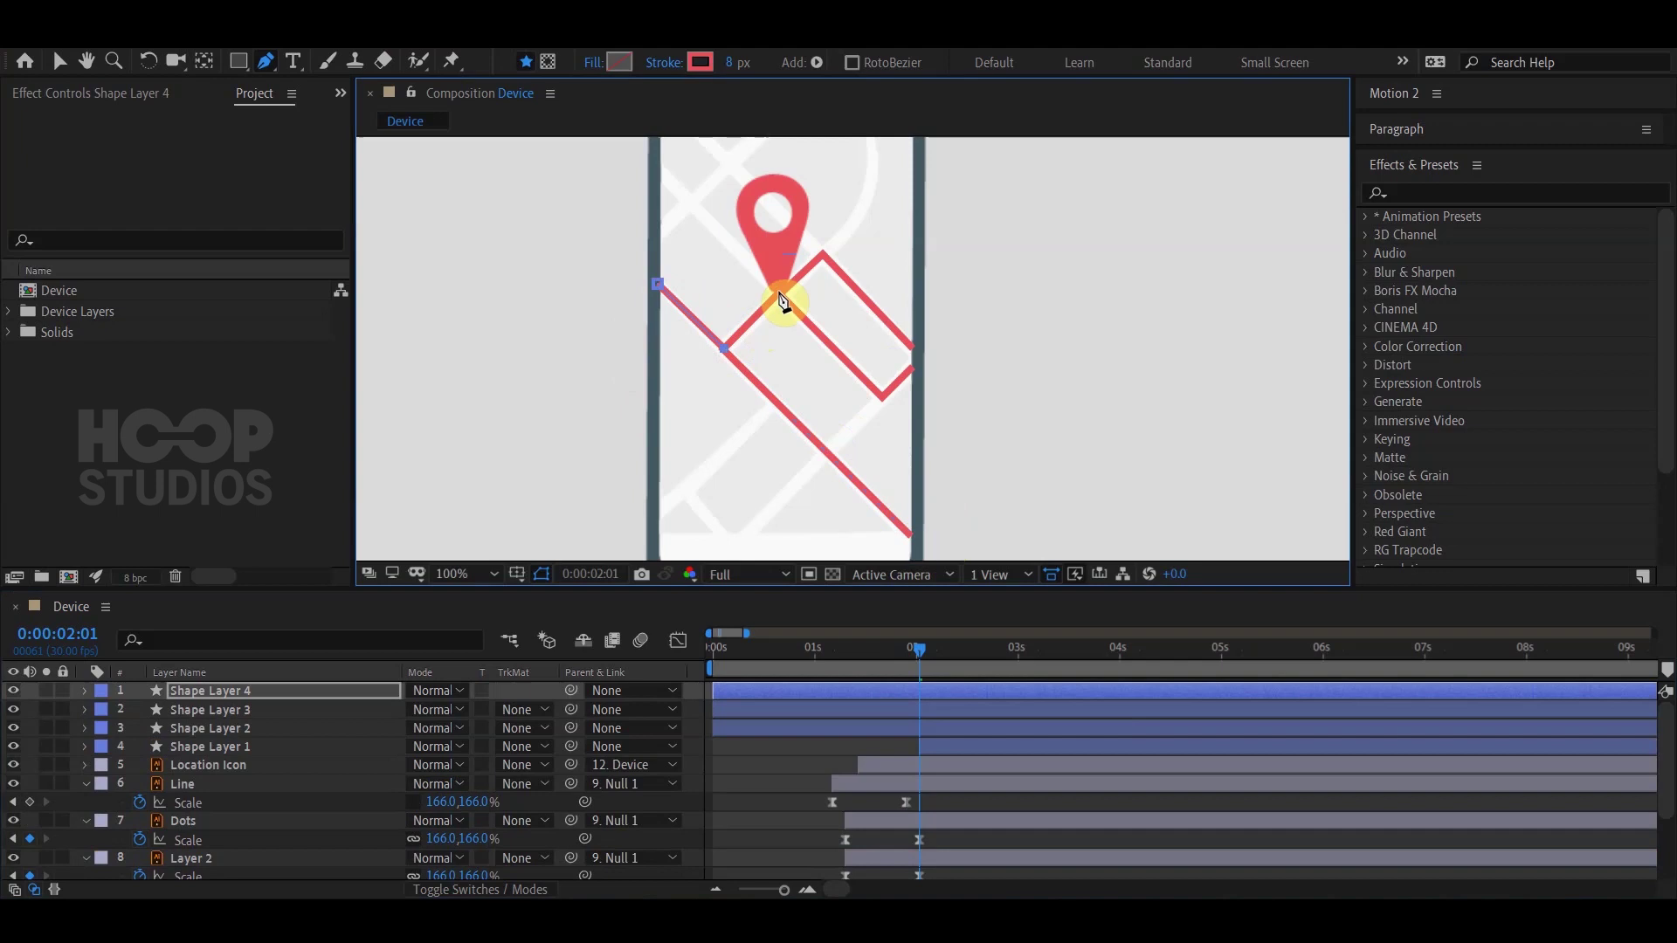
left_click(895, 731)
Draw a curved route line from near the screen top toward the pin.
scroll(796, 271, "up", 3)
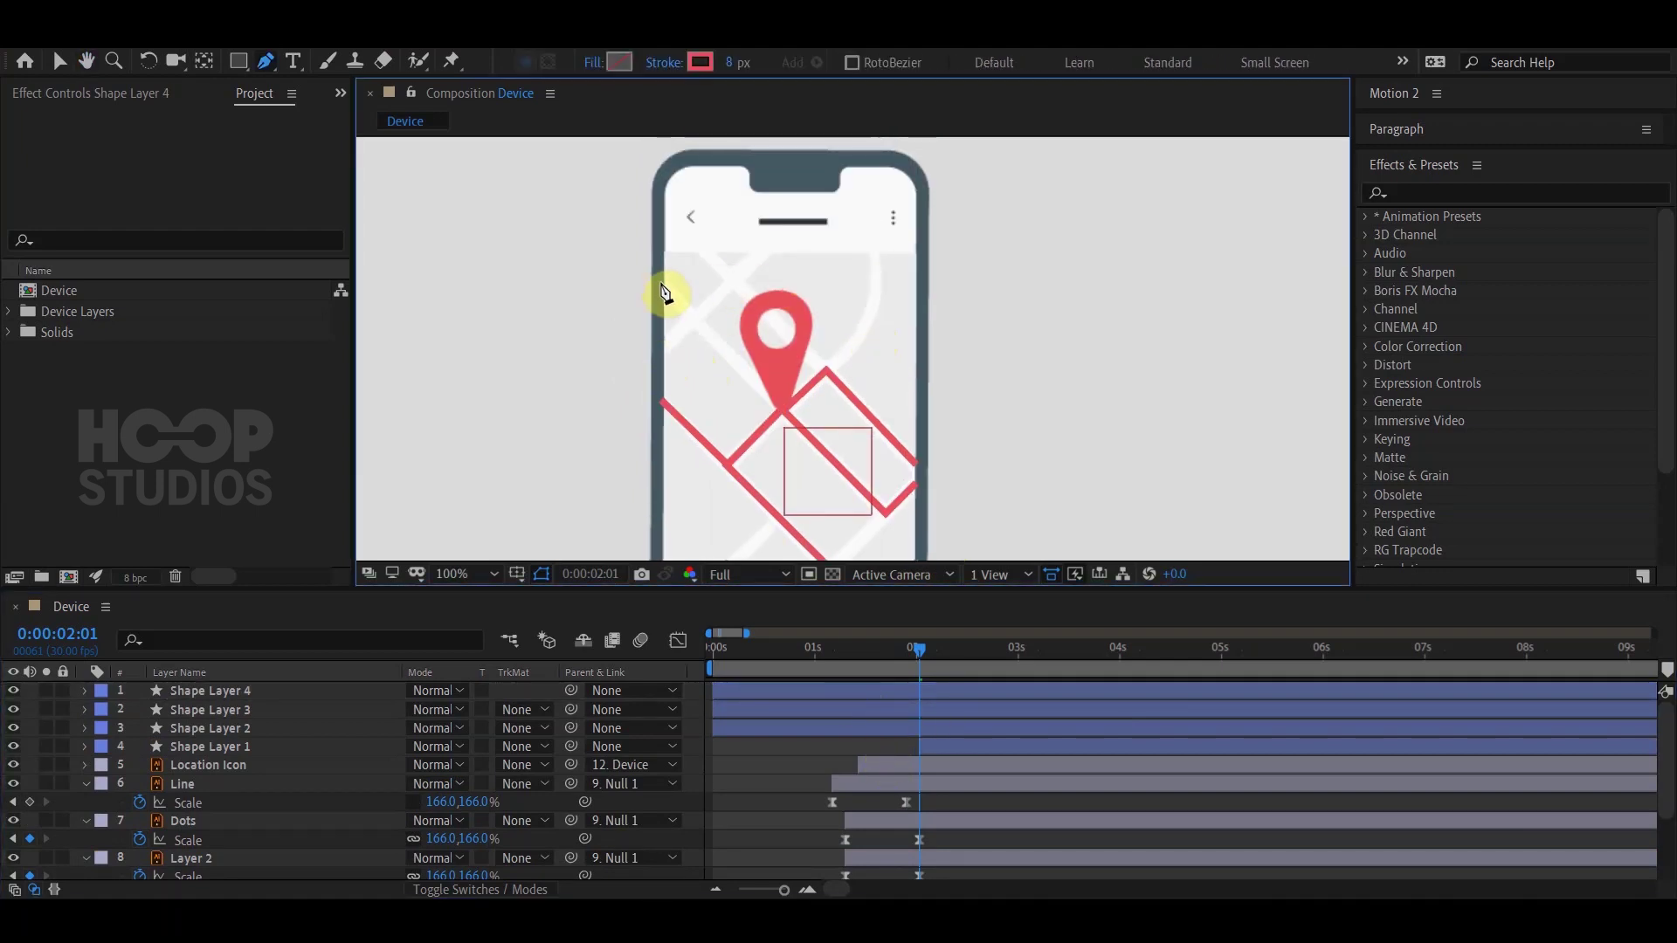
left_click(867, 249)
left_click_drag(824, 374, 753, 422)
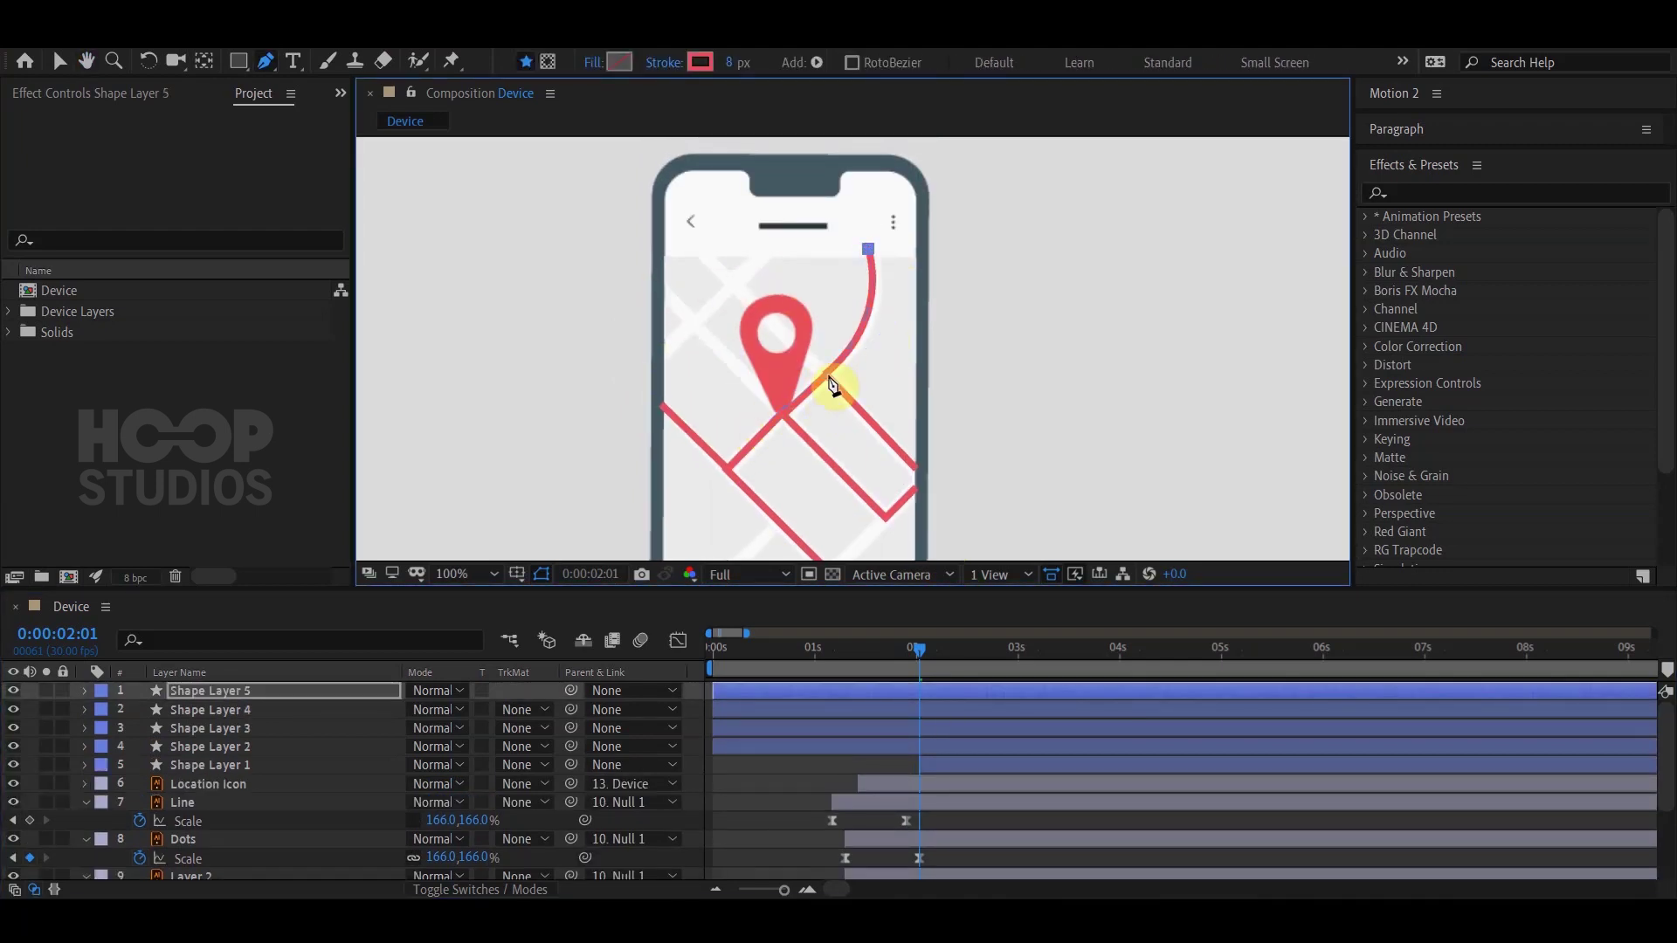
left_click_drag(830, 381, 757, 422)
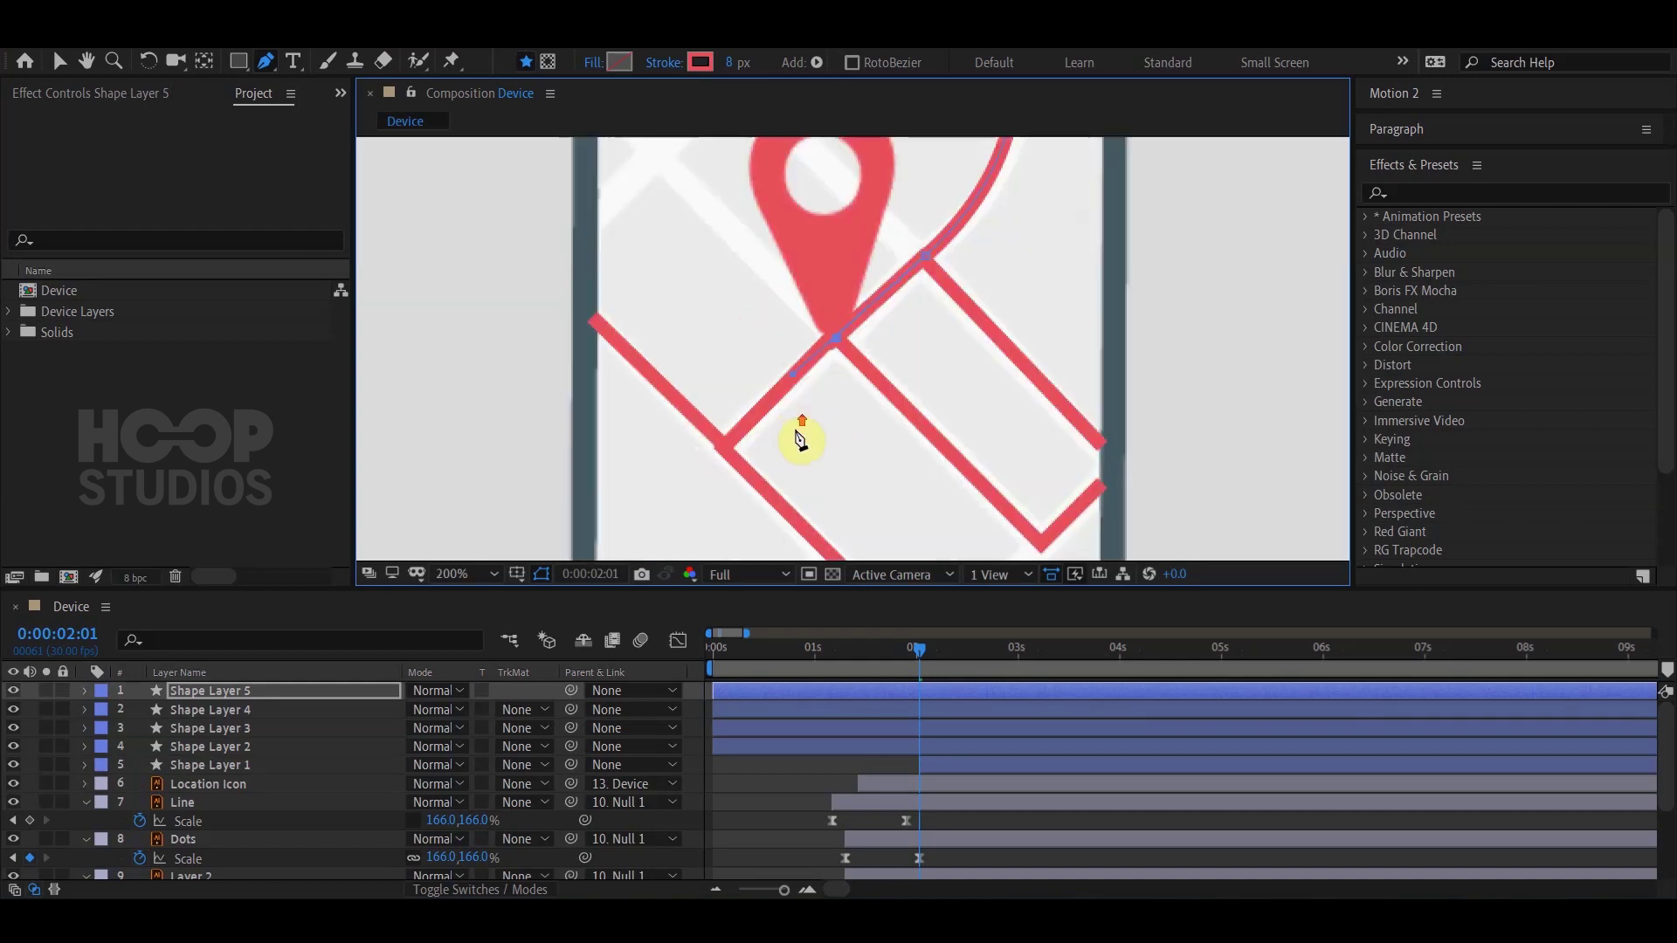
key("F2")
mouse_move(866, 456)
left_mouse_down()
mouse_move(938, 447)
mouse_move(955, 419)
left_mouse_up()
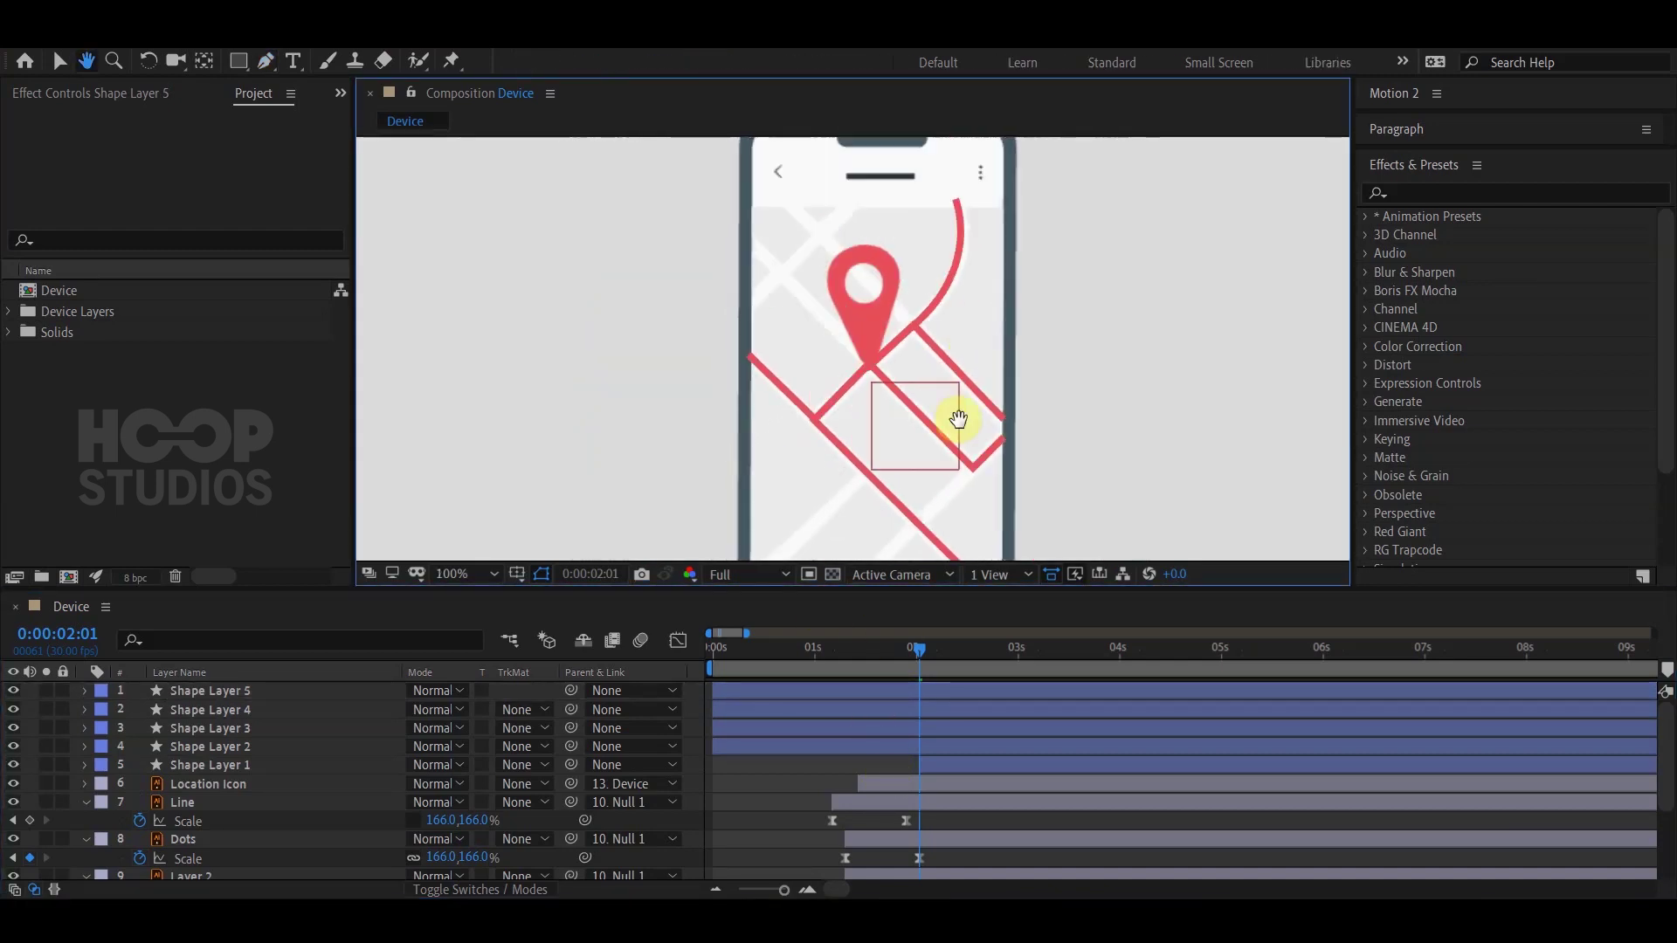
Delete a mistakenly drawn route line.
left_click(873, 385)
left_click(841, 639)
left_click(286, 691)
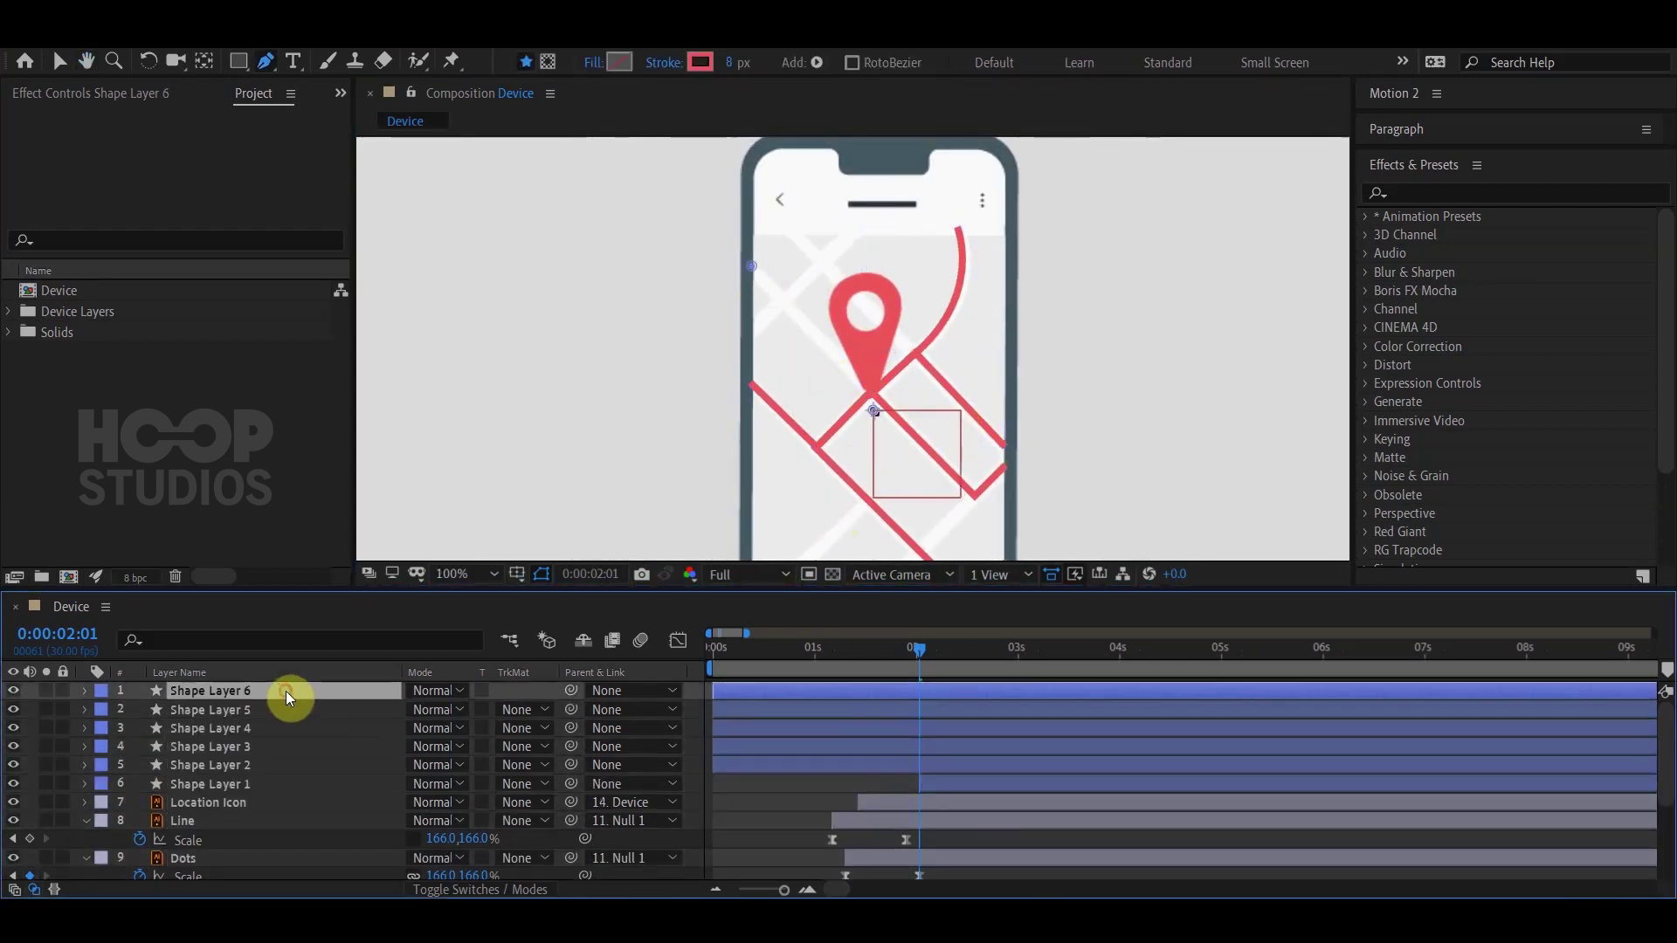
key("Delete")
scroll(816, 337, "up", 2)
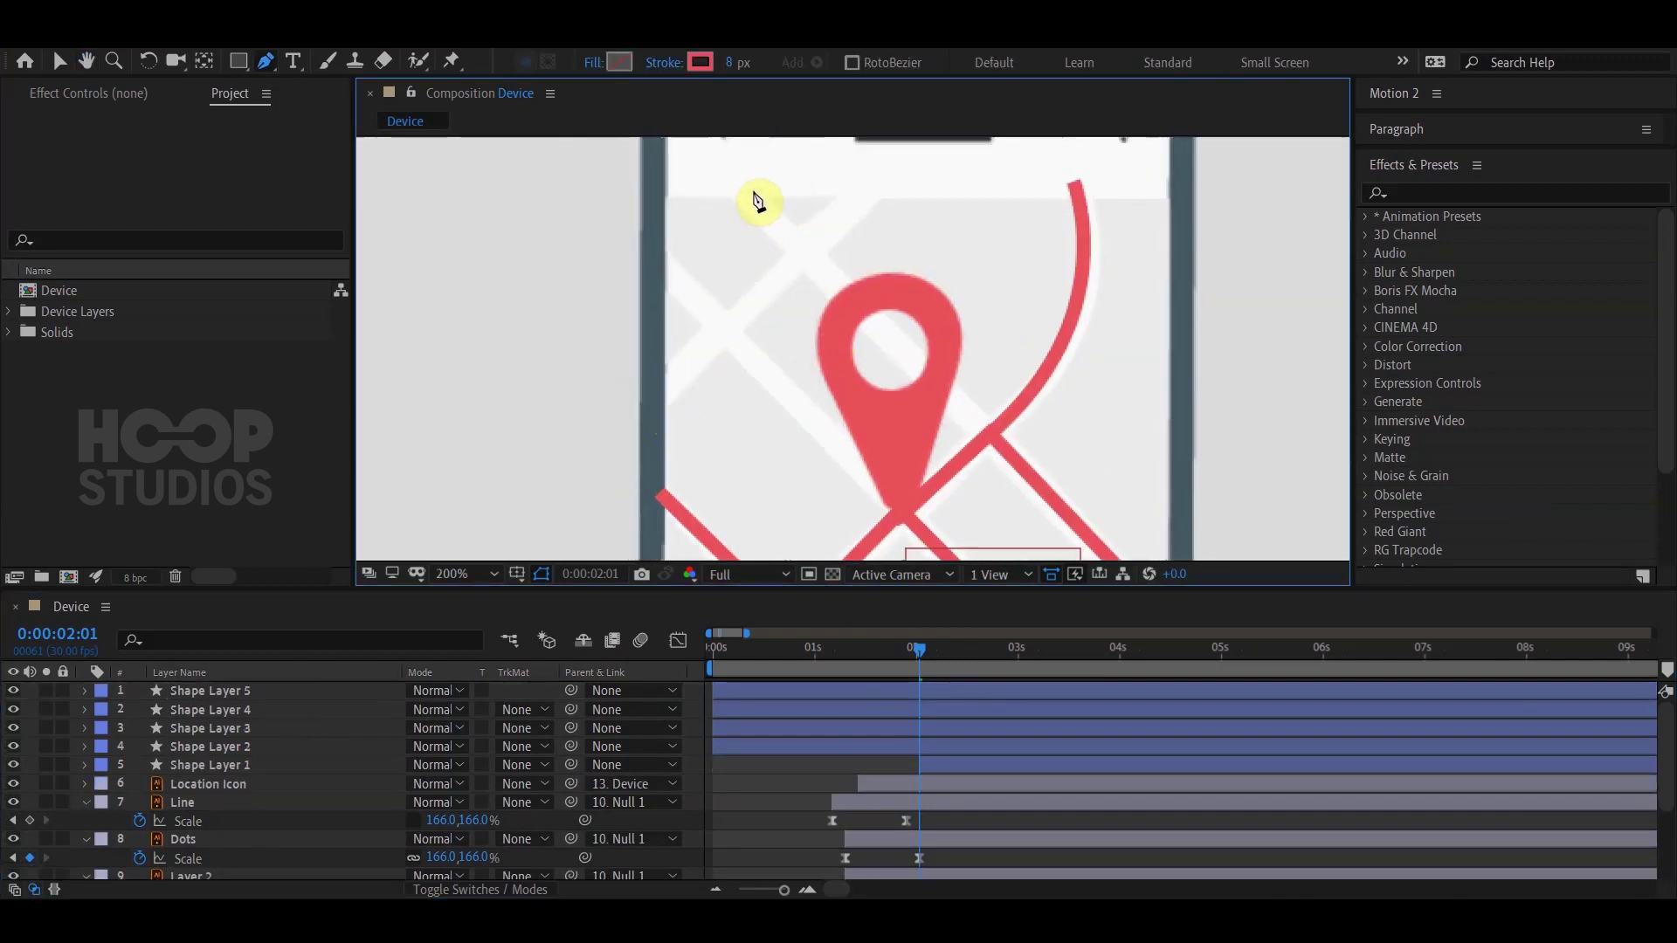
key("ctrl+z")
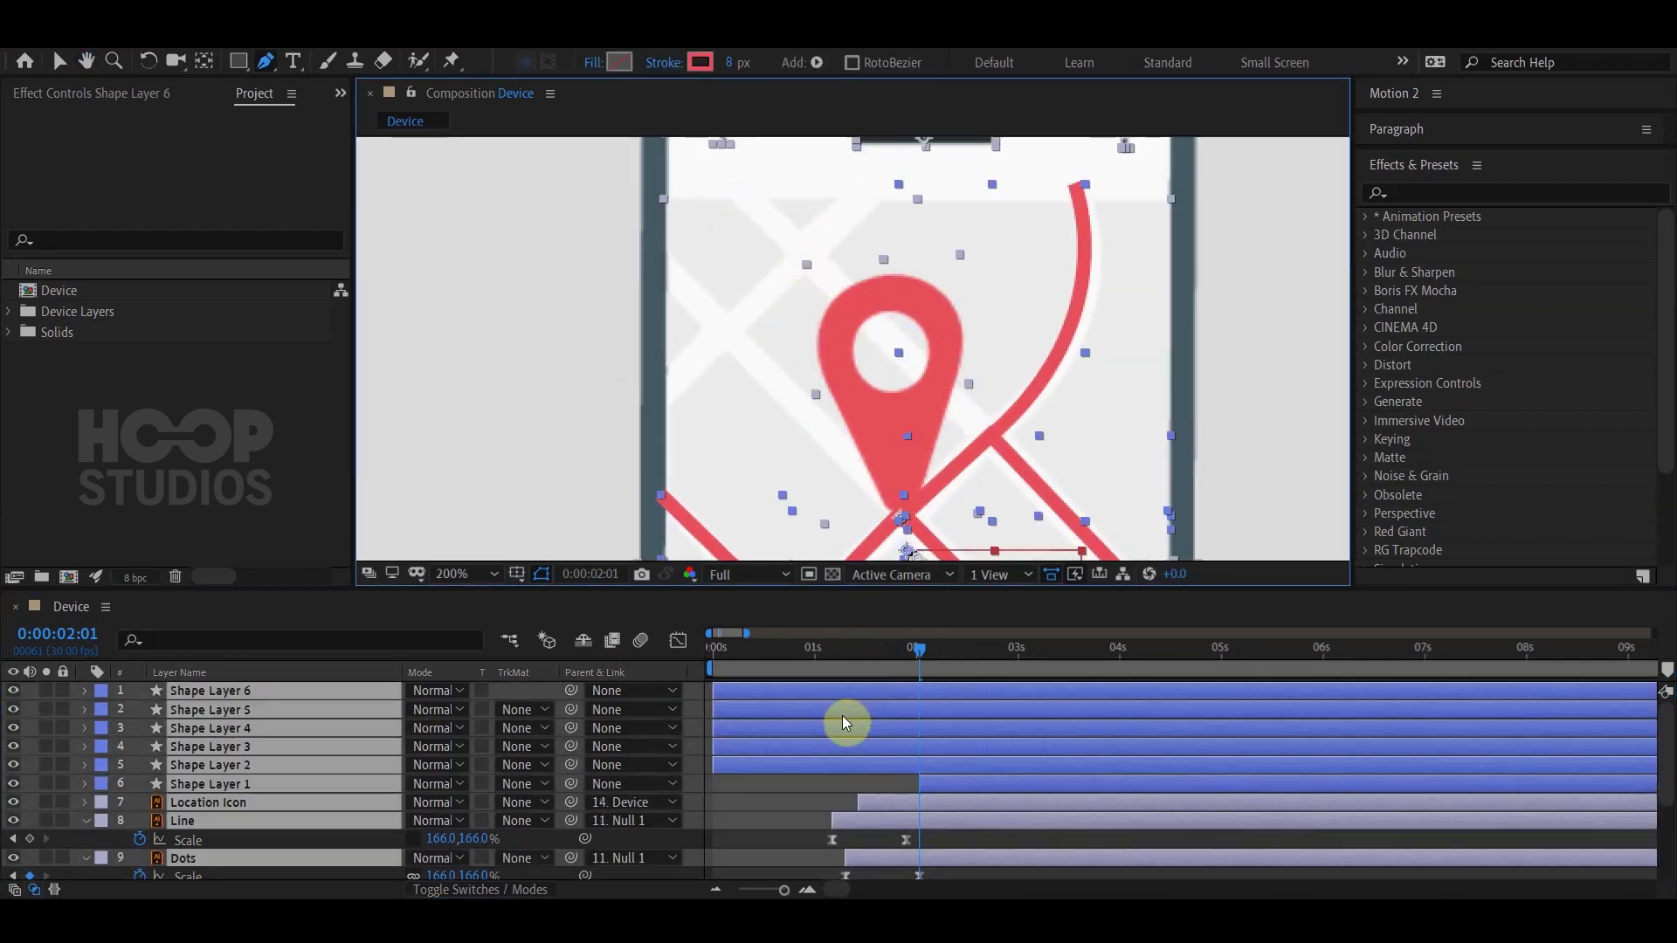
left_click(265, 699)
scroll(1063, 442, "down", 2)
key("Delete")
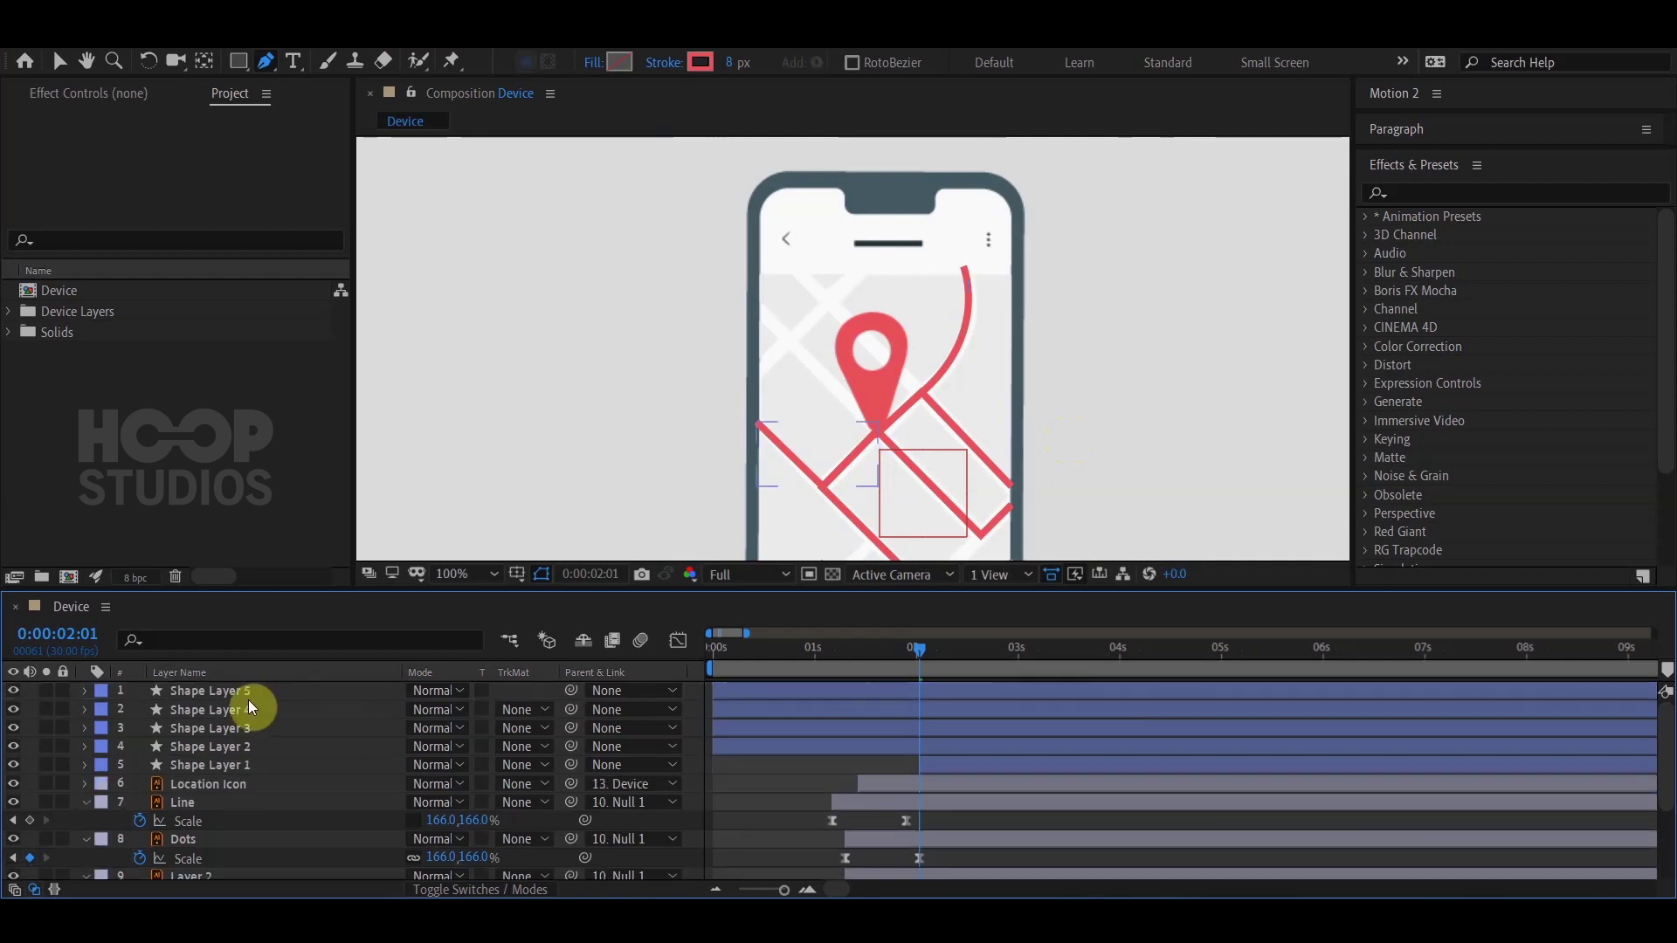
scroll(839, 371, "up", 2)
Draw two more route lines: a four-point line from the upper left and a short two-point line.
left_click(747, 192)
left_click(807, 255)
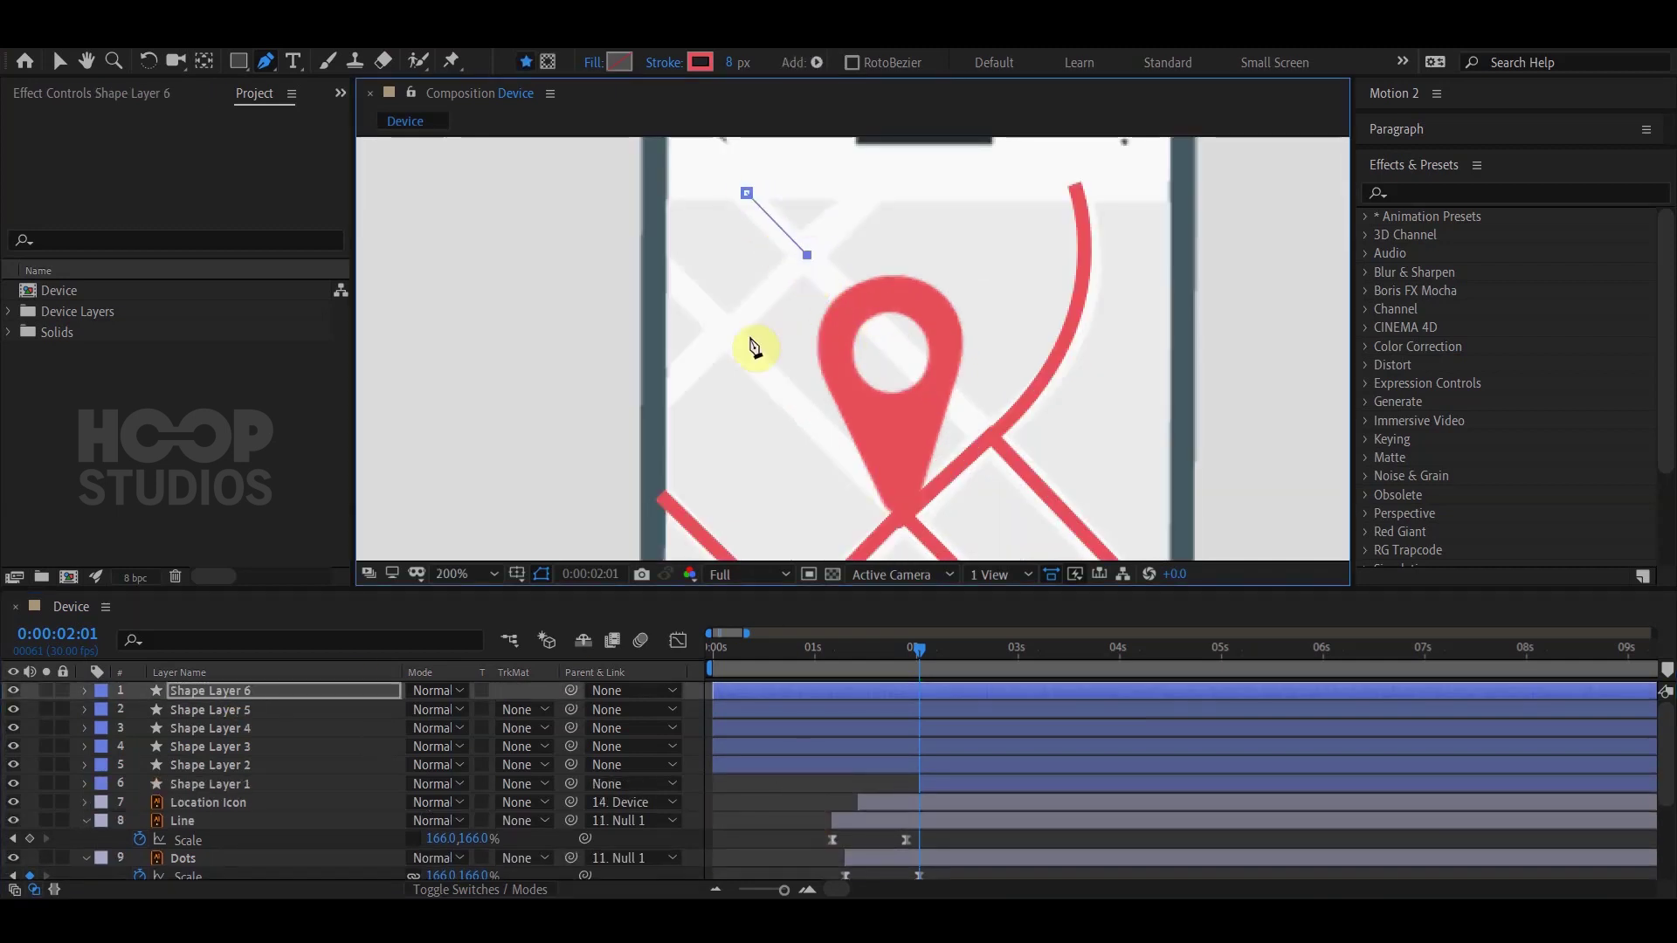
left_click(996, 437)
left_click(961, 387)
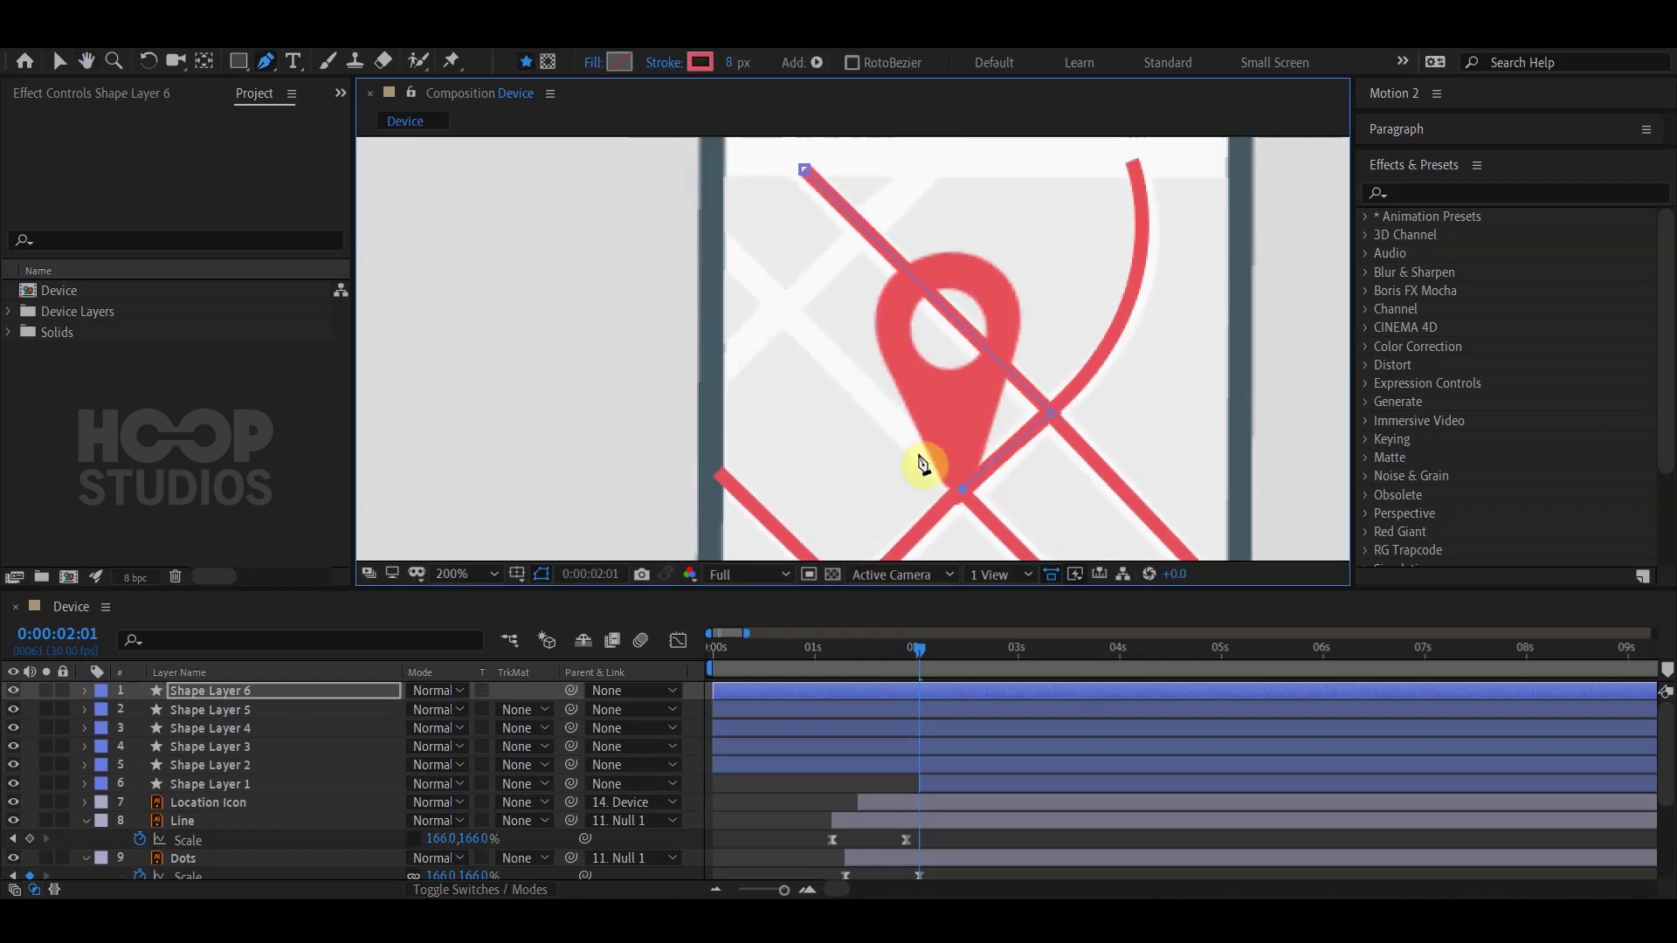
key("F2")
left_click(722, 255)
left_click(963, 497)
scroll(988, 463, "down", 2)
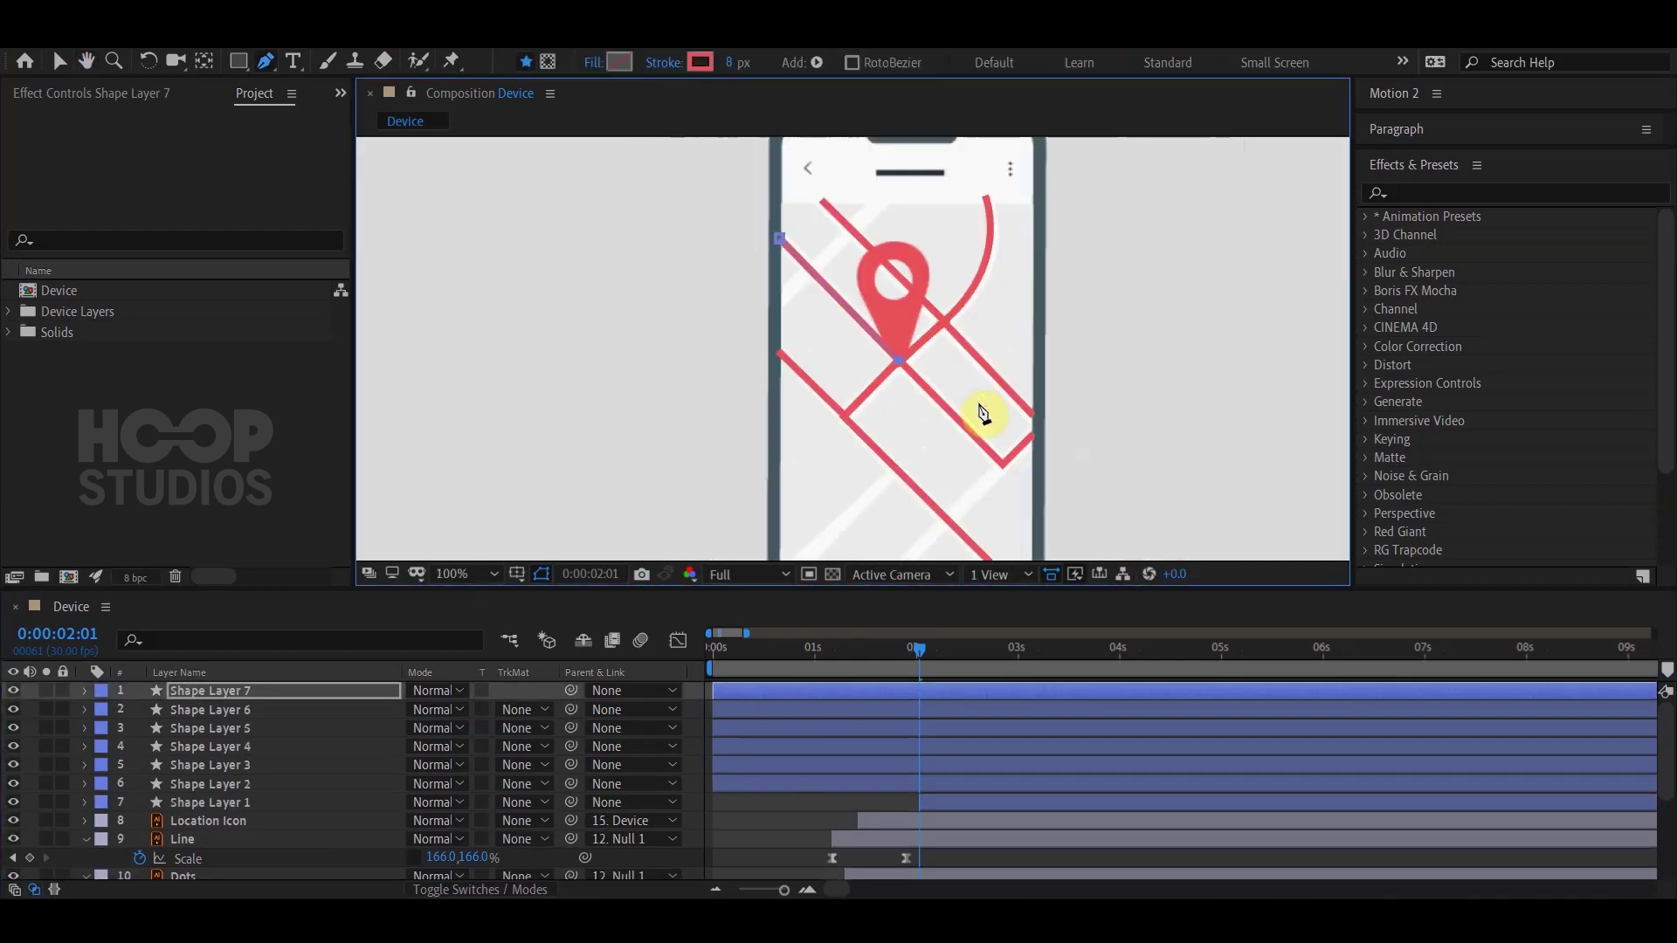
Trim the new route layers to start at 0:00:02:01.
left_click(962, 802)
left_click(933, 786)
left_click(931, 696, "shift")
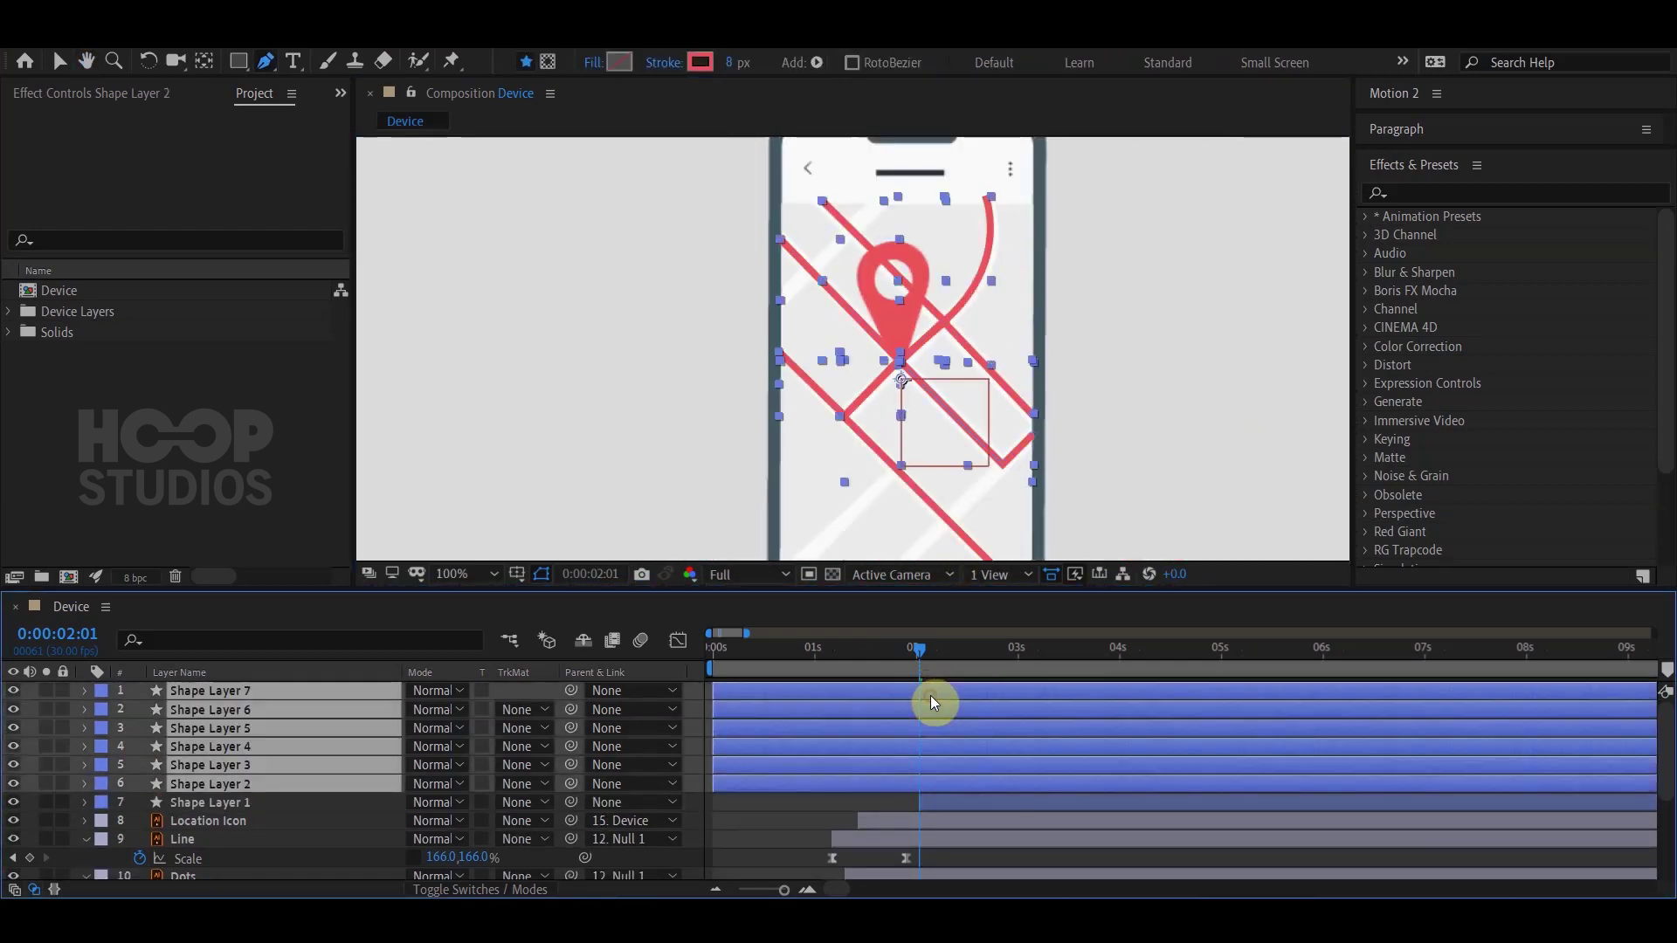
key("alt+bracketleft")
left_click(1030, 460)
left_click(931, 703)
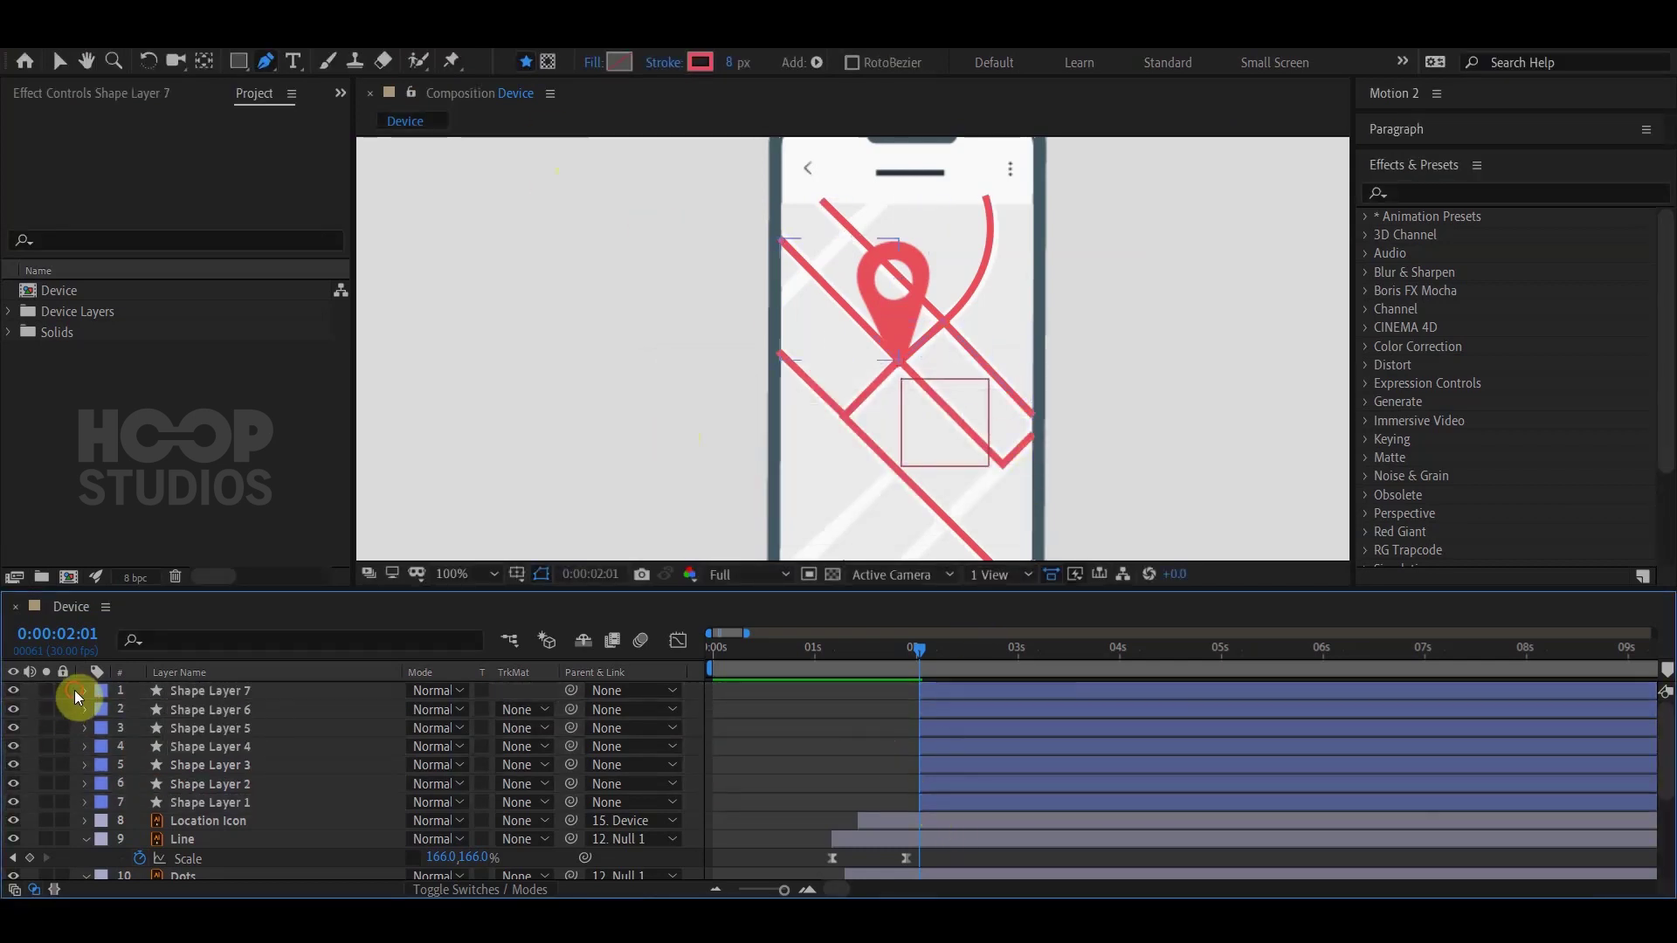
left_click(77, 690)
Add Trim Paths to Shape Layer 7, keyframing End 0%→100% by 2:29, with Start trailing behind.
left_click(559, 707)
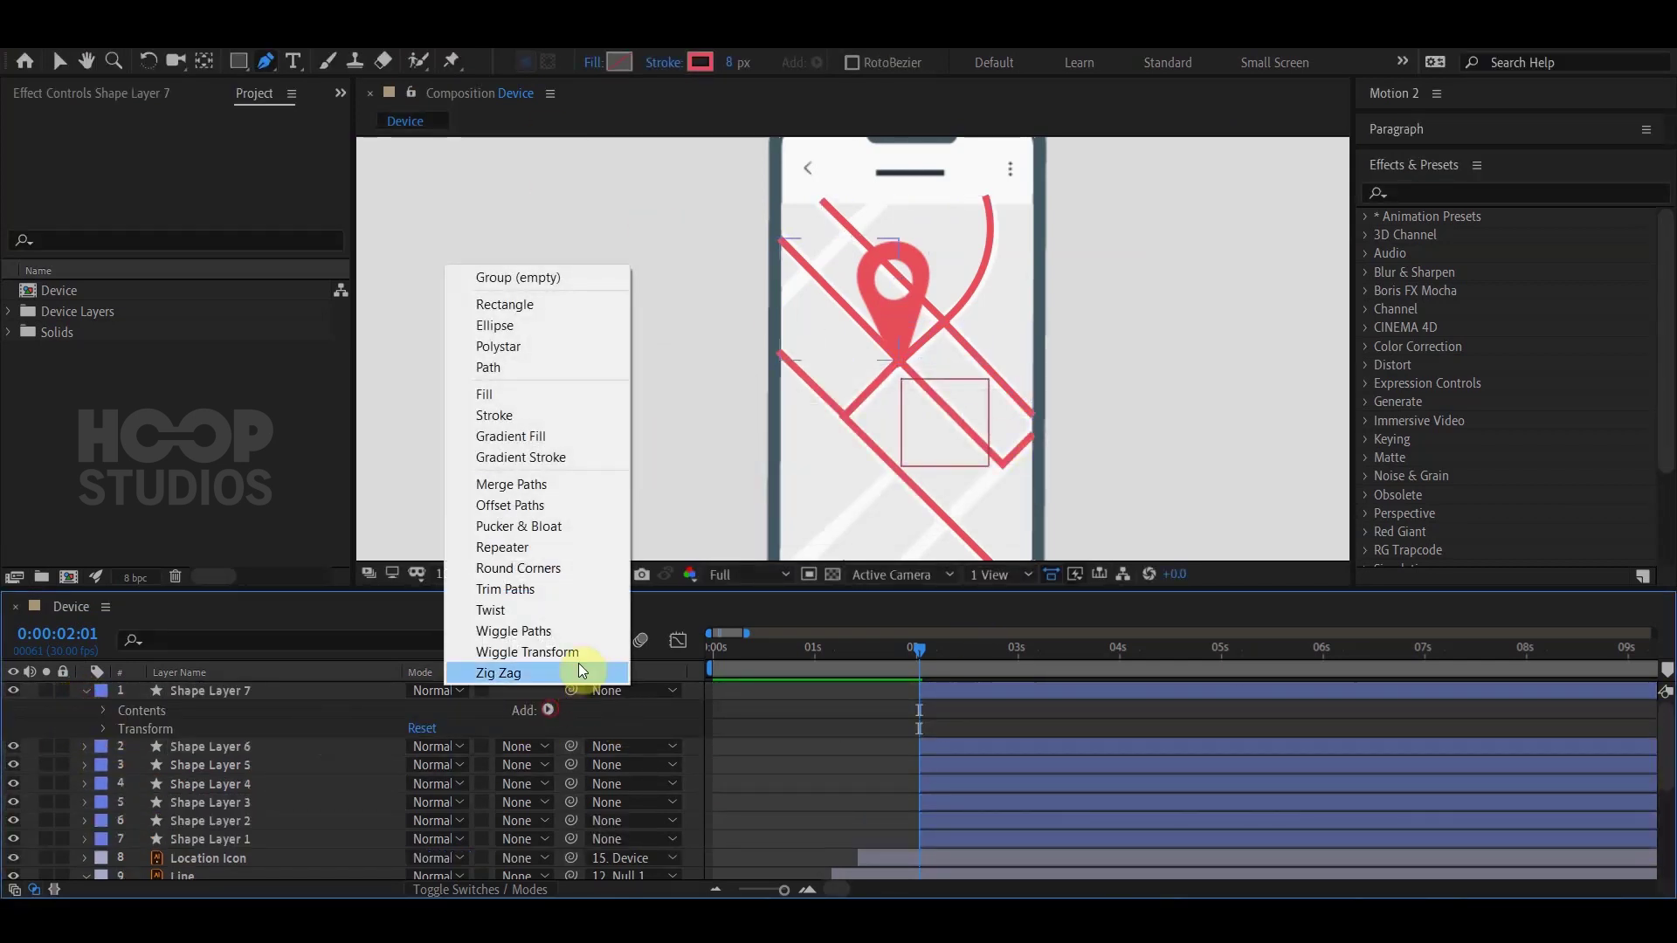
left_click(549, 599)
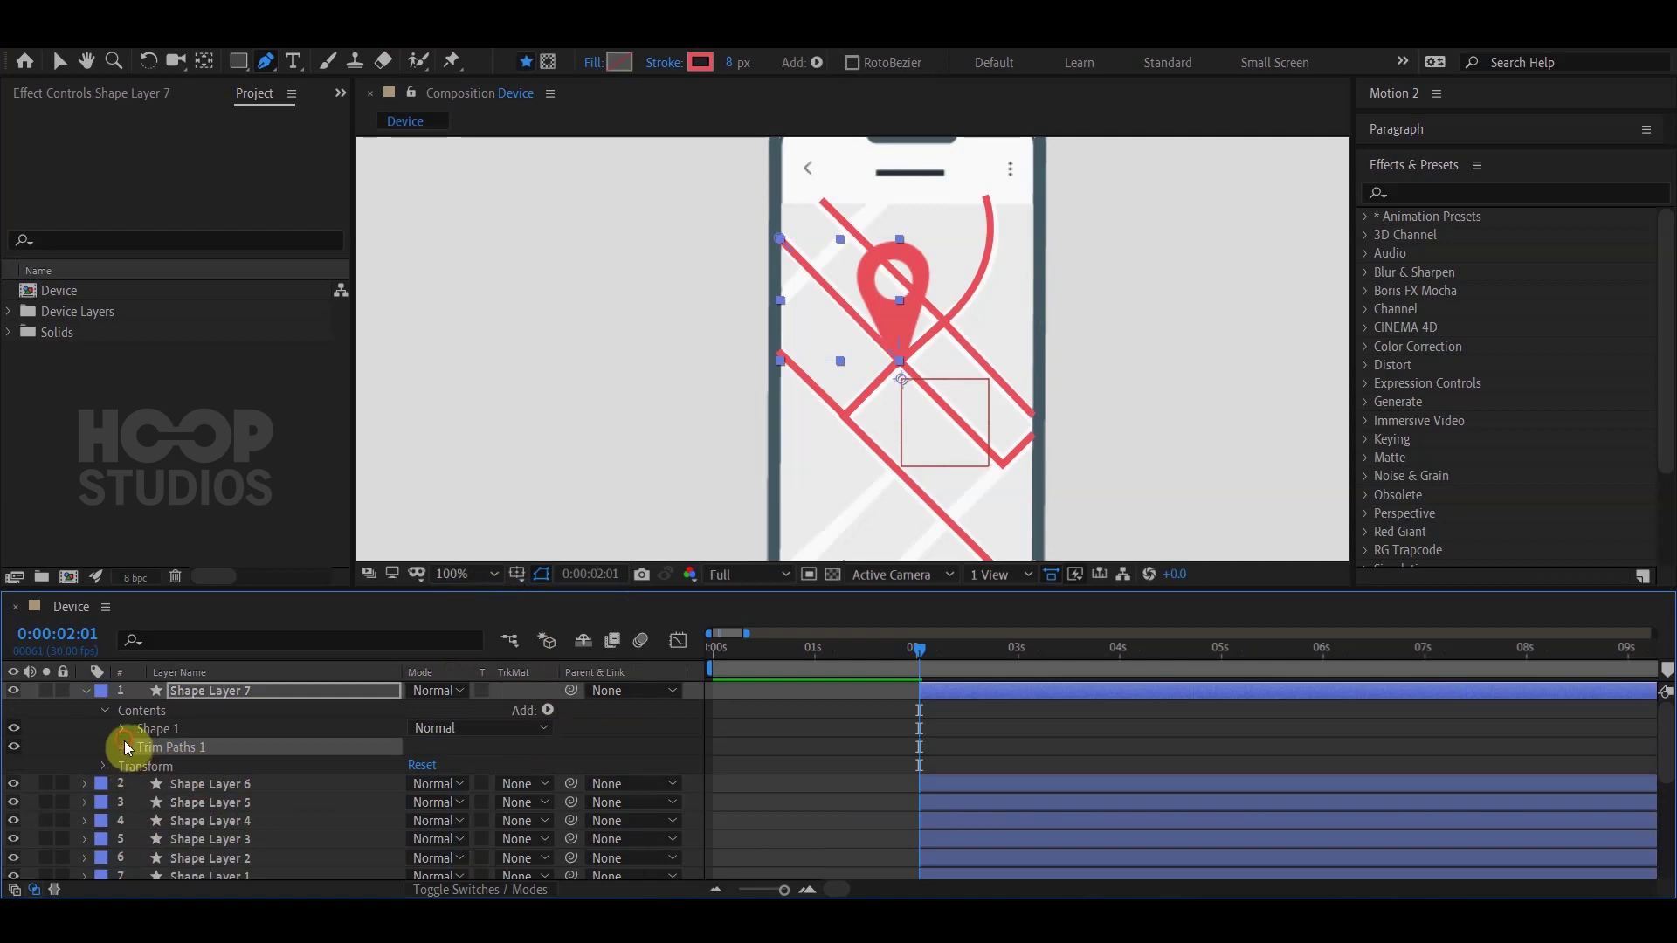
left_click(121, 747)
left_click(159, 765)
left_click(159, 783)
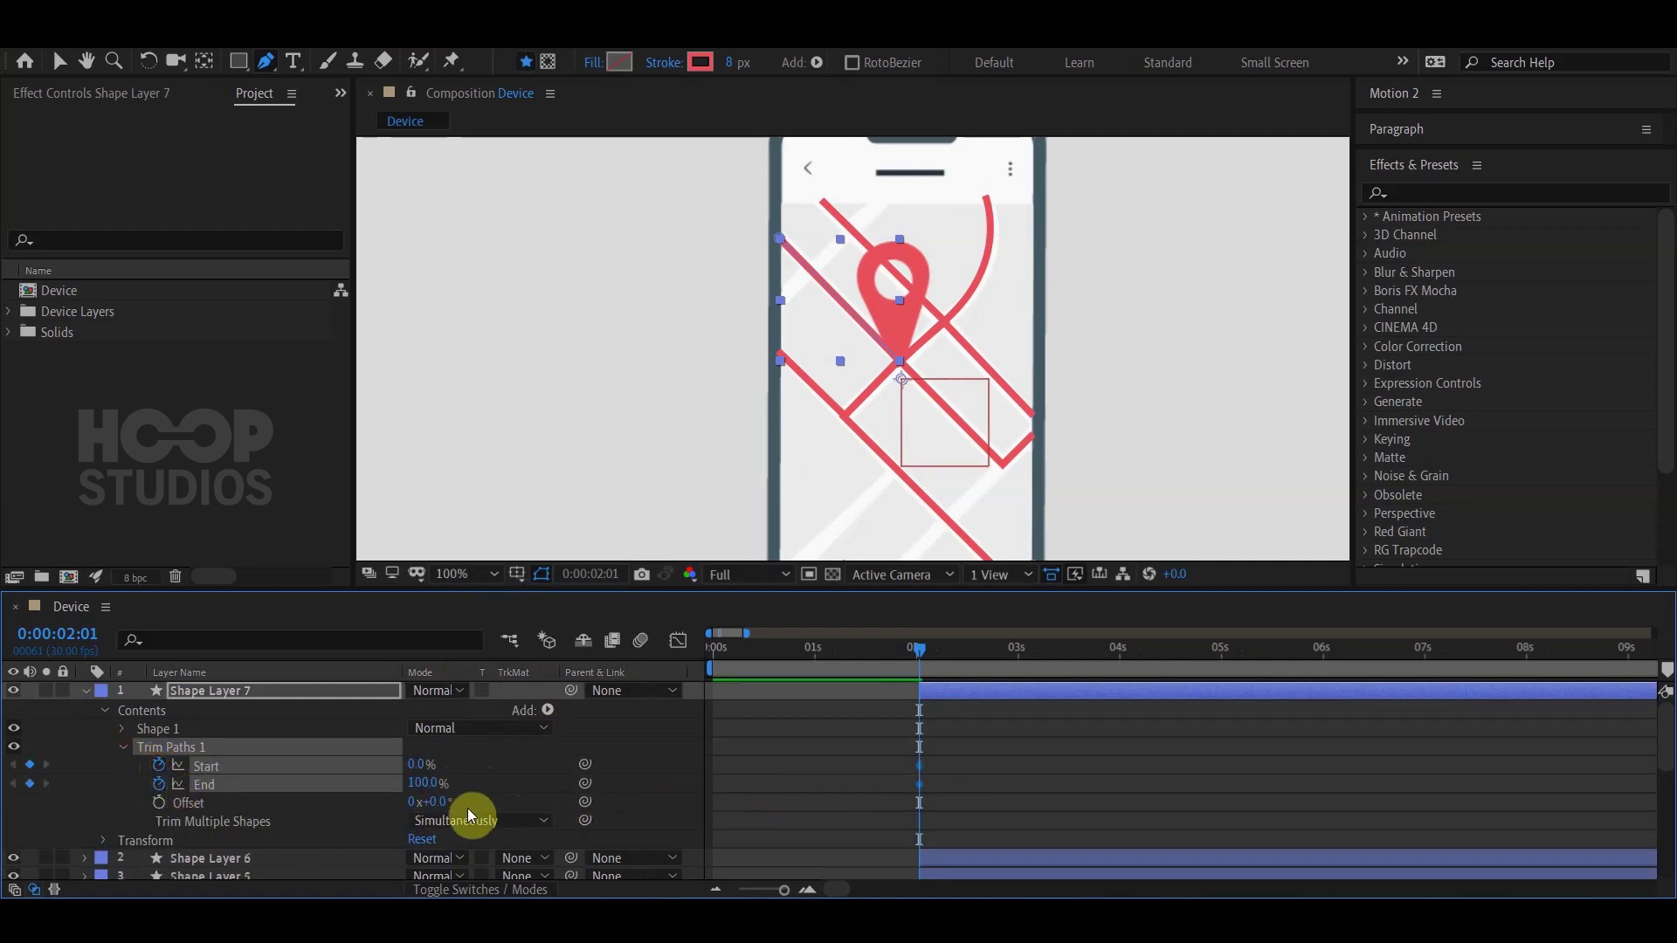
left_click_drag(423, 784, 208, 766)
left_click(1014, 660)
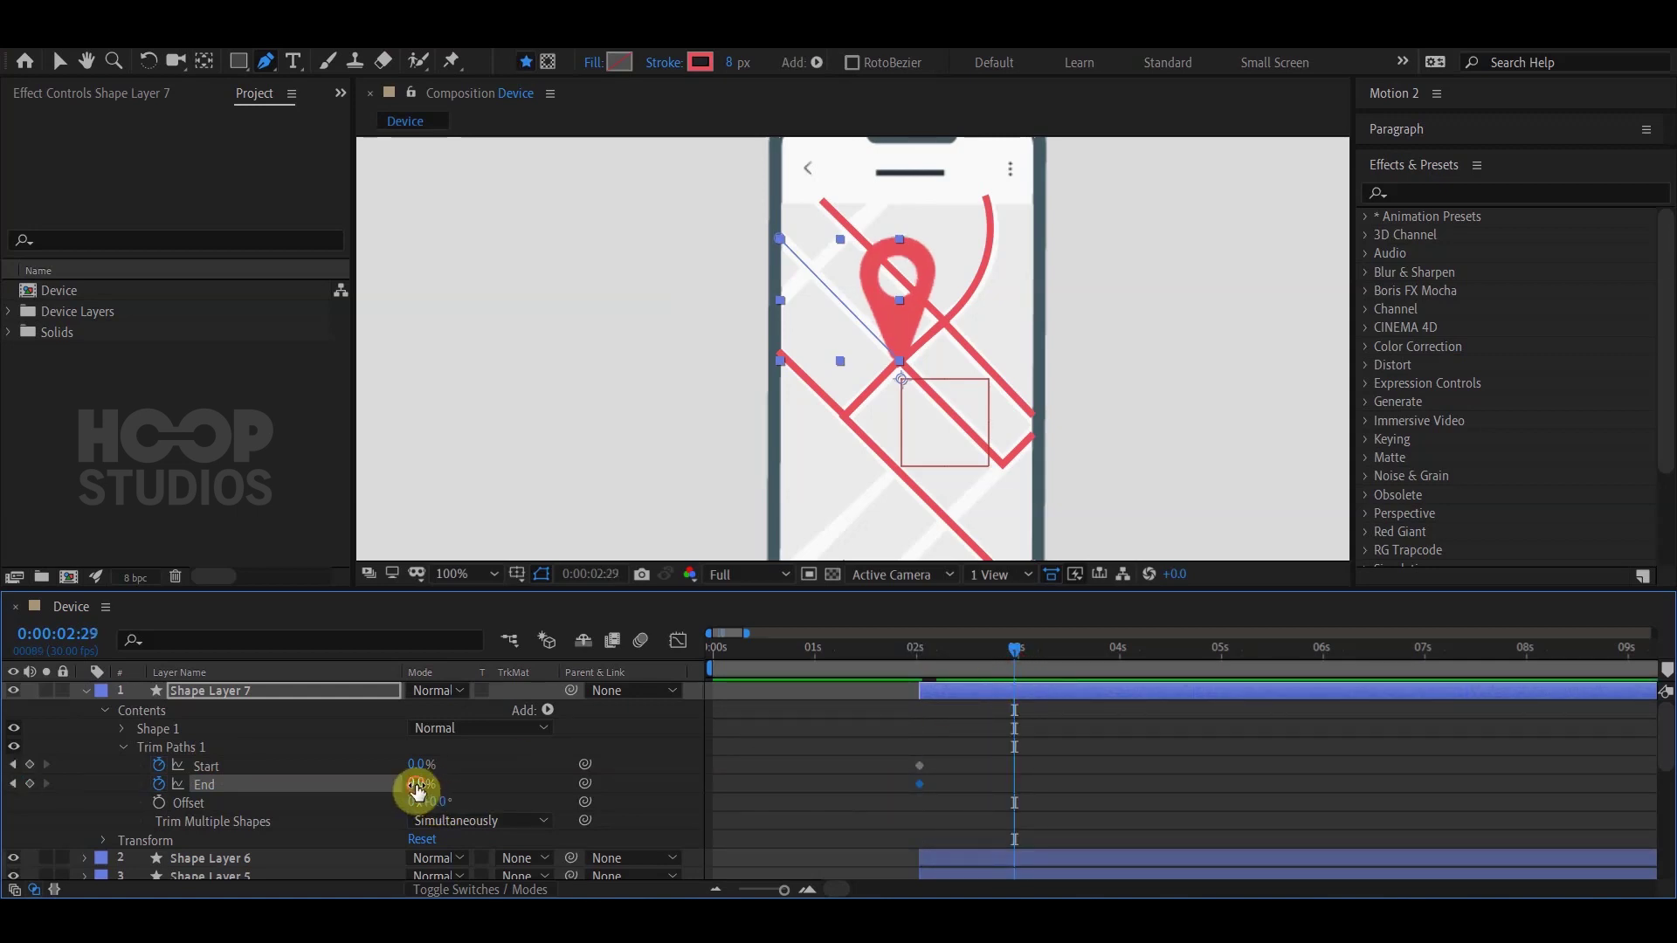
mouse_move(418, 786)
left_mouse_down()
mouse_move(422, 766)
mouse_move(612, 765)
left_mouse_up()
mouse_move(1048, 748)
left_mouse_down()
mouse_move(984, 773)
mouse_move(905, 767)
mouse_move(952, 771)
left_mouse_up()
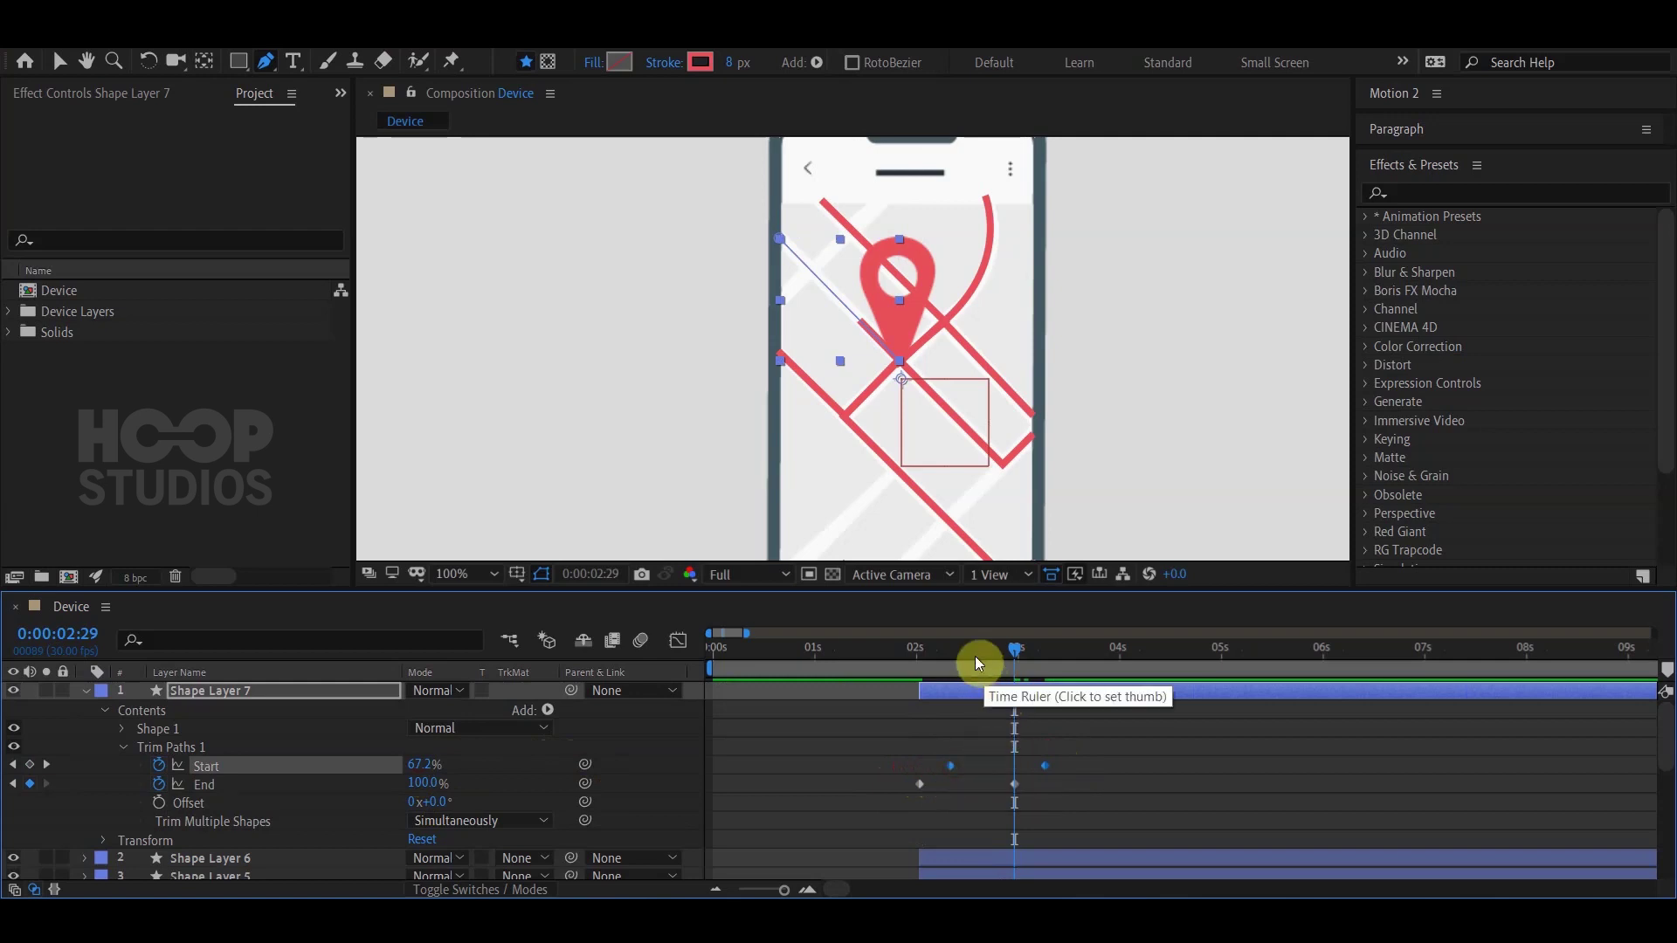
Apply Easy Ease to all the Trim Paths keyframes.
left_click_drag(975, 657, 921, 657)
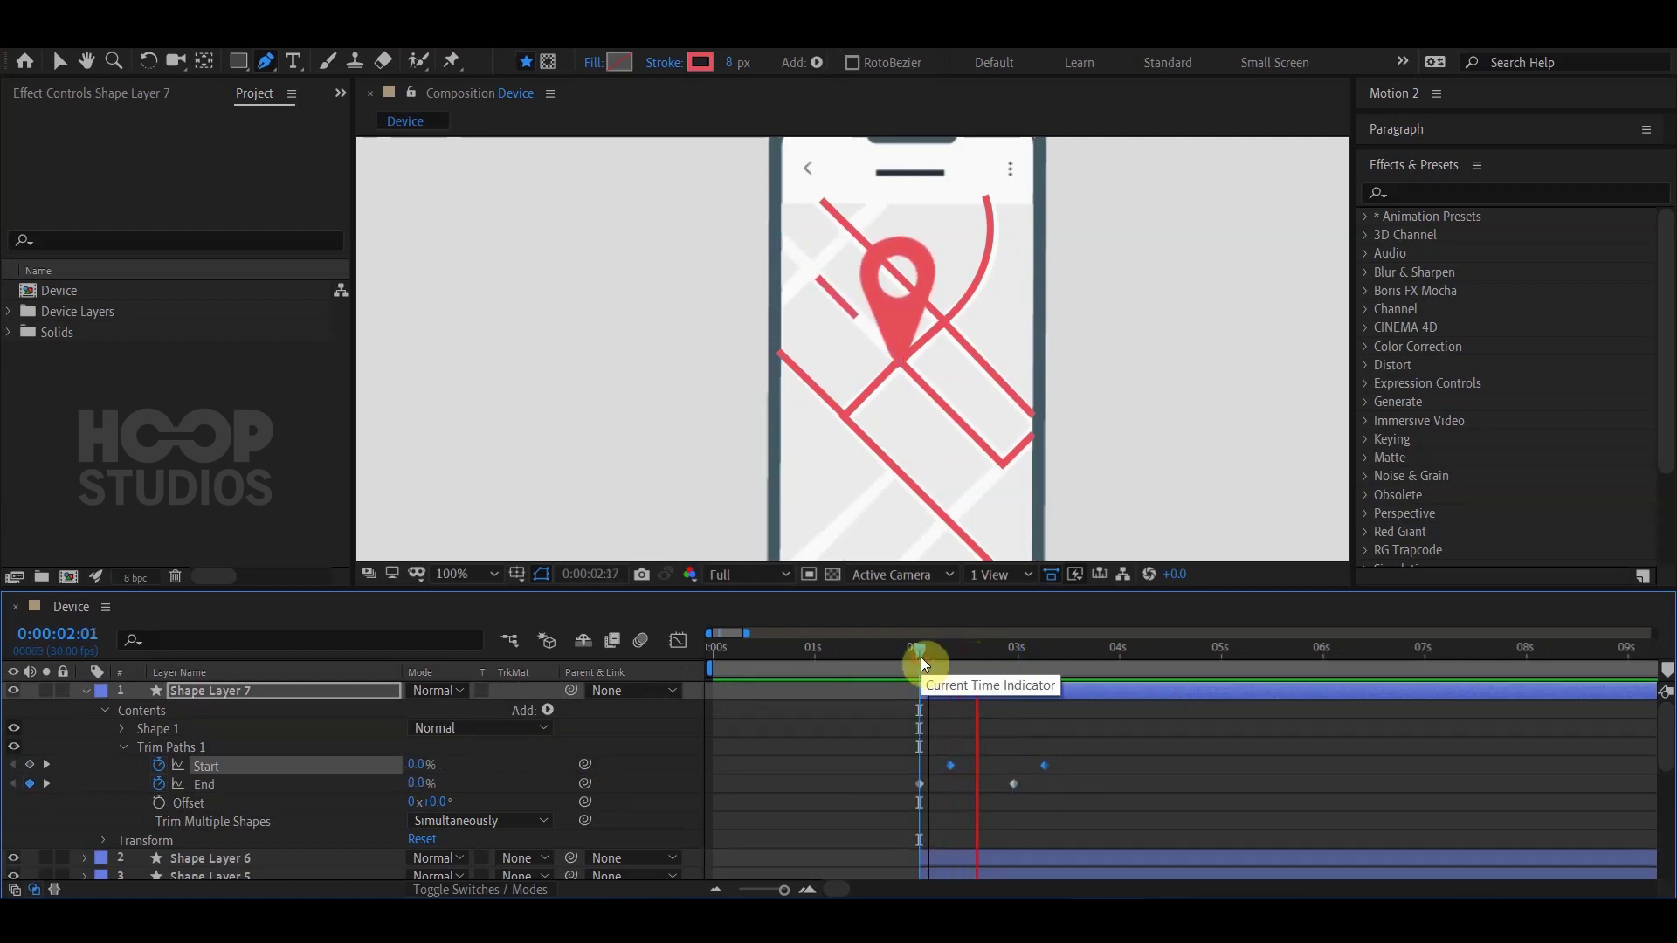
left_click_drag(1057, 752, 905, 799)
right_click(917, 783)
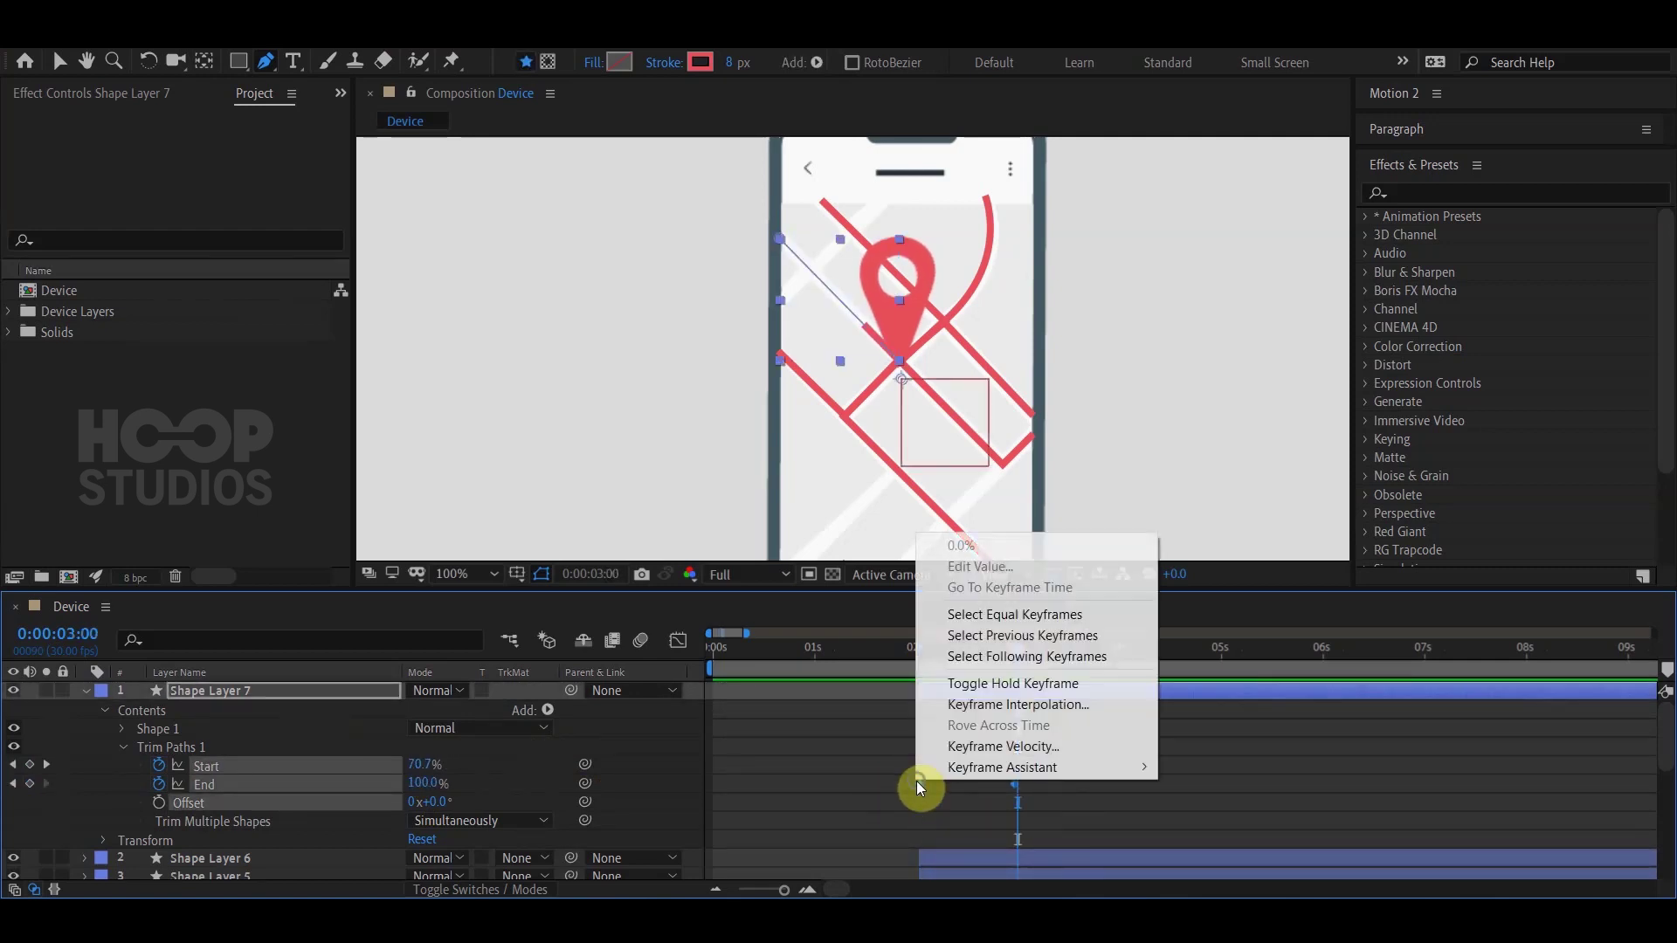
mouse_move(1048, 769)
left_click(1246, 642)
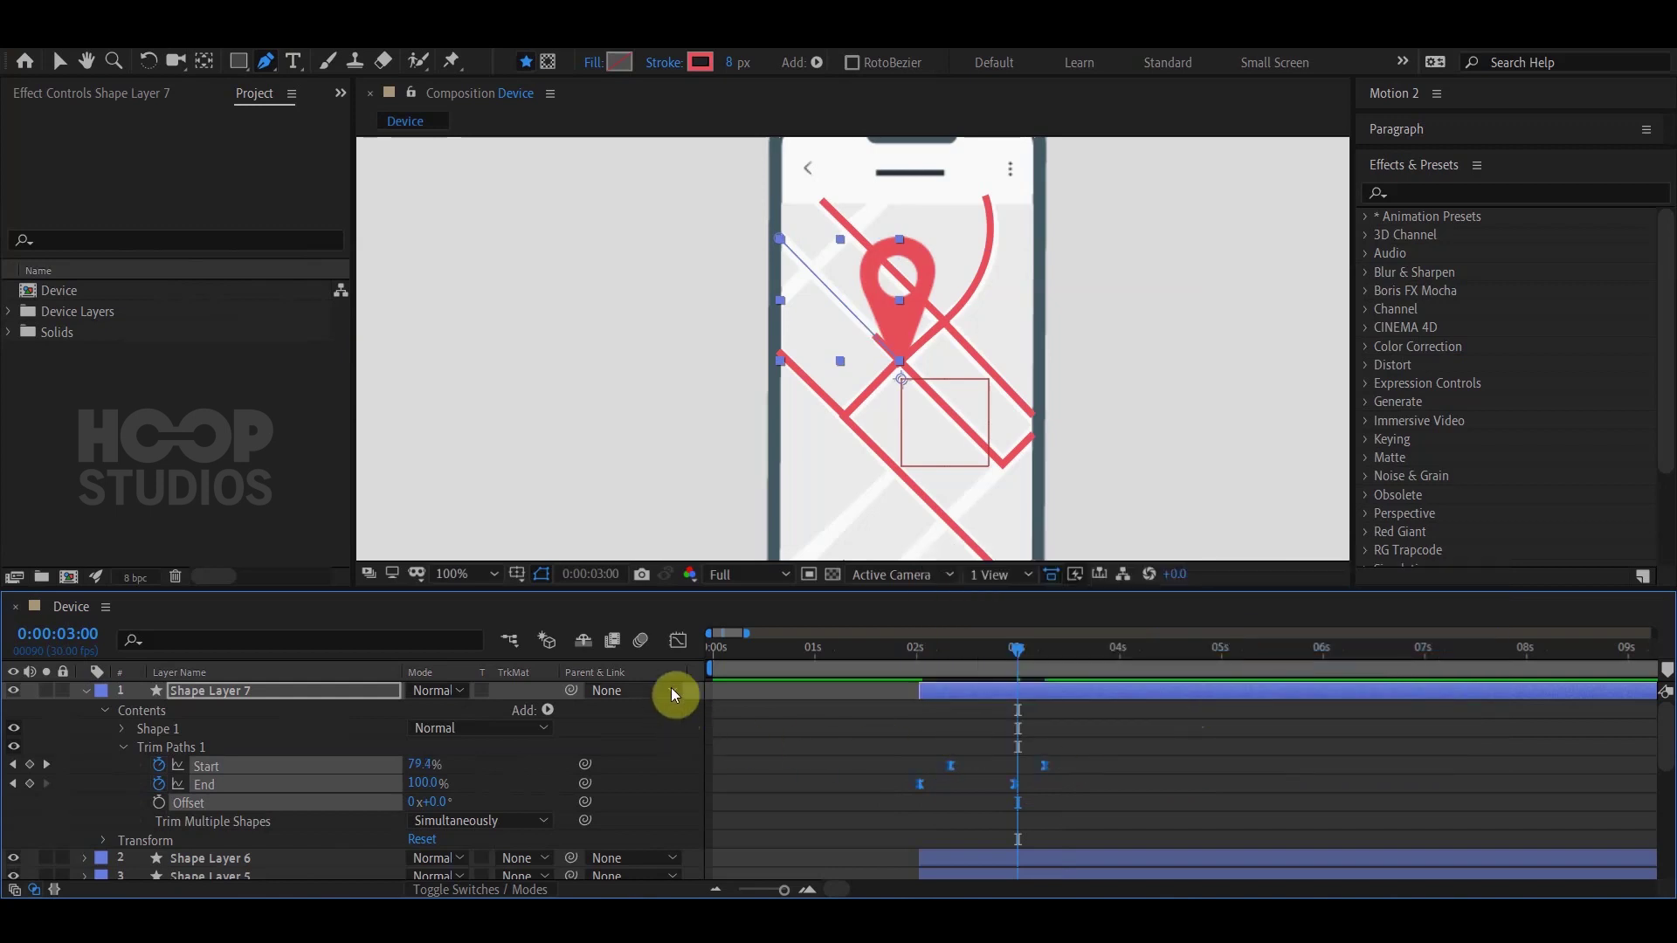
Steepen the Start and End keyframes' easing into narrow speed-graph peaks.
left_click(678, 641)
left_click_drag(1117, 808, 909, 842)
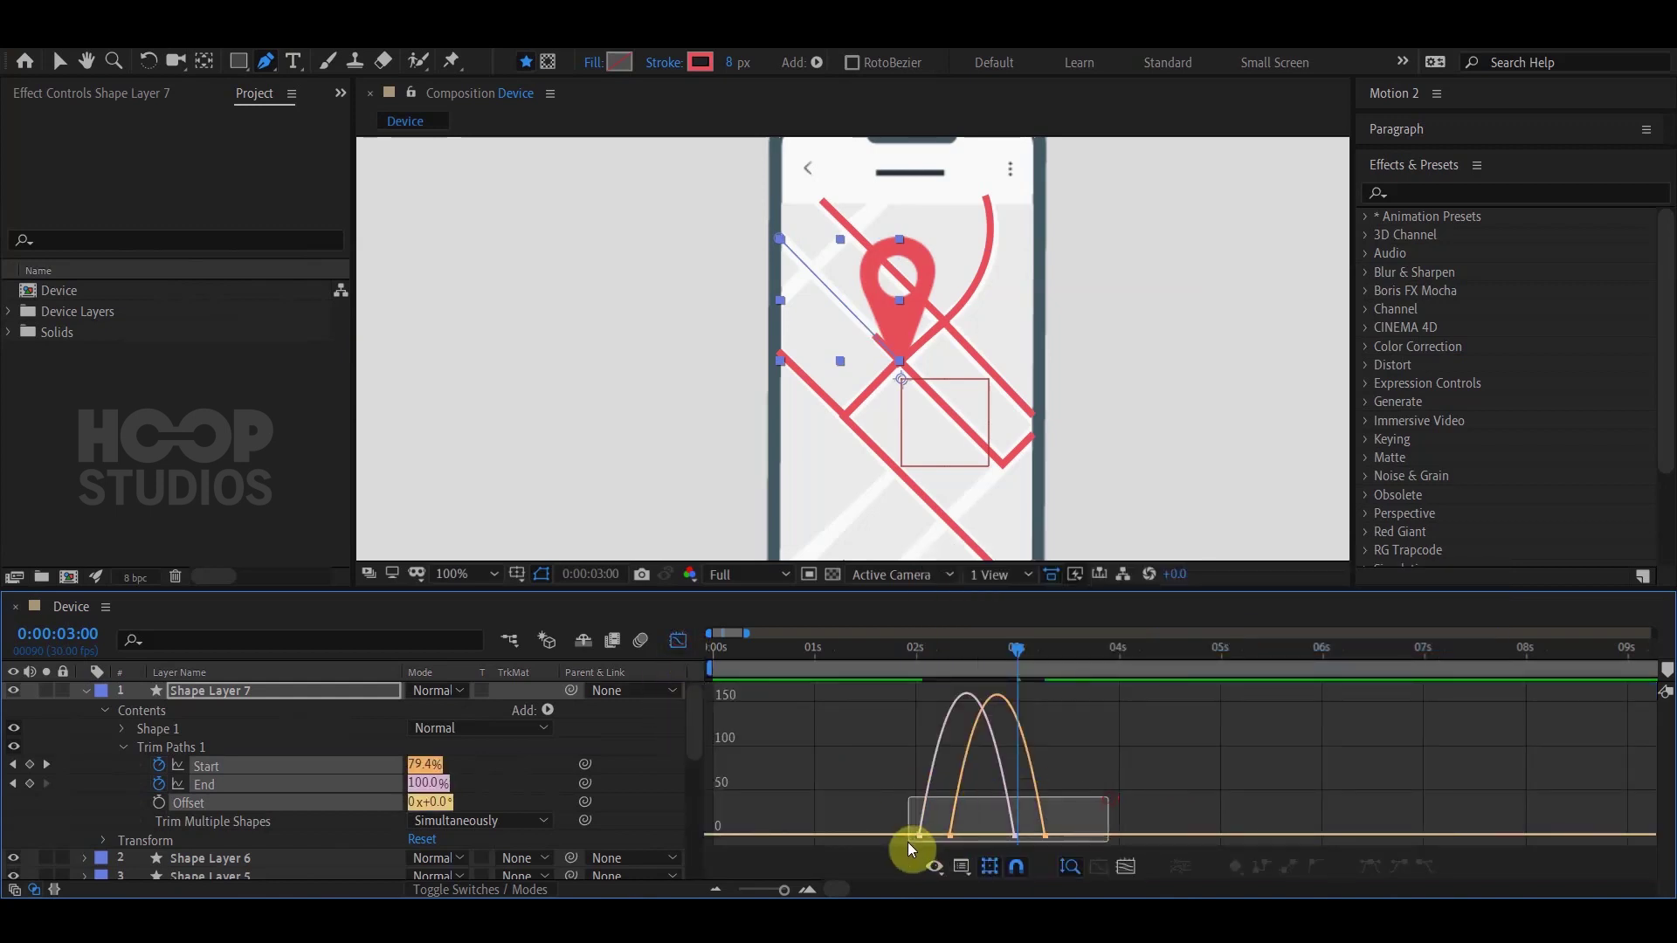
left_click(60, 68)
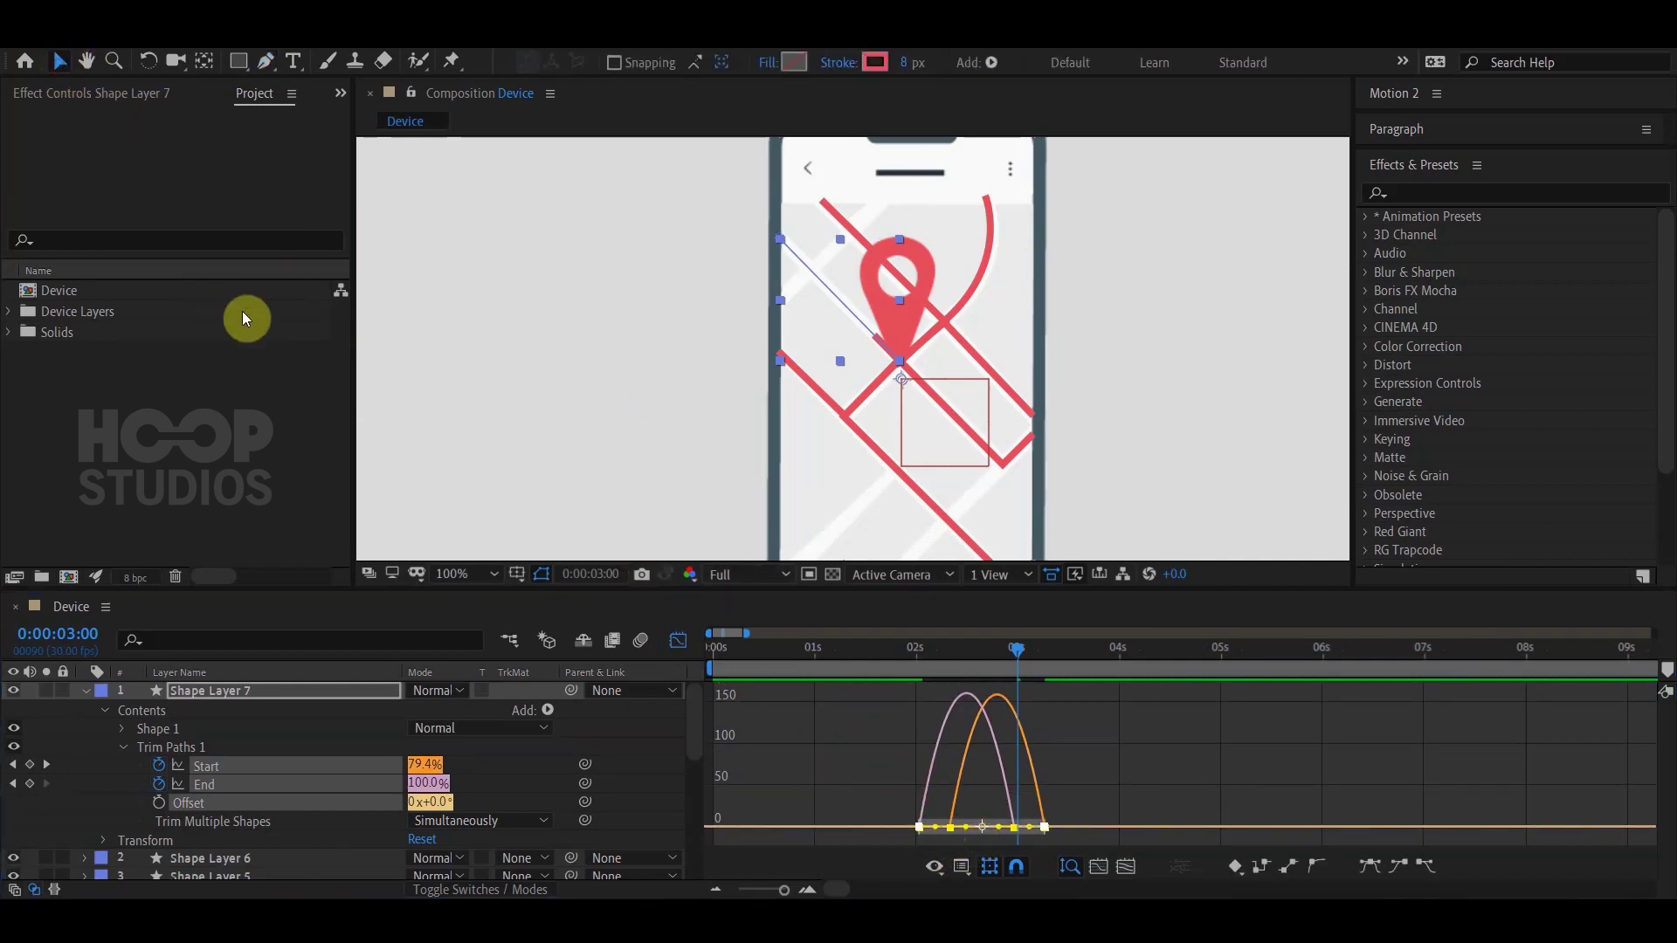
mouse_move(940, 832)
left_mouse_down()
mouse_move(992, 837)
mouse_move(954, 834)
left_mouse_up()
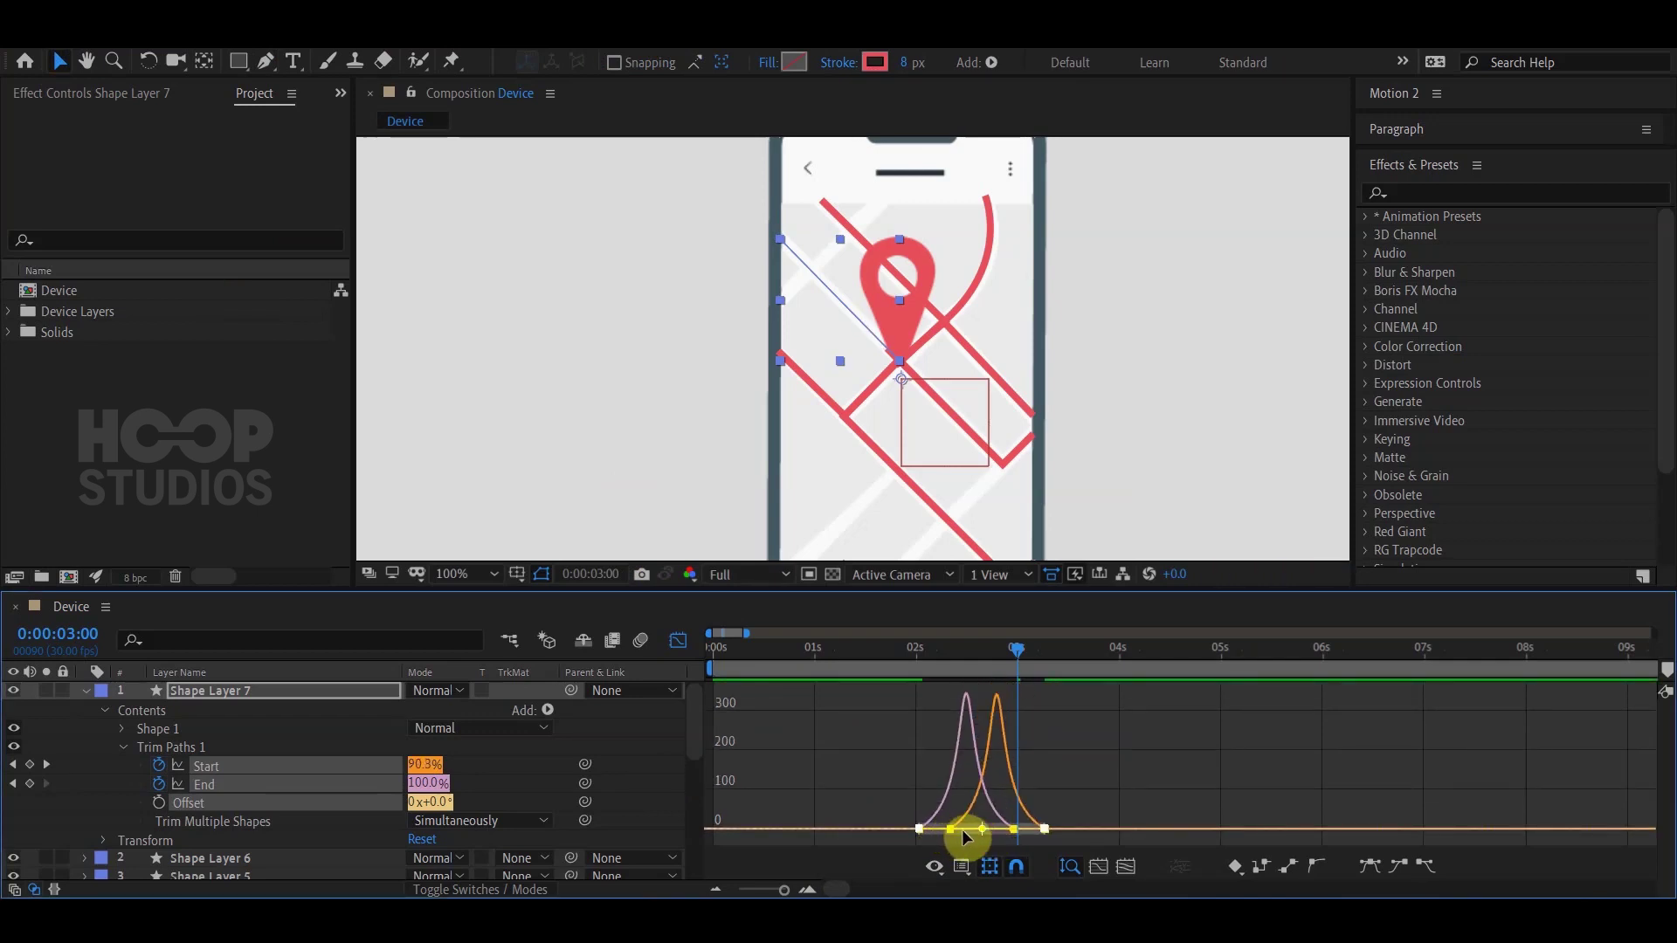
left_click_drag(951, 830, 954, 830)
left_click_drag(954, 830, 956, 830)
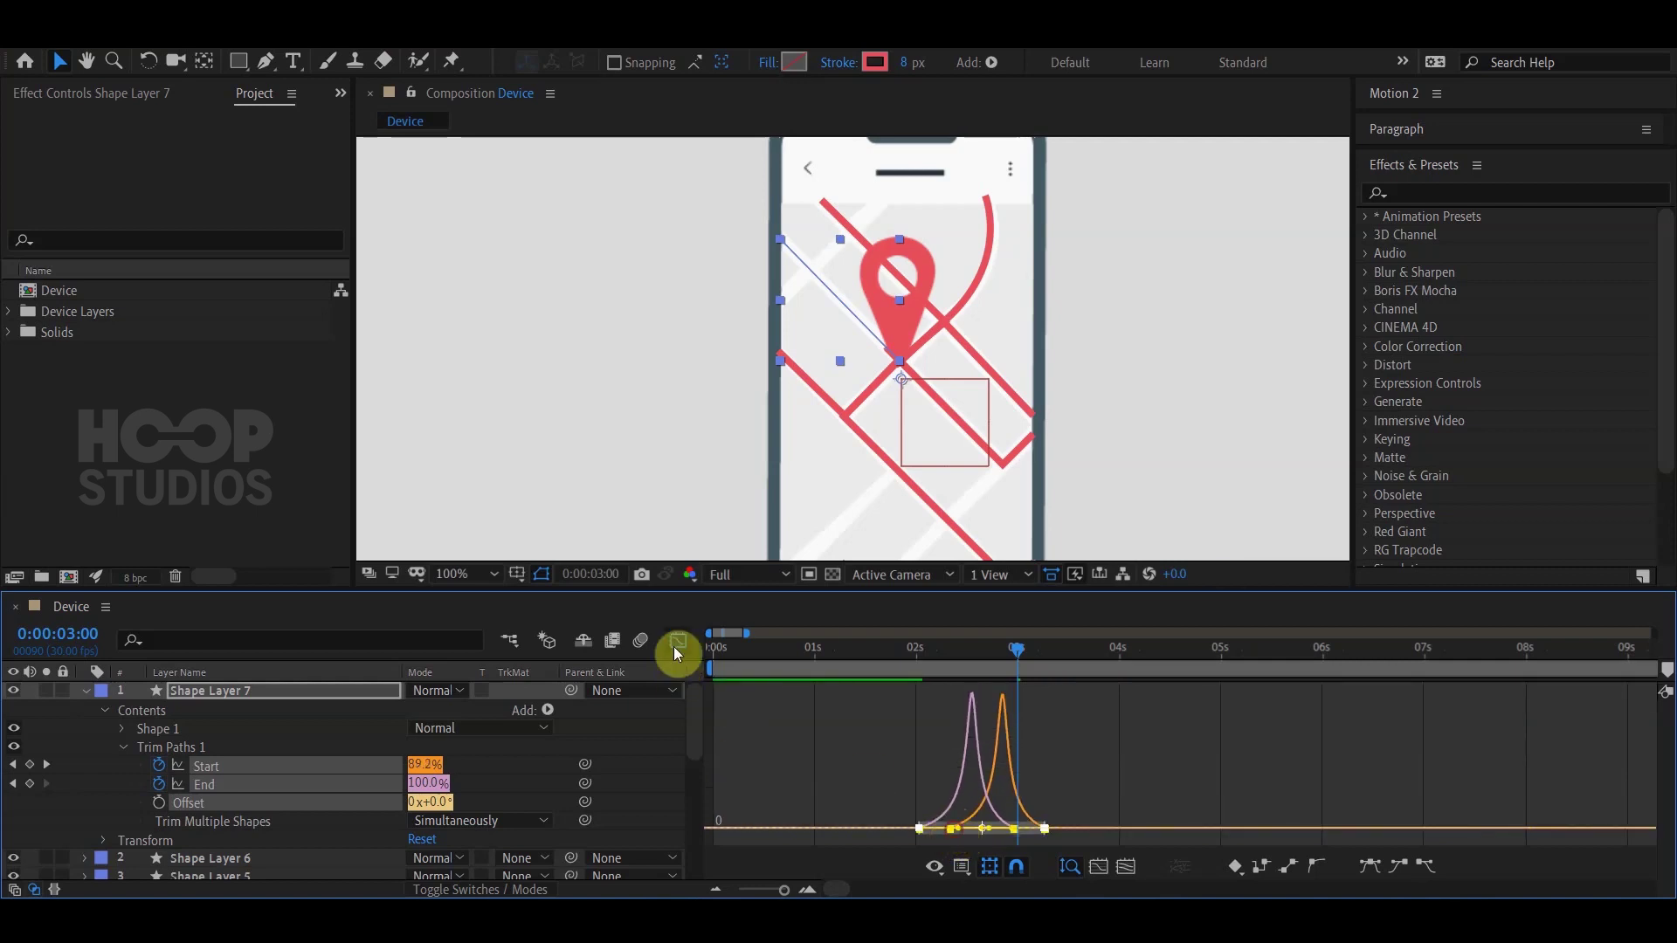
Scrub the timeline to 0:00:02:19 to check the route line drawing on.
key("shift+F3")
left_click(1020, 736)
mouse_move(951, 648)
left_mouse_down()
mouse_move(908, 656)
mouse_move(980, 651)
left_mouse_up()
left_click(123, 729)
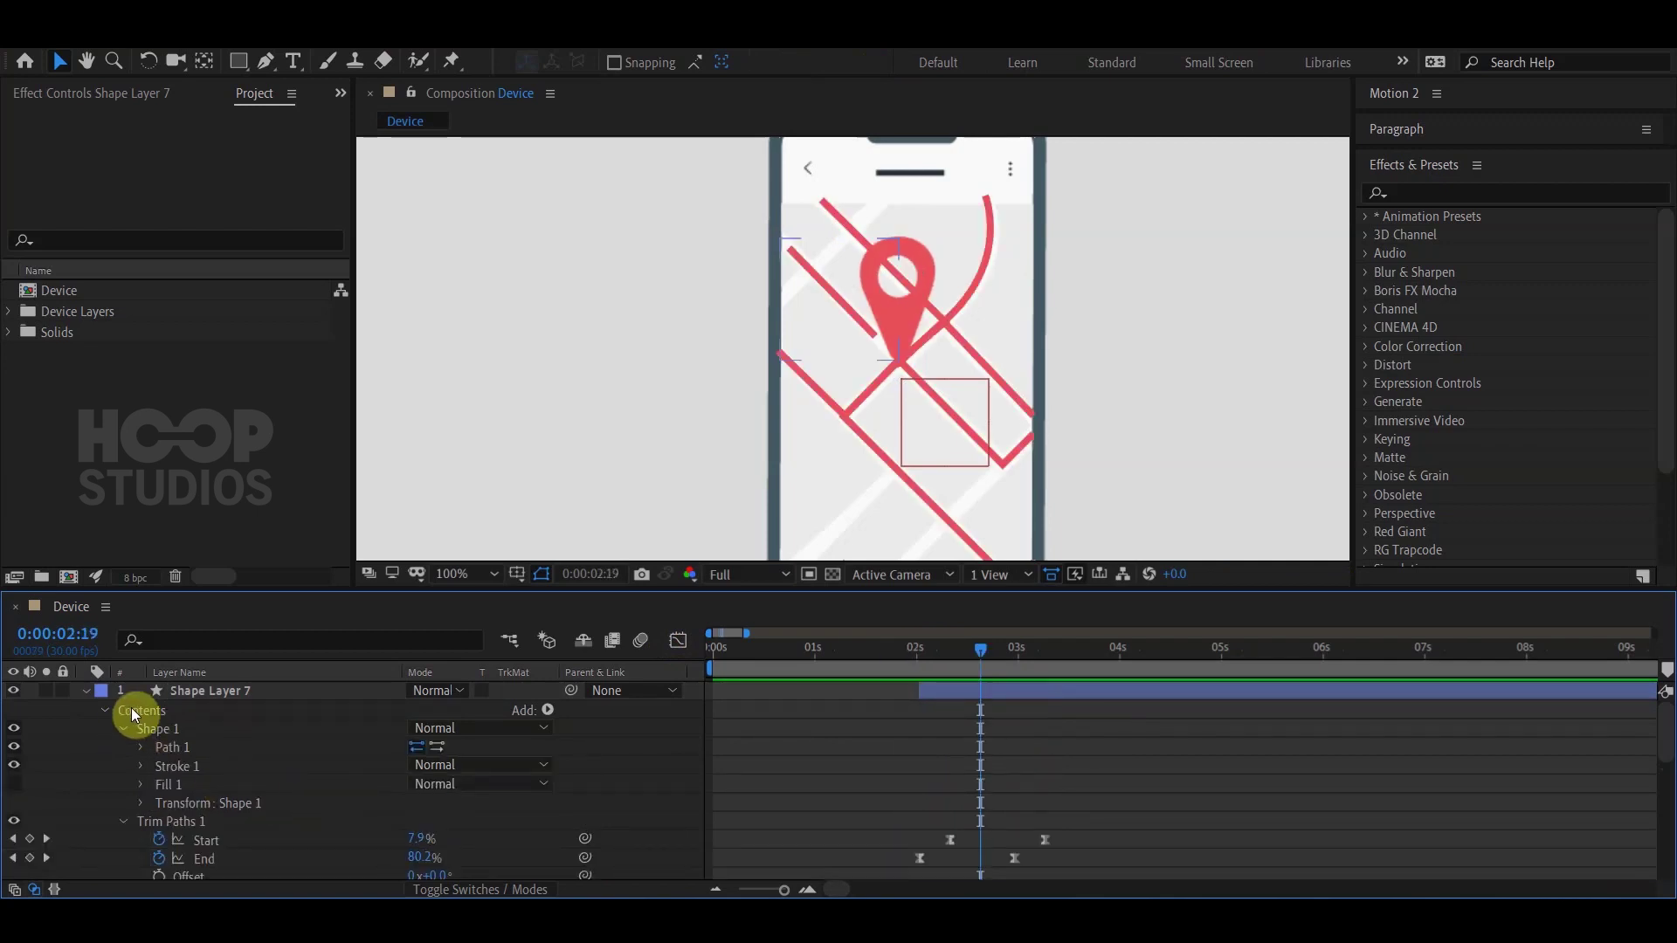
Select Shape Layers 1–7 and filter the timeline to show their Line Cap properties.
left_click(84, 690)
left_click(213, 690)
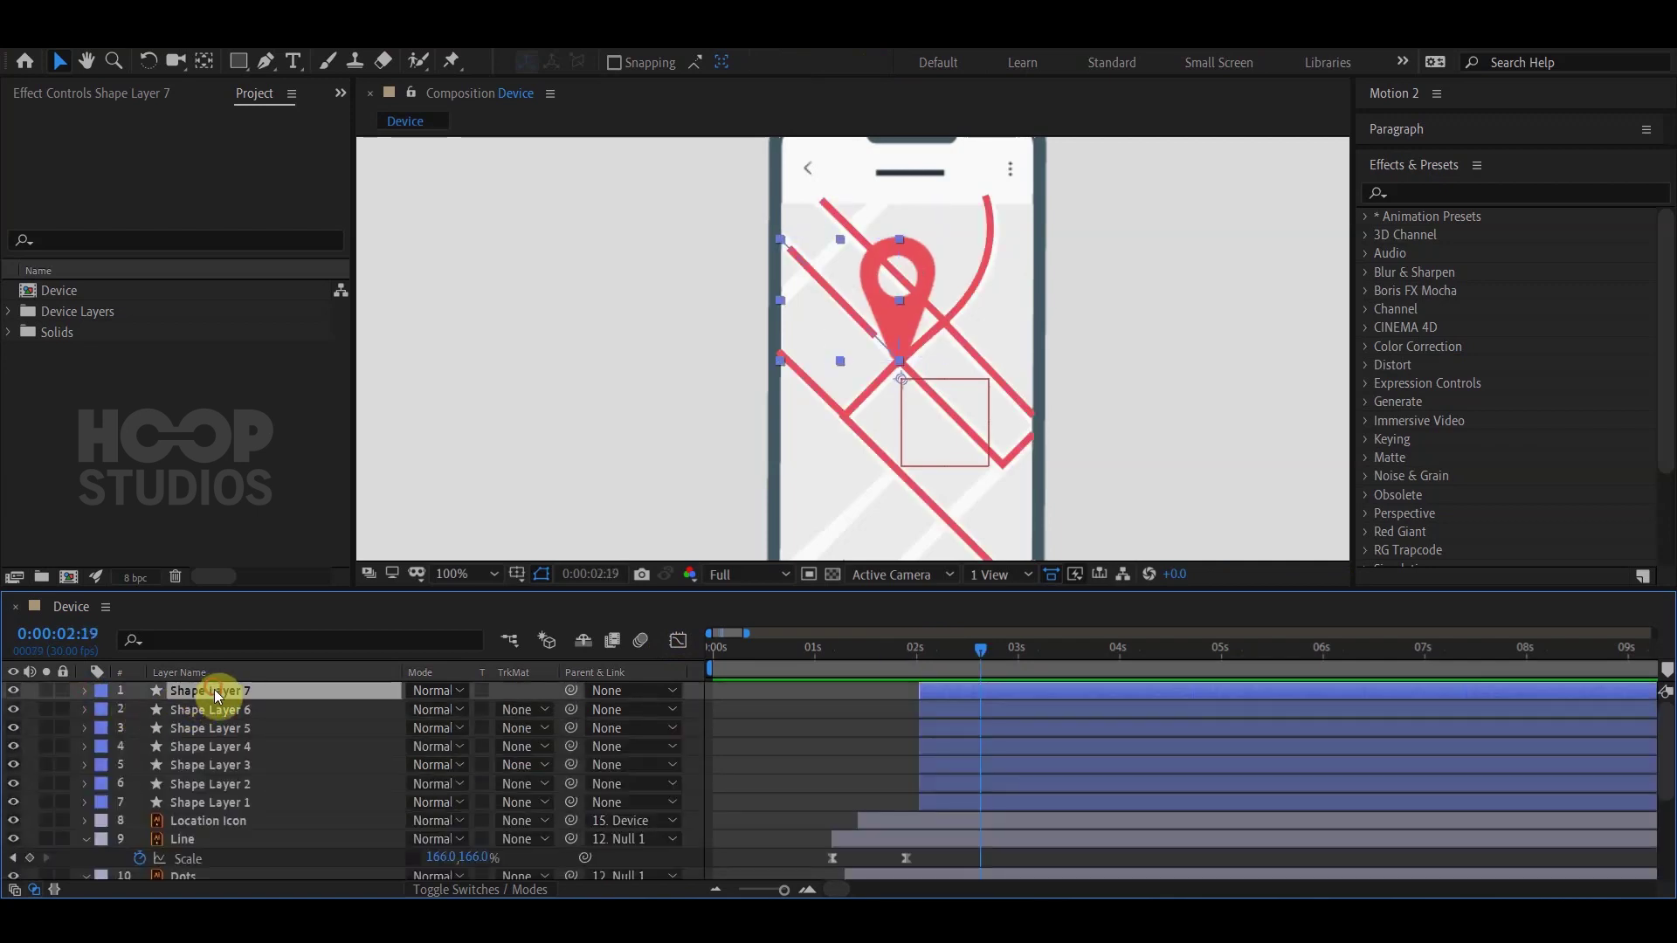
left_click(241, 803, "shift")
left_click(232, 645)
type("line ")
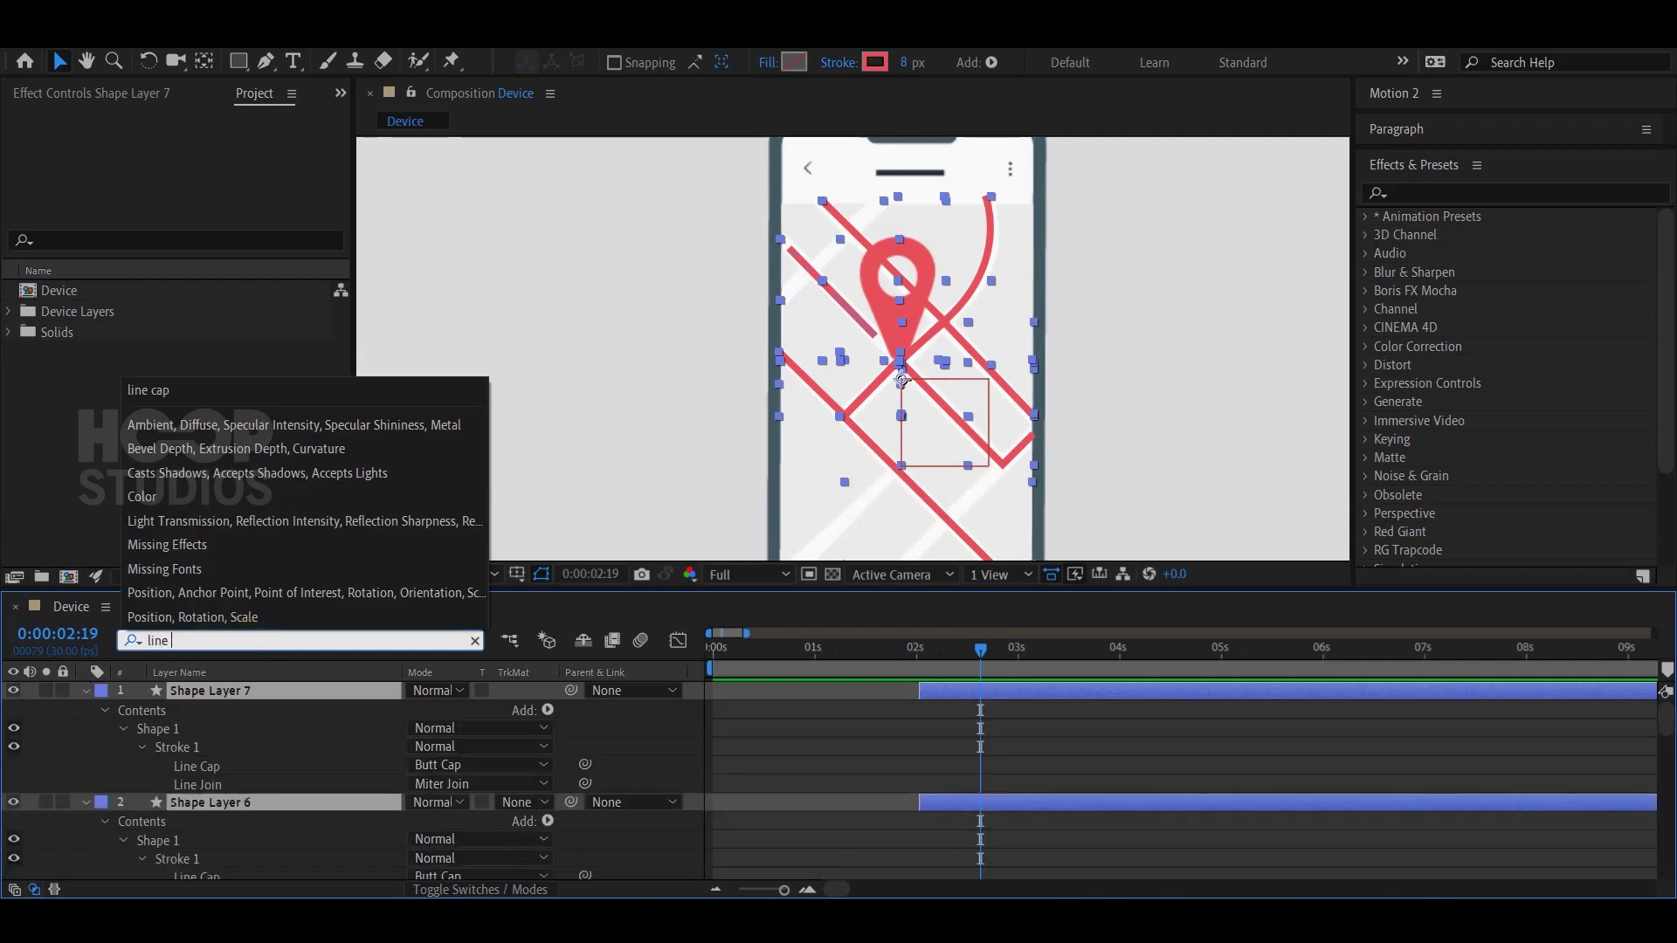
type("cap")
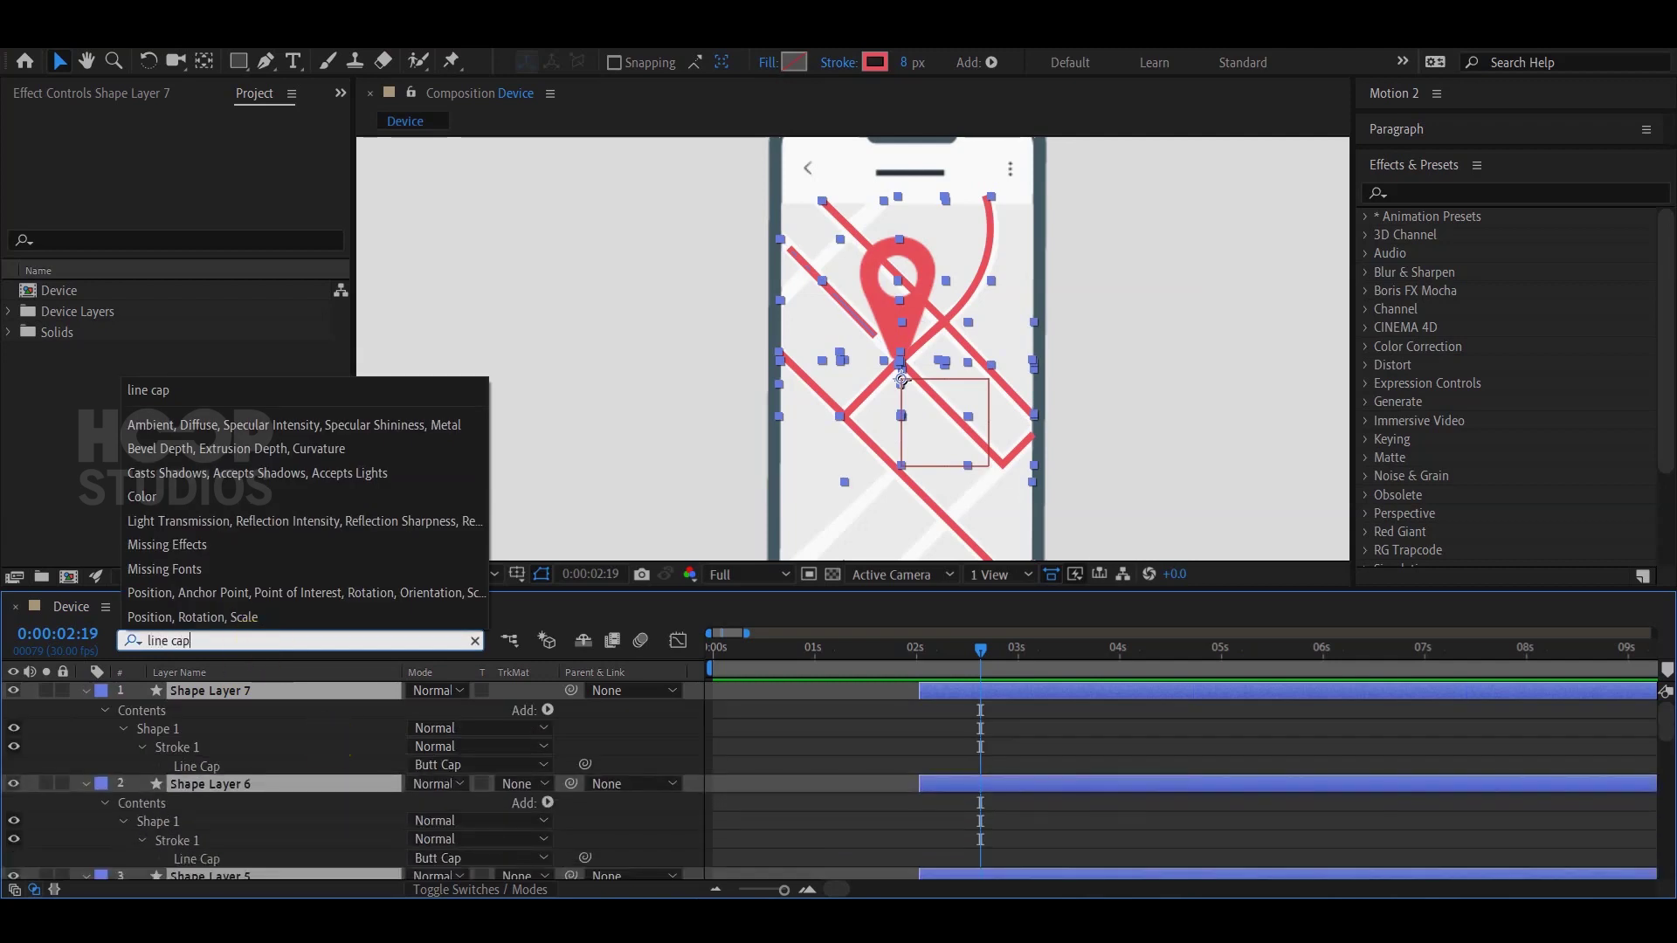
Set Line Cap to Round Cap on Shape Layers 7, 6 and 5.
left_click(486, 763)
left_click(471, 802)
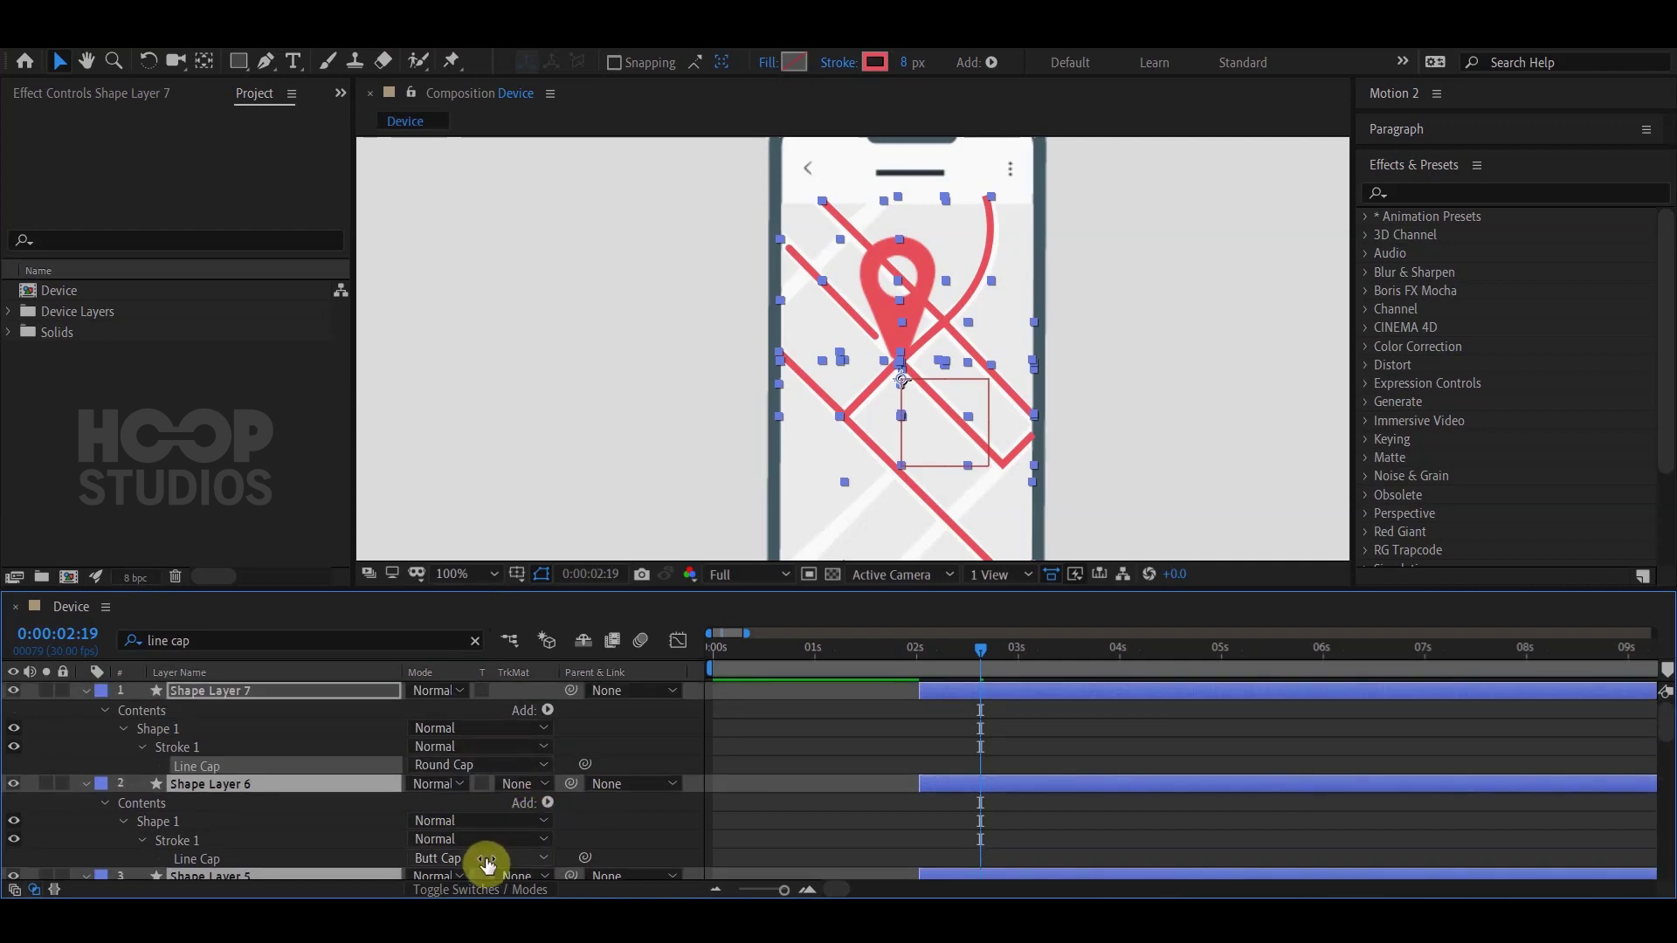
left_click(488, 865)
left_click(476, 816)
scroll(622, 837, "down", 3)
left_click(489, 830)
left_click(476, 797)
Set Round Cap on the remaining route line layers down to Shape Layer 1.
scroll(551, 828, "down", 3)
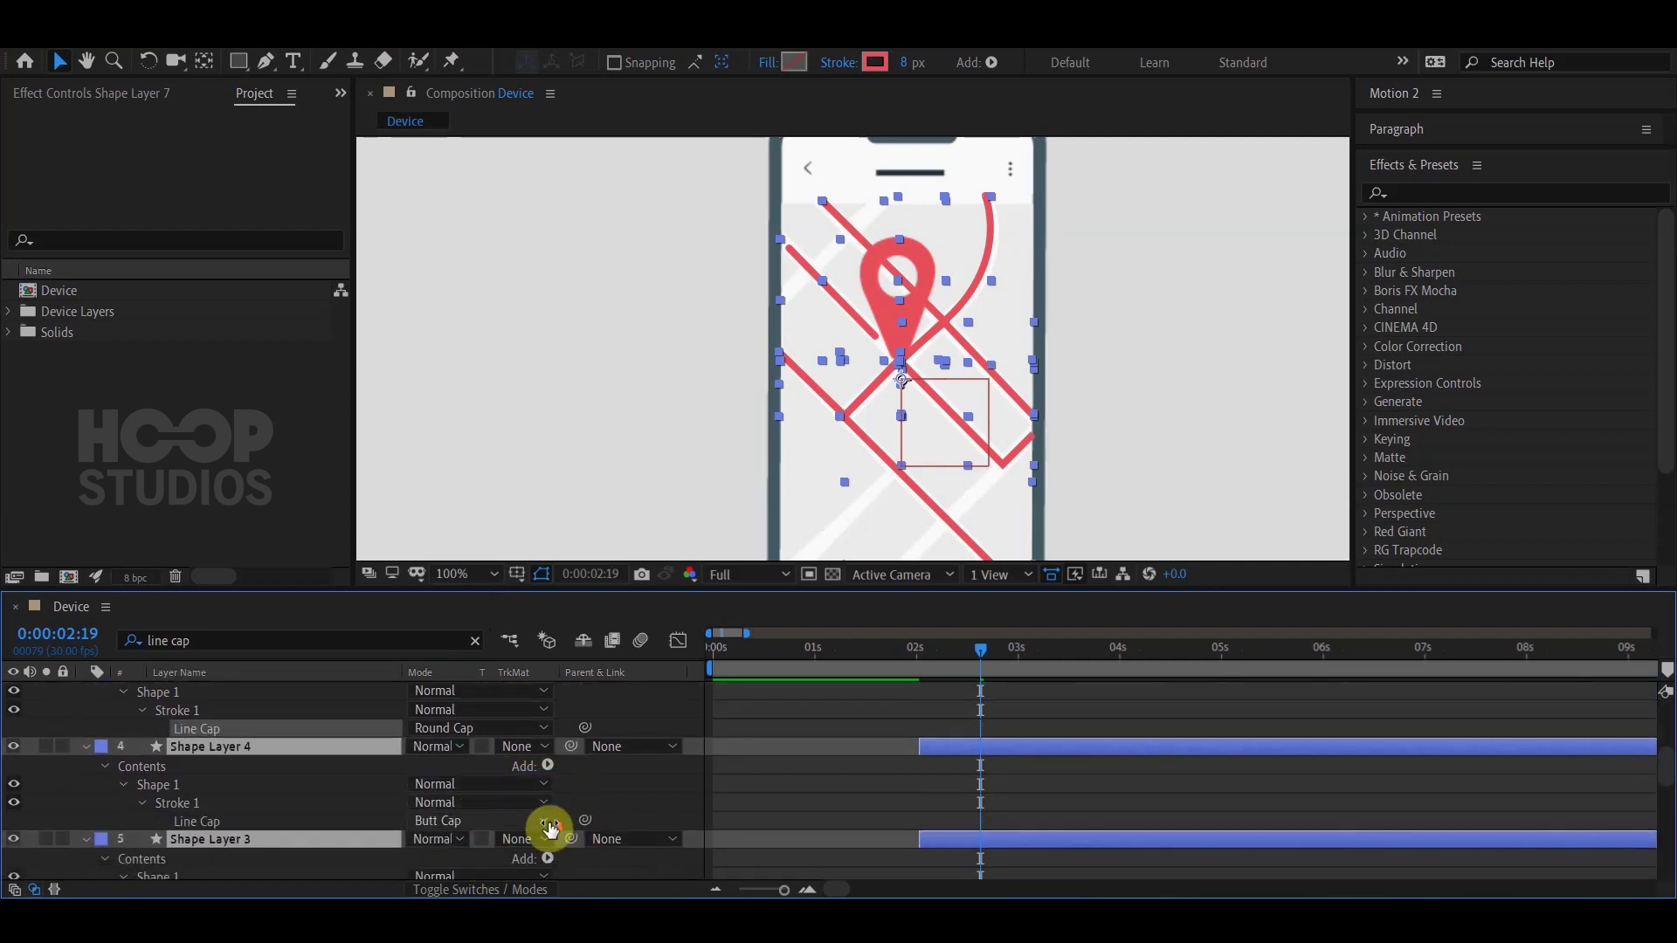
scroll(538, 825, "down", 3)
left_click(487, 802)
left_click(476, 860)
left_click(488, 802)
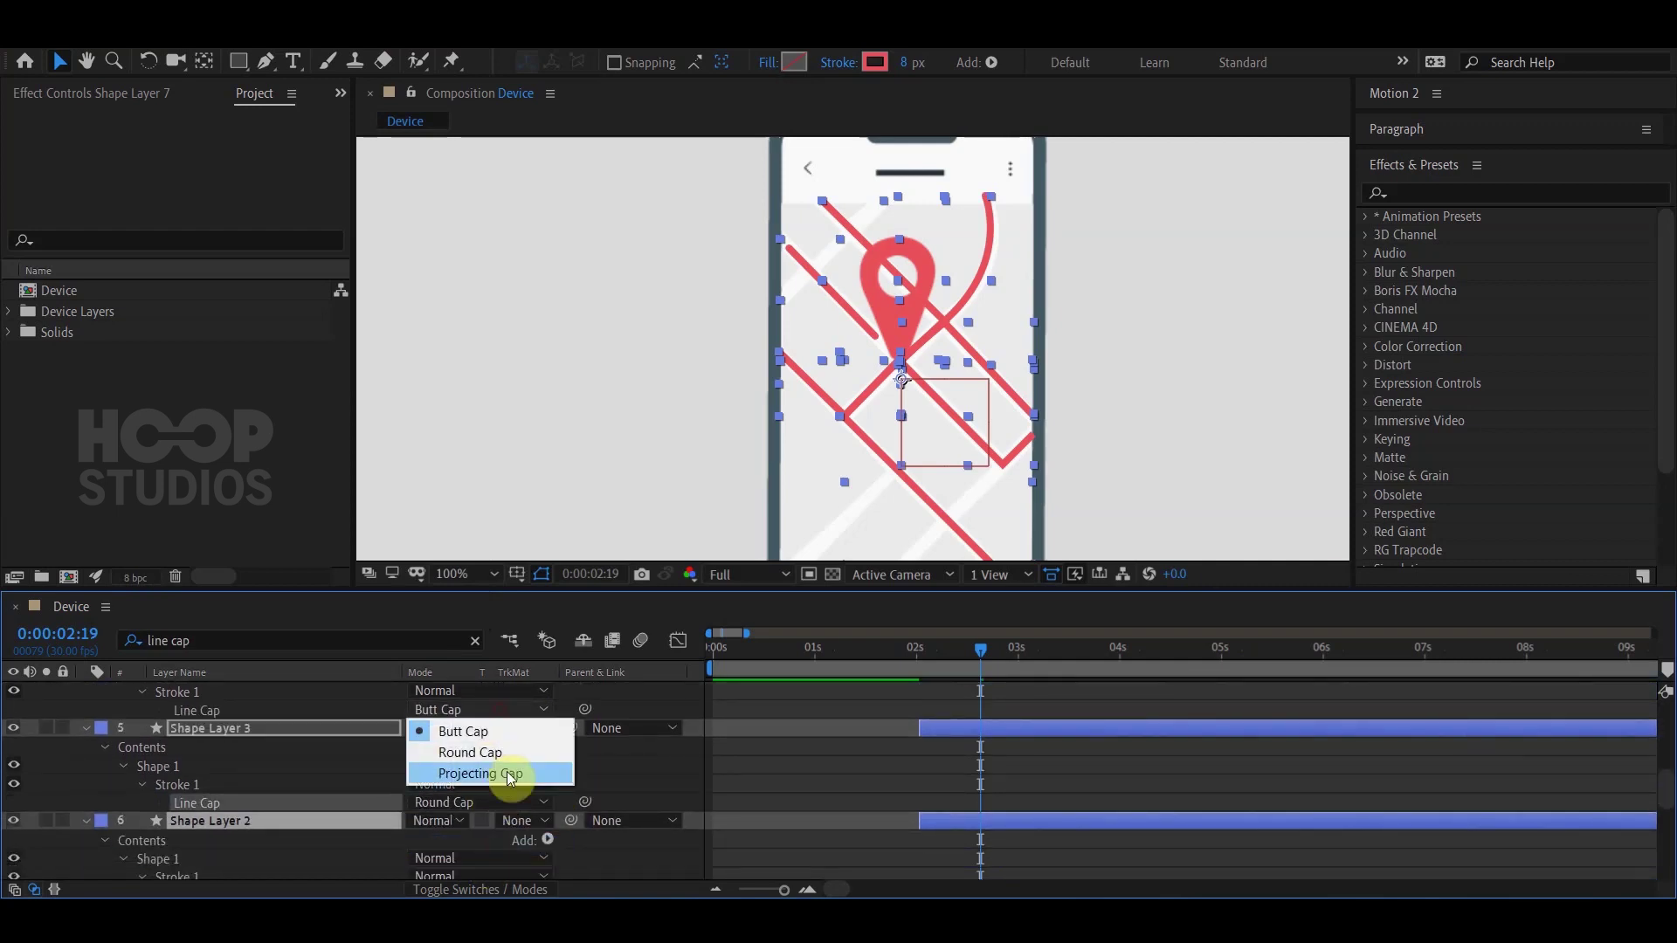
left_click(476, 756)
scroll(610, 805, "down", 3)
scroll(520, 826, "down", 3)
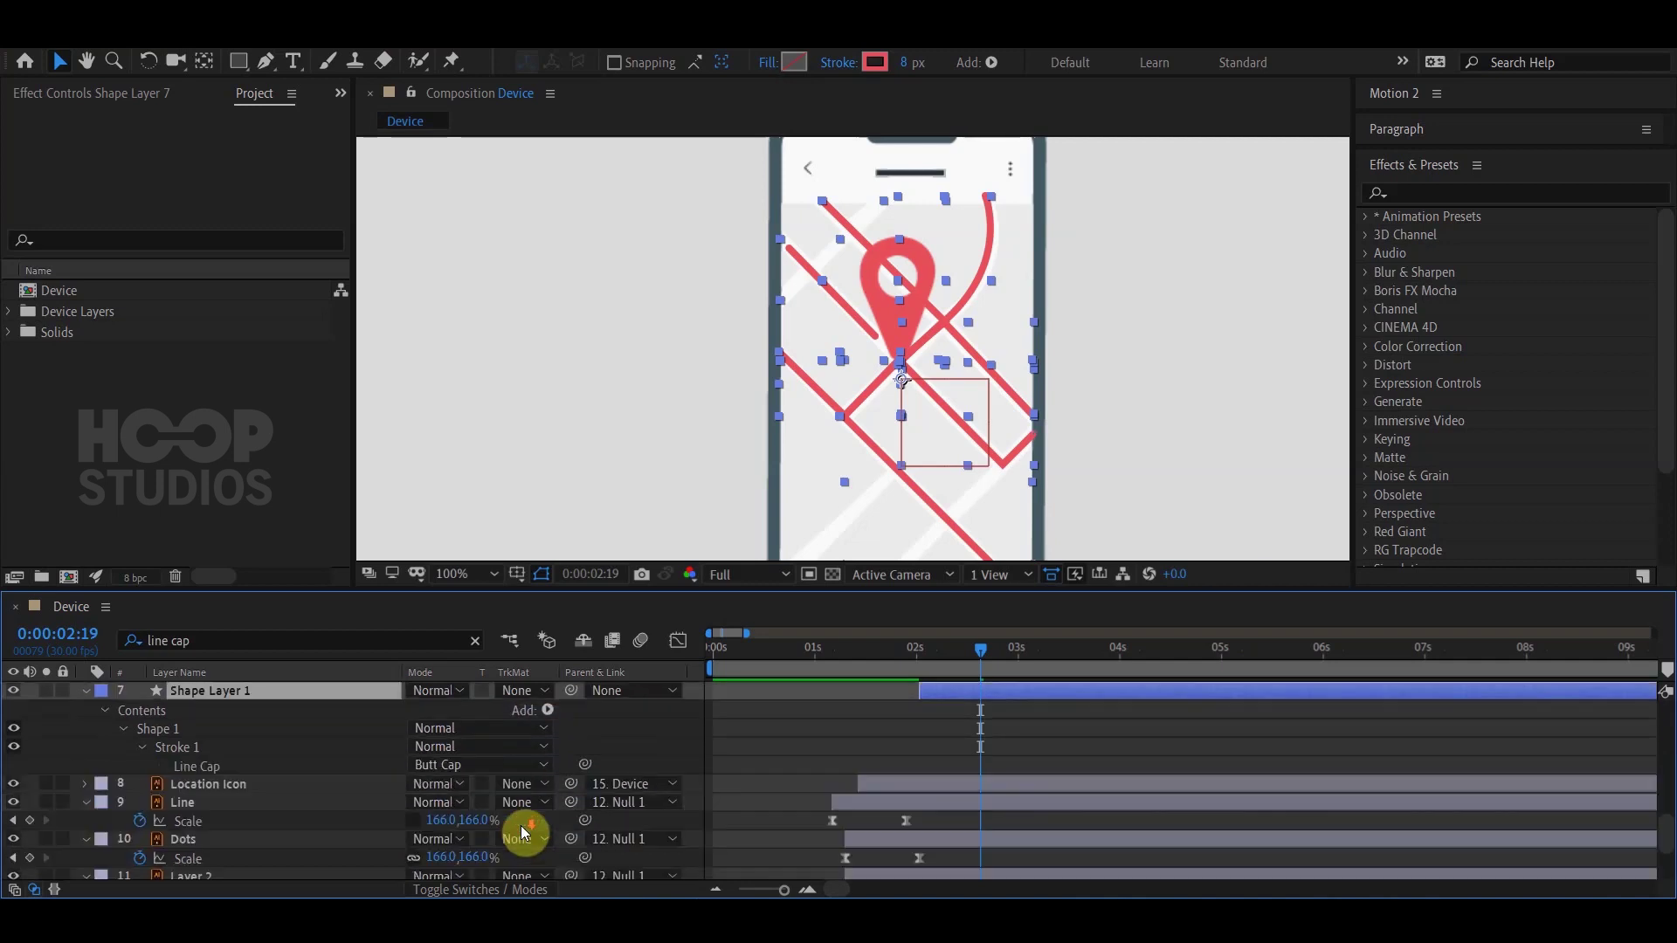
left_click(487, 765)
left_click(476, 804)
scroll(653, 747, "up", 10)
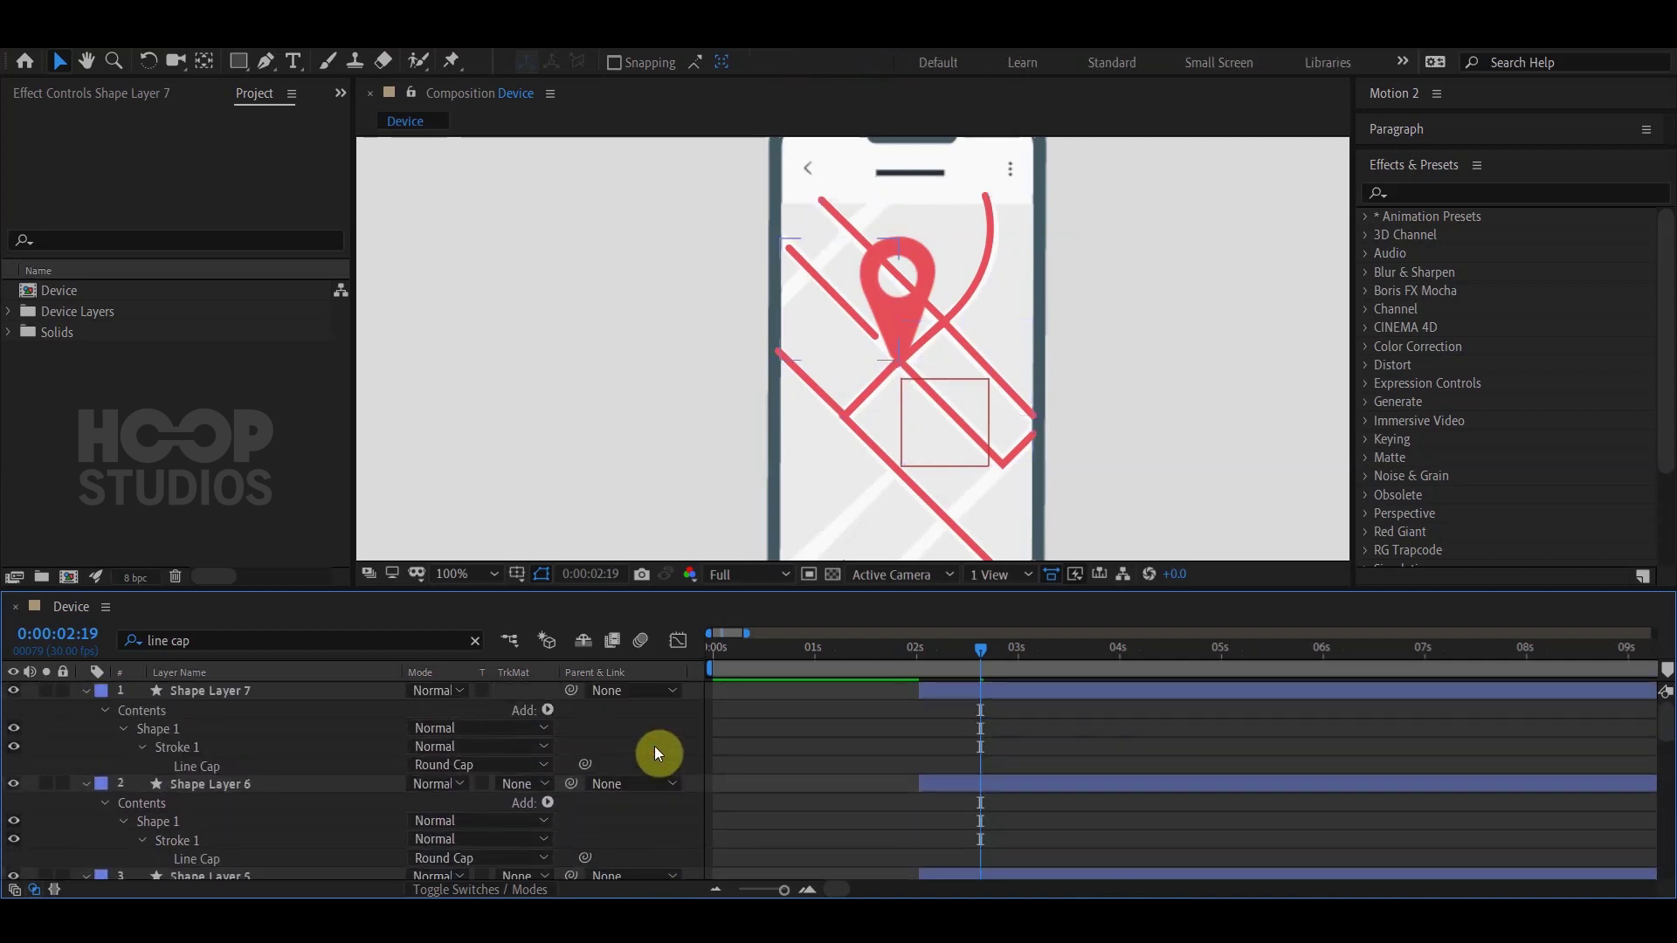
Isolate Shape Layer 7 and reveal its keyframed Trim Paths Start and End properties.
key("Escape")
left_click(208, 709)
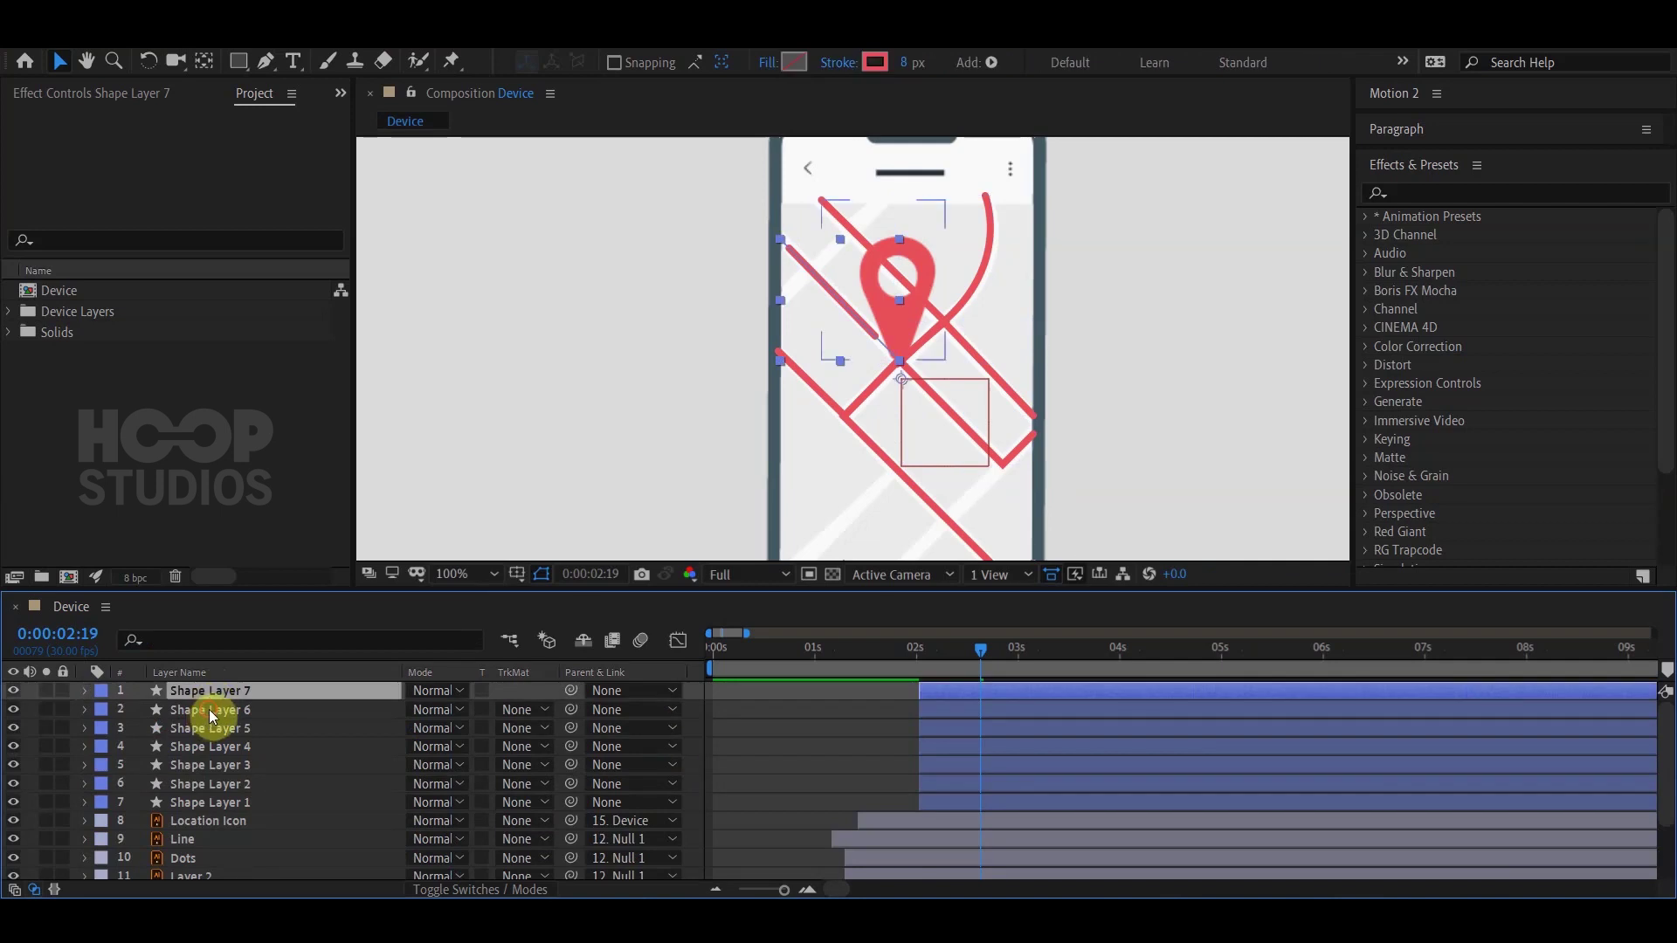
left_click(227, 797, "shift")
left_click(253, 692)
key("u")
Paste Layer 7's Start/End keyframes onto Shape Layers 6–1 at 0:00:02:01, then preview.
left_click(926, 654)
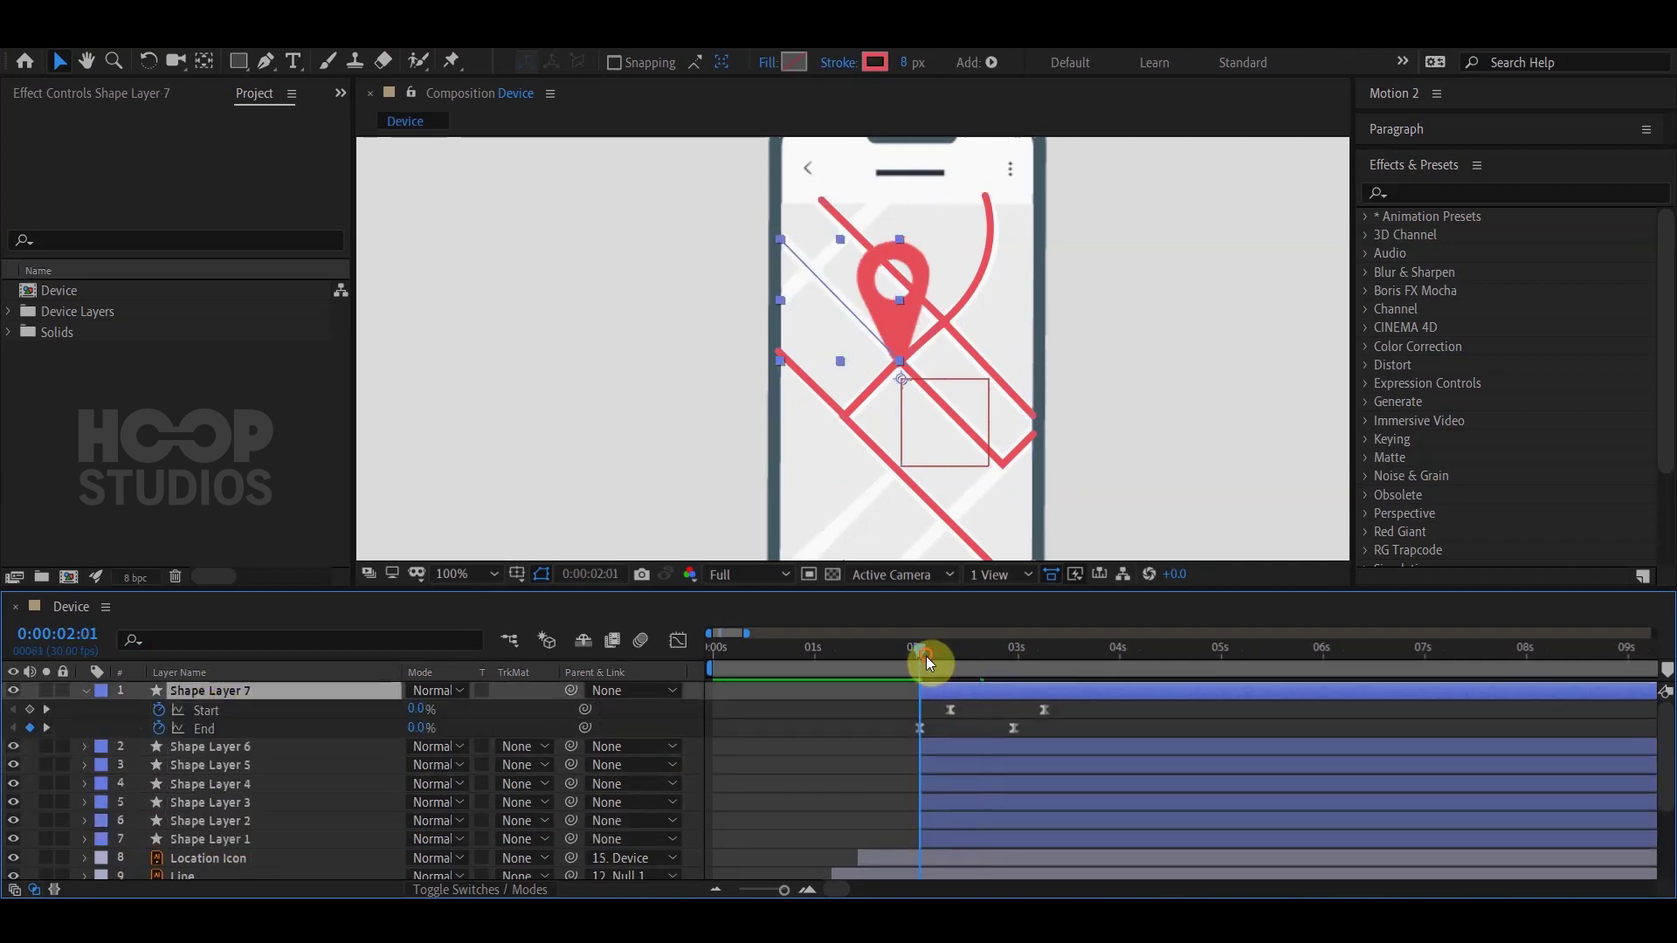
left_click(932, 747)
left_click(936, 846, "shift")
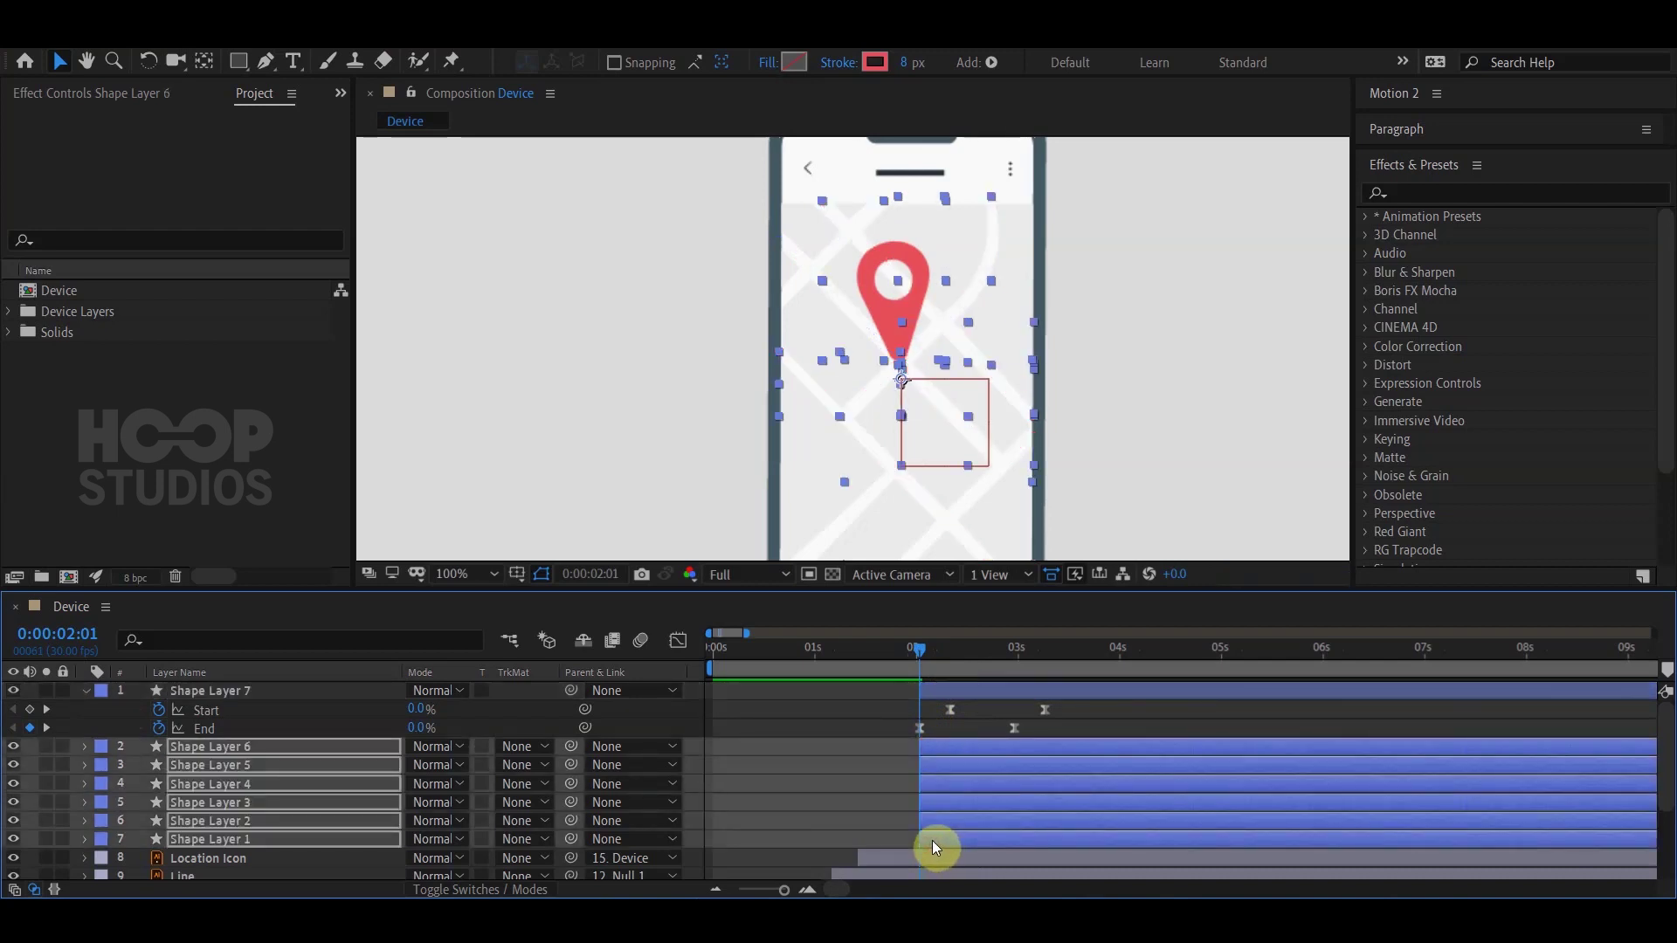
key("ctrl+v")
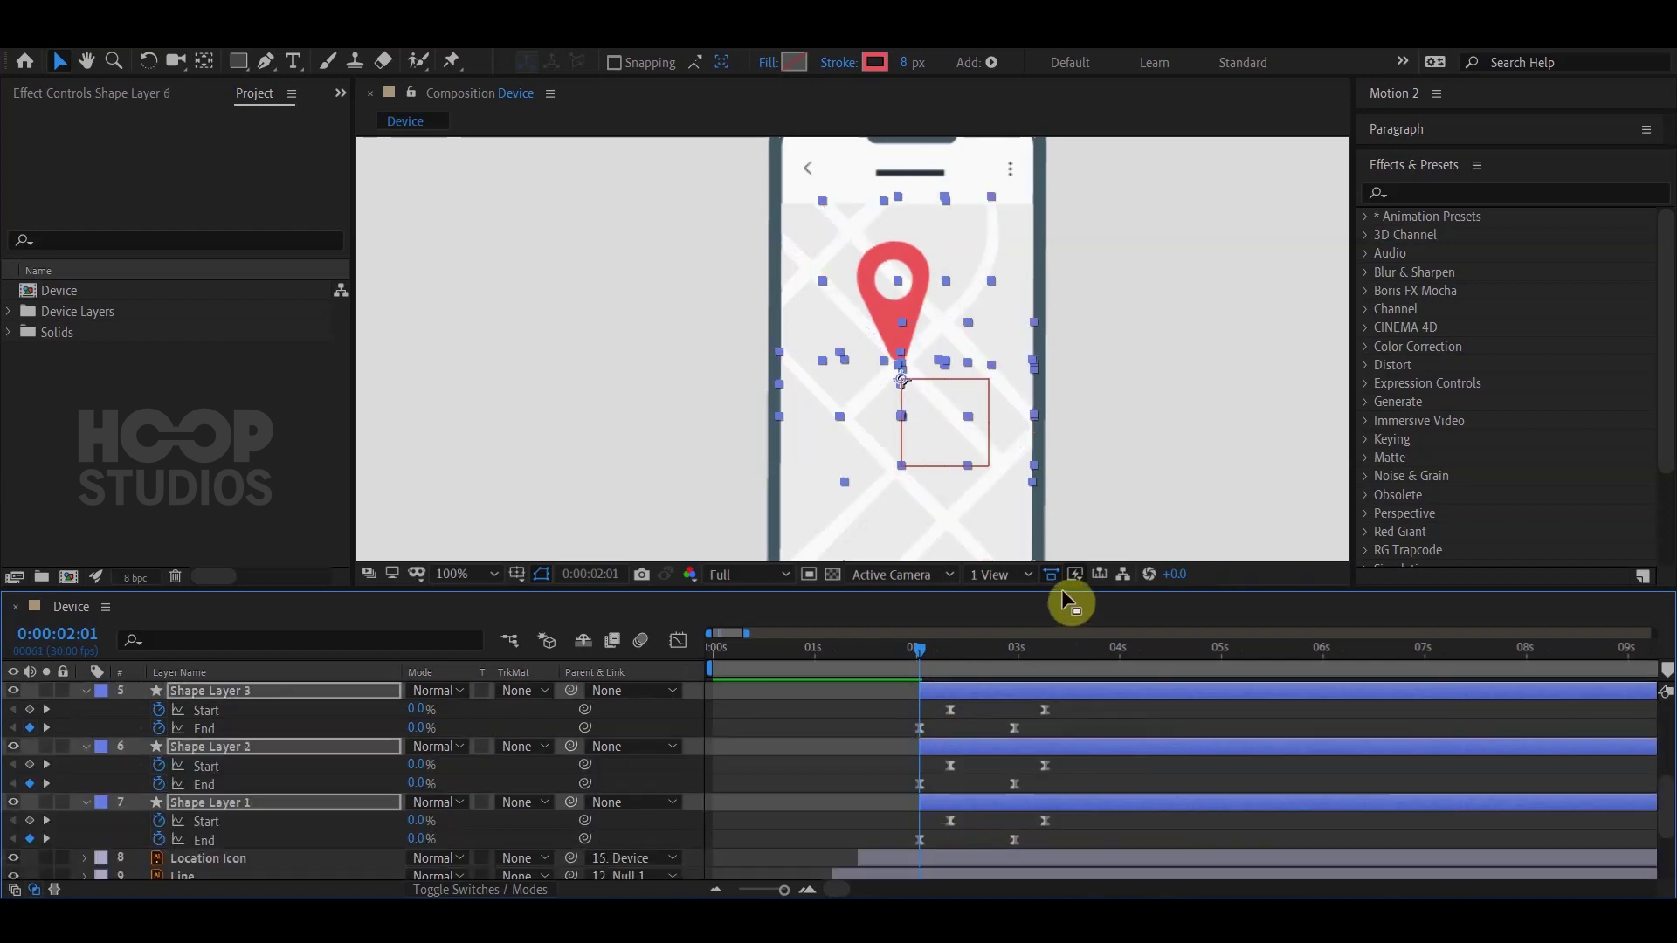
left_click_drag(1073, 592, 1072, 494)
scroll(1082, 321, "down", 2)
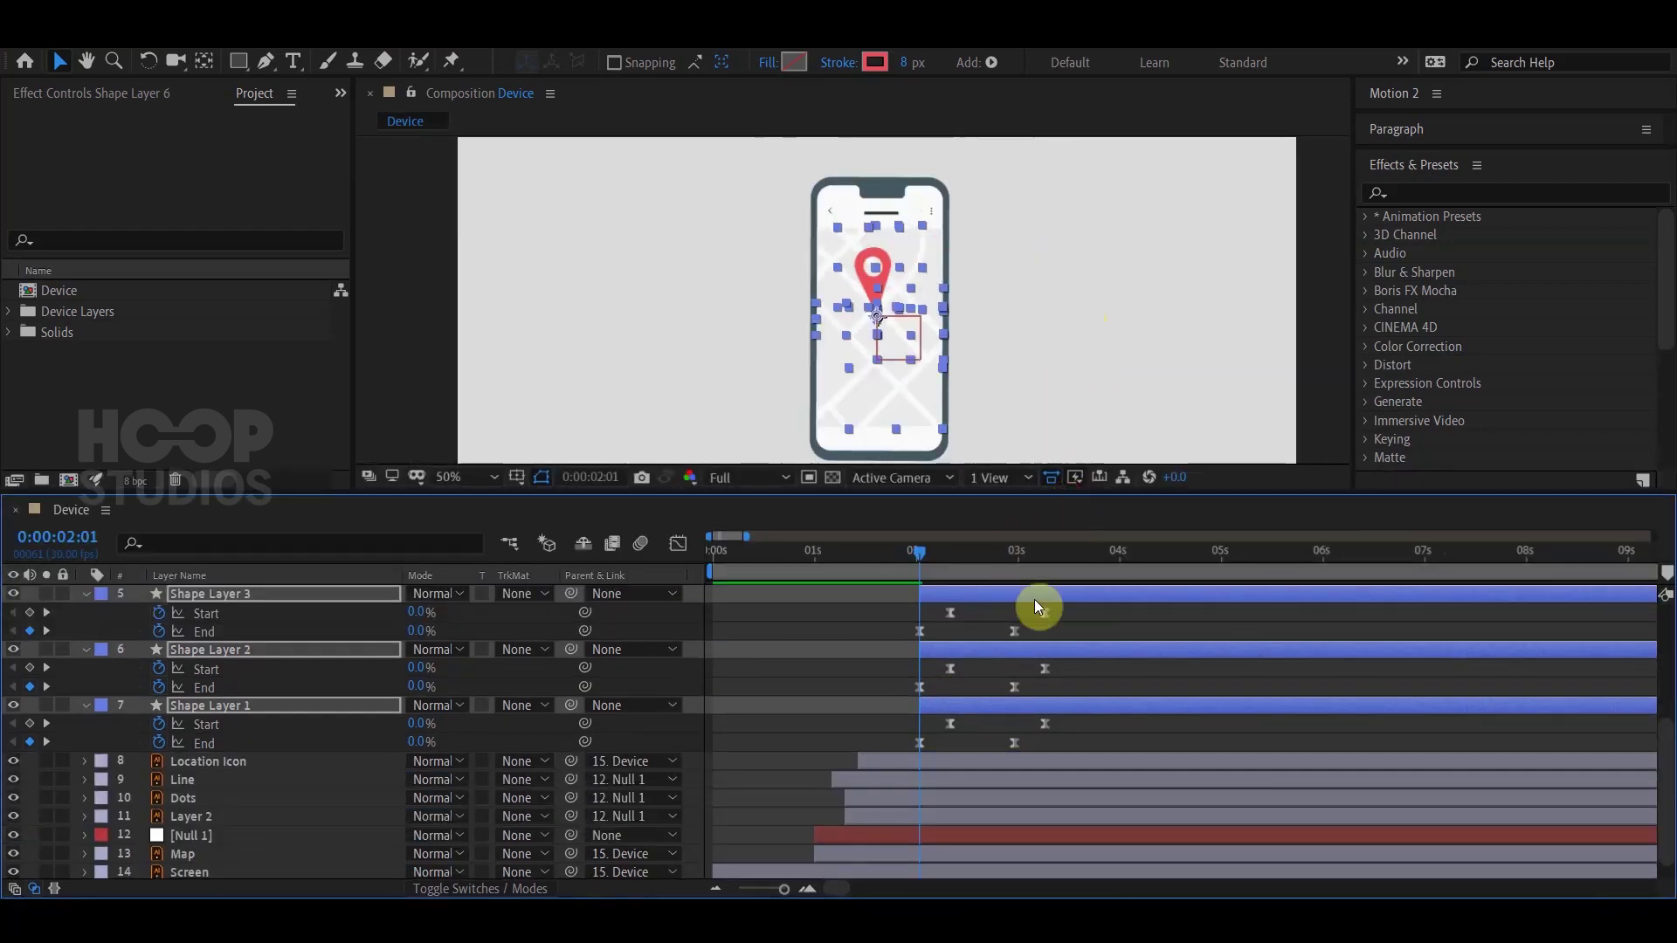
key("ctrl+v")
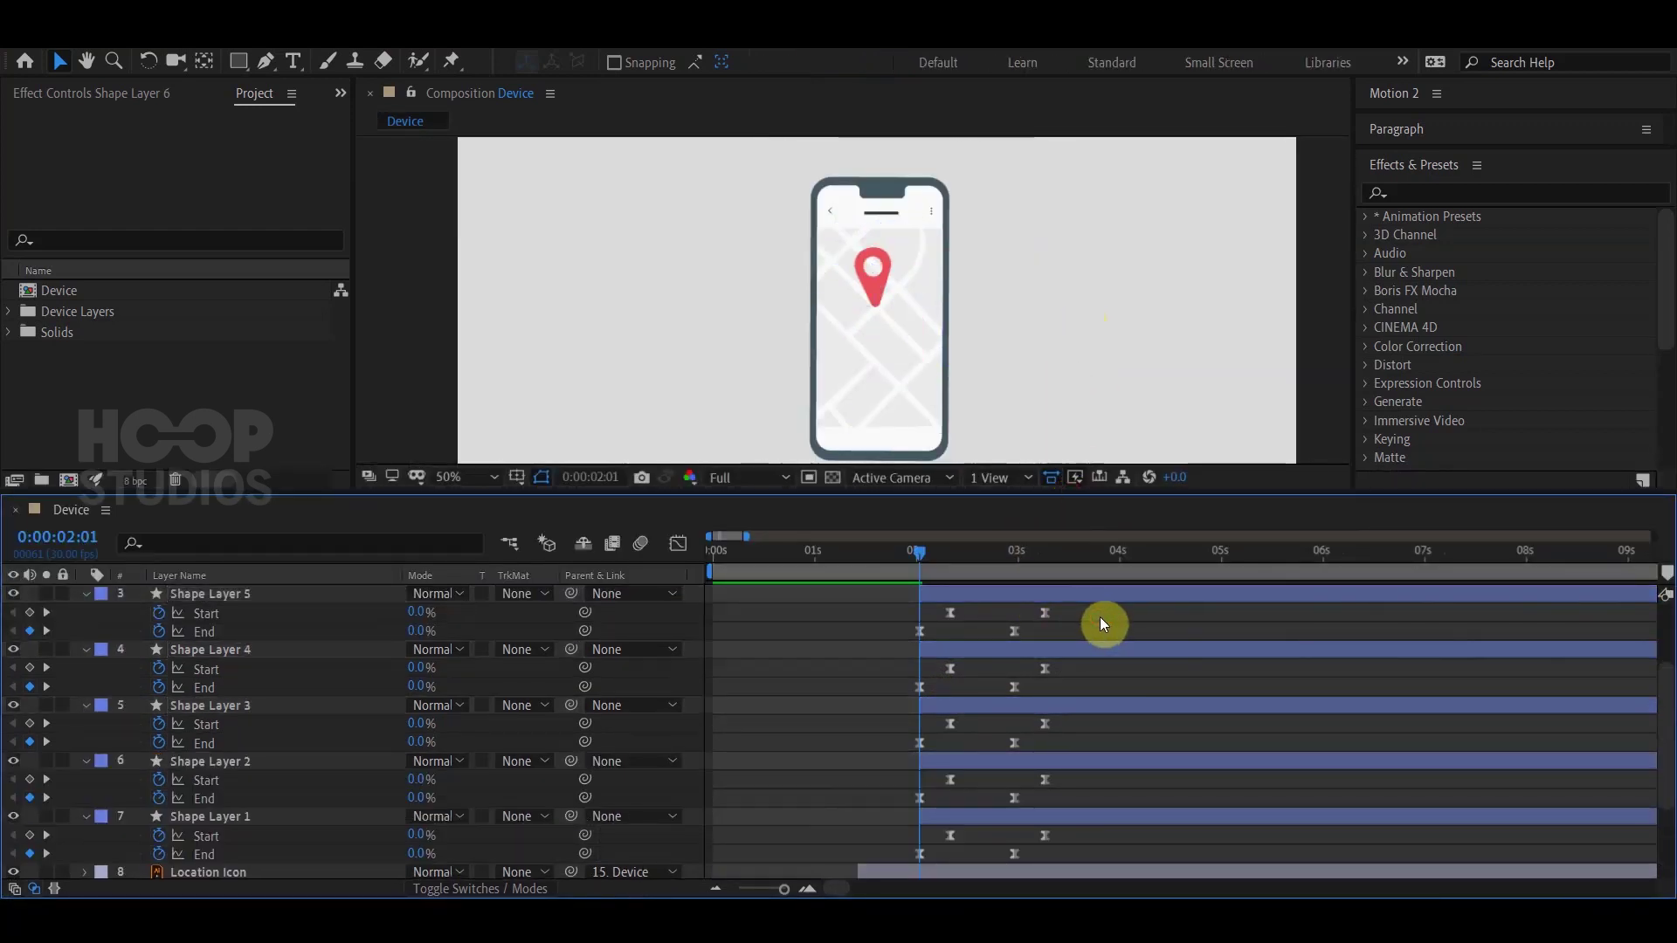
key("space")
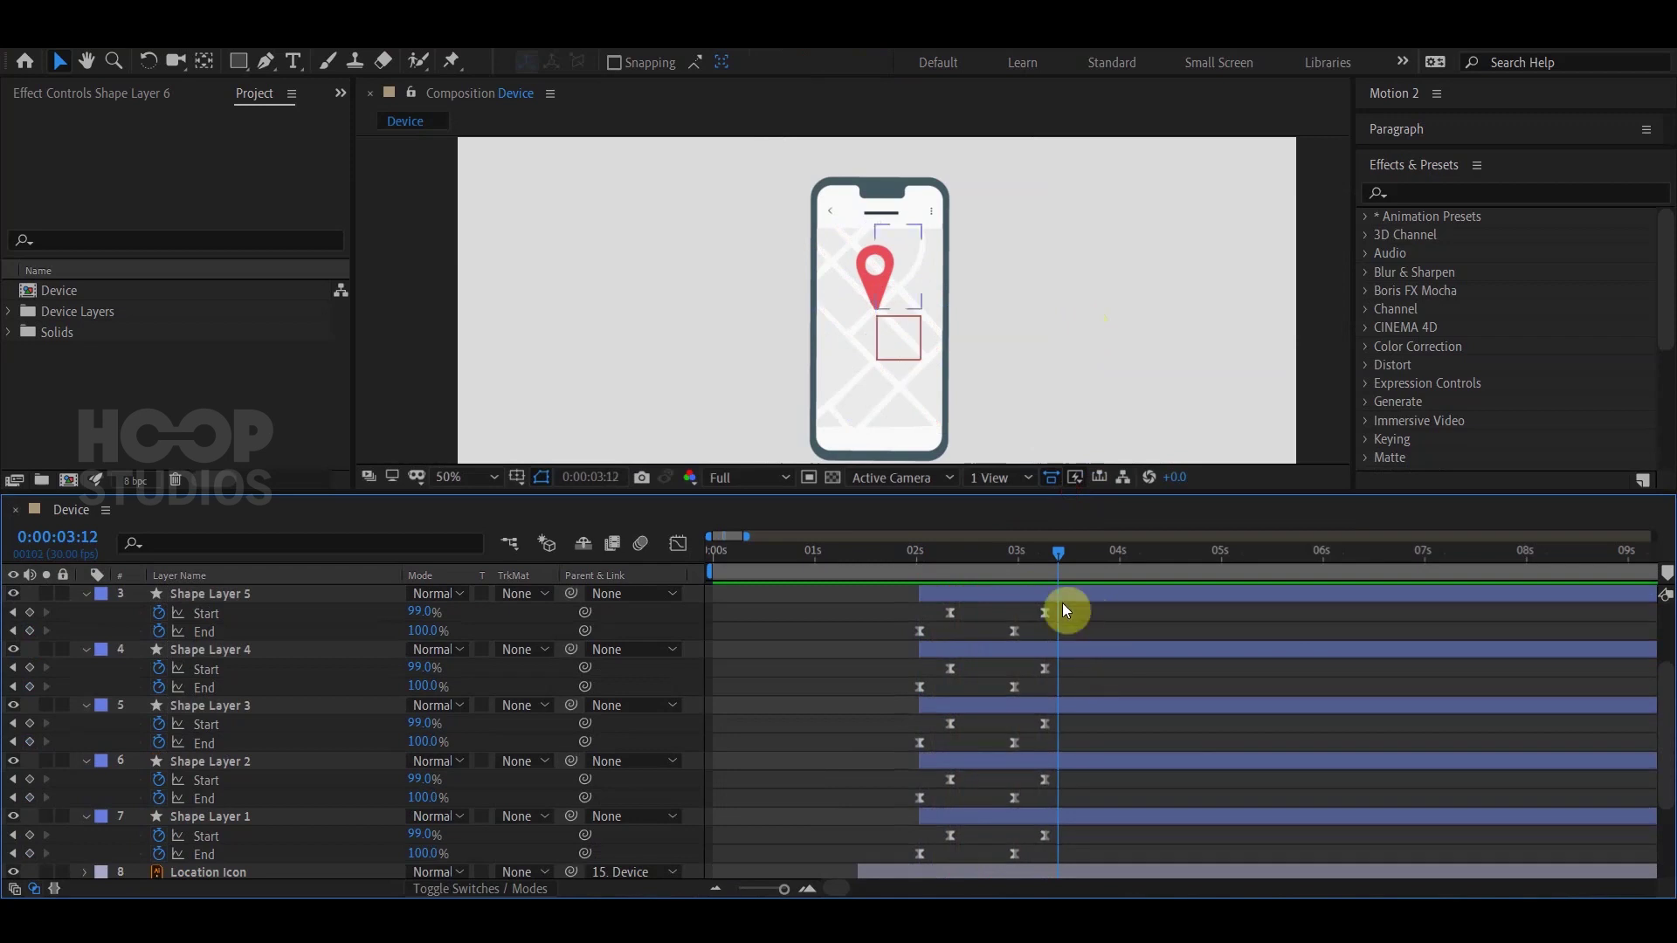
Delay Shape Layers 2, 3 and 4 by a few frames and preview from 0:00:01:27.
left_click_drag(1060, 595, 978, 569)
left_click_drag(1025, 763, 1042, 764)
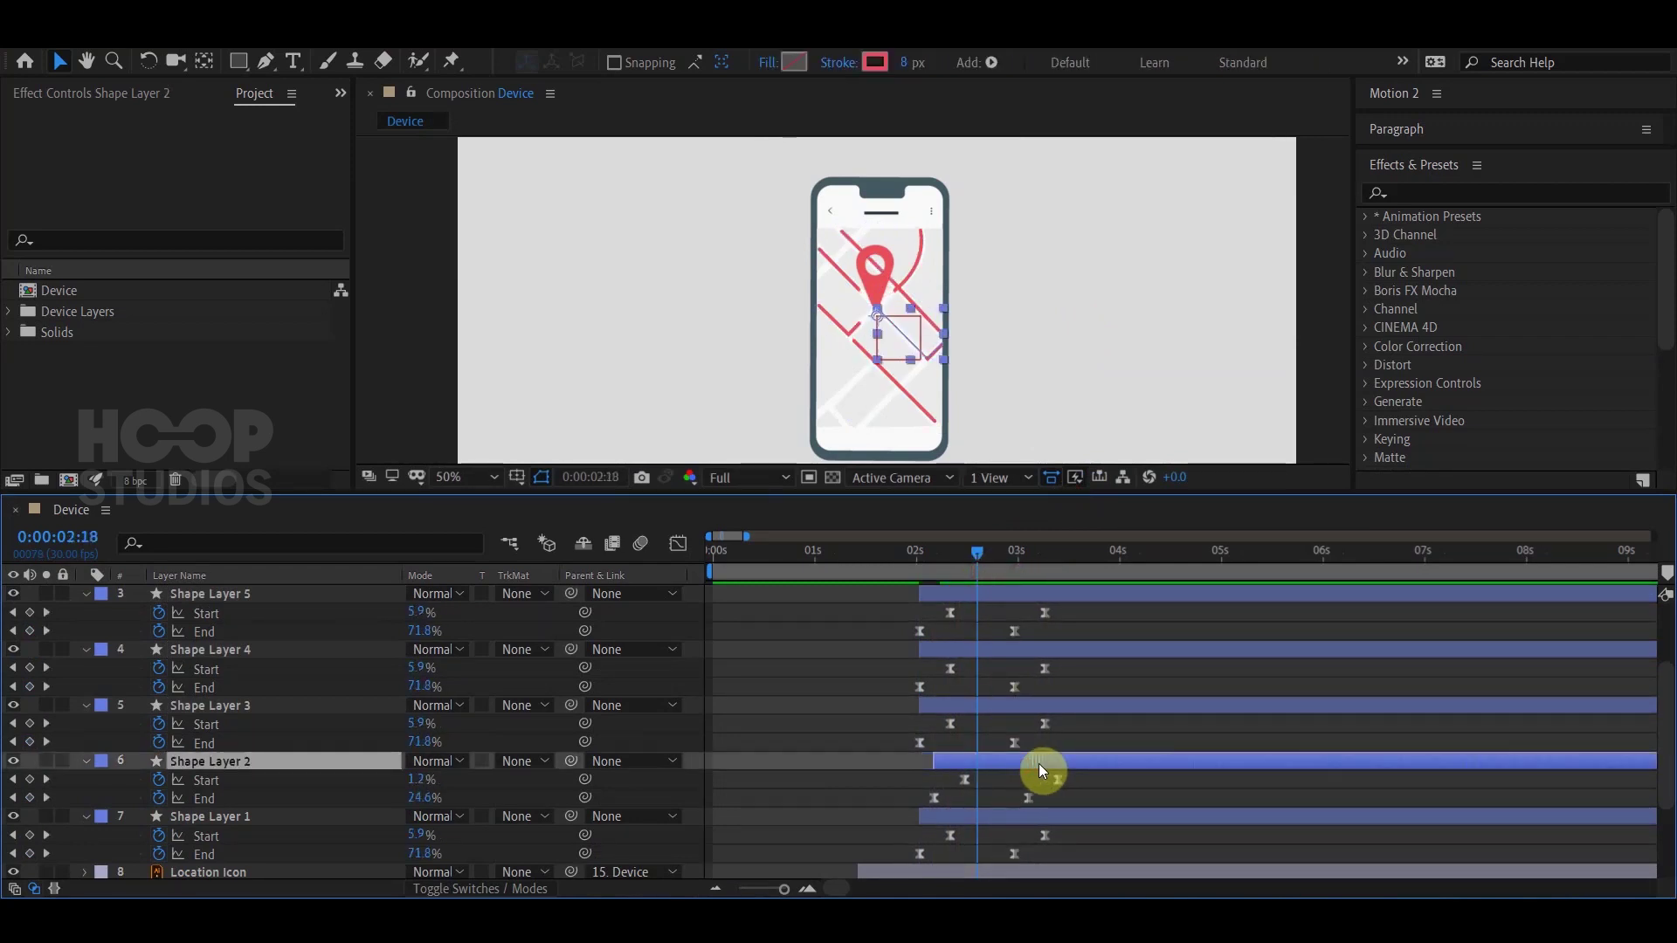
left_click_drag(1087, 706, 1078, 705)
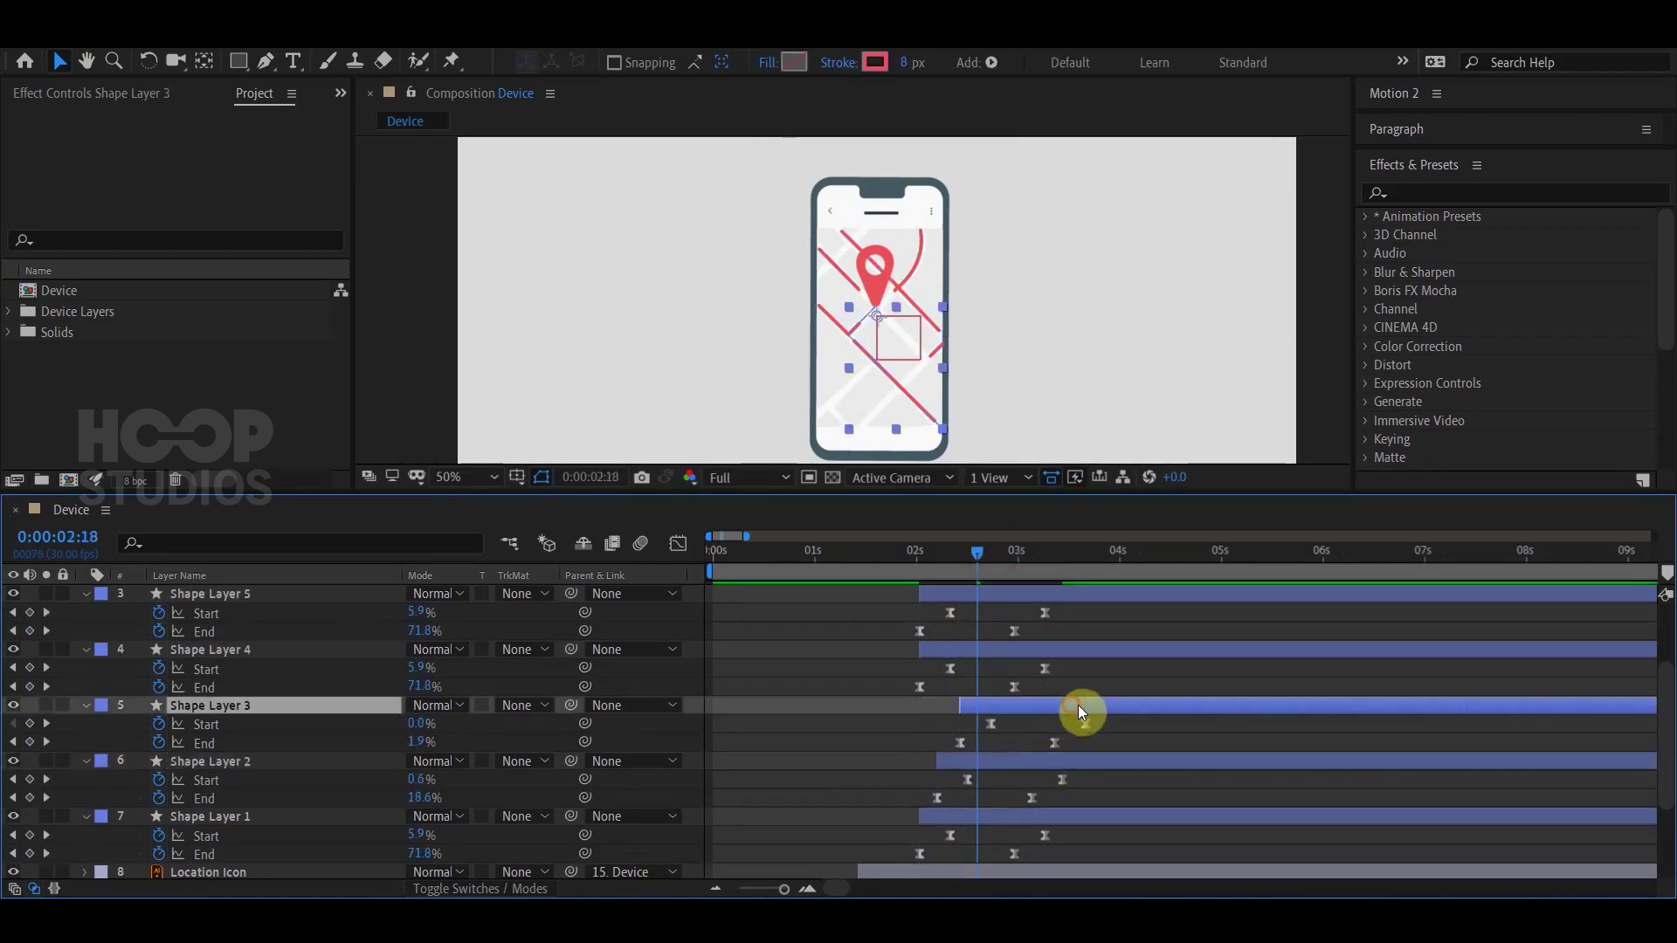
left_click_drag(1054, 650, 1112, 596)
left_click_drag(974, 572, 898, 560)
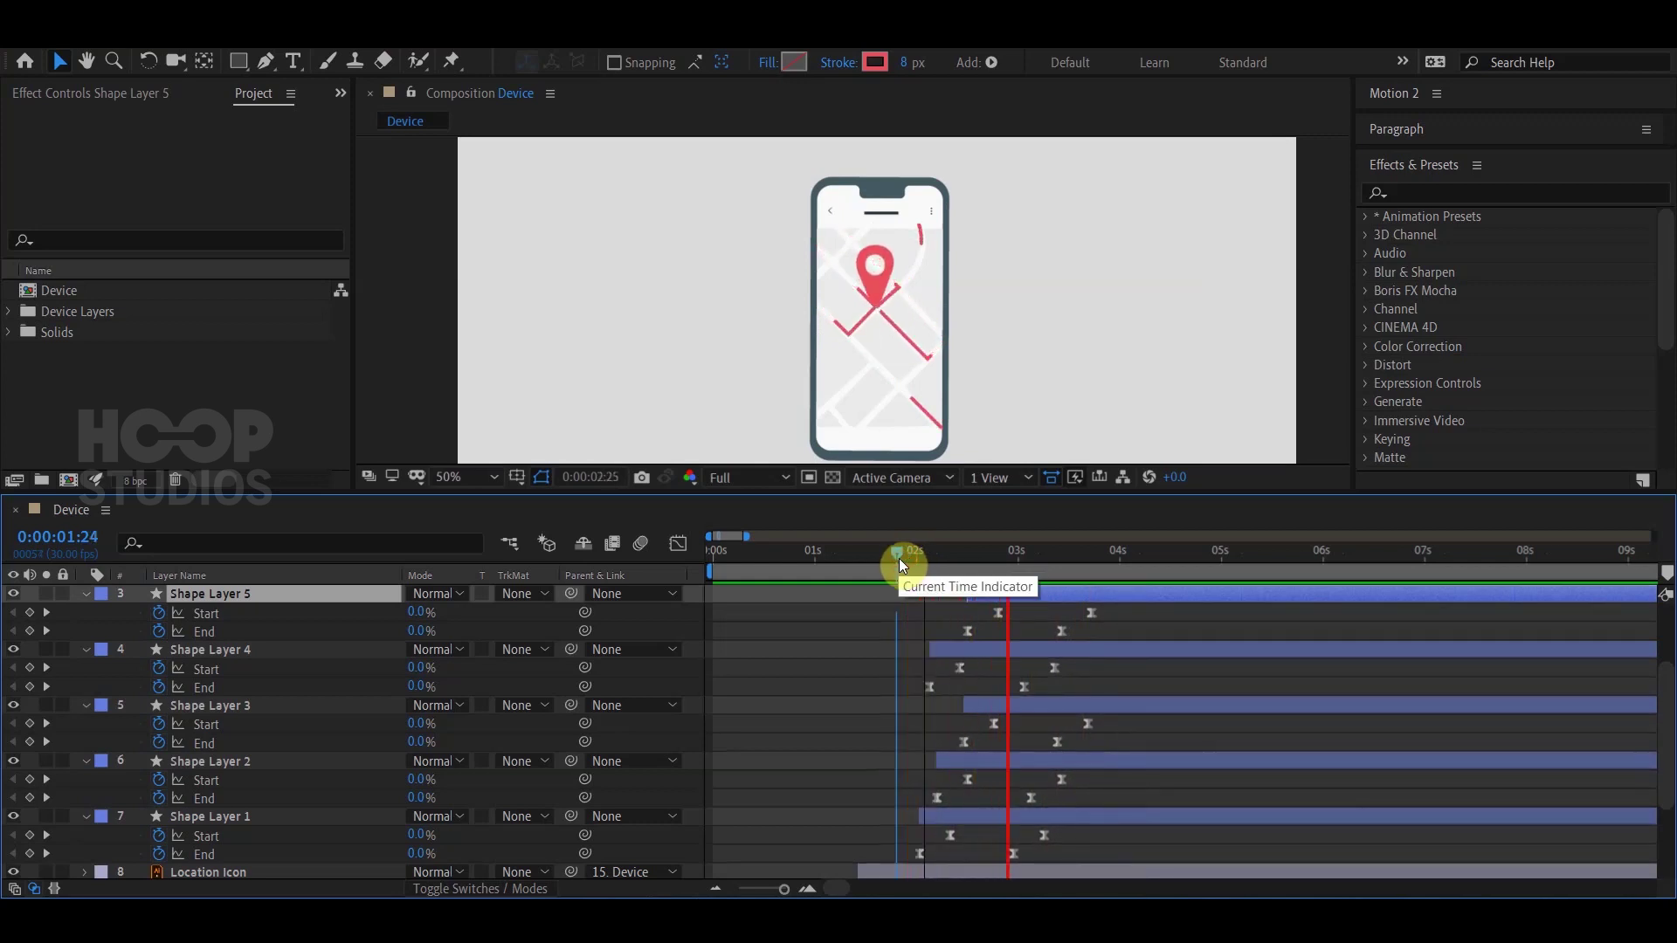
key("space")
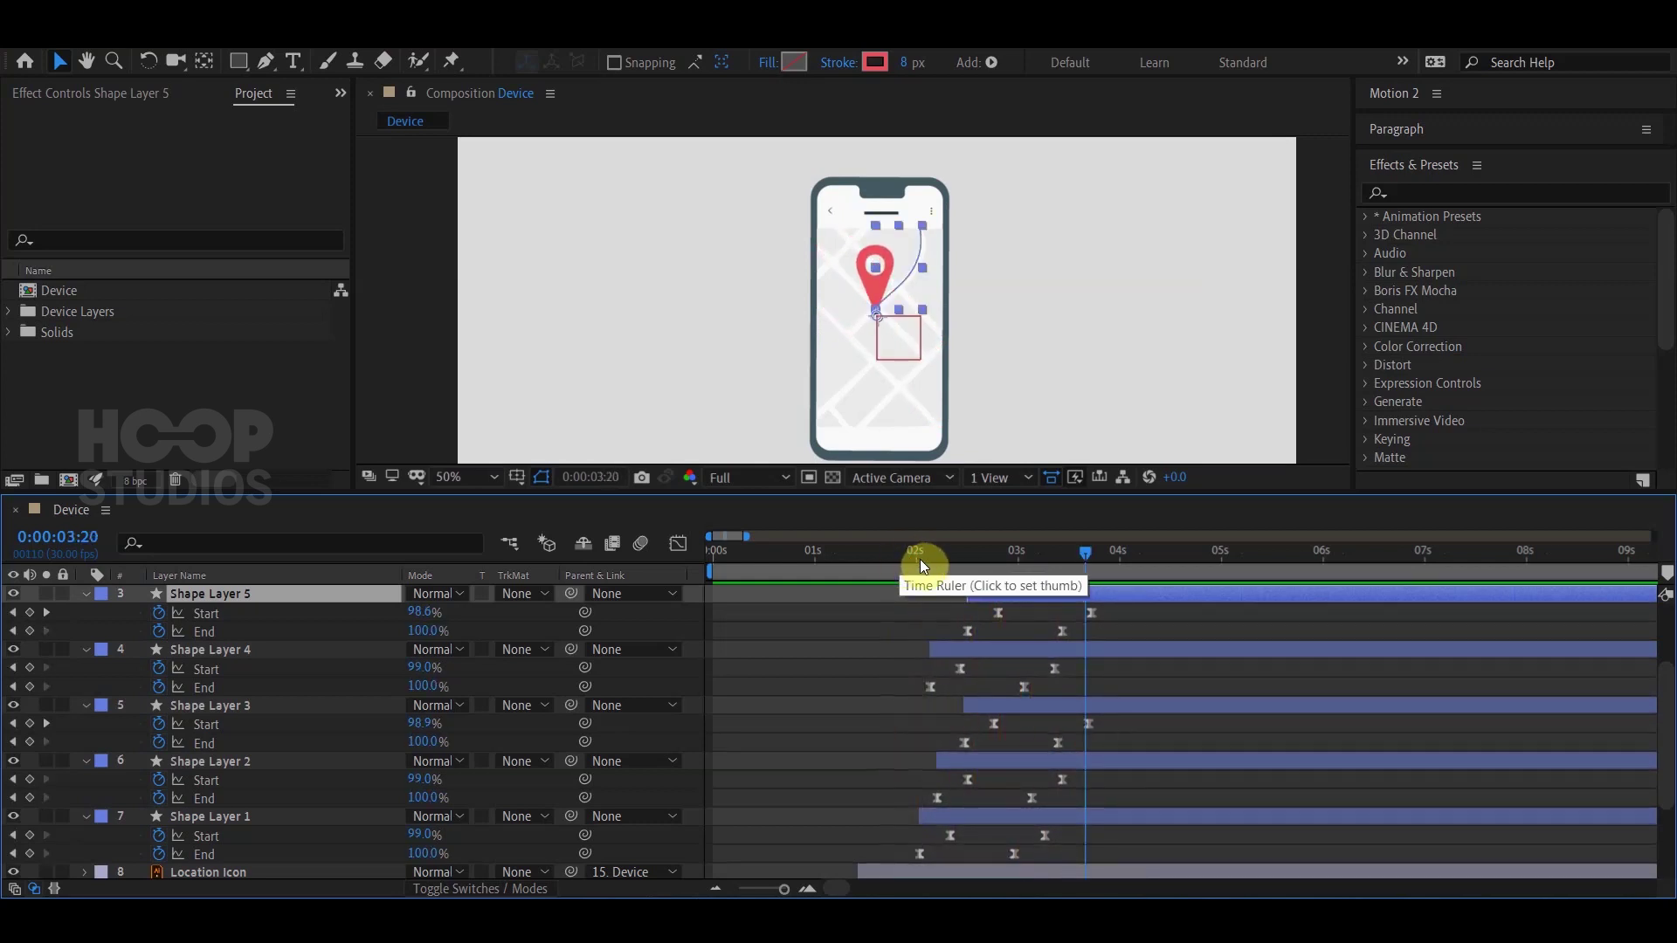
Start Shape Layer 3 slightly earlier and Shape Layer 4 slightly later, then preview.
left_click_drag(920, 562, 976, 566)
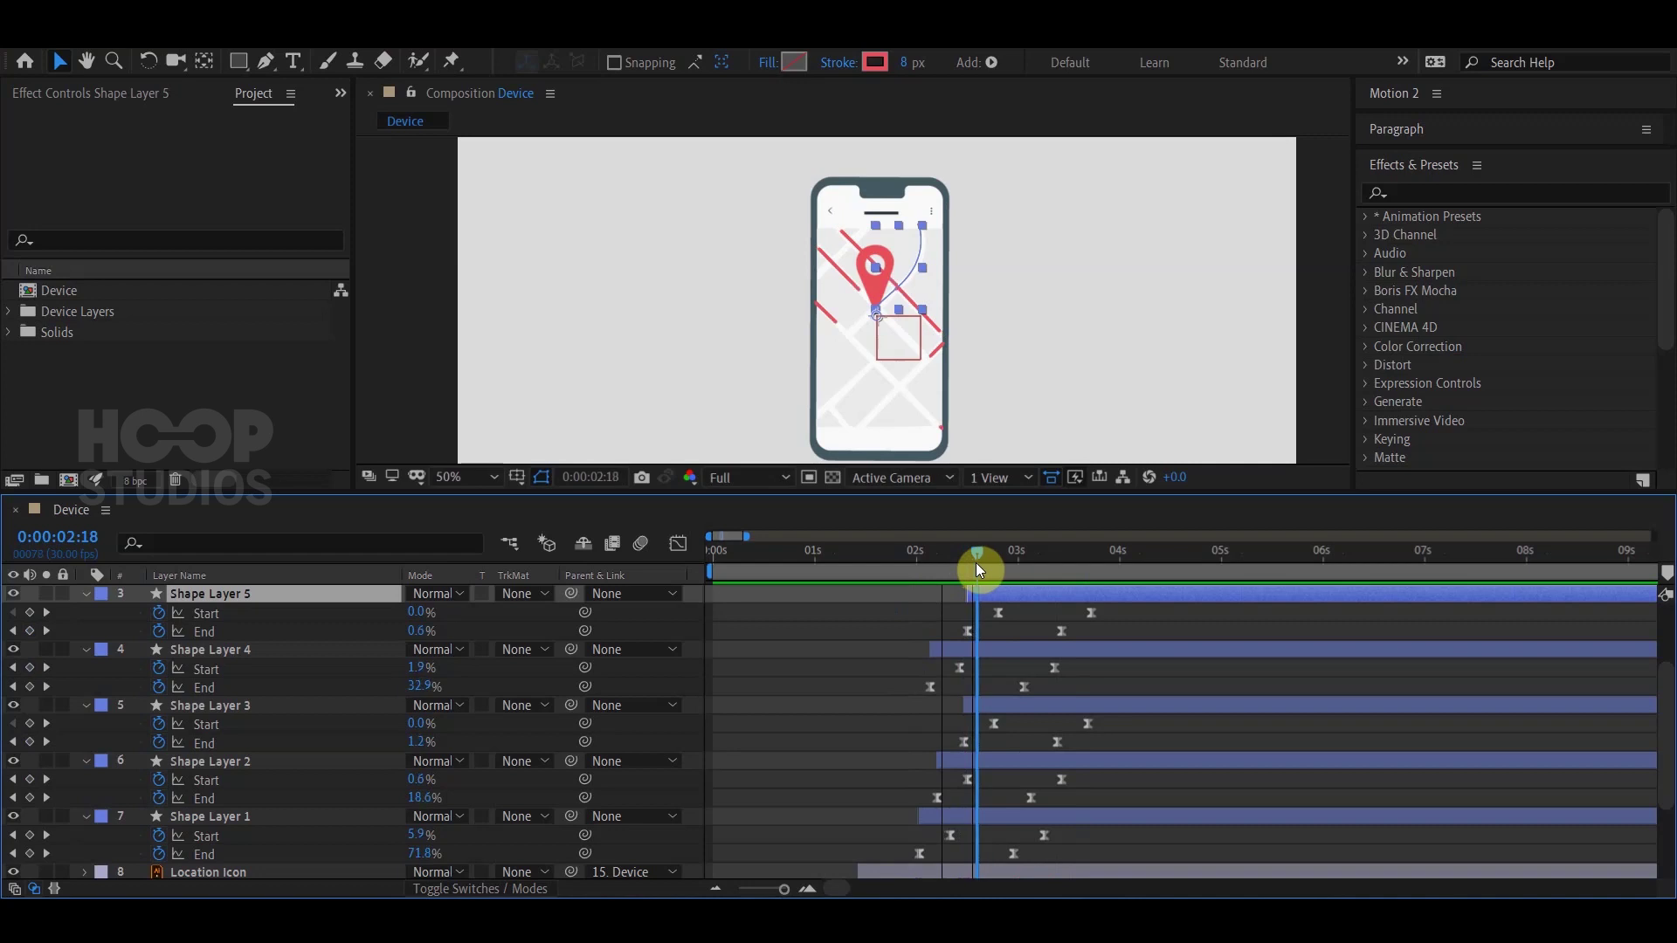
left_click(1047, 710)
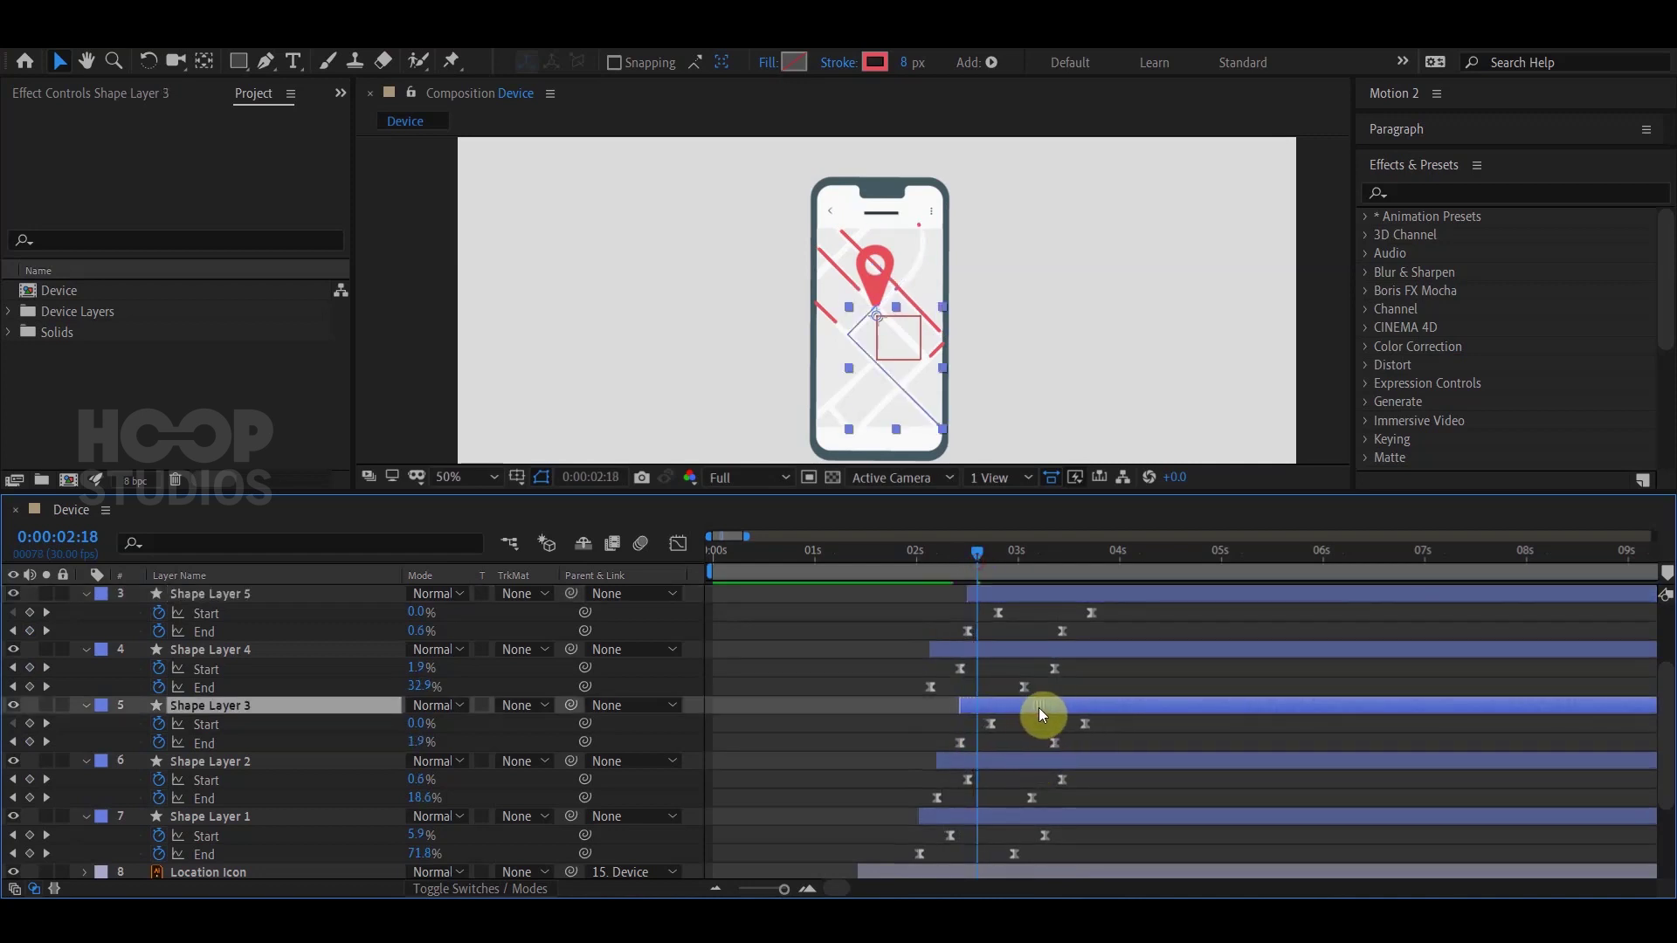
mouse_move(1018, 708)
left_mouse_down()
mouse_move(987, 709)
mouse_move(1046, 756)
left_mouse_up()
left_click(1014, 707)
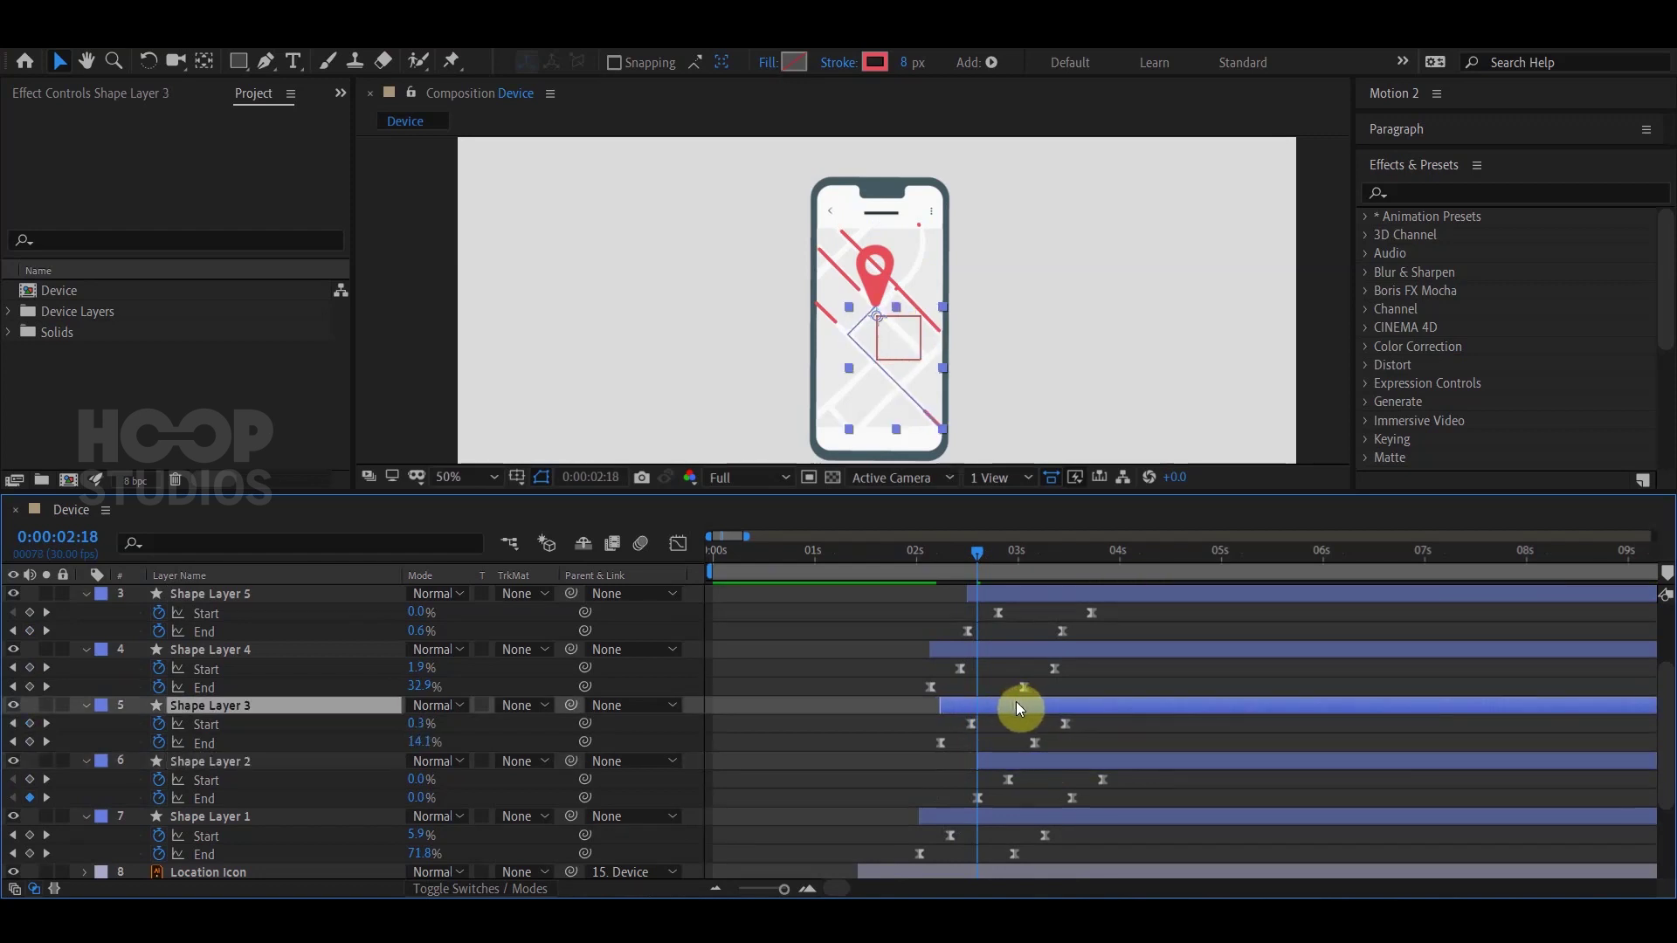
left_click_drag(1021, 650, 1040, 648)
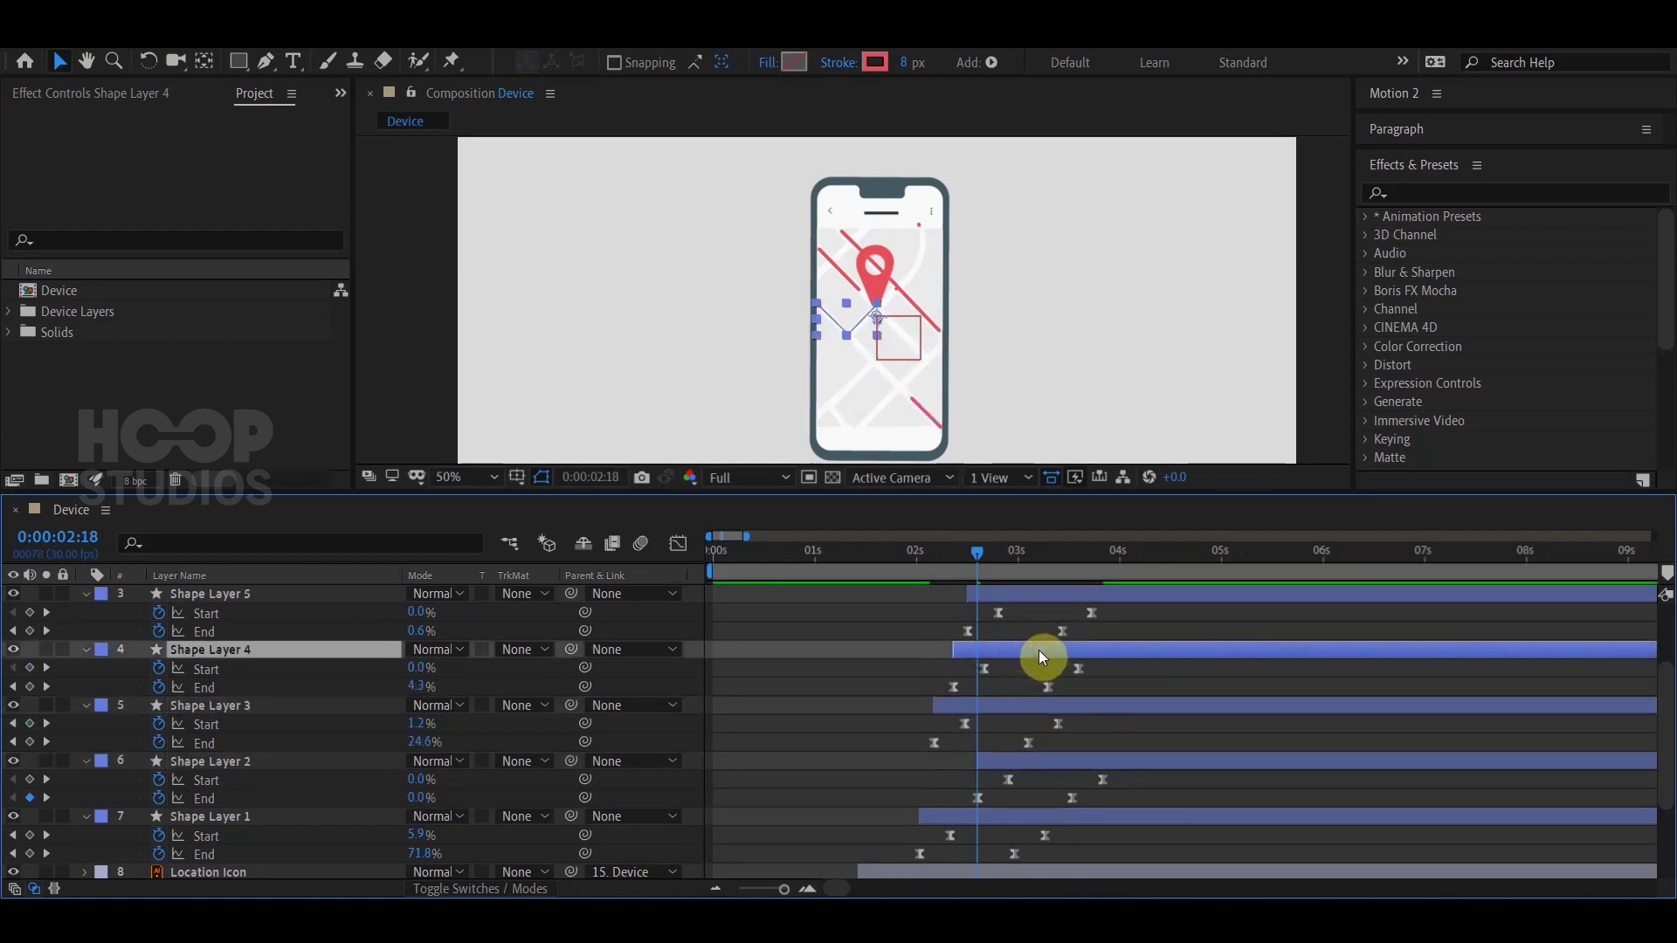
key("space")
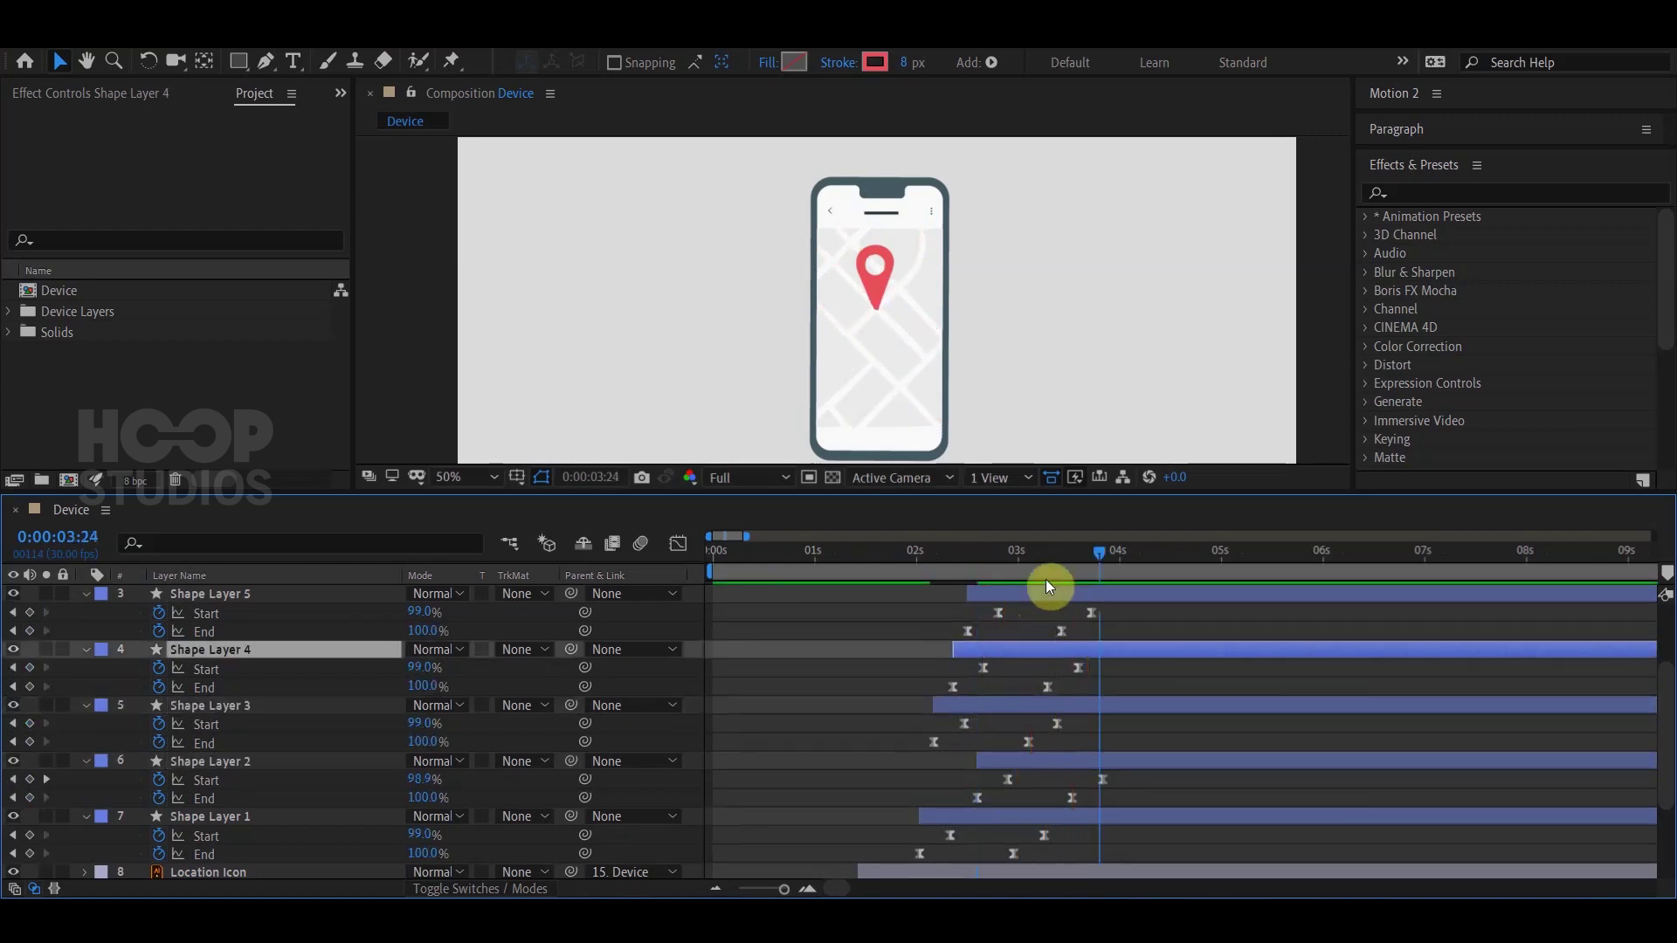
Select Shape Layer 1 and play the whole animation back from 0:00:01:02.
mouse_move(1048, 577)
left_mouse_down()
mouse_move(1011, 576)
mouse_move(1036, 596)
left_mouse_up()
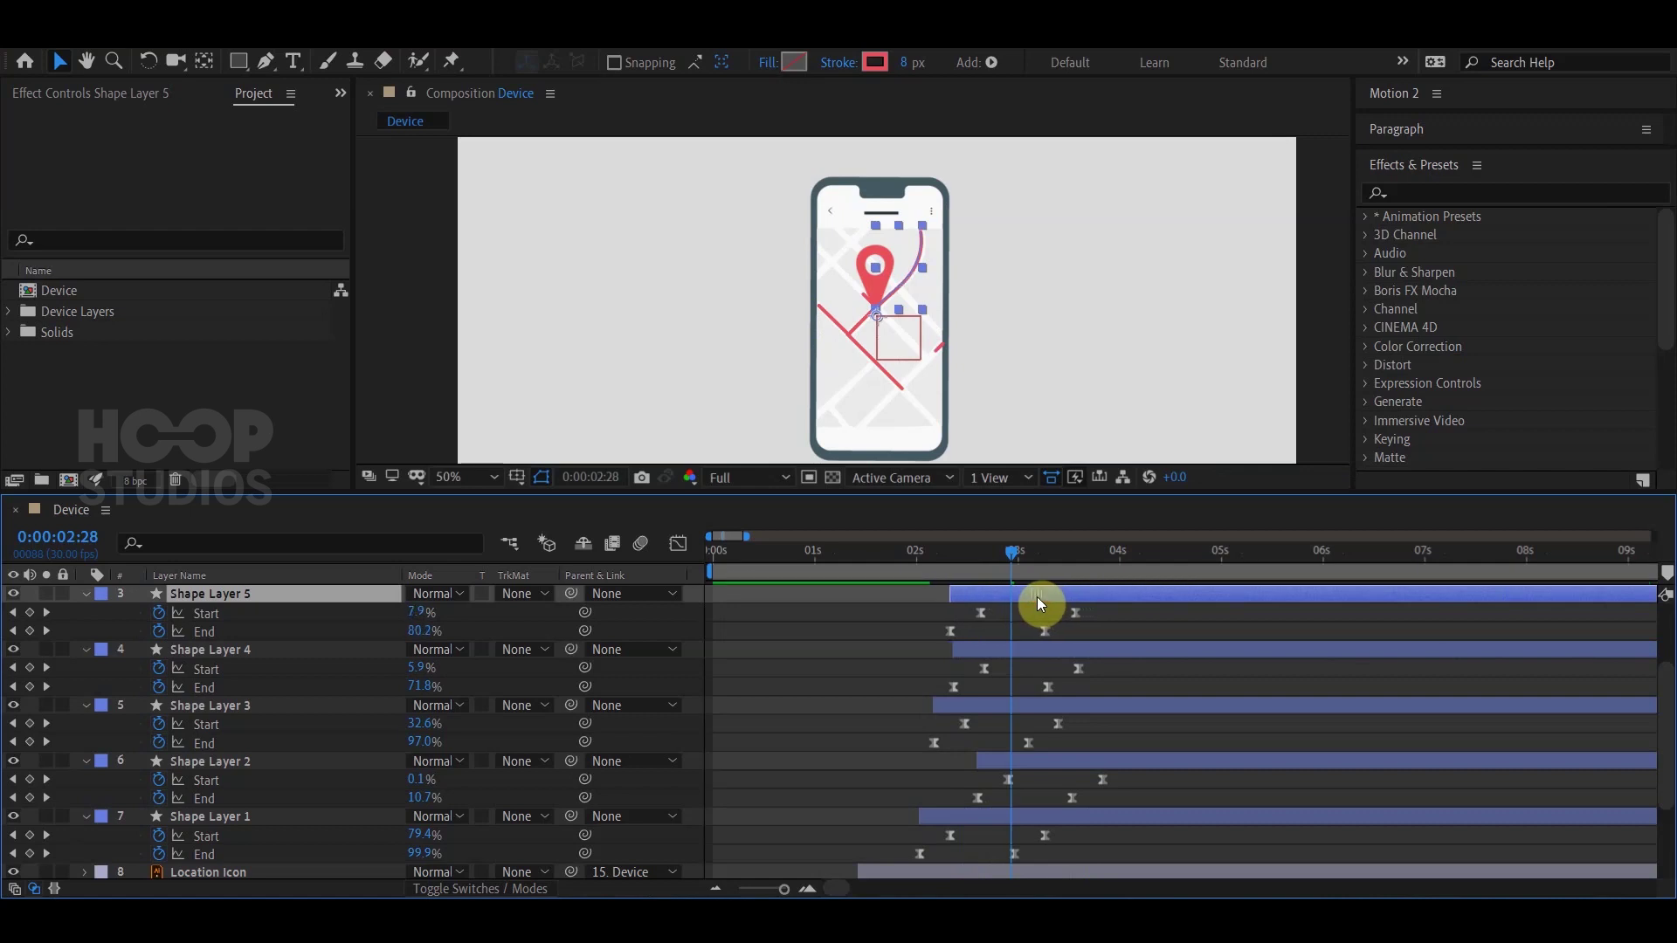
left_click(1019, 649)
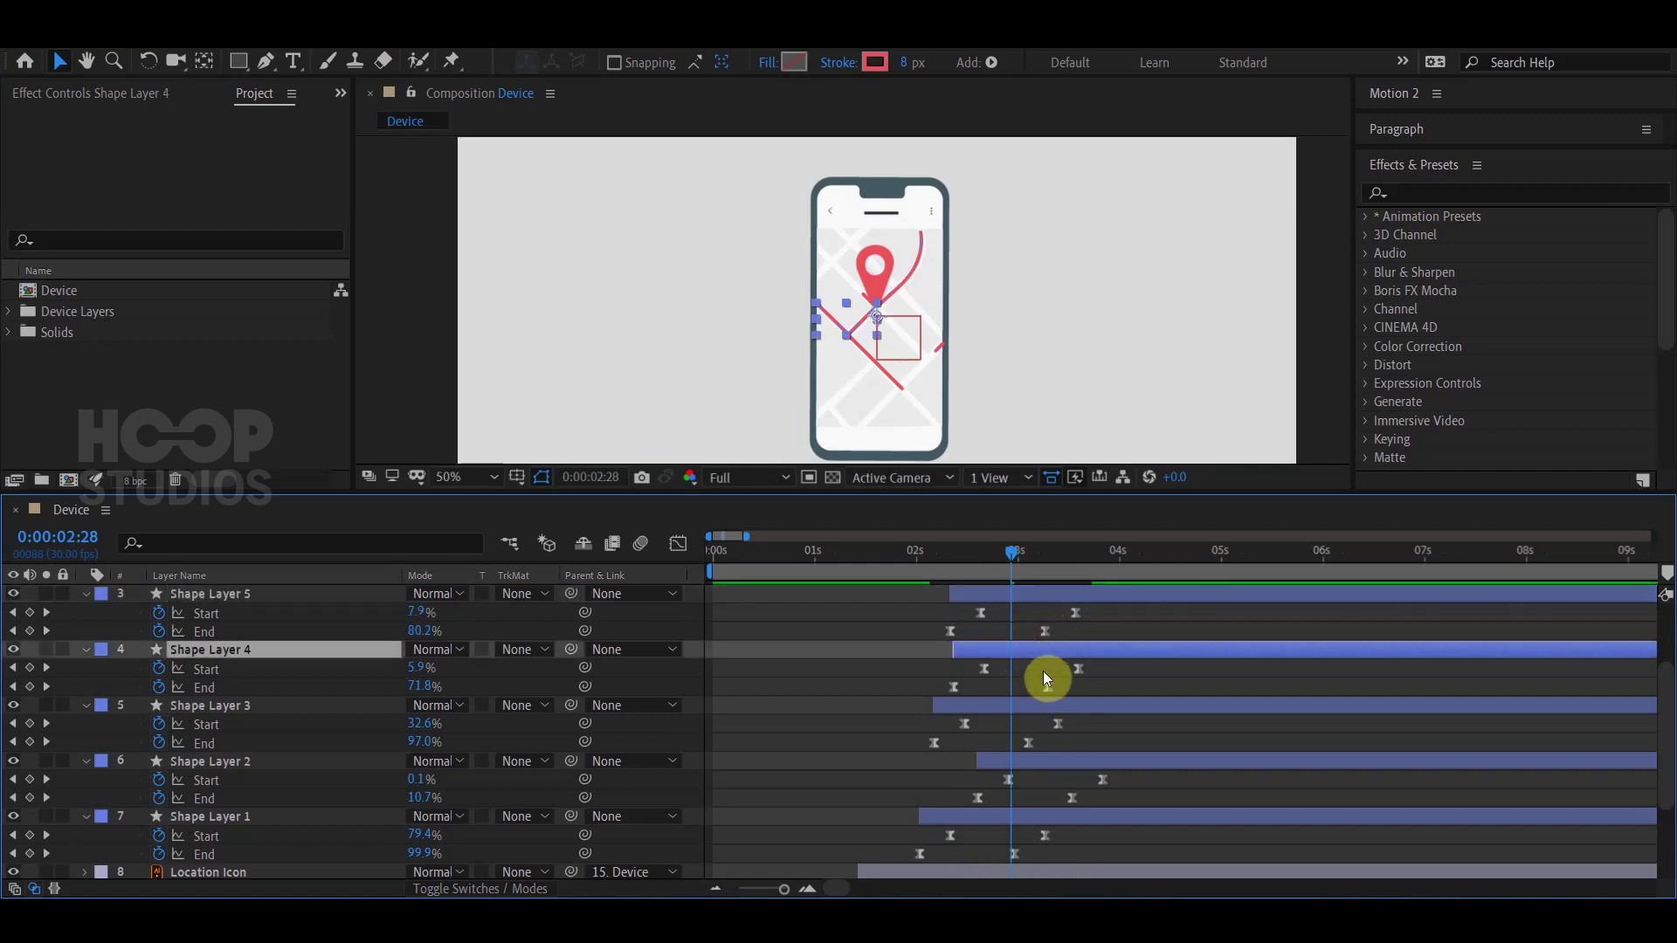
left_click(1015, 669)
scroll(992, 771, "down", 2)
left_click(876, 295)
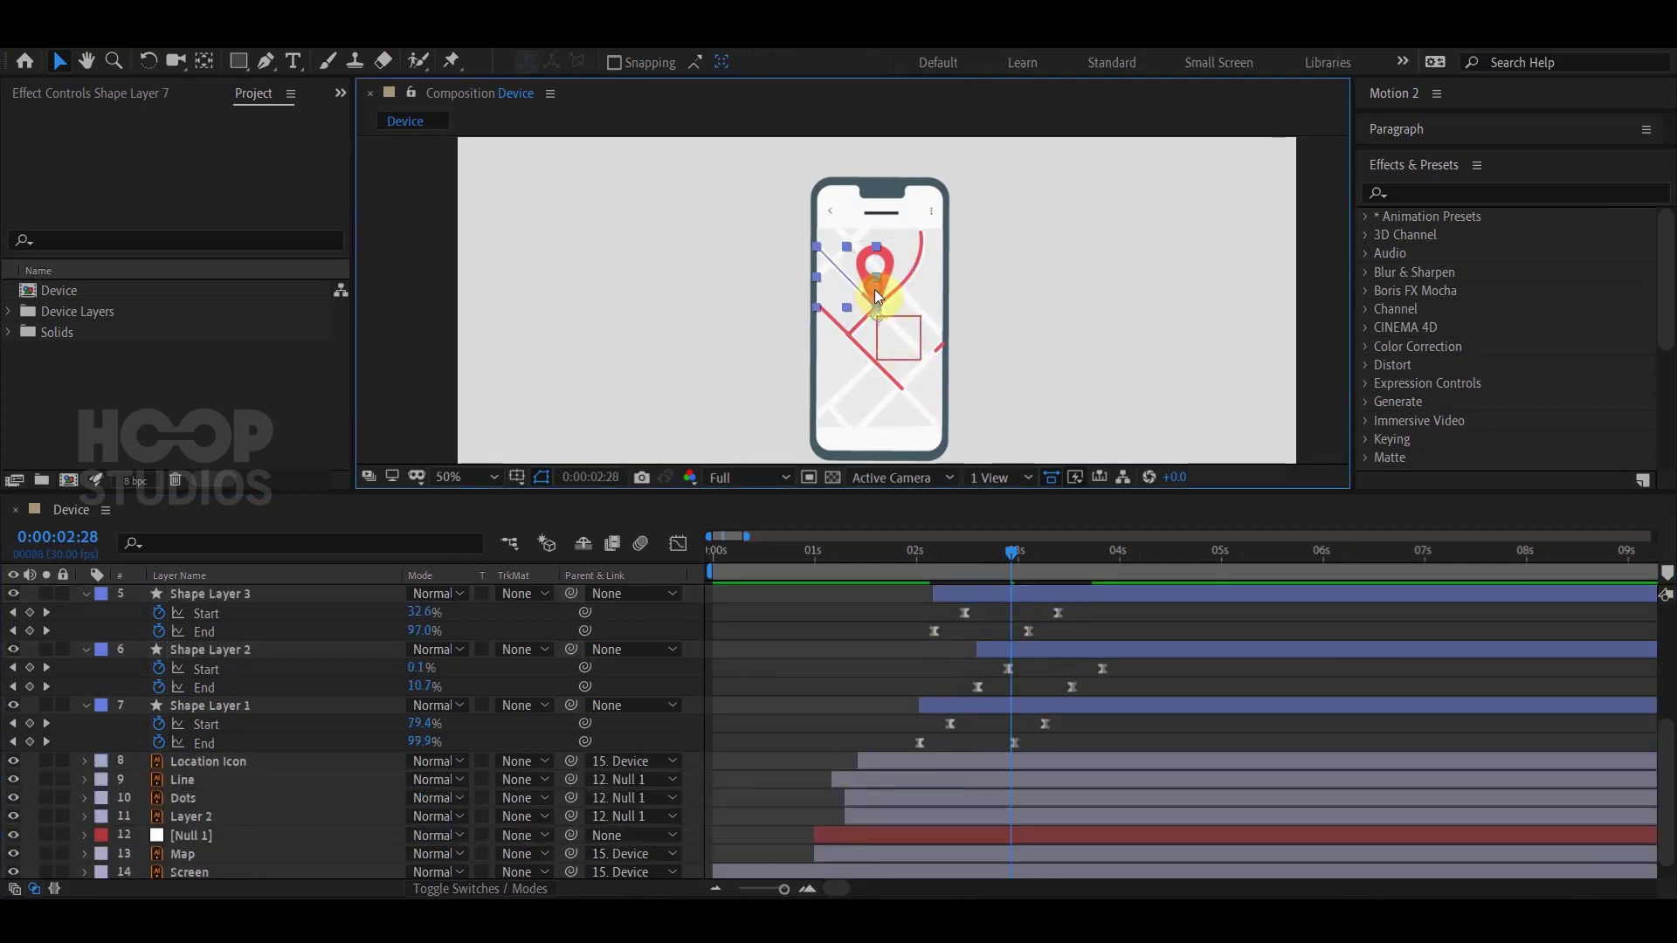
left_click(978, 690)
left_click(978, 705)
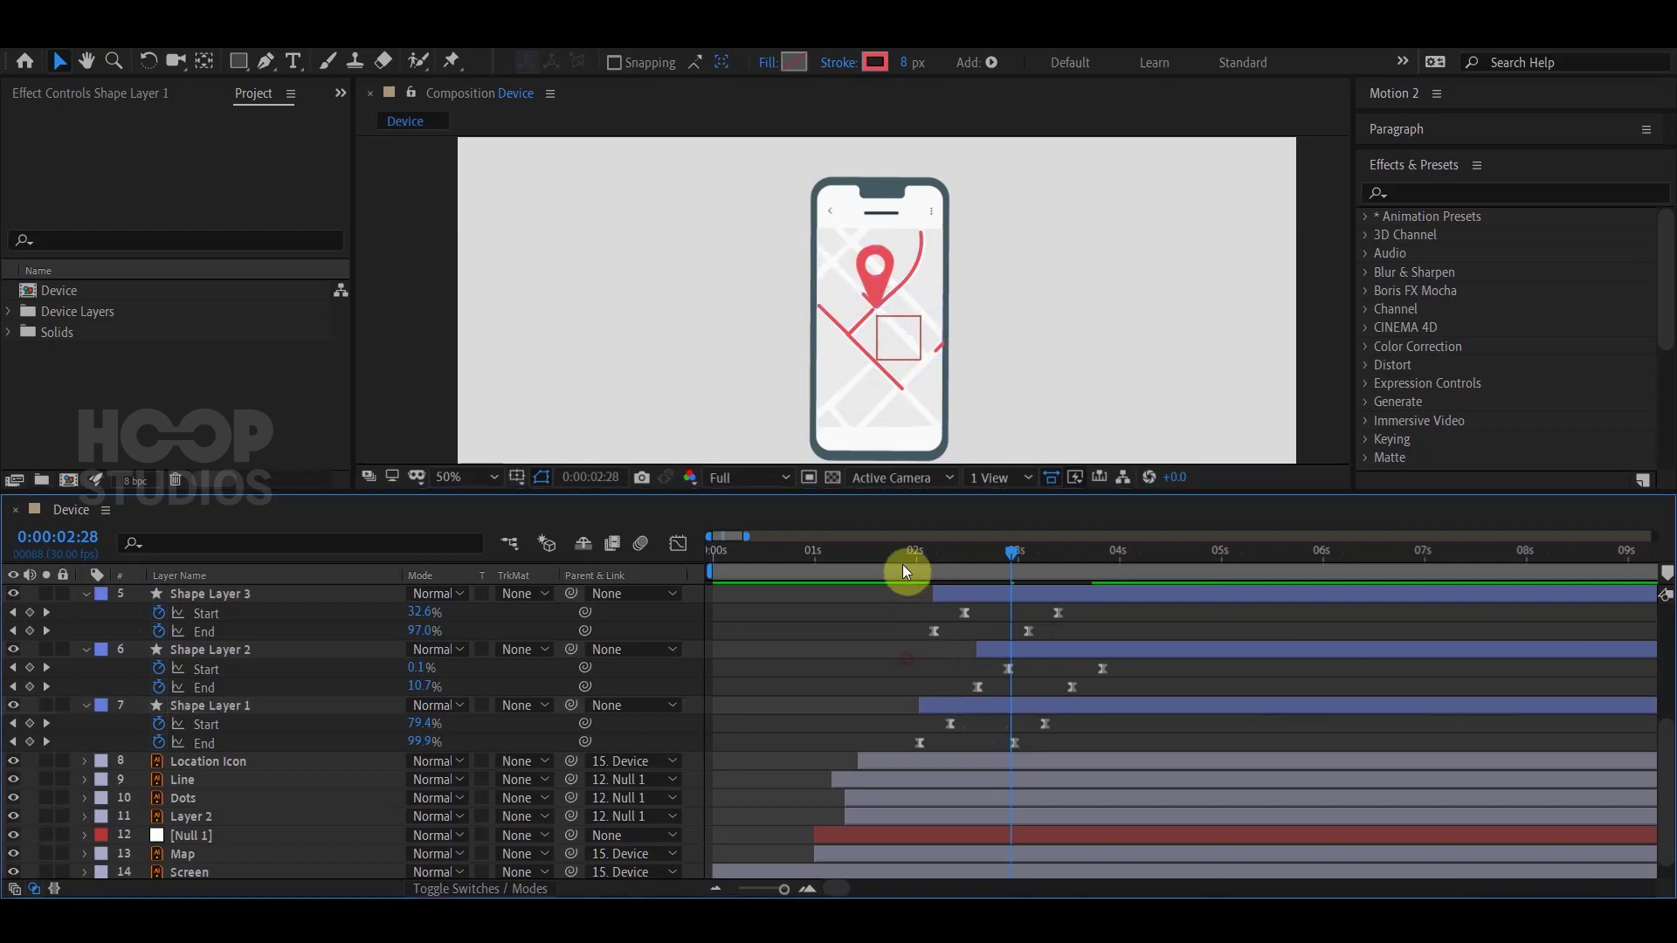
left_click_drag(904, 565, 820, 559)
key("space")
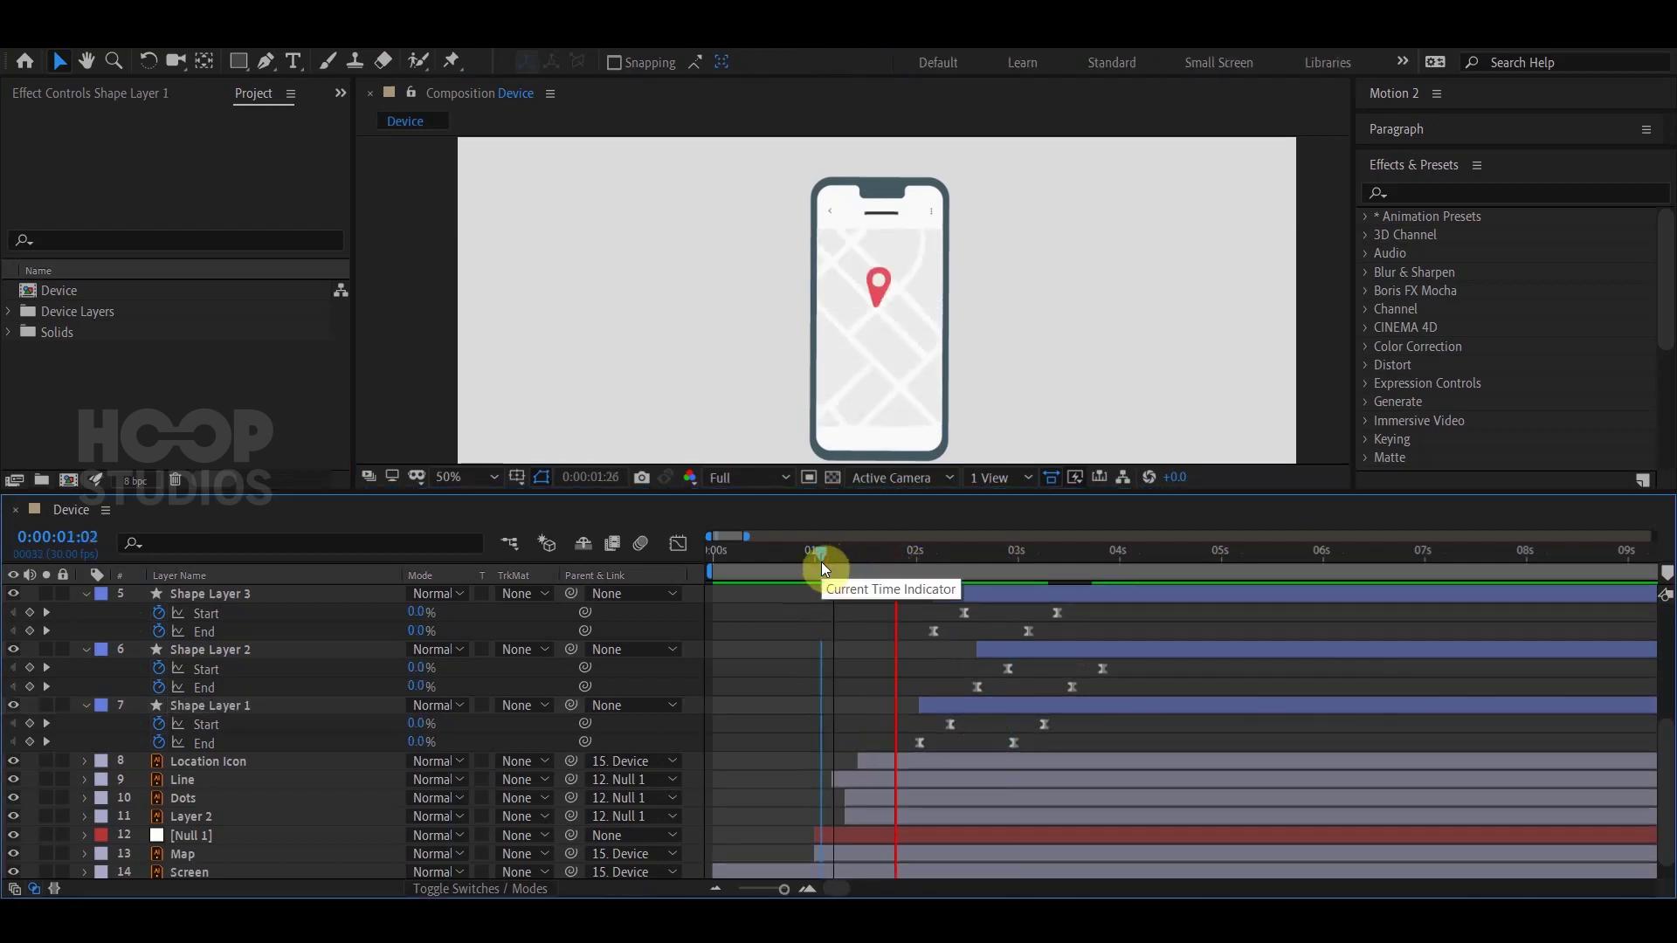
Shift Shape Layers 6 and 7 later and Shape Layers 1 and 2 earlier in the timeline.
left_click(962, 705)
scroll(963, 706, "up", 4)
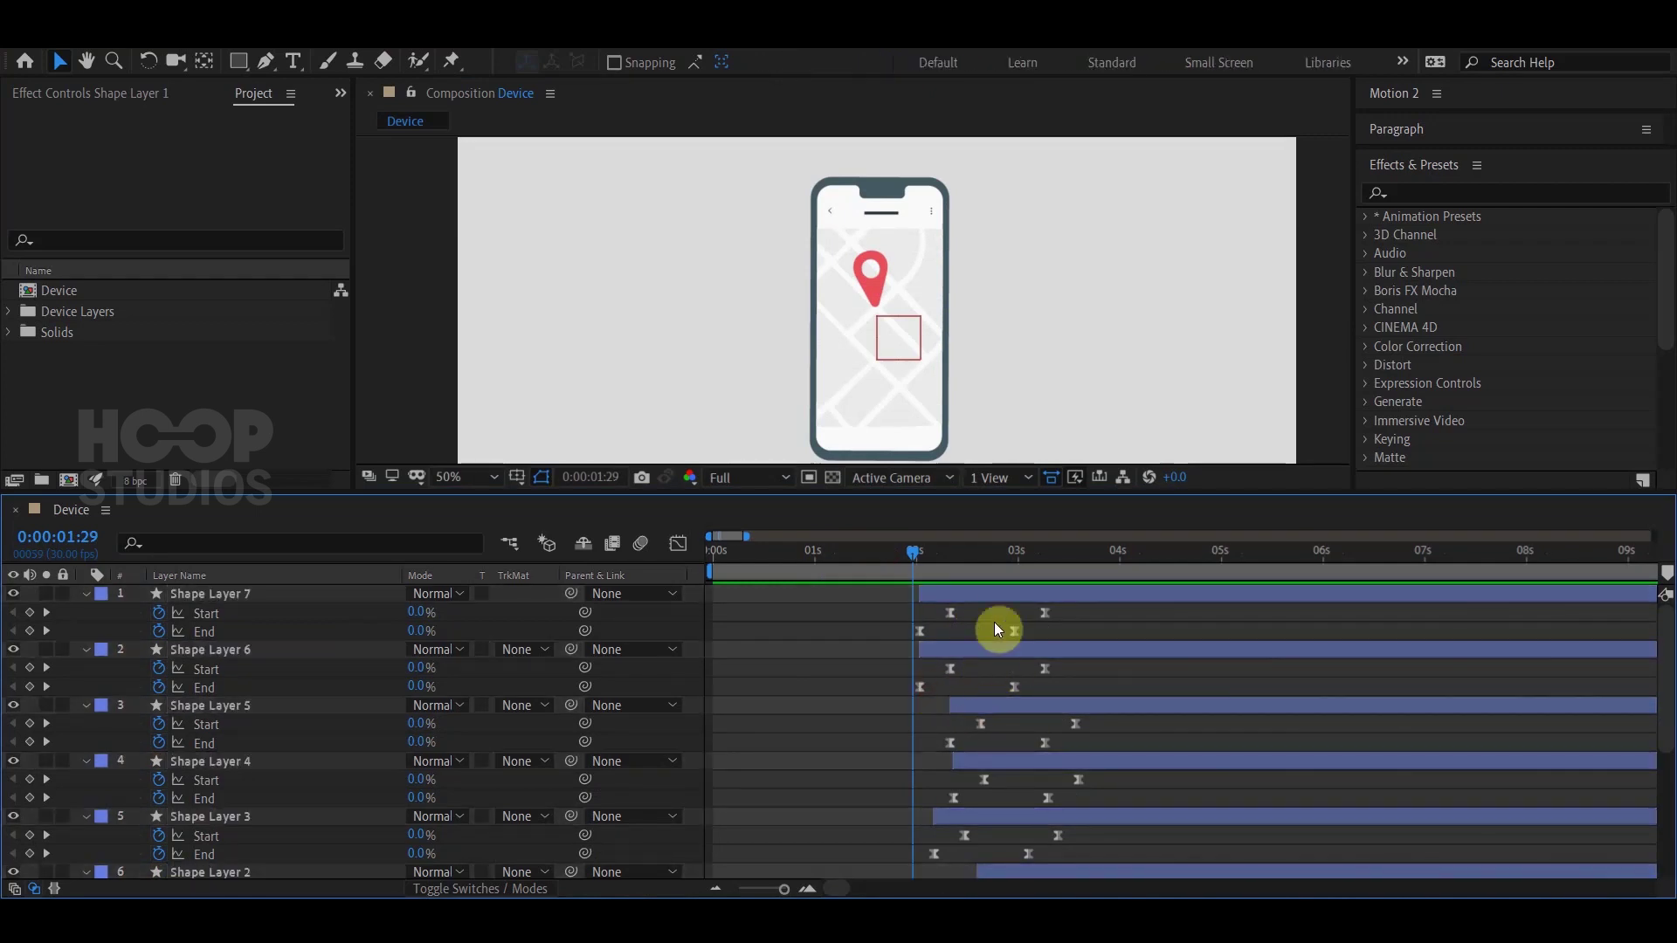
left_click(998, 592)
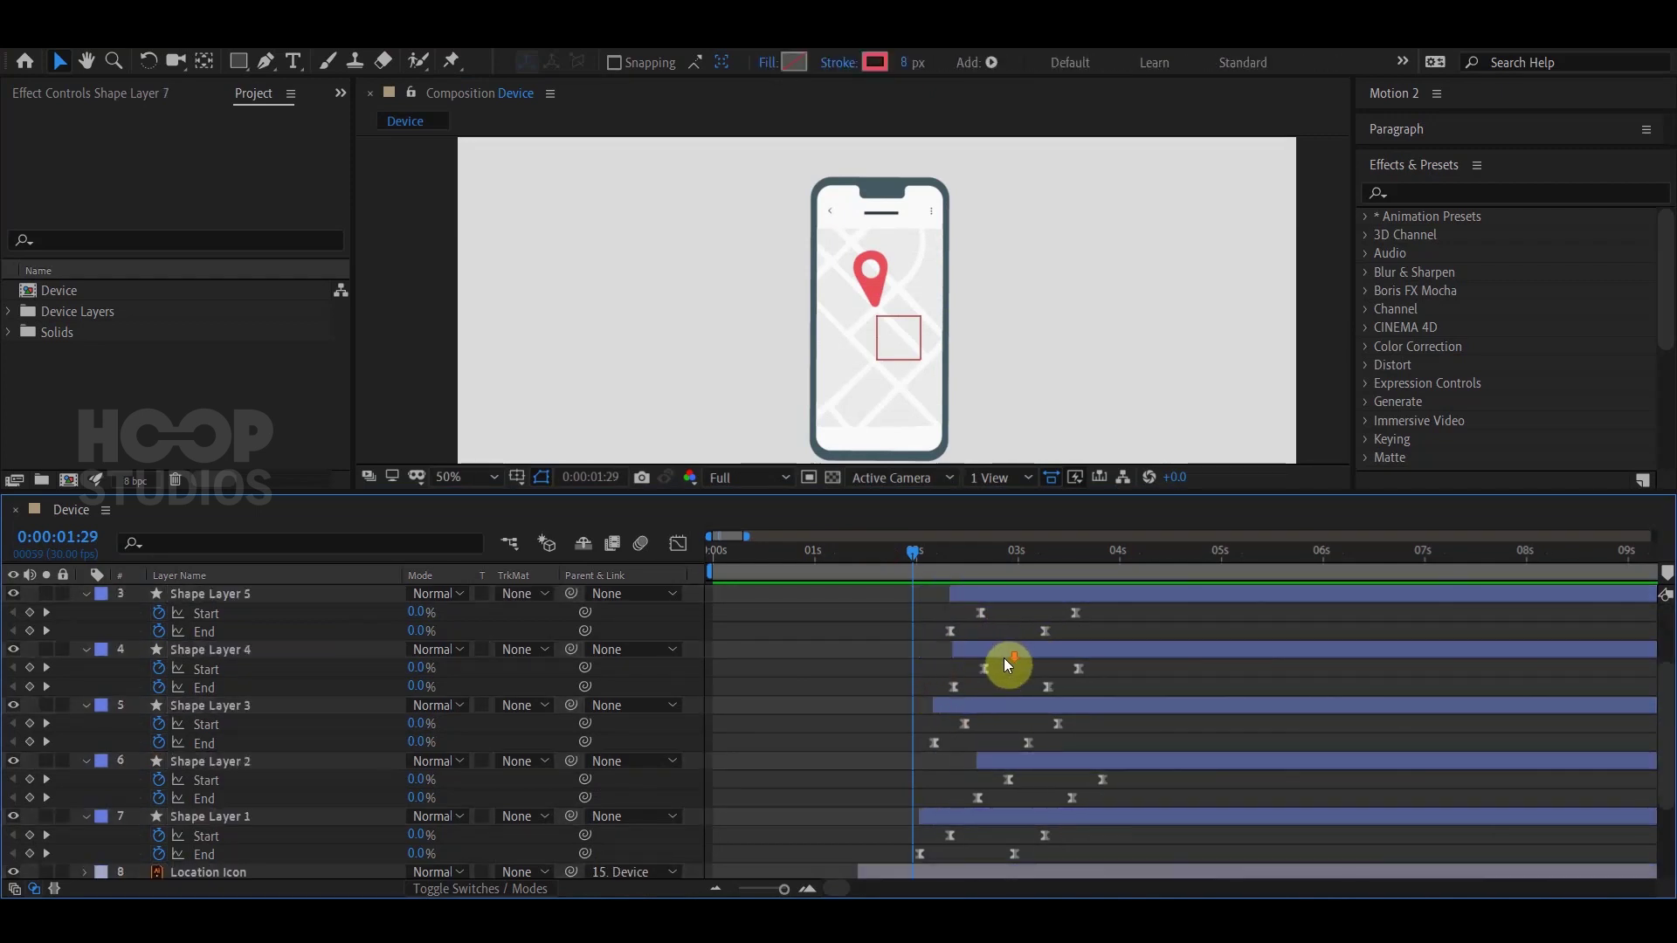
left_click_drag(966, 650, 1010, 648)
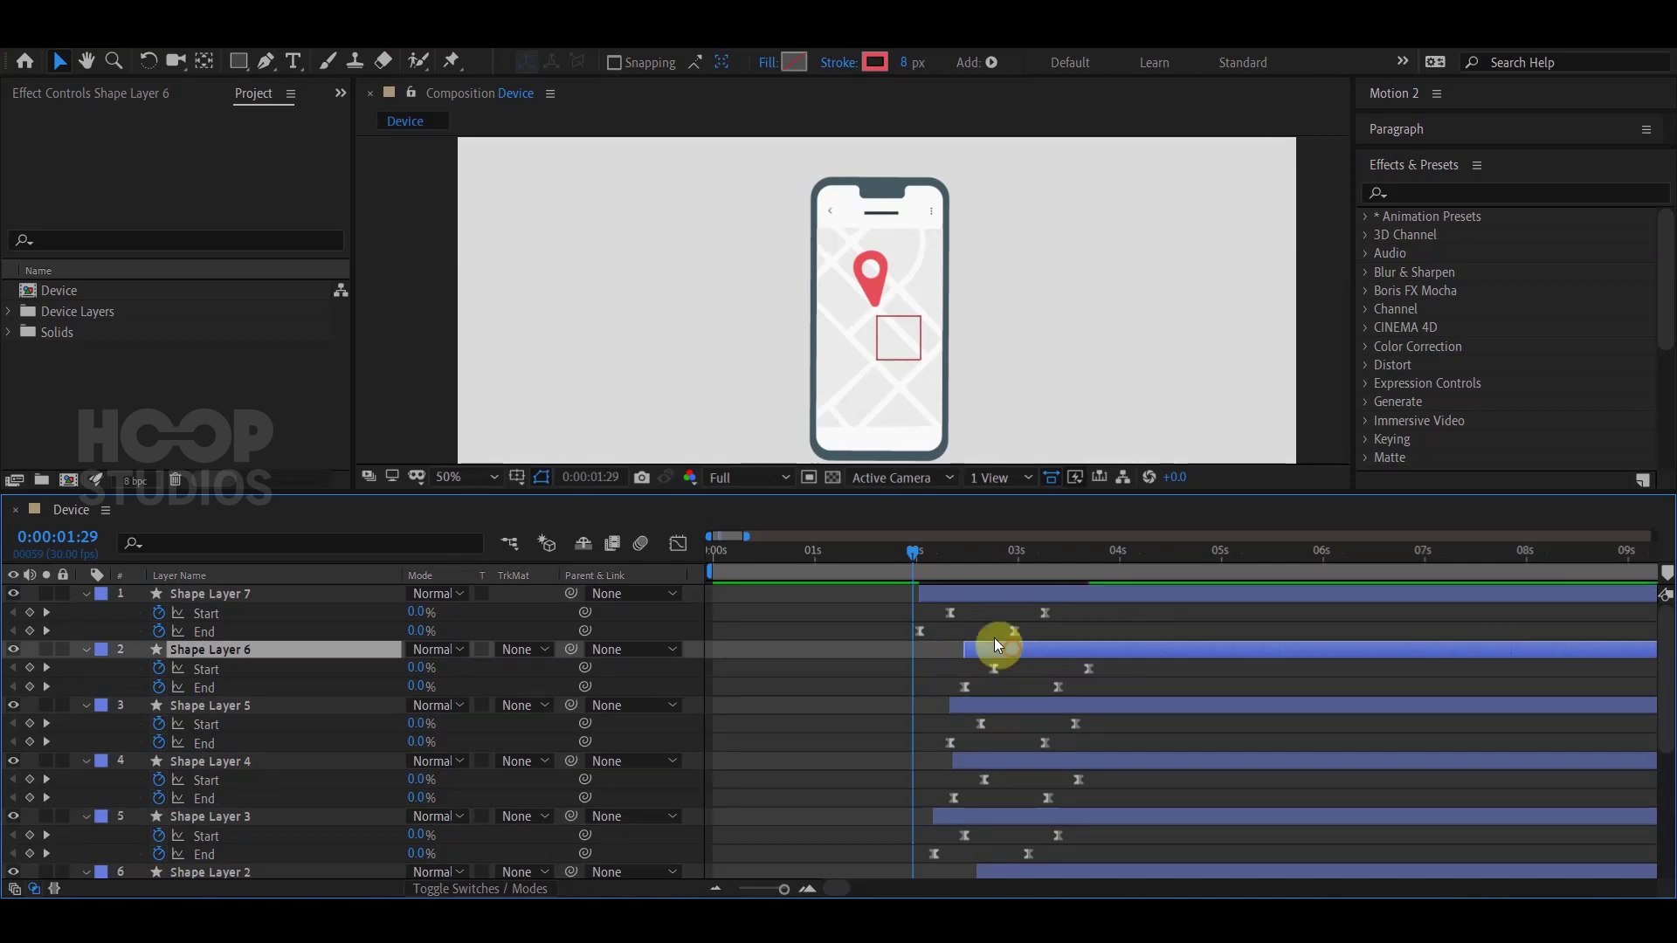
left_click_drag(962, 595, 973, 600)
scroll(984, 663, "down", 5)
left_click(1009, 688, "shift")
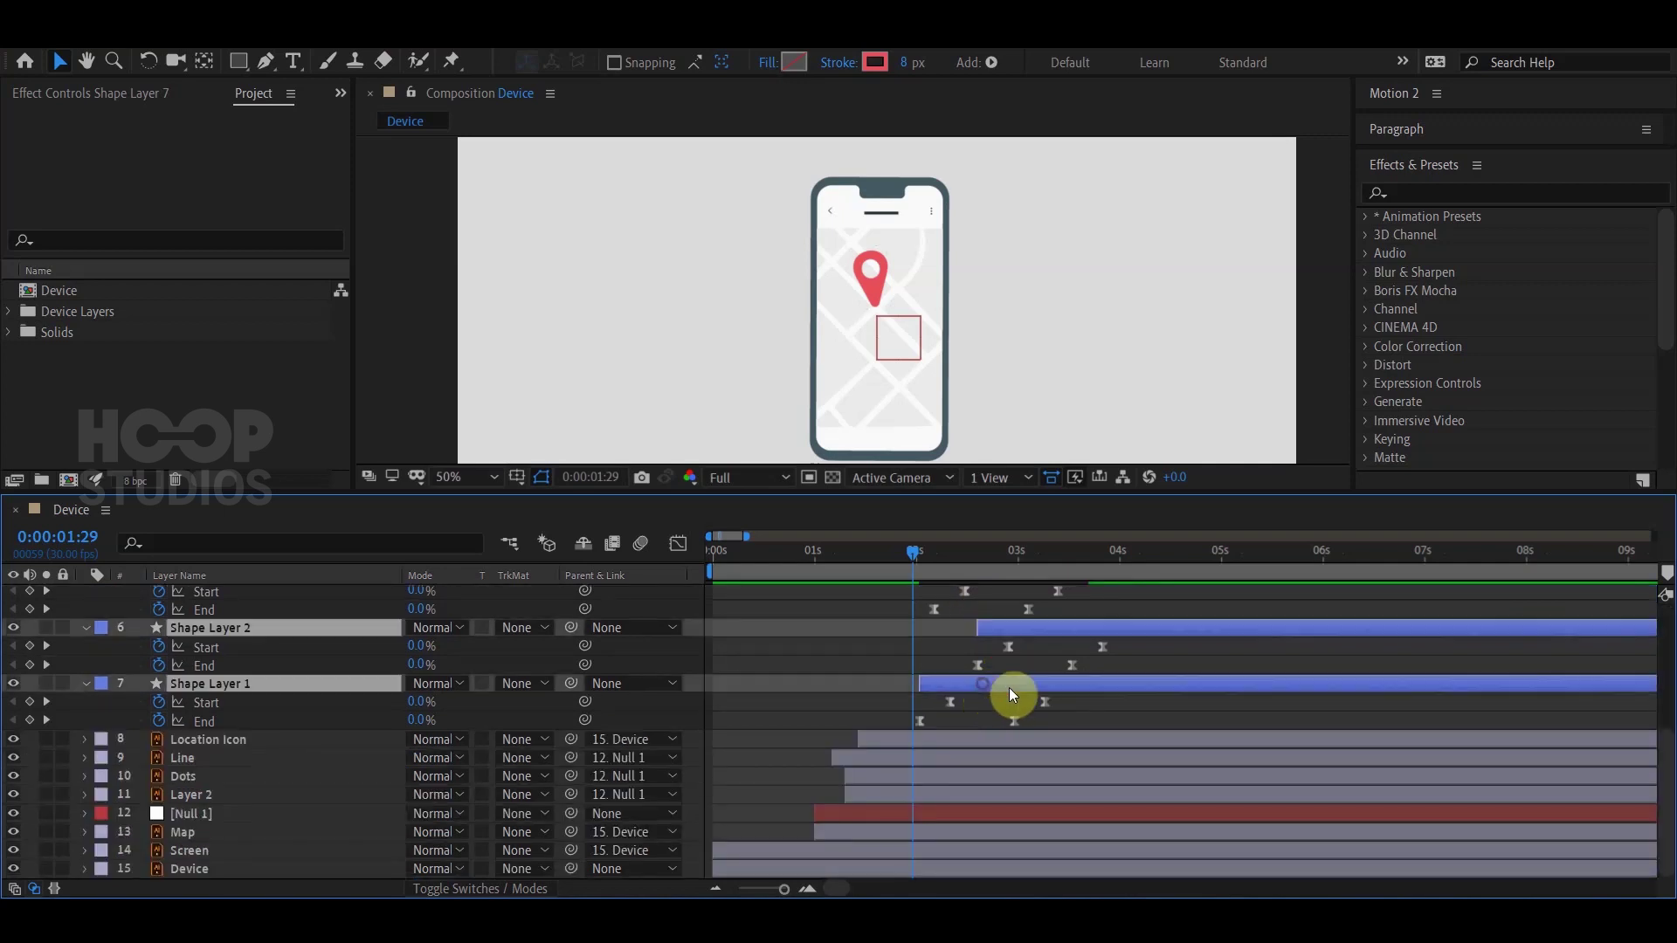
left_click_drag(1009, 689, 980, 675)
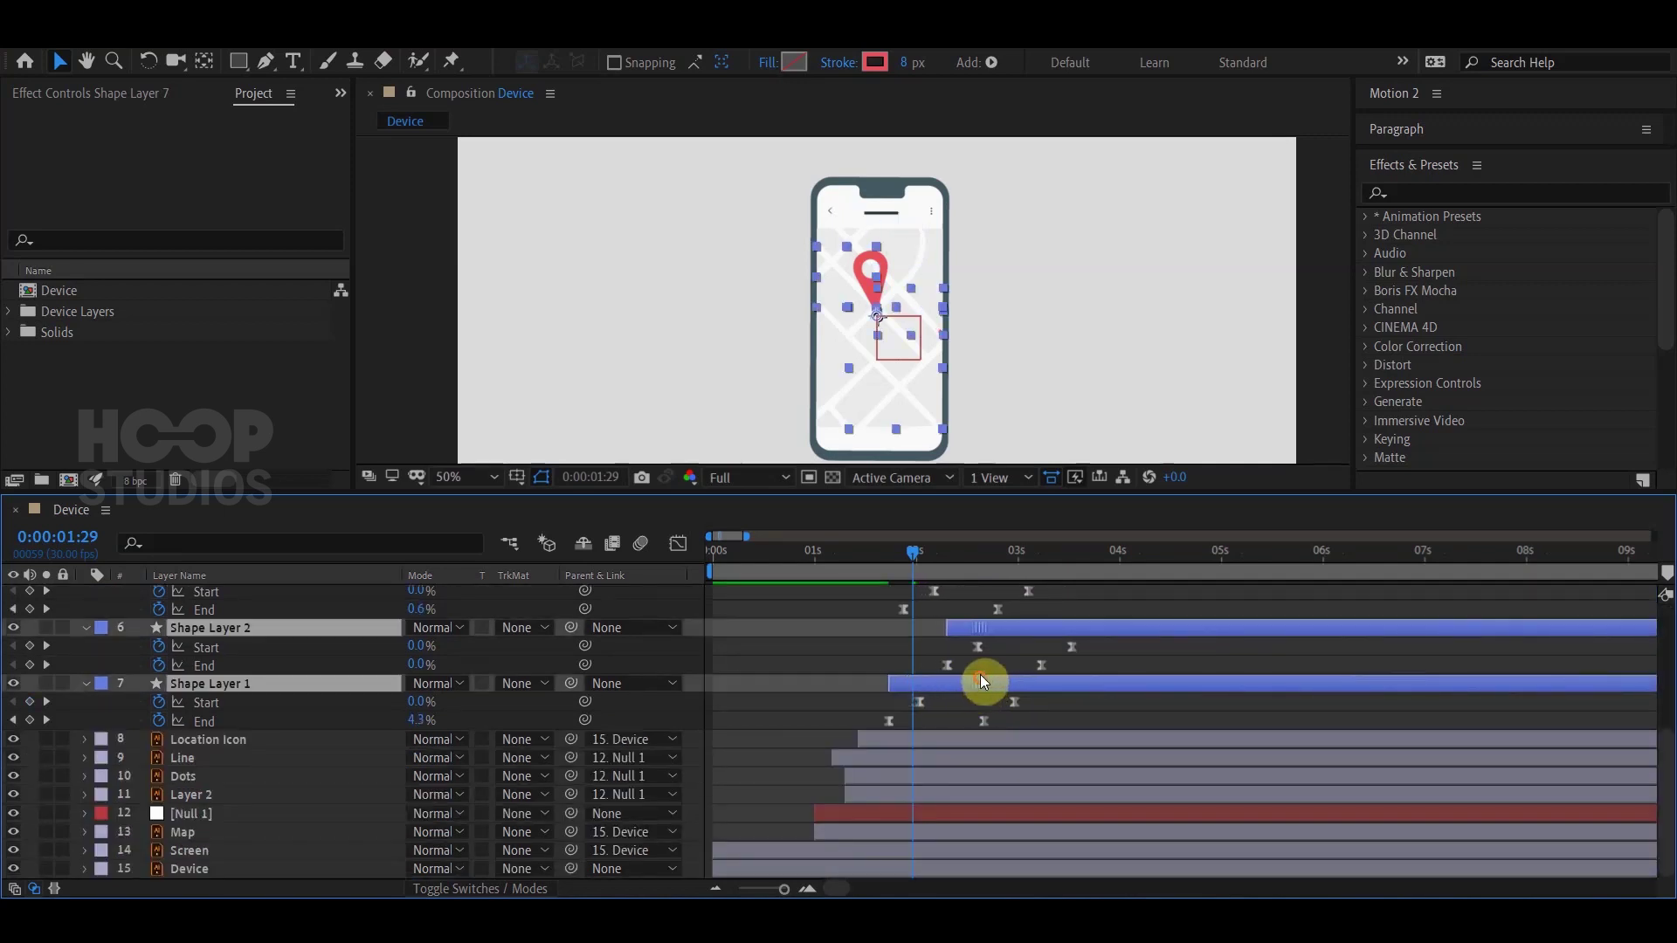
left_click(853, 645)
Delay the Location Icon pin's appearance and move its layer to the top of the stack.
left_click(878, 291)
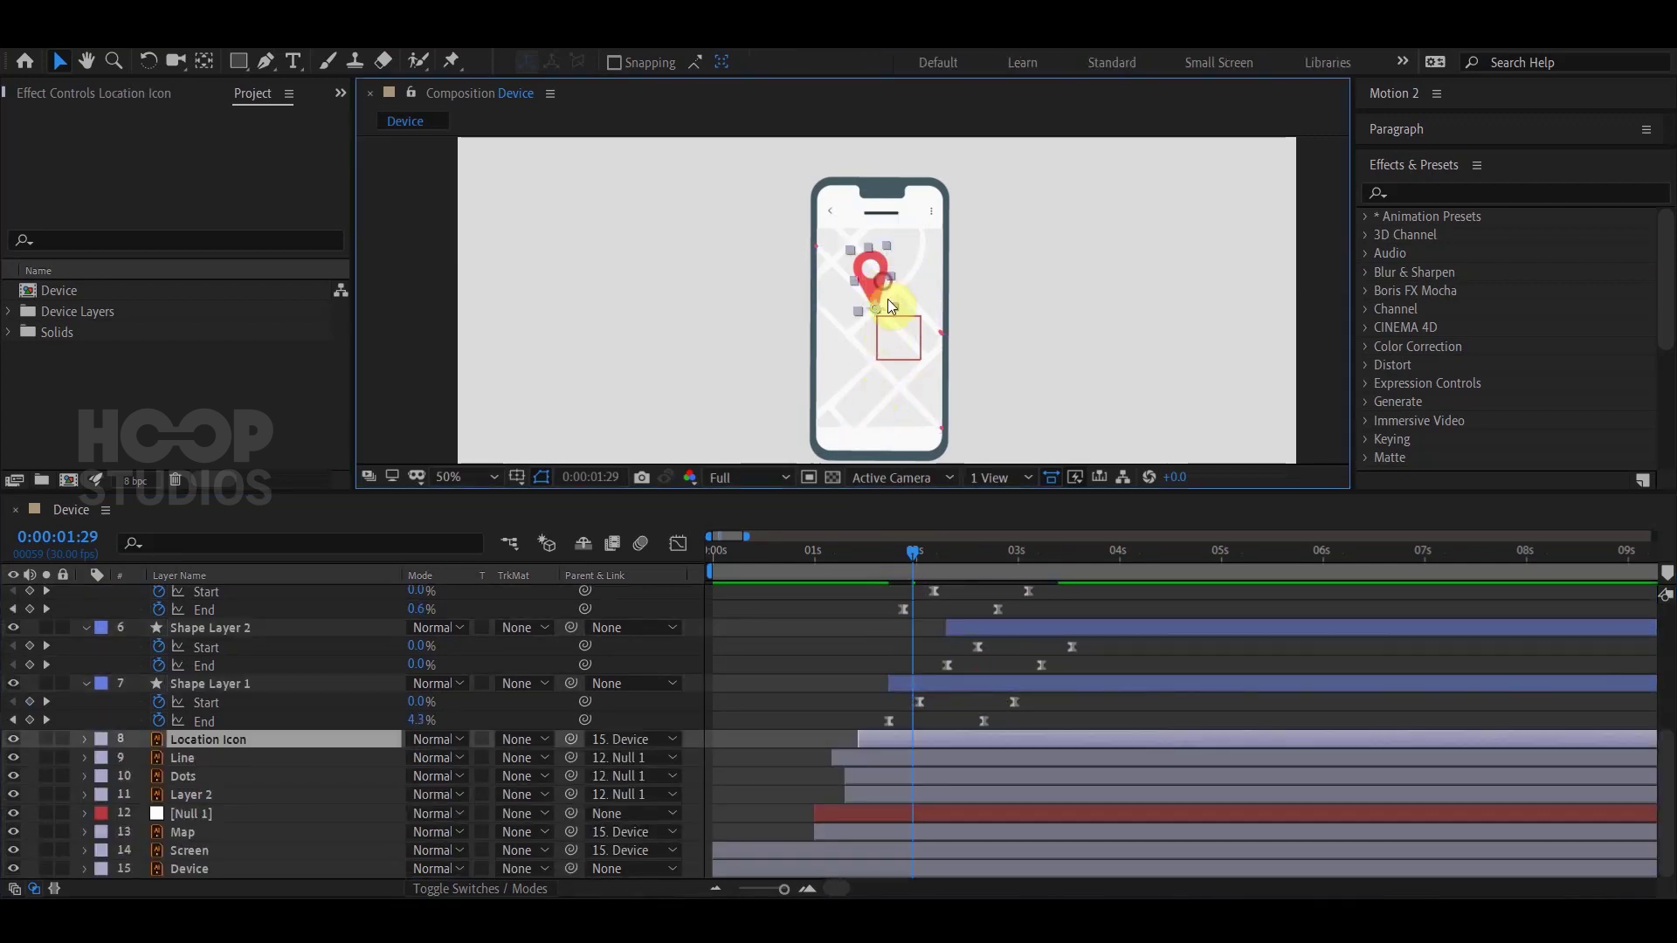
left_click_drag(931, 740, 1027, 732)
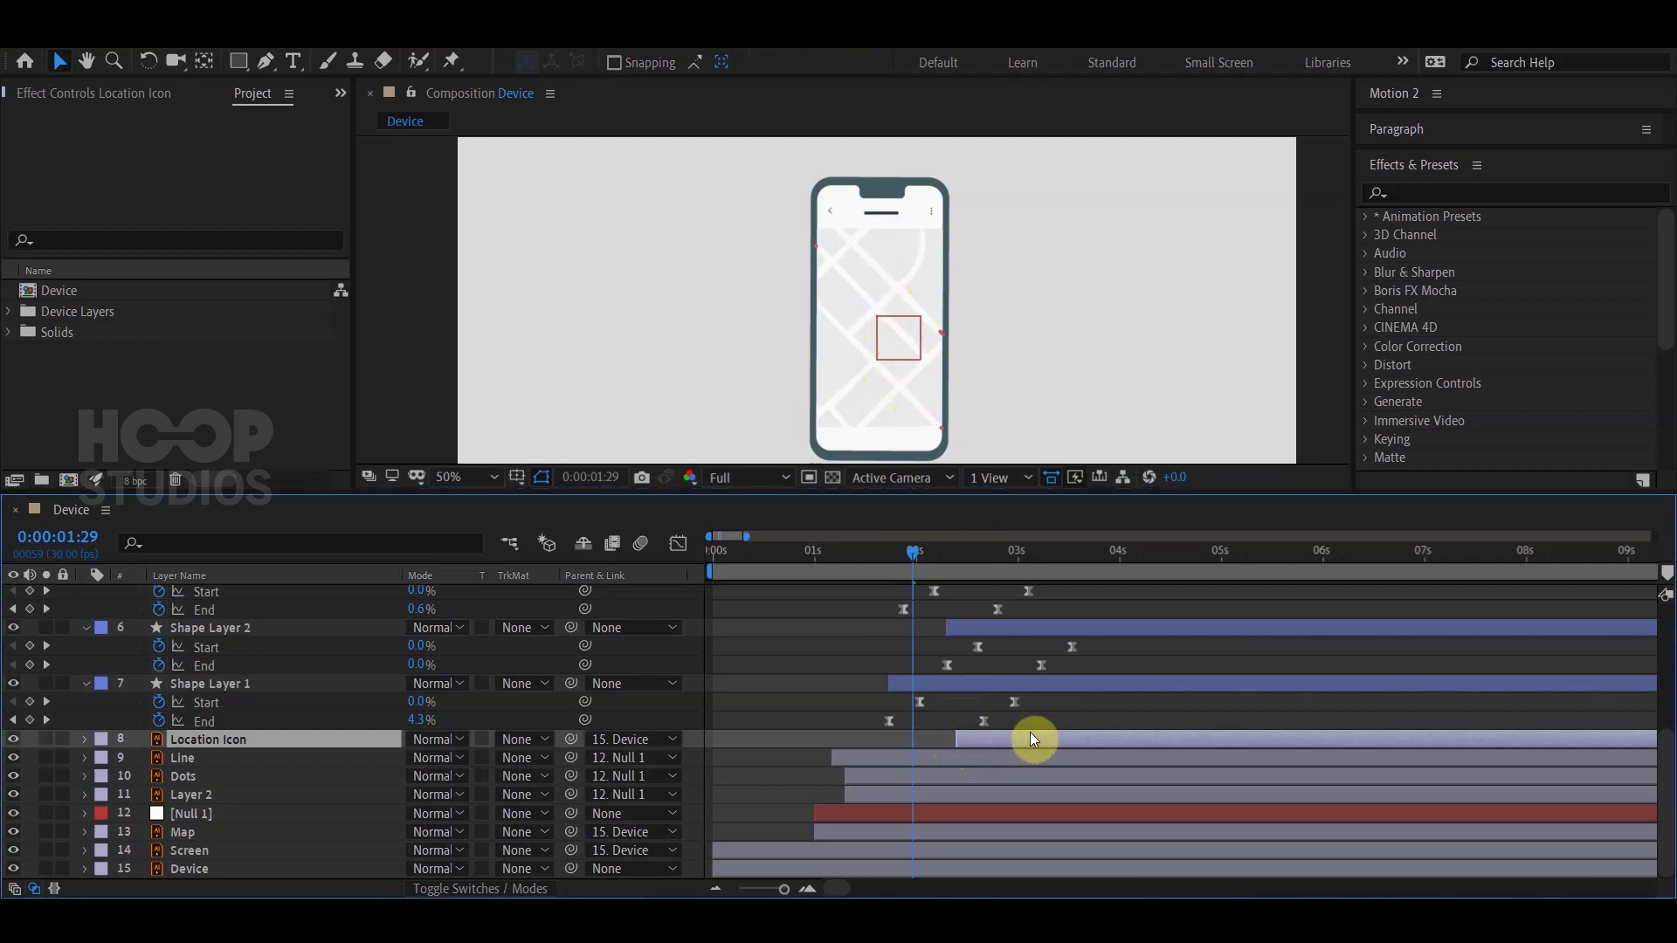
key("space")
key("space")
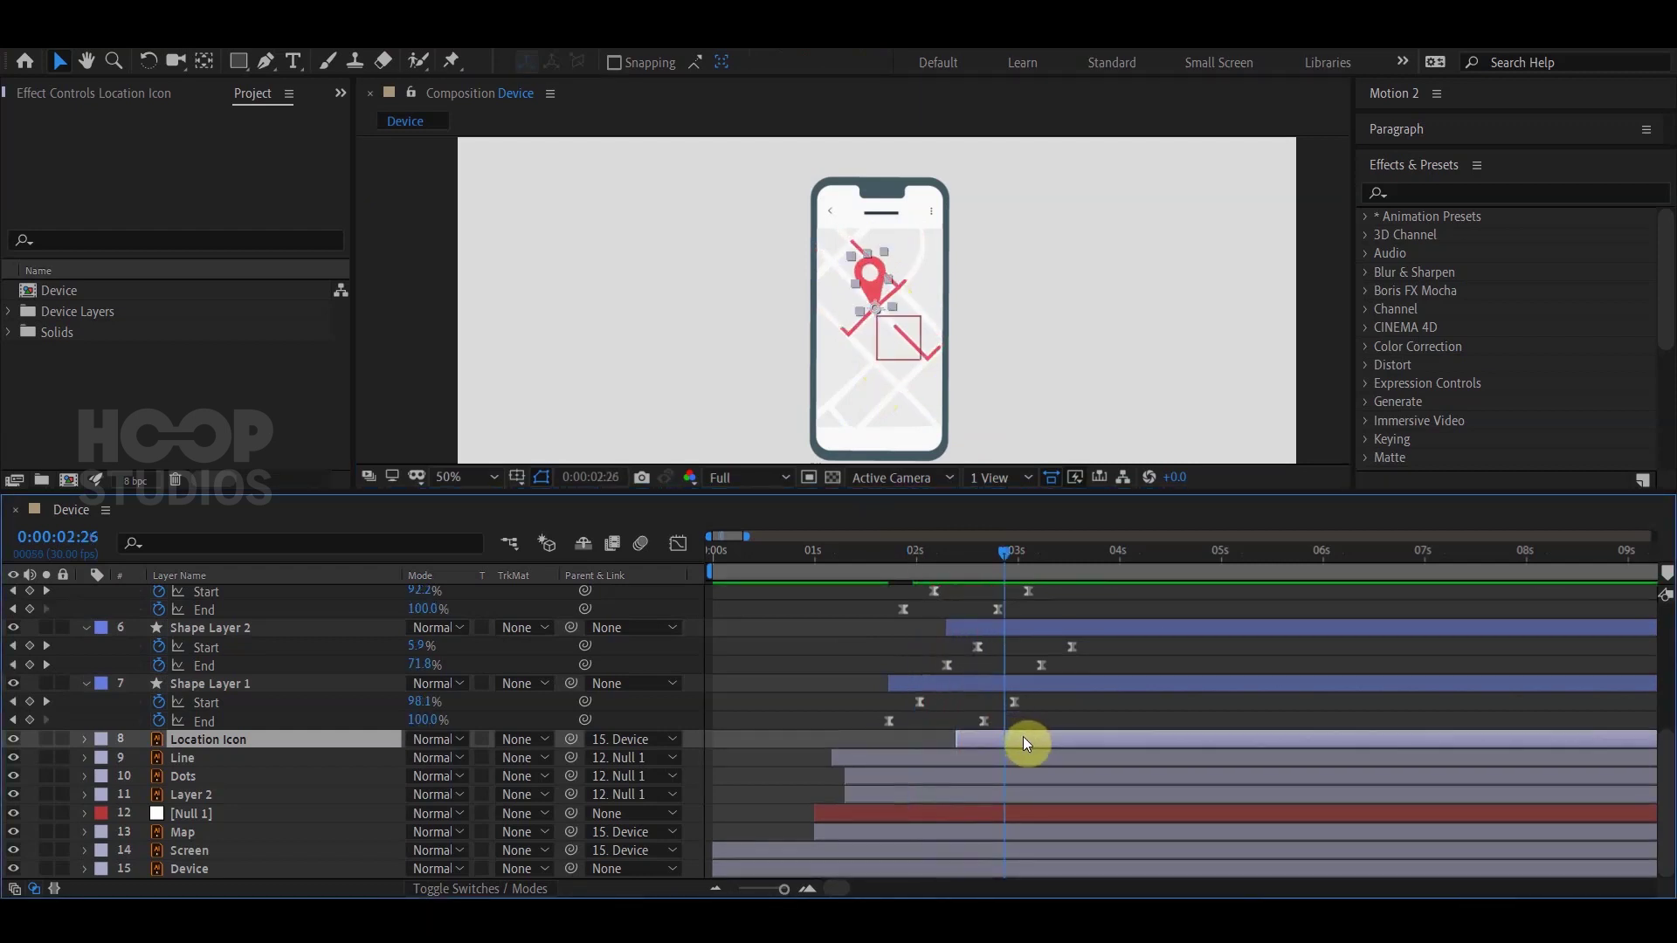
key("Page_Down")
key("Page_Down")
key("Page_Down")
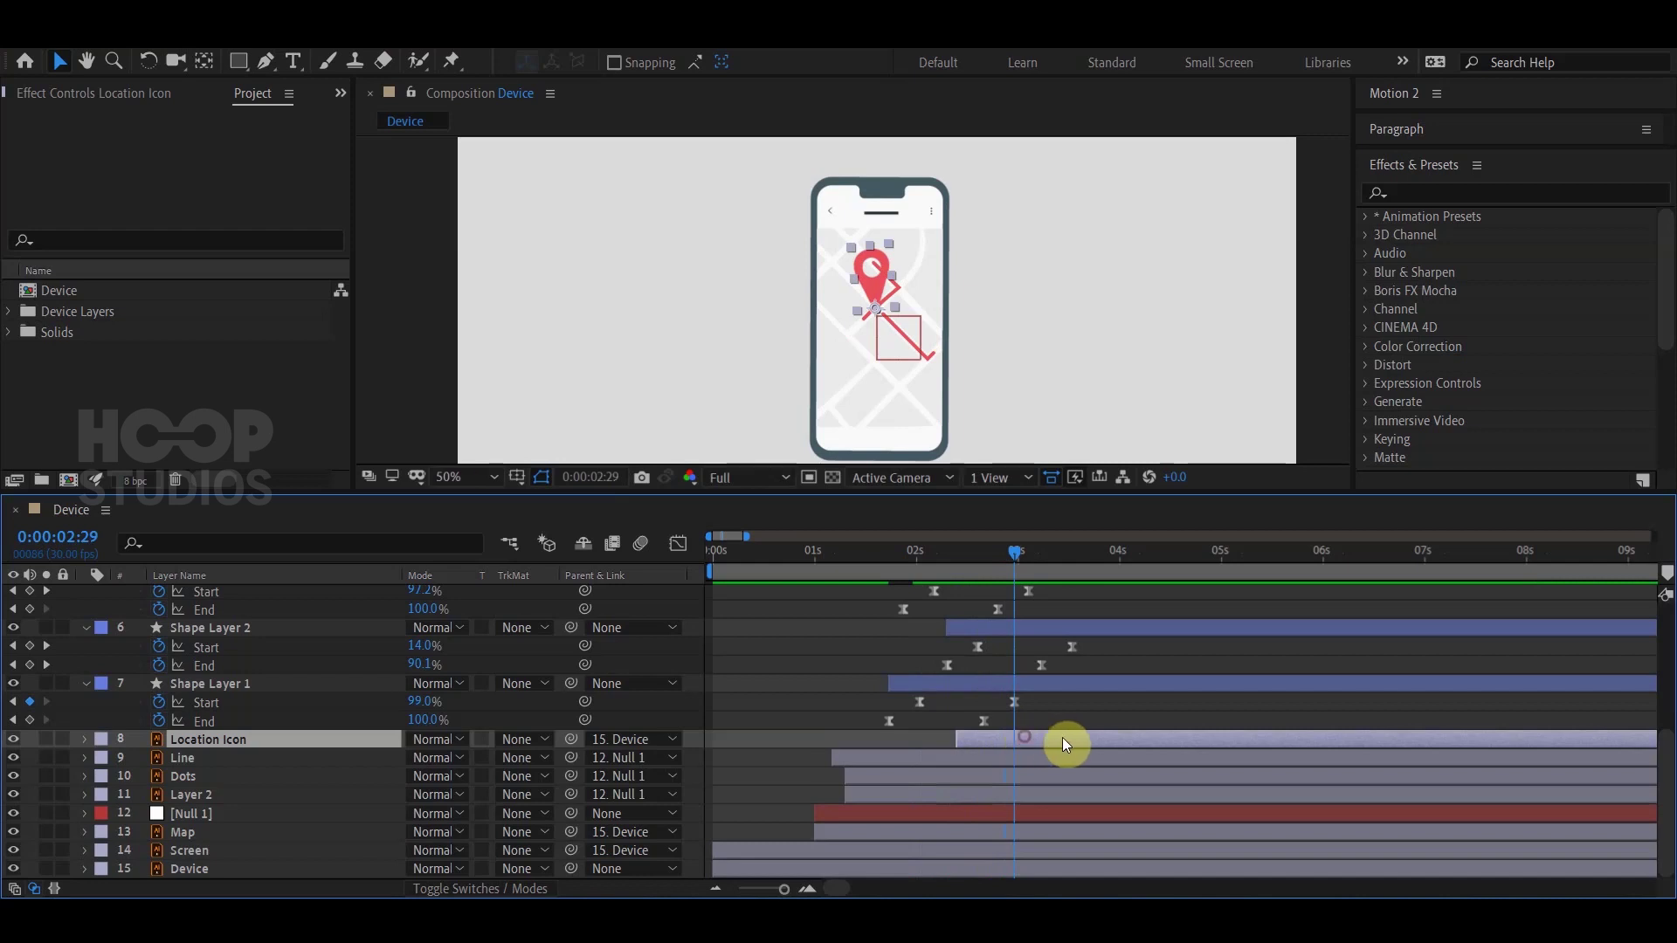
left_click_drag(1066, 744, 1067, 745)
left_click_drag(356, 742, 248, 590)
Pre-compose Shape Layers 1–7 into a new composition named Lines.
left_click(220, 613)
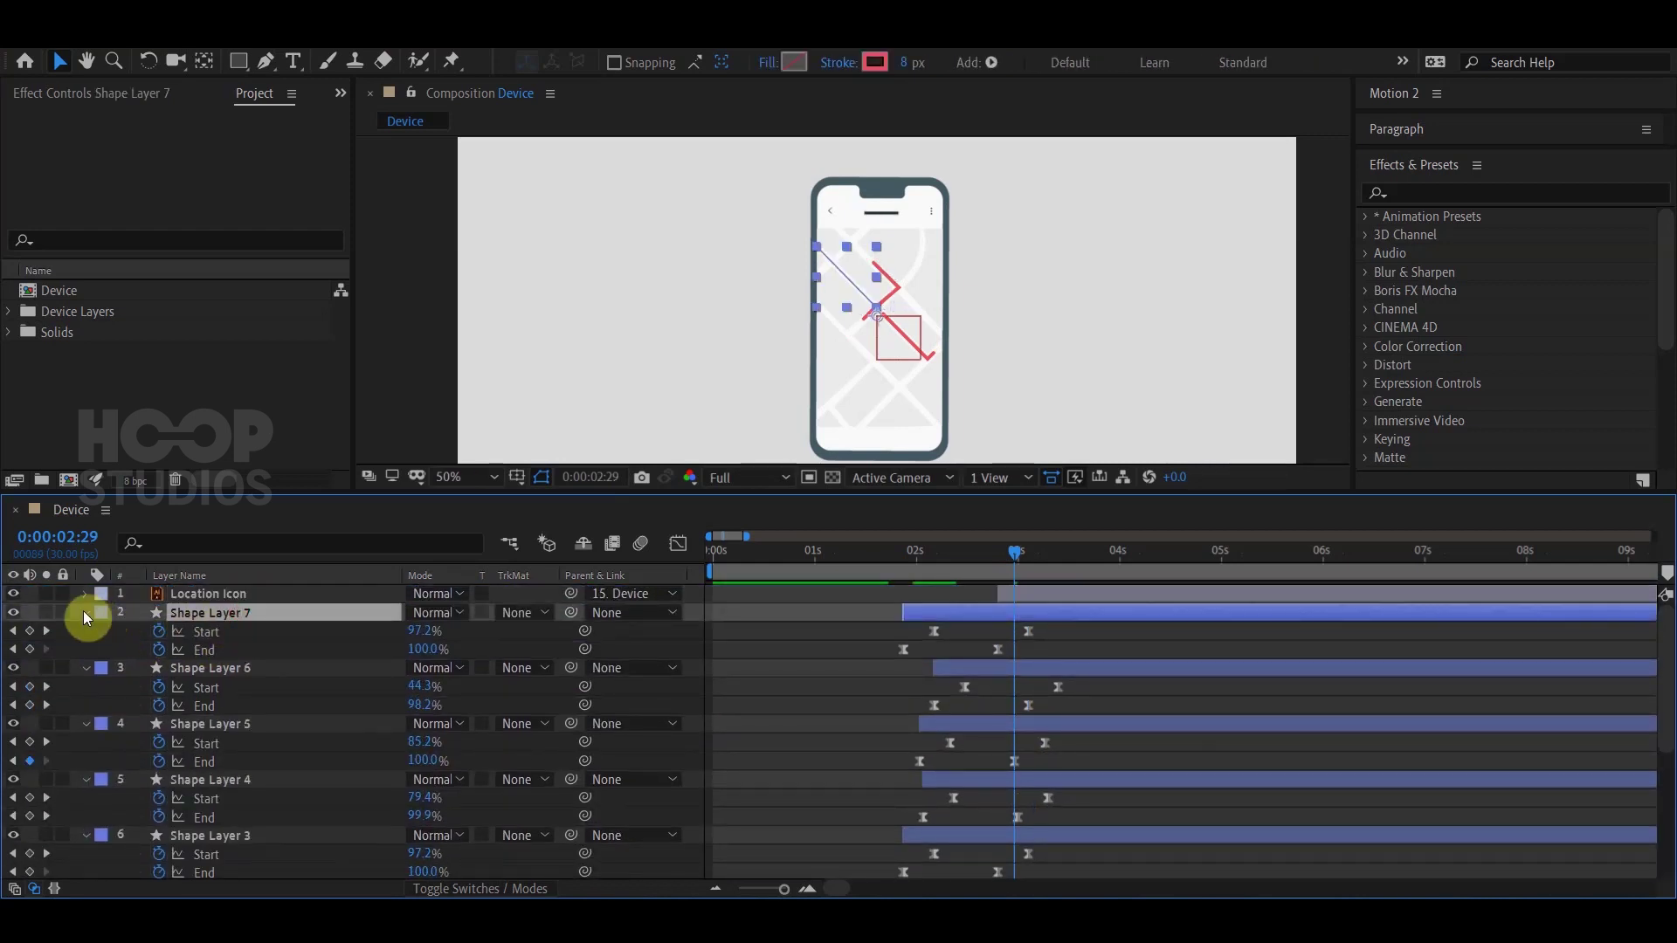
scroll(210, 729, "down", 5)
left_click(225, 708, "shift")
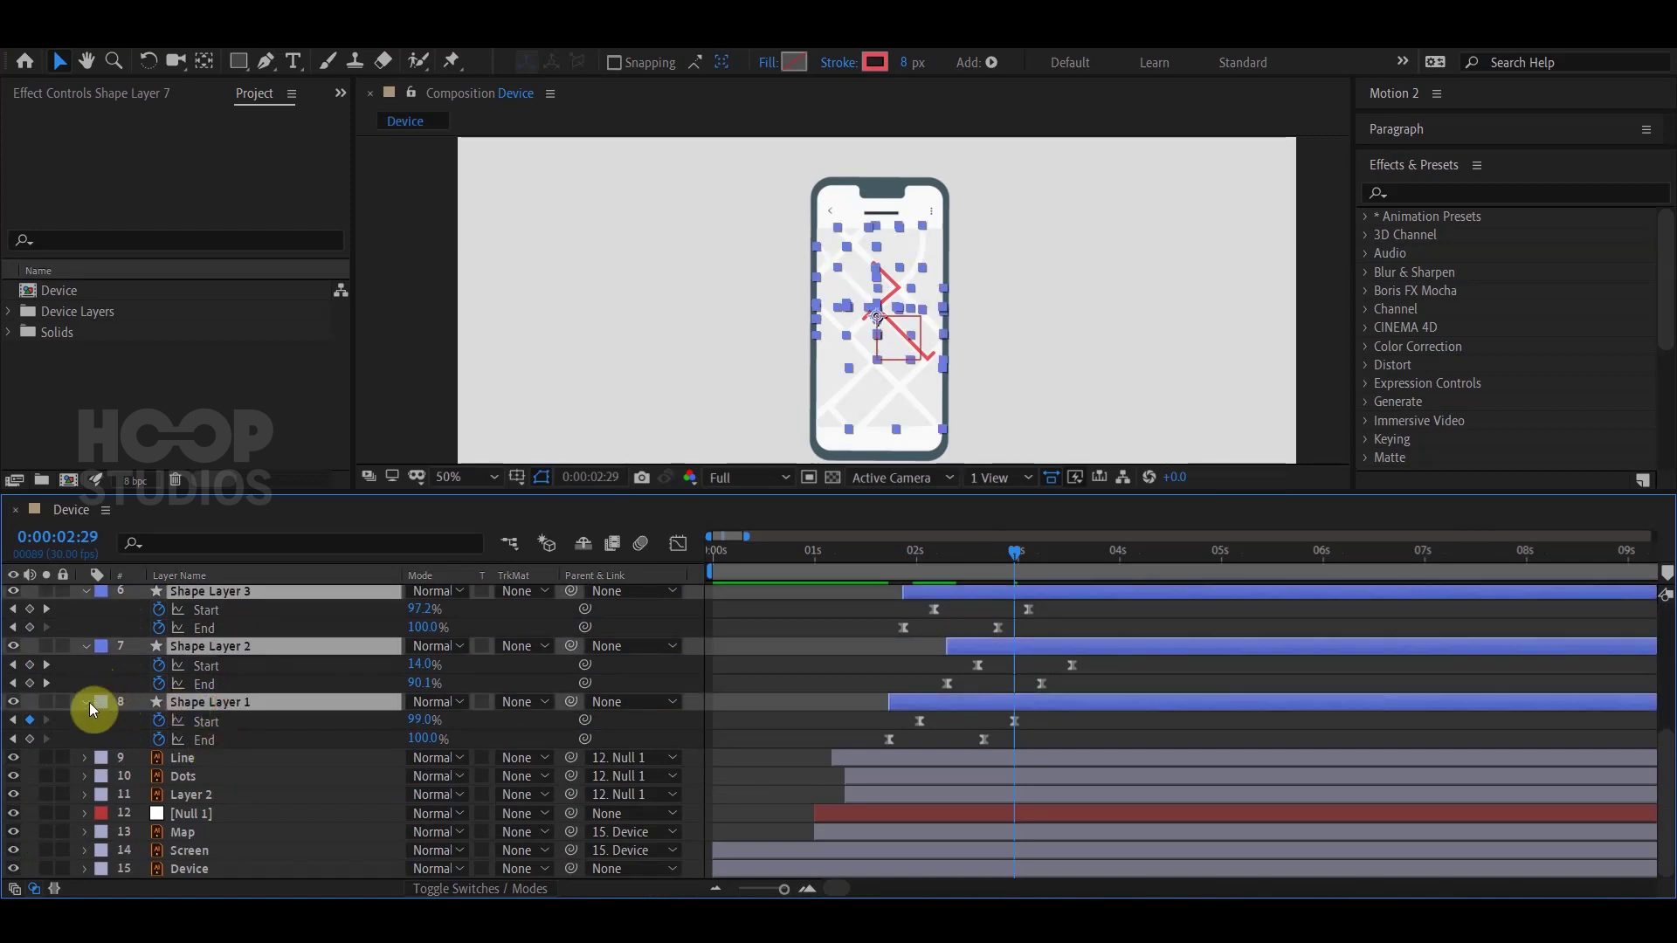
left_click(85, 703)
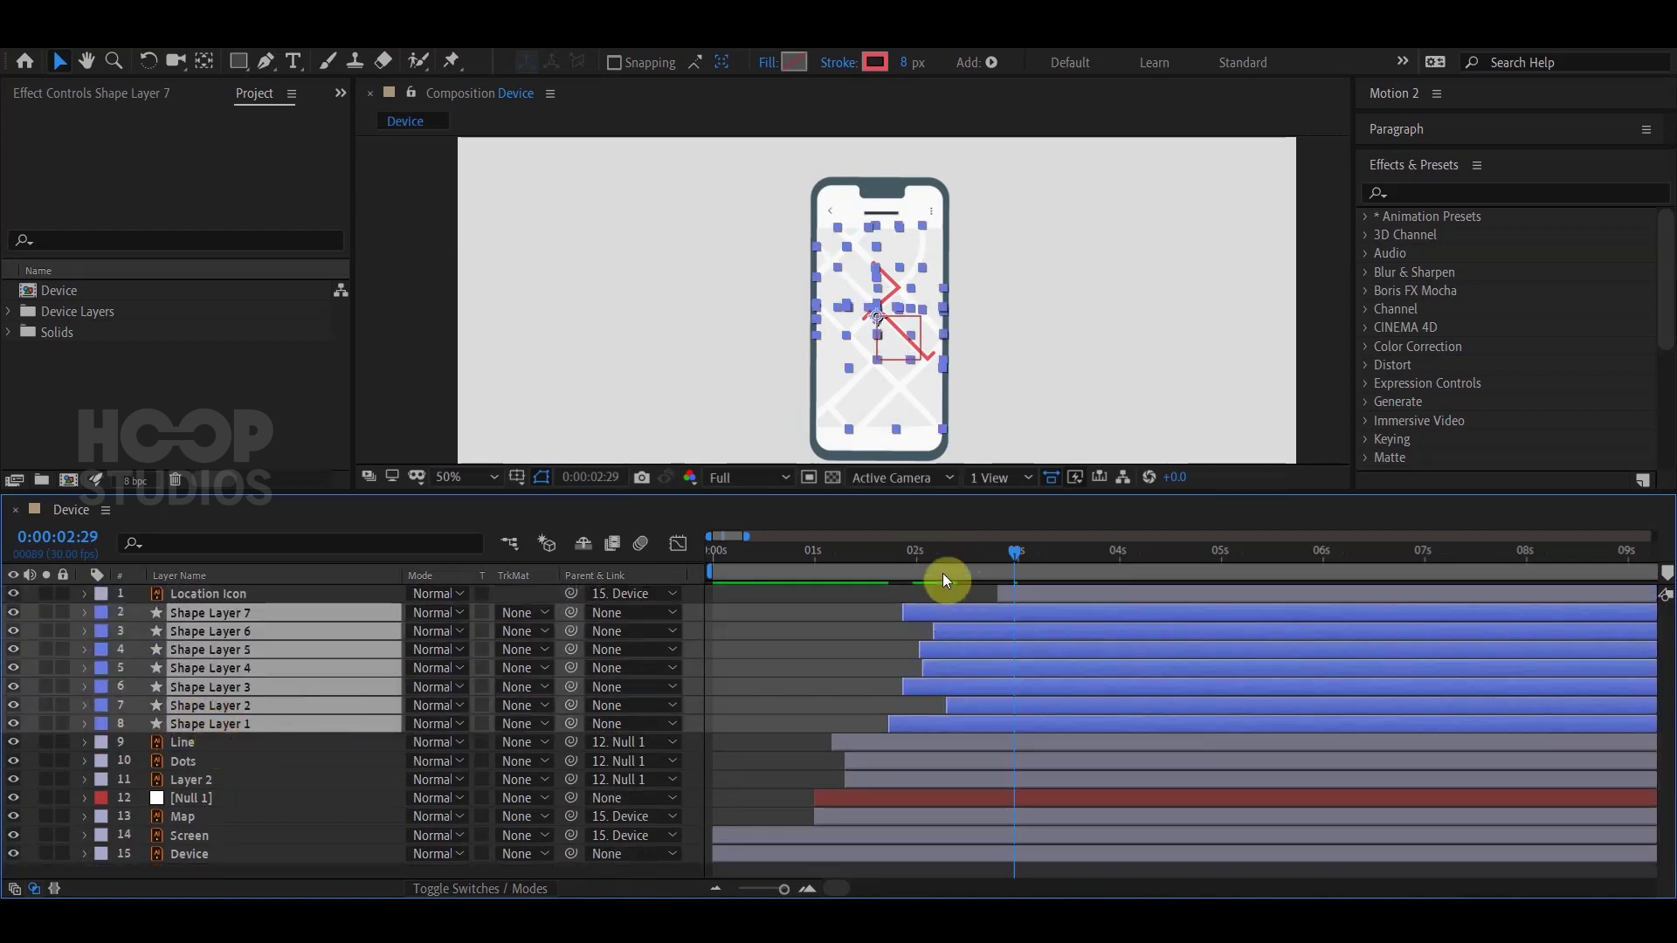
left_click_drag(926, 567, 889, 560)
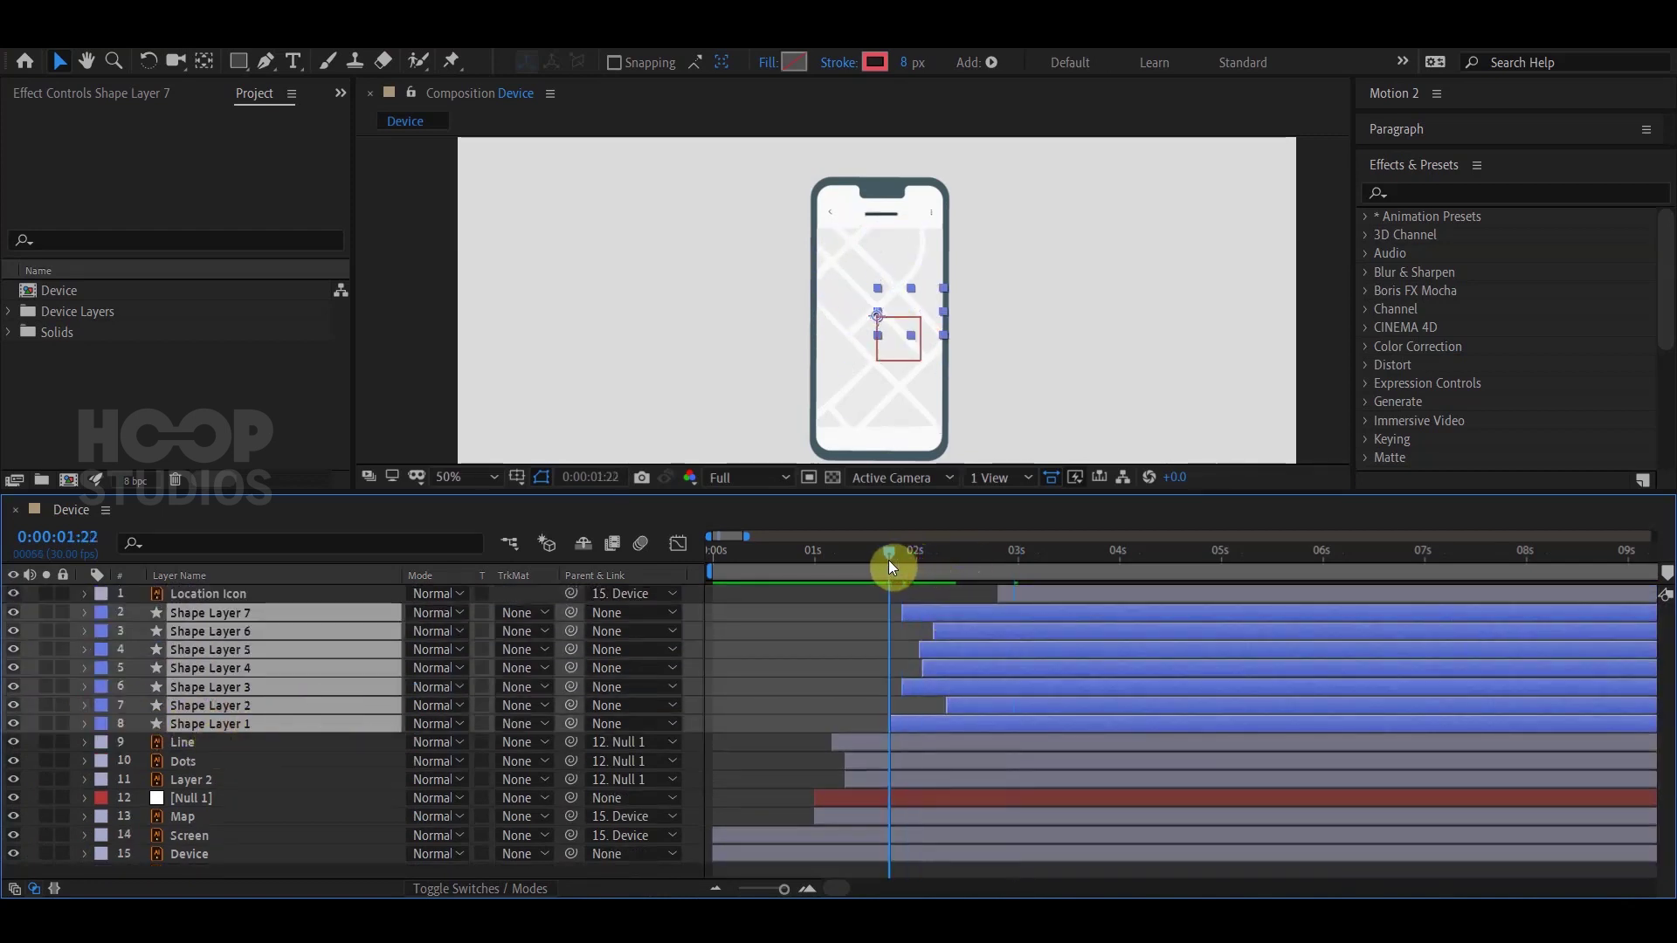
left_click_drag(1007, 550, 1029, 550)
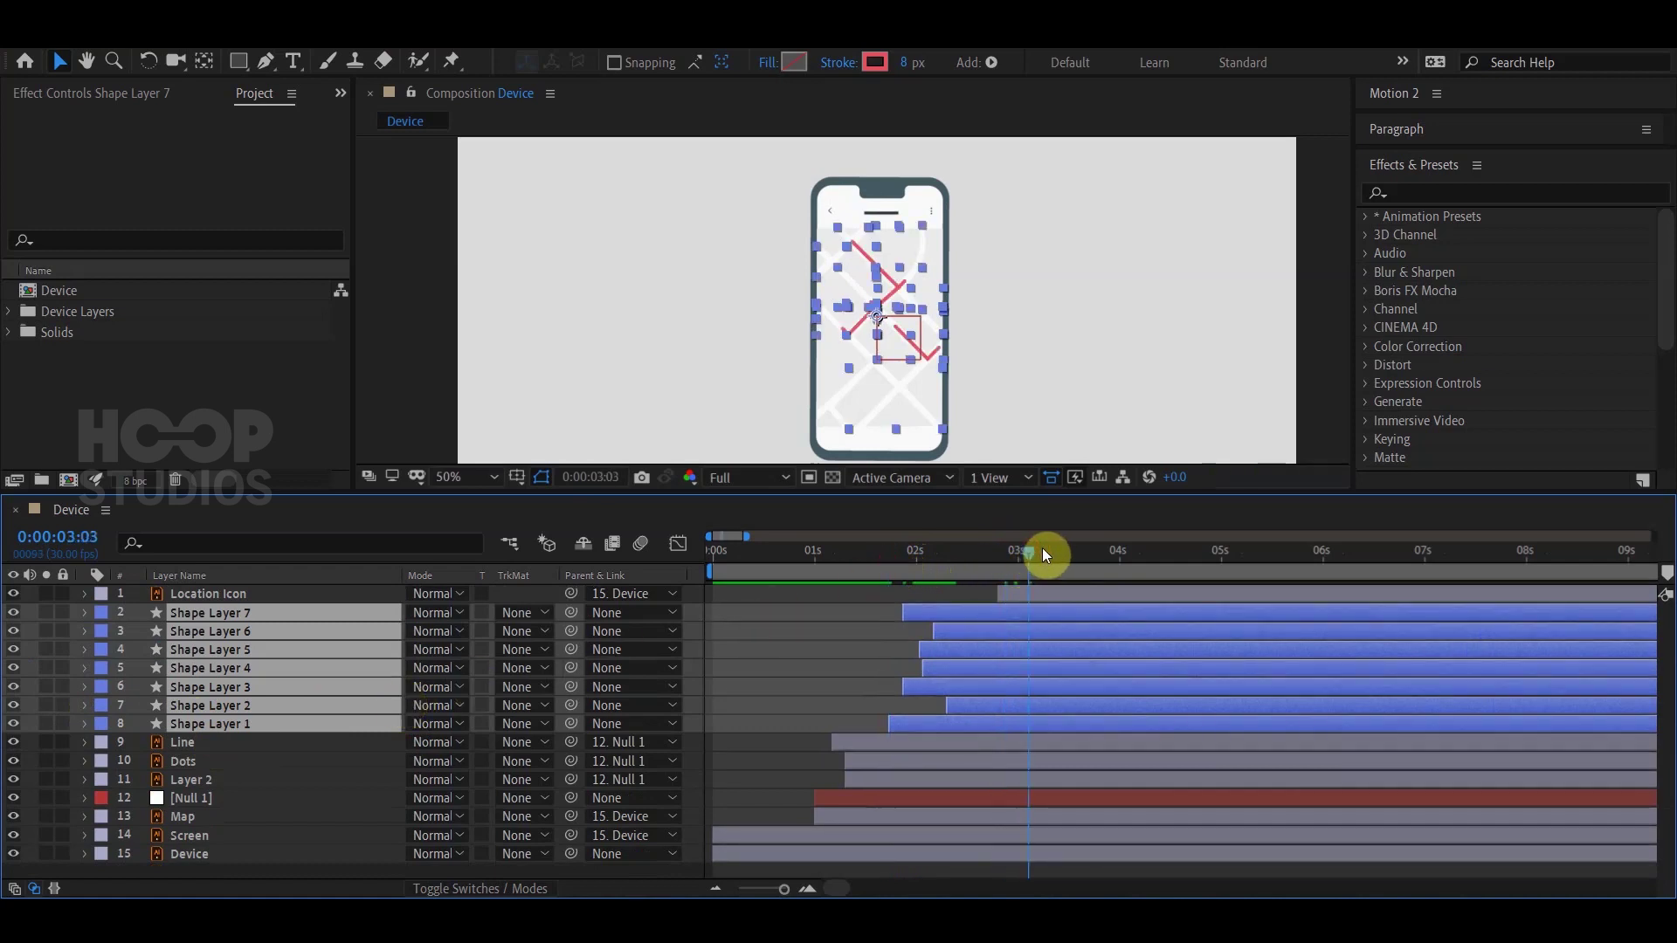
right_click(220, 723)
left_click(315, 639)
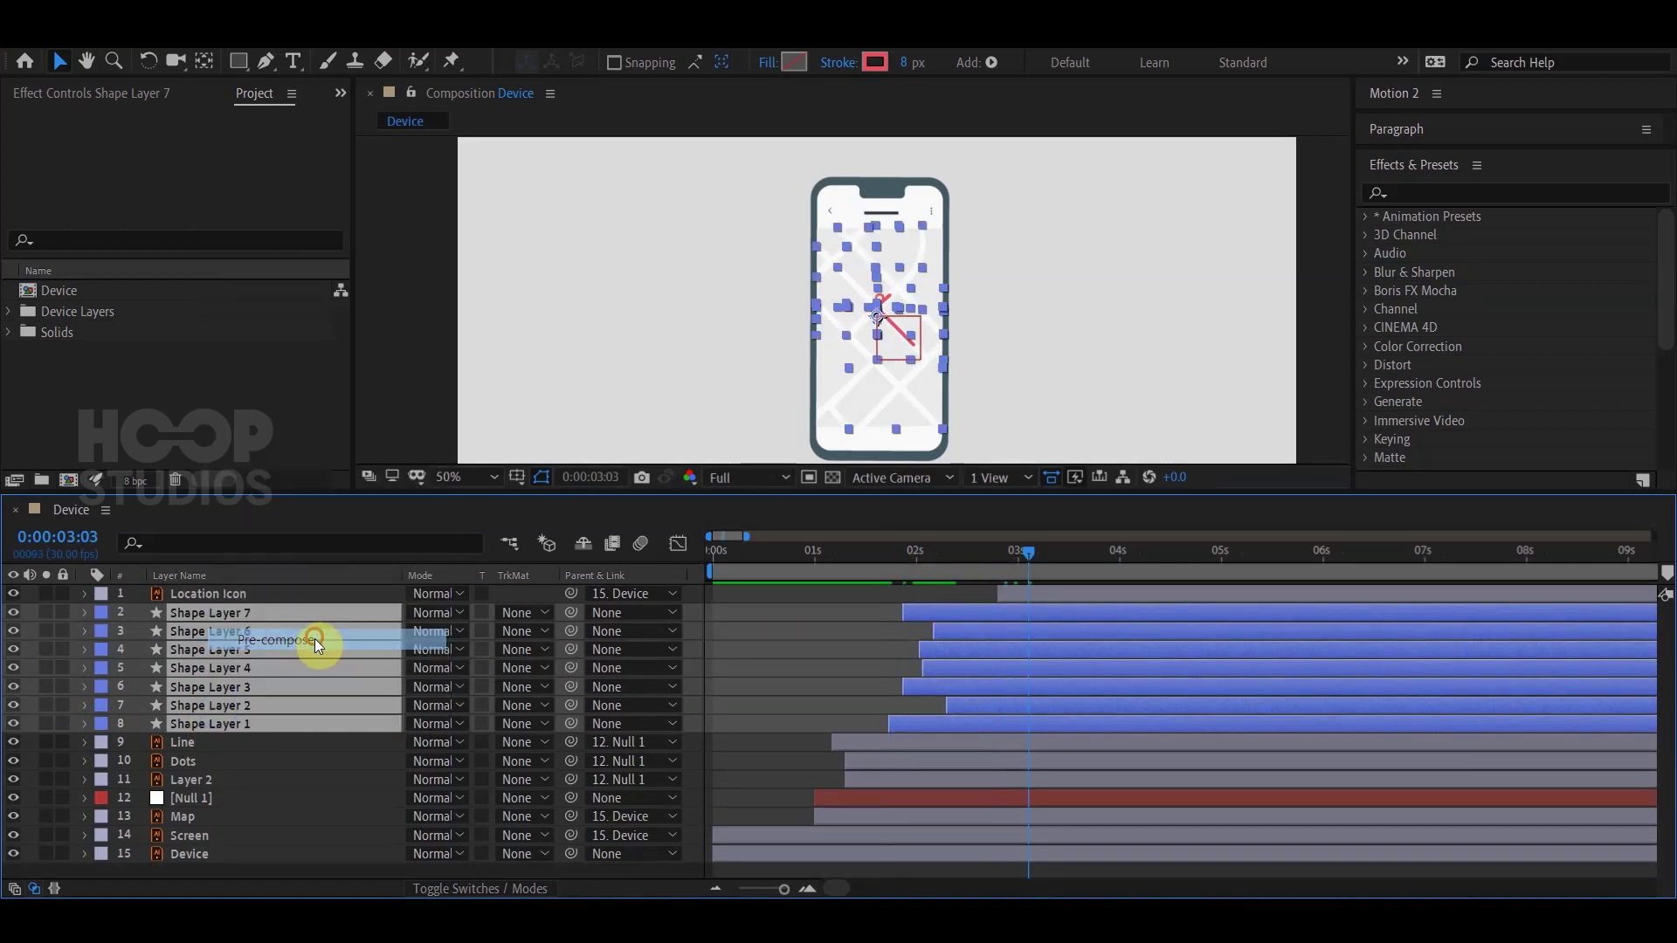
type("Lines")
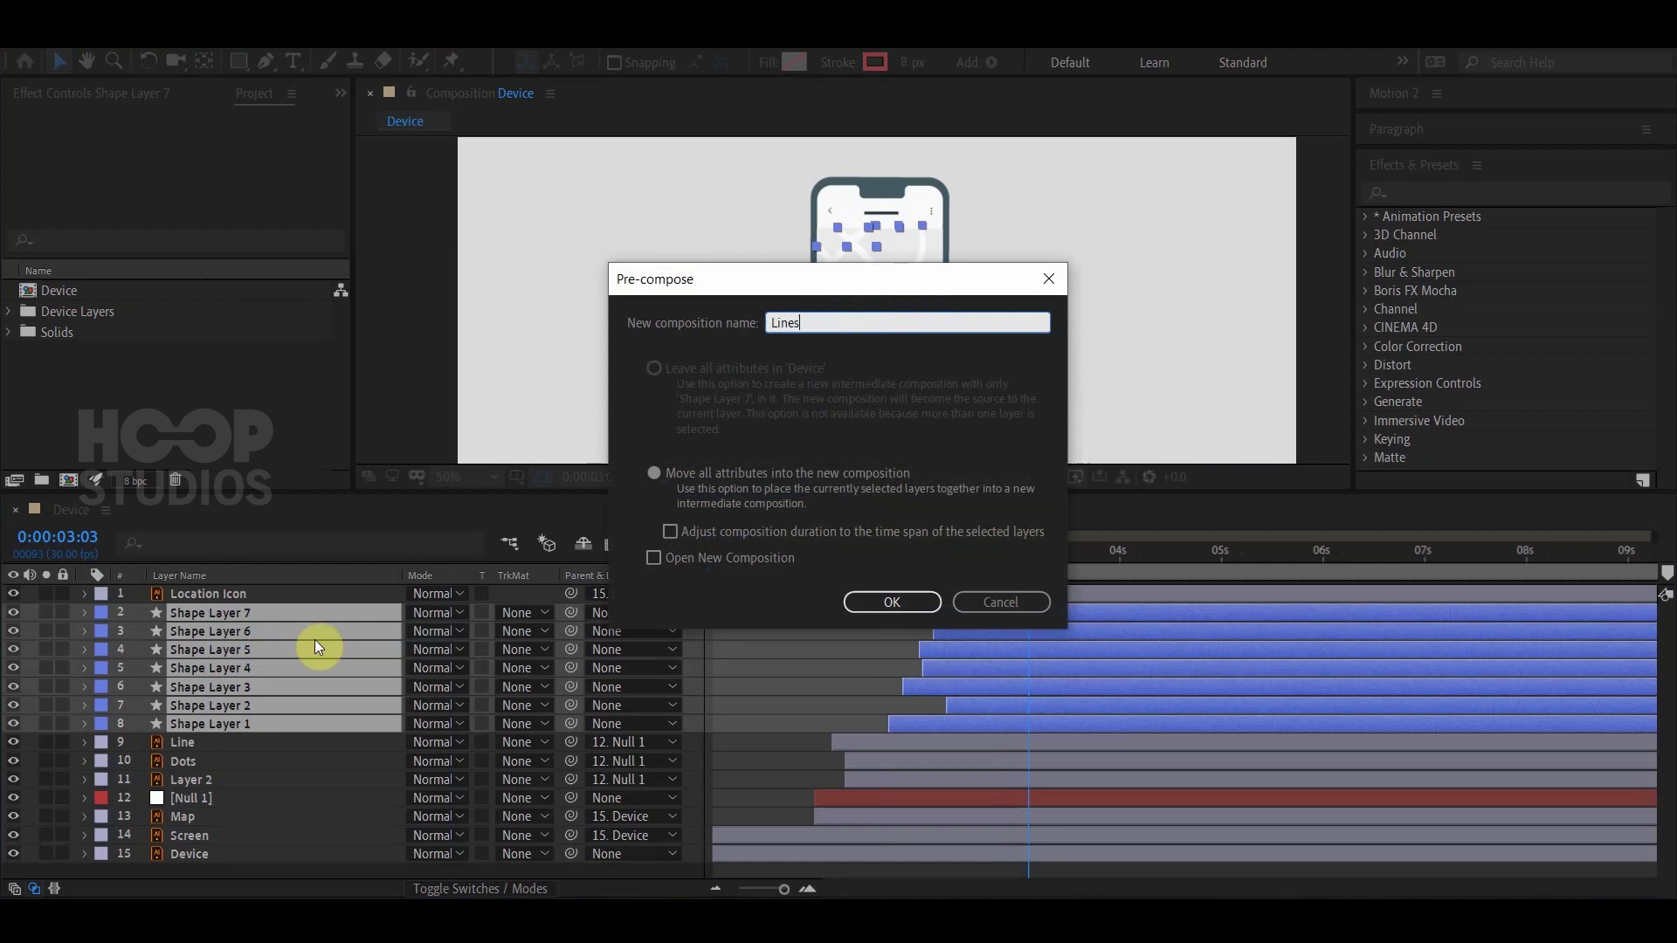
key("Return")
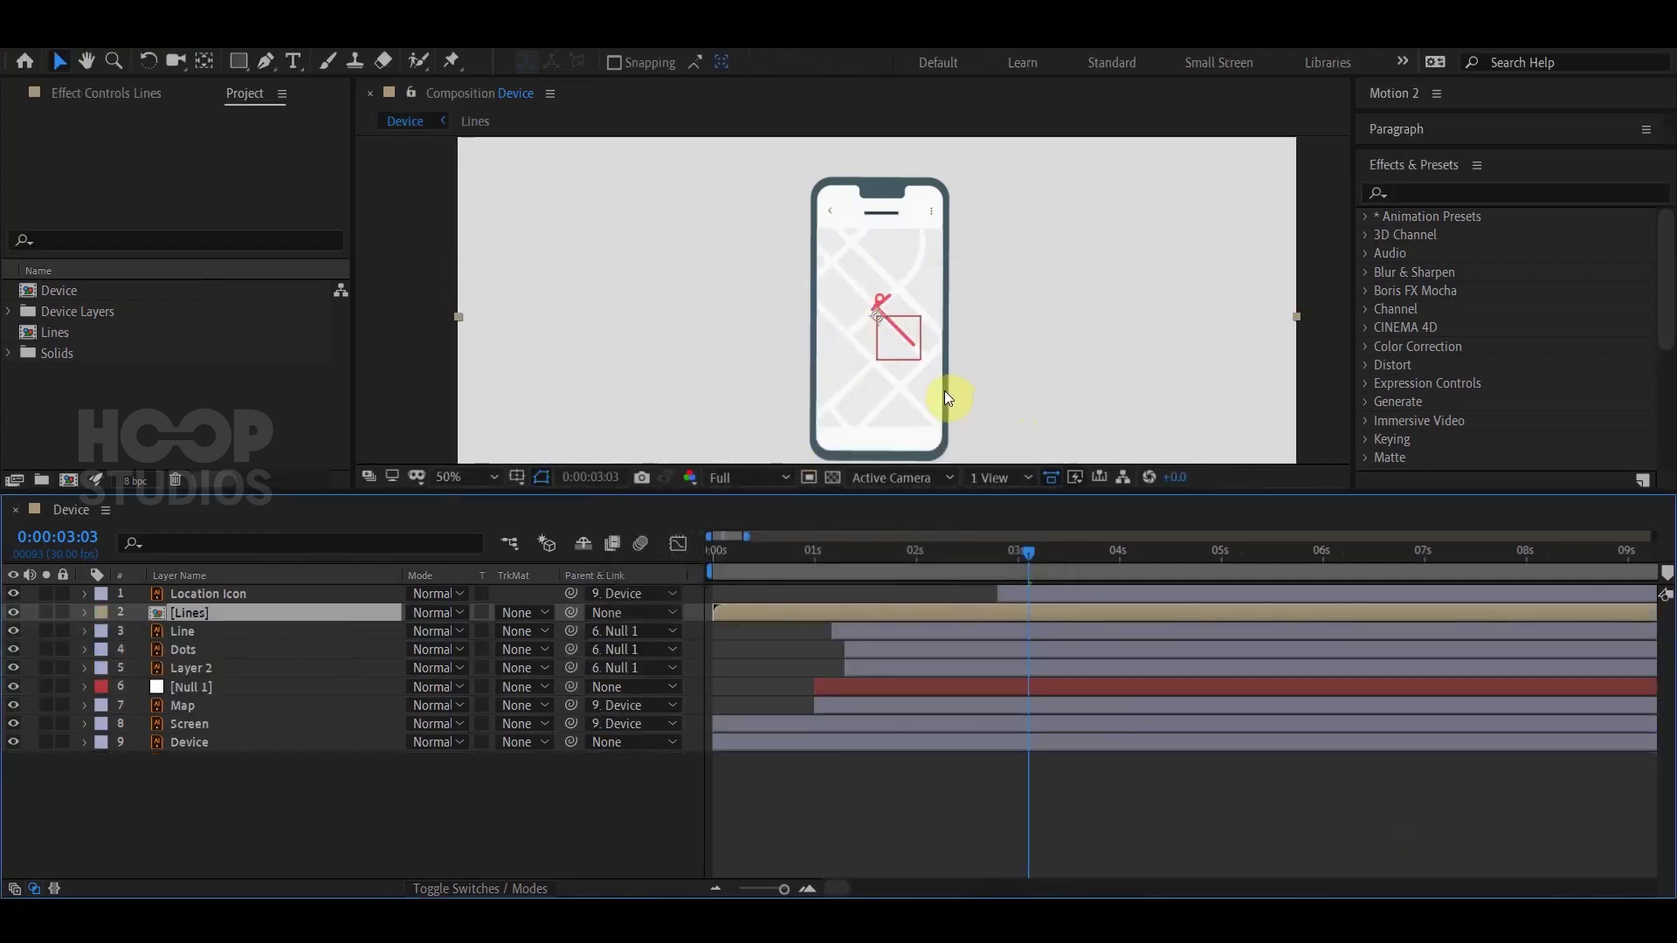
Draw a rectangular mask over the phone screen on the Lines layer with the Rectangle tool.
scroll(945, 390, "up", 2)
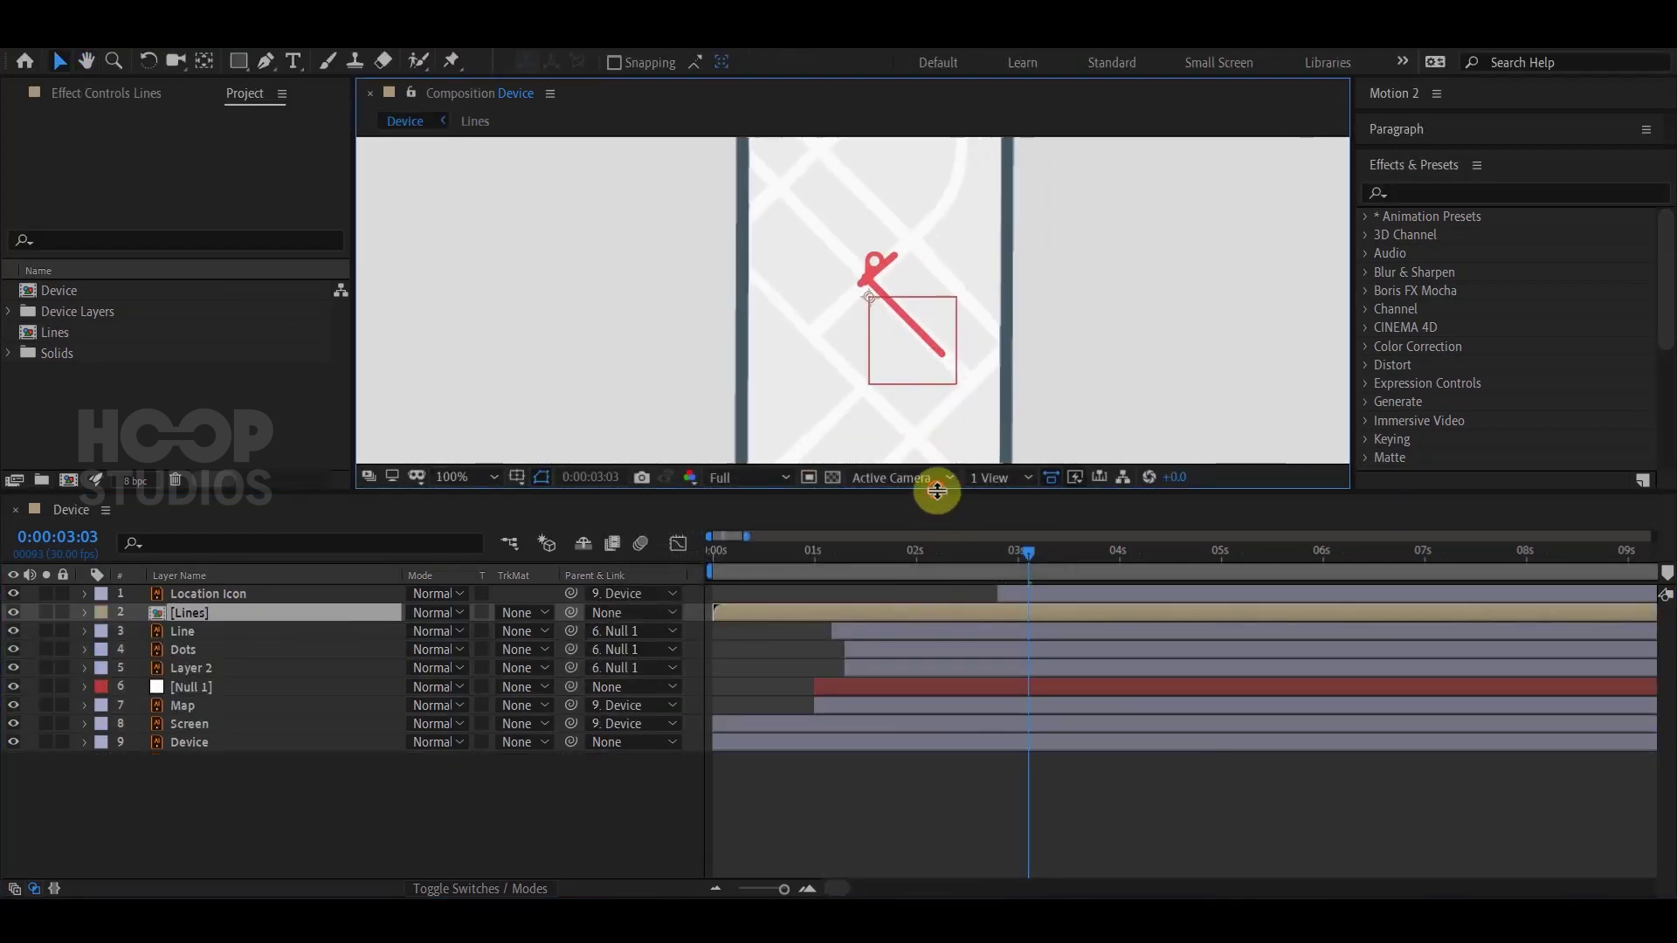
left_click_drag(937, 491, 933, 616)
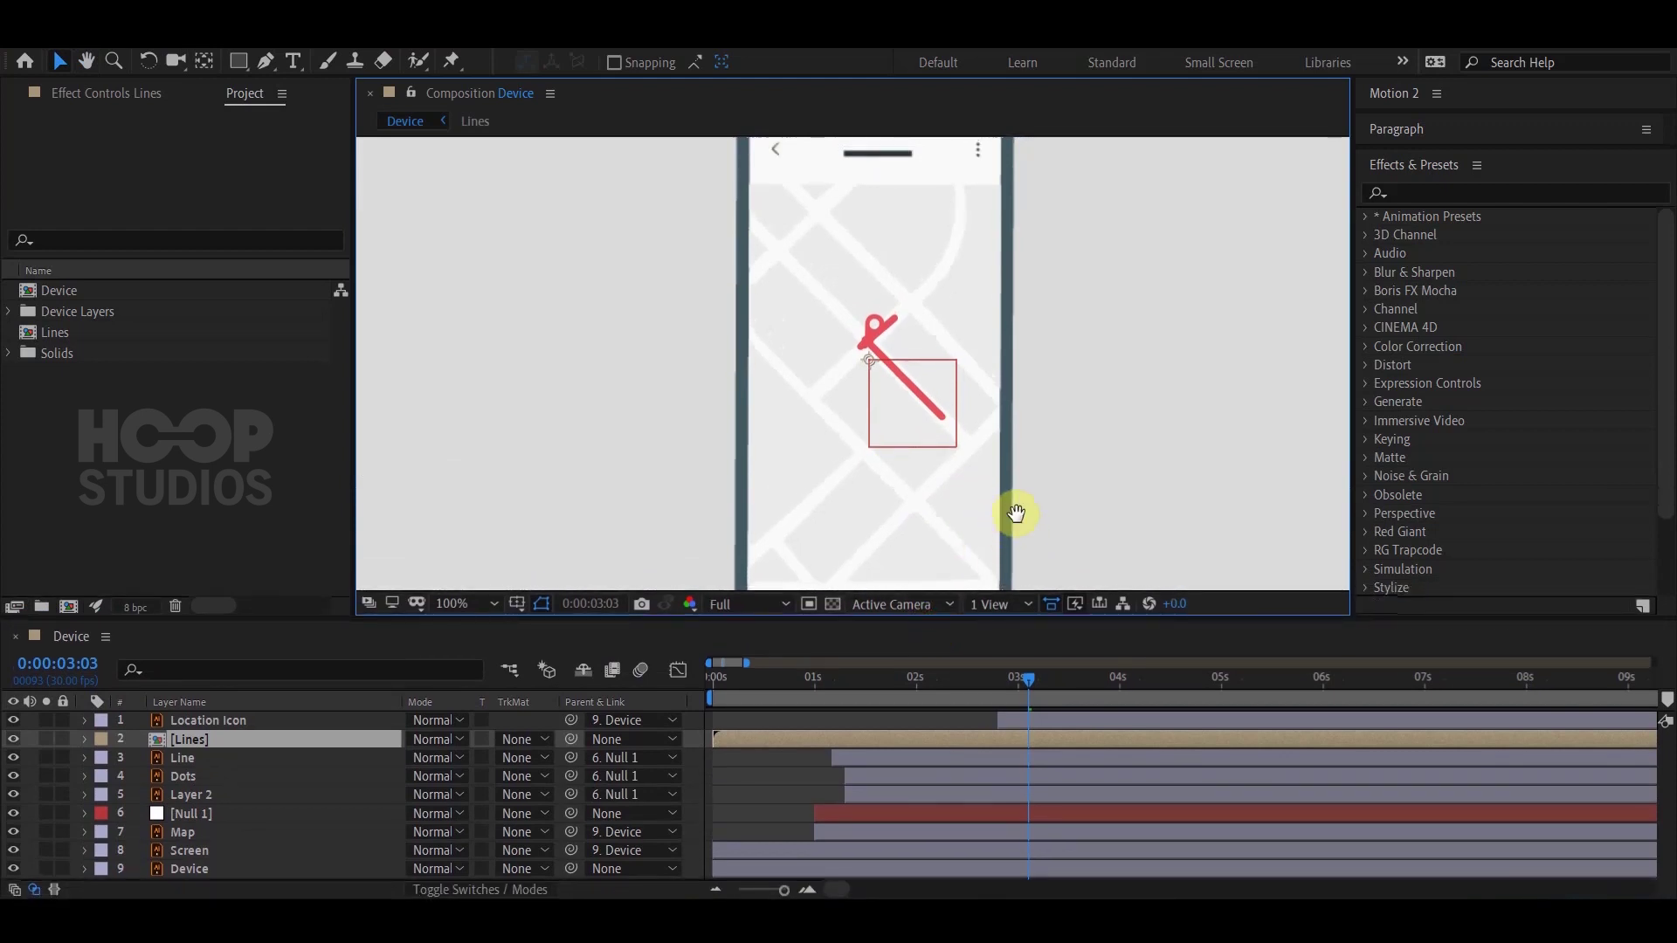
left_click_drag(1016, 514, 1014, 499)
left_click(390, 118)
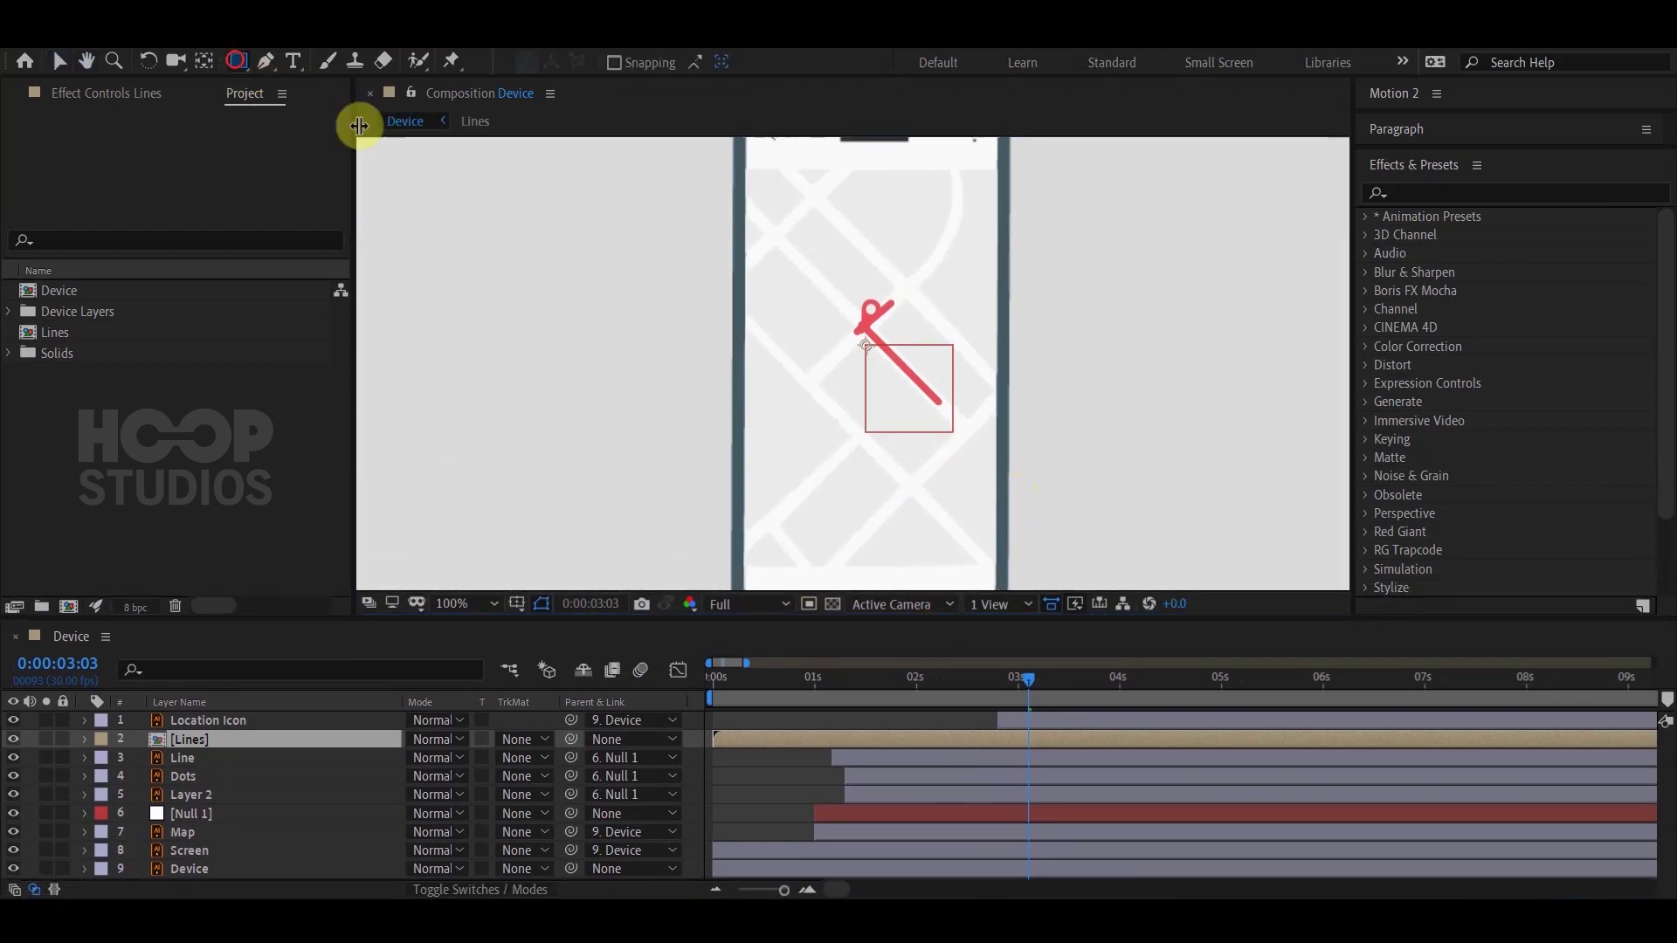
key("q")
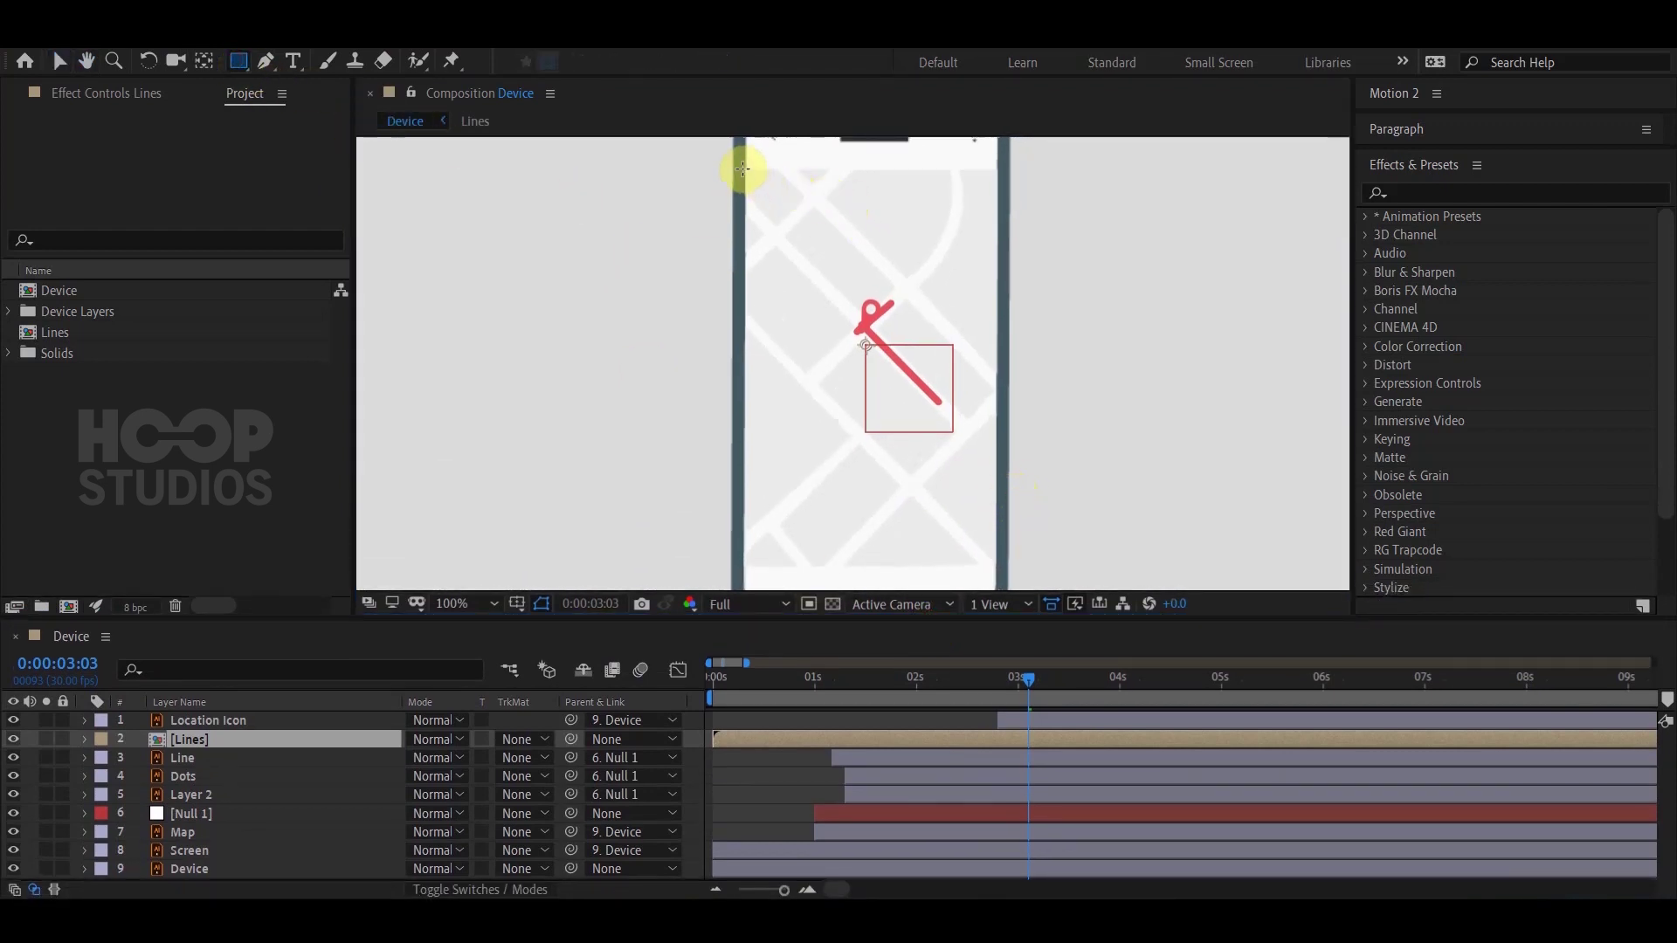
left_click_drag(744, 168, 996, 557)
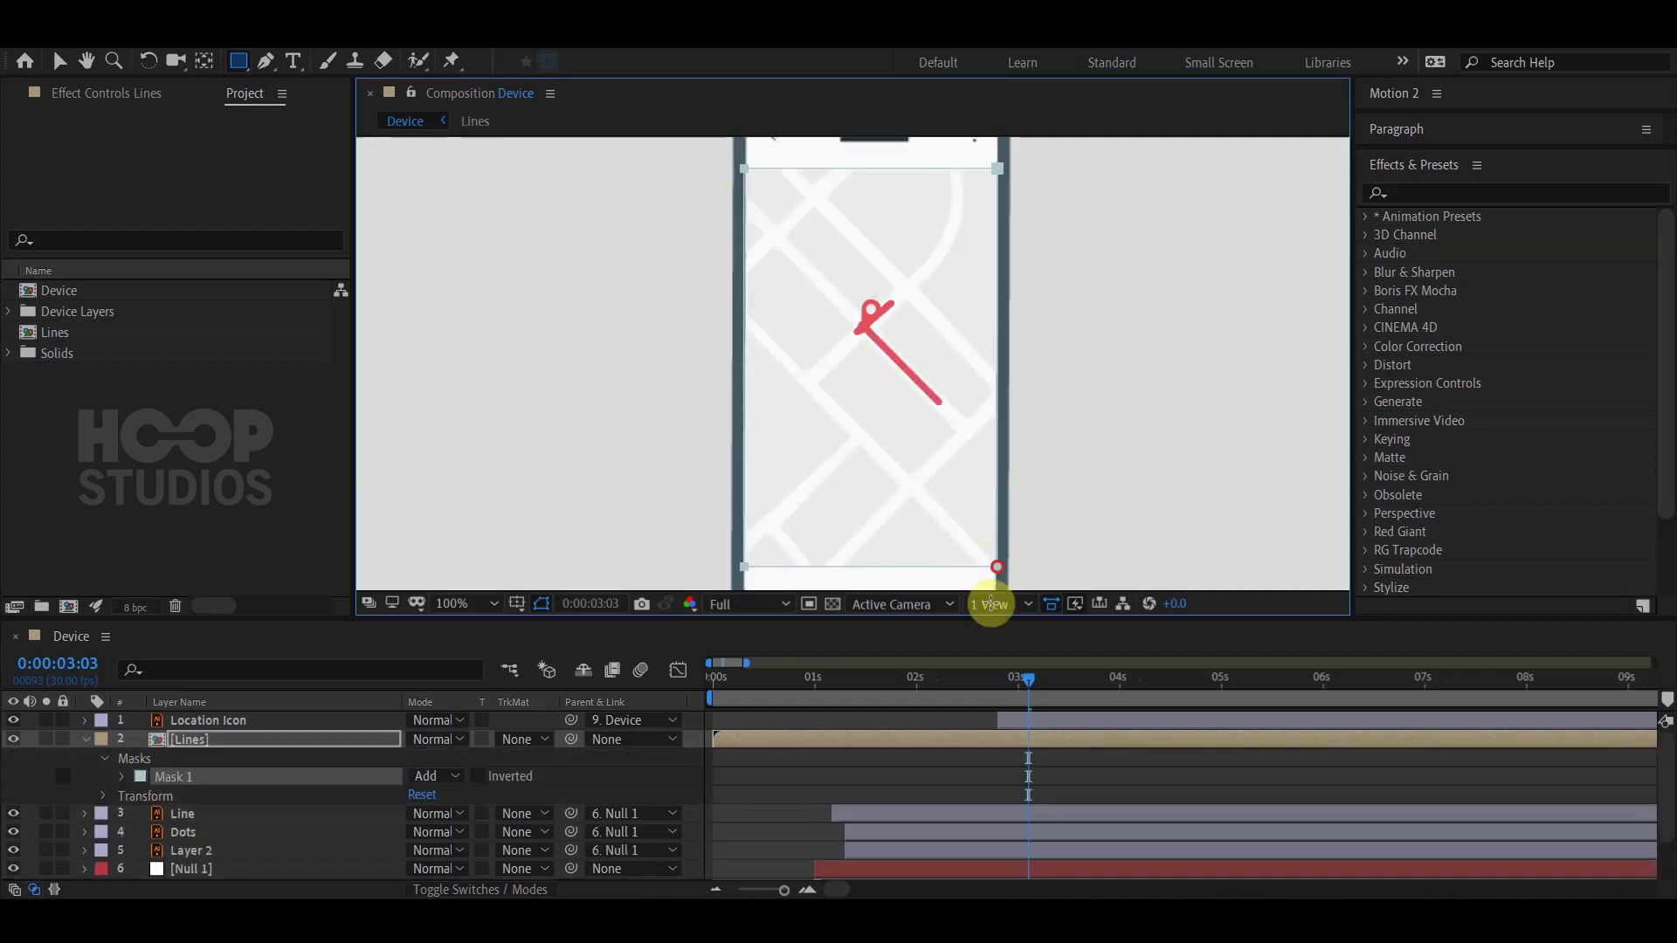
left_click(1011, 743)
left_click(1007, 683)
mouse_move(1006, 683)
left_mouse_down()
mouse_move(948, 683)
mouse_move(1079, 683)
left_mouse_up()
left_click(1086, 721)
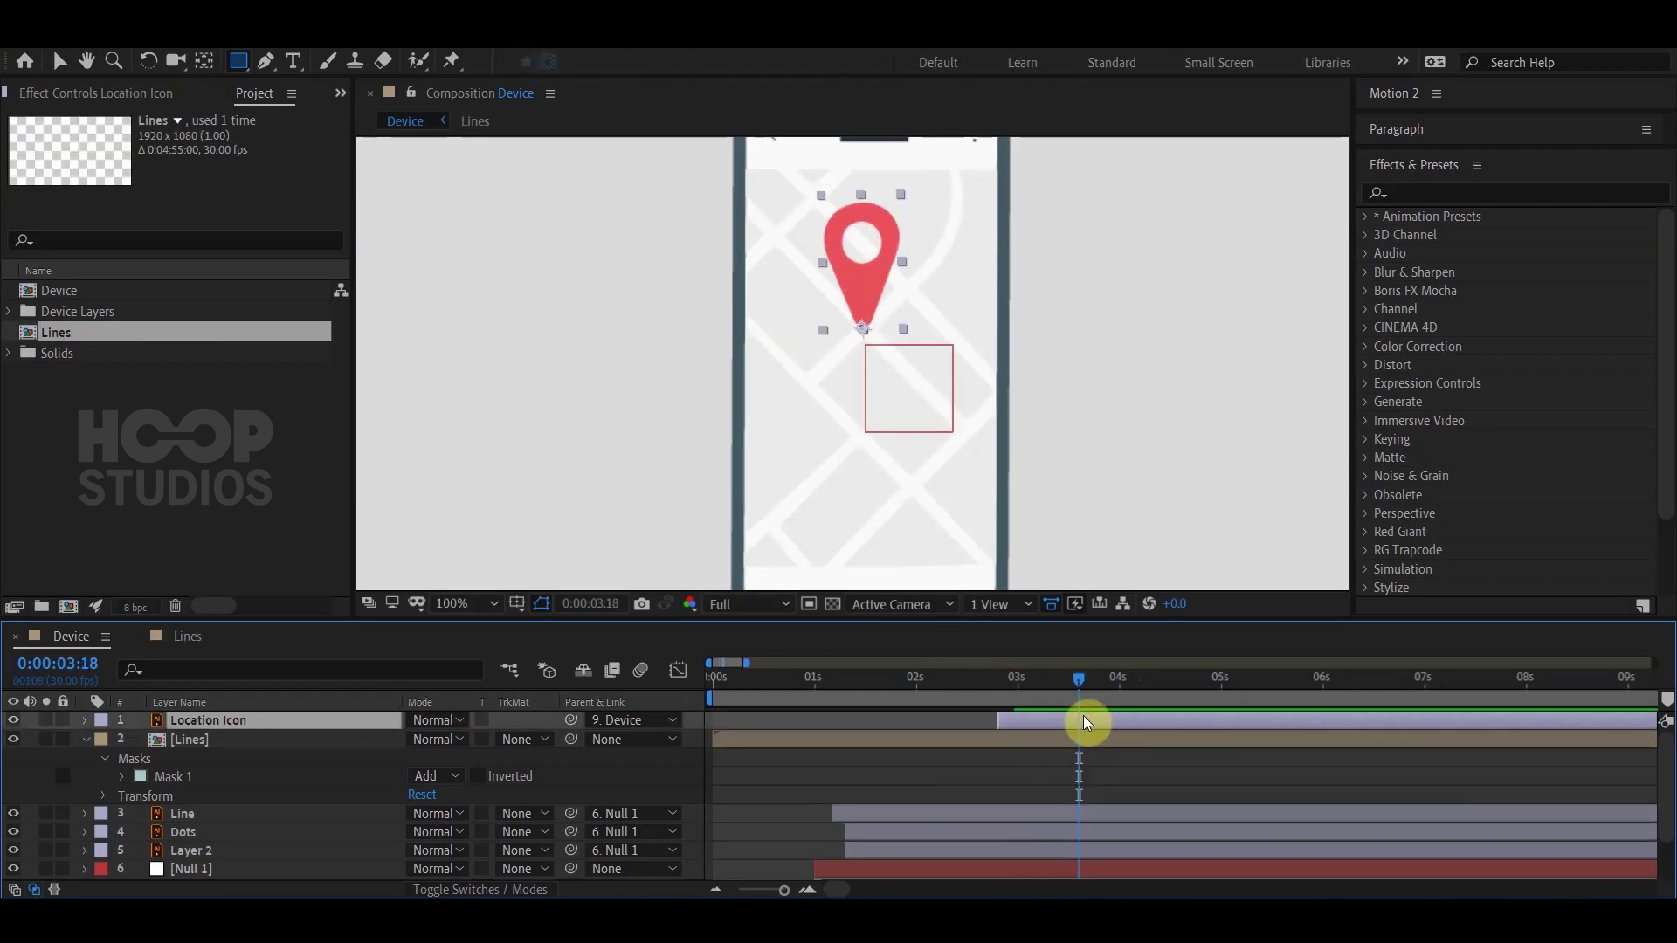
key("Return")
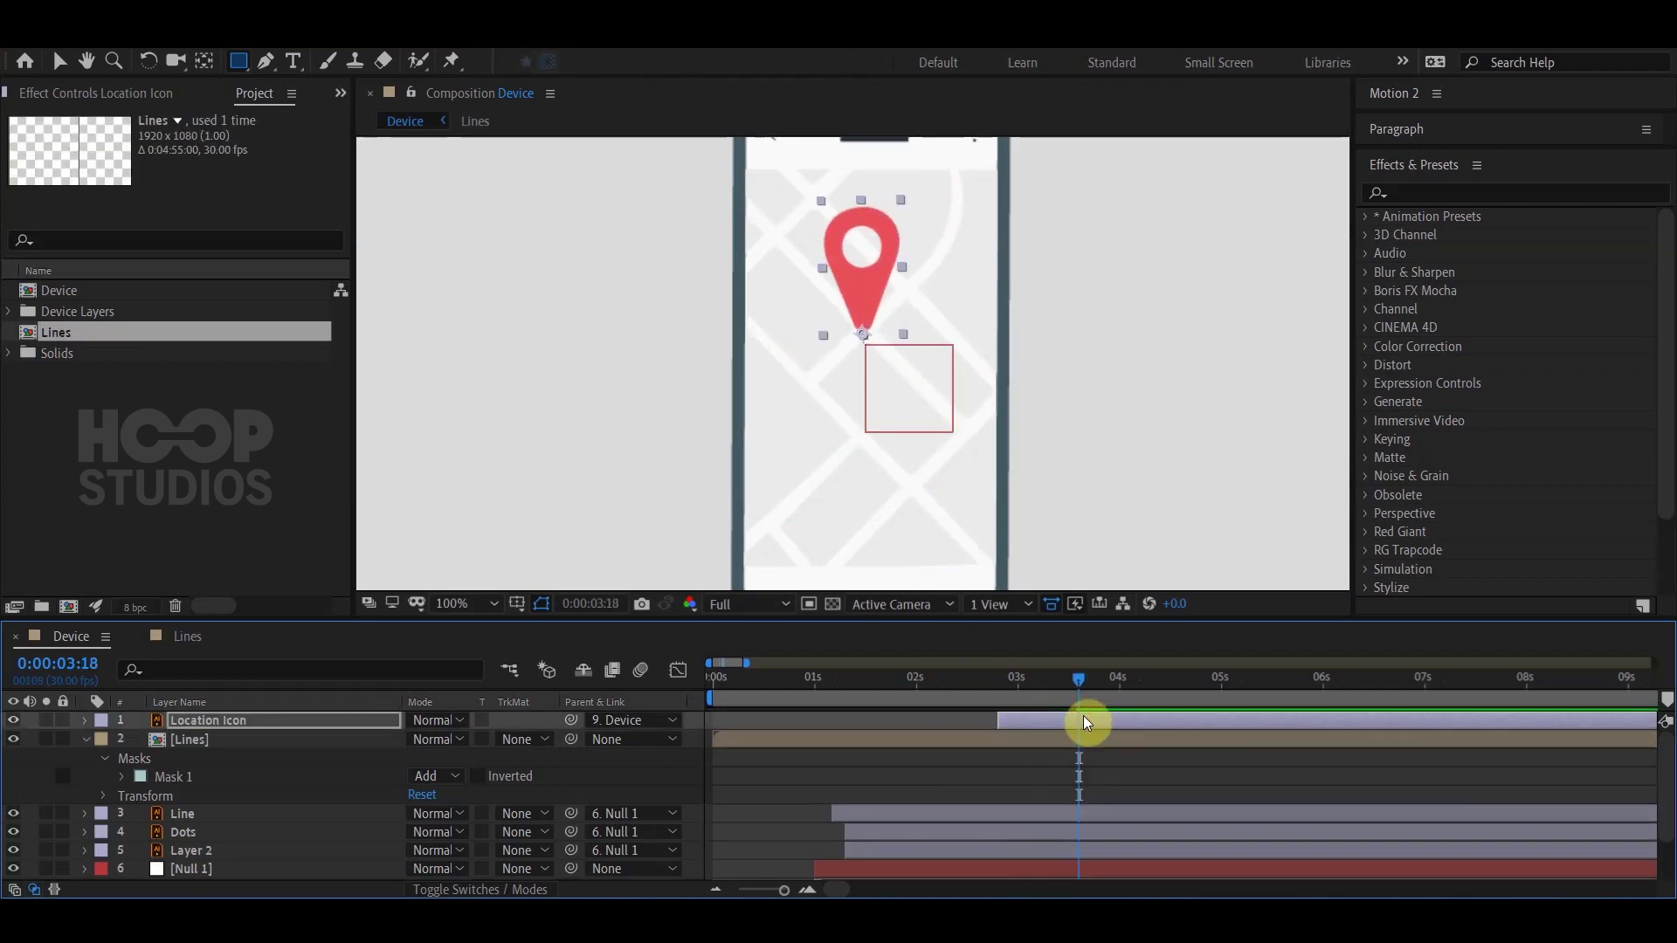
left_click(970, 686)
scroll(1010, 487, "down", 2)
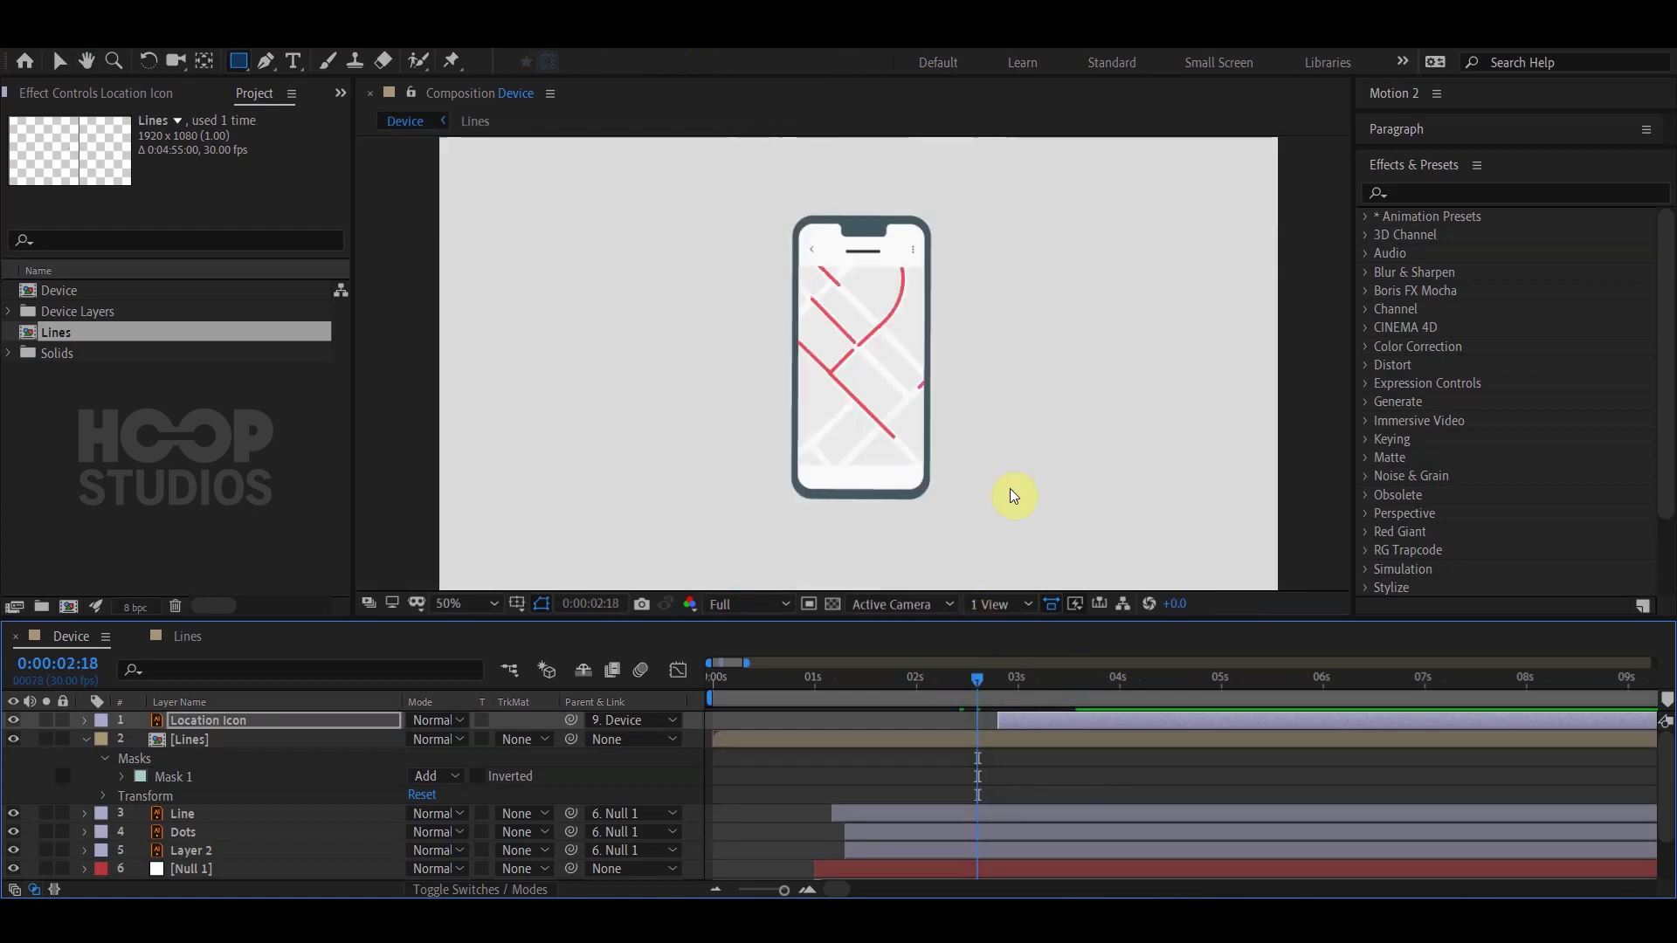
key("space")
left_click(1055, 776)
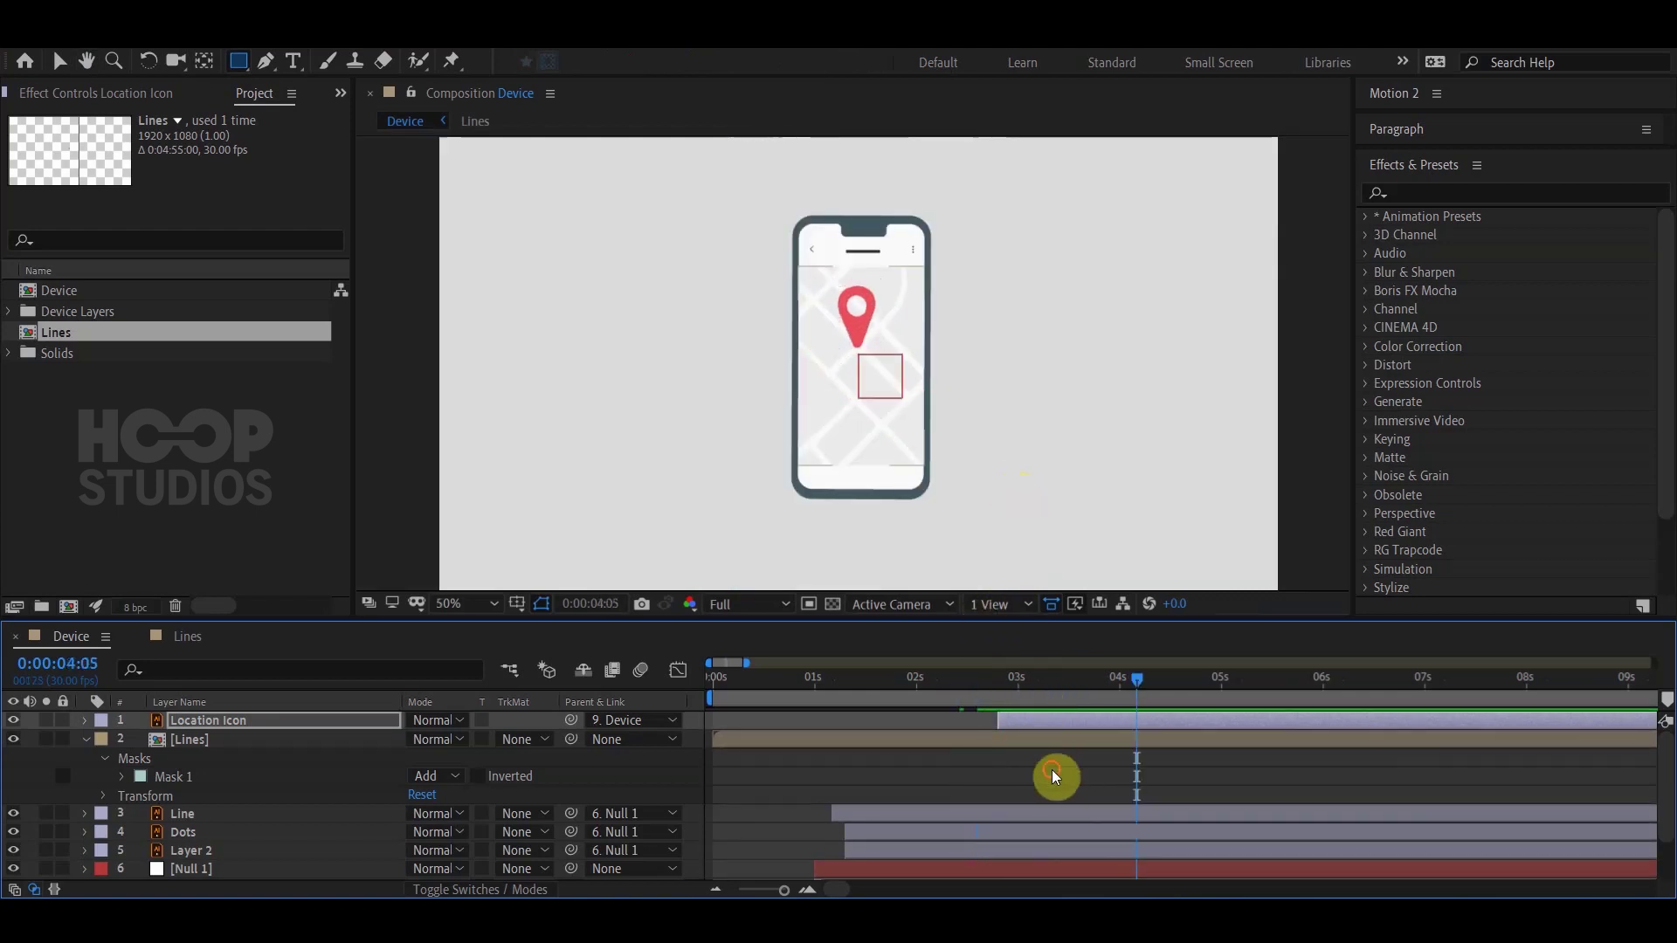
left_click_drag(1137, 679, 688, 688)
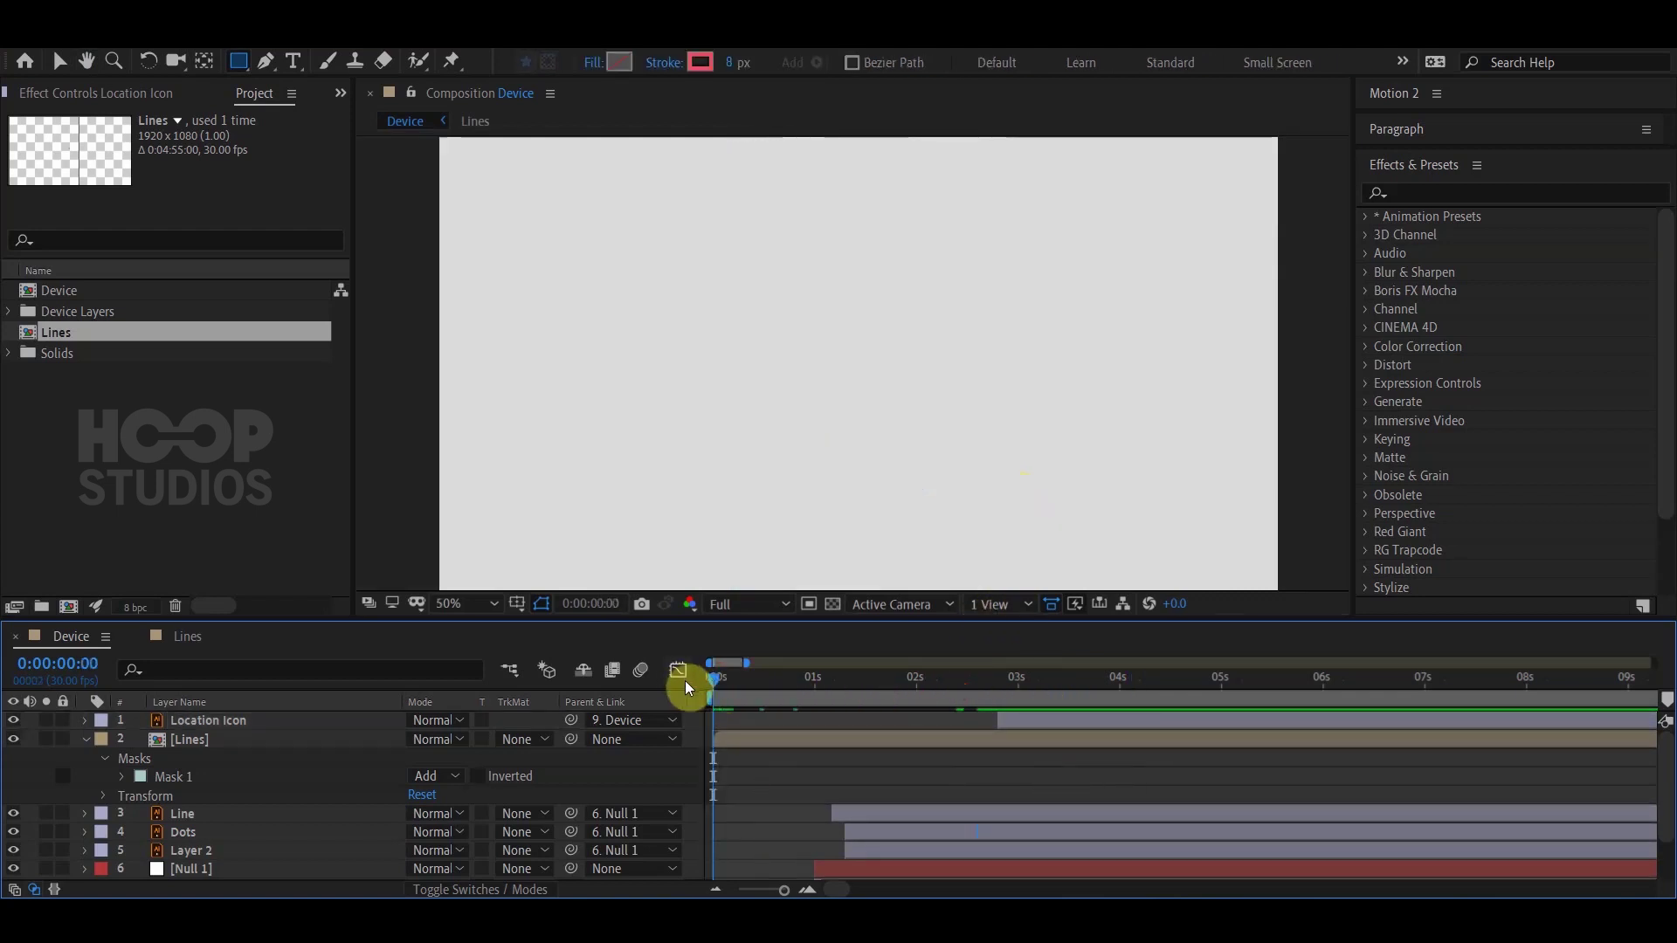
key("space")
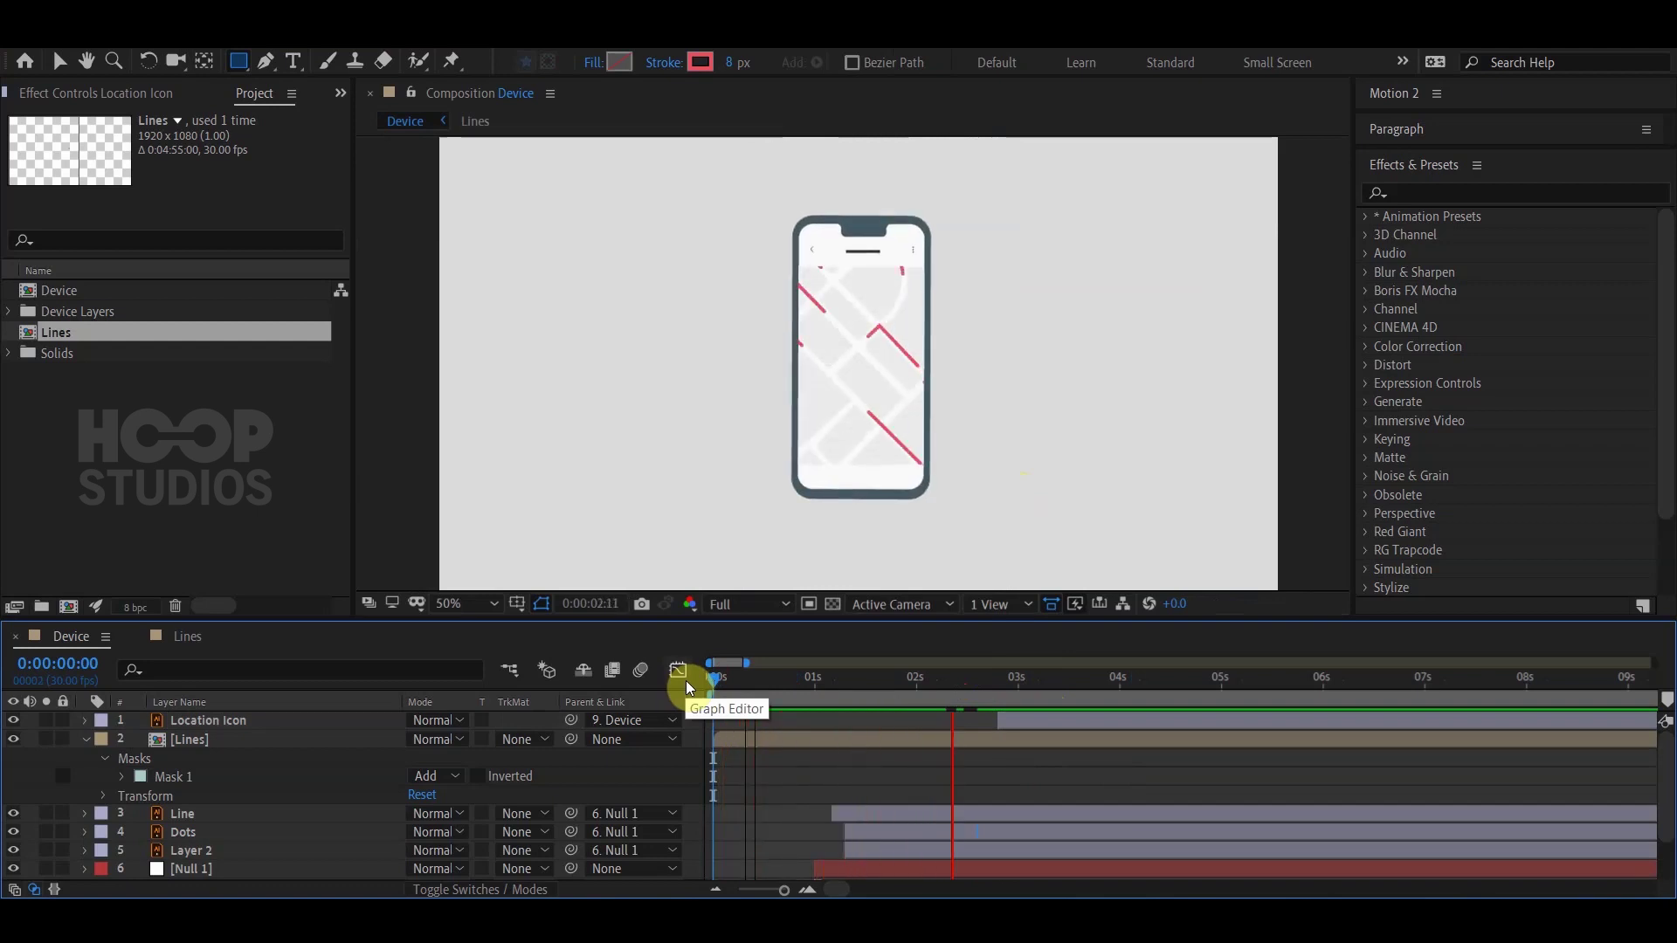
left_click(968, 784)
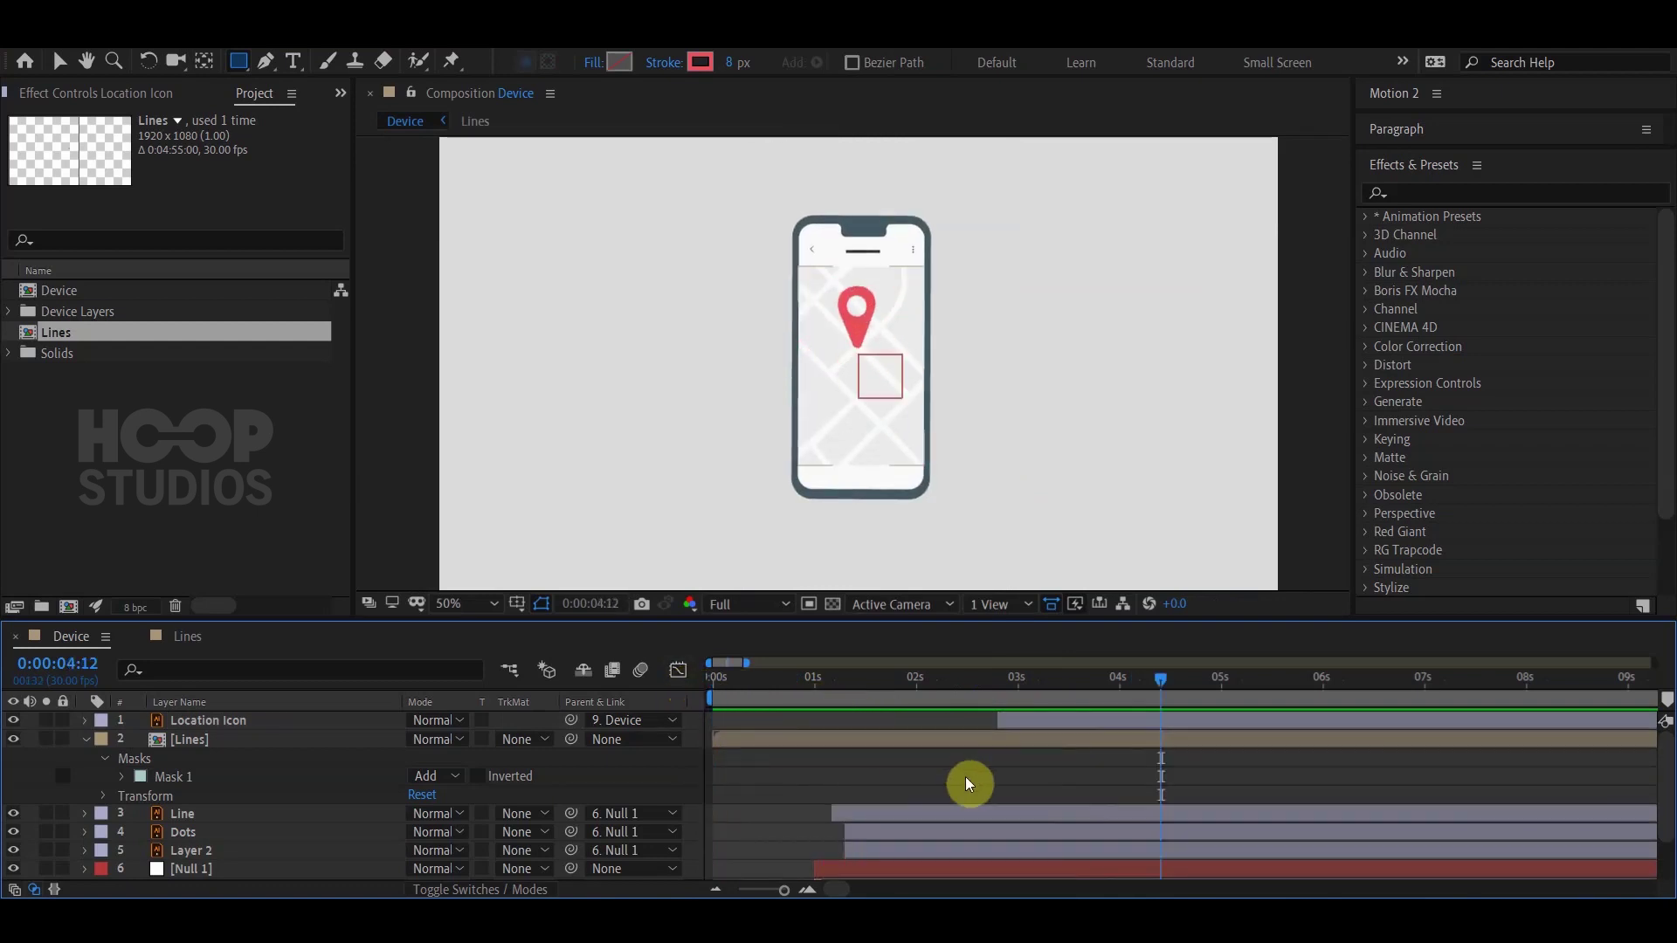